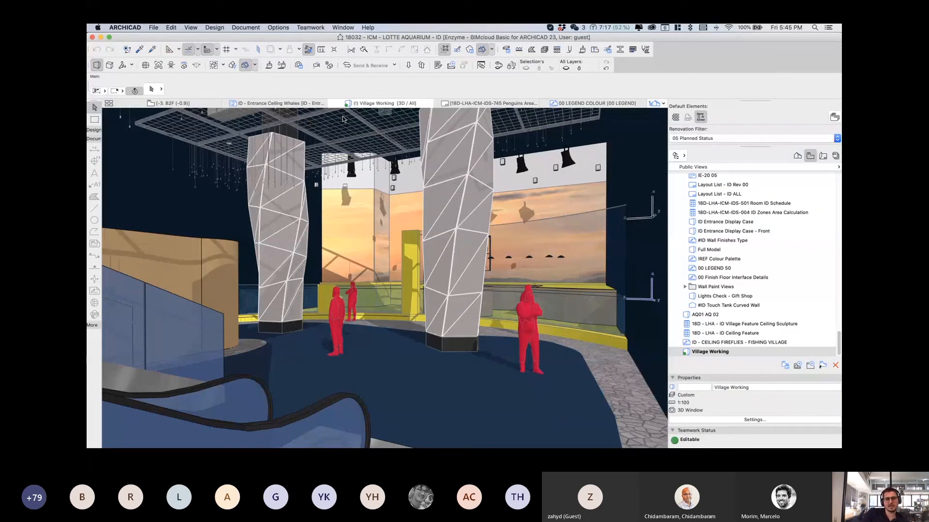
Step: Cycle the shared screen through the Rhino tower, slide 73 and the ARCHICAD village view, then back to the slides
{"action": "key", "text": "super+Tab"}
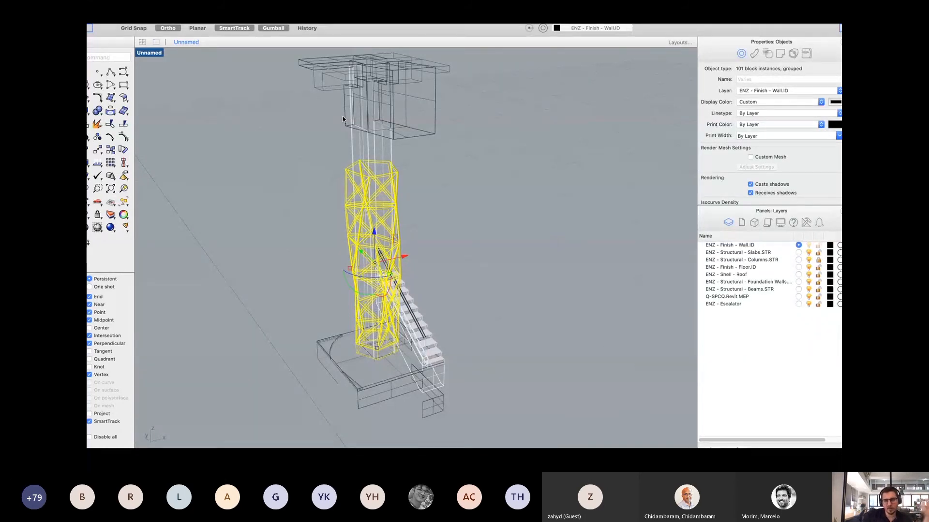
{"action": "key", "text": "Right"}
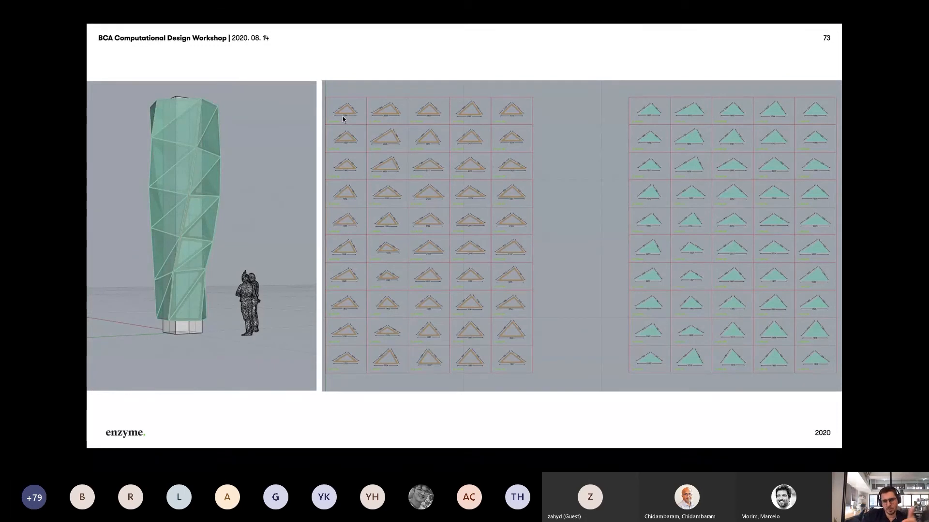
{"action": "key", "text": "super+Tab"}
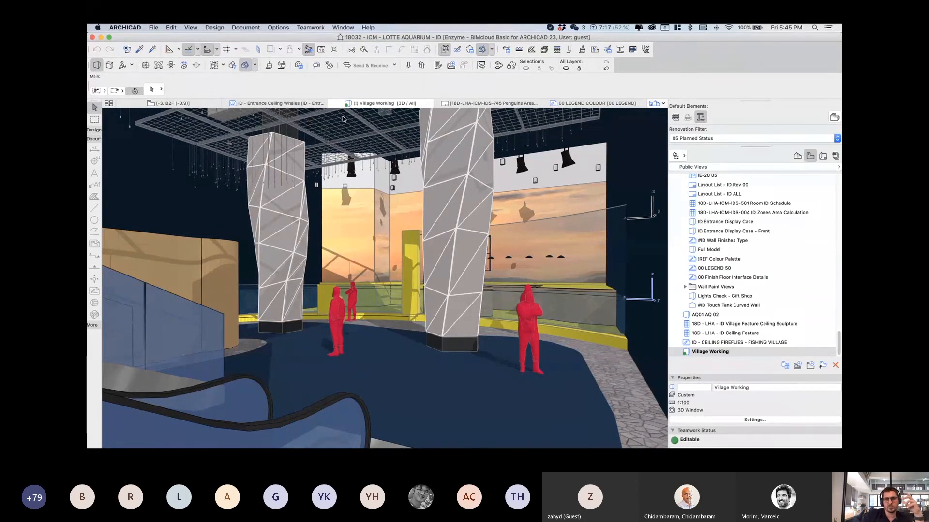
{"action": "key", "text": "super+Tab"}
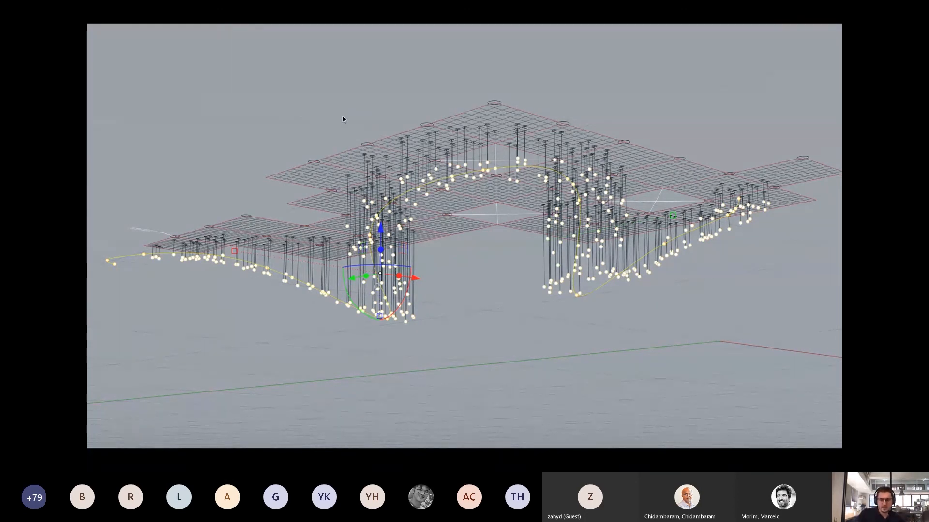
Step: Advance the slideshow two slides to slide 81's ceiling panel coordinate grid
{"action": "key", "text": "Right"}
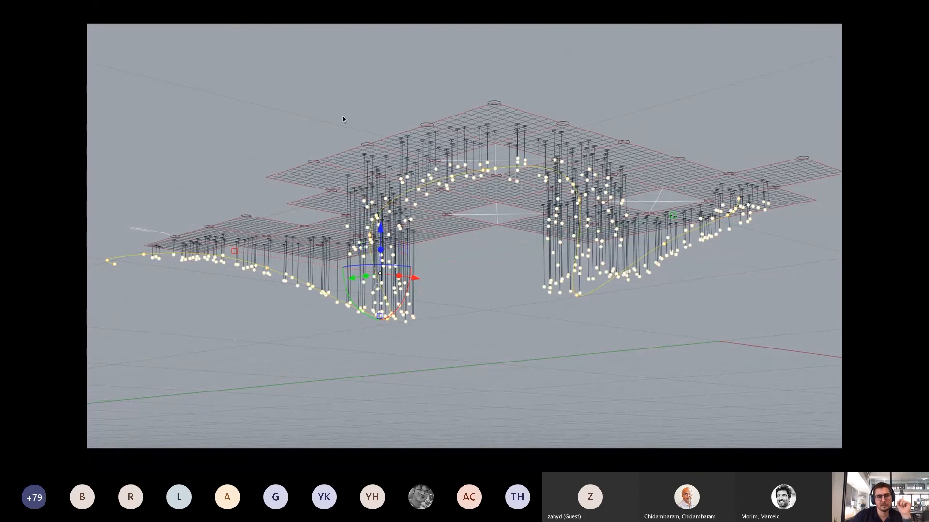
{"action": "key", "text": "Right"}
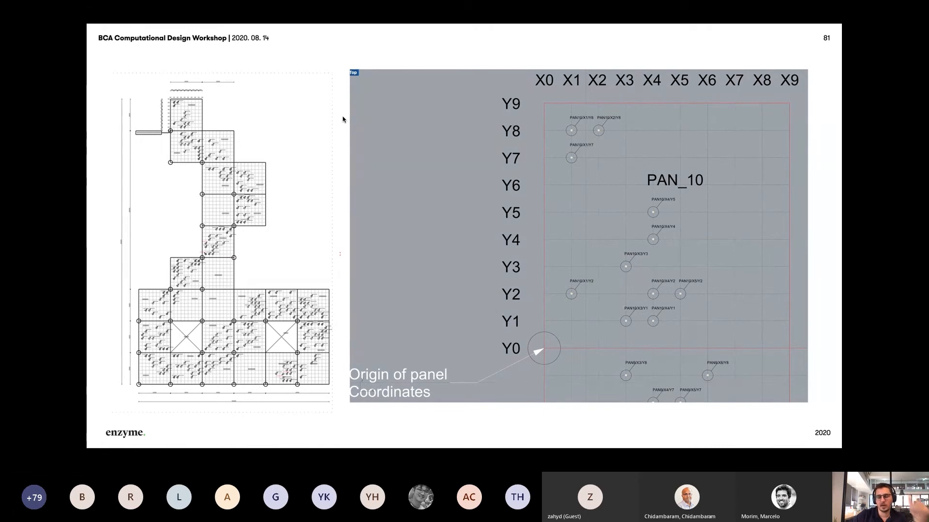
Step: Advance past the building cutaway render to the ceiling panel cable-length schedule
{"action": "key", "text": "Right"}
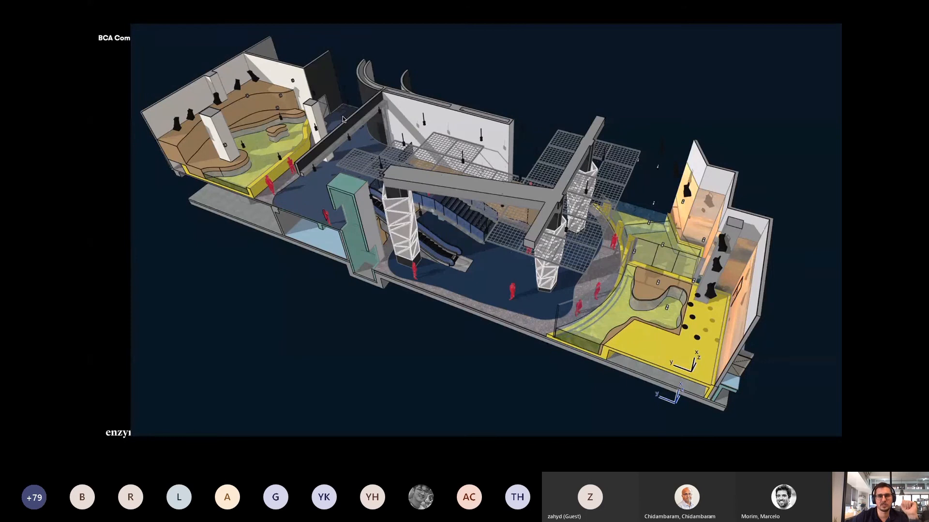
{"action": "key", "text": "Right"}
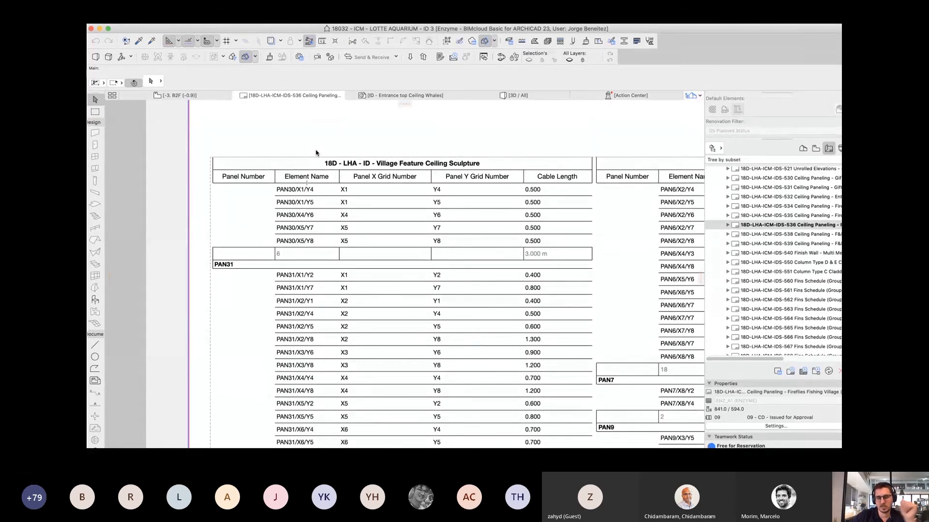
Step: Advance through the hanging-lights wireframe and atrium render to the Case Studies section slide
{"action": "key", "text": "Right"}
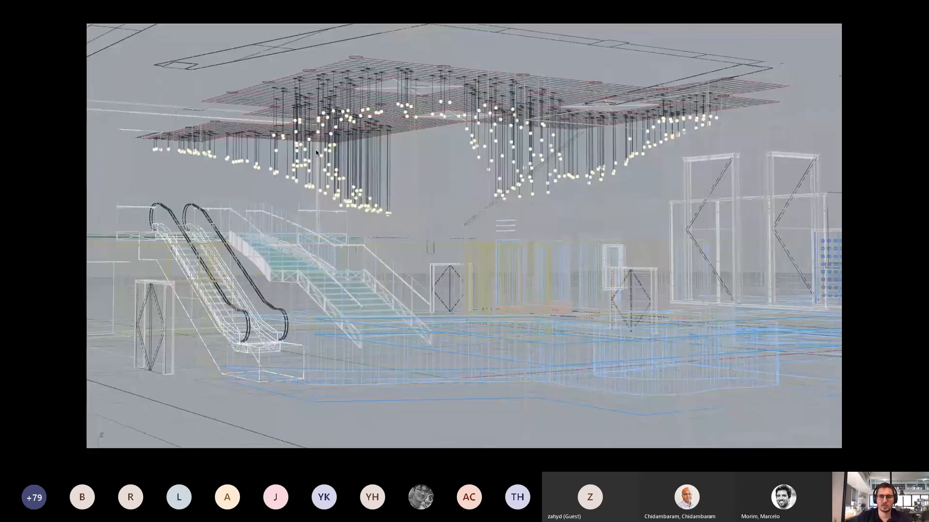
{"action": "key", "text": "Right"}
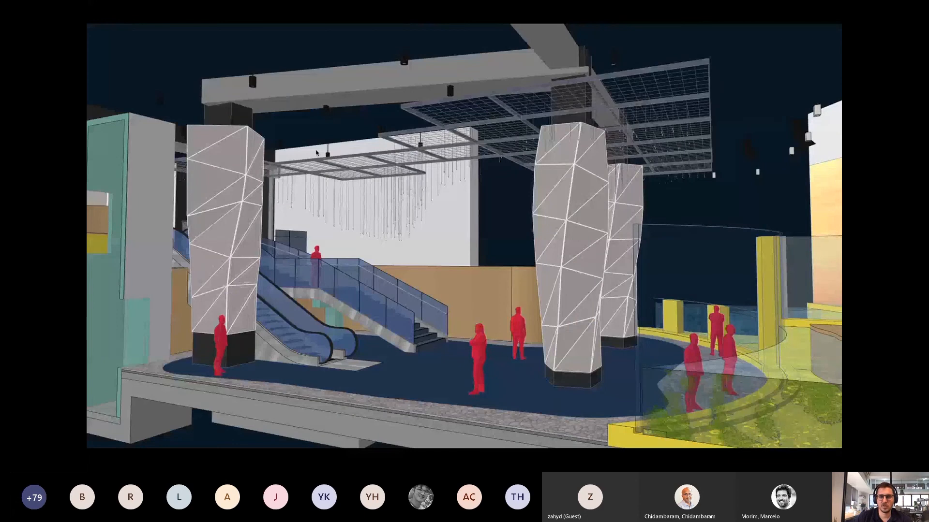
{"action": "key", "text": "Right"}
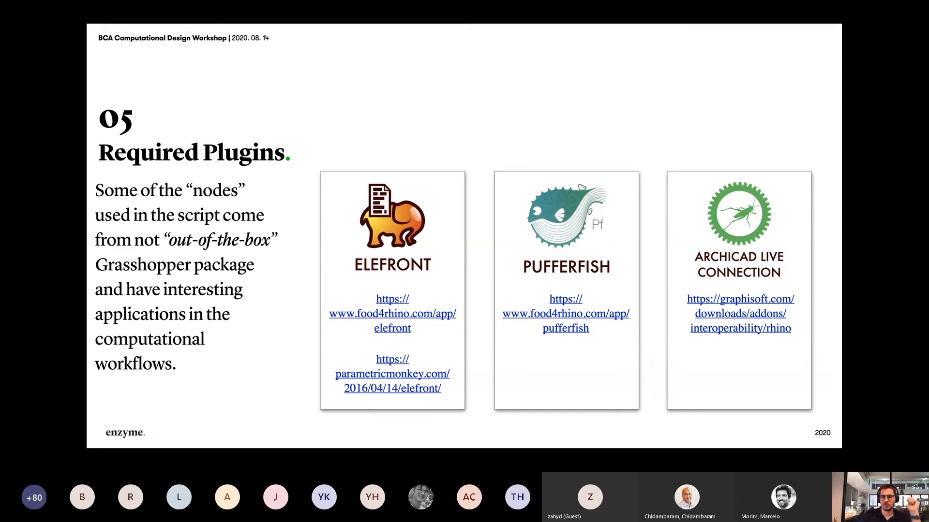
Step: Exit the slideshow, bring the Rhino model window forward and close Grasshopper
{"action": "key", "text": "Escape"}
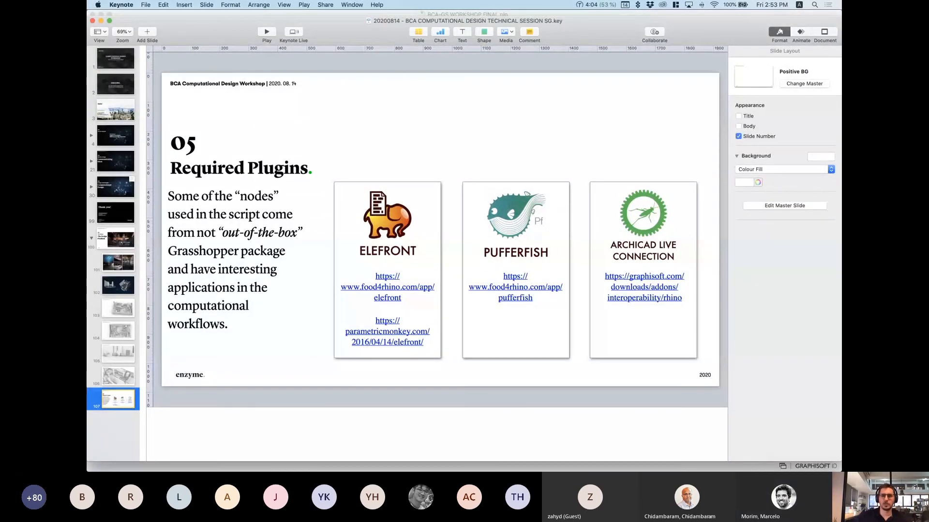
{"action": "key", "text": "ctrl+Up"}
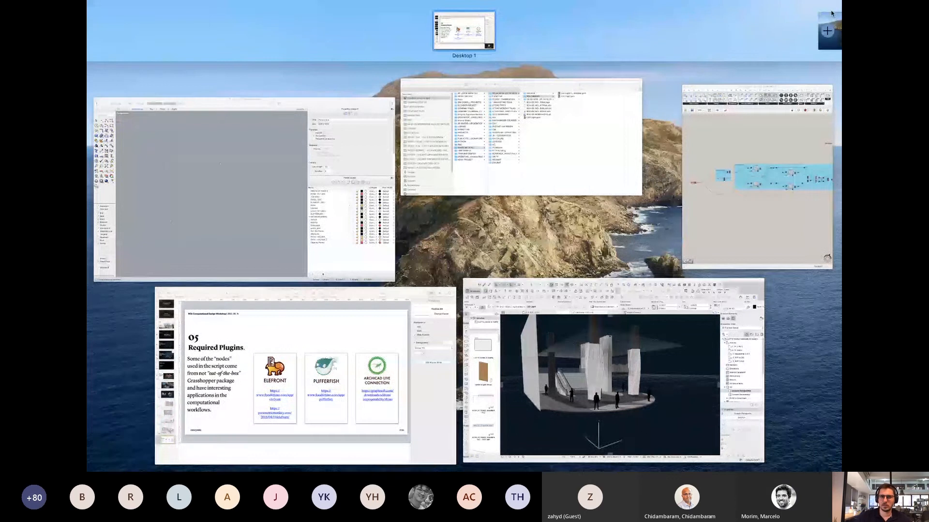
{"action": "left_click", "coordinate": [215, 250]}
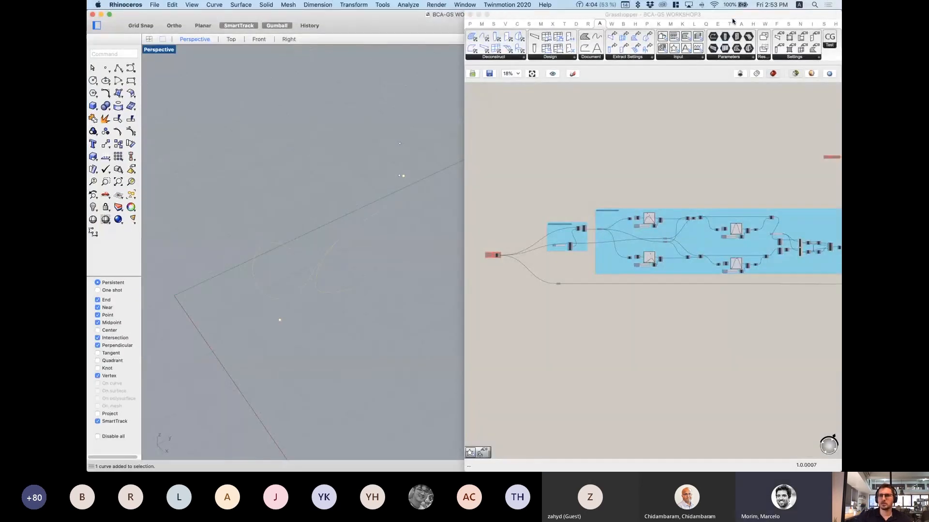
{"action": "left_click", "coordinate": [470, 15]}
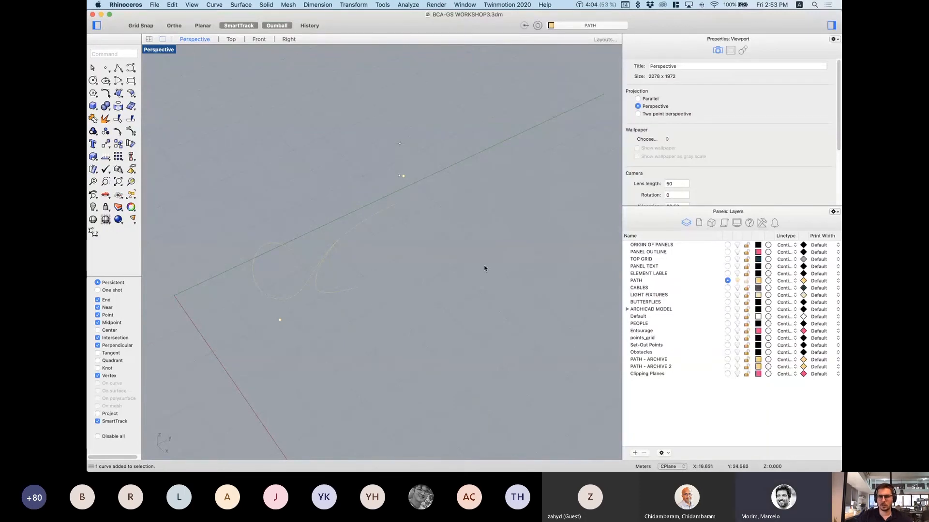
Step: Turn on the ARCHICAD MODEL layer and orbit the hall, briefly selecting the 496 grouped blocks
{"action": "right_click_drag", "start_coordinate": [331, 310], "coordinate": [378, 276]}
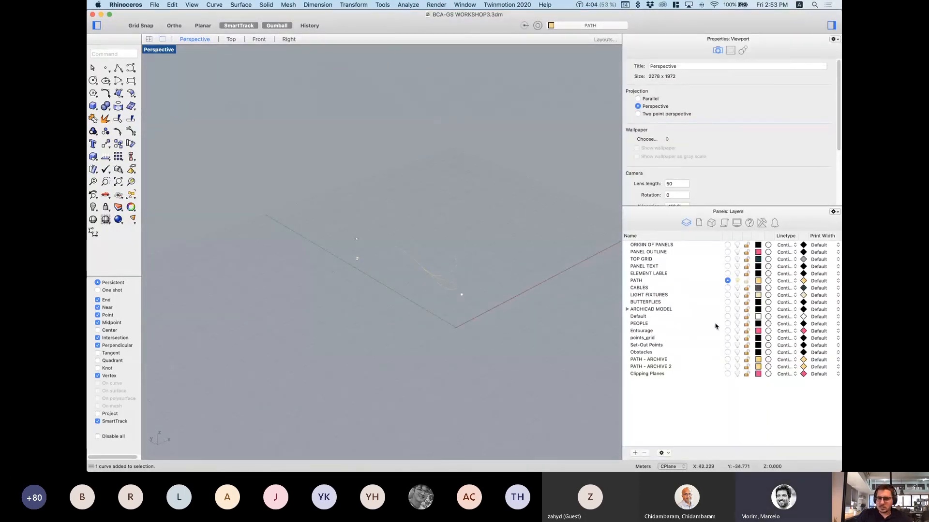
{"action": "left_click", "coordinate": [736, 310]}
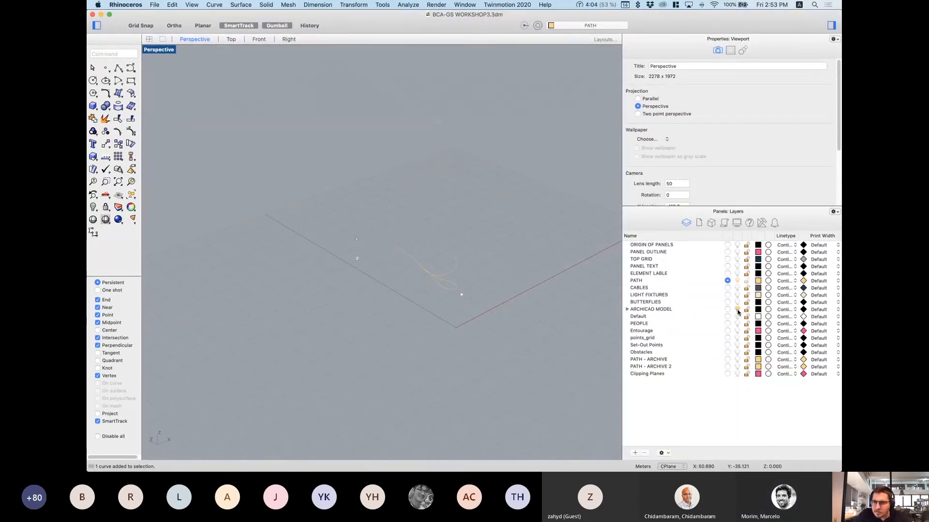
{"action": "right_click_drag", "start_coordinate": [510, 305], "coordinate": [326, 230]}
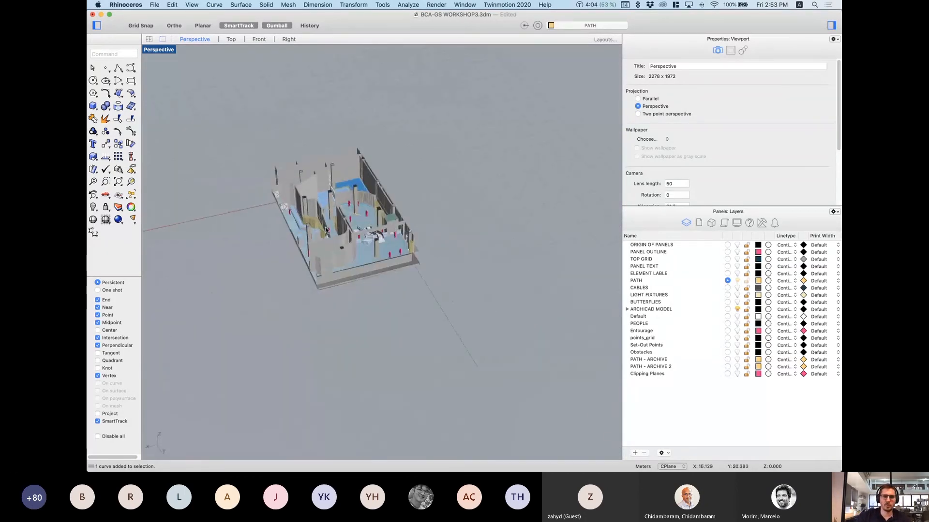
{"action": "scroll", "coordinate": [326, 230], "scroll_direction": "up", "scroll_amount": 10}
{"action": "right_click_drag", "start_coordinate": [349, 255], "coordinate": [371, 316]}
{"action": "scroll", "coordinate": [354, 292], "scroll_direction": "up", "scroll_amount": 5}
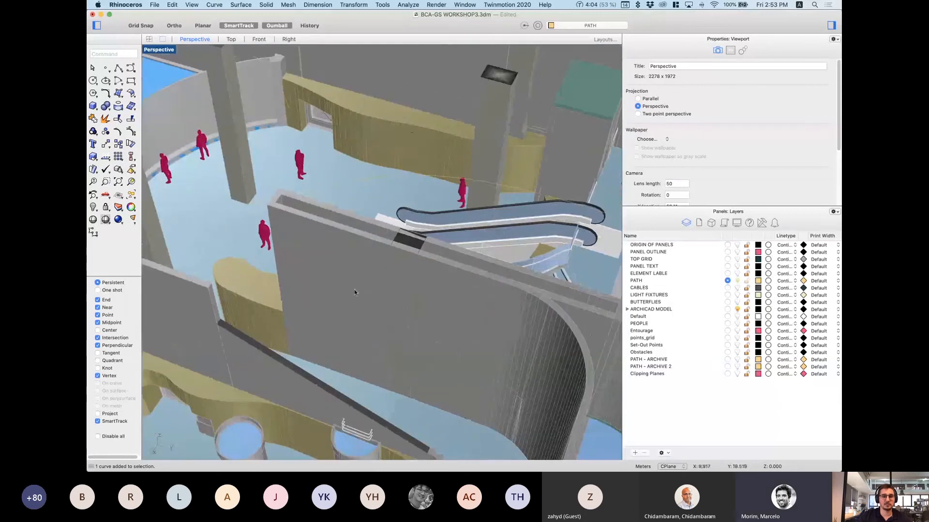
{"action": "left_click", "coordinate": [341, 248]}
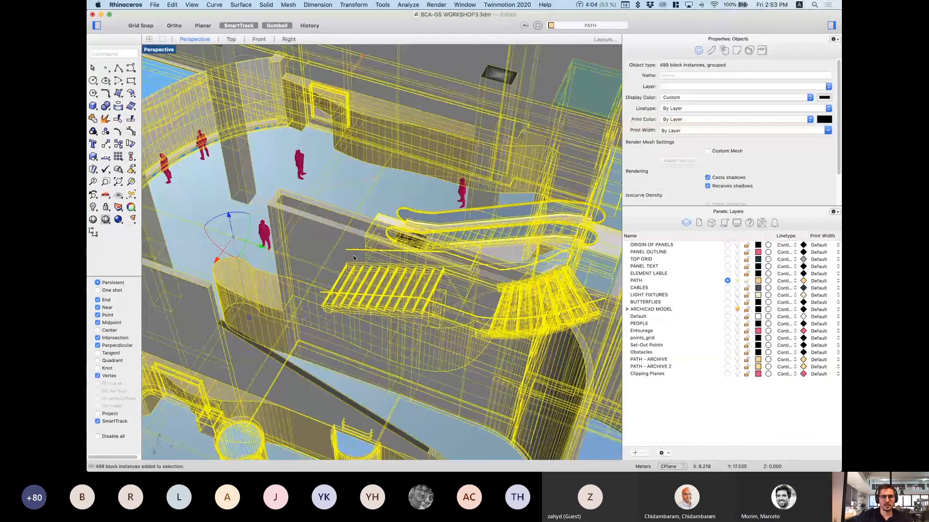
{"action": "scroll", "coordinate": [353, 258], "scroll_direction": "down", "scroll_amount": 8}
{"action": "right_click_drag", "start_coordinate": [354, 258], "coordinate": [432, 192]}
{"action": "left_click", "coordinate": [503, 139]}
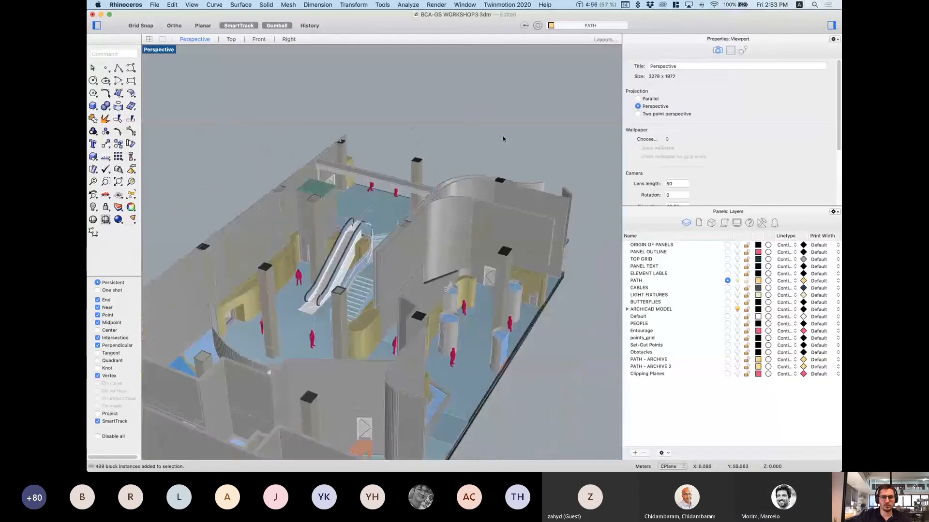
{"action": "scroll", "coordinate": [389, 184], "scroll_direction": "up", "scroll_amount": 3}
{"action": "left_click", "coordinate": [429, 231]}
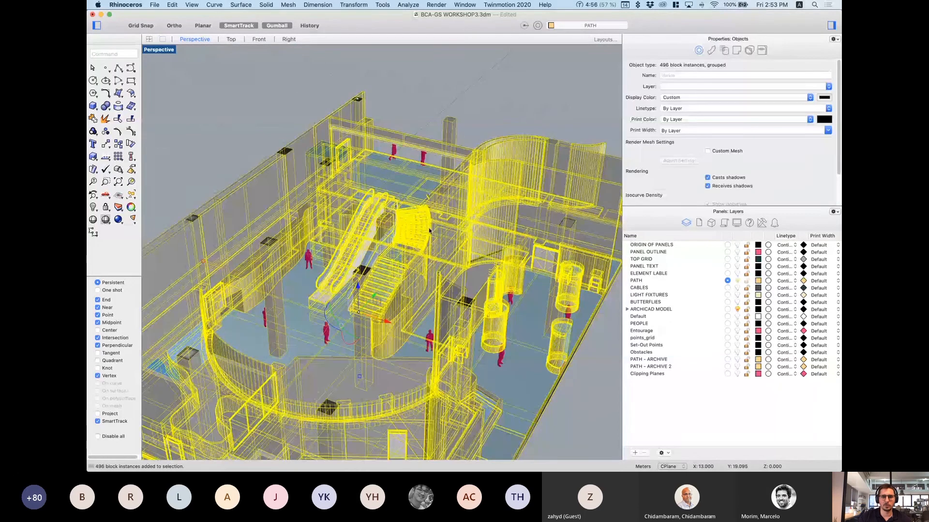
{"action": "left_click", "coordinate": [514, 101]}
Step: Tilt and zoom in on the escalator landing and stairs from above
{"action": "right_click_drag", "start_coordinate": [511, 110], "coordinate": [401, 214]}
{"action": "right_click_drag", "start_coordinate": [286, 246], "coordinate": [320, 312]}
{"action": "scroll", "coordinate": [334, 314], "scroll_direction": "up", "scroll_amount": 3}
{"action": "scroll", "coordinate": [335, 313], "scroll_direction": "up", "scroll_amount": 8}
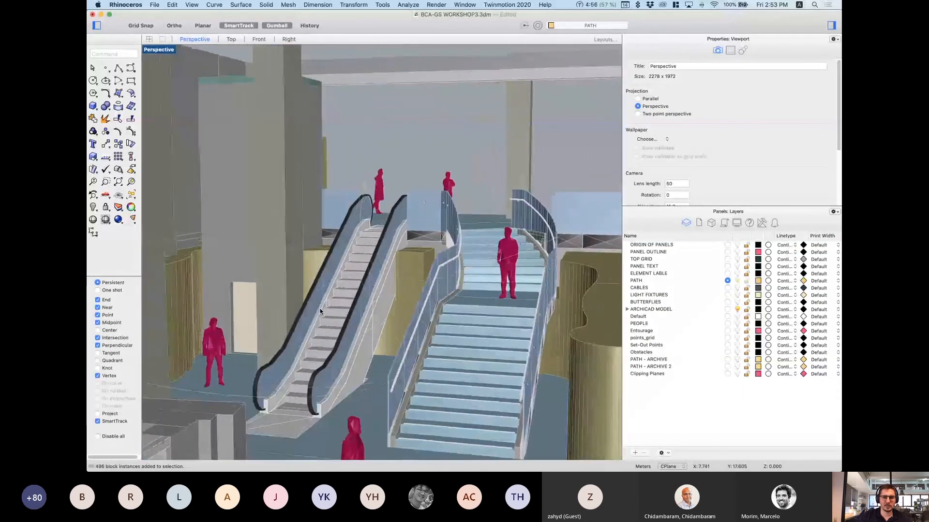
{"action": "scroll", "coordinate": [377, 294], "scroll_direction": "up", "scroll_amount": 5}
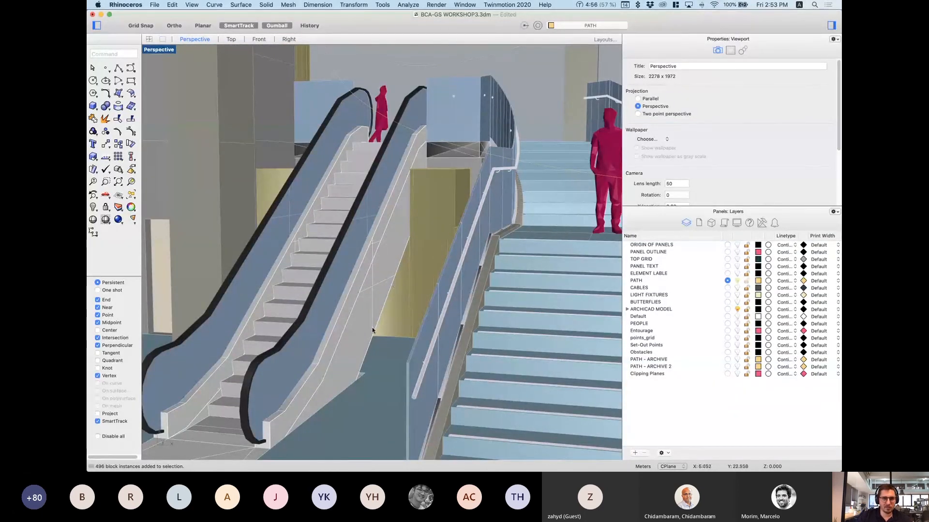
{"action": "scroll", "coordinate": [384, 304], "scroll_direction": "down", "scroll_amount": 3}
{"action": "right_click_drag", "start_coordinate": [384, 305], "coordinate": [435, 308]}
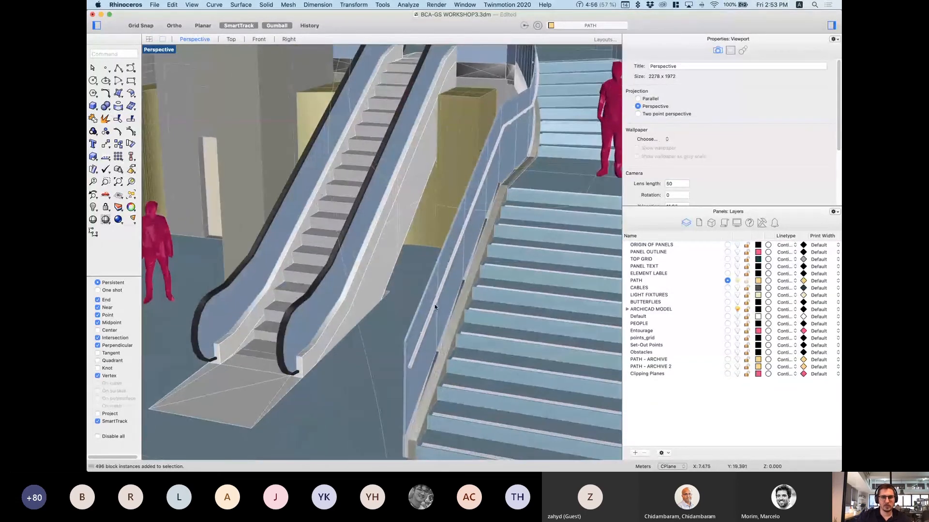
{"action": "scroll", "coordinate": [390, 264], "scroll_direction": "down", "scroll_amount": 4}
{"action": "right_click_drag", "start_coordinate": [390, 264], "coordinate": [386, 272]}
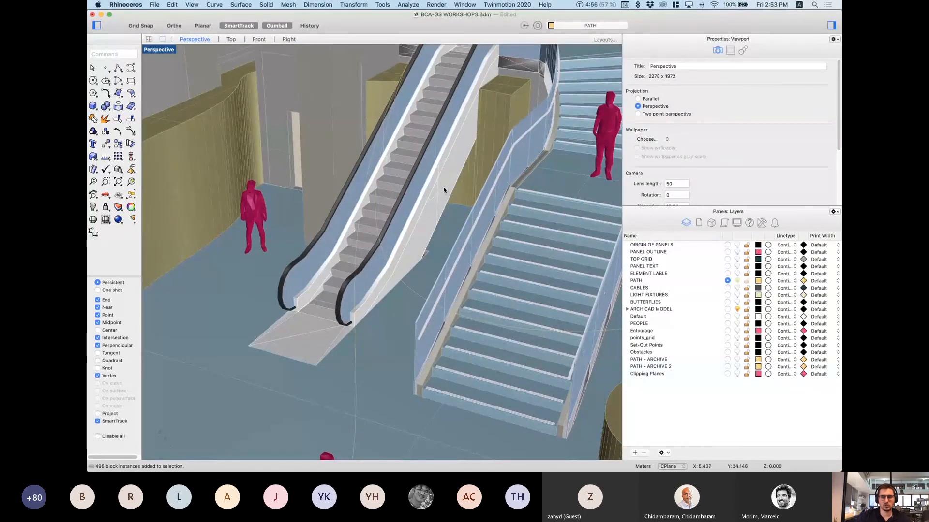
Step: Orbit to the opposite side, select the existing path curve and drop to eye level
{"action": "right_click_drag", "start_coordinate": [244, 286], "coordinate": [390, 297]}
{"action": "scroll", "coordinate": [355, 250], "scroll_direction": "down", "scroll_amount": 10}
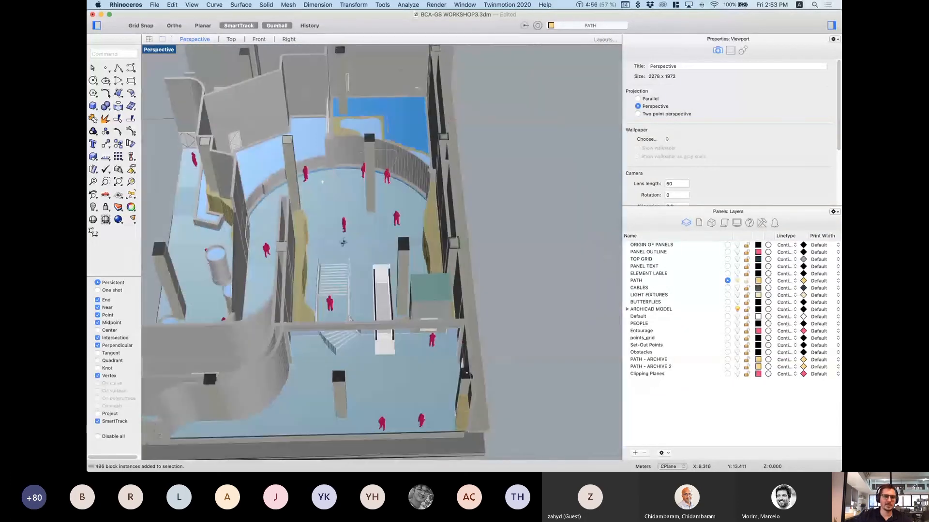
{"action": "right_click_drag", "start_coordinate": [343, 243], "coordinate": [435, 227]}
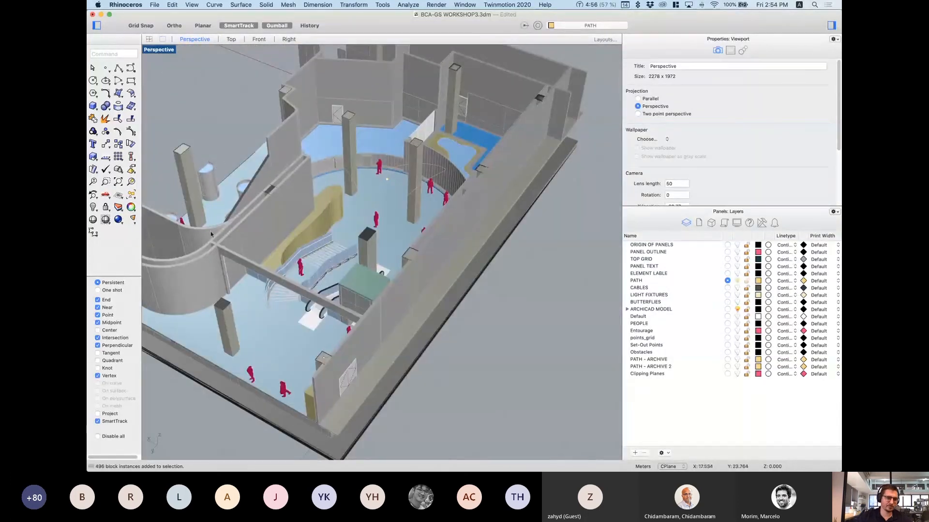
{"action": "scroll", "coordinate": [525, 399], "scroll_direction": "down", "scroll_amount": 6}
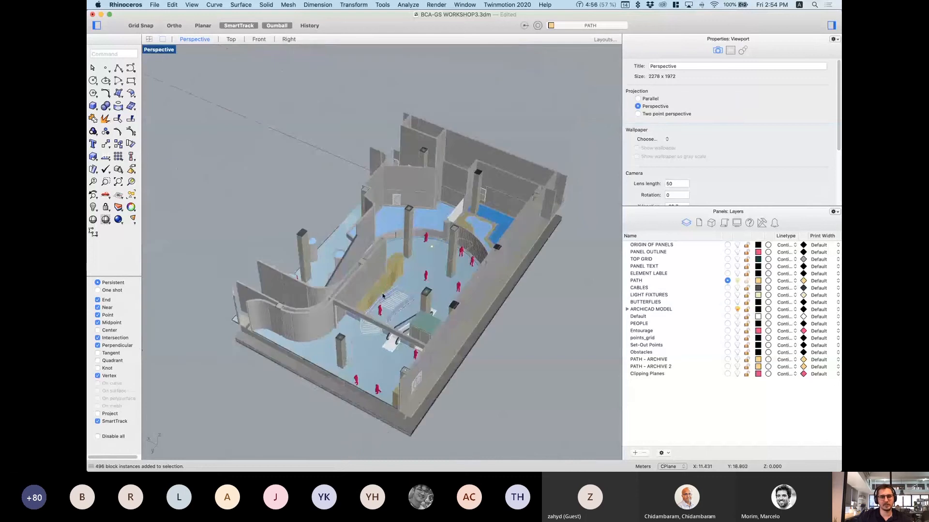
{"action": "scroll", "coordinate": [388, 312], "scroll_direction": "up", "scroll_amount": 10}
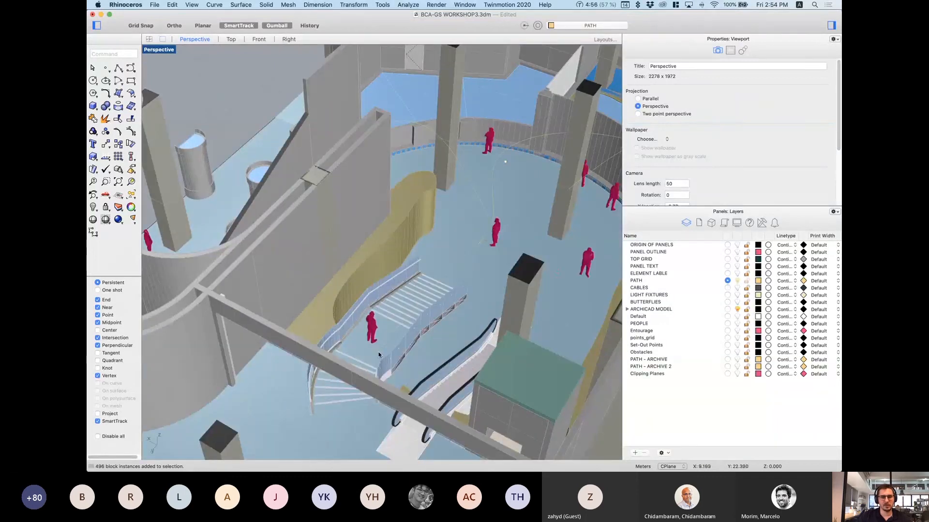
{"action": "left_click", "coordinate": [493, 204]}
{"action": "right_click_drag", "start_coordinate": [432, 382], "coordinate": [444, 261]}
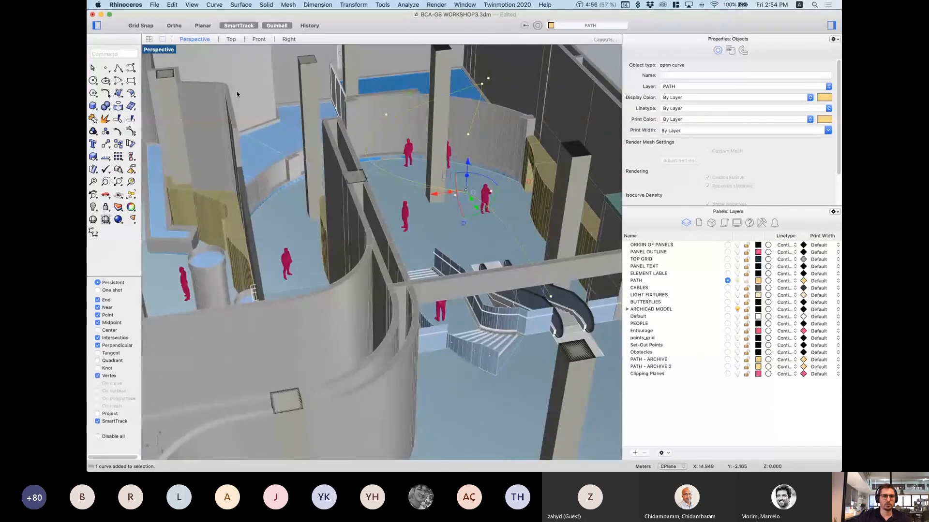
Step: Switch to the Top viewport, clear the selection and centre the plan on the stairs
{"action": "left_click", "coordinate": [231, 39]}
{"action": "left_click", "coordinate": [436, 182]}
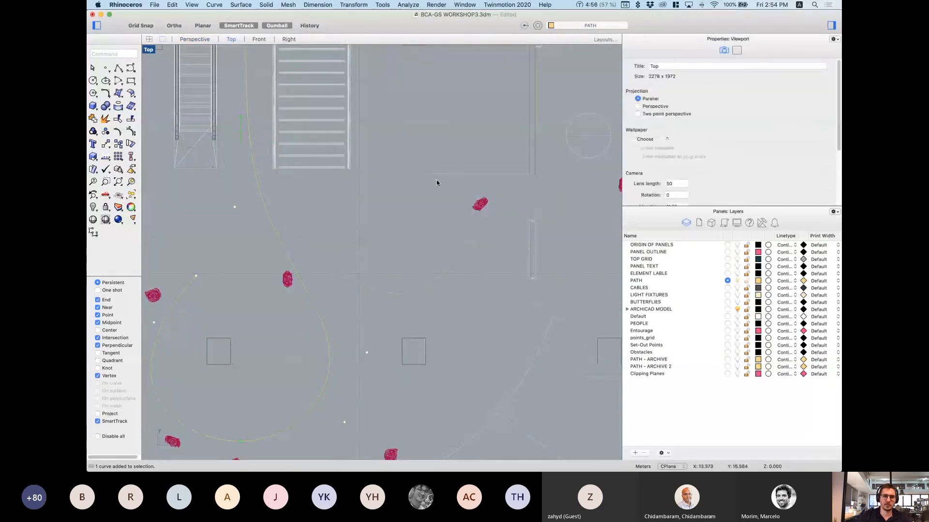
{"action": "scroll", "coordinate": [369, 256], "scroll_direction": "down", "scroll_amount": 8}
{"action": "right_click_drag", "start_coordinate": [370, 257], "coordinate": [421, 311]}
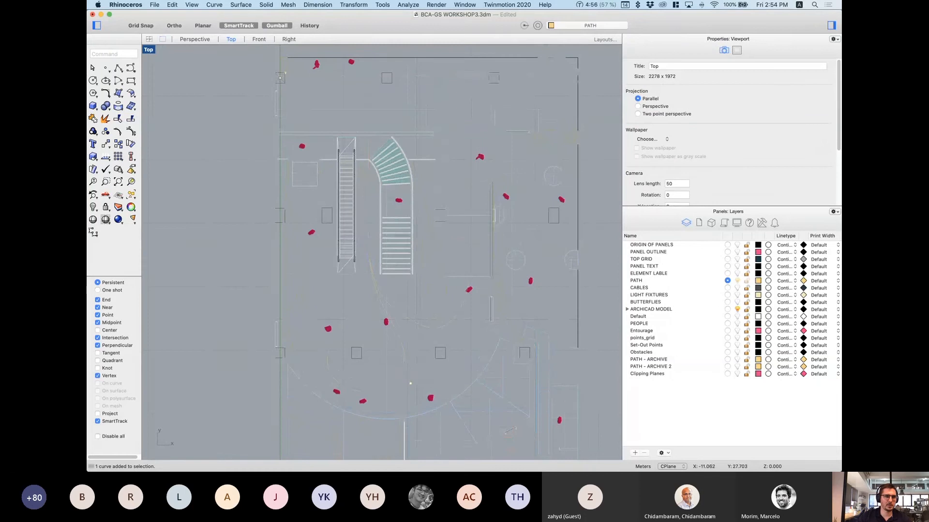
Step: Start a control-point curve with points above and below the stairs
{"action": "left_click", "coordinate": [132, 69]}
{"action": "scroll", "coordinate": [411, 172], "scroll_direction": "up", "scroll_amount": 3}
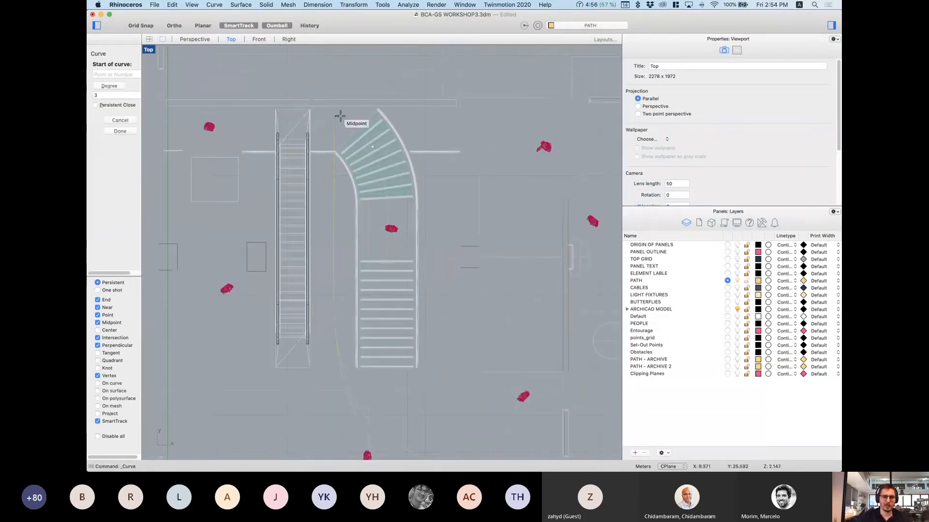
{"action": "scroll", "coordinate": [334, 116], "scroll_direction": "up", "scroll_amount": 3}
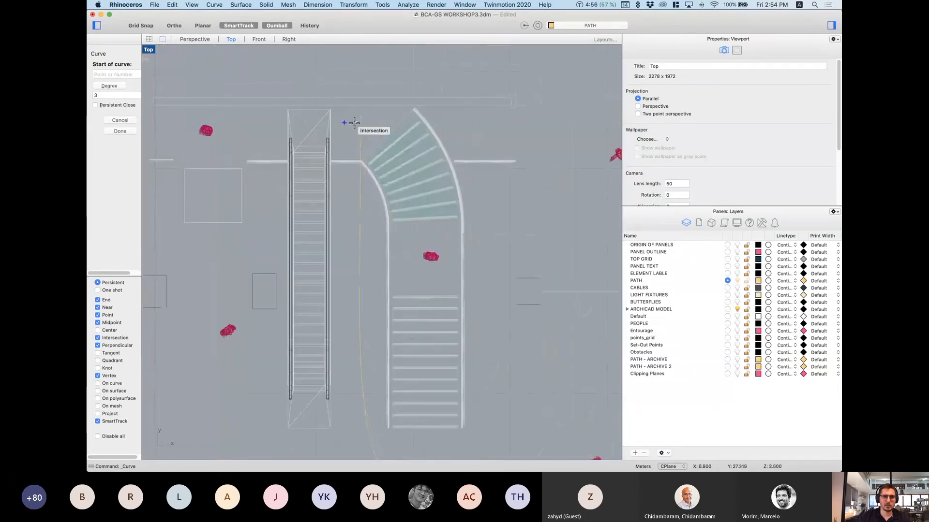
{"action": "scroll", "coordinate": [390, 128], "scroll_direction": "down", "scroll_amount": 3}
{"action": "scroll", "coordinate": [409, 129], "scroll_direction": "up", "scroll_amount": 3}
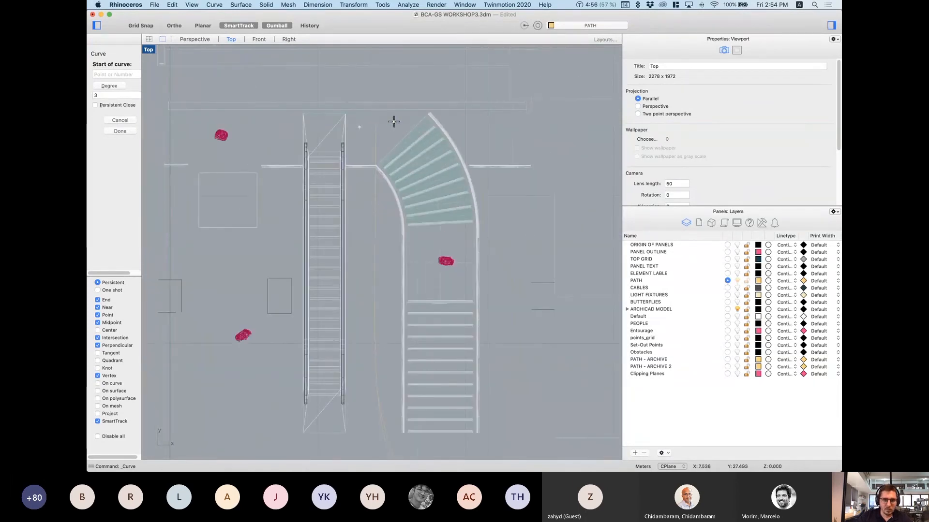
{"action": "left_click", "coordinate": [394, 122]}
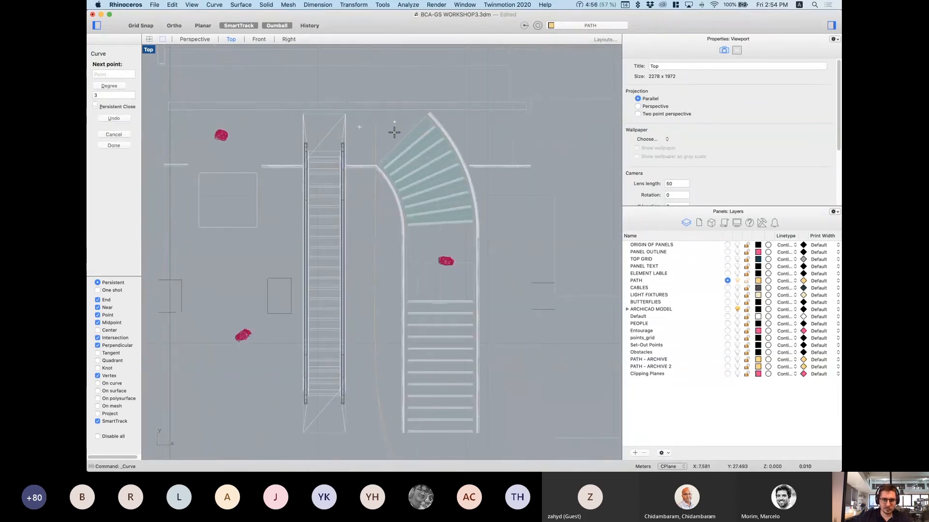
{"action": "left_click", "coordinate": [355, 392]}
{"action": "scroll", "coordinate": [355, 391], "scroll_direction": "down", "scroll_amount": 3}
{"action": "scroll", "coordinate": [347, 387], "scroll_direction": "up", "scroll_amount": 2}
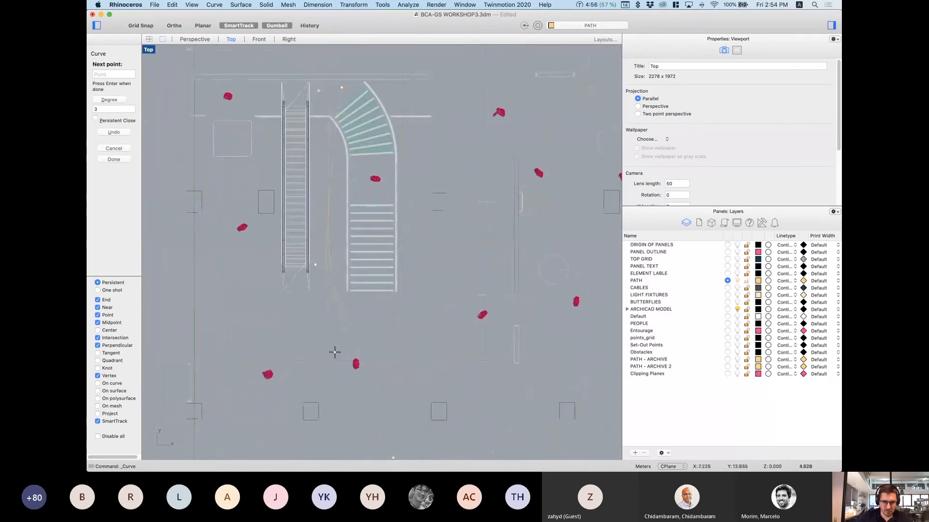
Step: Continue the curve around and up to the curved stair, finish it and select it
{"action": "left_click", "coordinate": [340, 399]}
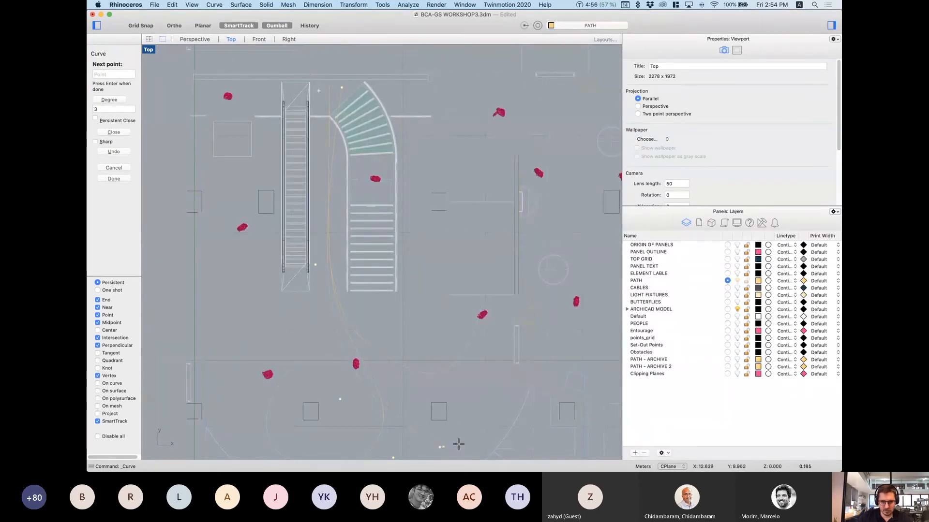
{"action": "left_click", "coordinate": [489, 336]}
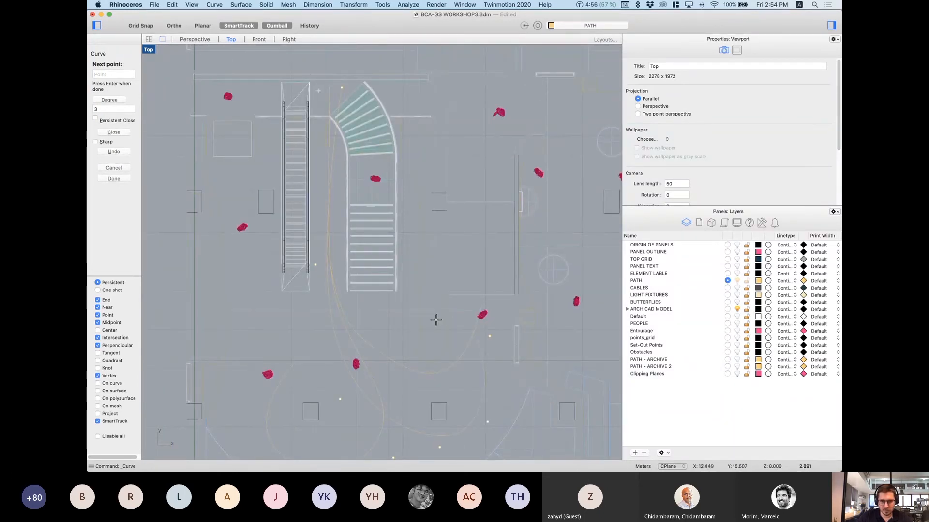
{"action": "left_click", "coordinate": [382, 307]}
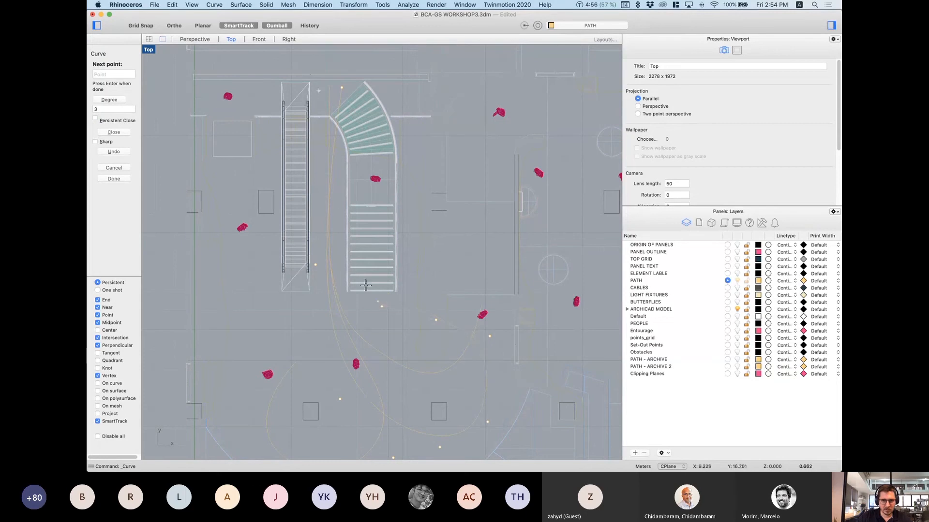
{"action": "left_click", "coordinate": [361, 192]}
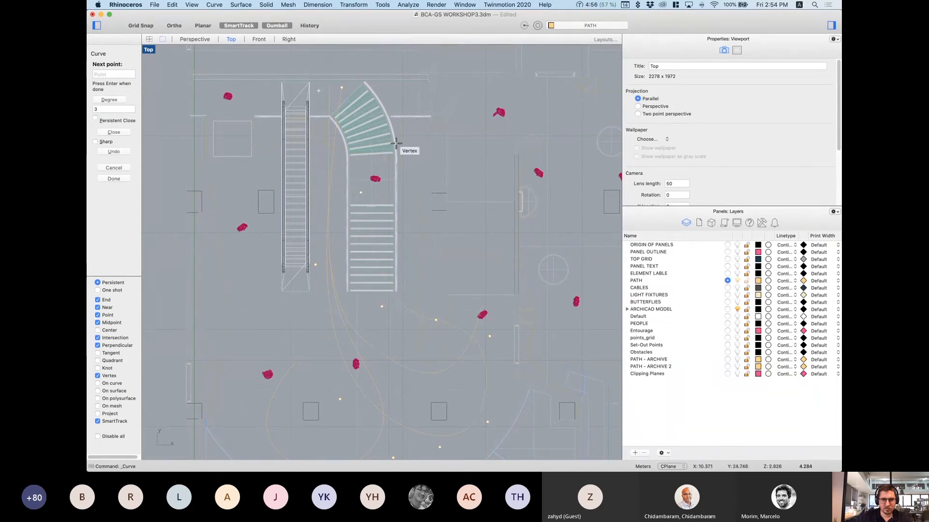
{"action": "left_click", "coordinate": [410, 132]}
{"action": "key", "text": "Return"}
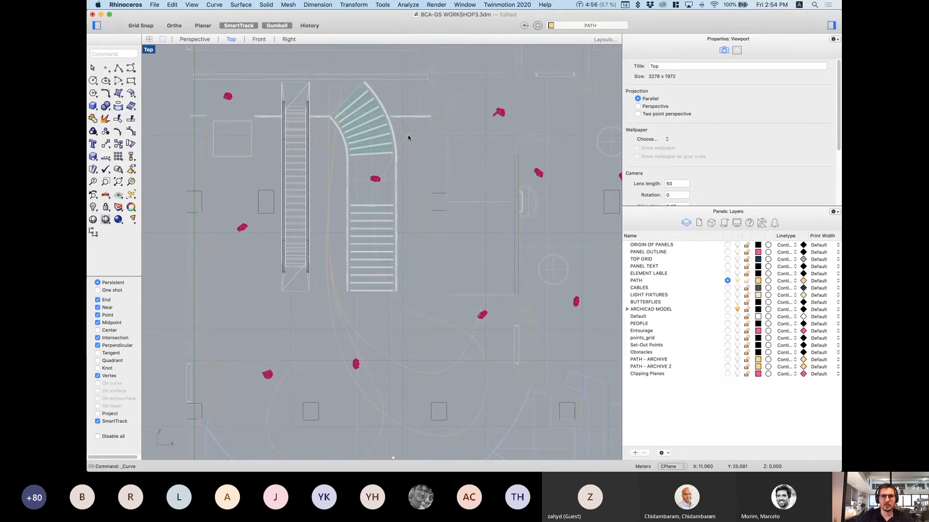
{"action": "left_click", "coordinate": [407, 142]}
Step: Return to Perspective, hide the ARCHICAD MODEL layer and lift a path curve vertically
{"action": "left_click", "coordinate": [195, 39]}
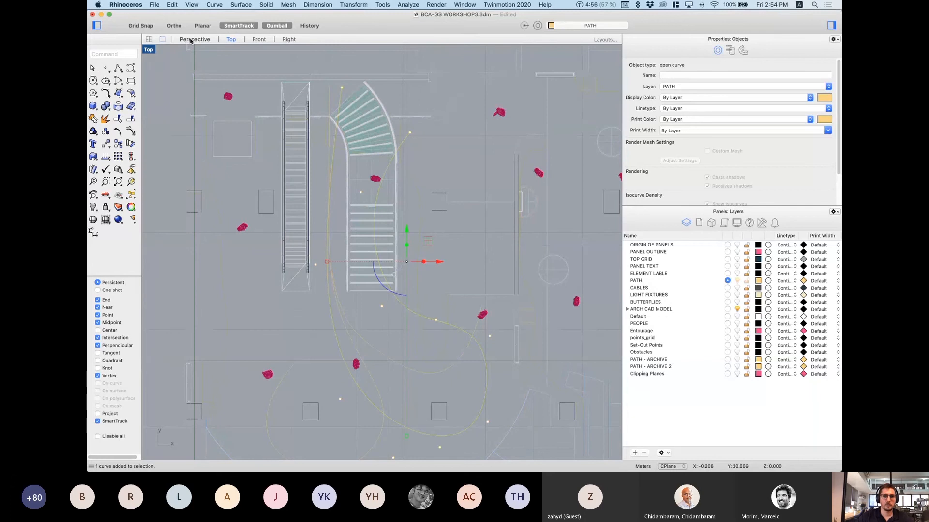
{"action": "right_click_drag", "start_coordinate": [344, 226], "coordinate": [508, 256]}
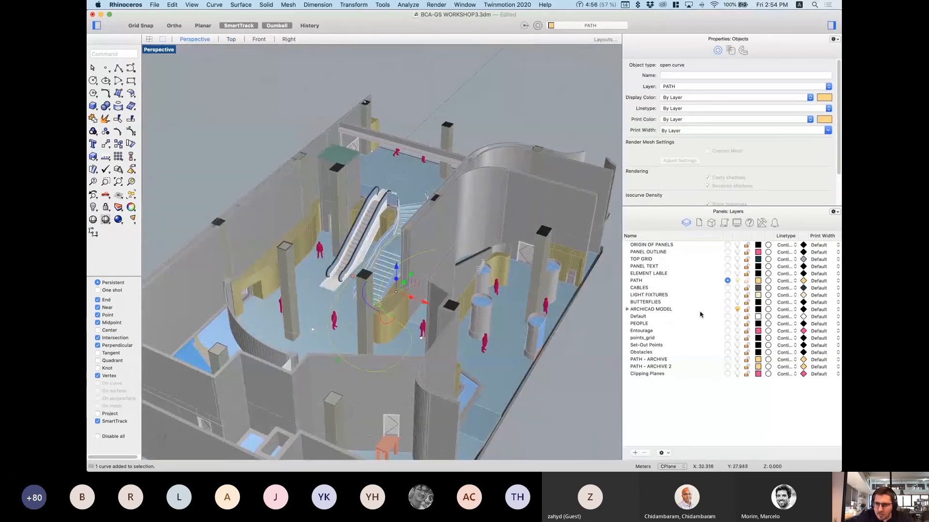
{"action": "left_click", "coordinate": [736, 310]}
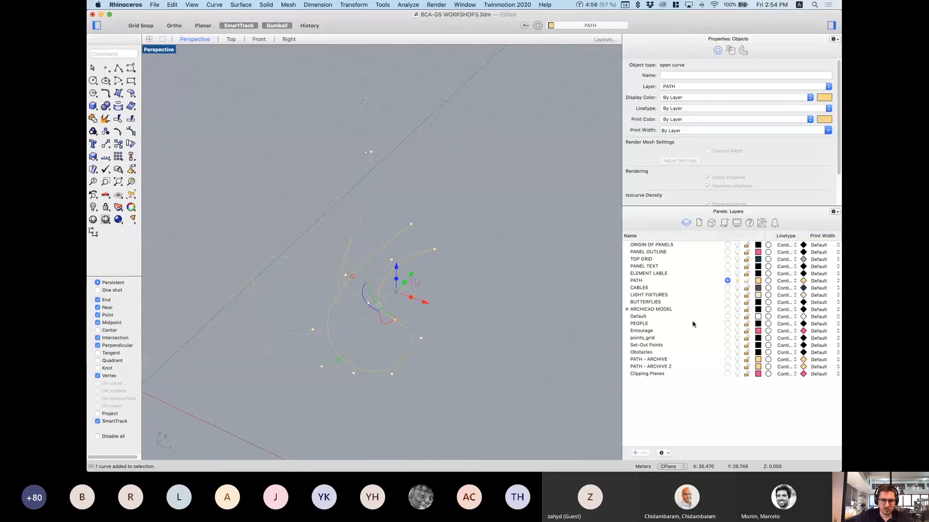
{"action": "left_click", "coordinate": [567, 364]}
{"action": "right_click_drag", "start_coordinate": [567, 363], "coordinate": [400, 255]}
{"action": "left_click", "coordinate": [417, 277]}
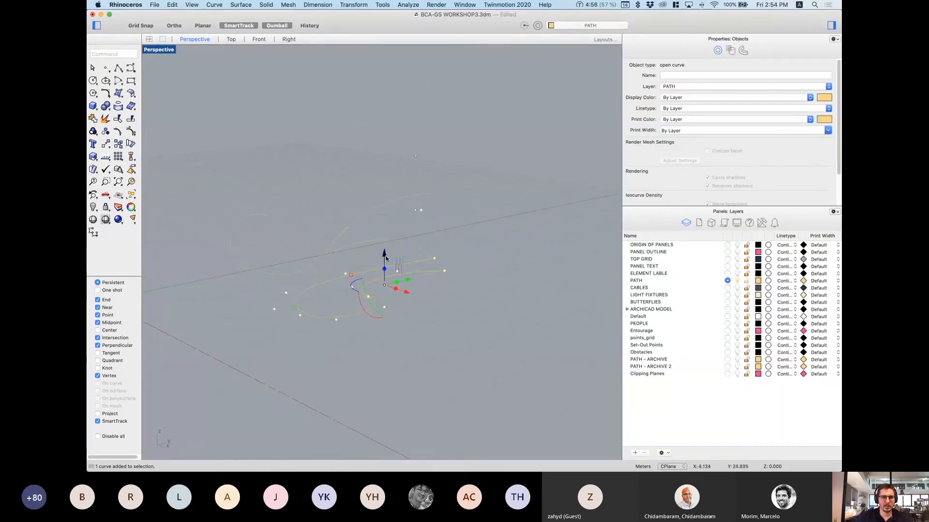
{"action": "left_click_drag", "start_coordinate": [385, 258], "coordinate": [378, 185]}
{"action": "left_click", "coordinate": [489, 286]}
Step: Raise and lower several of the path curve's control points with the gumball
{"action": "scroll", "coordinate": [399, 232], "scroll_direction": "up", "scroll_amount": 4}
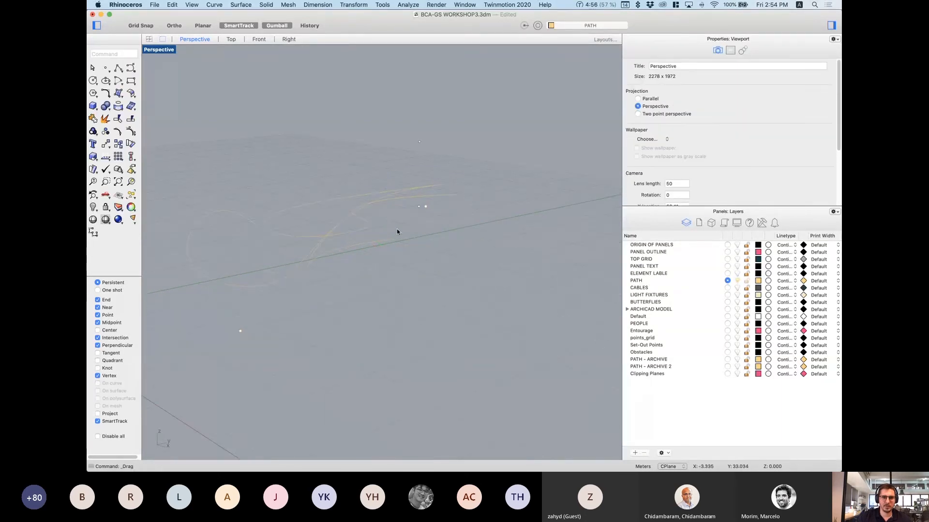
{"action": "left_click", "coordinate": [442, 191]}
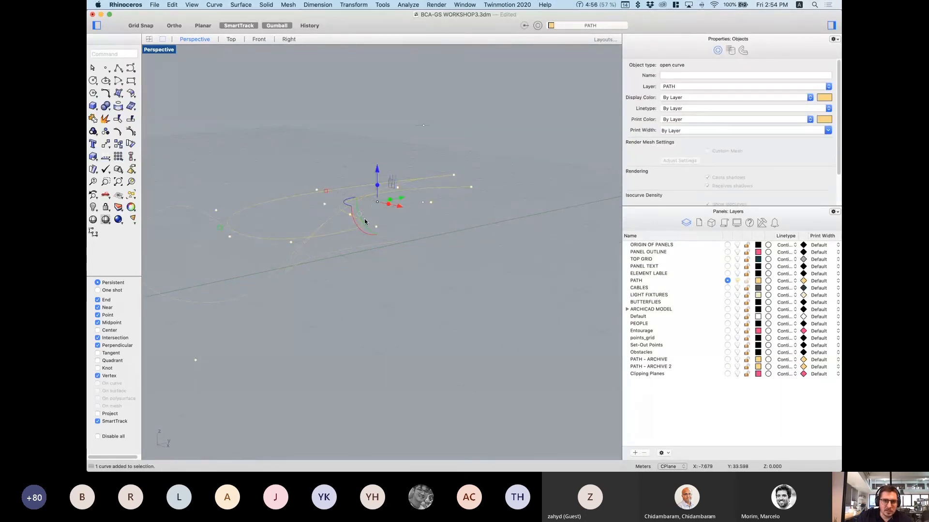
{"action": "right_click_drag", "start_coordinate": [365, 221], "coordinate": [367, 230]}
{"action": "left_click", "coordinate": [382, 242]}
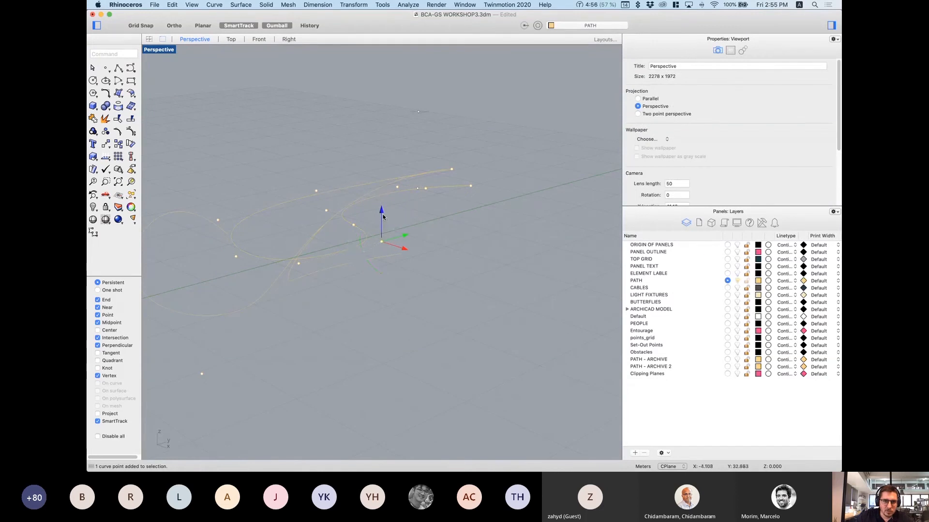
{"action": "left_click_drag", "start_coordinate": [383, 214], "coordinate": [384, 254]}
{"action": "left_click", "coordinate": [236, 256]}
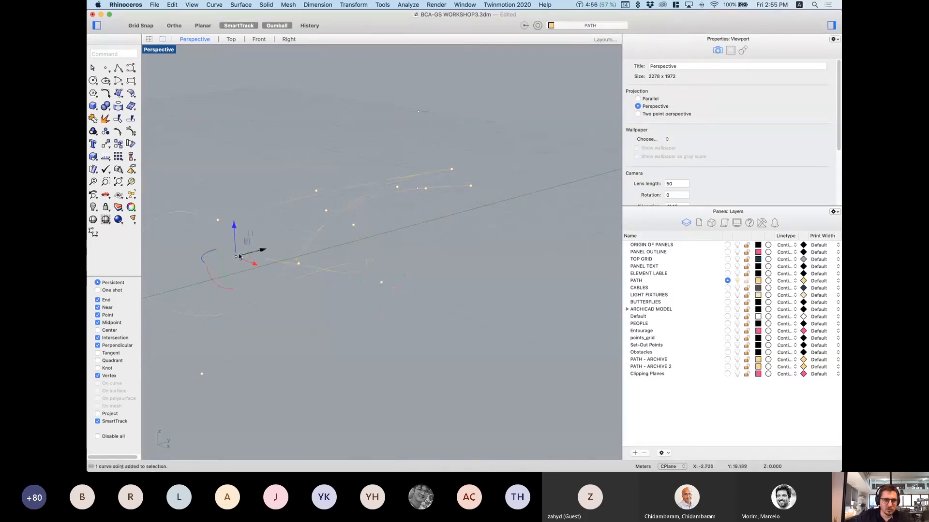
{"action": "left_click_drag", "start_coordinate": [234, 229], "coordinate": [240, 250]}
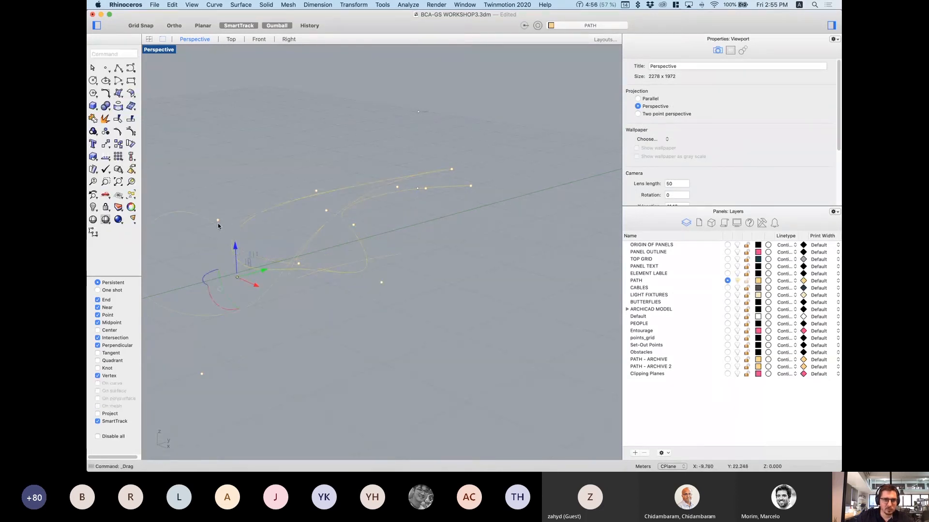
{"action": "left_click", "coordinate": [219, 223]}
{"action": "left_click", "coordinate": [255, 276]}
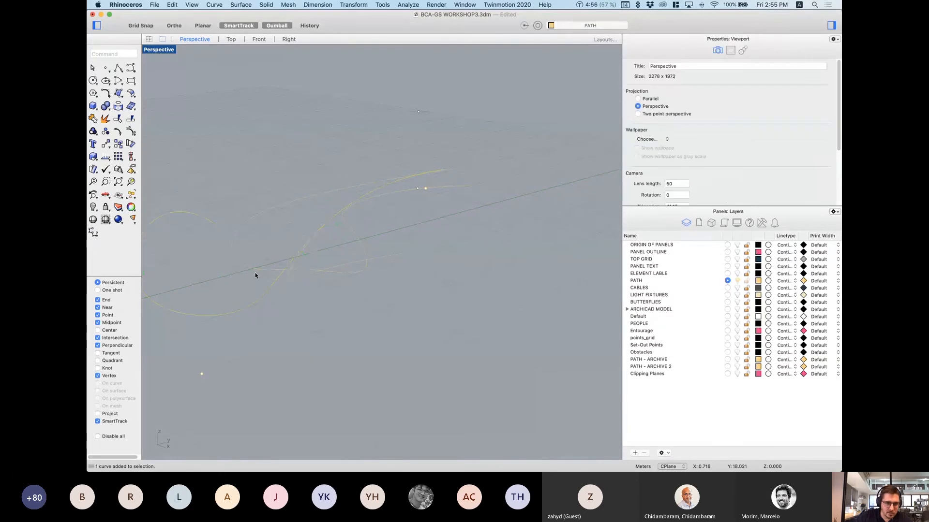
{"action": "left_click", "coordinate": [225, 227]}
{"action": "left_click_drag", "start_coordinate": [218, 222], "coordinate": [214, 158]}
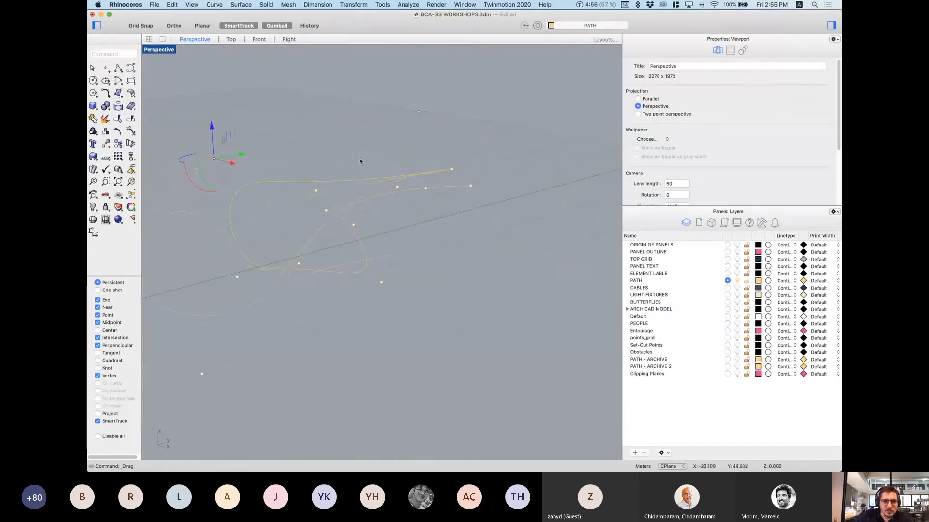
{"action": "left_click", "coordinate": [316, 191]}
{"action": "left_click_drag", "start_coordinate": [317, 170], "coordinate": [313, 214]}
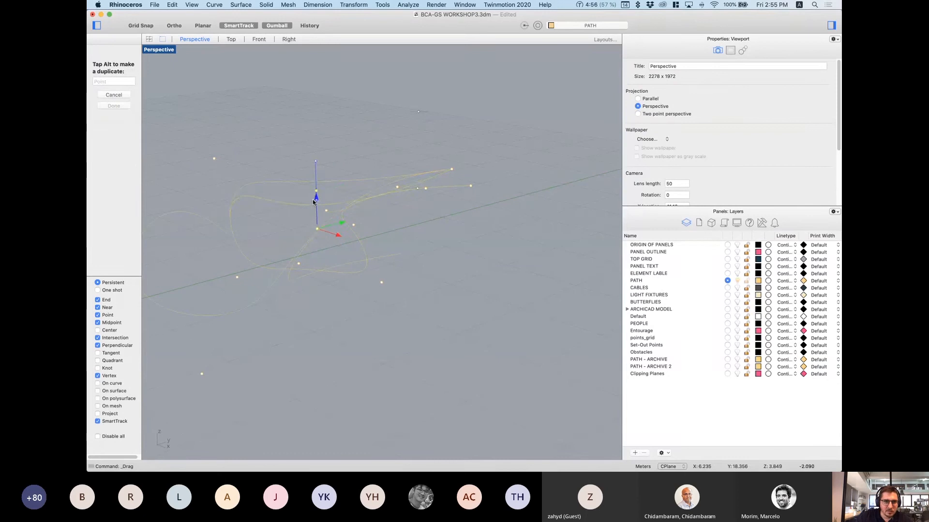
{"action": "left_click", "coordinate": [437, 297]}
Step: Hide one of the path curves with the Hide command
{"action": "right_click_drag", "start_coordinate": [341, 252], "coordinate": [487, 268]}
{"action": "left_click_drag", "start_coordinate": [457, 233], "coordinate": [457, 232]}
{"action": "type", "text": "Hide"}
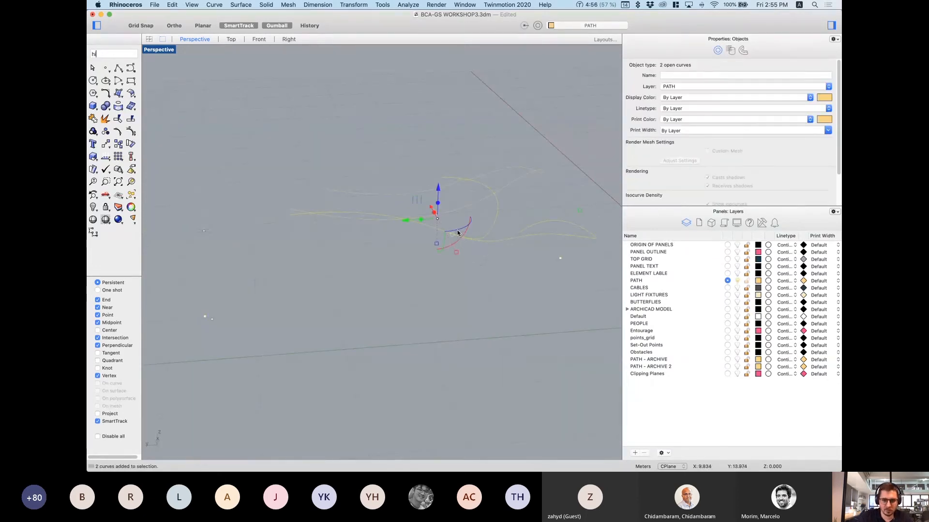
{"action": "key", "text": "Return"}
Step: Lower the remaining path curve's end point and another control point
{"action": "right_click_drag", "start_coordinate": [457, 233], "coordinate": [338, 199]}
{"action": "left_click", "coordinate": [337, 201]}
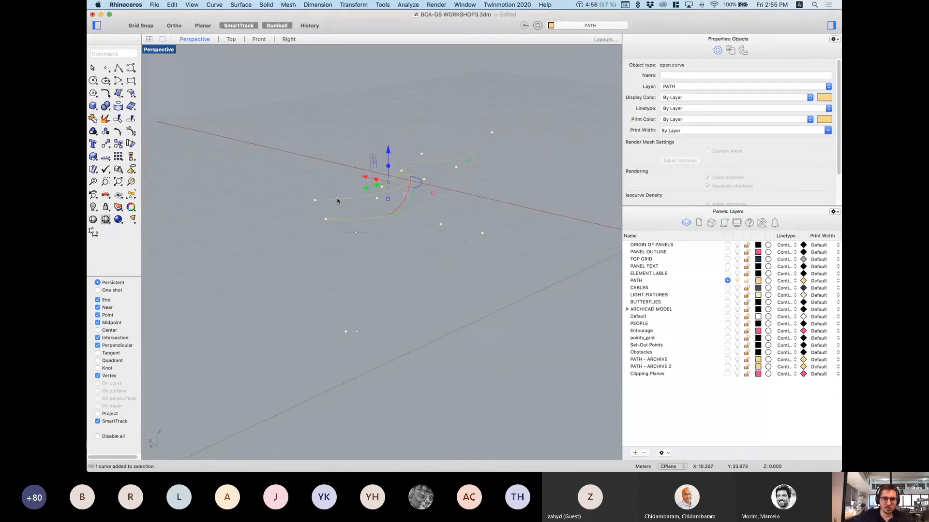
{"action": "left_click", "coordinate": [316, 201]}
{"action": "left_click_drag", "start_coordinate": [315, 169], "coordinate": [315, 187]}
{"action": "left_click", "coordinate": [377, 198]}
{"action": "left_click_drag", "start_coordinate": [377, 178], "coordinate": [378, 222]}
{"action": "right_click_drag", "start_coordinate": [386, 274], "coordinate": [494, 277]}
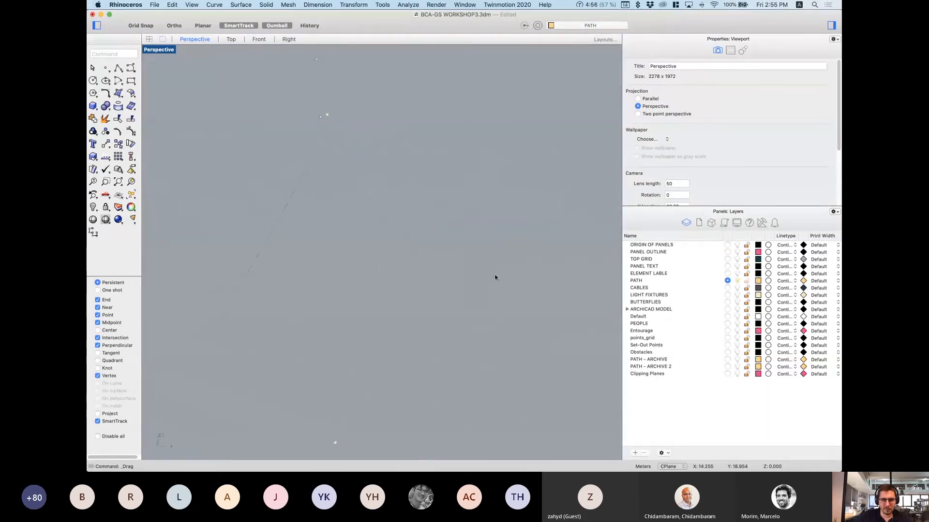
Step: Delete the leftover curve and one control point of the path
{"action": "left_click", "coordinate": [432, 378]}
{"action": "key", "text": "Delete"}
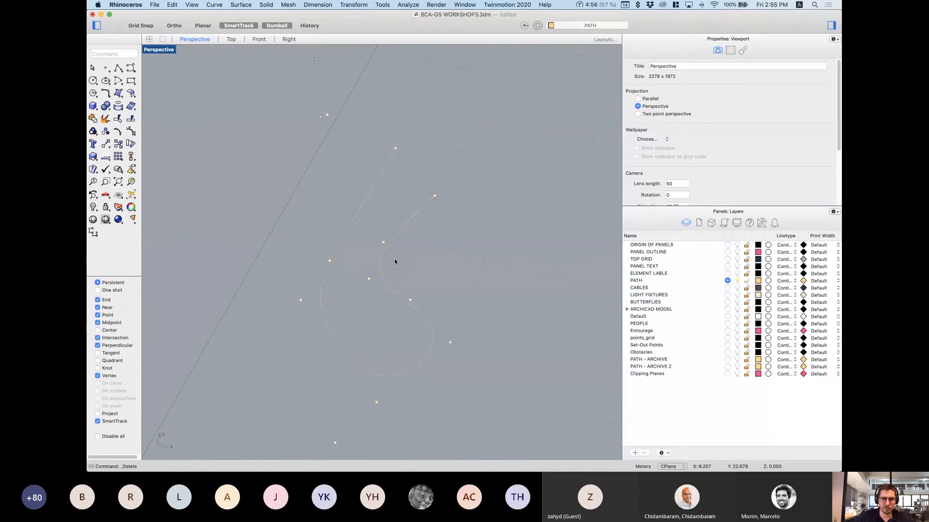
{"action": "left_click", "coordinate": [383, 243]}
{"action": "key", "text": "Delete"}
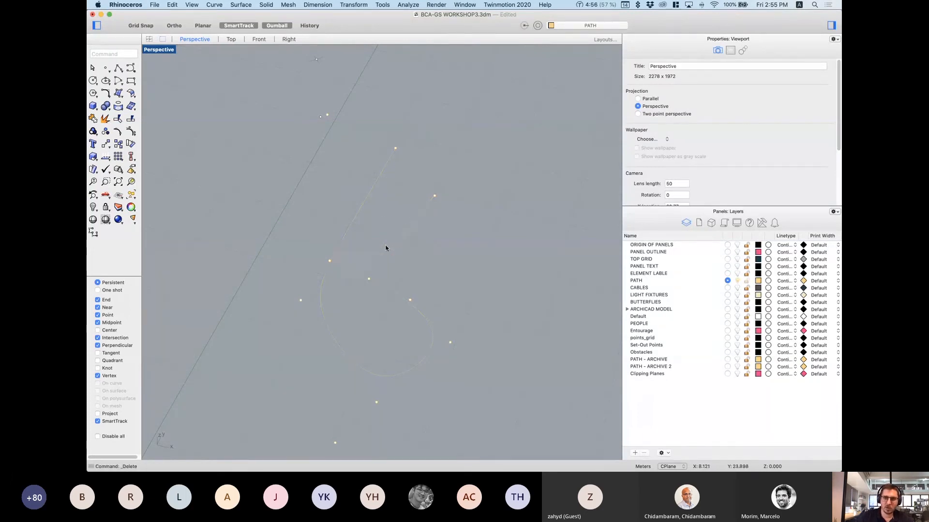
Step: Move one path control point up-left and raise another vertically above the ground
{"action": "left_click", "coordinate": [369, 279]}
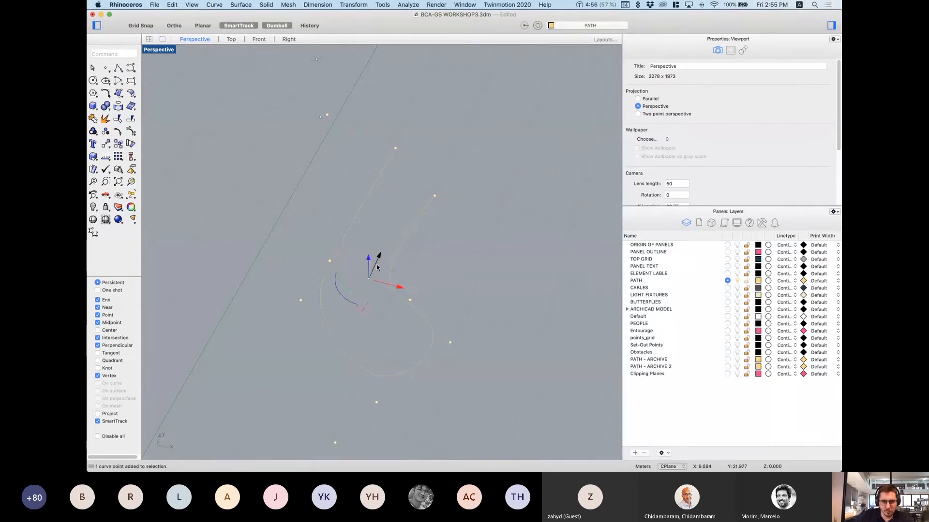
{"action": "left_click_drag", "start_coordinate": [394, 270], "coordinate": [368, 247]}
{"action": "left_click", "coordinate": [459, 300]}
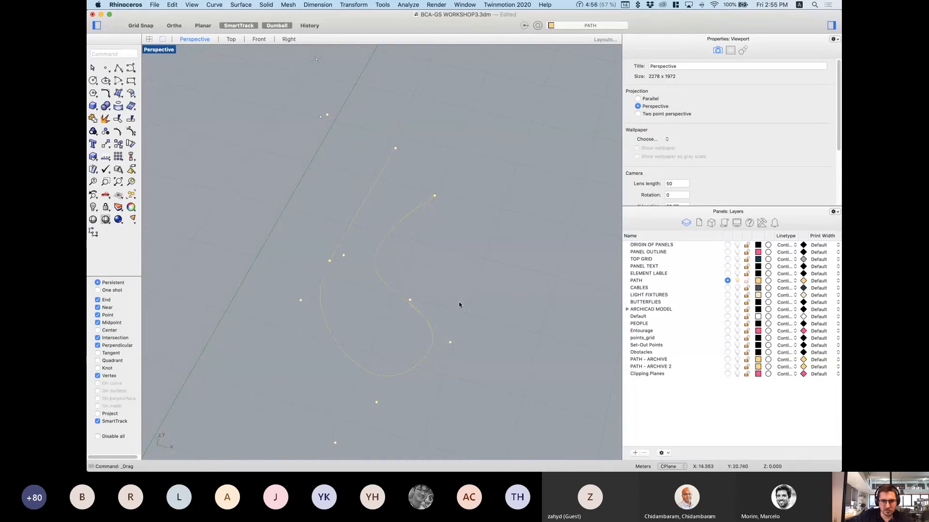
{"action": "mouse_move", "coordinate": [459, 301]}
{"action": "right_mouse_down"}
{"action": "mouse_move", "coordinate": [451, 294]}
{"action": "mouse_move", "coordinate": [460, 295]}
{"action": "right_mouse_up"}
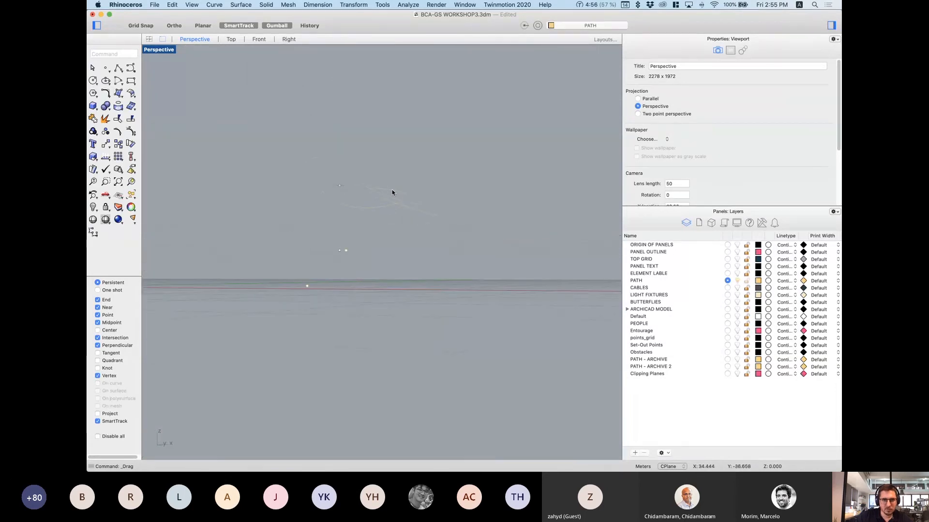
{"action": "left_click", "coordinate": [367, 194]}
{"action": "right_click_drag", "start_coordinate": [359, 192], "coordinate": [355, 225]}
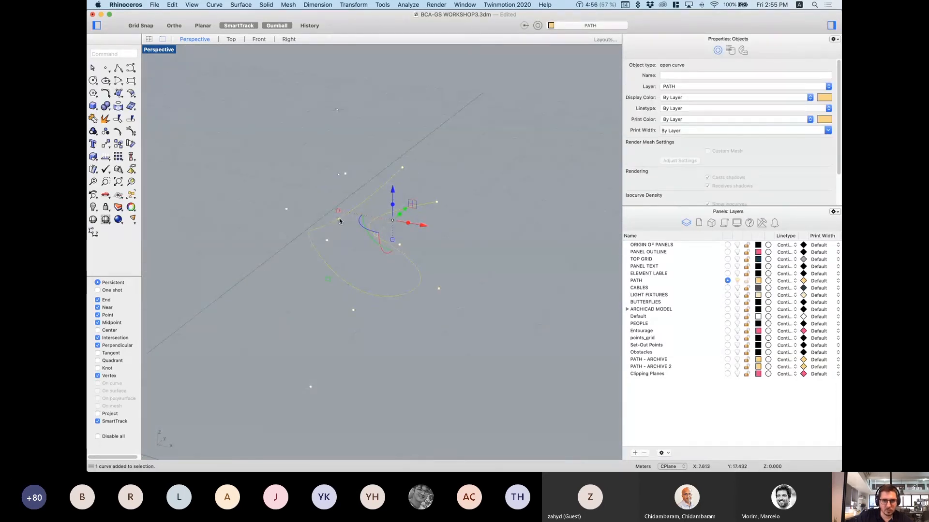
{"action": "left_click", "coordinate": [339, 220]}
{"action": "left_click_drag", "start_coordinate": [340, 191], "coordinate": [342, 156]}
{"action": "left_click", "coordinate": [439, 213]}
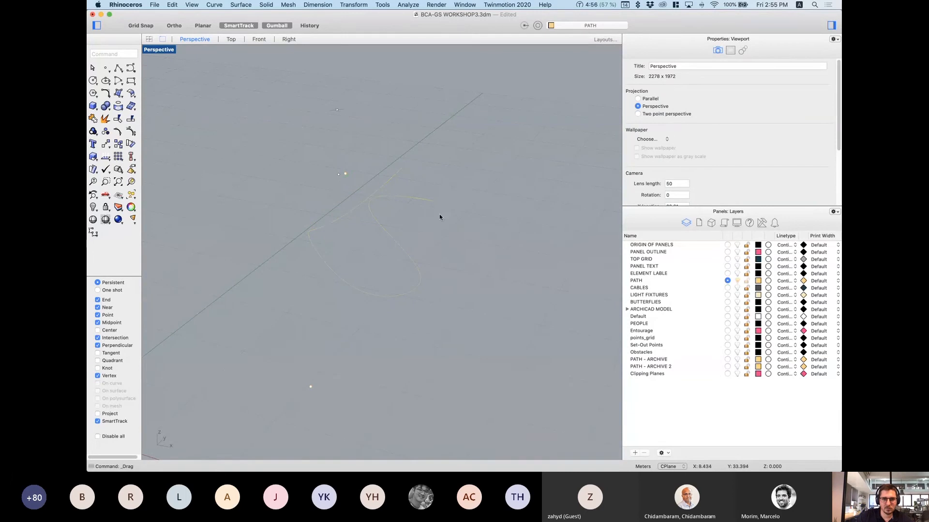
{"action": "right_click_drag", "start_coordinate": [439, 214], "coordinate": [480, 241]}
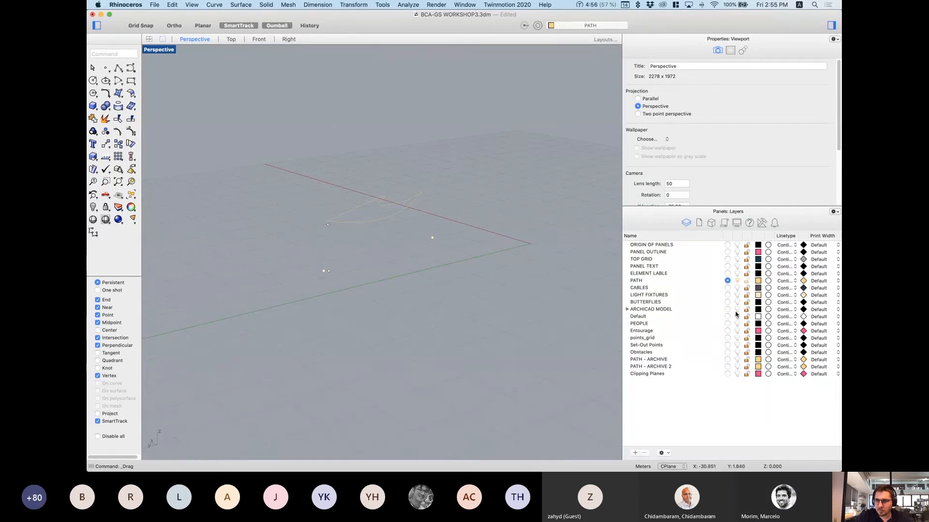
{"action": "right_click_drag", "start_coordinate": [396, 266], "coordinate": [383, 232]}
Step: Move a path control point among the model using the gumball's X, Y, Z arrows and planar handle
{"action": "scroll", "coordinate": [382, 241], "scroll_direction": "up", "scroll_amount": 4}
{"action": "scroll", "coordinate": [383, 232], "scroll_direction": "up", "scroll_amount": 8}
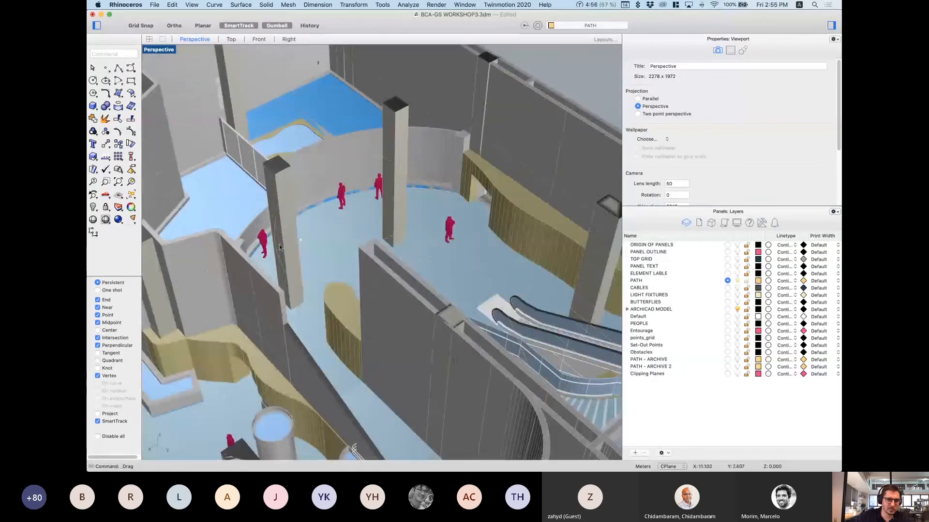
{"action": "left_click", "coordinate": [299, 284]}
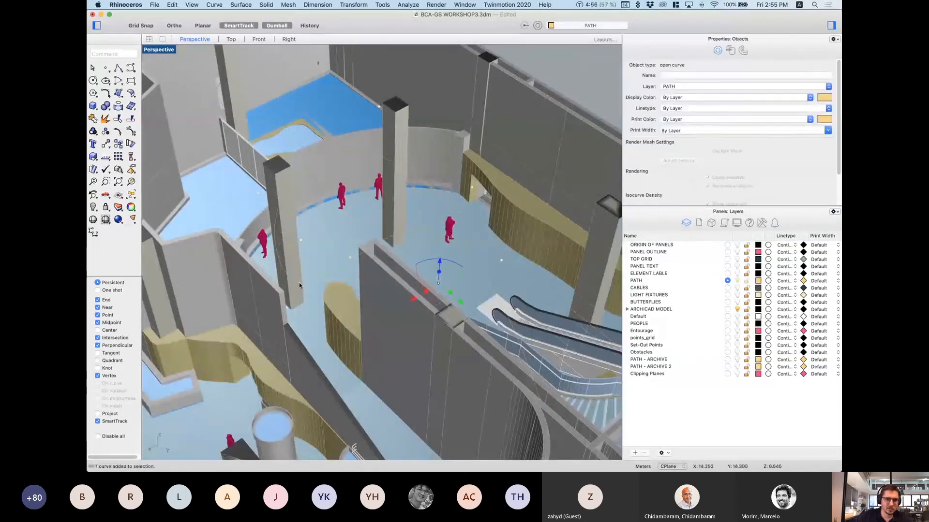
{"action": "left_click", "coordinate": [258, 194]}
{"action": "left_click_drag", "start_coordinate": [258, 194], "coordinate": [202, 199]}
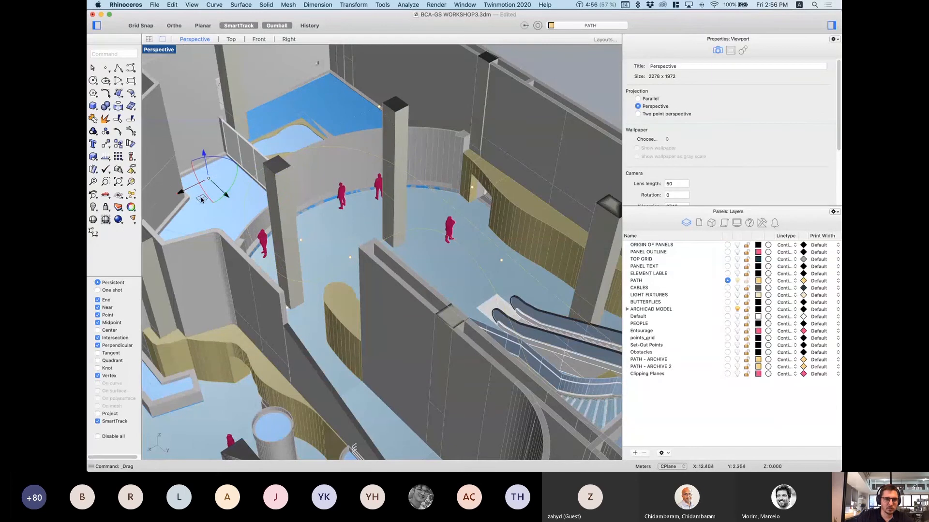
{"action": "scroll", "coordinate": [198, 199], "scroll_direction": "up", "scroll_amount": 3}
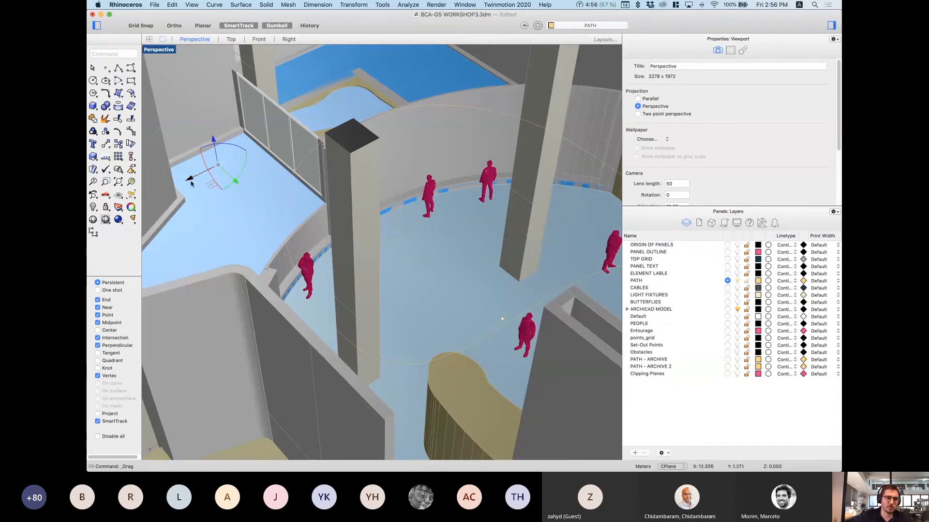
{"action": "left_click_drag", "start_coordinate": [190, 179], "coordinate": [186, 180]}
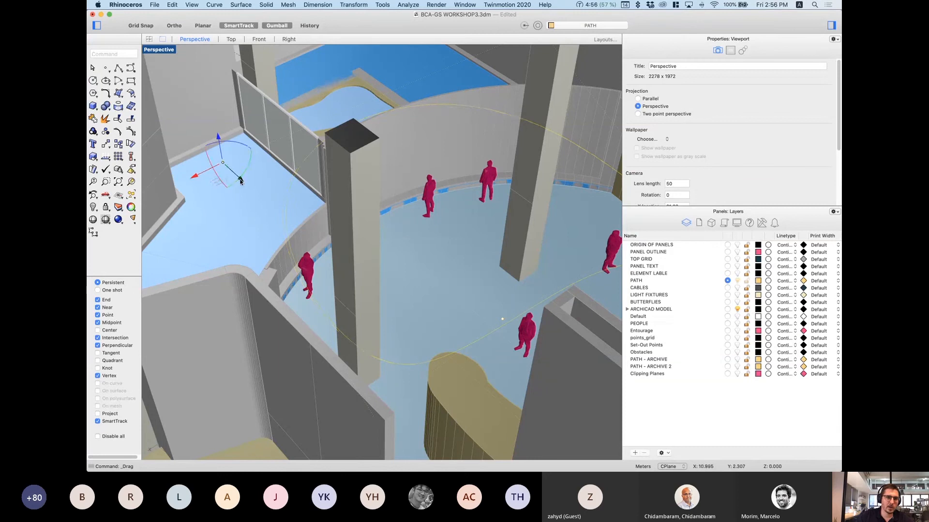
{"action": "mouse_move", "coordinate": [242, 181]}
{"action": "left_mouse_down"}
{"action": "mouse_move", "coordinate": [261, 197]}
{"action": "mouse_move", "coordinate": [242, 180]}
{"action": "left_mouse_up"}
{"action": "left_click_drag", "start_coordinate": [218, 137], "coordinate": [215, 124]}
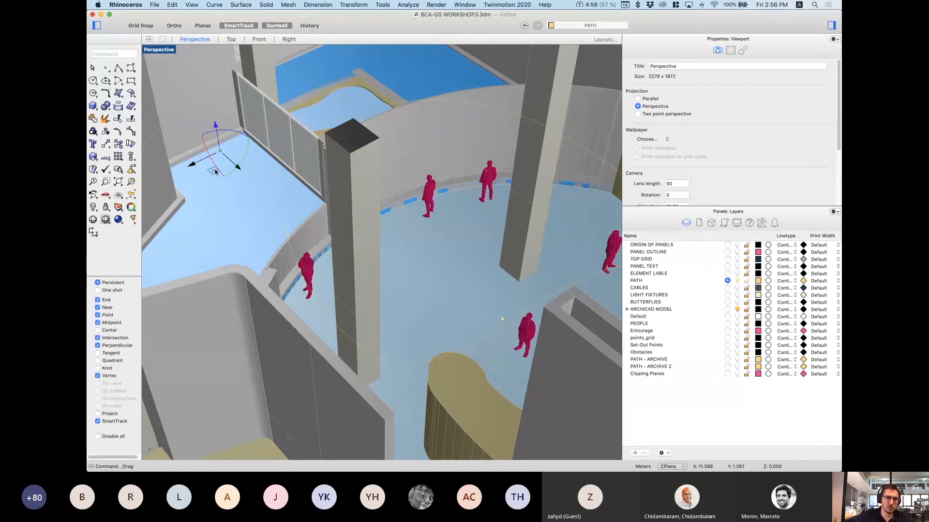
{"action": "scroll", "coordinate": [219, 171], "scroll_direction": "up", "scroll_amount": 2}
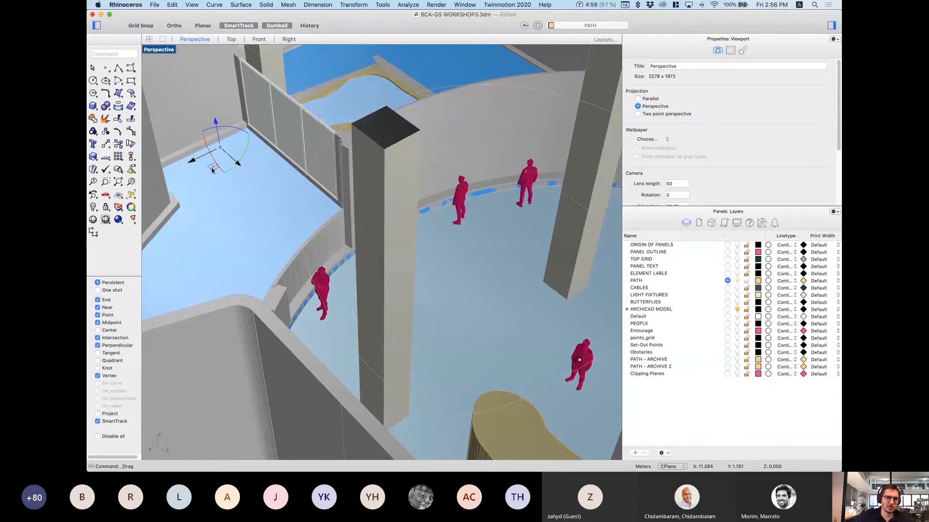
{"action": "mouse_move", "coordinate": [212, 171]}
{"action": "left_mouse_down"}
{"action": "mouse_move", "coordinate": [189, 179]}
{"action": "mouse_move", "coordinate": [217, 165]}
{"action": "left_mouse_up"}
{"action": "left_click_drag", "start_coordinate": [198, 178], "coordinate": [219, 165]}
Step: Raise the control point further, pick another path point, then show the Notes panel
{"action": "mouse_move", "coordinate": [209, 139]}
{"action": "right_mouse_down"}
{"action": "mouse_move", "coordinate": [194, 133]}
{"action": "mouse_move", "coordinate": [222, 143]}
{"action": "right_mouse_up"}
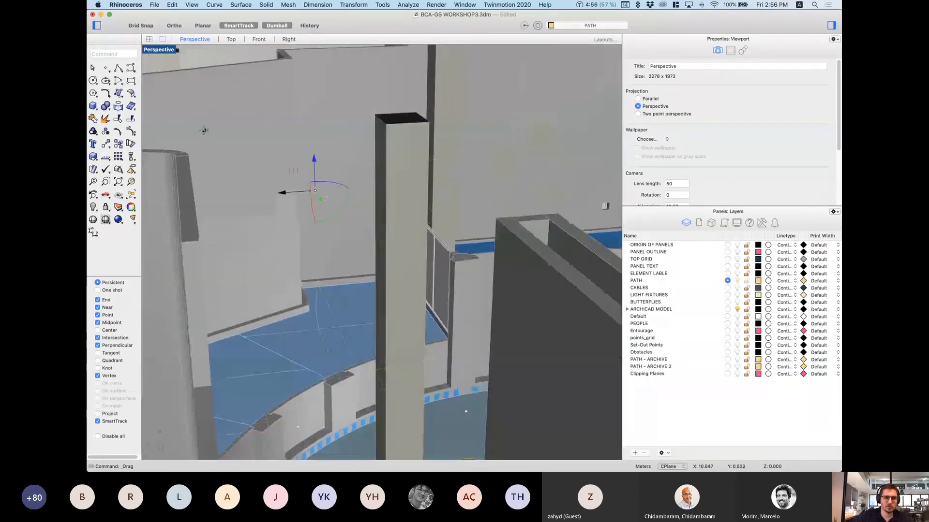
{"action": "mouse_move", "coordinate": [296, 177]}
{"action": "left_mouse_down"}
{"action": "mouse_move", "coordinate": [296, 157]}
{"action": "mouse_move", "coordinate": [280, 170]}
{"action": "left_mouse_up"}
{"action": "right_click_drag", "start_coordinate": [301, 203], "coordinate": [362, 189]}
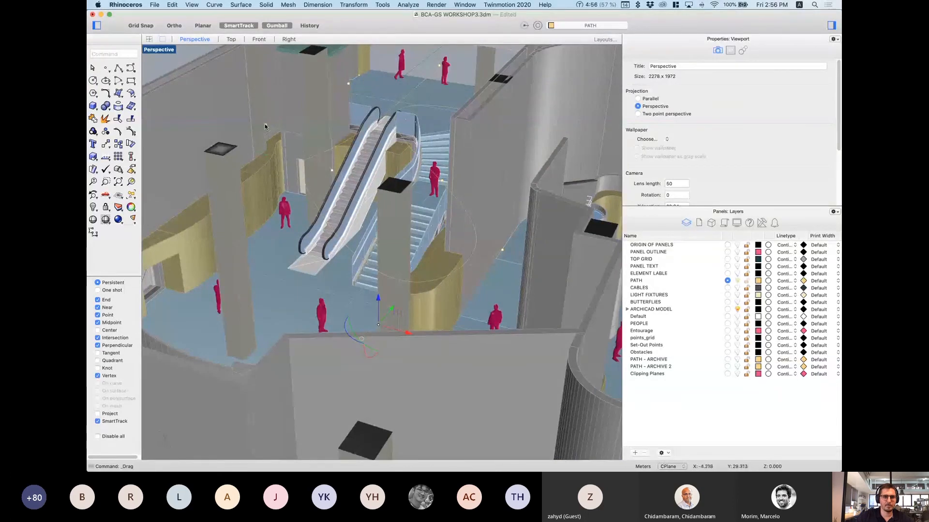
{"action": "left_click", "coordinate": [266, 128]}
{"action": "right_click_drag", "start_coordinate": [359, 233], "coordinate": [377, 242]}
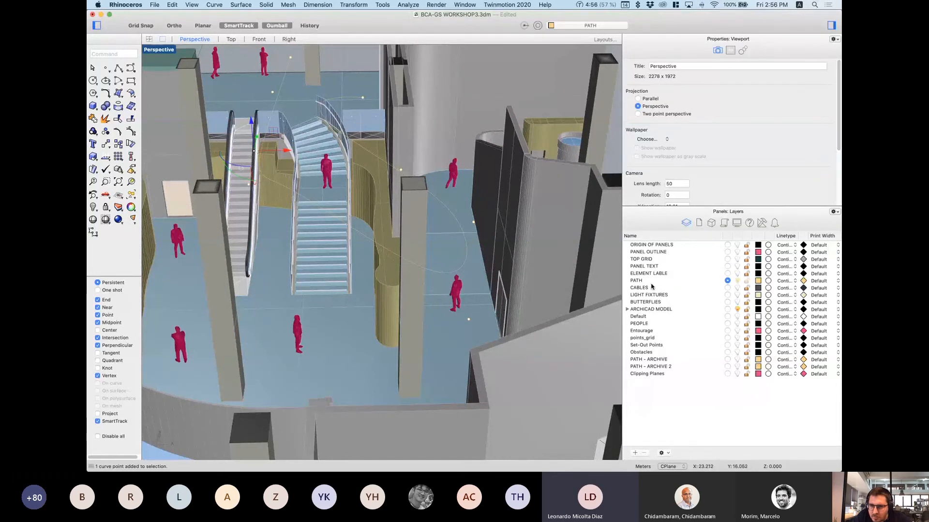
{"action": "scroll", "coordinate": [690, 155], "scroll_direction": "down", "scroll_amount": 1}
{"action": "scroll", "coordinate": [689, 154], "scroll_direction": "down", "scroll_amount": 3}
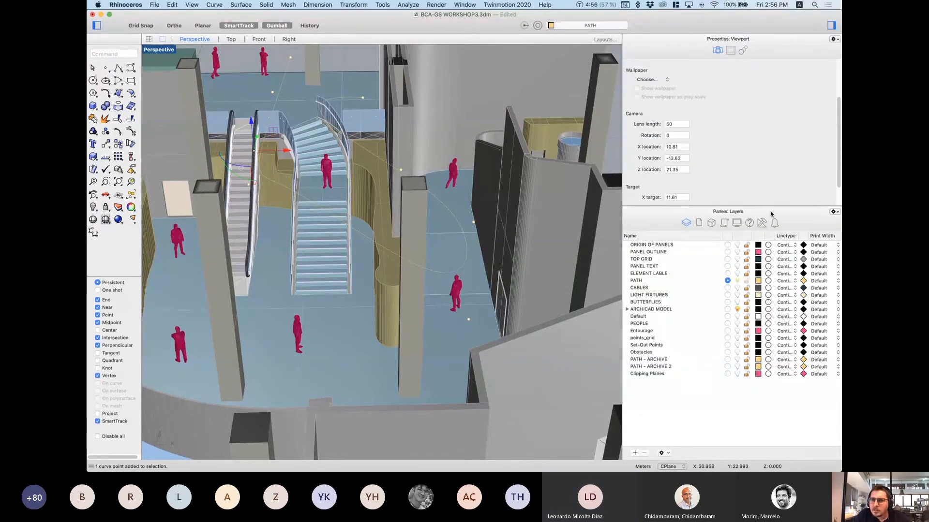
{"action": "left_click", "coordinate": [699, 225]}
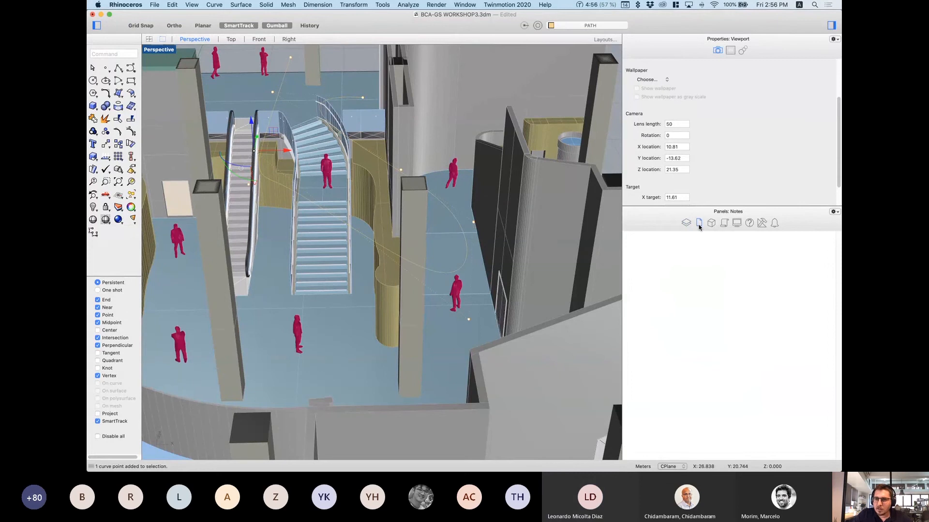
Step: Return to the layer list and colour the PATH layer Strawberry
{"action": "left_click", "coordinate": [711, 223]}
{"action": "left_click", "coordinate": [685, 223]}
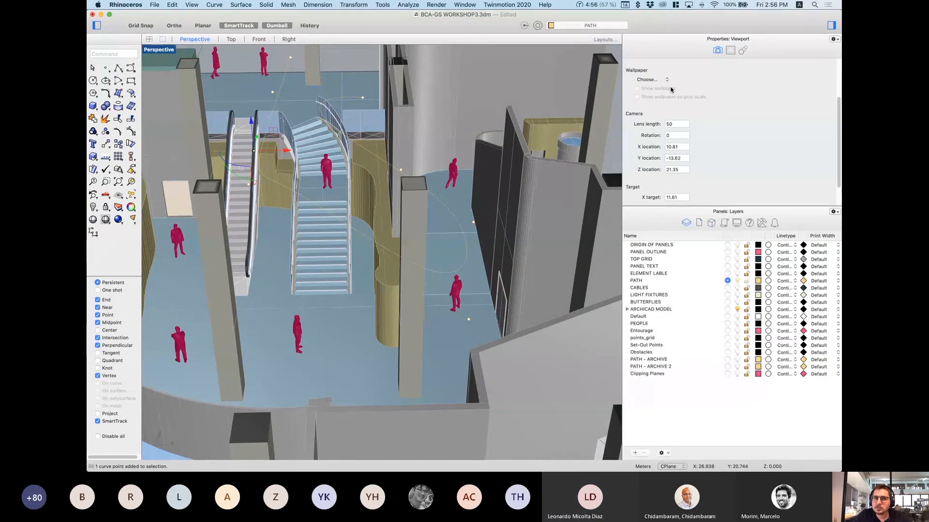
{"action": "right_click_drag", "start_coordinate": [465, 223], "coordinate": [387, 213]}
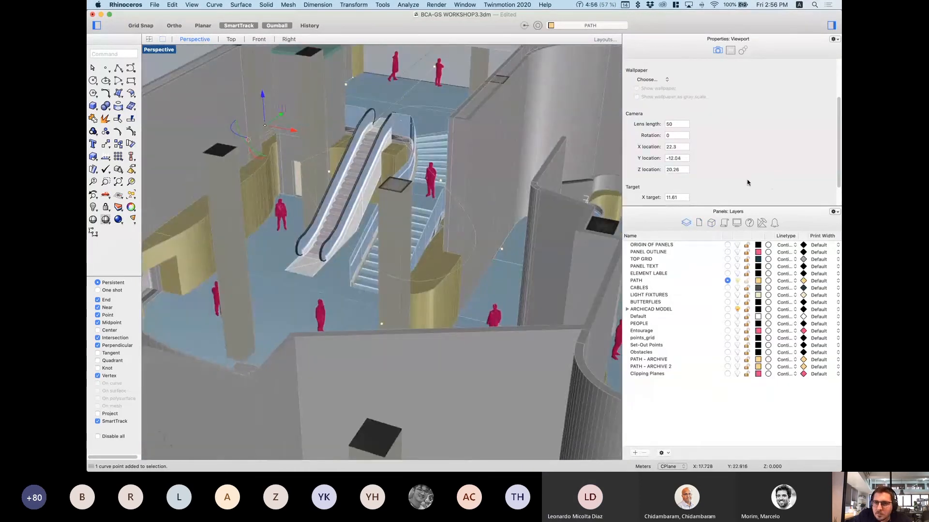
{"action": "left_click", "coordinate": [758, 280]}
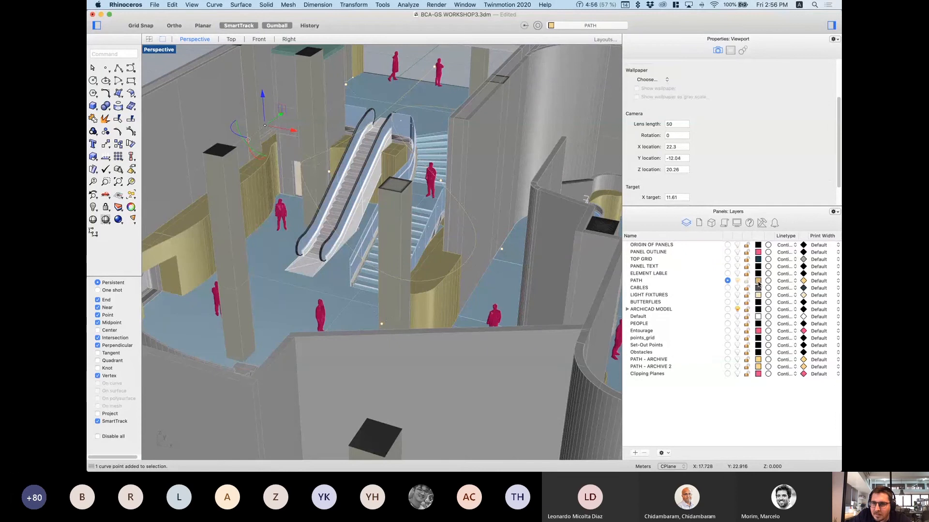
{"action": "left_click", "coordinate": [345, 221]}
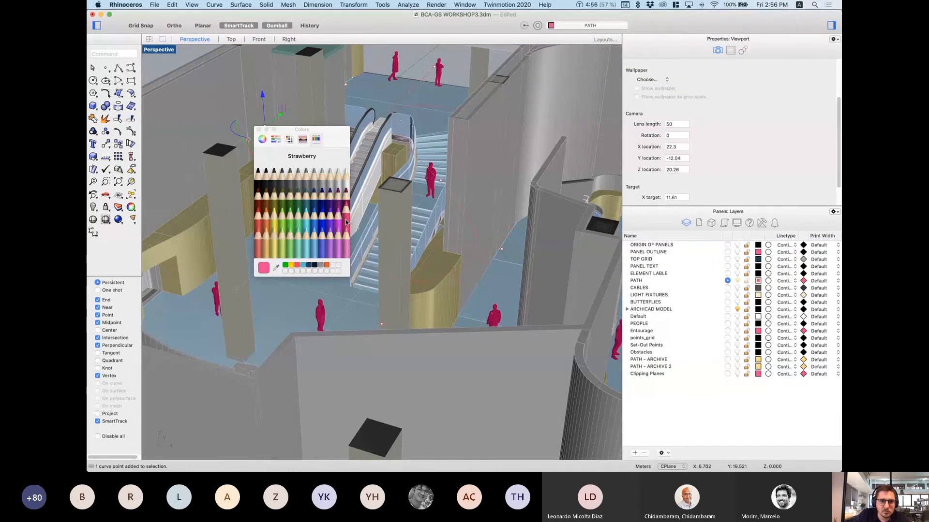
Step: Close the colour picker, select several person figures near the stairs, then clear the selection
{"action": "left_click", "coordinate": [435, 185]}
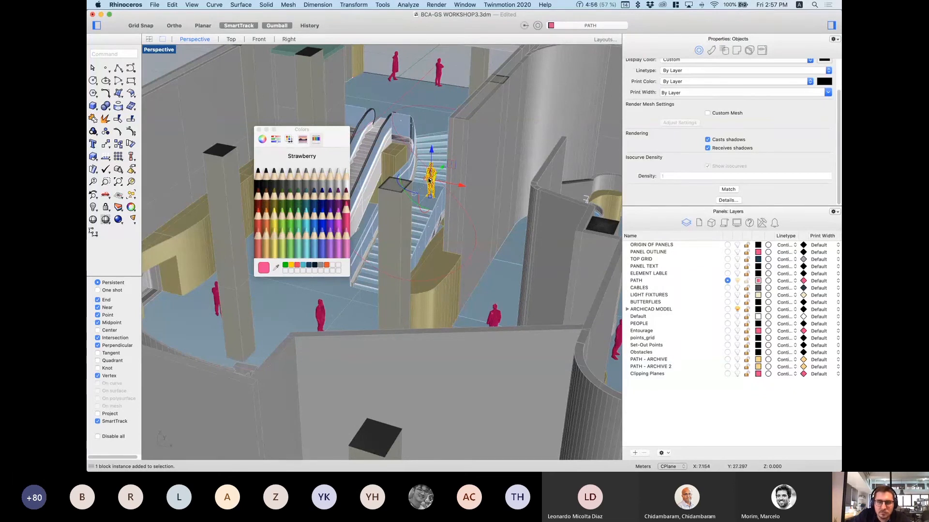
{"action": "scroll", "coordinate": [428, 180], "scroll_direction": "down", "scroll_amount": 8}
{"action": "right_click_drag", "start_coordinate": [428, 180], "coordinate": [495, 292]}
{"action": "scroll", "coordinate": [494, 291], "scroll_direction": "up", "scroll_amount": 3}
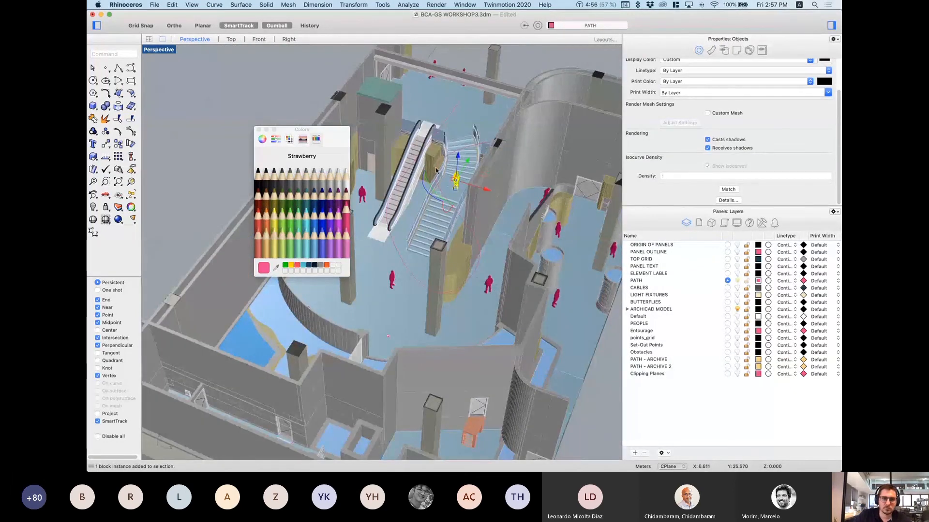
{"action": "left_click", "coordinate": [258, 129]}
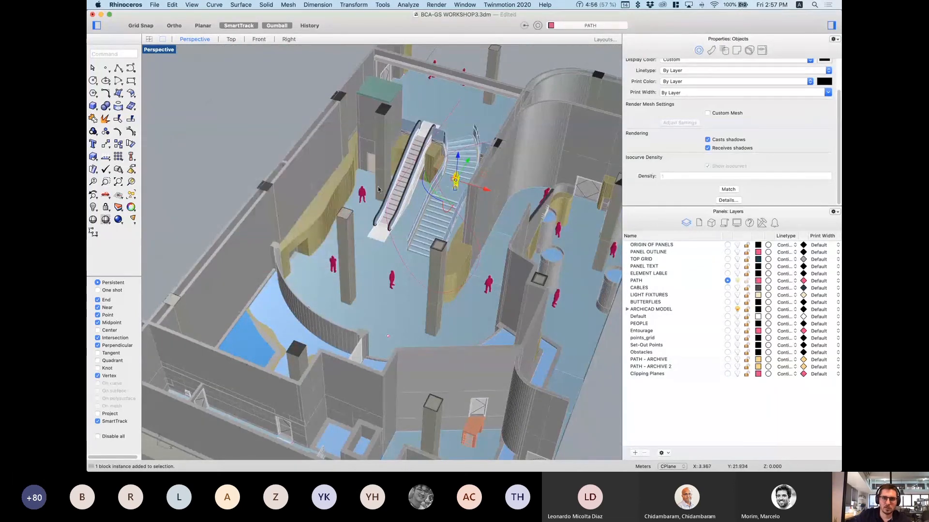
{"action": "left_click", "coordinate": [361, 196], "text": "shift"}
{"action": "left_click", "coordinate": [393, 281], "text": "shift"}
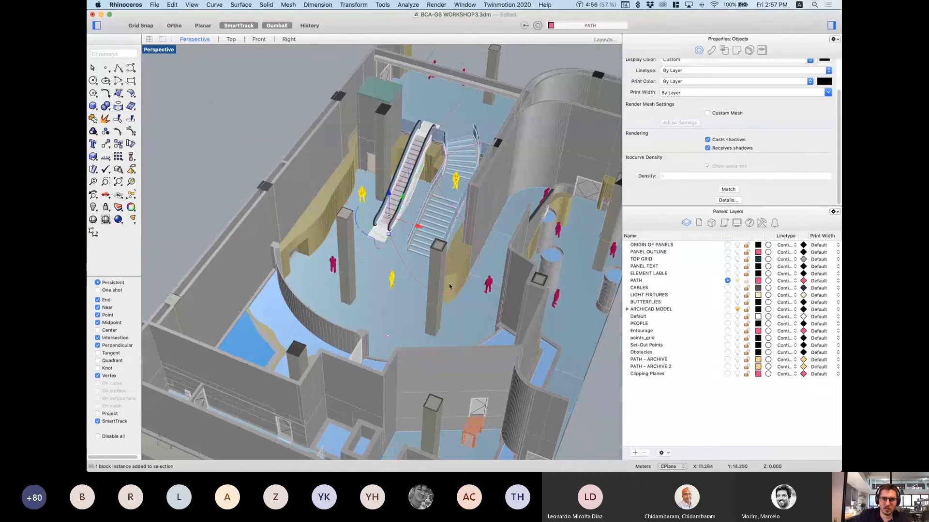
{"action": "left_click", "coordinate": [489, 285], "text": "shift"}
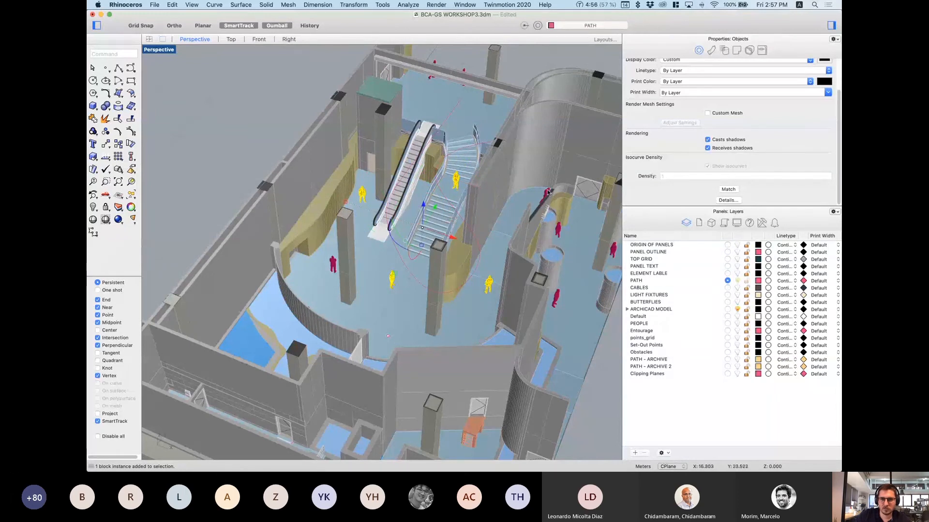
{"action": "key", "text": "super+a"}
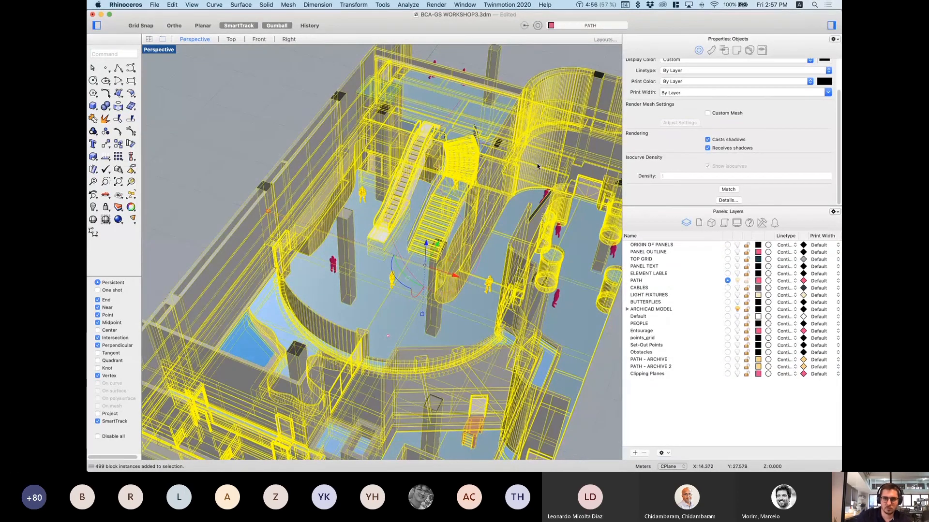
{"action": "key", "text": "Escape"}
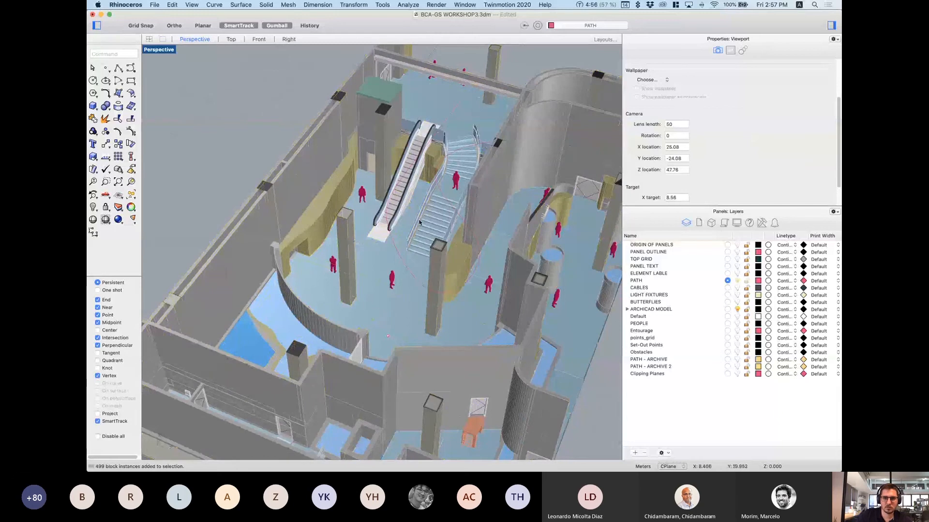
Step: Select the four person figures around the stairs and escalator and hide them
{"action": "left_click", "coordinate": [362, 200]}
{"action": "left_click", "coordinate": [333, 264], "text": "shift"}
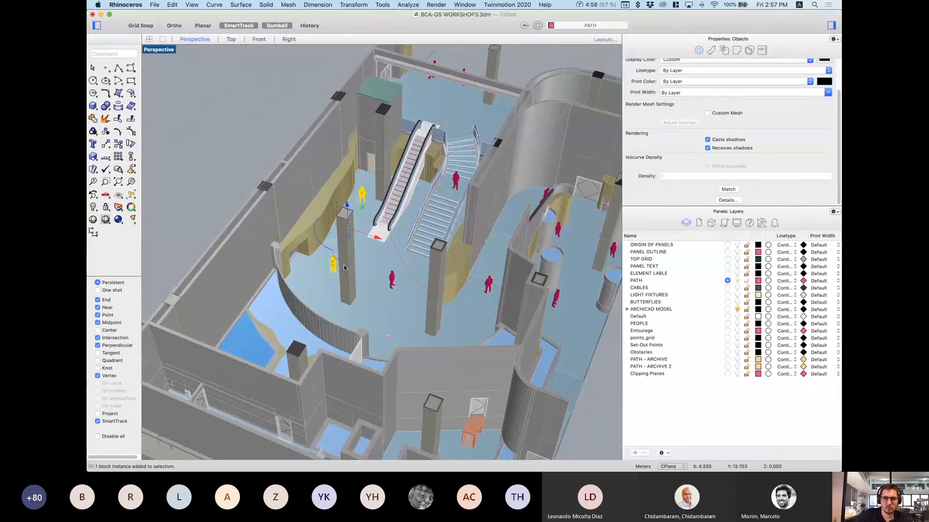
{"action": "left_click", "coordinate": [392, 279], "text": "shift"}
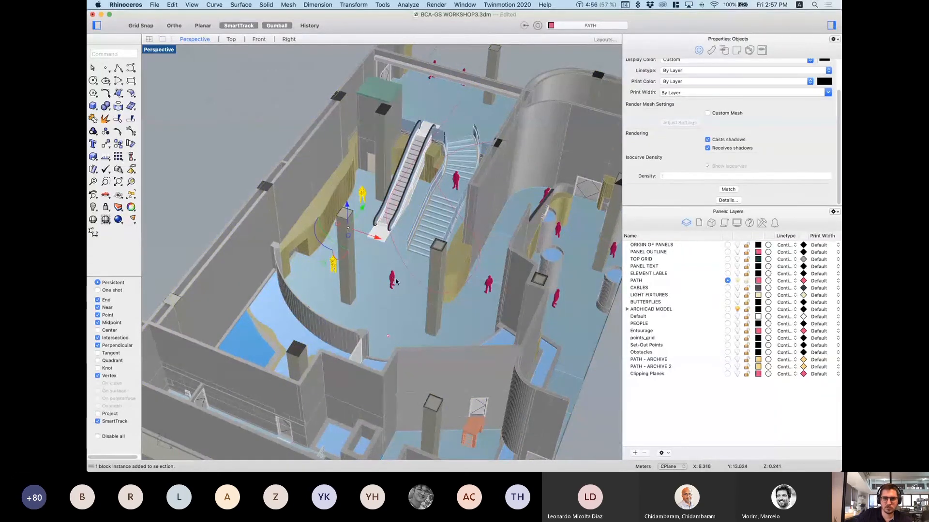
{"action": "left_click", "coordinate": [456, 180], "text": "shift"}
{"action": "key", "text": "super+h"}
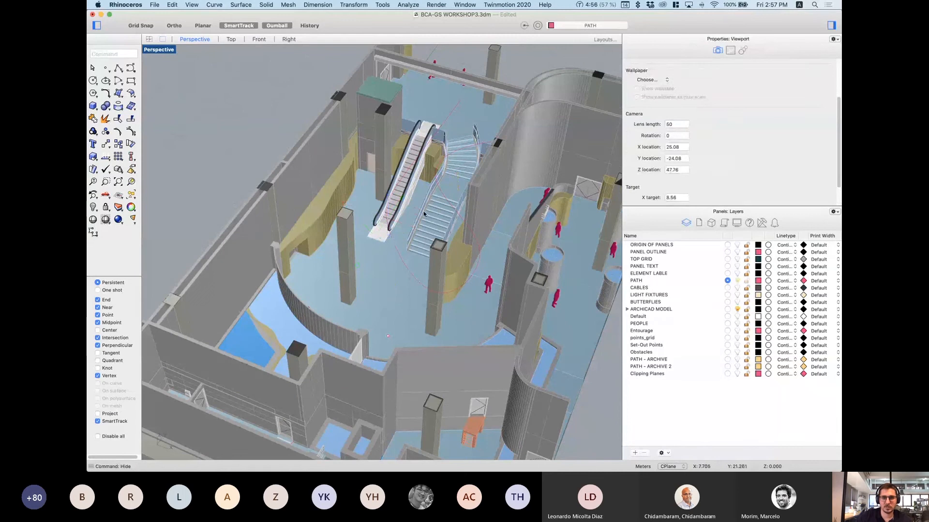
Step: Hide the two person figures standing on the upper walkway
{"action": "right_click_drag", "start_coordinate": [424, 214], "coordinate": [489, 187]}
{"action": "scroll", "coordinate": [356, 126], "scroll_direction": "up", "scroll_amount": 5}
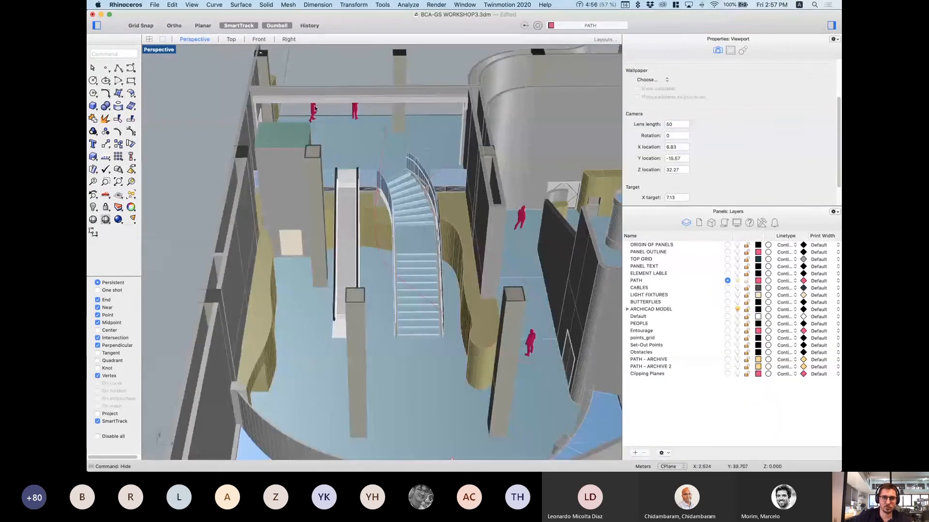
{"action": "left_click", "coordinate": [313, 107]}
{"action": "left_click", "coordinate": [356, 109], "text": "shift"}
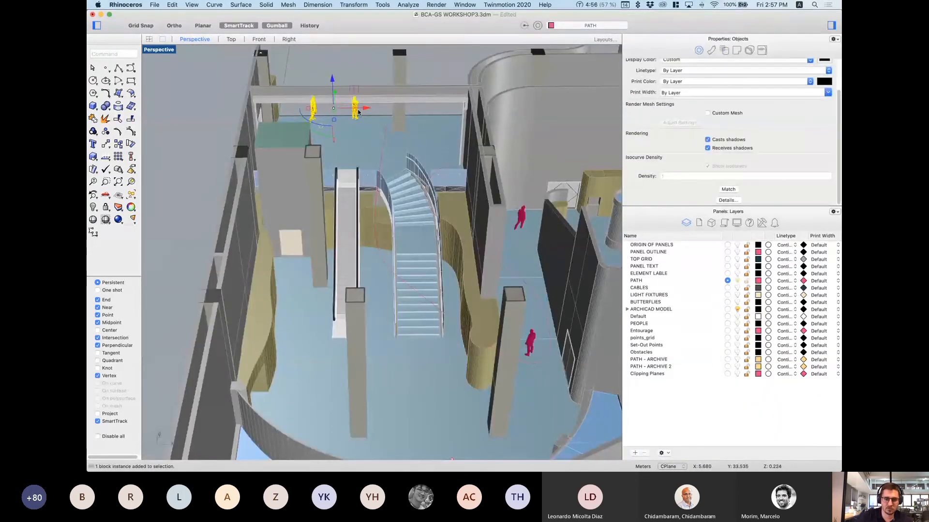
{"action": "key", "text": "super+h"}
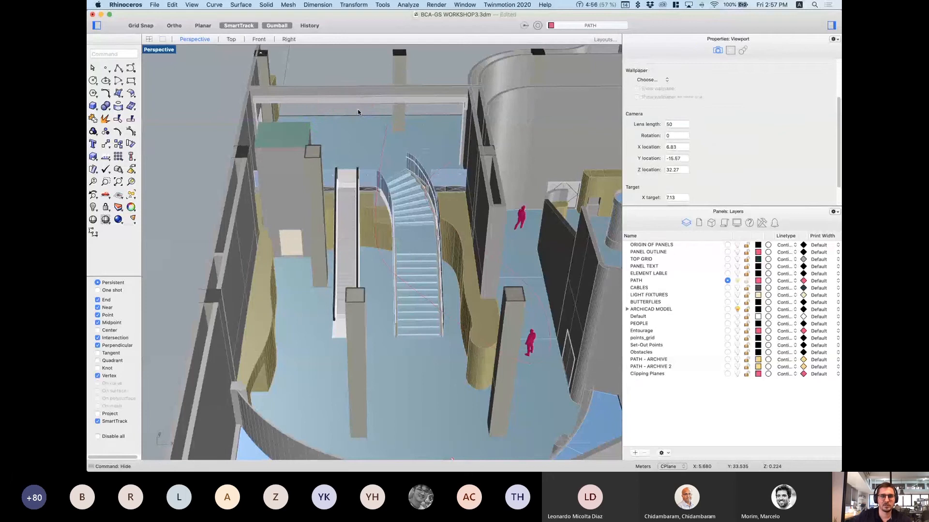
{"action": "right_click_drag", "start_coordinate": [364, 208], "coordinate": [455, 120]}
Step: Switch the Perspective view to Arctic display and look down on the floor plan
{"action": "left_click", "coordinate": [158, 49]}
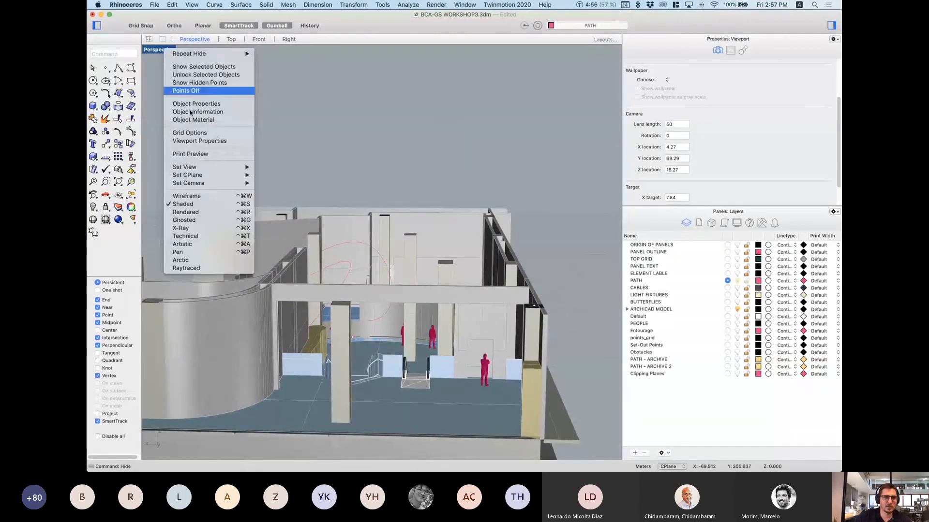
{"action": "left_click", "coordinate": [193, 260]}
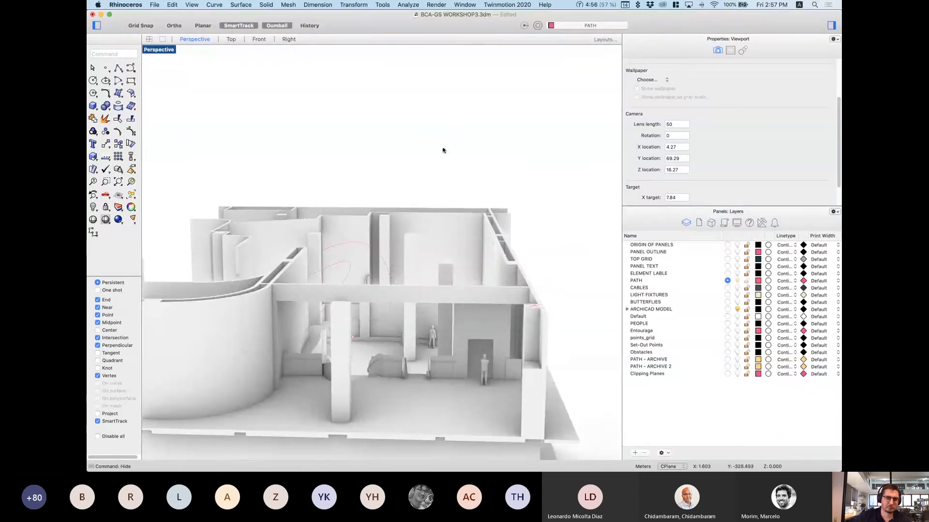
{"action": "right_click_drag", "start_coordinate": [442, 150], "coordinate": [590, 193]}
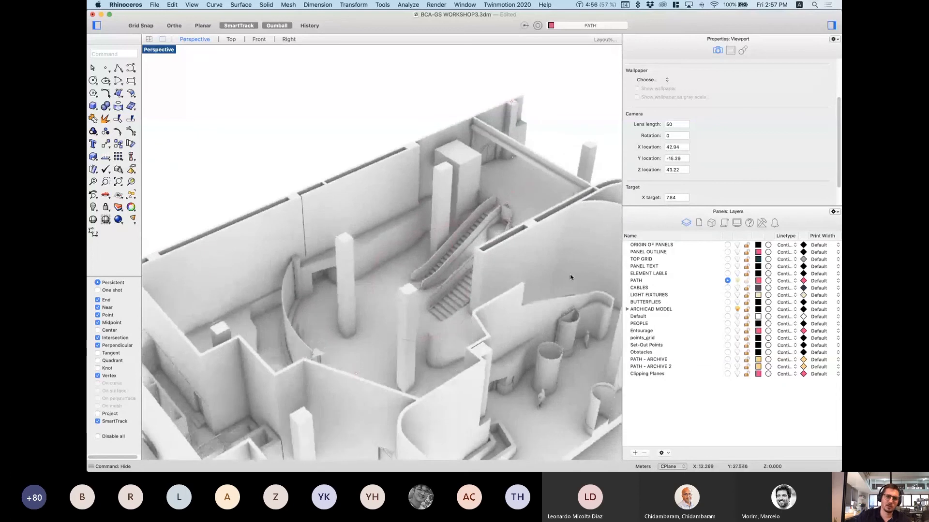
{"action": "right_click_drag", "start_coordinate": [436, 347], "coordinate": [441, 377]}
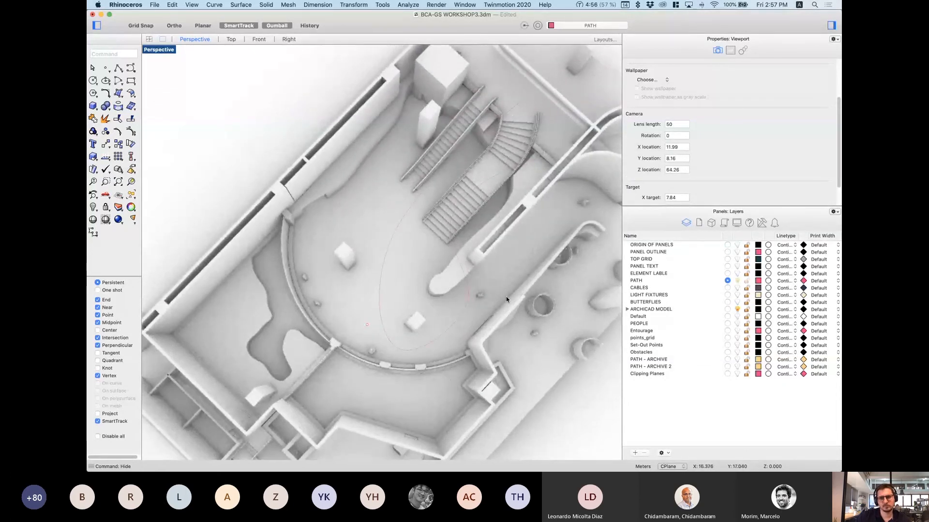
Step: Move the red path curve across the floor with the gumball, then deselect it
{"action": "scroll", "coordinate": [506, 299], "scroll_direction": "up", "scroll_amount": 2}
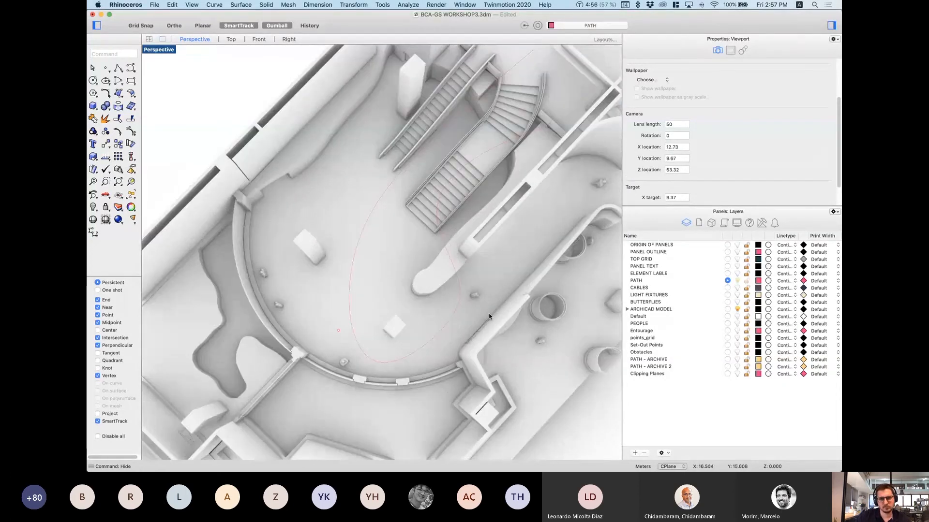
{"action": "left_click", "coordinate": [446, 326]}
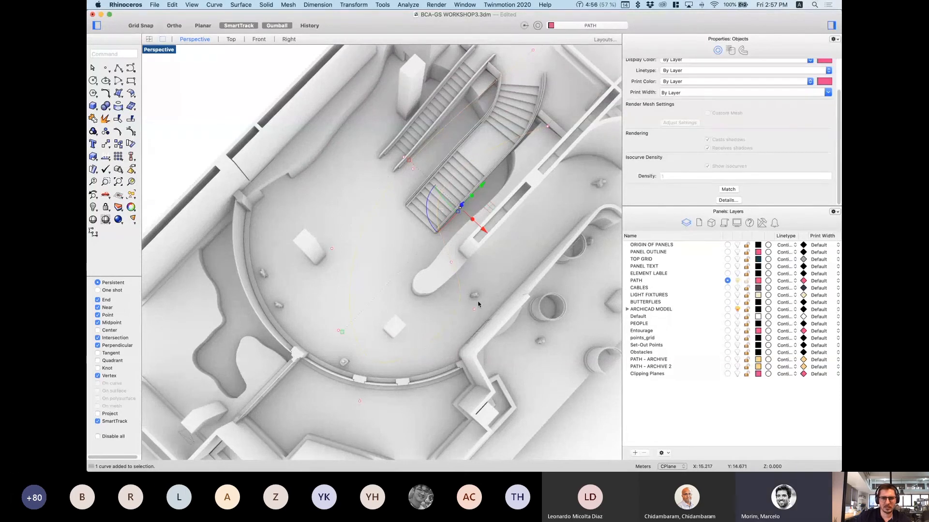
{"action": "left_click_drag", "start_coordinate": [478, 304], "coordinate": [506, 320]}
{"action": "left_click", "coordinate": [246, 95]}
{"action": "right_click_drag", "start_coordinate": [395, 316], "coordinate": [537, 277]}
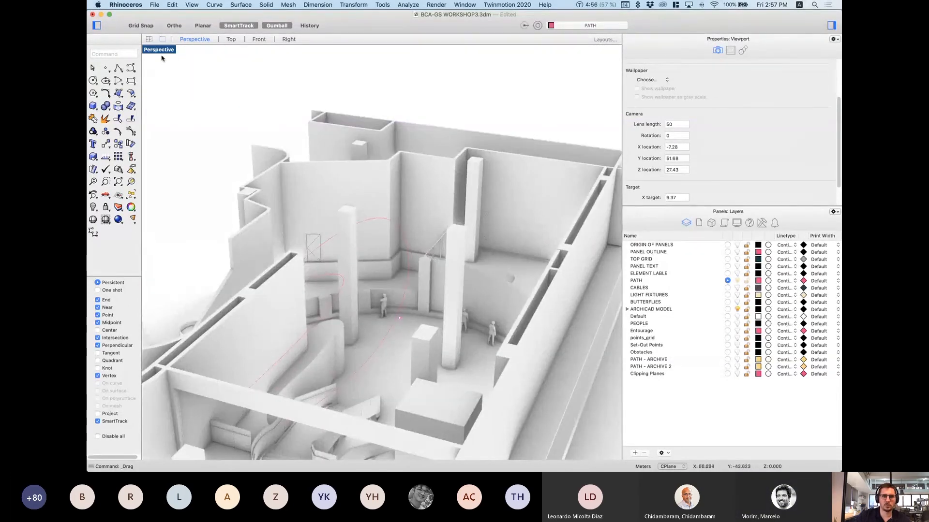
Step: Display the Perspective view as Wireframe and close the properties and layers side panels
{"action": "left_click", "coordinate": [160, 50]}
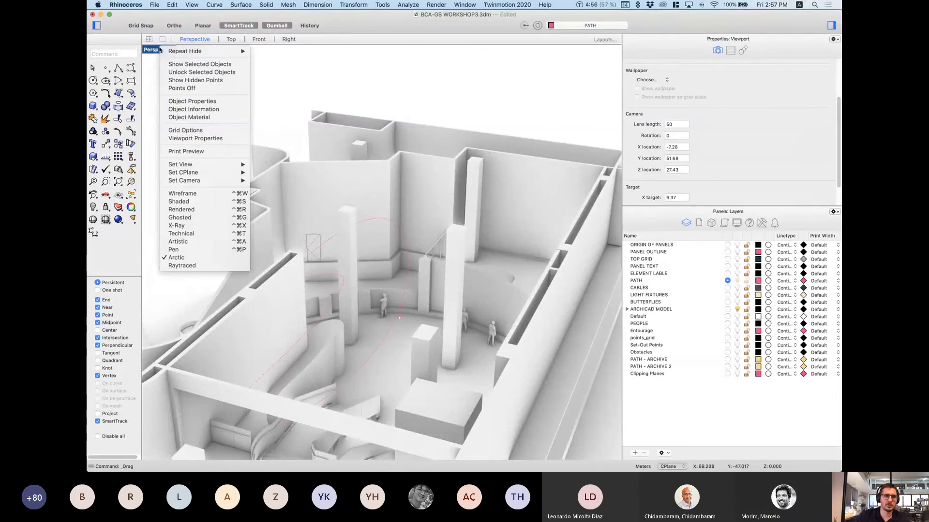
{"action": "left_click", "coordinate": [237, 194]}
{"action": "scroll", "coordinate": [364, 251], "scroll_direction": "down", "scroll_amount": 5}
{"action": "right_click_drag", "start_coordinate": [365, 236], "coordinate": [501, 130]}
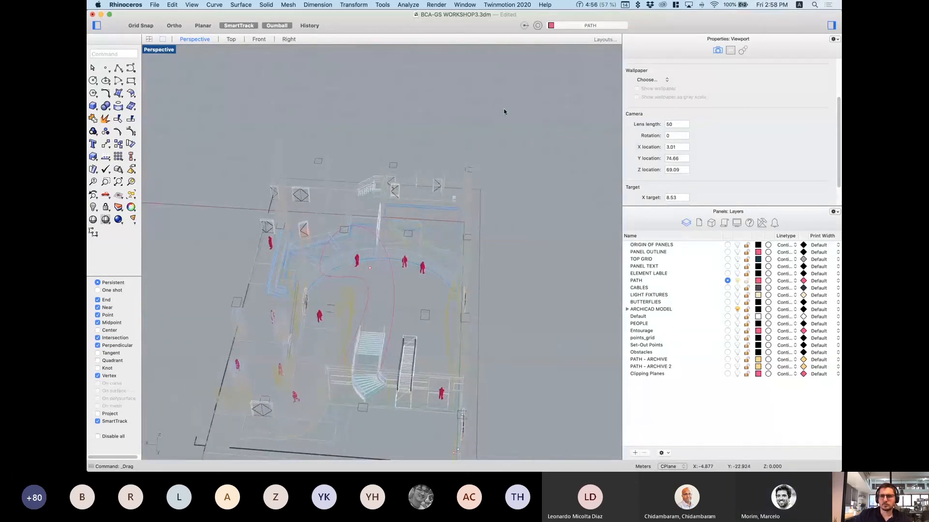
{"action": "left_click", "coordinate": [831, 26]}
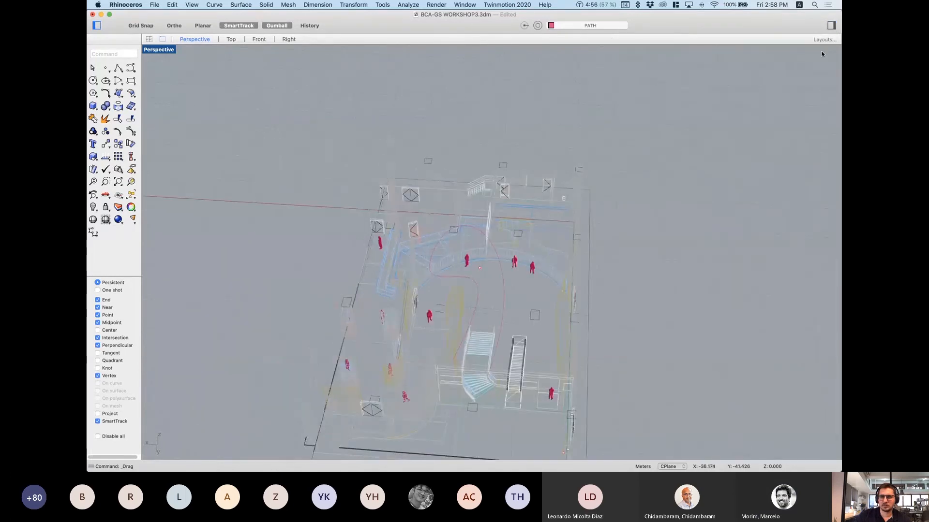
{"action": "right_click_drag", "start_coordinate": [610, 164], "coordinate": [678, 206]}
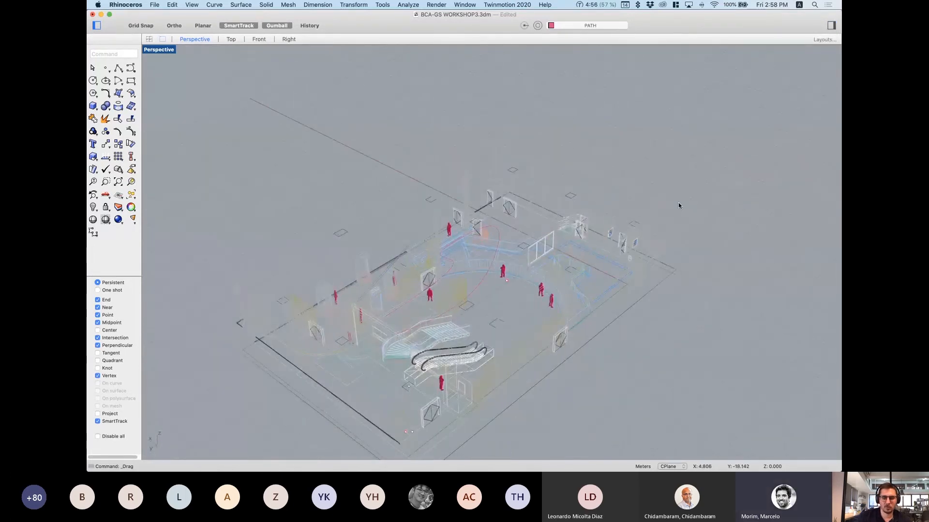
Step: Launch Grasshopper with the Gra command and zoom and pan across the BCA-GS WORKSHOP3 definition
{"action": "type", "text": "Grasshopper"}
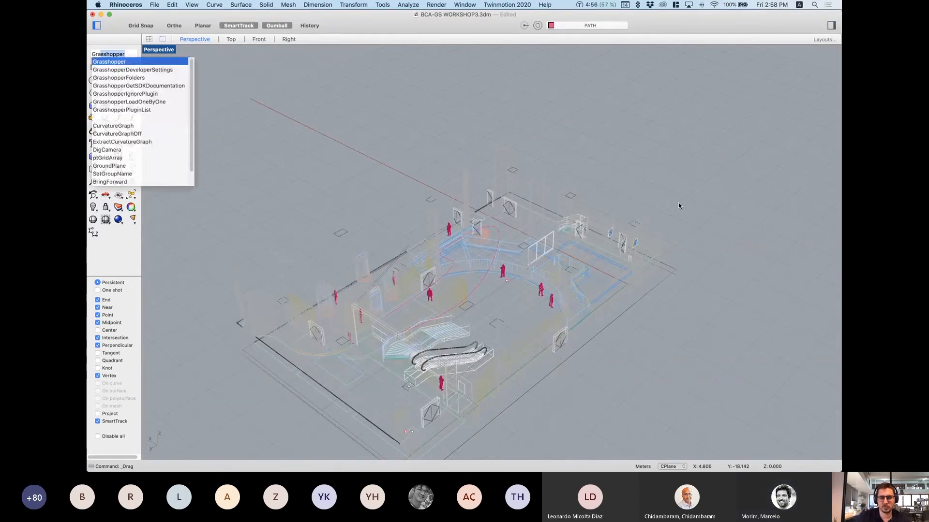
{"action": "key", "text": "Return"}
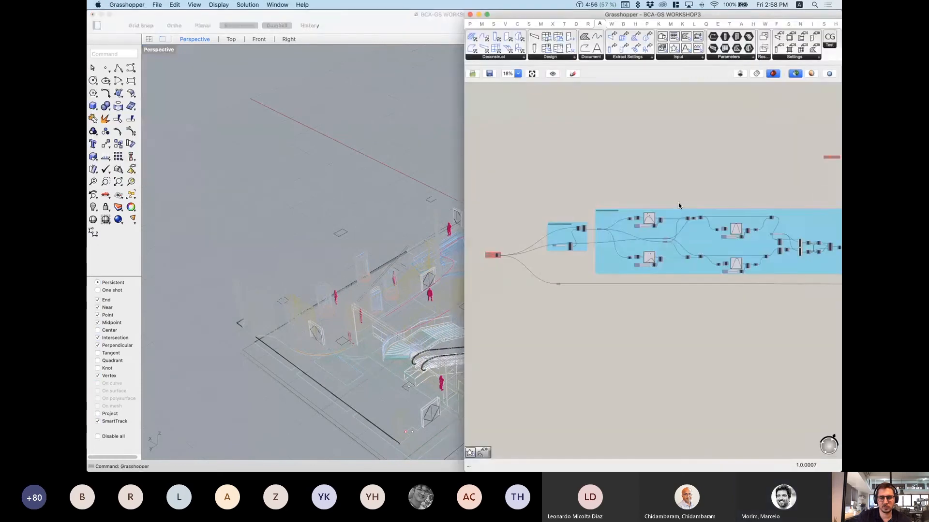
{"action": "scroll", "coordinate": [275, 170], "scroll_direction": "down", "scroll_amount": 2}
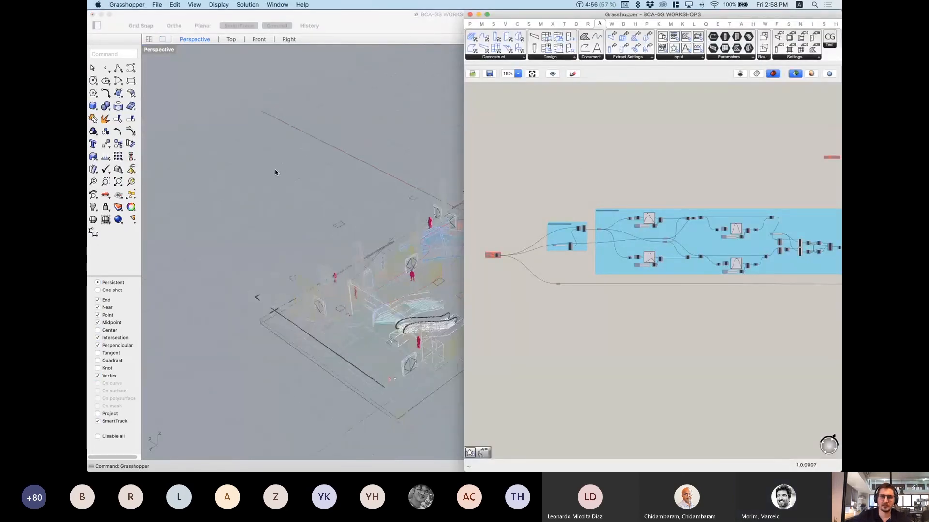
{"action": "scroll", "coordinate": [275, 172], "scroll_direction": "down", "scroll_amount": 3}
{"action": "scroll", "coordinate": [411, 197], "scroll_direction": "up", "scroll_amount": 3}
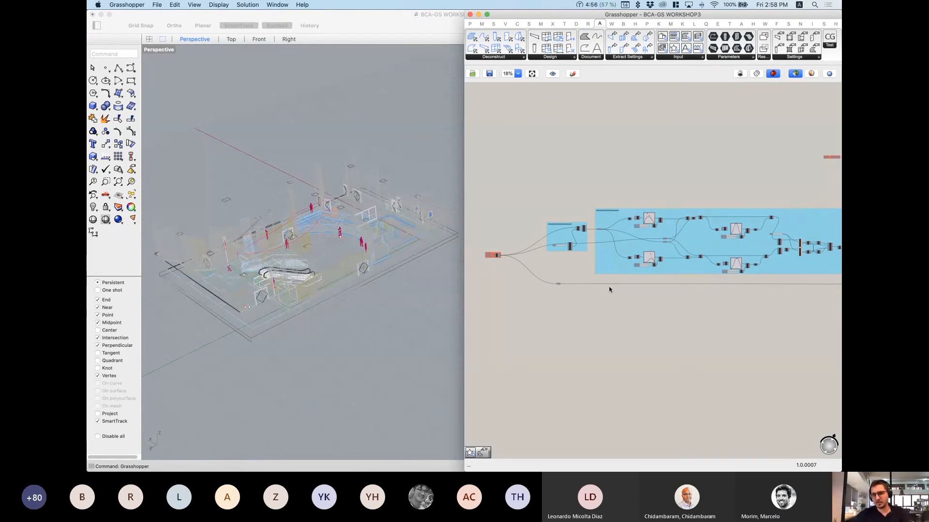
{"action": "scroll", "coordinate": [621, 248], "scroll_direction": "down", "scroll_amount": 4}
{"action": "scroll", "coordinate": [622, 248], "scroll_direction": "down", "scroll_amount": 1}
{"action": "right_click_drag", "start_coordinate": [676, 257], "coordinate": [637, 264]}
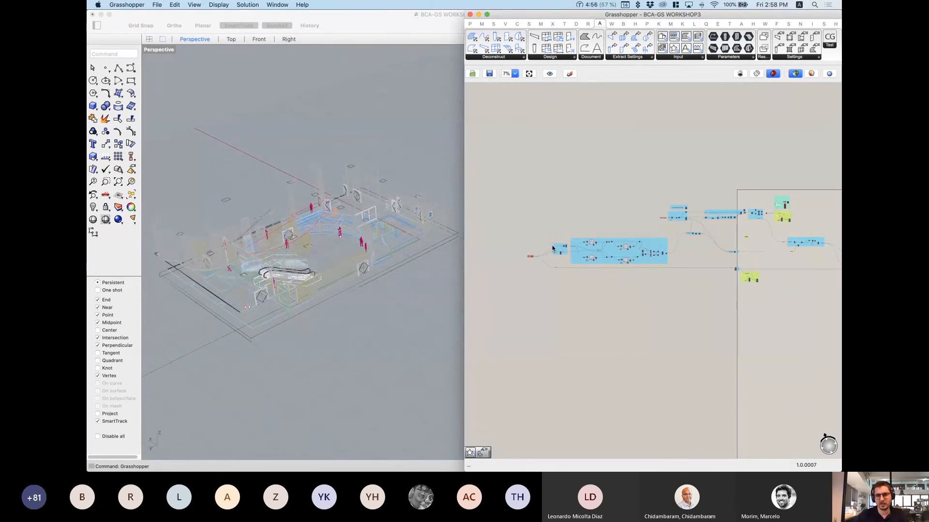
{"action": "scroll", "coordinate": [537, 254], "scroll_direction": "up", "scroll_amount": 5}
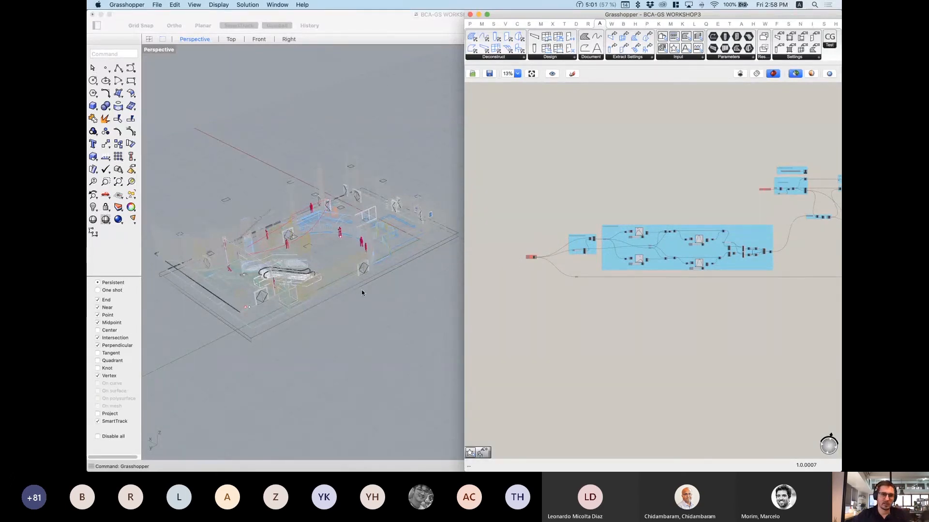
{"action": "right_click_drag", "start_coordinate": [361, 289], "coordinate": [364, 304]}
{"action": "scroll", "coordinate": [529, 256], "scroll_direction": "up", "scroll_amount": 10}
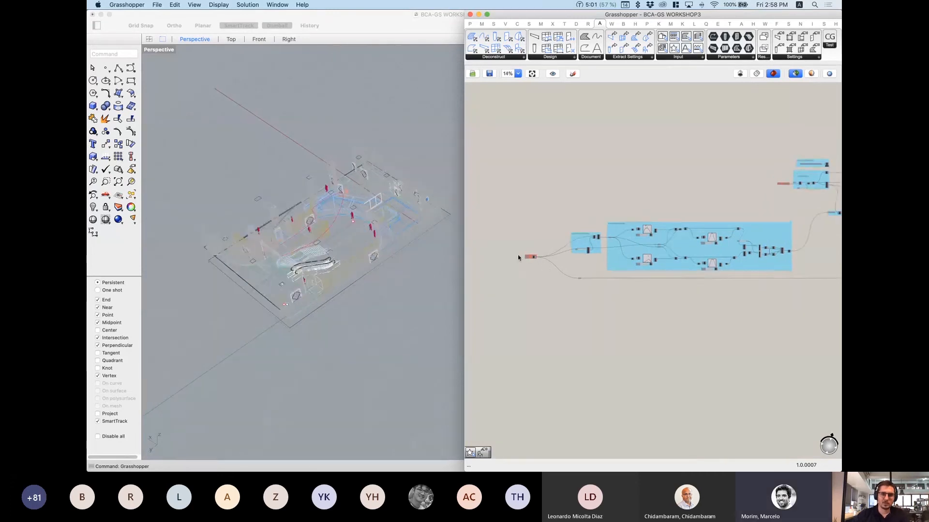
Step: Centre the Merge group and preview the curves referenced by both Crv inputs
{"action": "right_click_drag", "start_coordinate": [527, 256], "coordinate": [633, 249]}
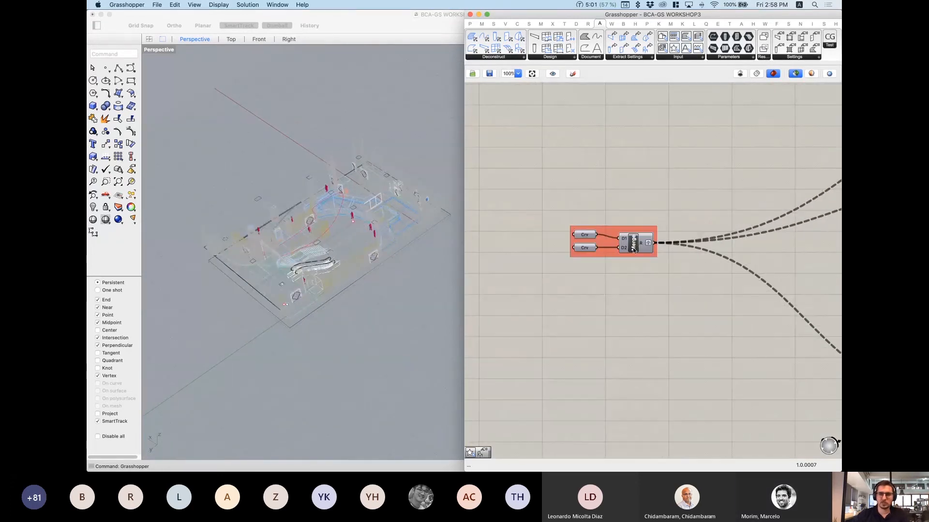
{"action": "scroll", "coordinate": [413, 260], "scroll_direction": "up", "scroll_amount": 5}
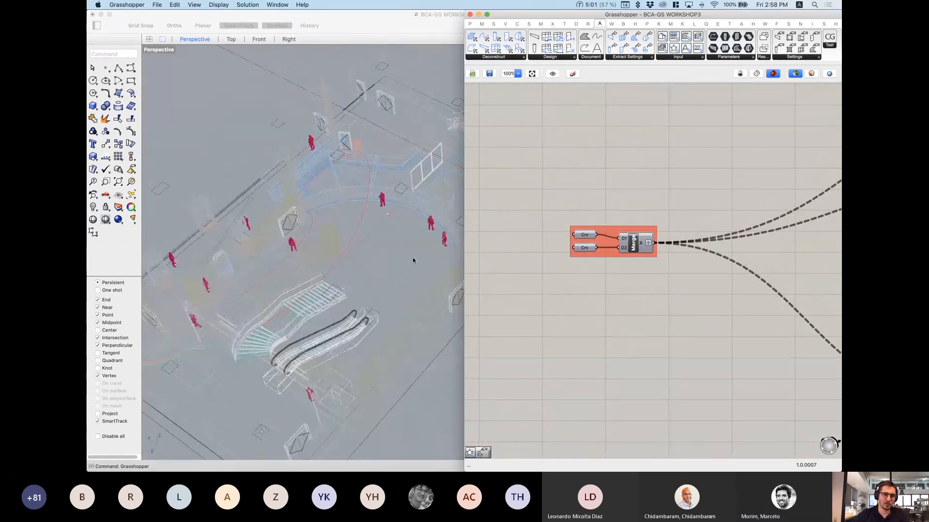
{"action": "left_click", "coordinate": [585, 235]}
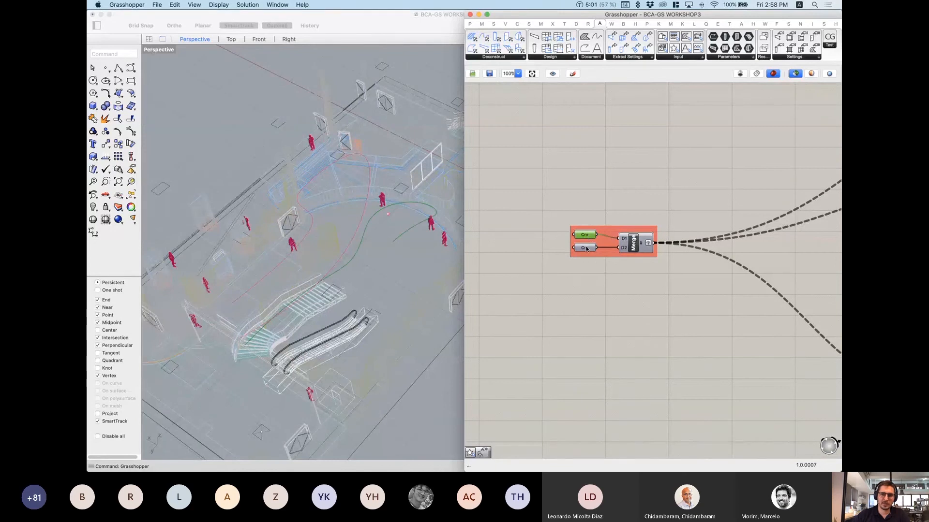
{"action": "left_click", "coordinate": [586, 248]}
Step: Hide the extra curve in the Rhino model, then reselect both Crv inputs
{"action": "left_click", "coordinate": [360, 224]}
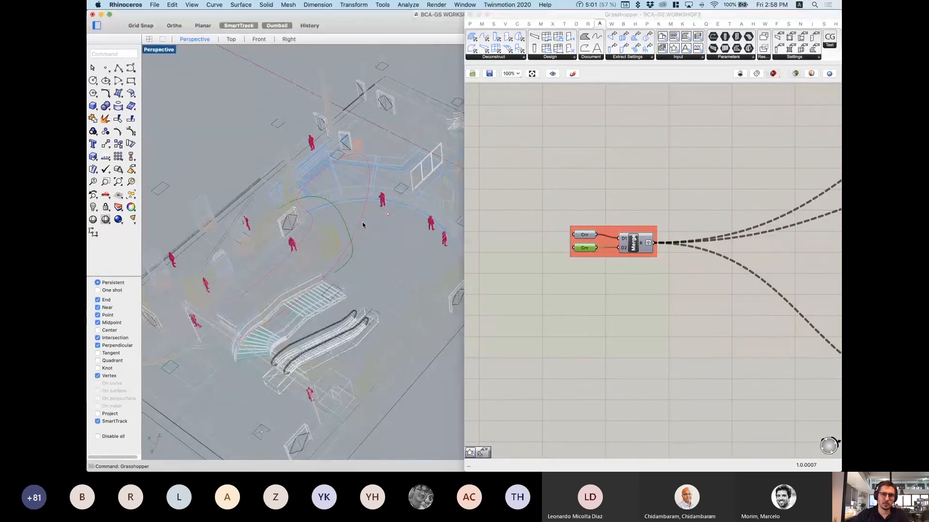
{"action": "left_click", "coordinate": [362, 225]}
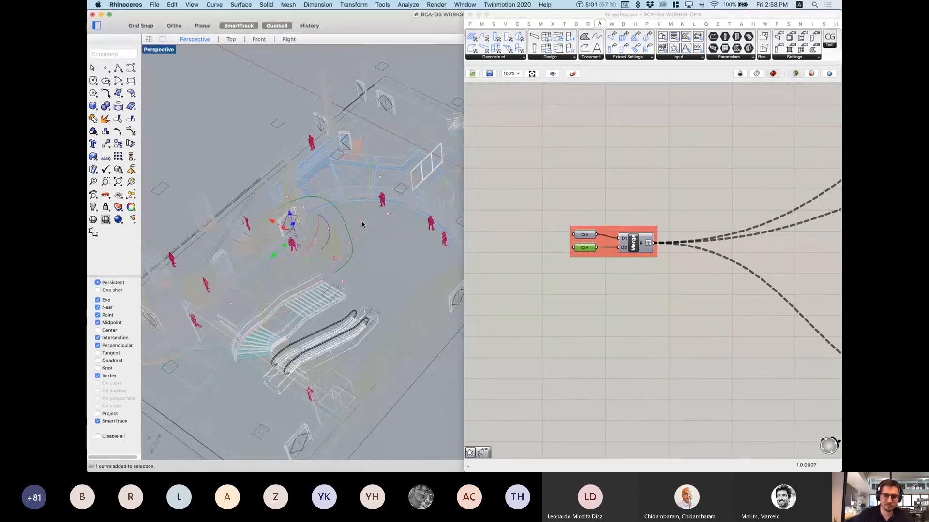
{"action": "key", "text": "super+h"}
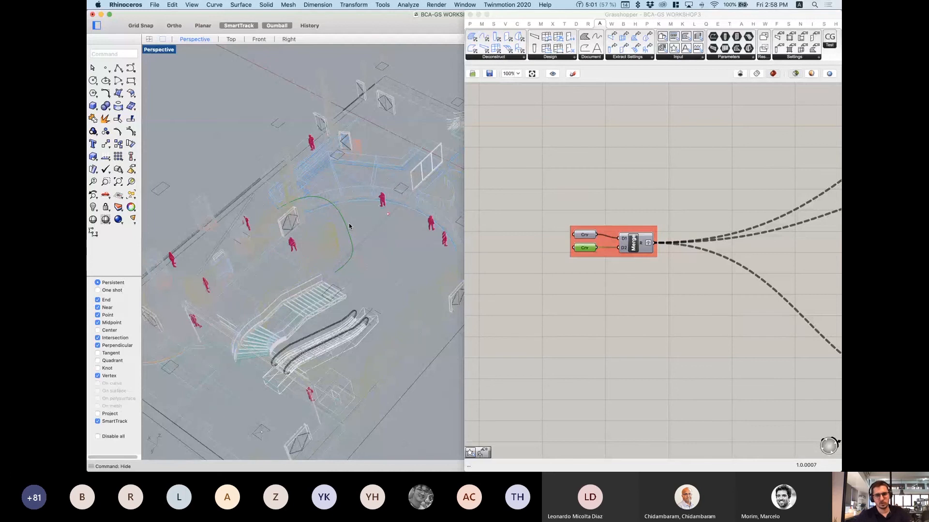
{"action": "scroll", "coordinate": [349, 226], "scroll_direction": "down", "scroll_amount": 5}
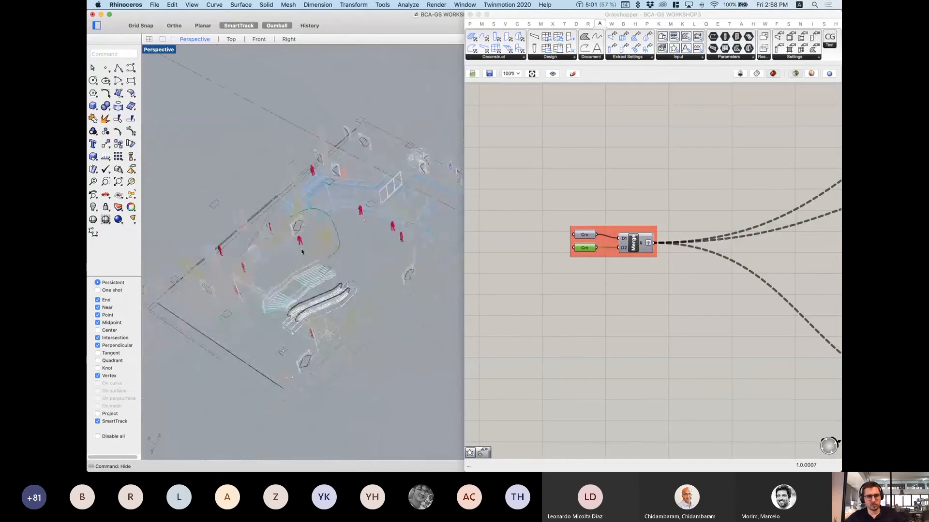
{"action": "left_click", "coordinate": [586, 251]}
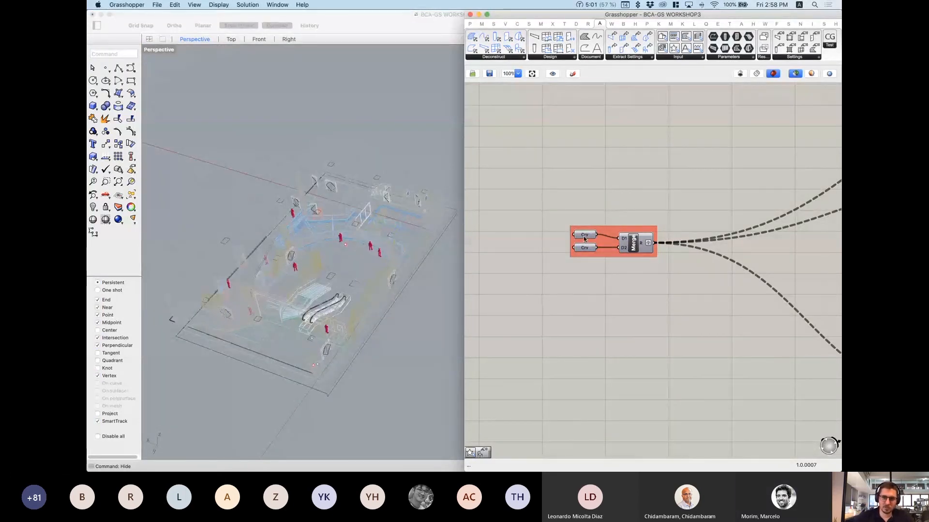
{"action": "left_click", "coordinate": [584, 239]}
{"action": "left_click", "coordinate": [584, 251], "text": "shift"}
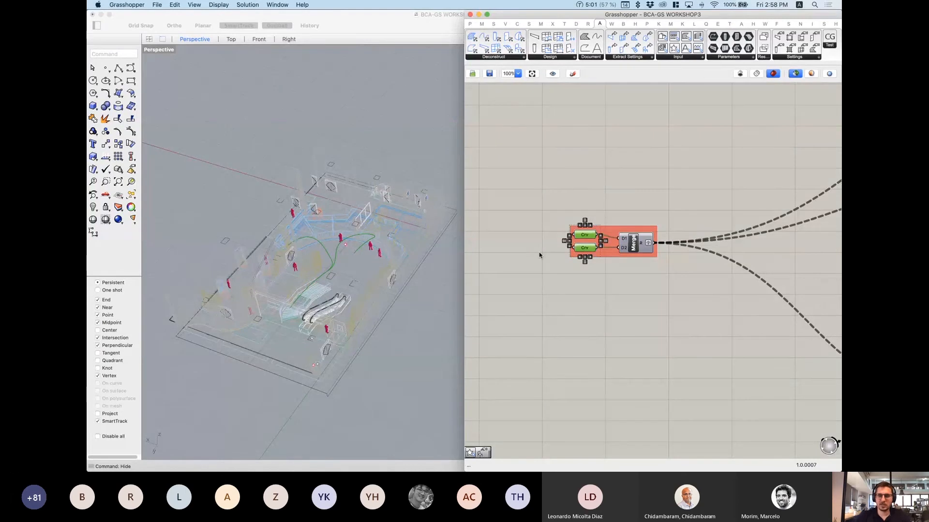
{"action": "left_click", "coordinate": [796, 74]}
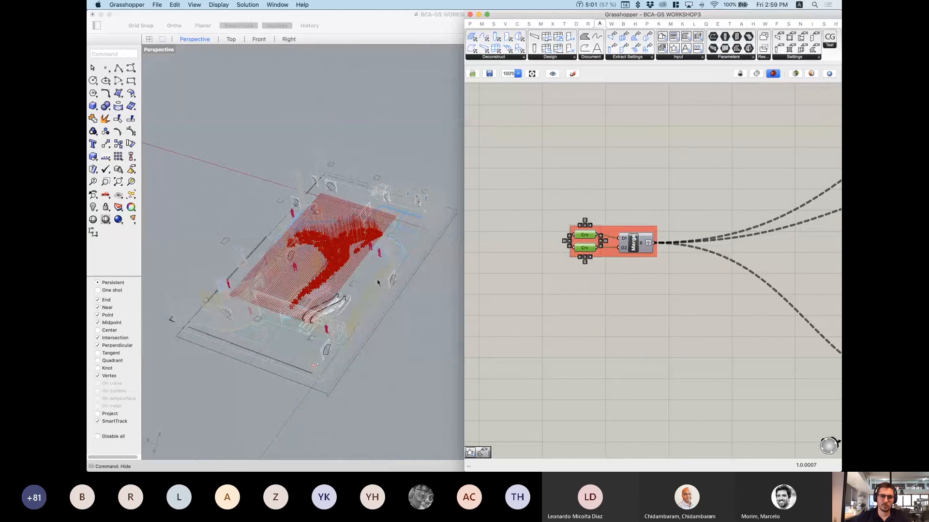
{"action": "right_click_drag", "start_coordinate": [376, 279], "coordinate": [319, 263]}
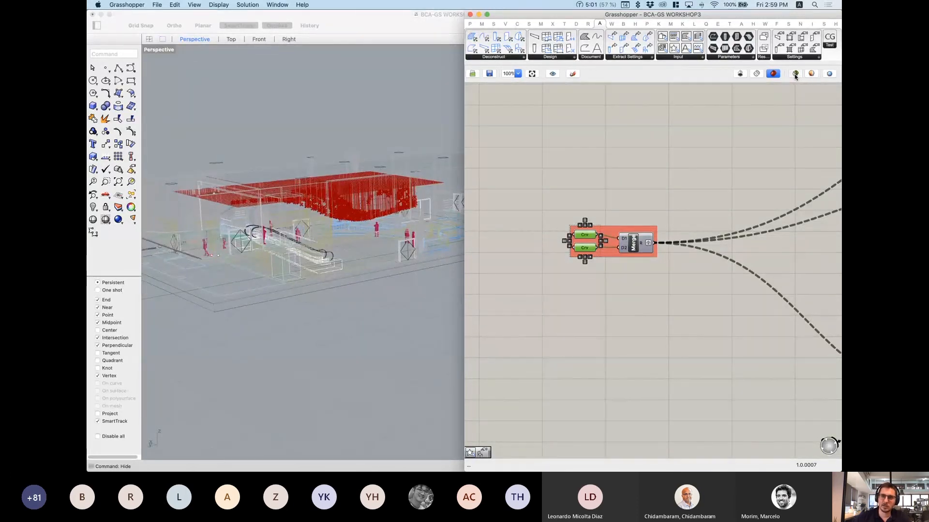
{"action": "left_click", "coordinate": [795, 74]}
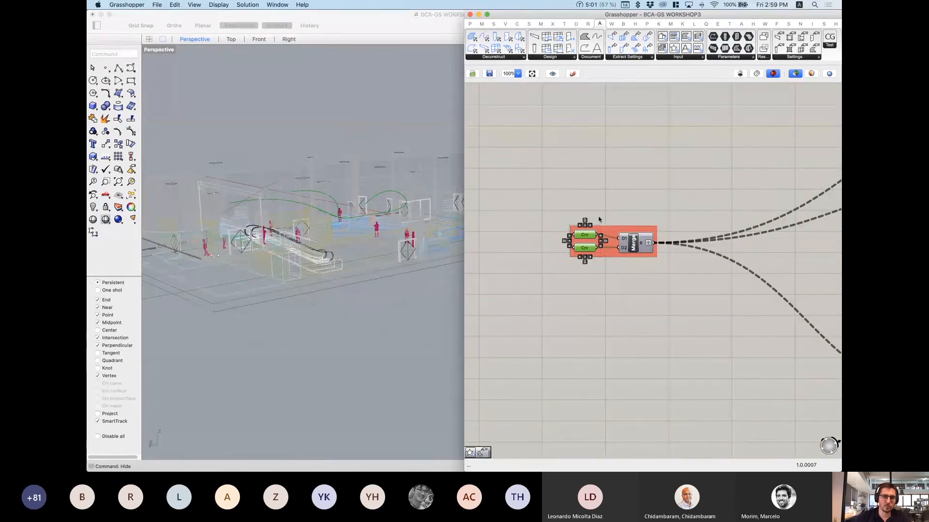
{"action": "right_click_drag", "start_coordinate": [316, 195], "coordinate": [310, 218]}
{"action": "scroll", "coordinate": [310, 217], "scroll_direction": "up", "scroll_amount": 3}
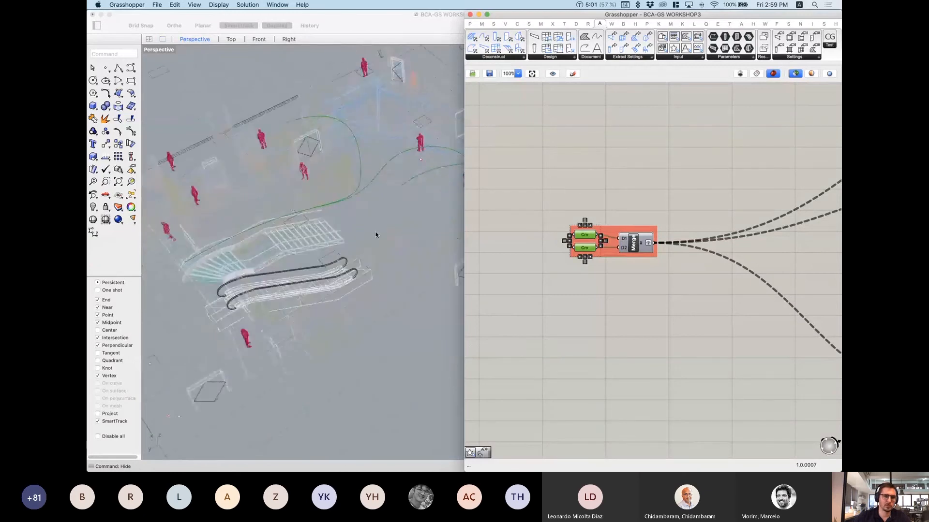
{"action": "right_click_drag", "start_coordinate": [376, 235], "coordinate": [294, 254]}
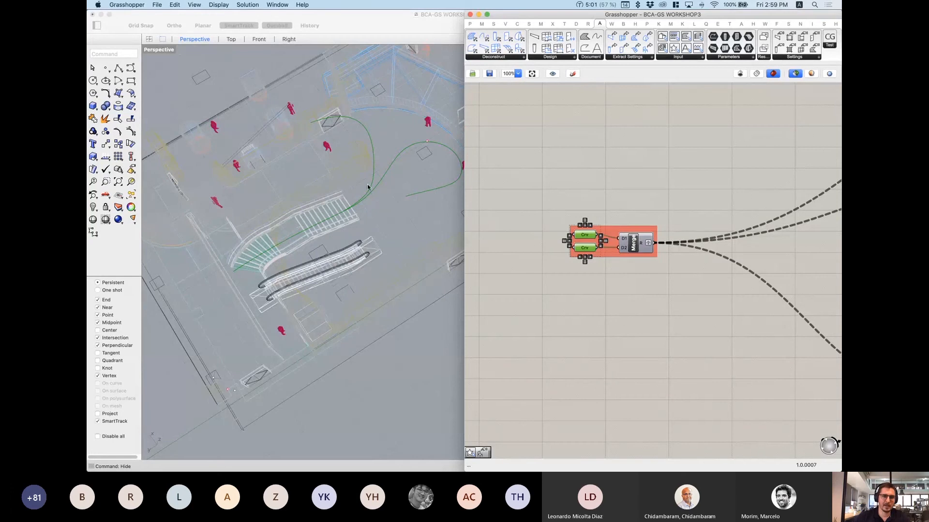
{"action": "scroll", "coordinate": [377, 177], "scroll_direction": "down", "scroll_amount": 4}
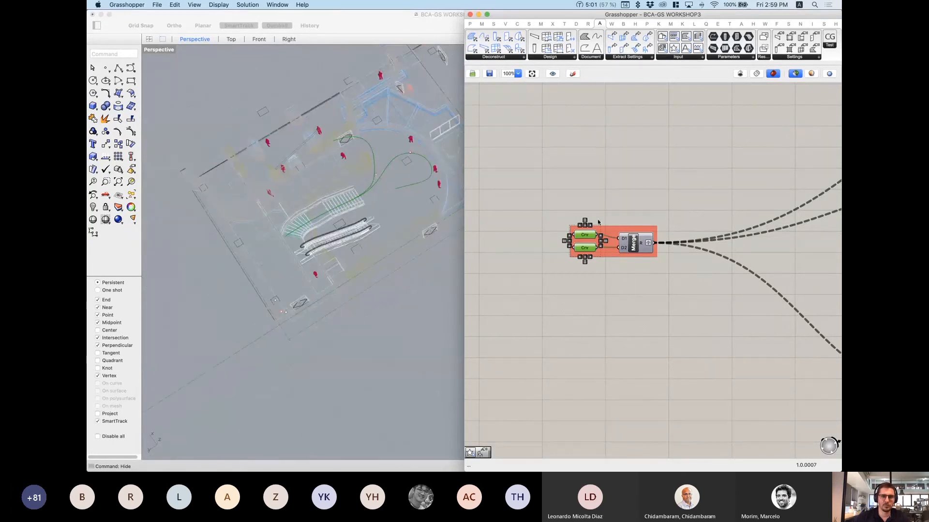
{"action": "left_click", "coordinate": [635, 244]}
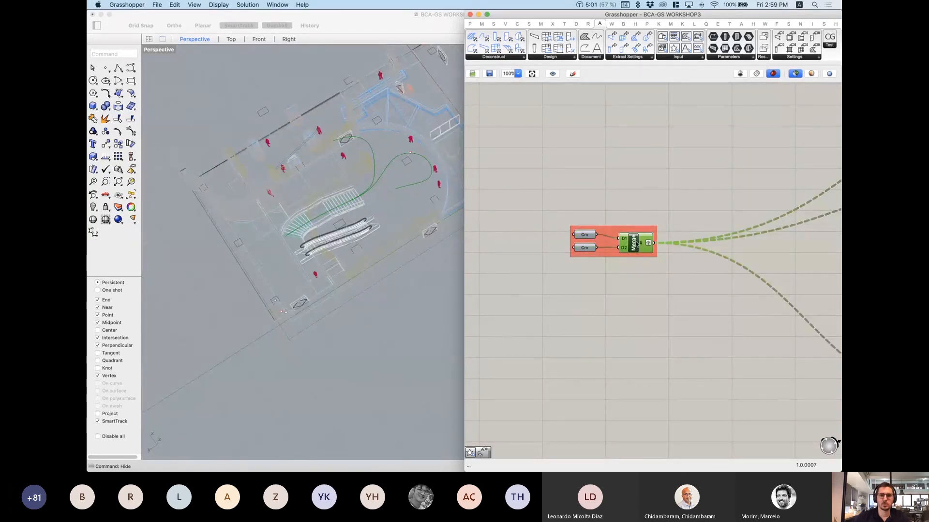
{"action": "right_click_drag", "start_coordinate": [252, 233], "coordinate": [339, 228]}
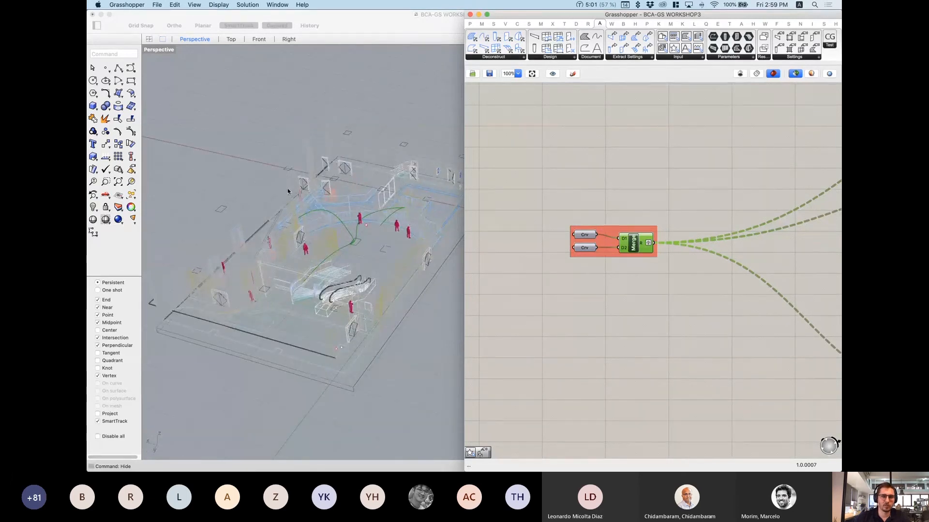
{"action": "scroll", "coordinate": [605, 261], "scroll_direction": "down", "scroll_amount": 5}
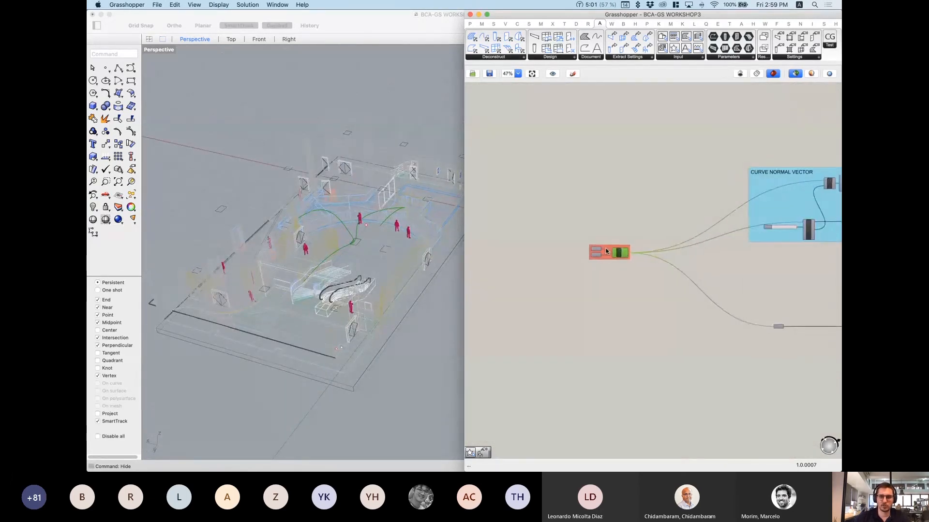
Step: Zoom to the CURVE NORMAL VECTOR group and preview the PtDivCrvTarg division points
{"action": "scroll", "coordinate": [607, 251], "scroll_direction": "down", "scroll_amount": 2}
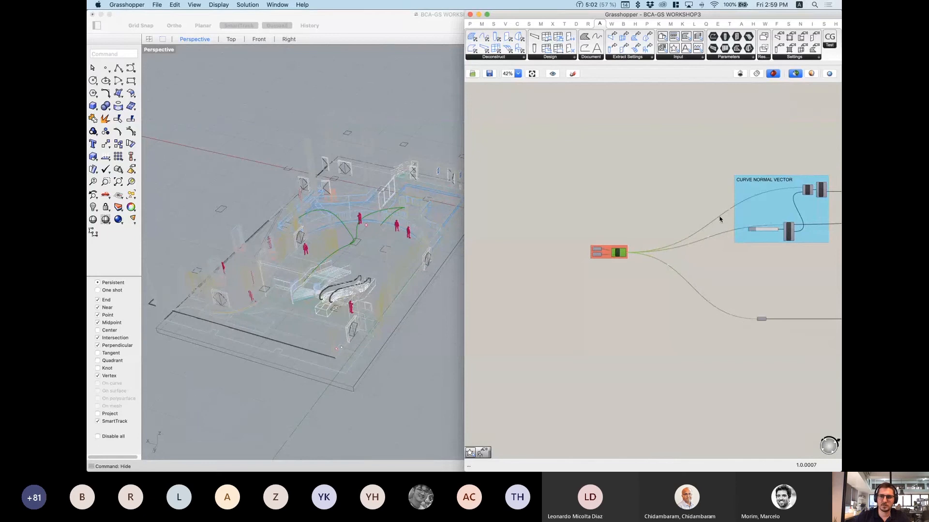
{"action": "scroll", "coordinate": [793, 238], "scroll_direction": "right", "scroll_amount": 4}
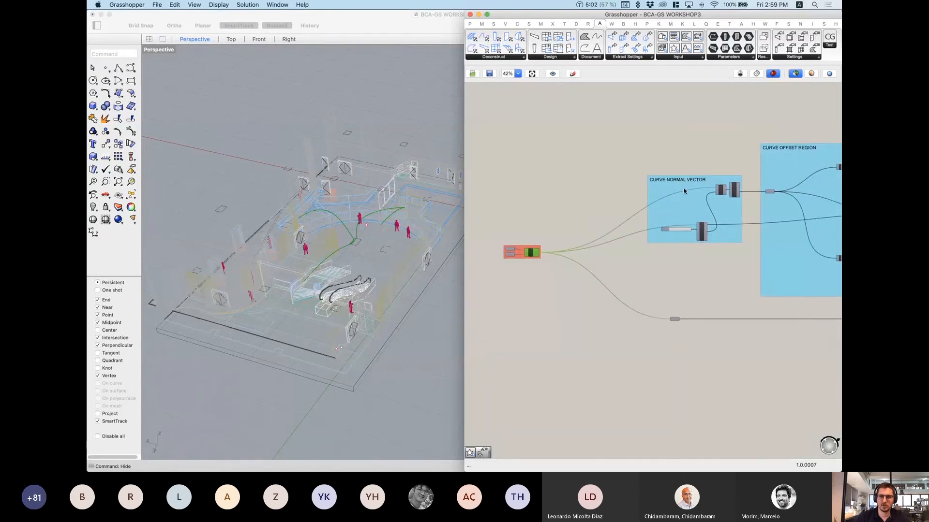
{"action": "scroll", "coordinate": [673, 332], "scroll_direction": "up", "scroll_amount": 1}
{"action": "scroll", "coordinate": [710, 238], "scroll_direction": "up", "scroll_amount": 5}
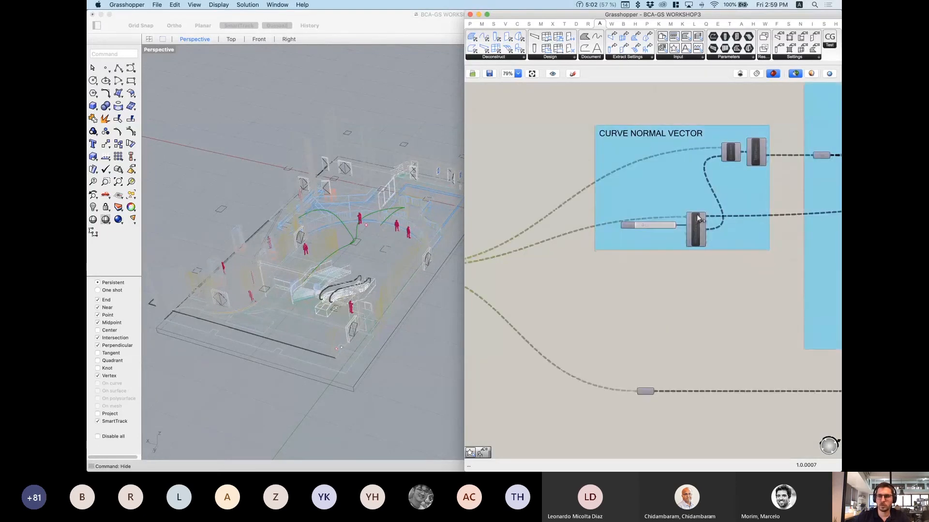
{"action": "left_click", "coordinate": [698, 249]}
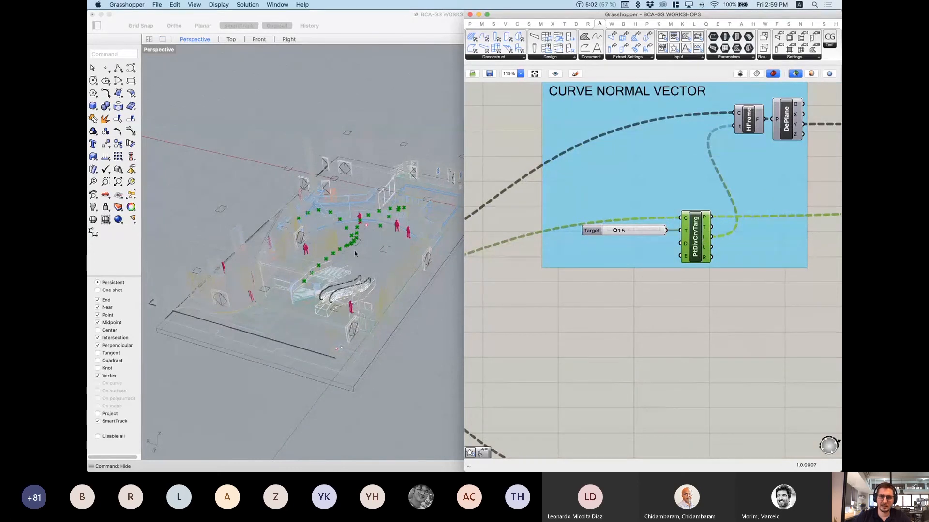
{"action": "right_click_drag", "start_coordinate": [355, 253], "coordinate": [336, 259]}
{"action": "scroll", "coordinate": [340, 261], "scroll_direction": "up", "scroll_amount": 2}
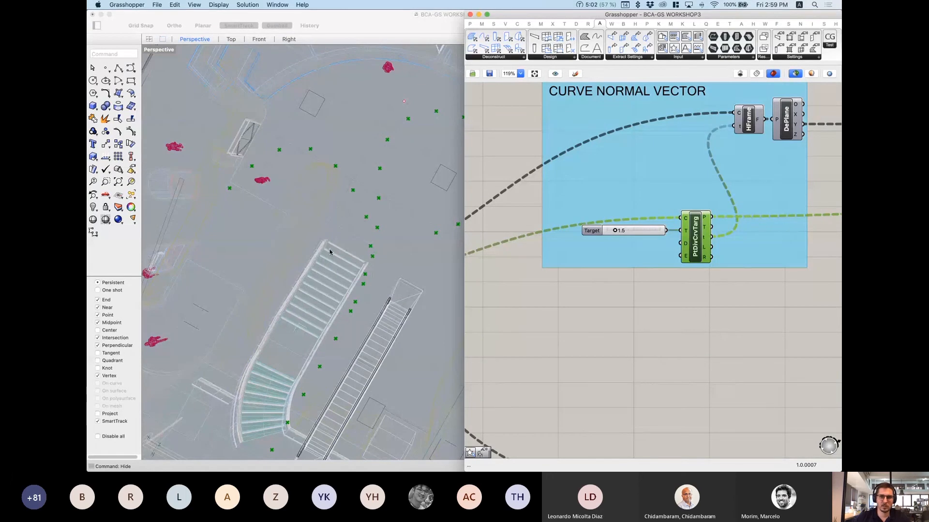
{"action": "scroll", "coordinate": [330, 252], "scroll_direction": "down", "scroll_amount": 8}
{"action": "scroll", "coordinate": [658, 281], "scroll_direction": "down", "scroll_amount": 1}
Step: Select Merge to preview both path curves and tilt the view around the stairs
{"action": "right_click_drag", "start_coordinate": [713, 233], "coordinate": [695, 263]}
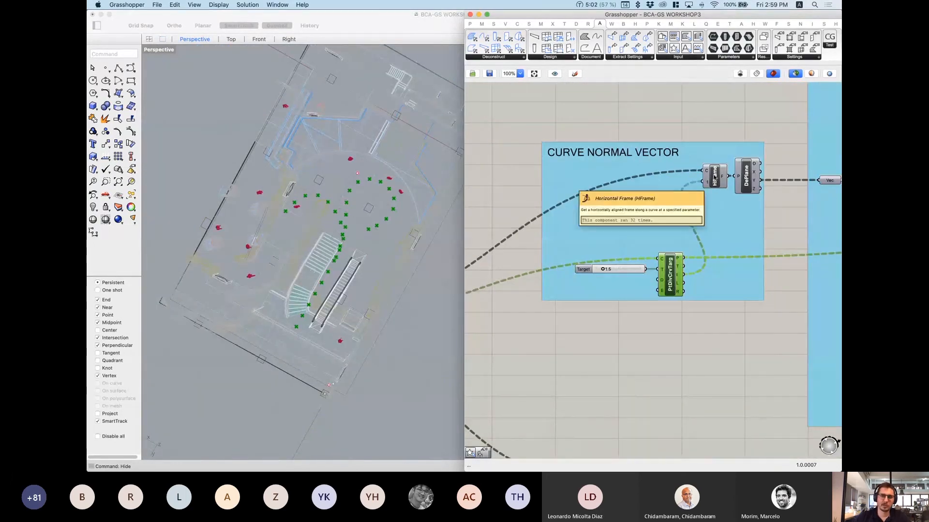
{"action": "scroll", "coordinate": [336, 270], "scroll_direction": "up", "scroll_amount": 2}
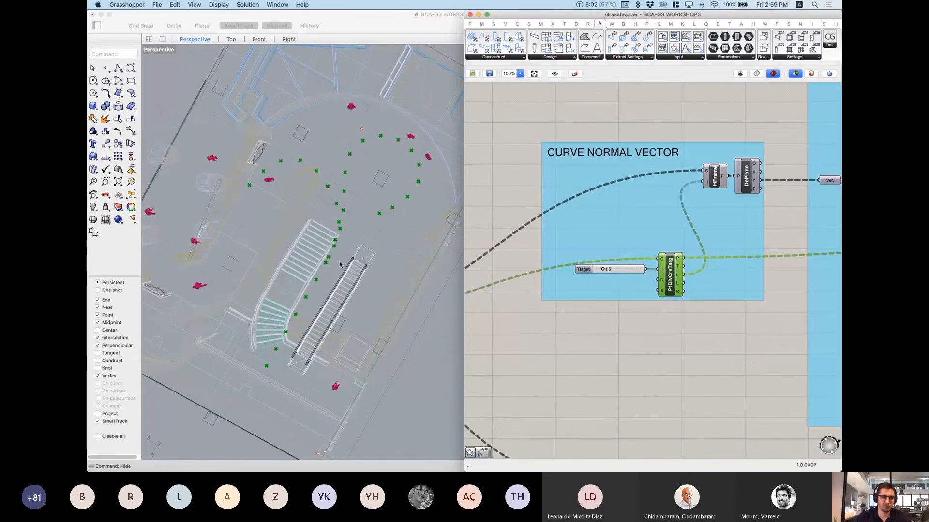
{"action": "scroll", "coordinate": [362, 234], "scroll_direction": "down", "scroll_amount": 2}
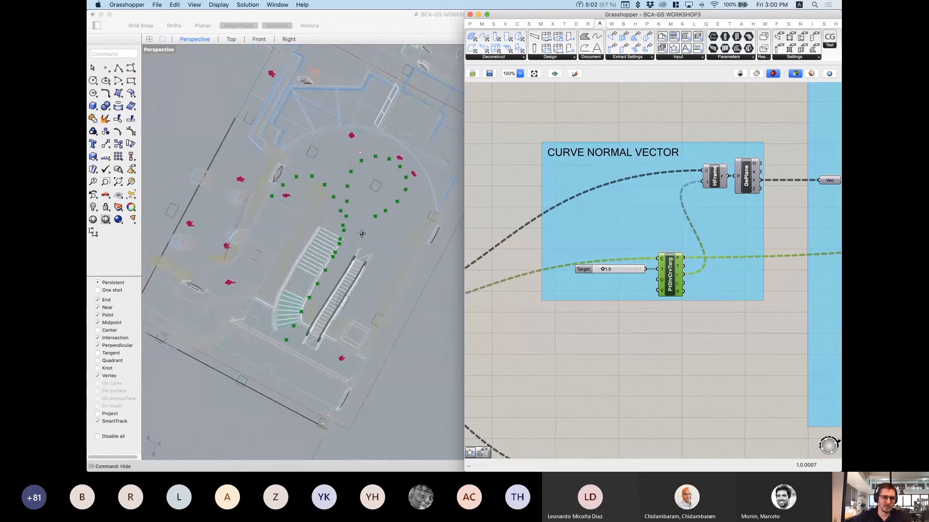
{"action": "scroll", "coordinate": [602, 288], "scroll_direction": "left", "scroll_amount": 10}
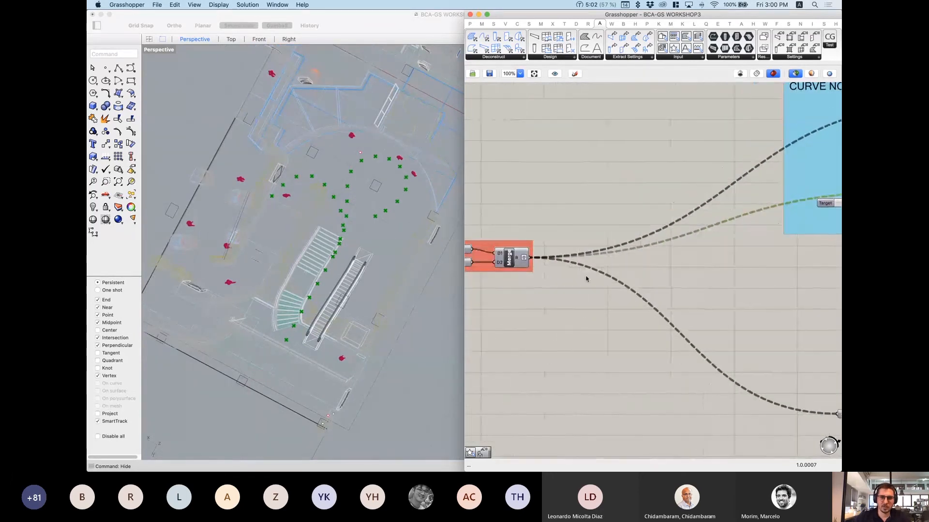
{"action": "left_click", "coordinate": [539, 261]}
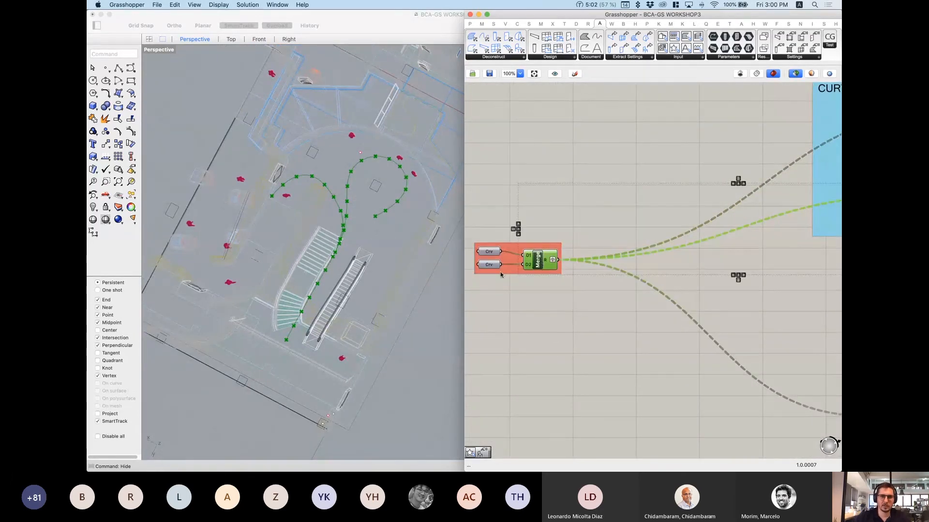
{"action": "right_click_drag", "start_coordinate": [342, 249], "coordinate": [286, 364]}
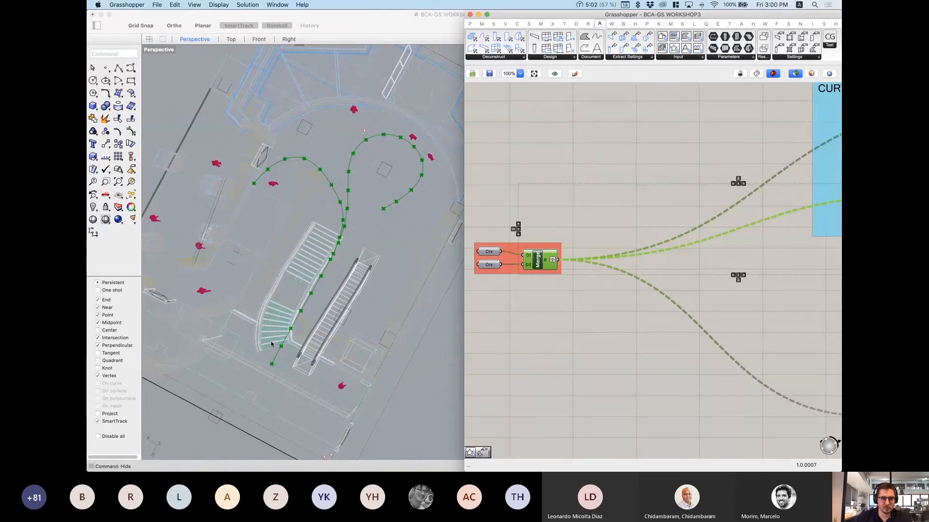
Step: Pan the canvas across the CURVE NORMAL VECTOR and CURVE OFFSET groups
{"action": "scroll", "coordinate": [667, 289], "scroll_direction": "down", "scroll_amount": 1}
{"action": "right_click_drag", "start_coordinate": [666, 289], "coordinate": [504, 340]}
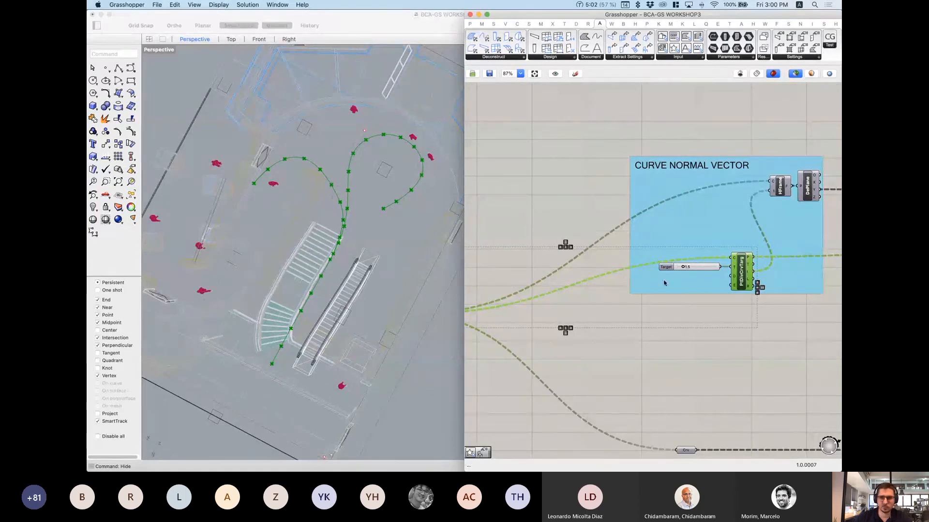
{"action": "right_click_drag", "start_coordinate": [612, 287], "coordinate": [513, 301]}
{"action": "scroll", "coordinate": [690, 196], "scroll_direction": "up", "scroll_amount": 1}
{"action": "scroll", "coordinate": [691, 196], "scroll_direction": "up", "scroll_amount": 3}
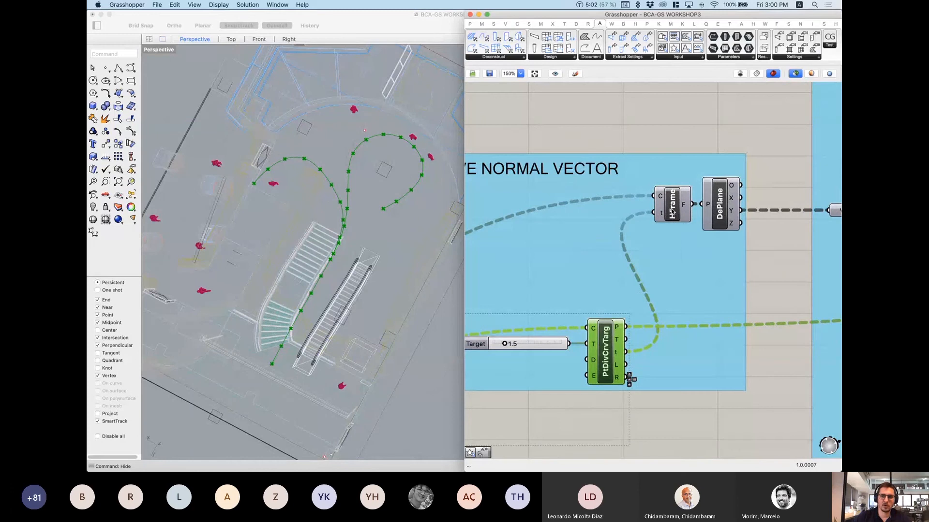
{"action": "left_click", "coordinate": [673, 207]}
{"action": "right_click_drag", "start_coordinate": [312, 346], "coordinate": [326, 264]}
{"action": "scroll", "coordinate": [326, 264], "scroll_direction": "up", "scroll_amount": 5}
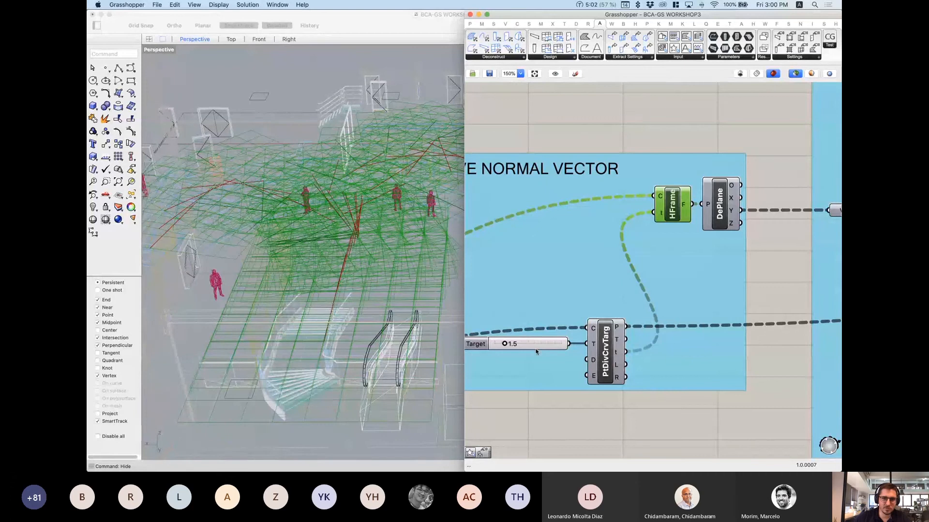
{"action": "left_click", "coordinate": [600, 350]}
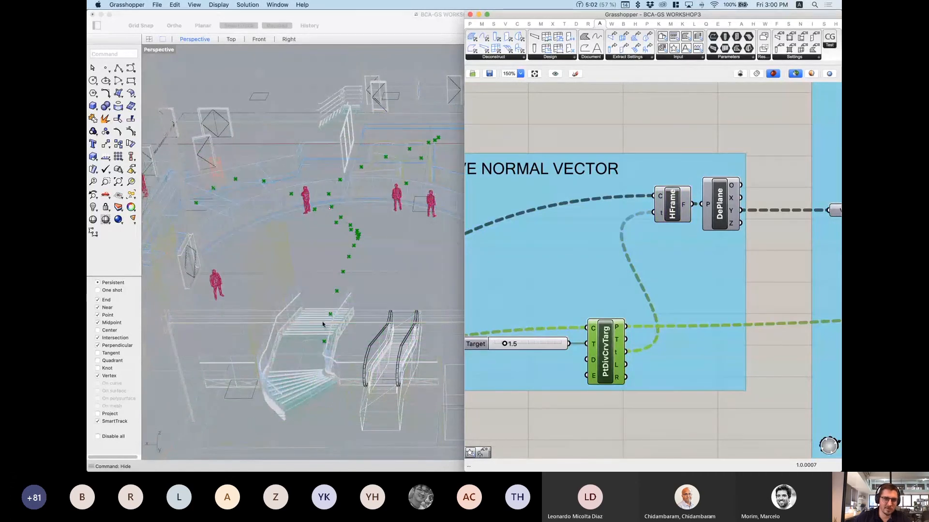
{"action": "left_click", "coordinate": [672, 208]}
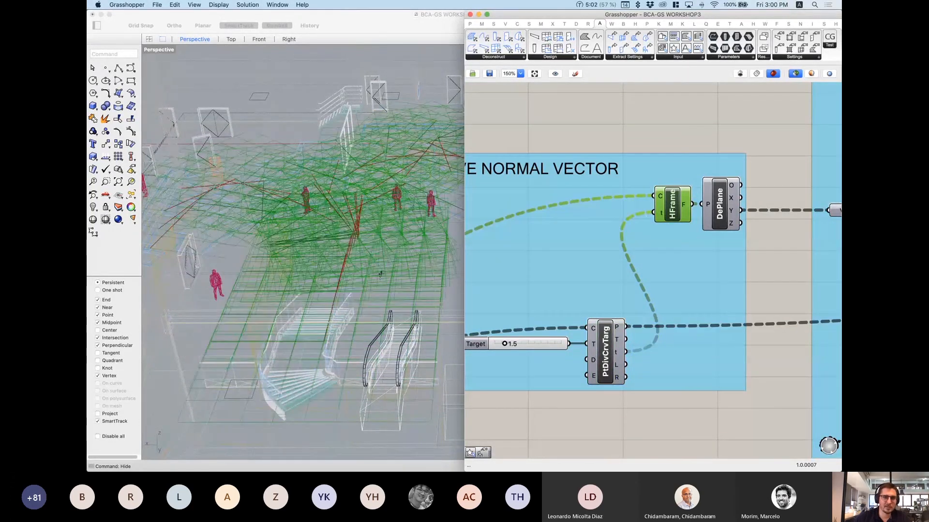
{"action": "right_click_drag", "start_coordinate": [389, 290], "coordinate": [327, 279]}
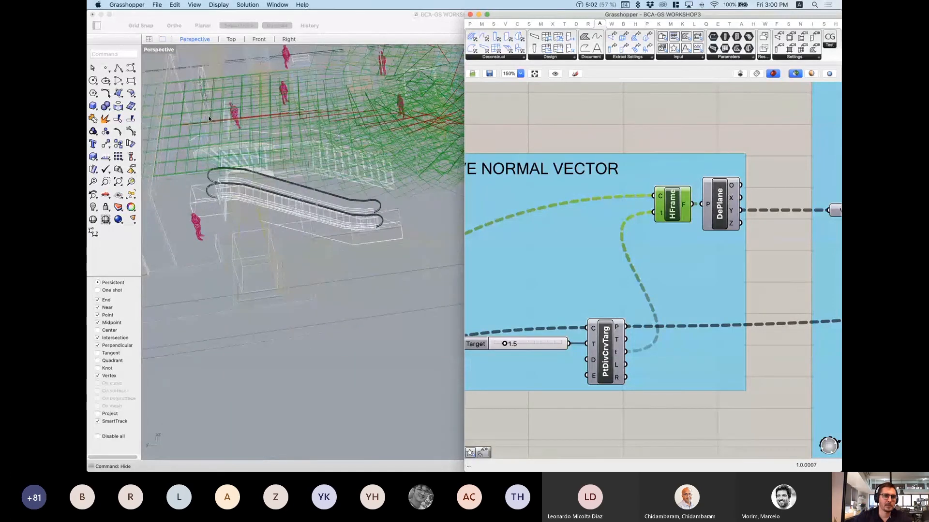
{"action": "right_click_drag", "start_coordinate": [209, 118], "coordinate": [345, 313]}
{"action": "scroll", "coordinate": [338, 314], "scroll_direction": "up", "scroll_amount": 5}
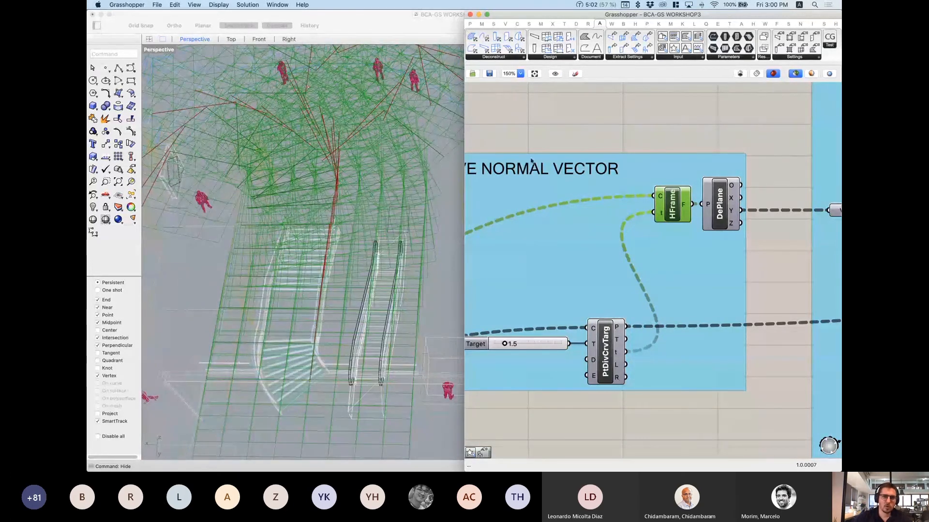
{"action": "right_click_drag", "start_coordinate": [681, 129], "coordinate": [652, 155]}
Step: Add a List Item component and wire HFrame's F output into its L input
{"action": "double_click", "coordinate": [675, 141]}
{"action": "type", "text": "item"}
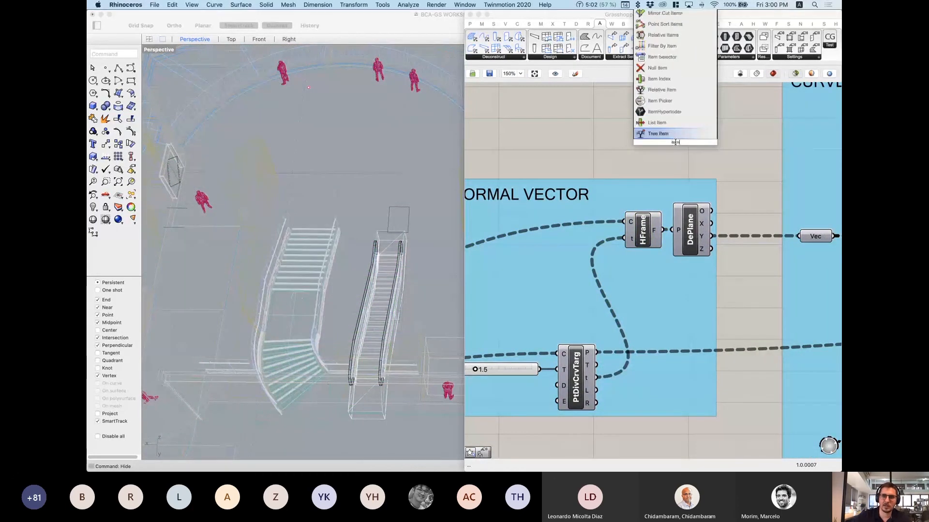
{"action": "left_click", "coordinate": [663, 123]}
{"action": "left_click_drag", "start_coordinate": [664, 231], "coordinate": [656, 130]}
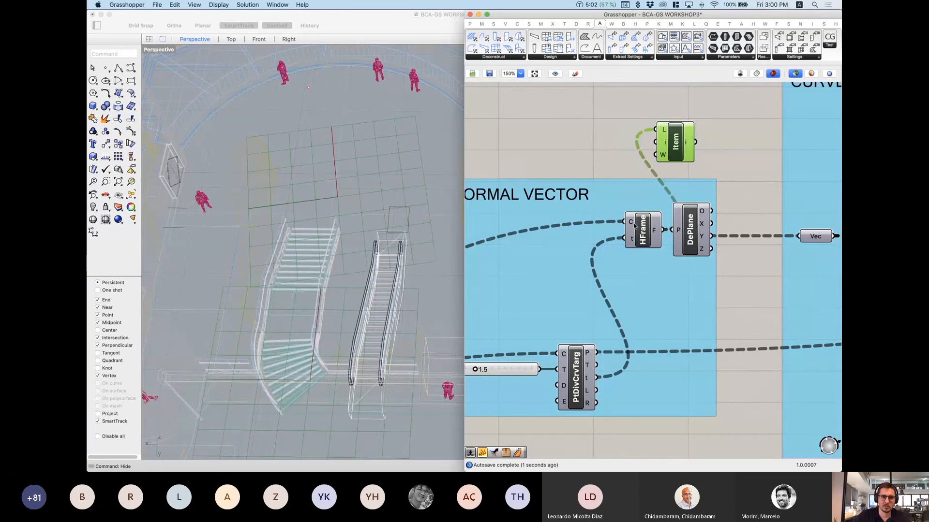
Step: Pan to the Merge component and select it to preview the merged curves
{"action": "scroll", "coordinate": [364, 235], "scroll_direction": "down", "scroll_amount": 8}
{"action": "right_click_drag", "start_coordinate": [364, 235], "coordinate": [353, 232]}
{"action": "scroll", "coordinate": [352, 172], "scroll_direction": "up", "scroll_amount": 5}
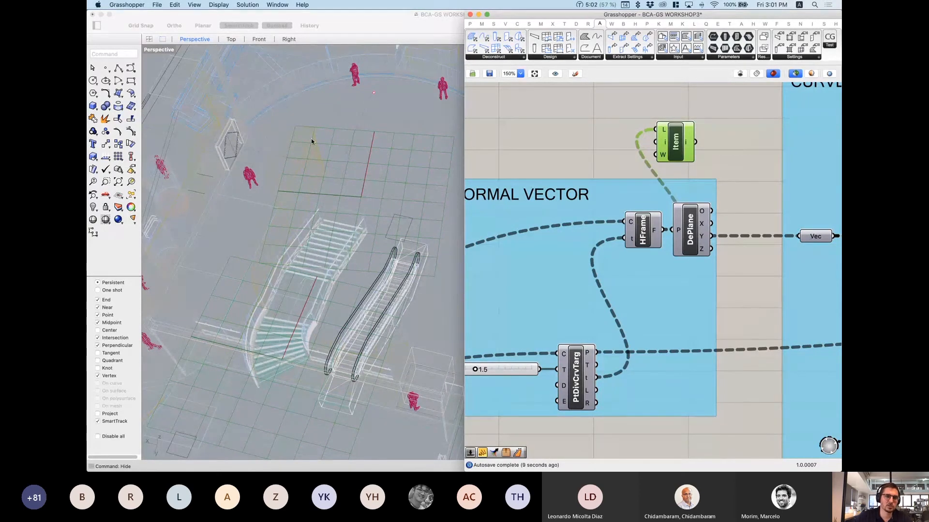
{"action": "scroll", "coordinate": [325, 144], "scroll_direction": "up", "scroll_amount": 2}
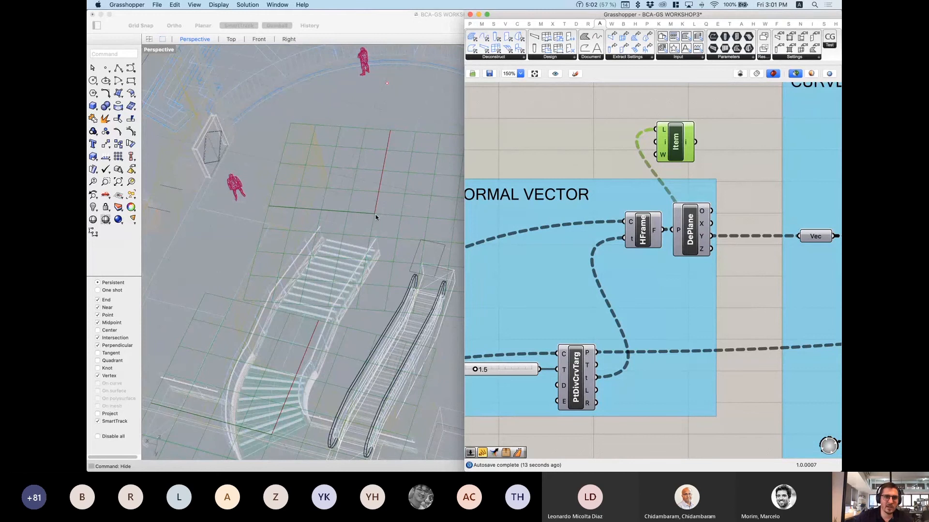
{"action": "scroll", "coordinate": [364, 217], "scroll_direction": "down", "scroll_amount": 5}
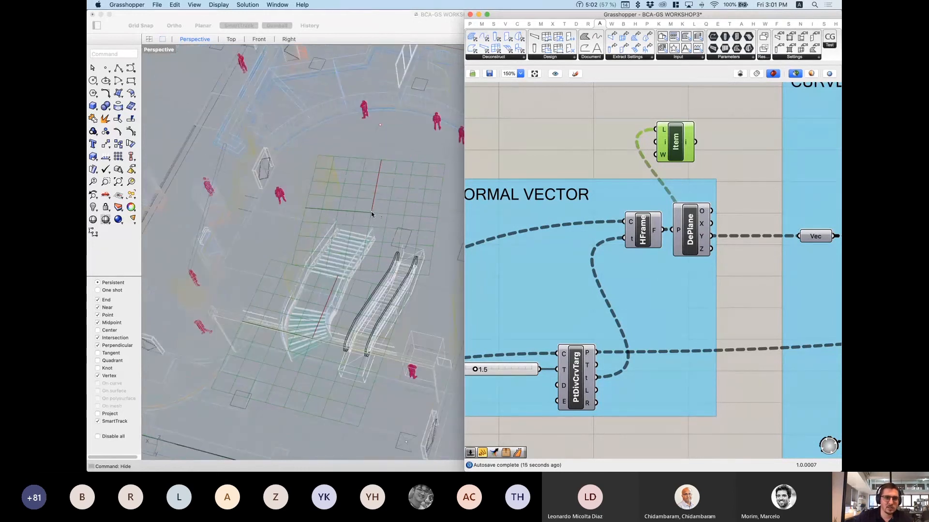
{"action": "scroll", "coordinate": [592, 197], "scroll_direction": "down", "scroll_amount": 1}
{"action": "scroll", "coordinate": [592, 198], "scroll_direction": "down", "scroll_amount": 2}
{"action": "right_click_drag", "start_coordinate": [592, 197], "coordinate": [767, 183]}
{"action": "right_click_drag", "start_coordinate": [535, 378], "coordinate": [808, 248]}
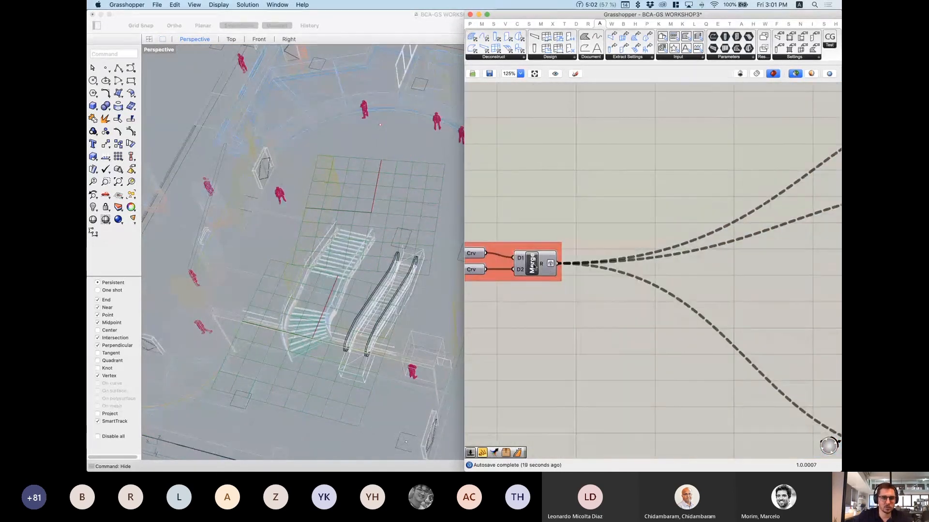
{"action": "left_click", "coordinate": [544, 263]}
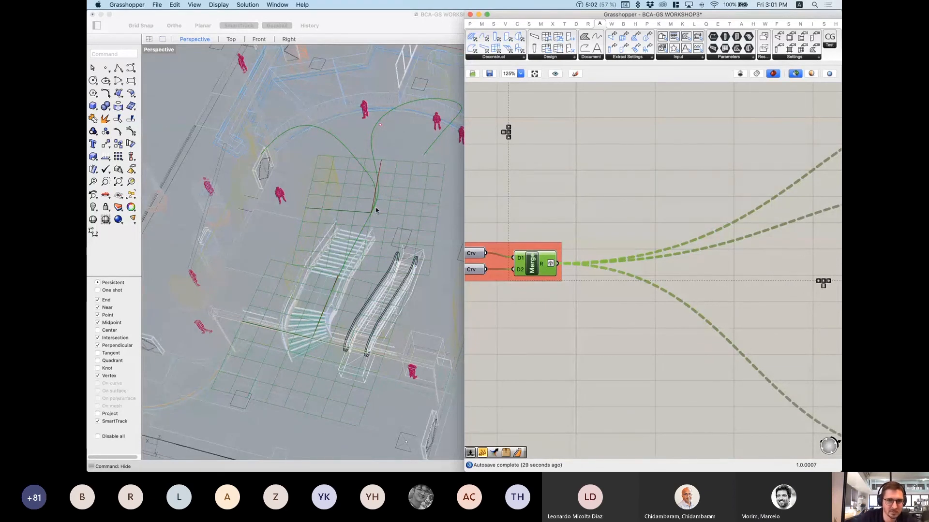
{"action": "scroll", "coordinate": [719, 192], "scroll_direction": "down", "scroll_amount": 3}
{"action": "right_click_drag", "start_coordinate": [719, 193], "coordinate": [481, 222]}
{"action": "scroll", "coordinate": [647, 197], "scroll_direction": "up", "scroll_amount": 5}
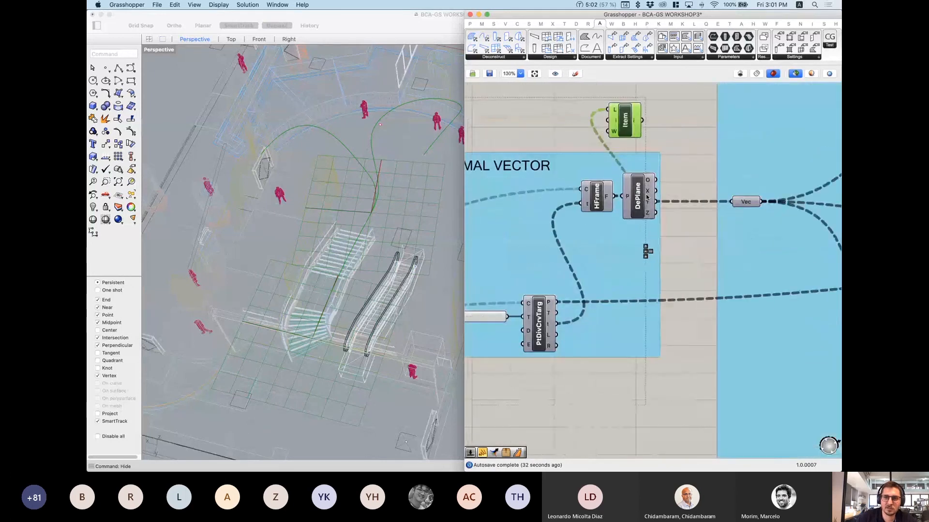
{"action": "scroll", "coordinate": [648, 197], "scroll_direction": "up", "scroll_amount": 1}
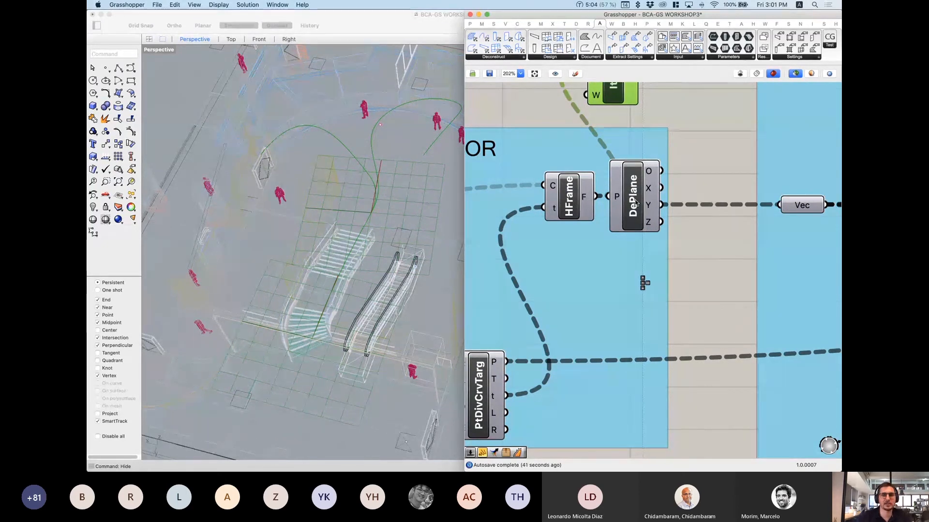
{"action": "double_click", "coordinate": [688, 147]}
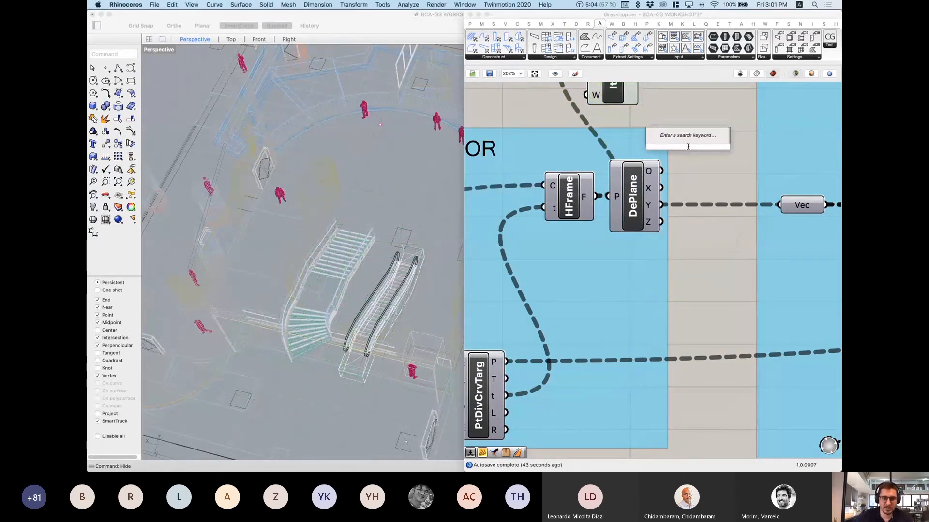
{"action": "type", "text": "deconstruct"}
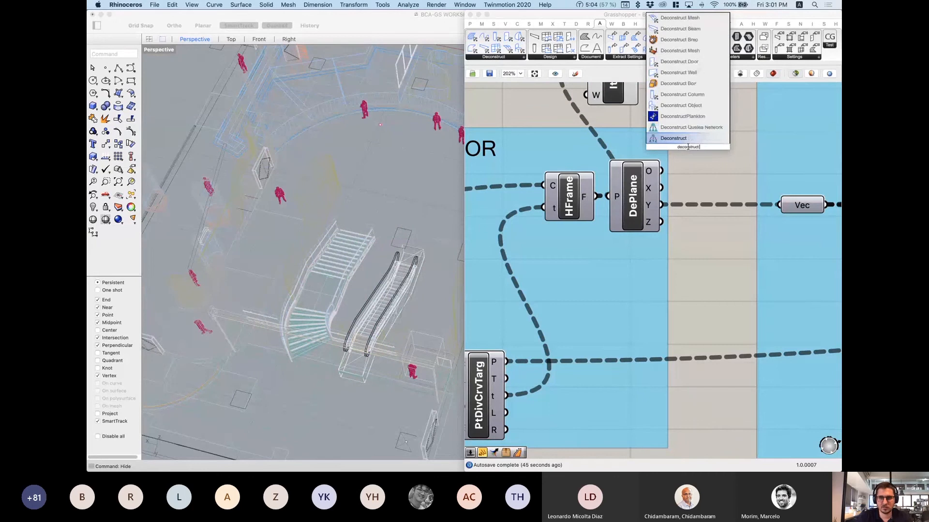
{"action": "type", "text": " plane"}
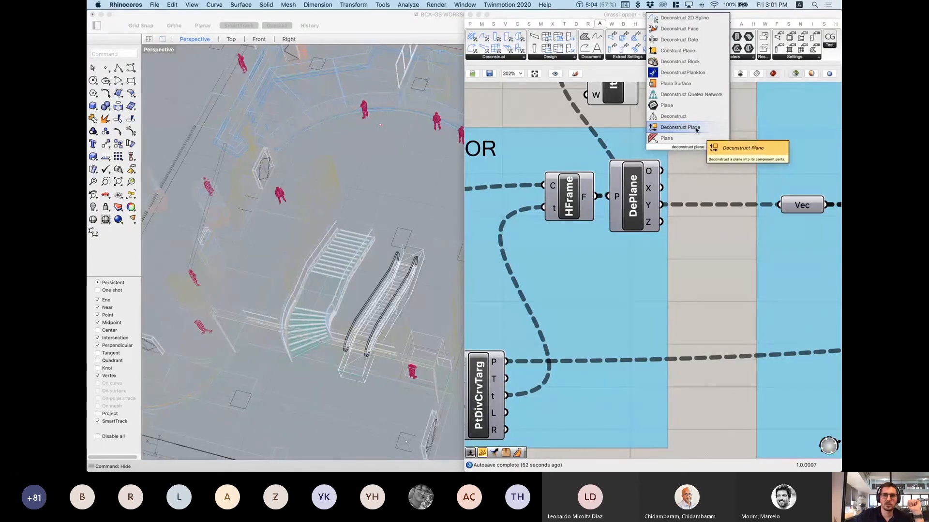
{"action": "left_click", "coordinate": [706, 165]}
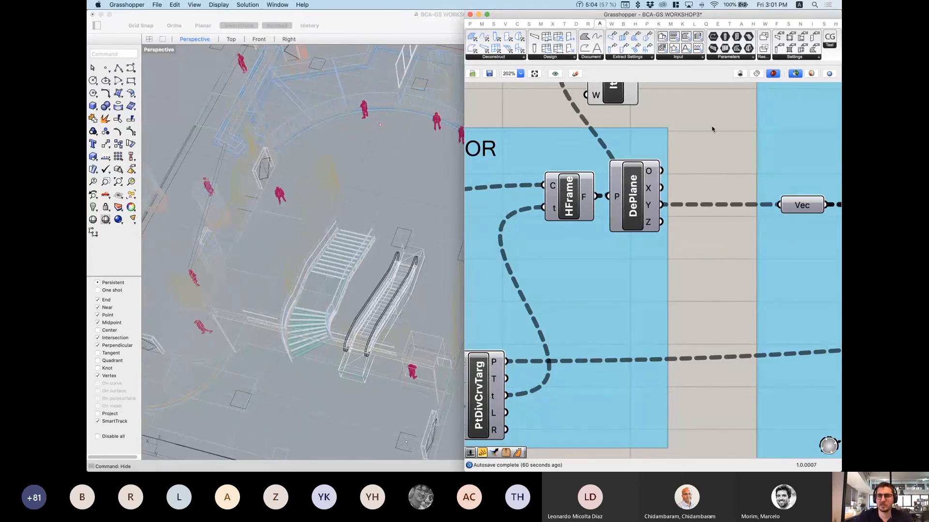
Step: Browse the Params, Maths, Sets, Vector, Curve and Surface component tabs
{"action": "left_click", "coordinate": [470, 24]}
{"action": "left_click", "coordinate": [483, 25]}
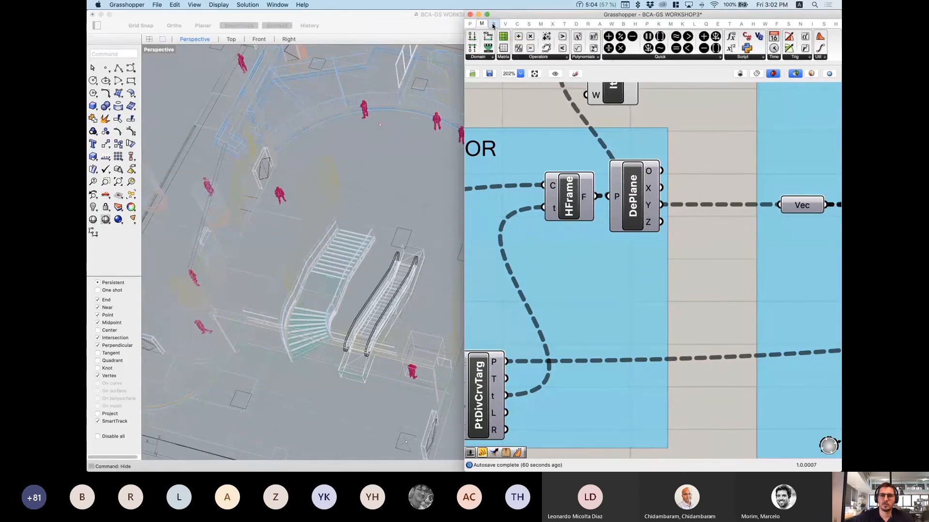
{"action": "left_click", "coordinate": [494, 25]}
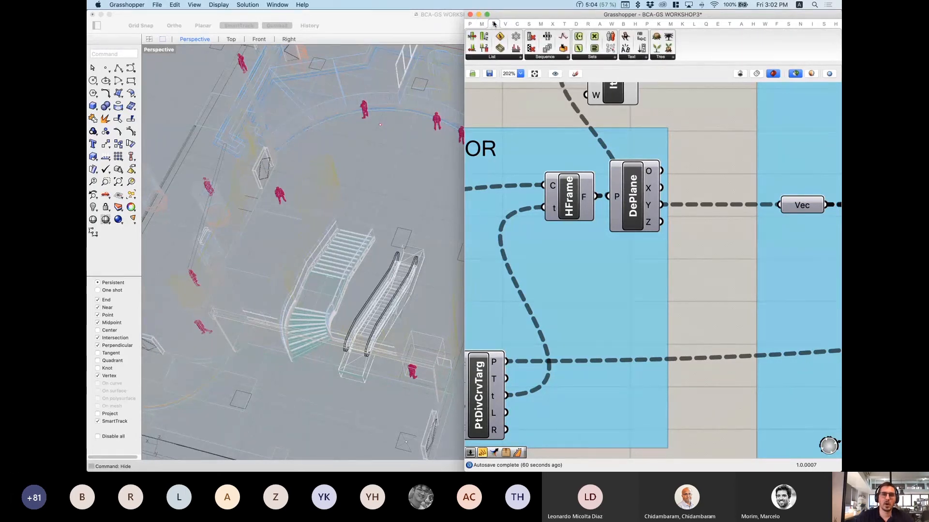
{"action": "mouse_move", "coordinate": [506, 26]}
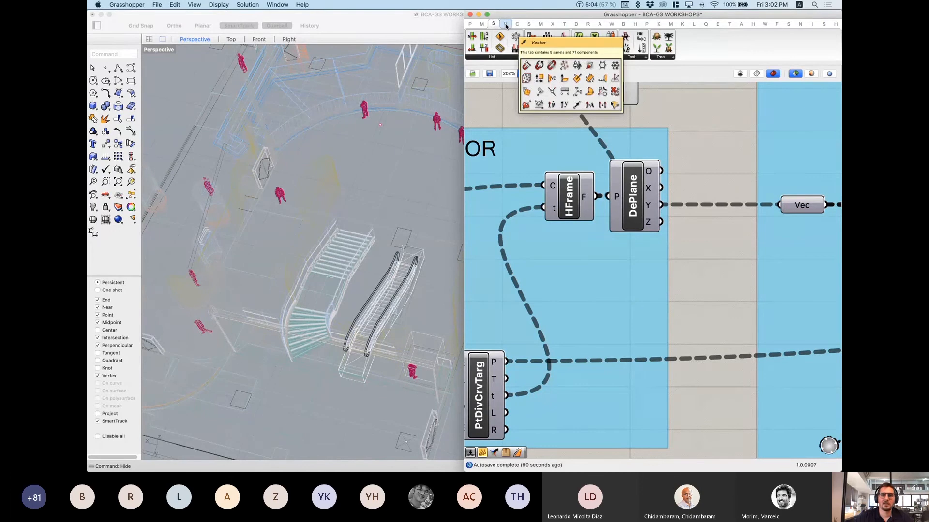
{"action": "left_click", "coordinate": [505, 24]}
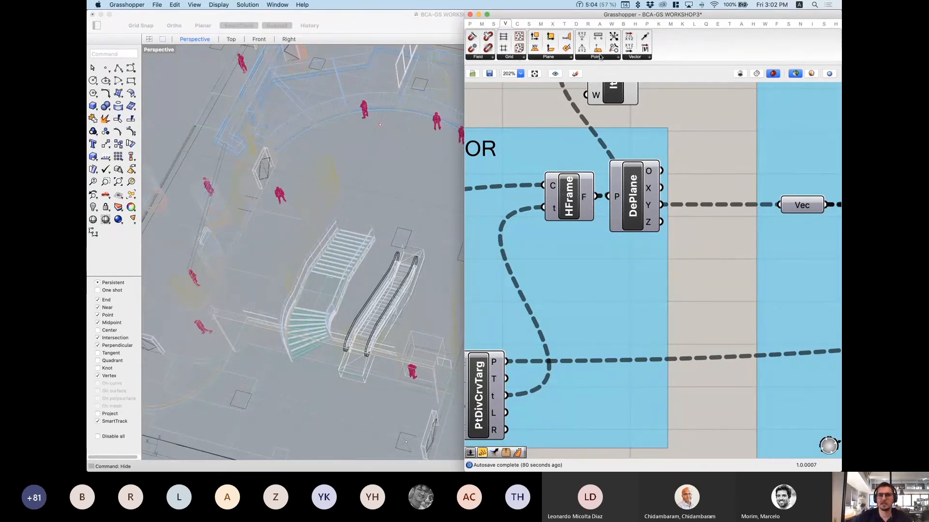
{"action": "left_click", "coordinate": [517, 23]}
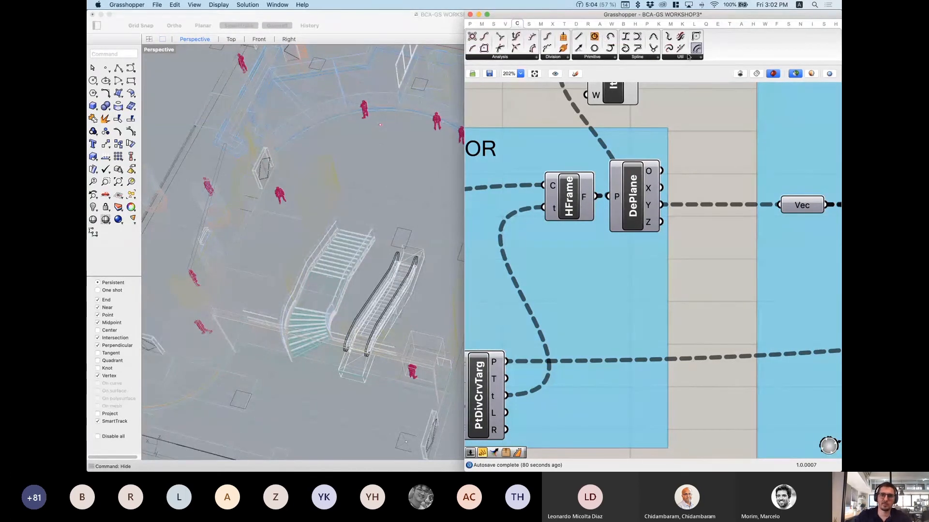
{"action": "left_click", "coordinate": [529, 24]}
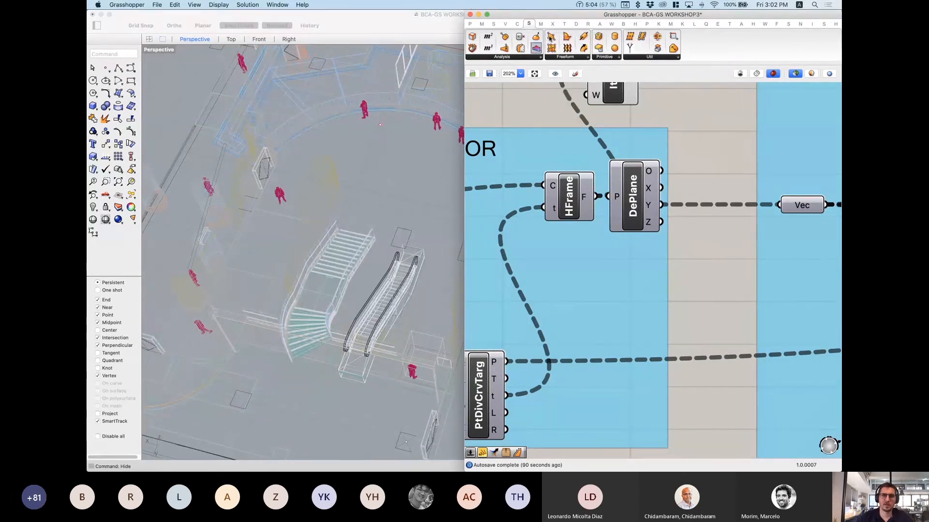
Step: Search the canvas for 'plane' and dismiss the search without adding anything
{"action": "double_click", "coordinate": [691, 154]}
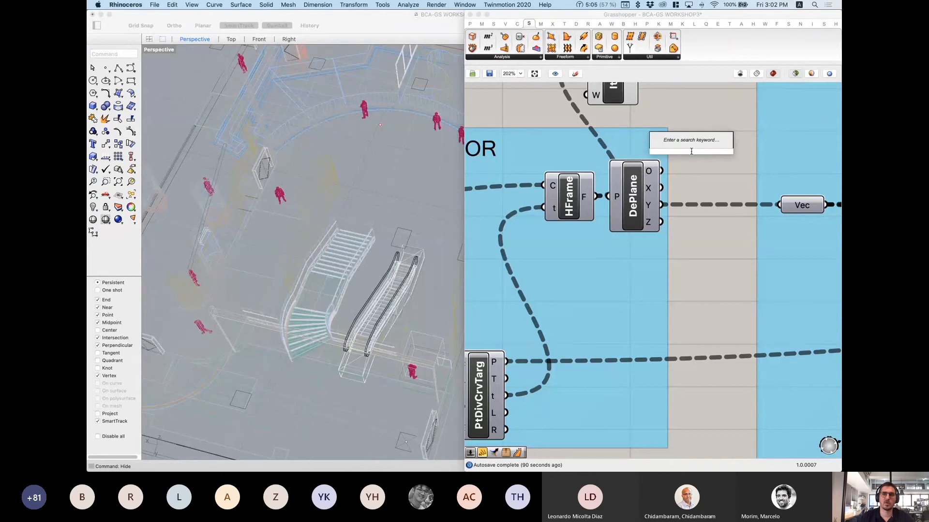
{"action": "type", "text": "plane"}
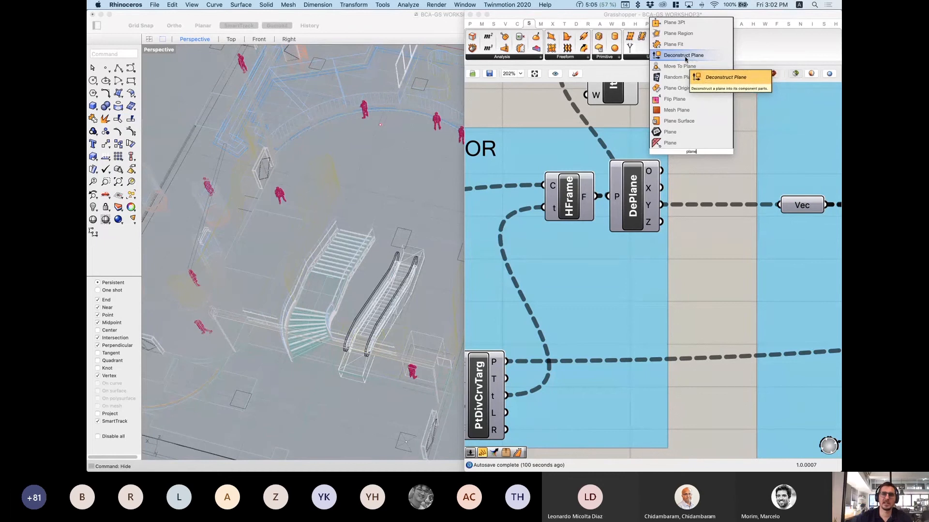
{"action": "left_click", "coordinate": [722, 173]}
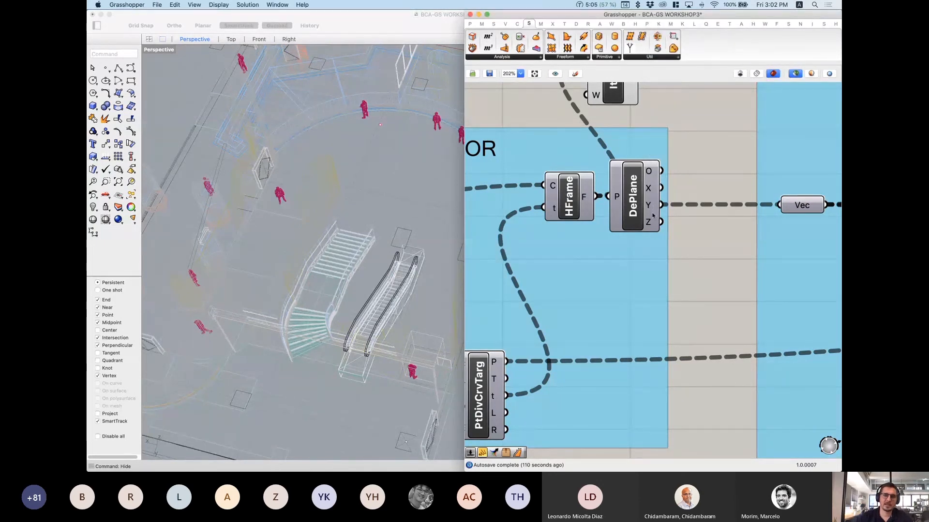
Step: Preview the DePlane outputs and then the HFrame frames in the model
{"action": "scroll", "coordinate": [641, 217], "scroll_direction": "down", "scroll_amount": 1}
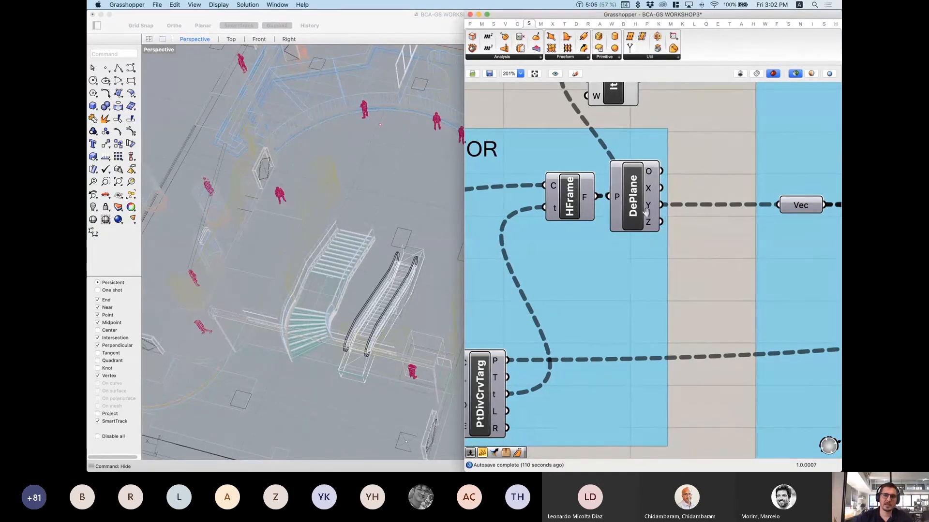
{"action": "right_click_drag", "start_coordinate": [643, 218], "coordinate": [592, 222]}
{"action": "left_click", "coordinate": [598, 213]}
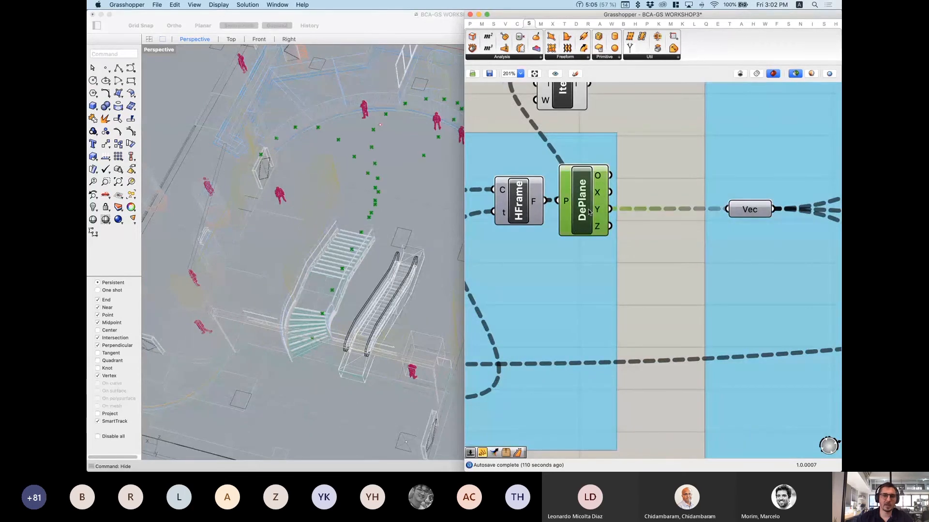
{"action": "left_click", "coordinate": [523, 206]}
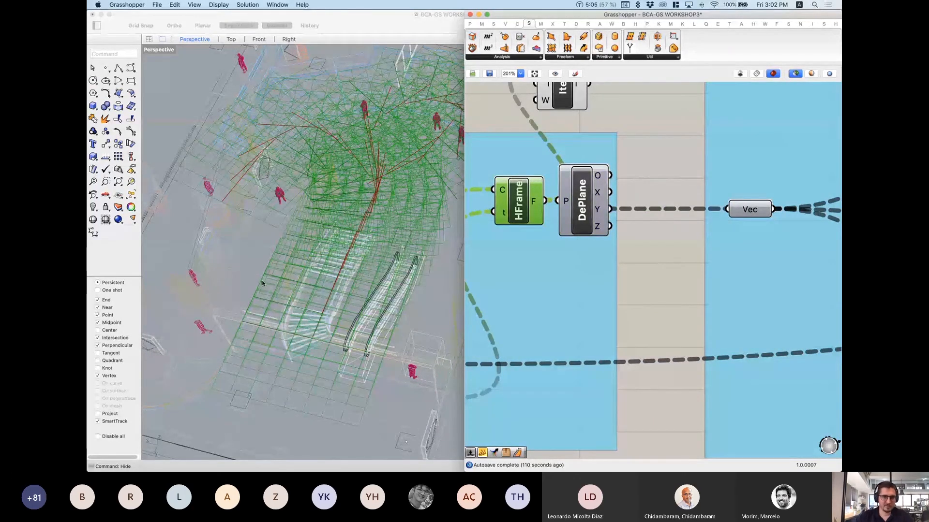
Step: Inspect the green curve network from the Top view, then return to Perspective
{"action": "scroll", "coordinate": [315, 191], "scroll_direction": "down", "scroll_amount": 10}
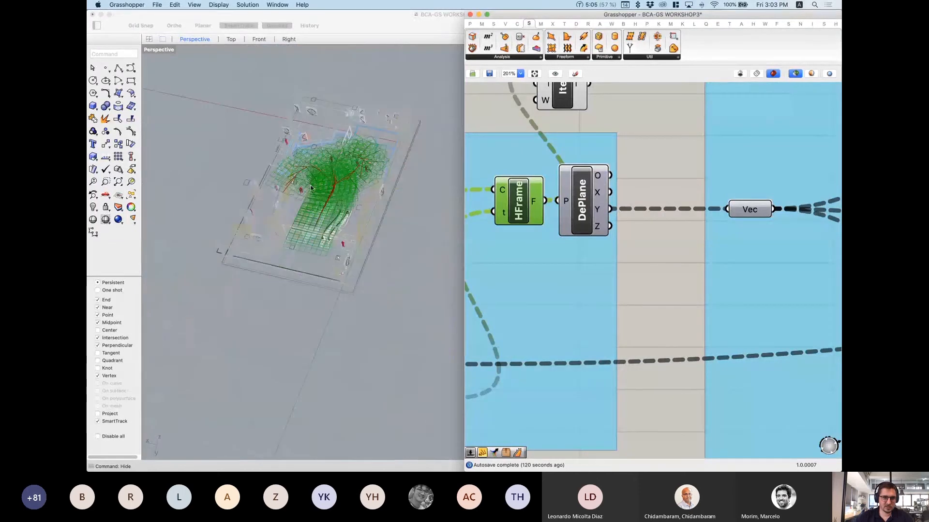
{"action": "right_click_drag", "start_coordinate": [290, 187], "coordinate": [319, 201]}
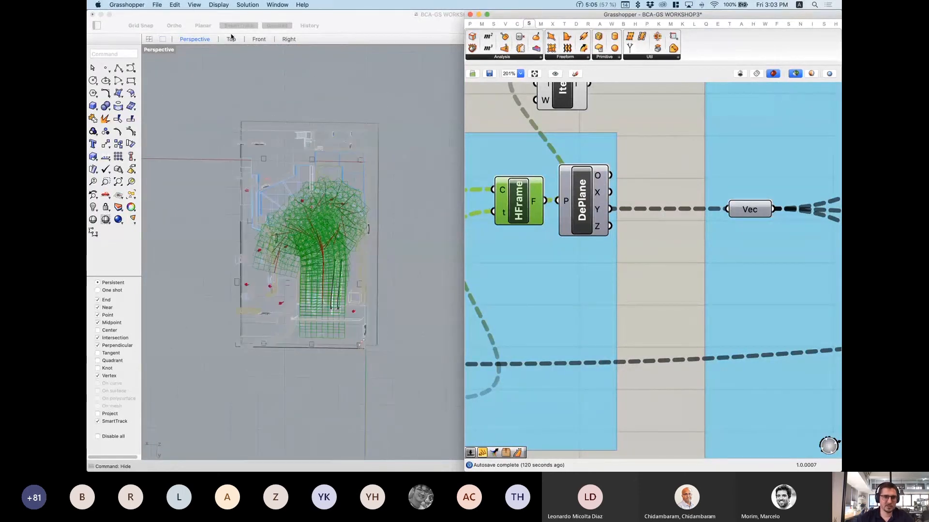
{"action": "left_click", "coordinate": [232, 39]}
{"action": "scroll", "coordinate": [265, 278], "scroll_direction": "down", "scroll_amount": 8}
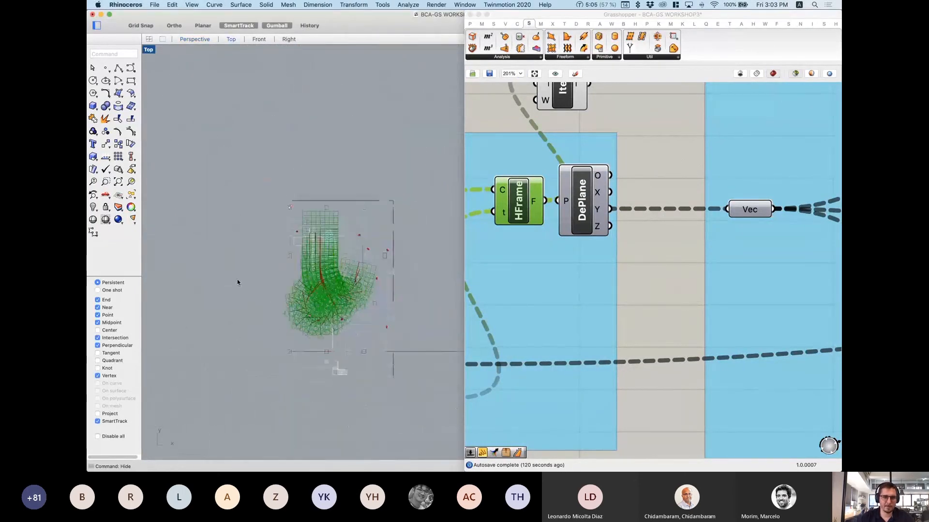
{"action": "scroll", "coordinate": [333, 333], "scroll_direction": "up", "scroll_amount": 5}
{"action": "scroll", "coordinate": [288, 218], "scroll_direction": "down", "scroll_amount": 3}
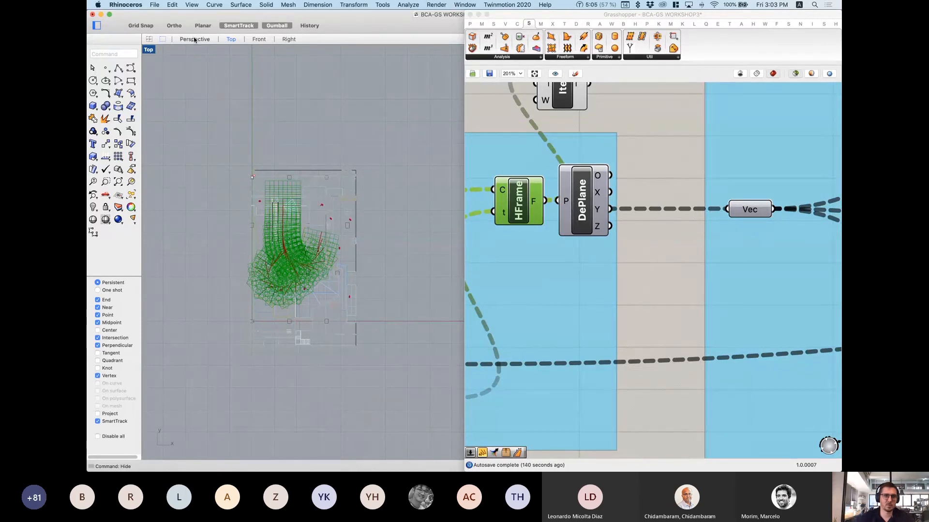
{"action": "left_click", "coordinate": [194, 40]}
{"action": "right_click_drag", "start_coordinate": [252, 251], "coordinate": [309, 227]}
{"action": "scroll", "coordinate": [338, 174], "scroll_direction": "up", "scroll_amount": 4}
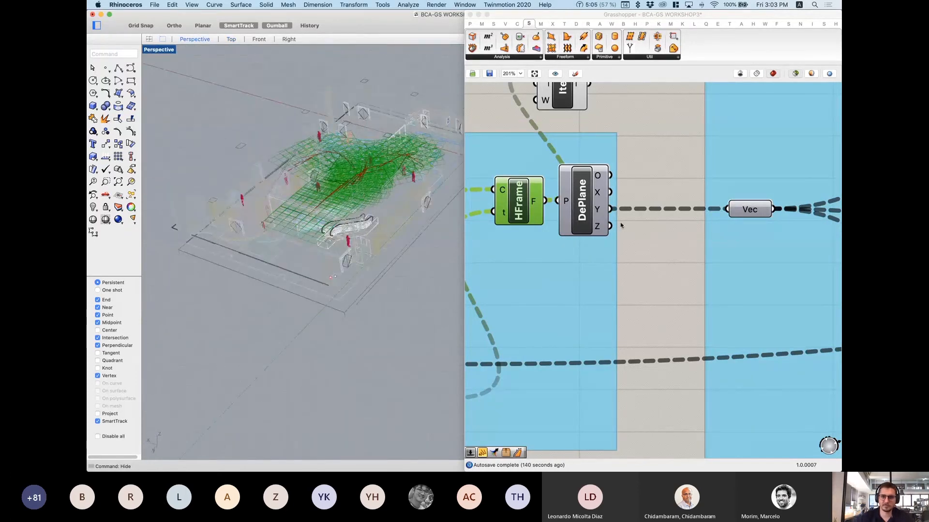
Step: Centre the canvas on the Vec component and select it
{"action": "right_click_drag", "start_coordinate": [599, 215], "coordinate": [544, 239]}
{"action": "right_click_drag", "start_coordinate": [696, 234], "coordinate": [592, 242]}
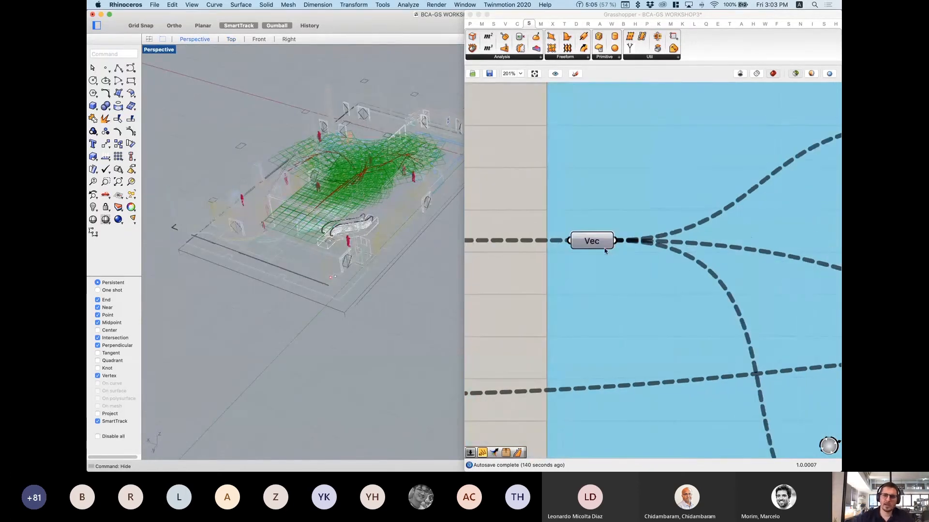
{"action": "left_click", "coordinate": [593, 244]}
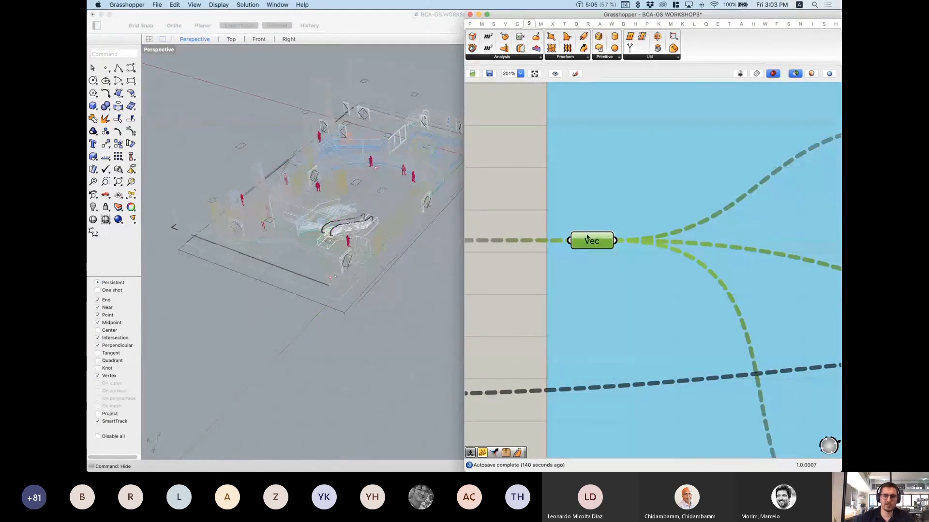
Step: Show the Params categories and box-select the Curve Offset Region's components, including the graph mappers
{"action": "left_click", "coordinate": [470, 25]}
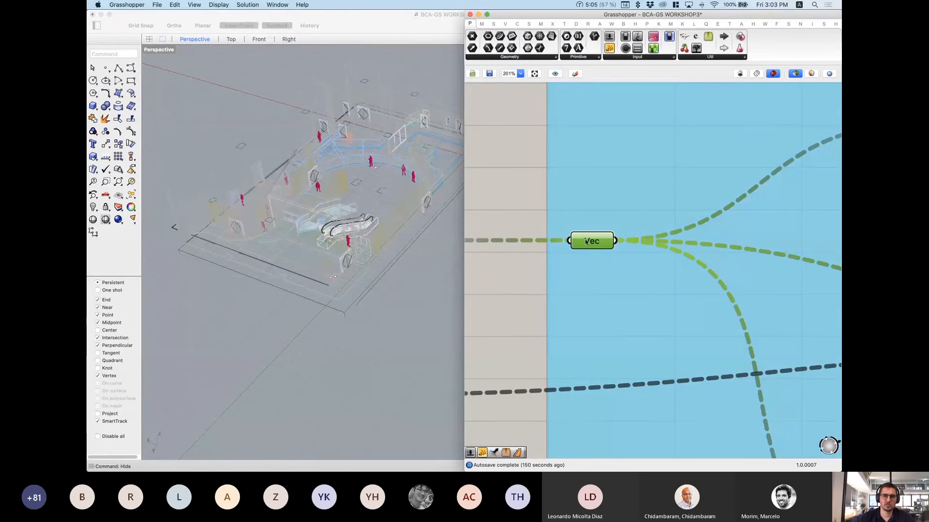
{"action": "scroll", "coordinate": [591, 240], "scroll_direction": "down", "scroll_amount": 5}
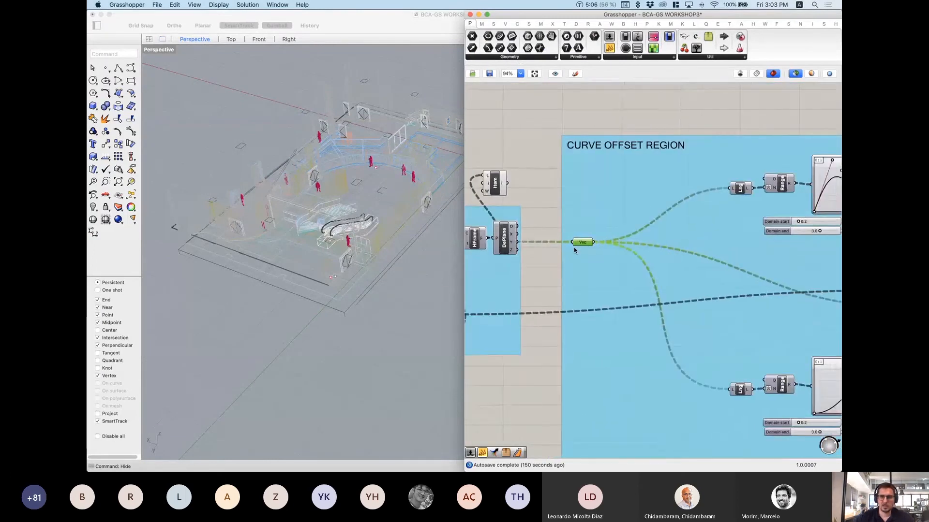
{"action": "scroll", "coordinate": [673, 252], "scroll_direction": "down", "scroll_amount": 6}
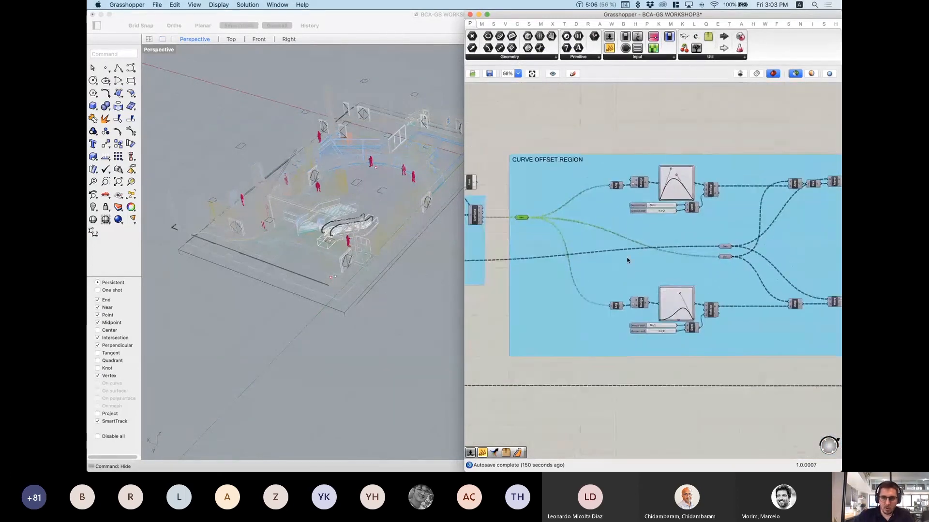
{"action": "right_click_drag", "start_coordinate": [680, 273], "coordinate": [605, 264]}
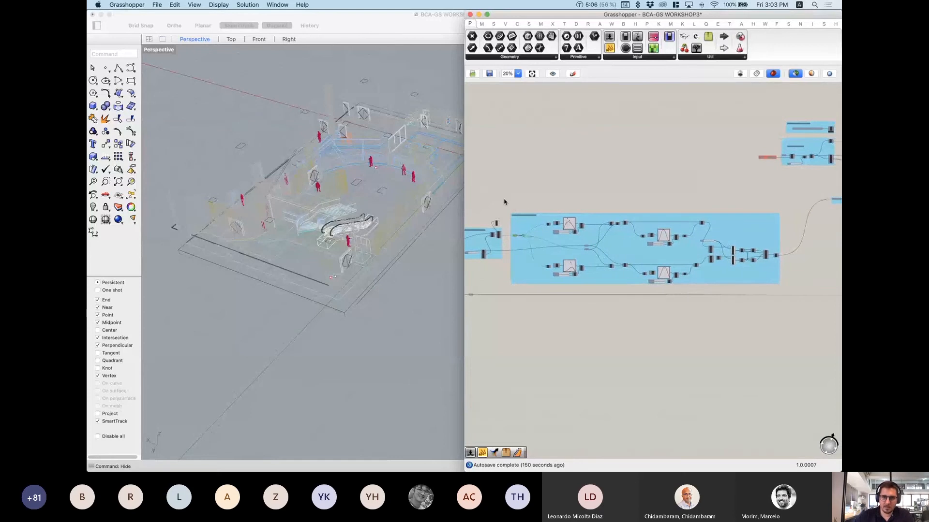
{"action": "left_click_drag", "start_coordinate": [504, 198], "coordinate": [793, 301]}
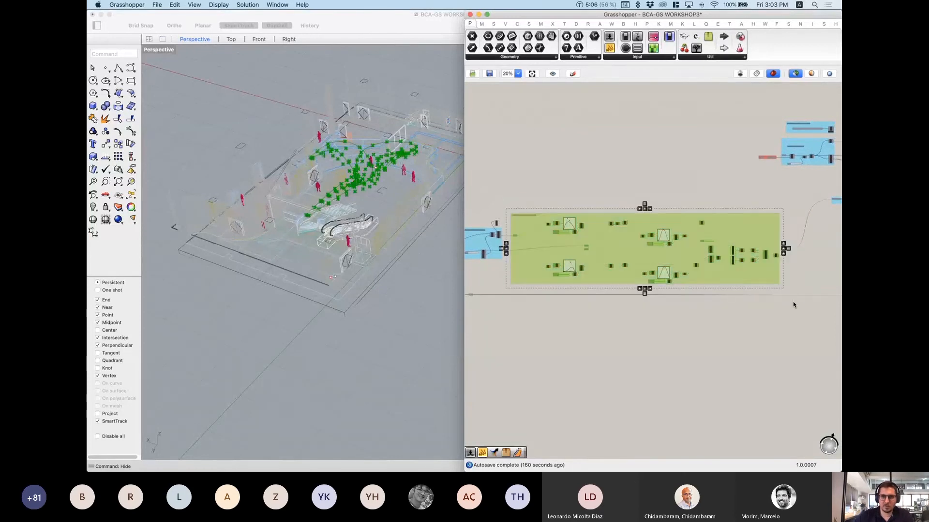
{"action": "left_click", "coordinate": [749, 350]}
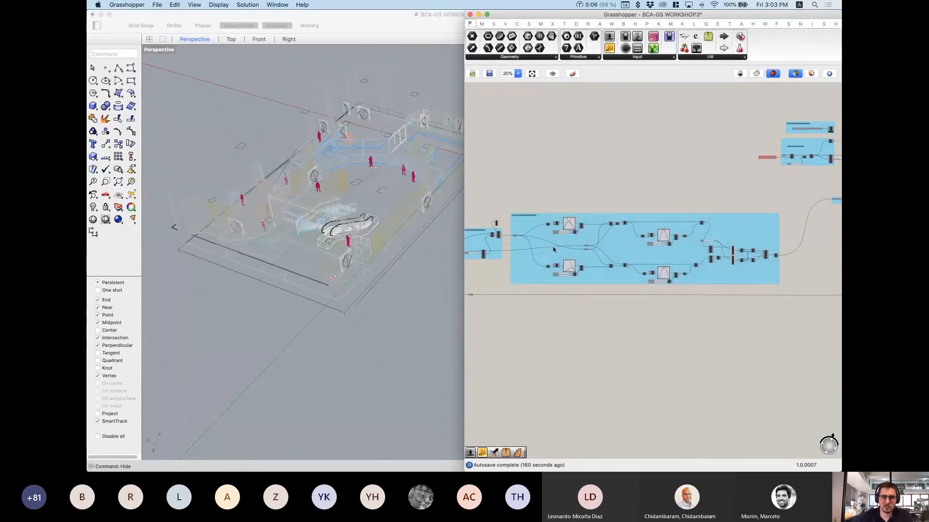
{"action": "scroll", "coordinate": [554, 250], "scroll_direction": "up", "scroll_amount": 1}
{"action": "scroll", "coordinate": [554, 249], "scroll_direction": "up", "scroll_amount": 2}
{"action": "left_click_drag", "start_coordinate": [522, 176], "coordinate": [608, 235]}
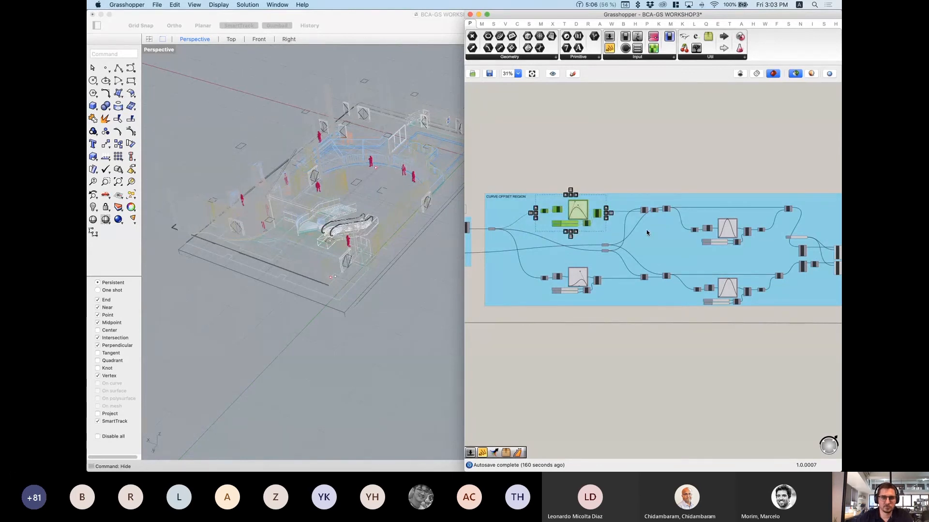
{"action": "left_click_drag", "start_coordinate": [528, 164], "coordinate": [674, 242]}
{"action": "left_click", "coordinate": [590, 154]}
Step: Pick the Vec component, then the Move component to preview the moved points
{"action": "scroll", "coordinate": [590, 228], "scroll_direction": "up", "scroll_amount": 2}
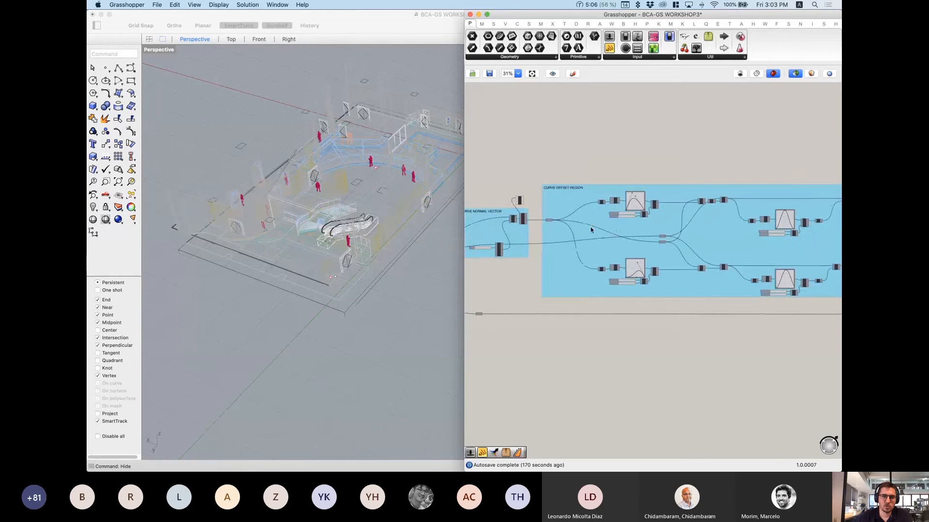
{"action": "scroll", "coordinate": [552, 221], "scroll_direction": "up", "scroll_amount": 5}
{"action": "left_click", "coordinate": [546, 219]}
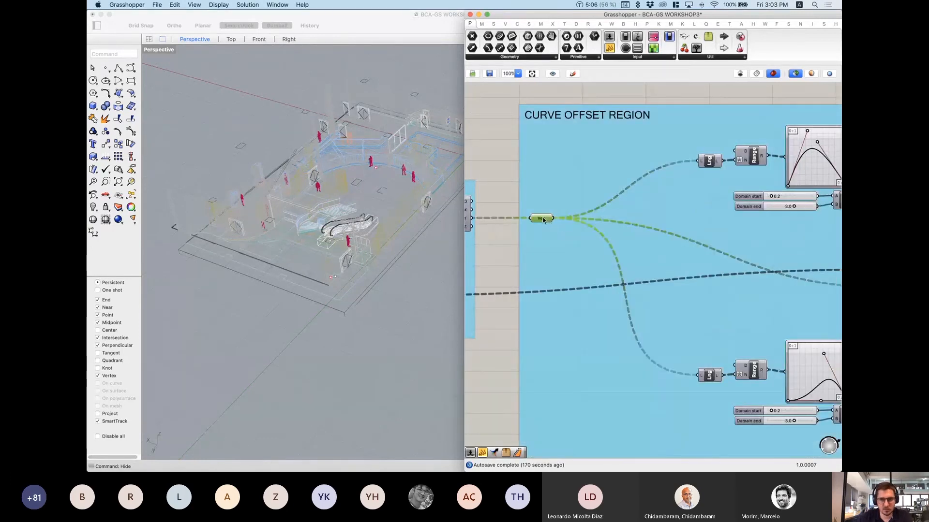
{"action": "right_click_drag", "start_coordinate": [754, 184], "coordinate": [697, 190]}
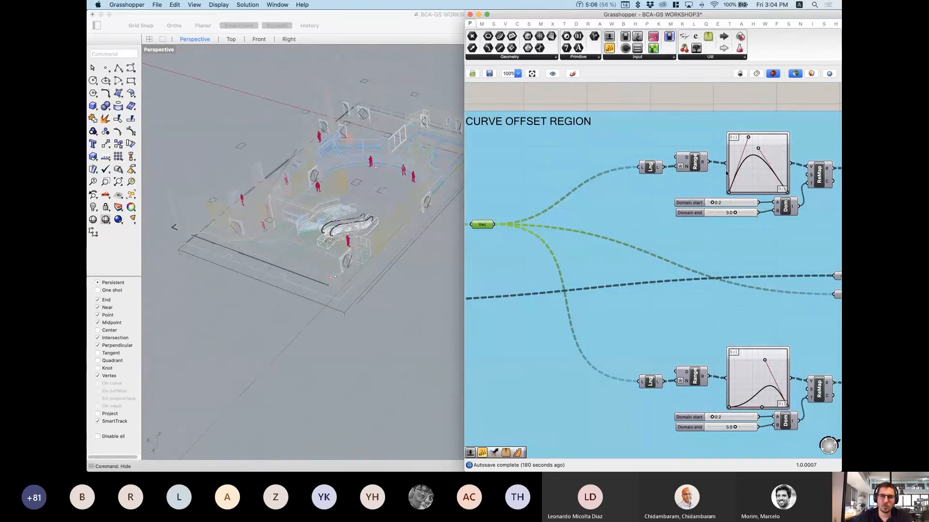
{"action": "right_click_drag", "start_coordinate": [746, 174], "coordinate": [729, 175]}
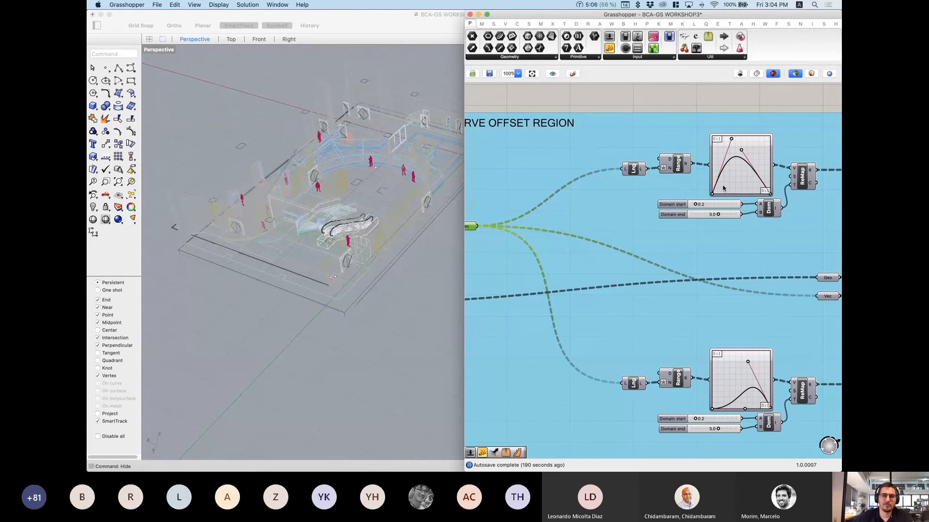
{"action": "scroll", "coordinate": [719, 189], "scroll_direction": "right", "scroll_amount": 3}
{"action": "scroll", "coordinate": [718, 188], "scroll_direction": "up", "scroll_amount": 1}
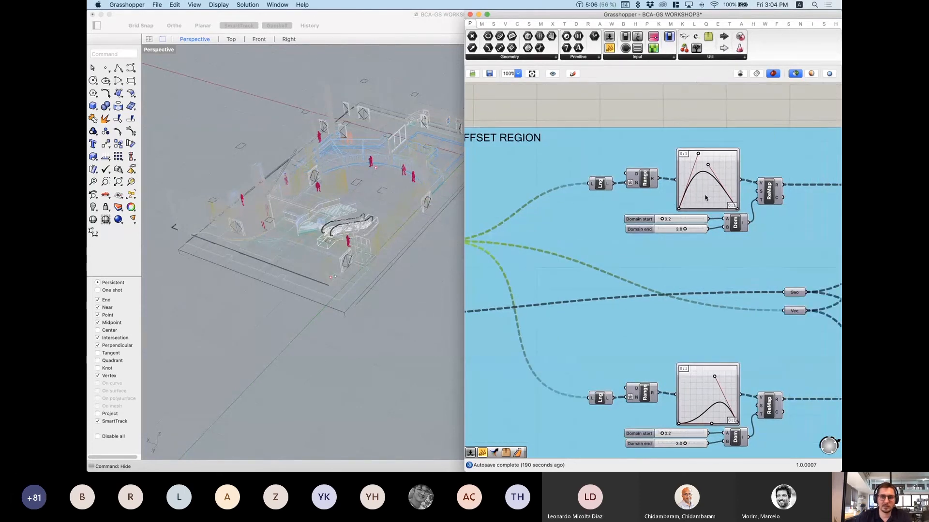
{"action": "scroll", "coordinate": [699, 218], "scroll_direction": "right", "scroll_amount": 3}
{"action": "scroll", "coordinate": [699, 218], "scroll_direction": "up", "scroll_amount": 2}
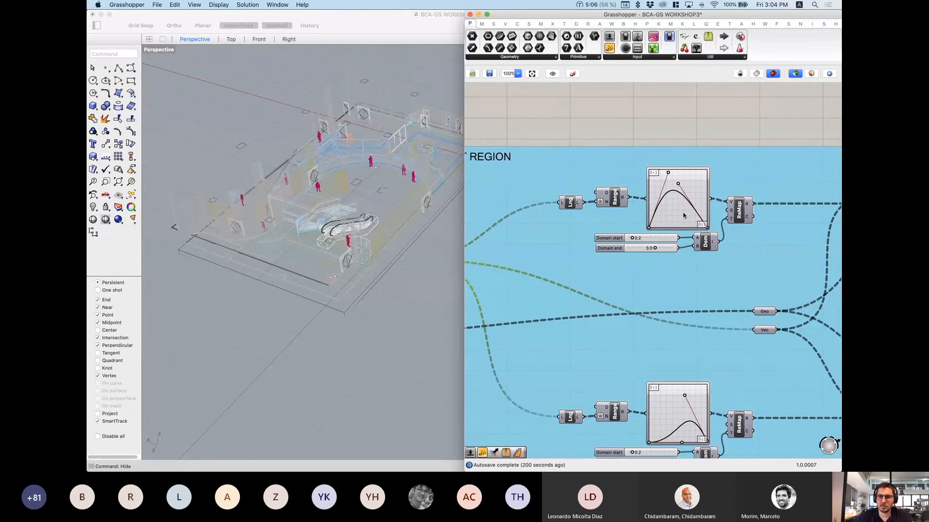
{"action": "scroll", "coordinate": [757, 191], "scroll_direction": "right", "scroll_amount": 5}
{"action": "left_click", "coordinate": [757, 184]}
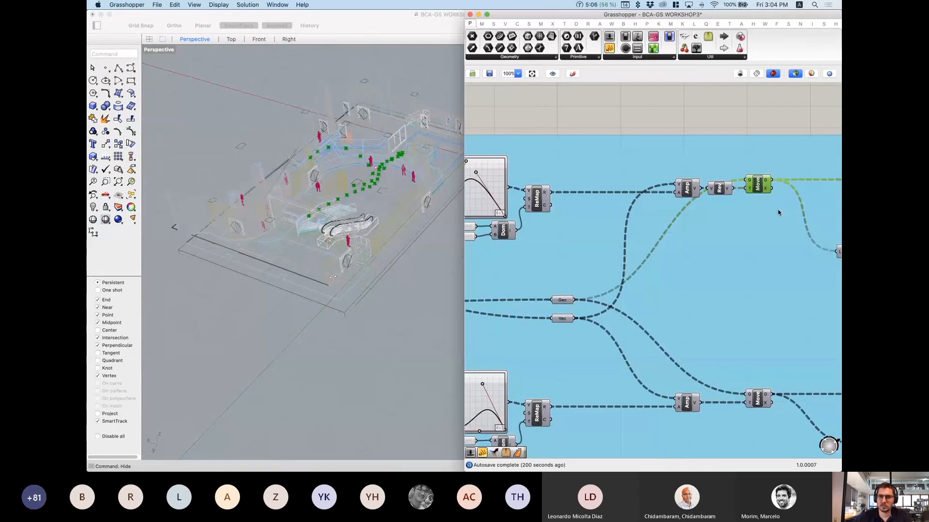
Step: Highlight the interpolated curve and the merged curves, then view them in Rhino's Top viewport
{"action": "scroll", "coordinate": [779, 213], "scroll_direction": "right", "scroll_amount": 8}
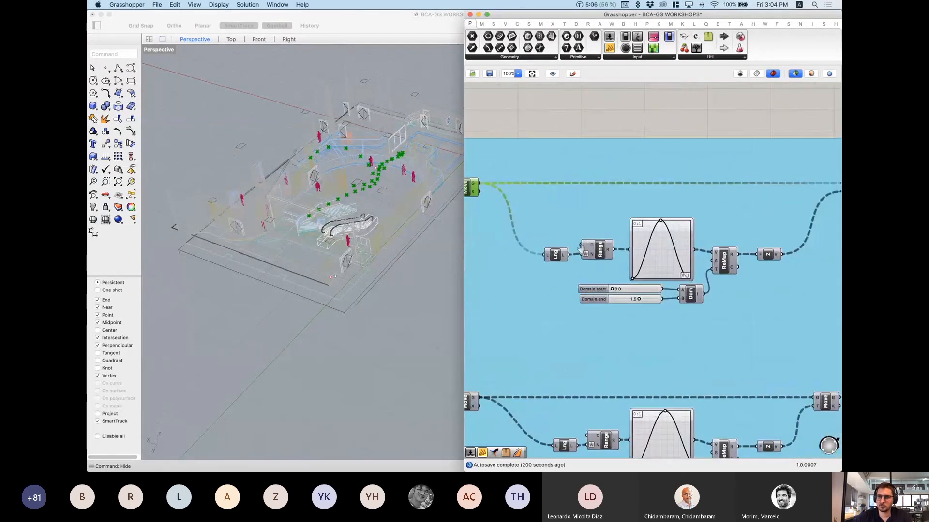
{"action": "scroll", "coordinate": [581, 248], "scroll_direction": "right", "scroll_amount": 3}
{"action": "scroll", "coordinate": [744, 229], "scroll_direction": "right", "scroll_amount": 2}
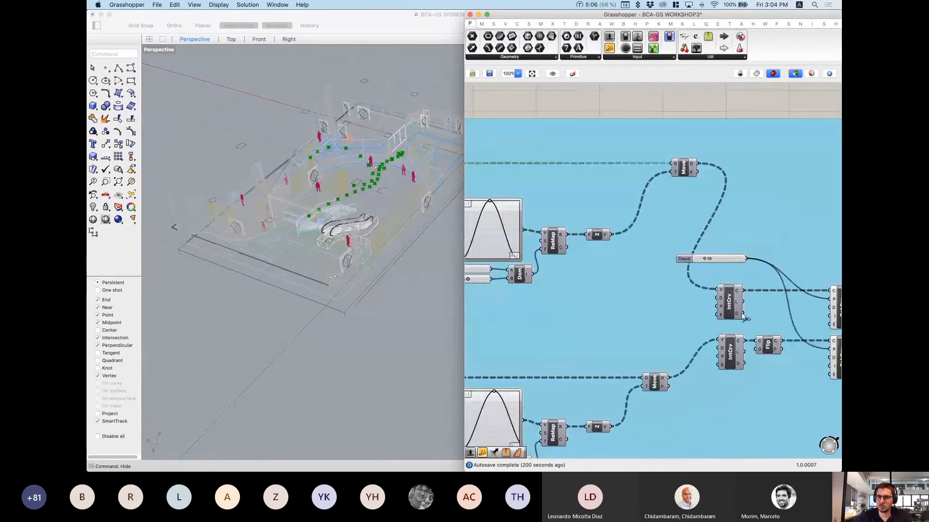
{"action": "left_click", "coordinate": [728, 303]}
{"action": "scroll", "coordinate": [564, 244], "scroll_direction": "down", "scroll_amount": 2}
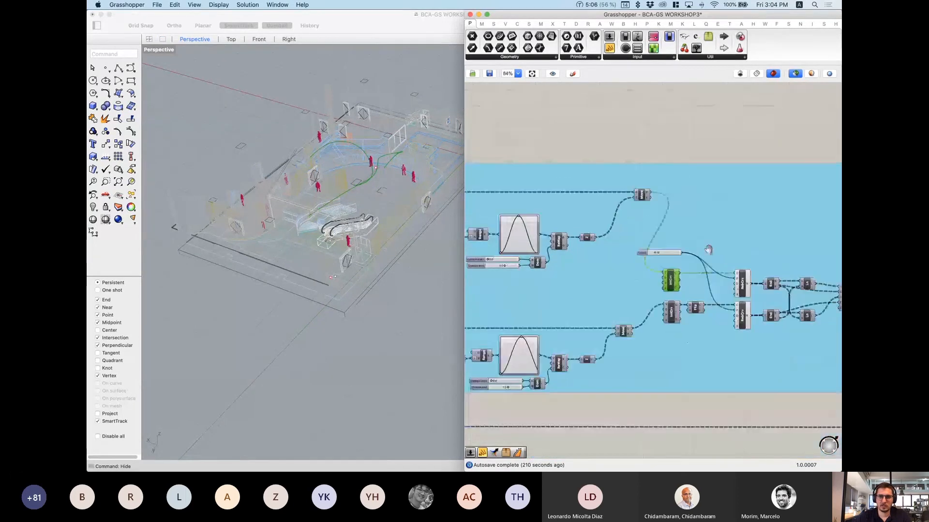
{"action": "right_click_drag", "start_coordinate": [484, 253], "coordinate": [695, 256]}
{"action": "right_click_drag", "start_coordinate": [484, 270], "coordinate": [738, 273]}
{"action": "mouse_move", "coordinate": [619, 277]}
{"action": "right_mouse_down"}
{"action": "mouse_move", "coordinate": [724, 276]}
{"action": "mouse_move", "coordinate": [700, 282]}
{"action": "right_mouse_up"}
{"action": "mouse_move", "coordinate": [665, 253]}
{"action": "right_mouse_down"}
{"action": "mouse_move", "coordinate": [750, 232]}
{"action": "mouse_move", "coordinate": [784, 207]}
{"action": "right_mouse_up"}
{"action": "right_click_drag", "start_coordinate": [629, 316], "coordinate": [728, 310]}
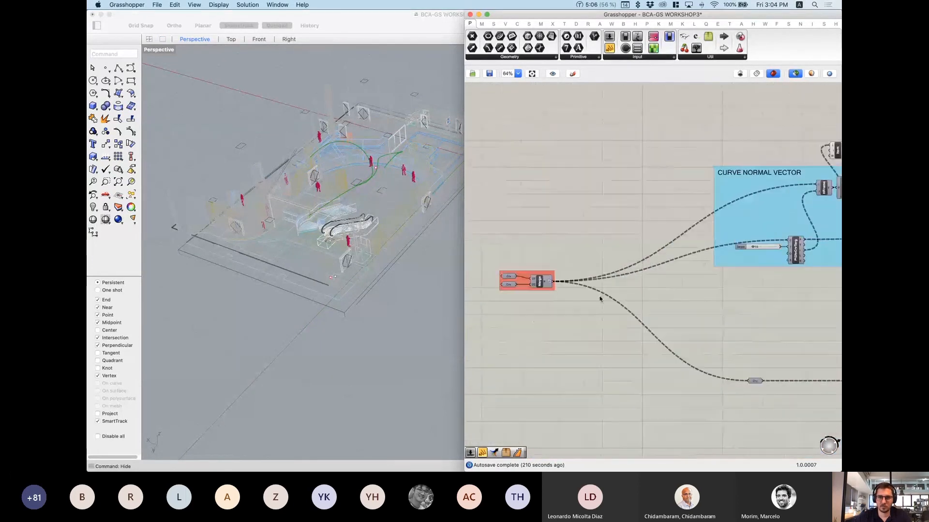
{"action": "left_click", "coordinate": [541, 282]}
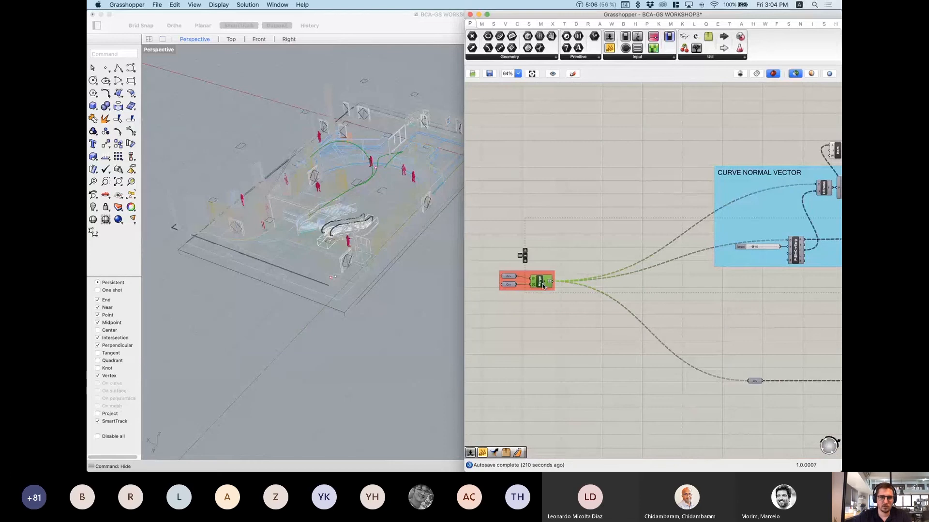
{"action": "left_click", "coordinate": [232, 39]}
{"action": "left_click", "coordinate": [231, 39]}
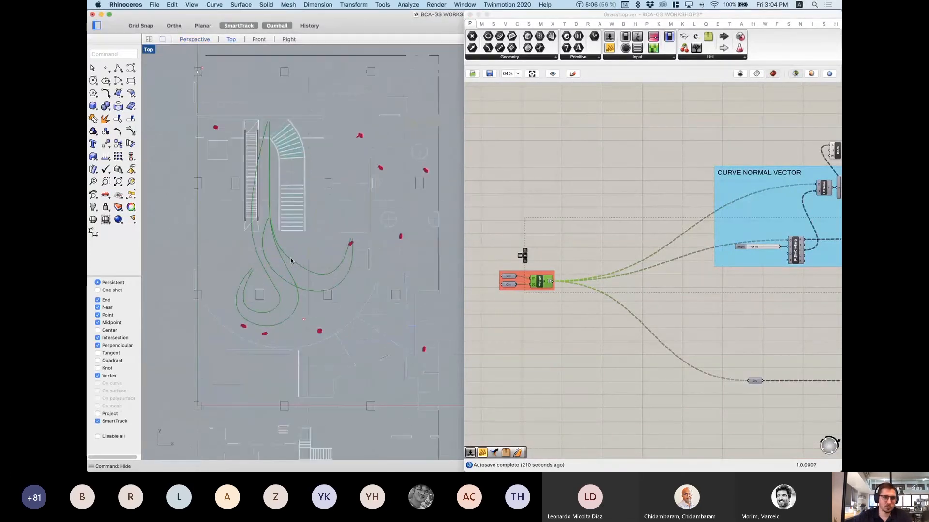
Step: Delete the second Crv parameter feeding Merge and preview the merged curve
{"action": "left_click", "coordinate": [510, 285]}
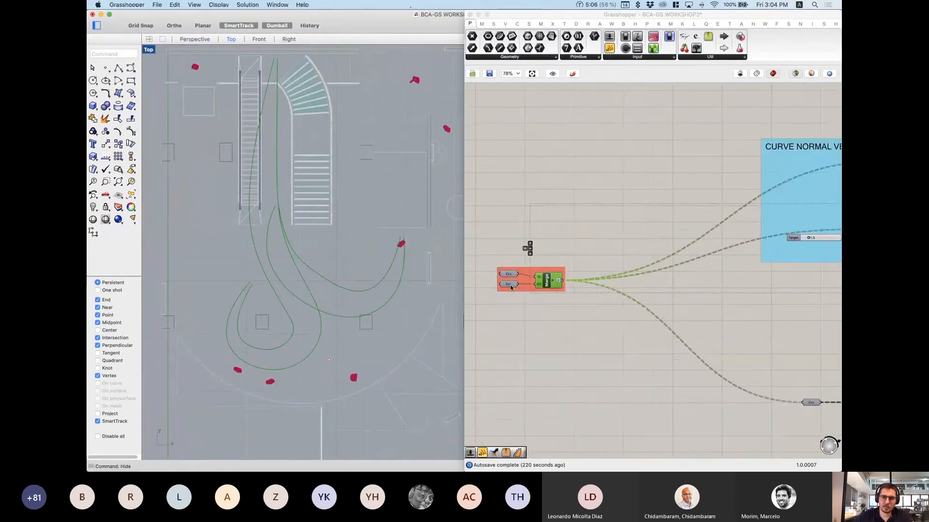
{"action": "scroll", "coordinate": [511, 286], "scroll_direction": "up", "scroll_amount": 2}
{"action": "key", "text": "Delete"}
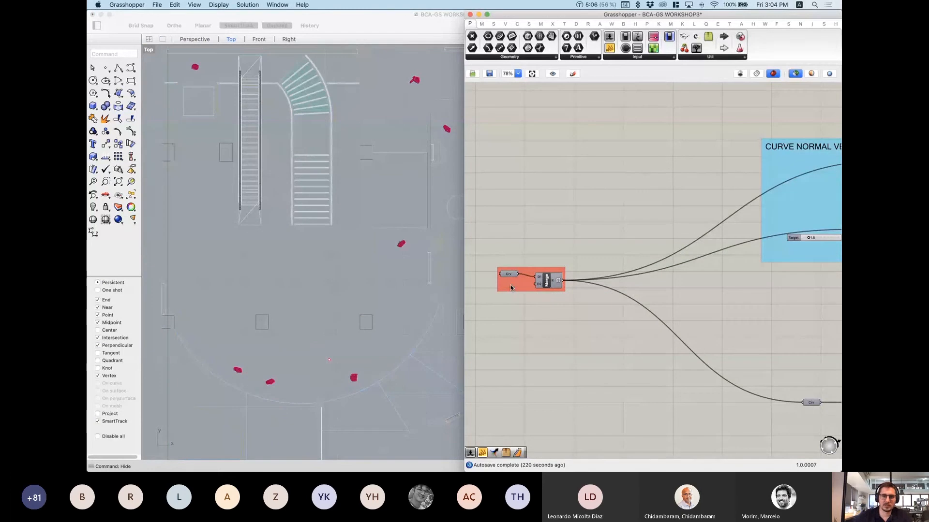
{"action": "left_click", "coordinate": [547, 285]}
{"action": "scroll", "coordinate": [648, 280], "scroll_direction": "down", "scroll_amount": 5}
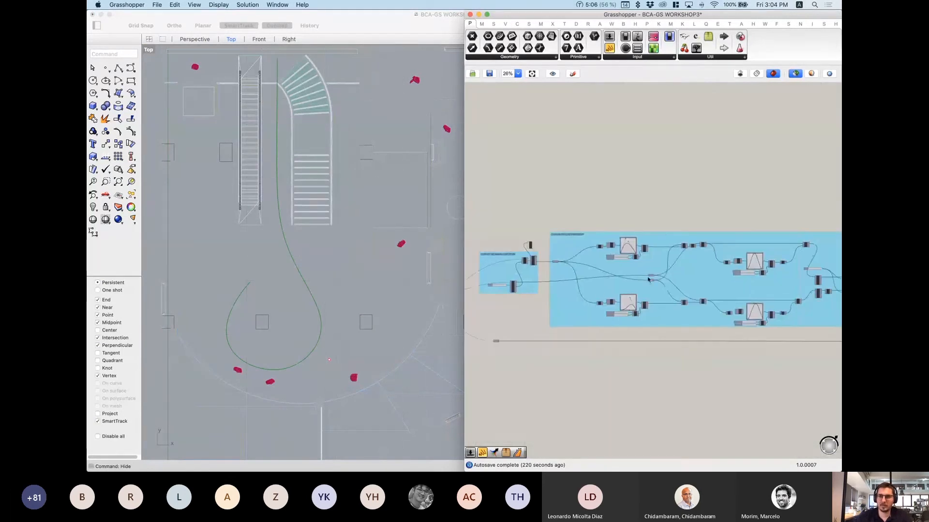
{"action": "scroll", "coordinate": [648, 279], "scroll_direction": "up", "scroll_amount": 2}
{"action": "scroll", "coordinate": [597, 293], "scroll_direction": "up", "scroll_amount": 4}
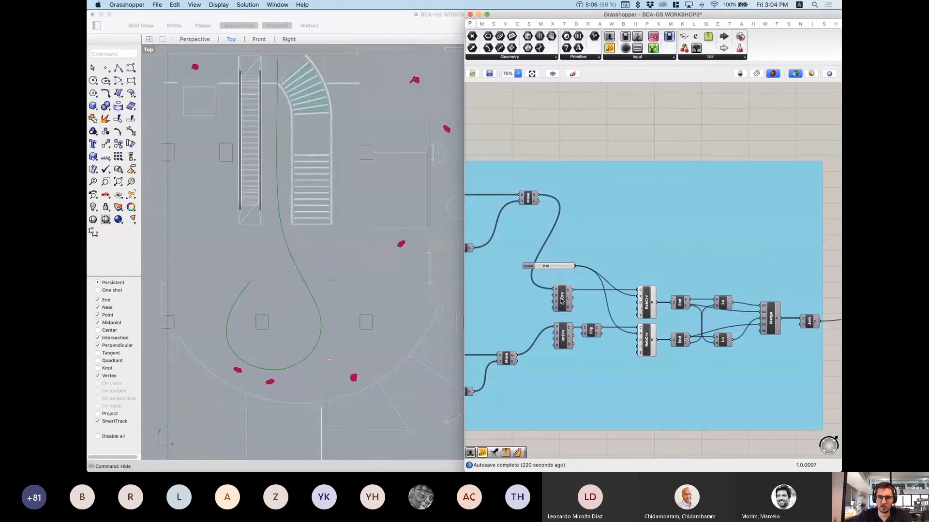
Step: Preview the IntCrv curve and pan the Top view along it to its upper end
{"action": "left_click", "coordinate": [561, 299]}
{"action": "right_click_drag", "start_coordinate": [250, 241], "coordinate": [307, 286]}
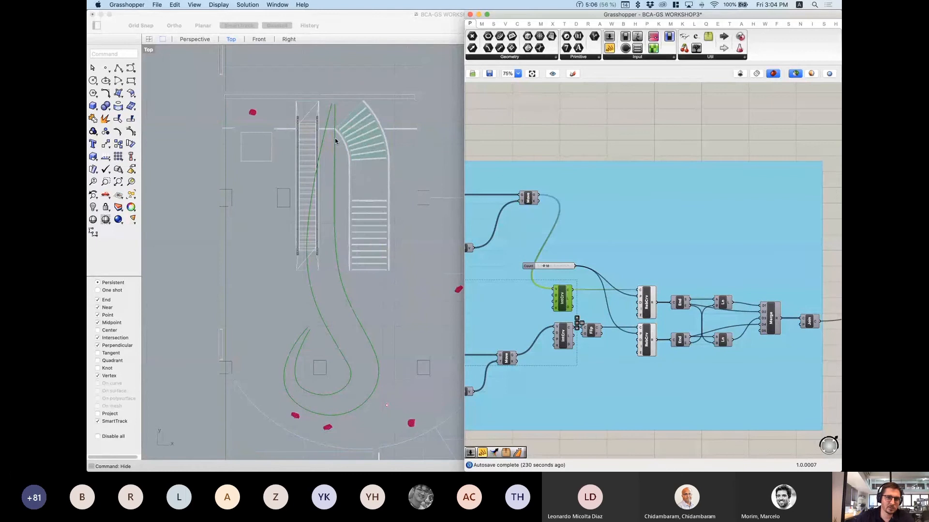
{"action": "right_click_drag", "start_coordinate": [341, 246], "coordinate": [358, 227]}
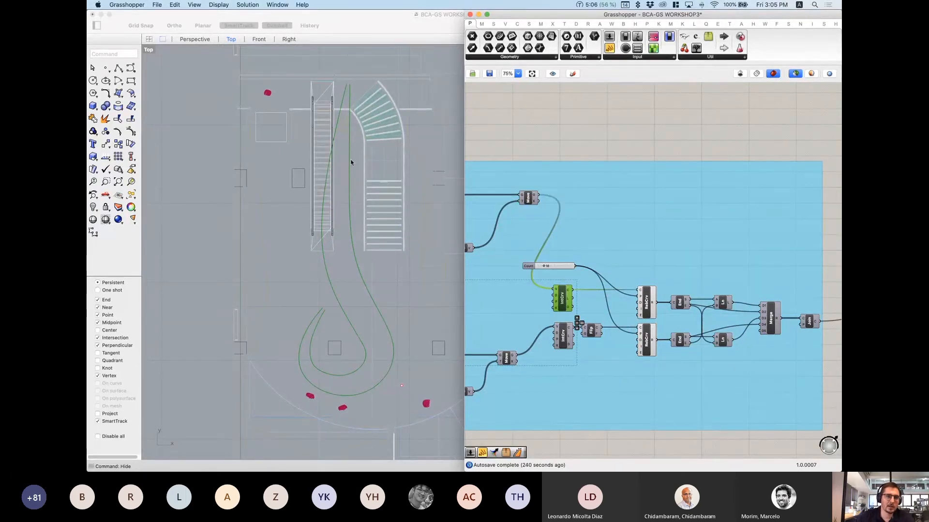
{"action": "right_click_drag", "start_coordinate": [355, 198], "coordinate": [351, 188]}
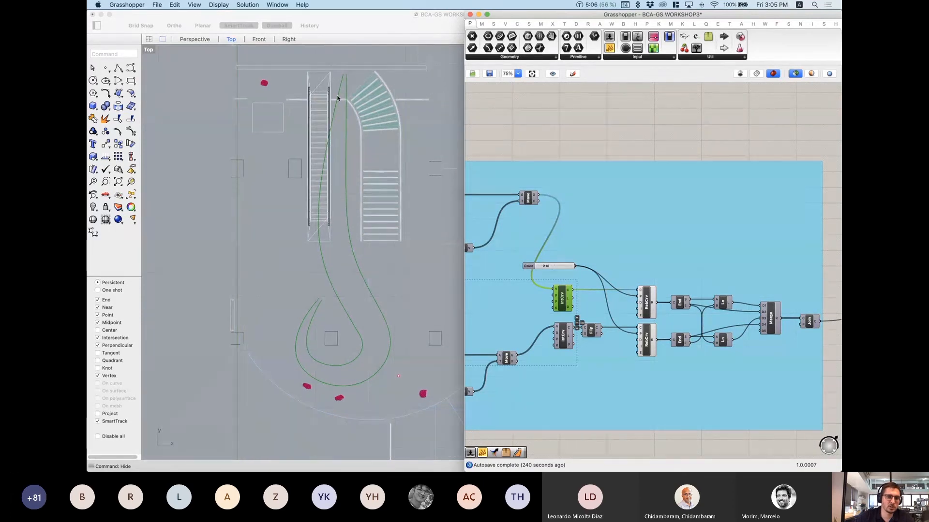
Step: Pan the Grasshopper canvas to center the upper Graph Mapper group
{"action": "right_click_drag", "start_coordinate": [611, 311], "coordinate": [745, 313]}
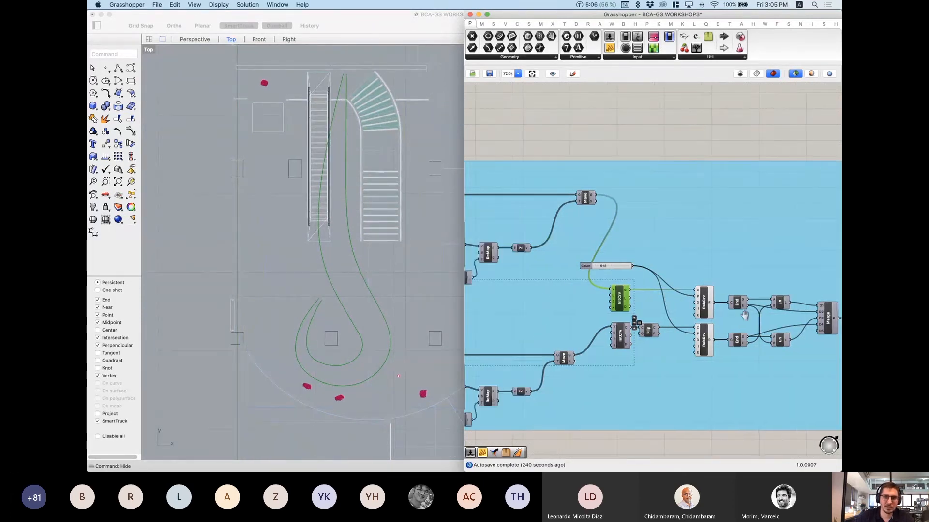
{"action": "right_click_drag", "start_coordinate": [566, 308], "coordinate": [823, 312]}
{"action": "right_click_drag", "start_coordinate": [634, 305], "coordinate": [783, 308]}
{"action": "right_click_drag", "start_coordinate": [624, 183], "coordinate": [672, 187]}
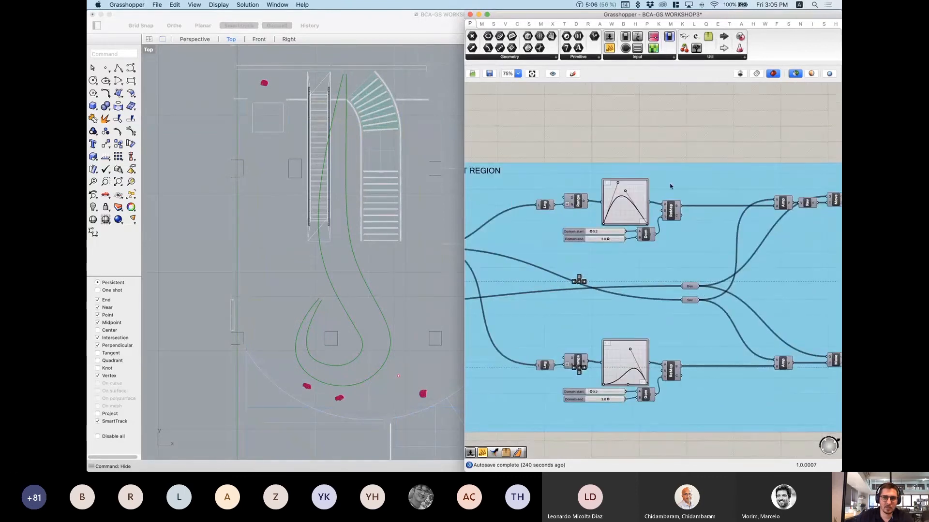
{"action": "scroll", "coordinate": [632, 195], "scroll_direction": "up", "scroll_amount": 5}
{"action": "scroll", "coordinate": [592, 233], "scroll_direction": "up", "scroll_amount": 5}
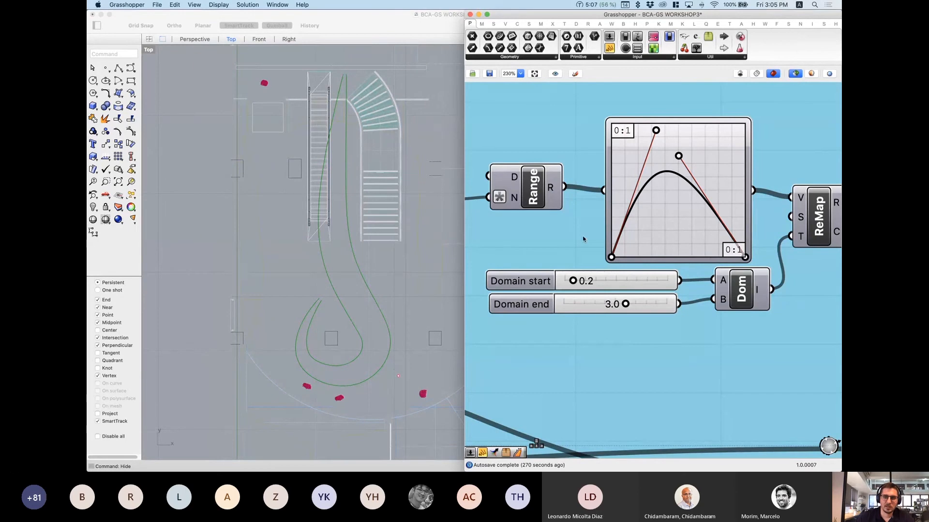
{"action": "scroll", "coordinate": [583, 240], "scroll_direction": "down", "scroll_amount": 4}
{"action": "right_click_drag", "start_coordinate": [542, 202], "coordinate": [637, 139]}
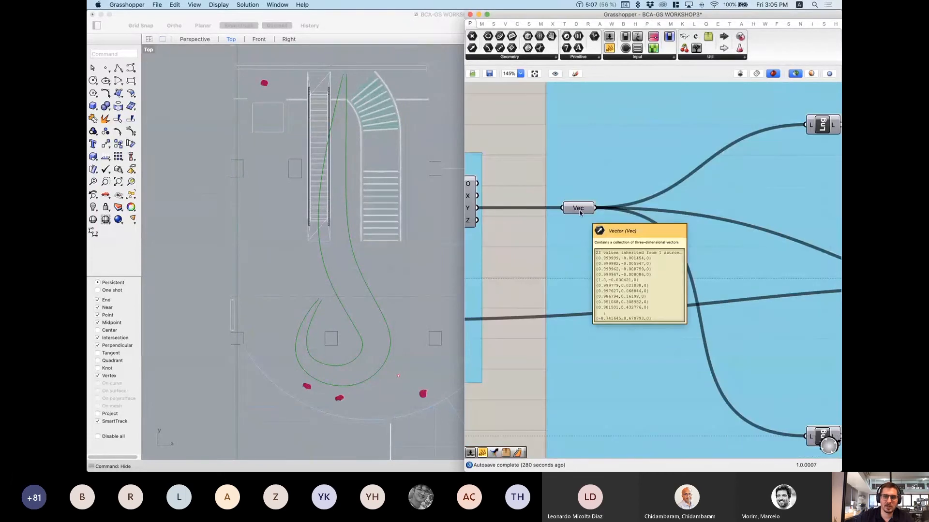
{"action": "mouse_move", "coordinate": [580, 212]}
{"action": "right_click_drag", "start_coordinate": [648, 192], "coordinate": [442, 238]}
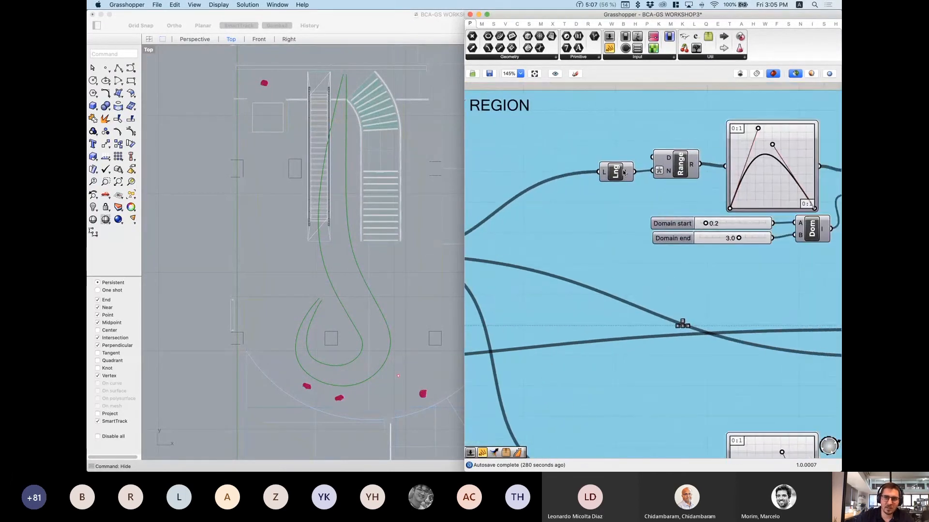
{"action": "scroll", "coordinate": [624, 172], "scroll_direction": "up", "scroll_amount": 5}
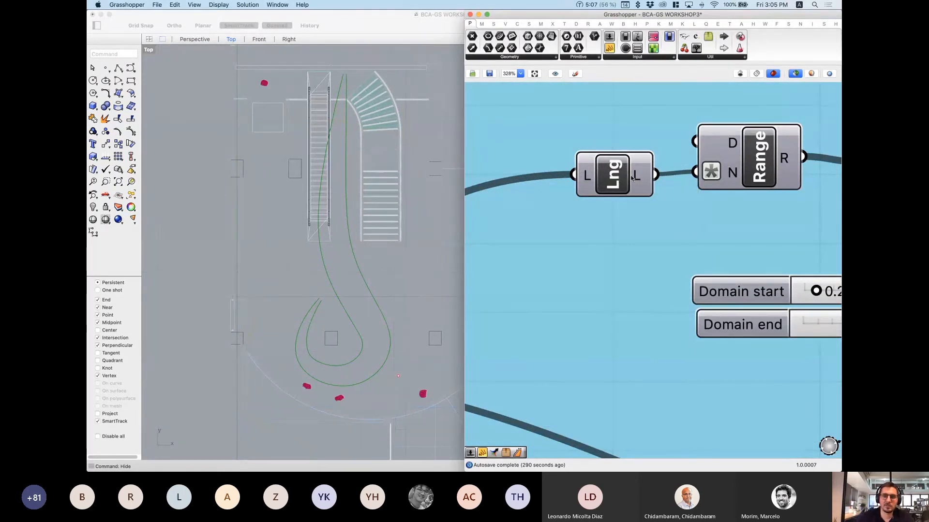
{"action": "mouse_move", "coordinate": [637, 177]}
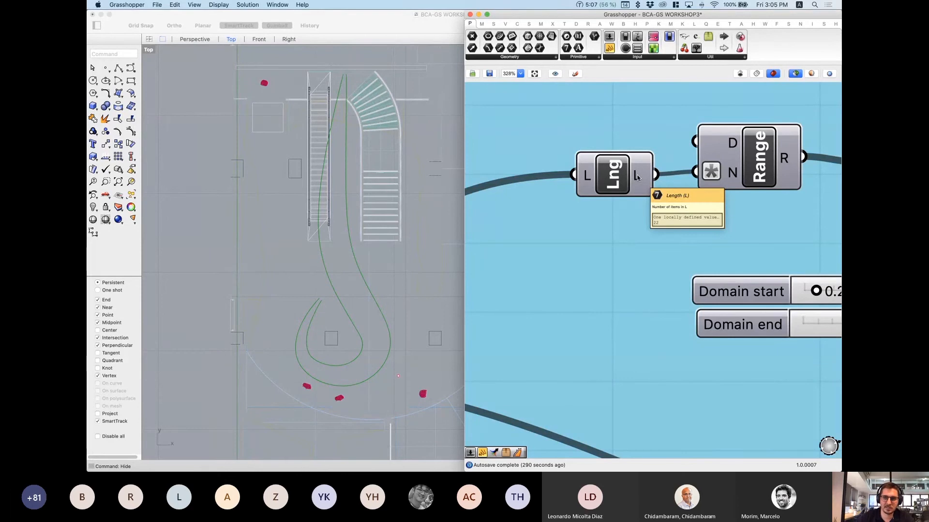
{"action": "scroll", "coordinate": [736, 203], "scroll_direction": "down", "scroll_amount": 2}
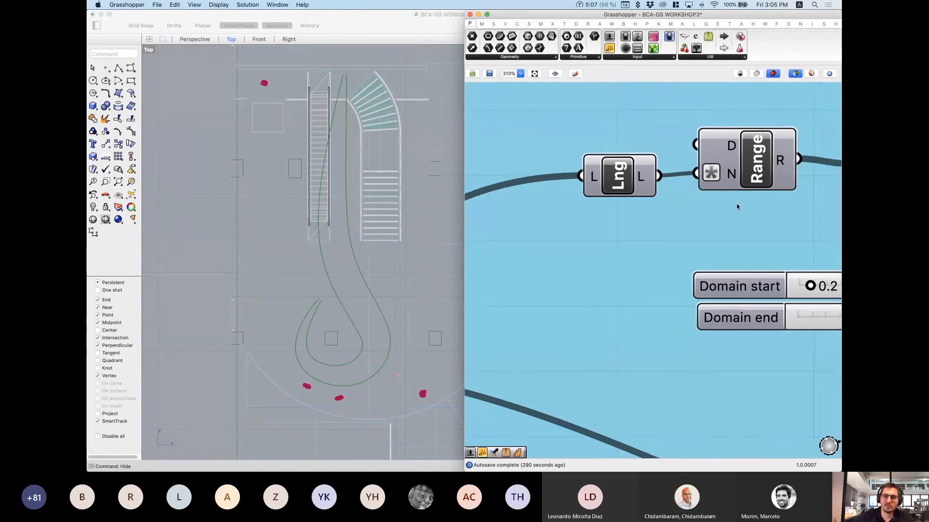
{"action": "right_click_drag", "start_coordinate": [723, 173], "coordinate": [583, 190]}
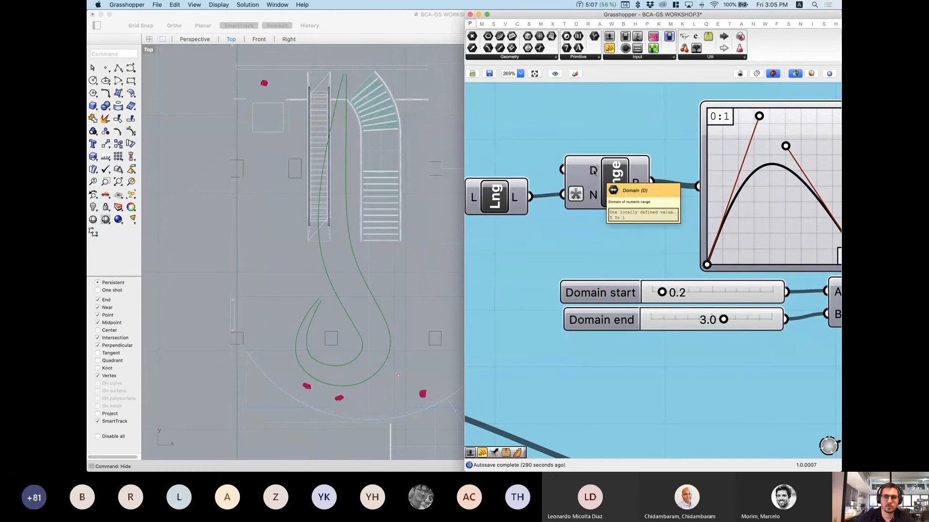
Step: Apply the expression X-1 to the Range component's N (steps) input
{"action": "right_click", "coordinate": [594, 198]}
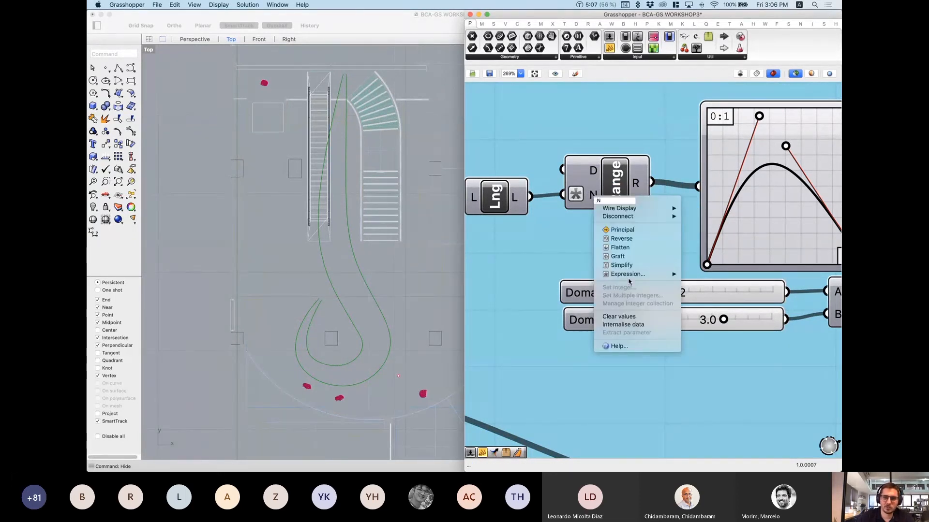
{"action": "left_click", "coordinate": [698, 271]}
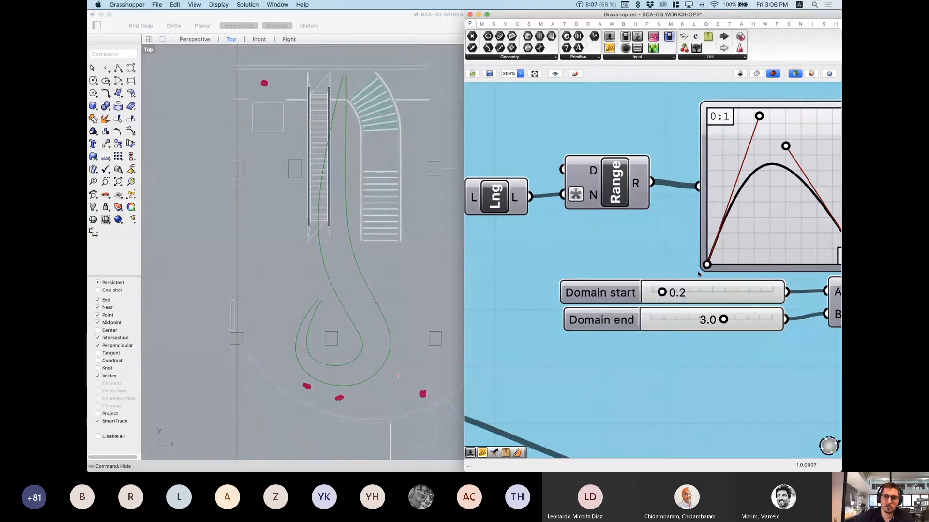
{"action": "left_click_drag", "start_coordinate": [649, 202], "coordinate": [607, 172]}
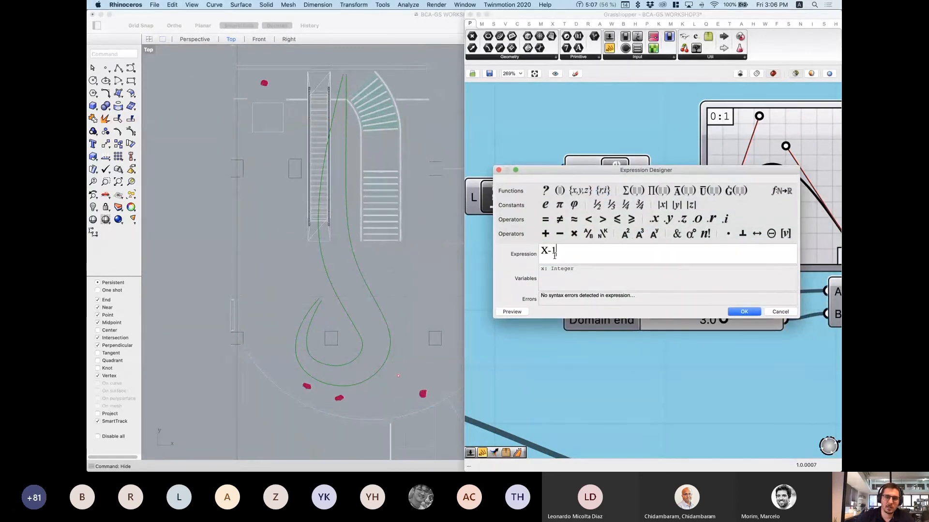
{"action": "left_click_drag", "start_coordinate": [556, 253], "coordinate": [542, 251]}
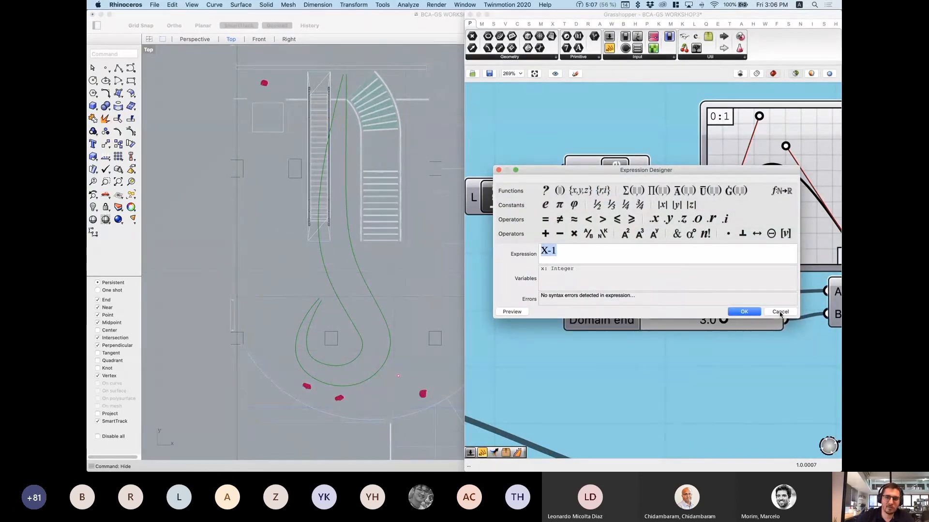
{"action": "left_click", "coordinate": [744, 312]}
{"action": "scroll", "coordinate": [653, 233], "scroll_direction": "down", "scroll_amount": 4}
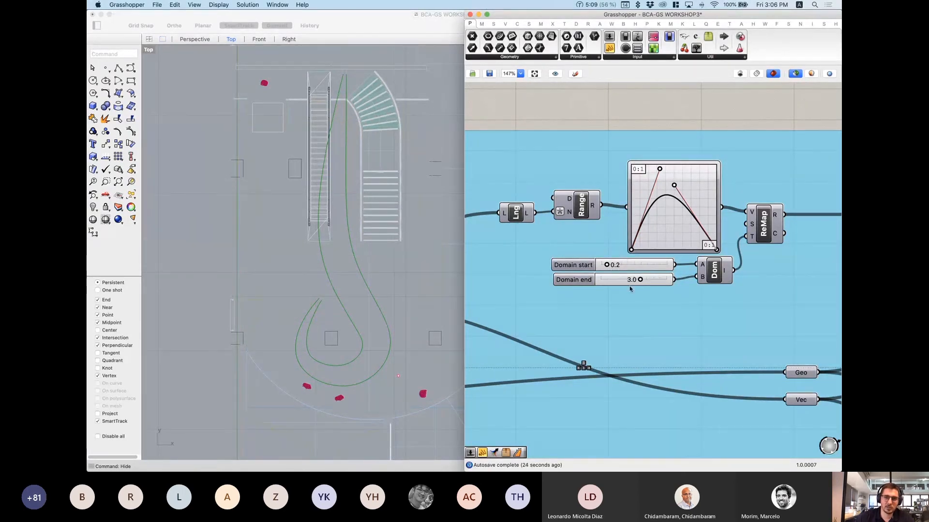
Step: Add a Panel wired to ReMap's R output and stretch it to list all 22 values
{"action": "right_click_drag", "start_coordinate": [679, 191], "coordinate": [617, 179]}
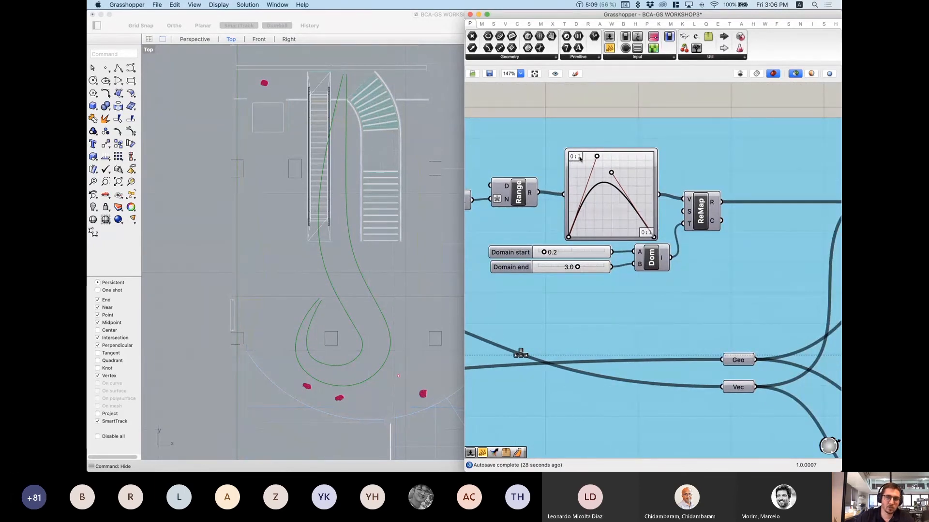
{"action": "left_click", "coordinate": [707, 216]}
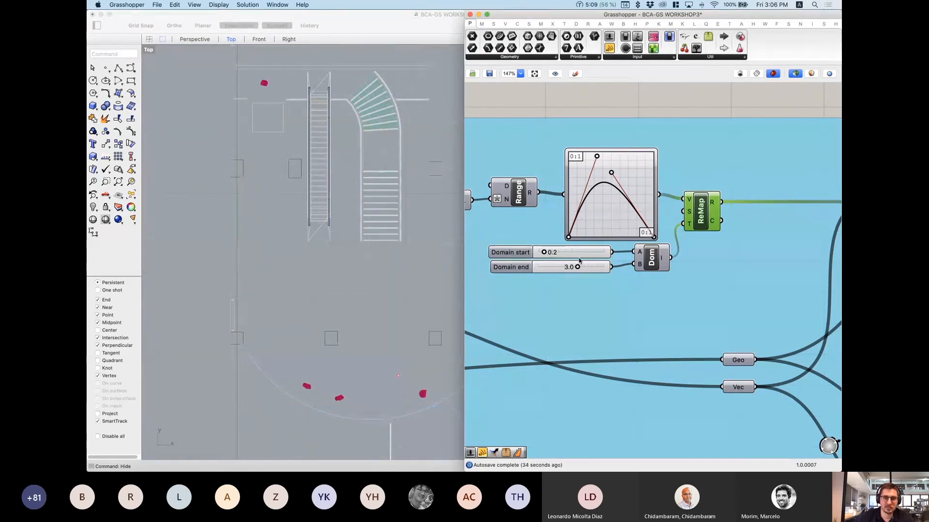
{"action": "scroll", "coordinate": [589, 261], "scroll_direction": "down", "scroll_amount": 3}
{"action": "scroll", "coordinate": [671, 226], "scroll_direction": "up", "scroll_amount": 6}
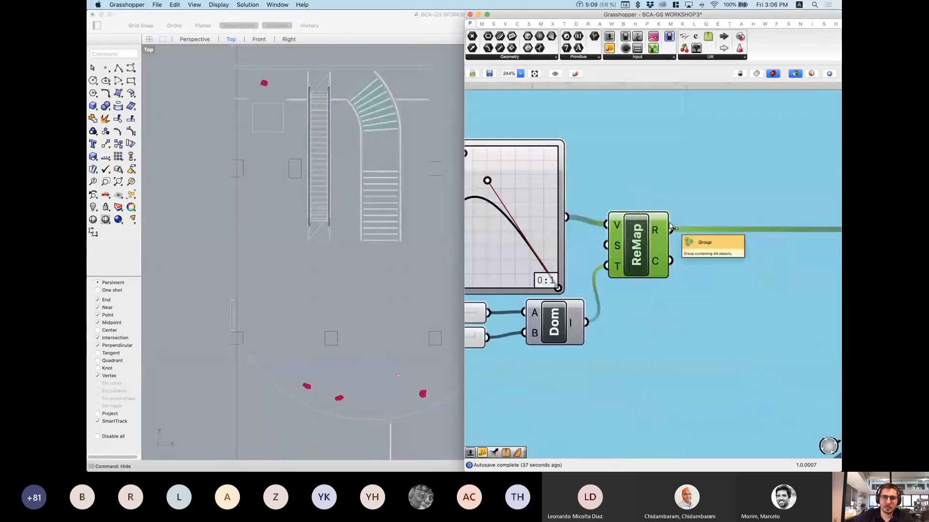
{"action": "scroll", "coordinate": [670, 227], "scroll_direction": "down", "scroll_amount": 5}
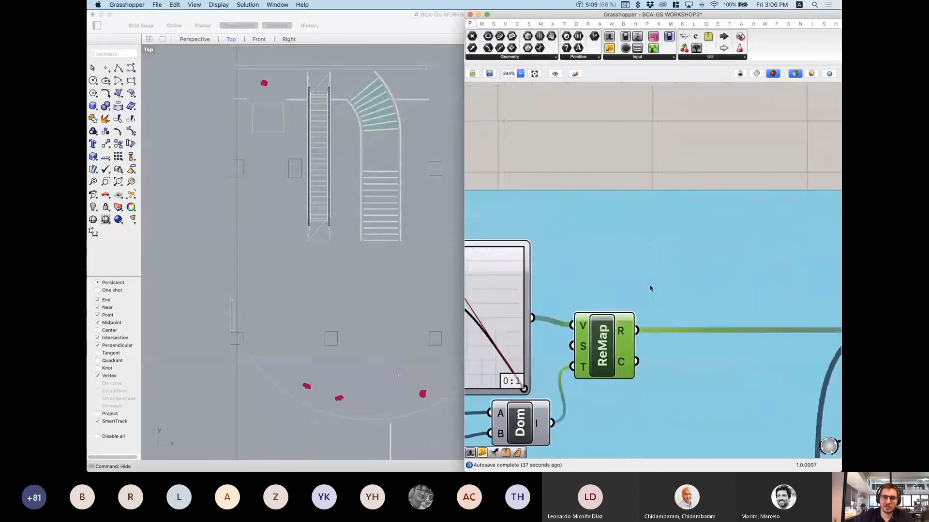
{"action": "double_click", "coordinate": [705, 175]}
{"action": "type", "text": "panel"}
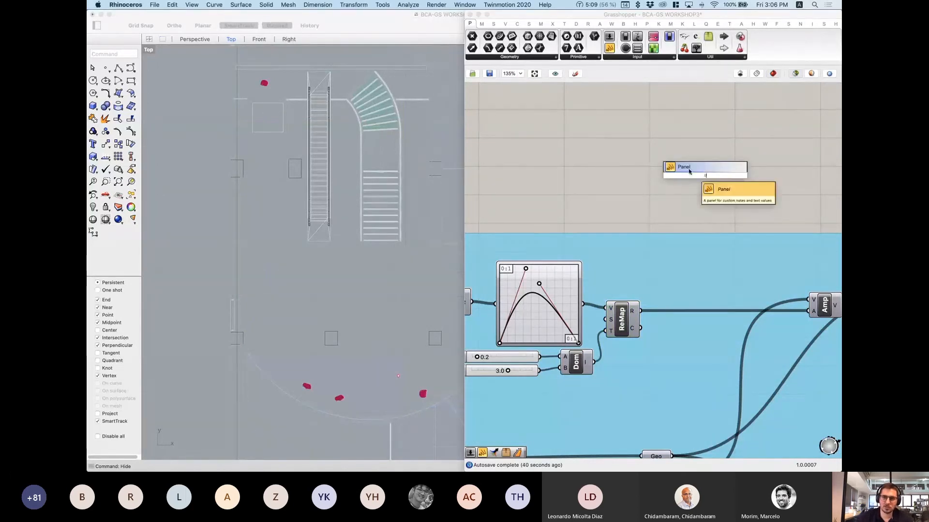
{"action": "left_click", "coordinate": [689, 172]}
{"action": "left_click_drag", "start_coordinate": [640, 311], "coordinate": [659, 176]}
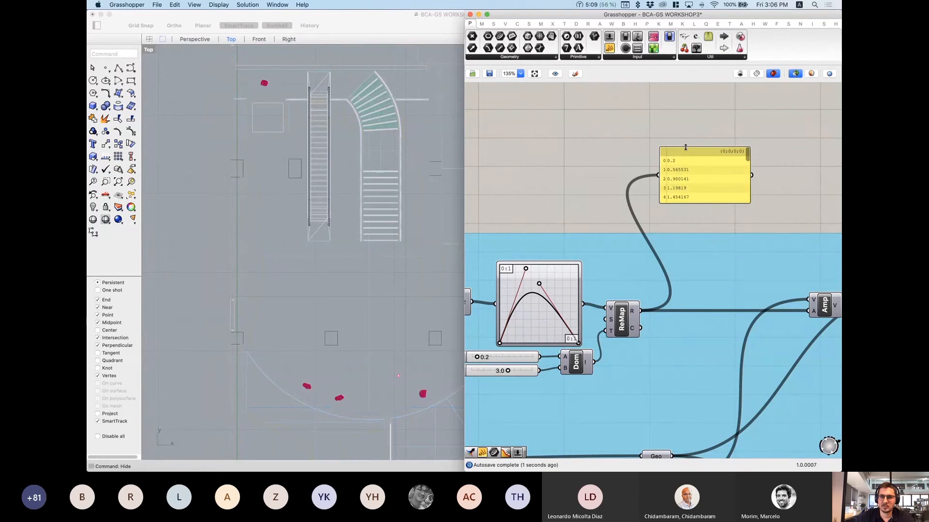
{"action": "left_click_drag", "start_coordinate": [685, 147], "coordinate": [685, 97]}
{"action": "left_click_drag", "start_coordinate": [700, 204], "coordinate": [700, 359]}
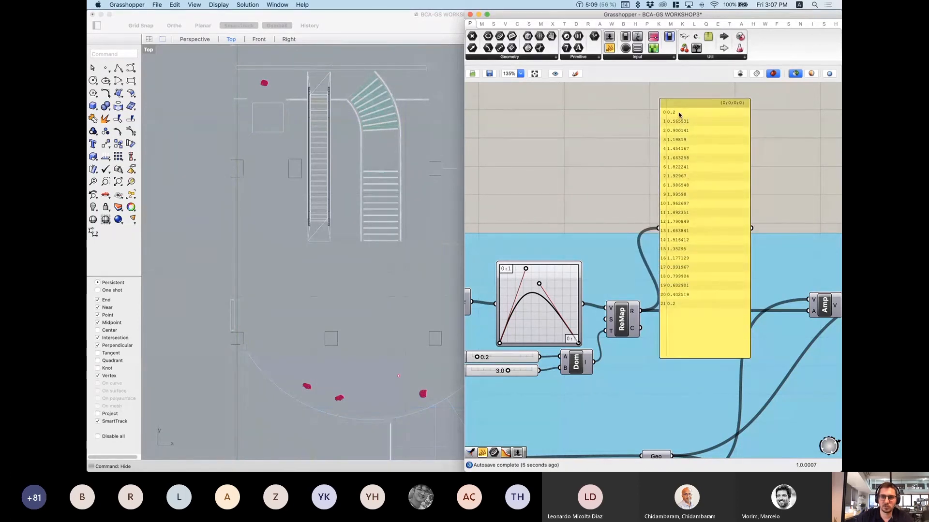
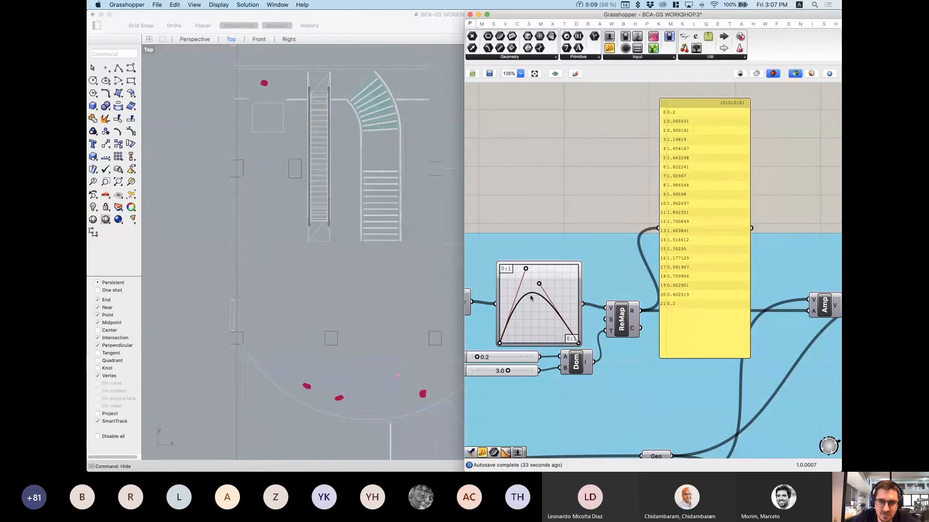
Step: Drag the Graph Mapper grips into a taller bell peaking at the top, updating the 22 remapped values
{"action": "left_click_drag", "start_coordinate": [539, 285], "coordinate": [537, 232]}
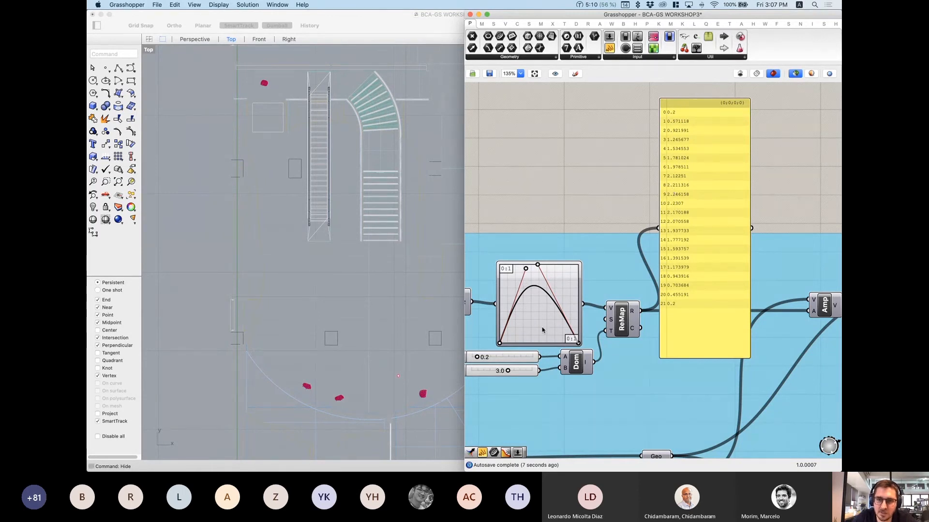
{"action": "left_click_drag", "start_coordinate": [499, 345], "coordinate": [499, 321]}
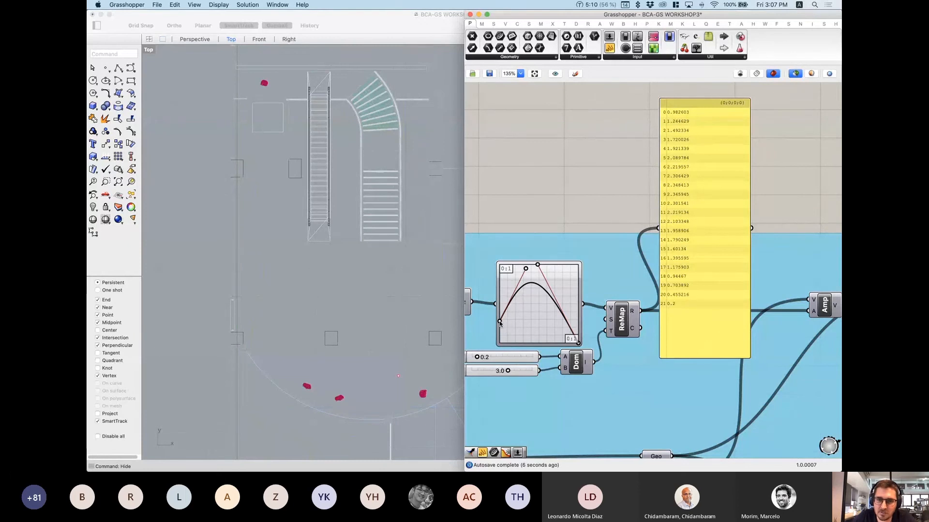
{"action": "left_click_drag", "start_coordinate": [499, 344], "coordinate": [498, 345]}
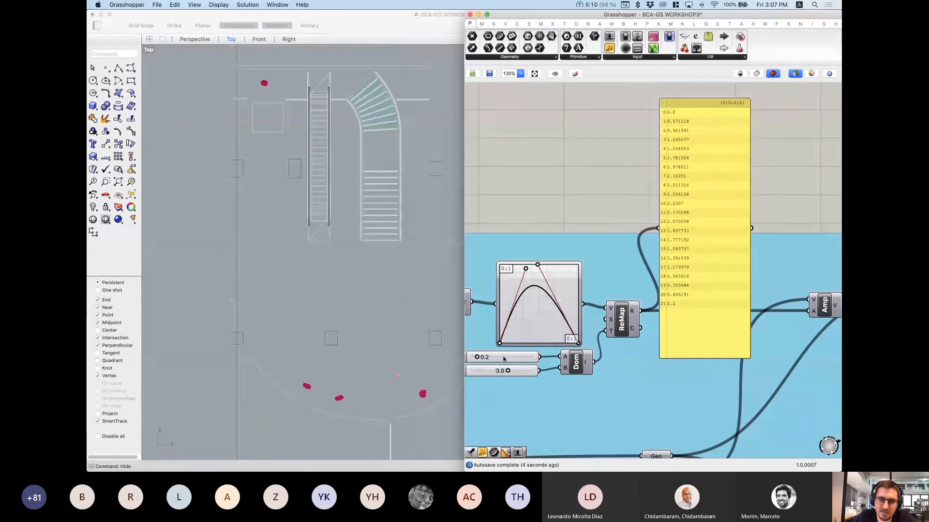
{"action": "left_click_drag", "start_coordinate": [499, 343], "coordinate": [477, 334]}
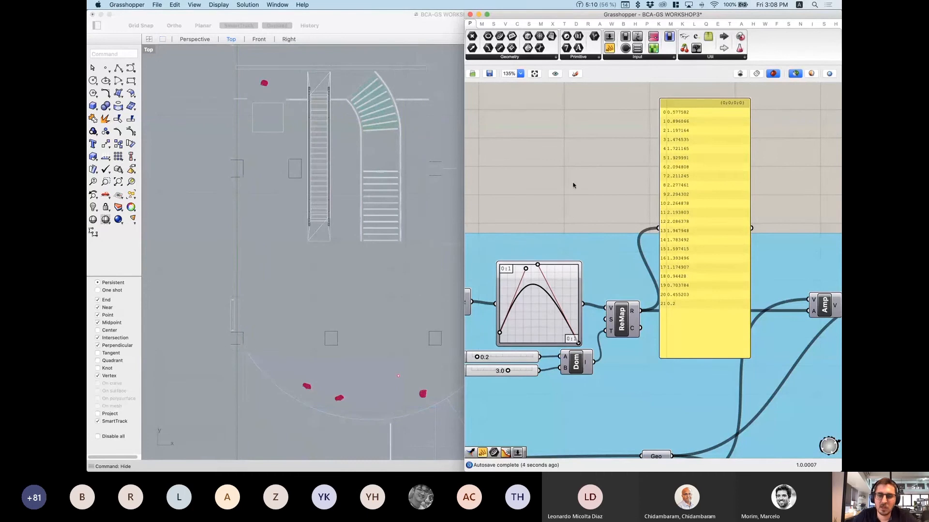
Step: Reposition the value panel up and to the right on the canvas
{"action": "scroll", "coordinate": [629, 203], "scroll_direction": "down", "scroll_amount": 5}
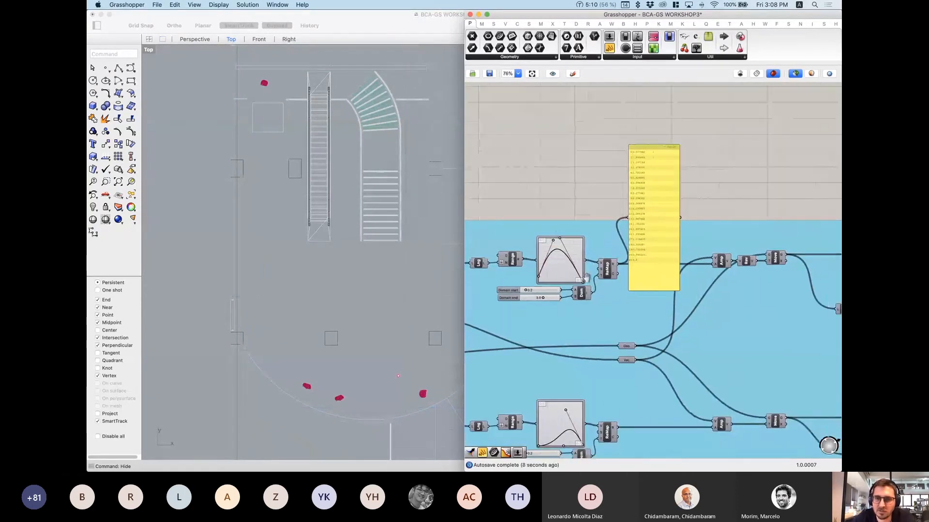
{"action": "scroll", "coordinate": [621, 218], "scroll_direction": "up", "scroll_amount": 1}
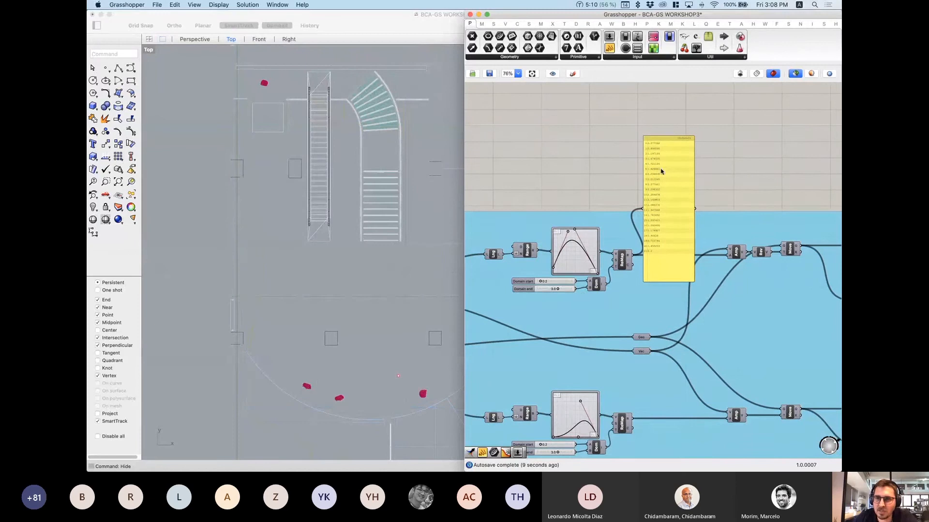
{"action": "scroll", "coordinate": [662, 170], "scroll_direction": "up", "scroll_amount": 3}
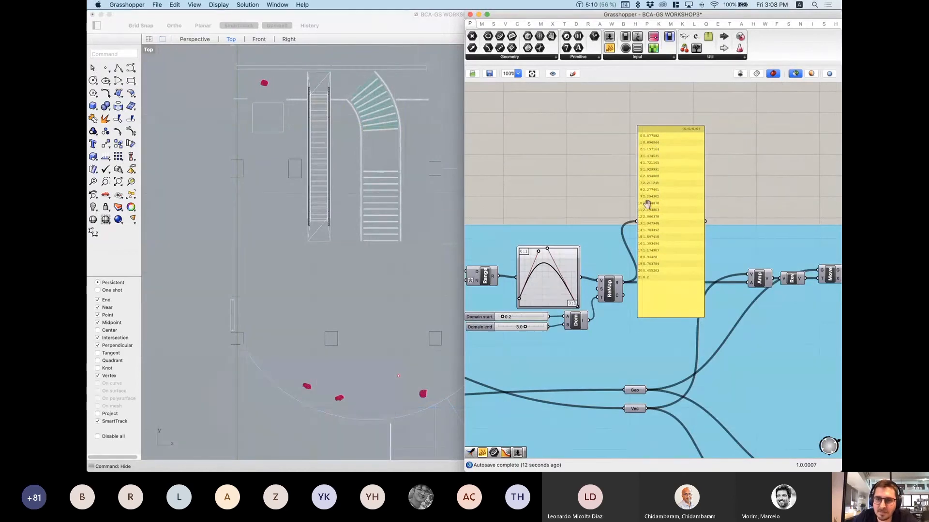
{"action": "right_click_drag", "start_coordinate": [648, 205], "coordinate": [635, 256]}
{"action": "left_click_drag", "start_coordinate": [661, 249], "coordinate": [694, 153]}
{"action": "left_click_drag", "start_coordinate": [669, 212], "coordinate": [669, 211]}
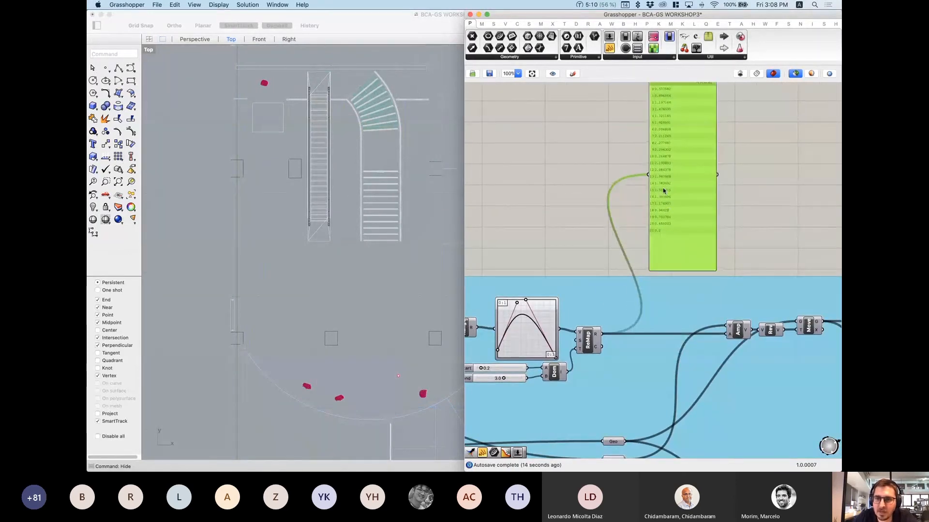
Step: Select the Amp component and turn on preview so the red grid and curves appear
{"action": "right_click_drag", "start_coordinate": [745, 339], "coordinate": [697, 298]}
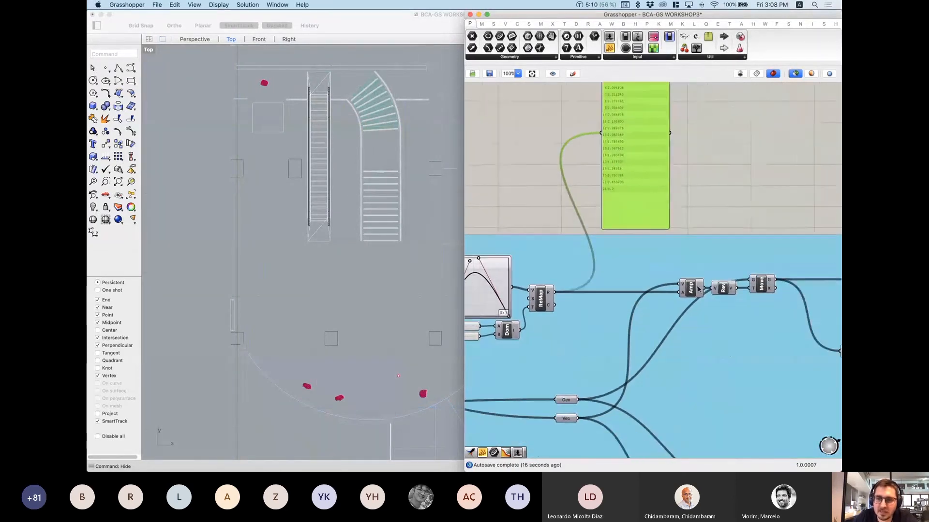
{"action": "scroll", "coordinate": [698, 297], "scroll_direction": "up", "scroll_amount": 3}
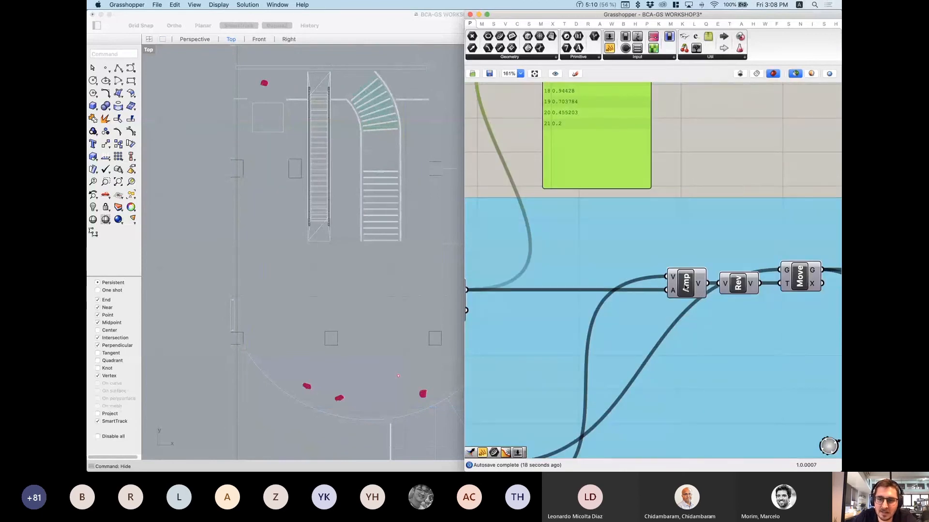
{"action": "left_click", "coordinate": [687, 291]}
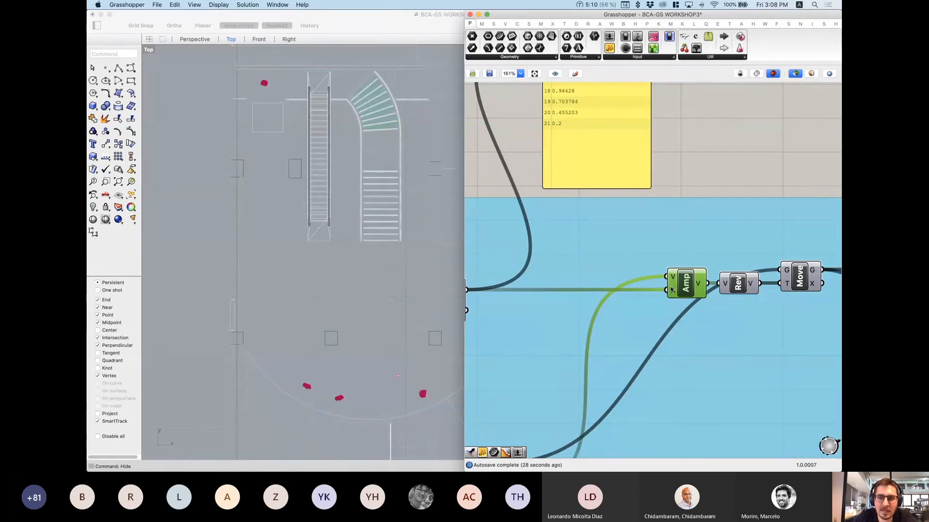
{"action": "mouse_move", "coordinate": [674, 294]}
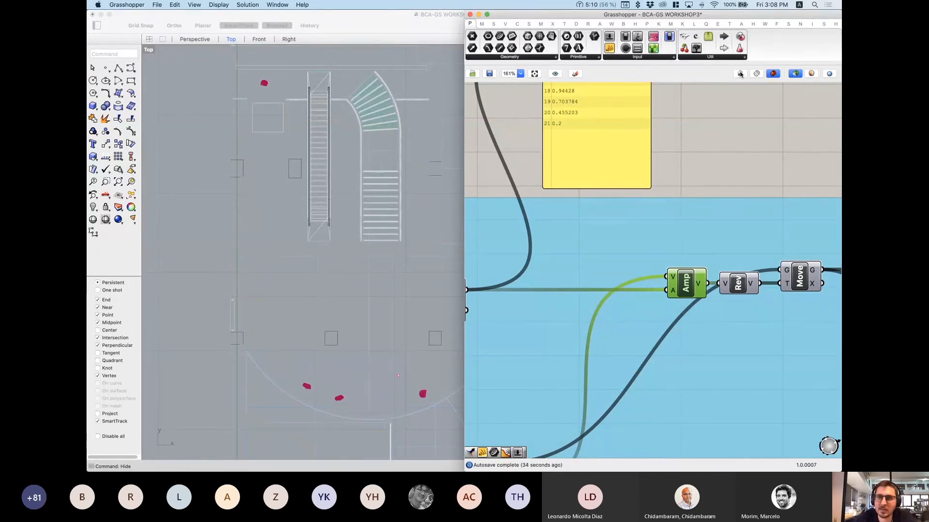
{"action": "left_click", "coordinate": [796, 74]}
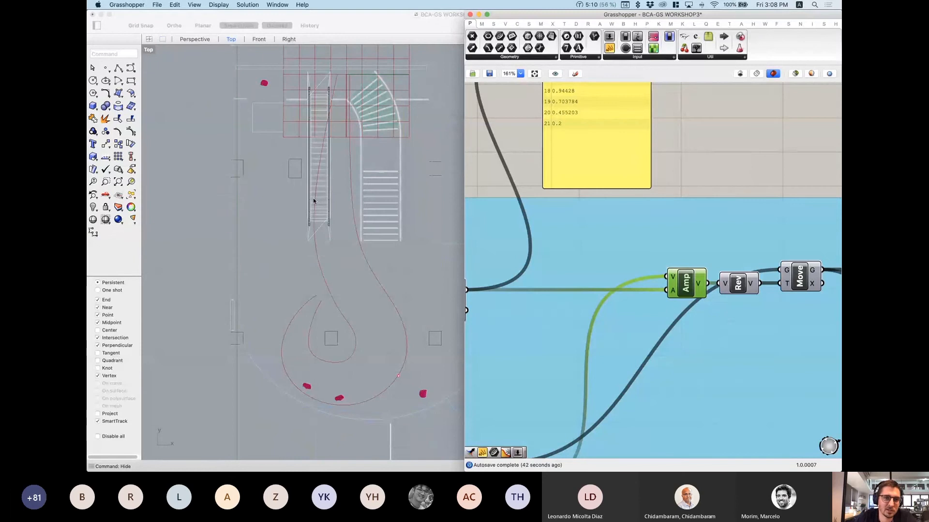
Step: Pan across the value panel and CURVE OFFSET REGION group toward the graph mappers
{"action": "scroll", "coordinate": [568, 225], "scroll_direction": "down", "scroll_amount": 1}
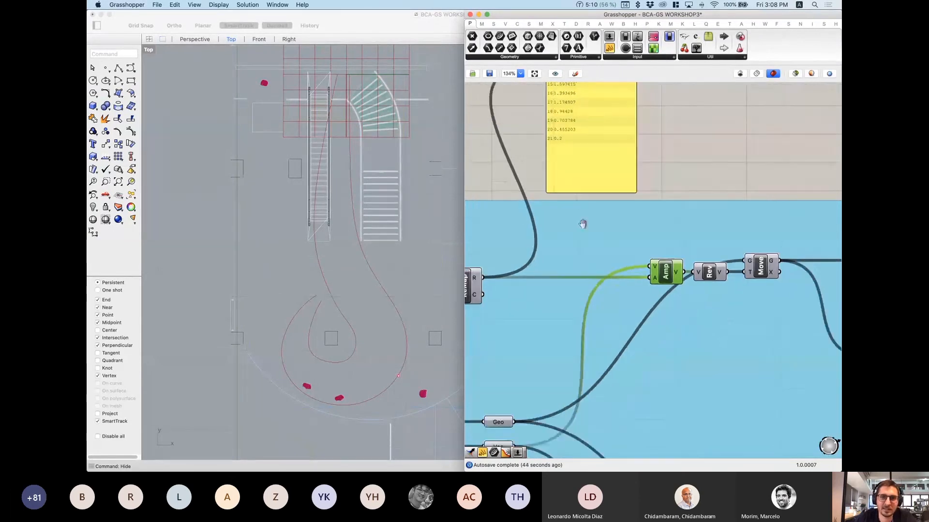
{"action": "right_click_drag", "start_coordinate": [576, 151], "coordinate": [582, 279]}
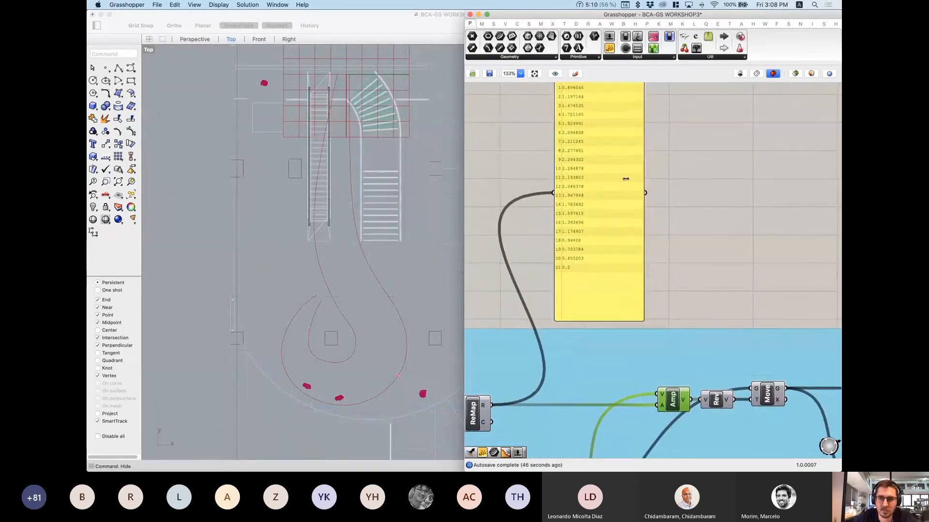
{"action": "scroll", "coordinate": [623, 181], "scroll_direction": "down", "scroll_amount": 6}
{"action": "right_click_drag", "start_coordinate": [531, 292], "coordinate": [648, 269]}
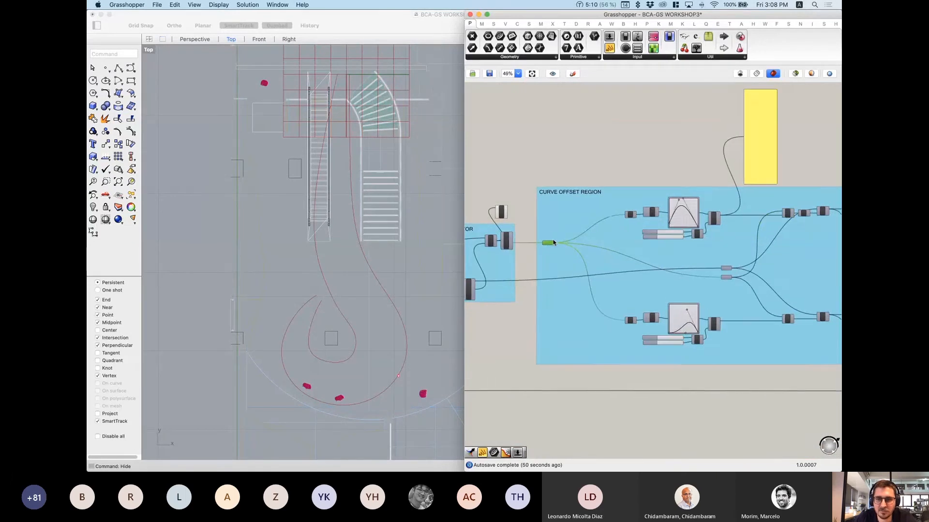
{"action": "scroll", "coordinate": [549, 251], "scroll_direction": "up", "scroll_amount": 4}
{"action": "right_click_drag", "start_coordinate": [834, 288], "coordinate": [631, 260]}
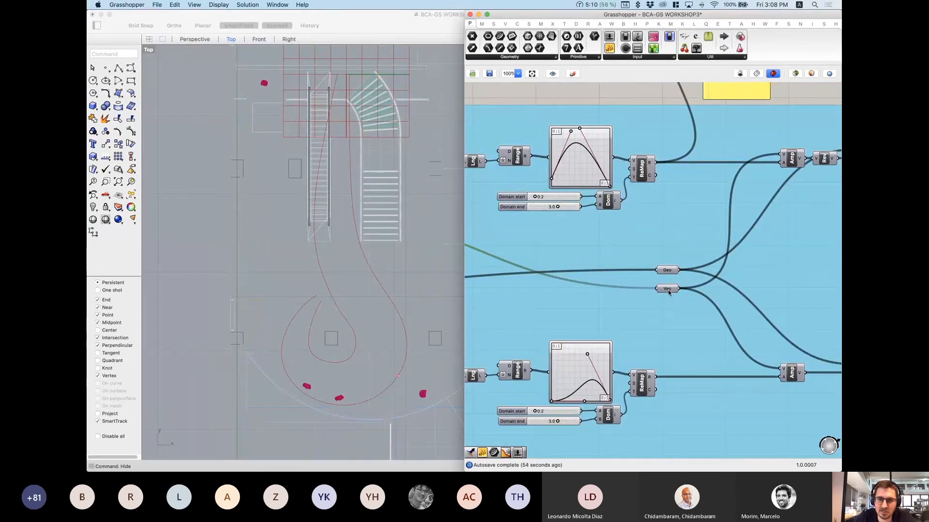
{"action": "right_click_drag", "start_coordinate": [571, 255], "coordinate": [635, 242]}
{"action": "right_click_drag", "start_coordinate": [507, 239], "coordinate": [618, 233]}
{"action": "scroll", "coordinate": [518, 191], "scroll_direction": "up", "scroll_amount": 3}
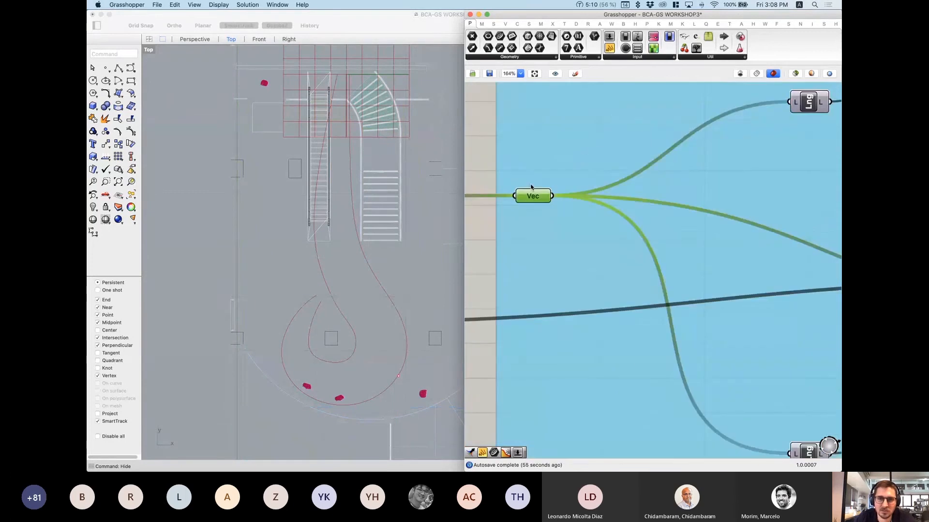
{"action": "scroll", "coordinate": [604, 215], "scroll_direction": "down", "scroll_amount": 3}
Step: Center the canvas on the Geo and Vec parameters and select Vec
{"action": "right_click_drag", "start_coordinate": [718, 247], "coordinate": [676, 247]}
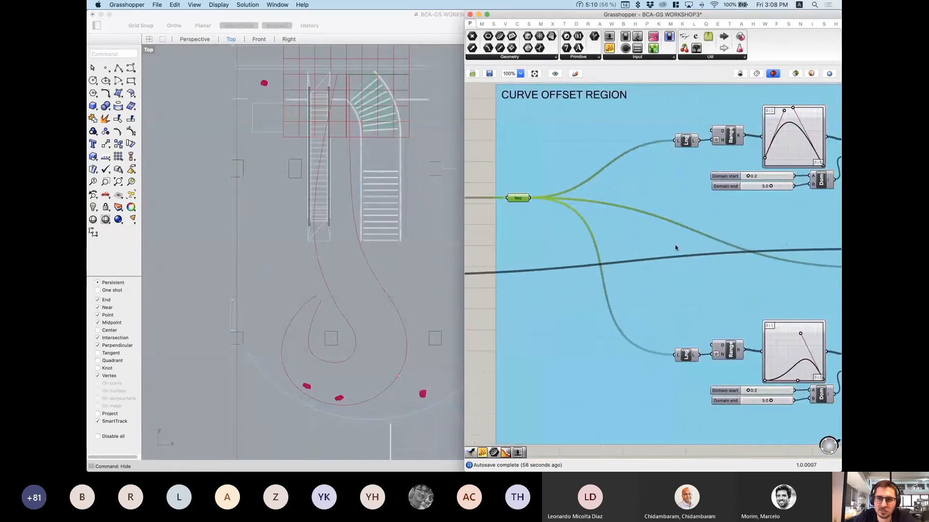
{"action": "right_click_drag", "start_coordinate": [735, 268], "coordinate": [525, 256]}
{"action": "scroll", "coordinate": [685, 247], "scroll_direction": "up", "scroll_amount": 3}
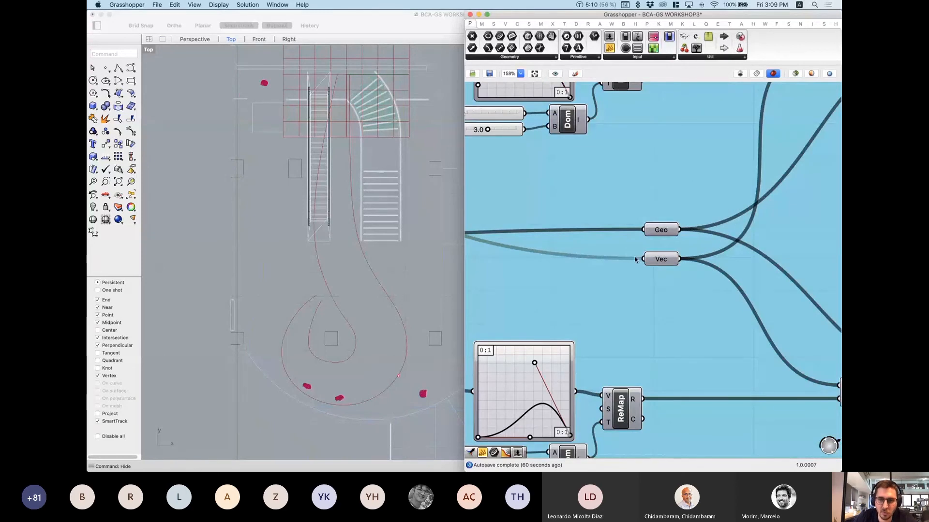
{"action": "right_click_drag", "start_coordinate": [653, 279], "coordinate": [547, 314]}
{"action": "scroll", "coordinate": [548, 312], "scroll_direction": "down", "scroll_amount": 1}
{"action": "left_click", "coordinate": [552, 296]}
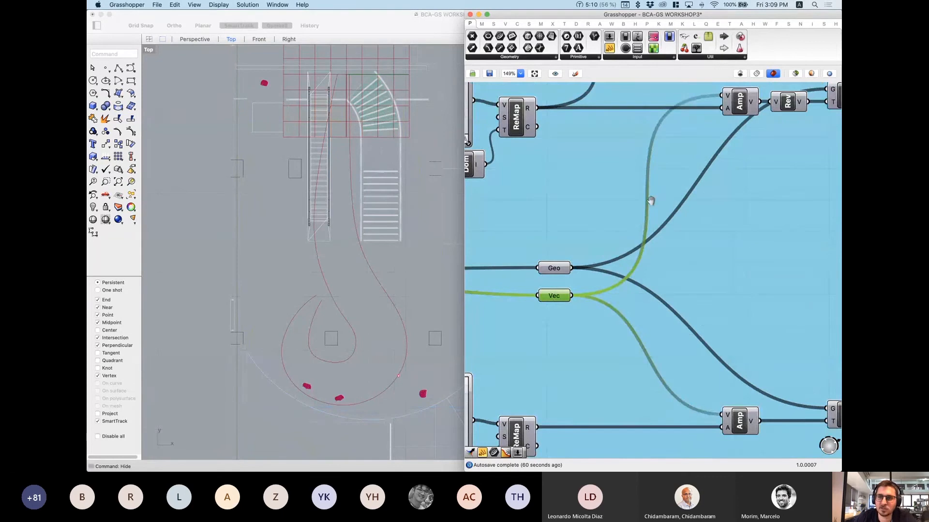
Step: Bring the Amp, Rev and Move components into view and select Amp
{"action": "right_click_drag", "start_coordinate": [720, 129], "coordinate": [629, 198]}
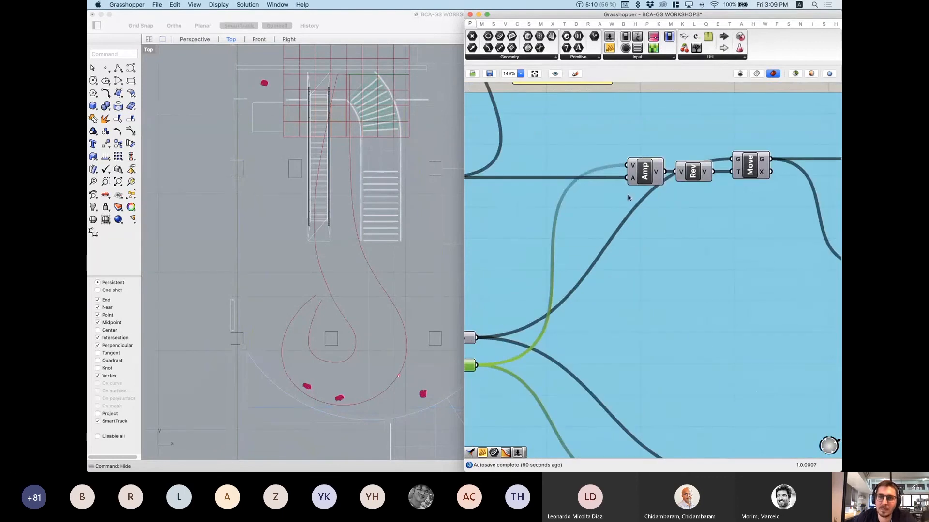
{"action": "left_click", "coordinate": [646, 169]}
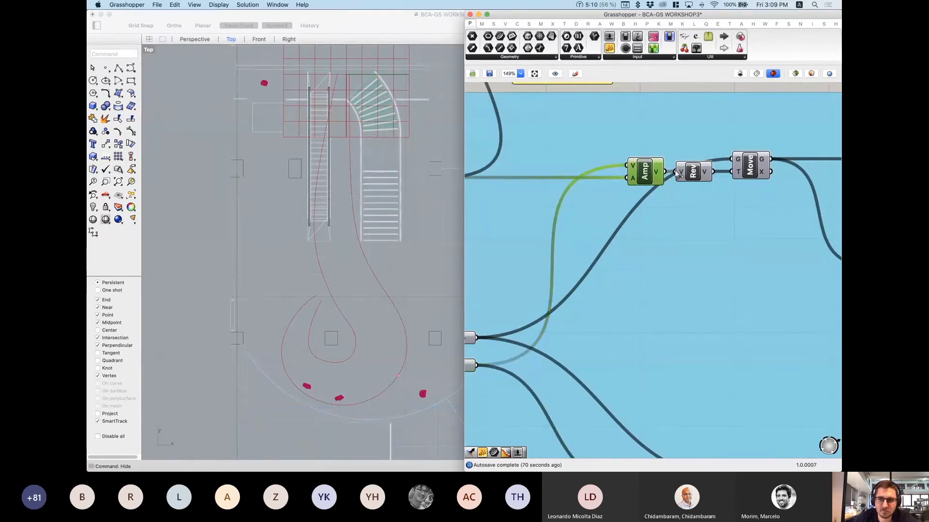
{"action": "mouse_move", "coordinate": [658, 174]}
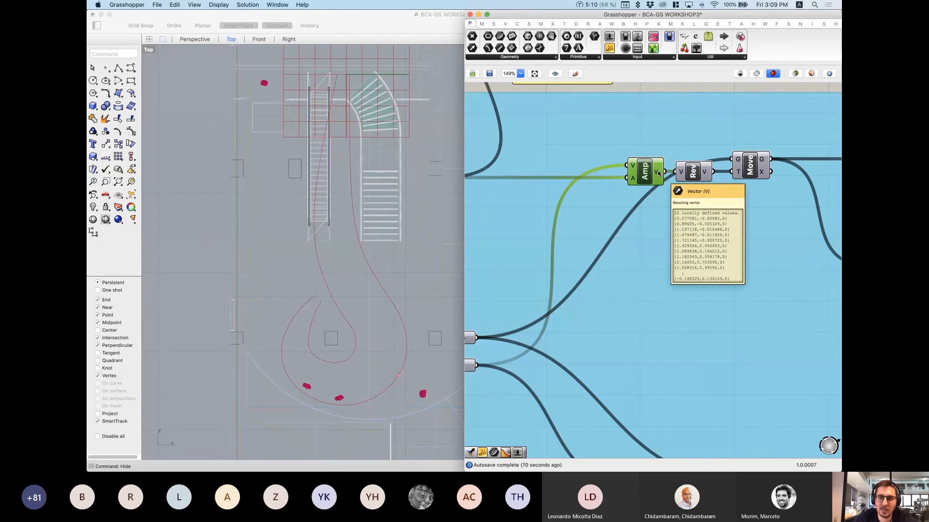
{"action": "right_click_drag", "start_coordinate": [659, 174], "coordinate": [654, 246]}
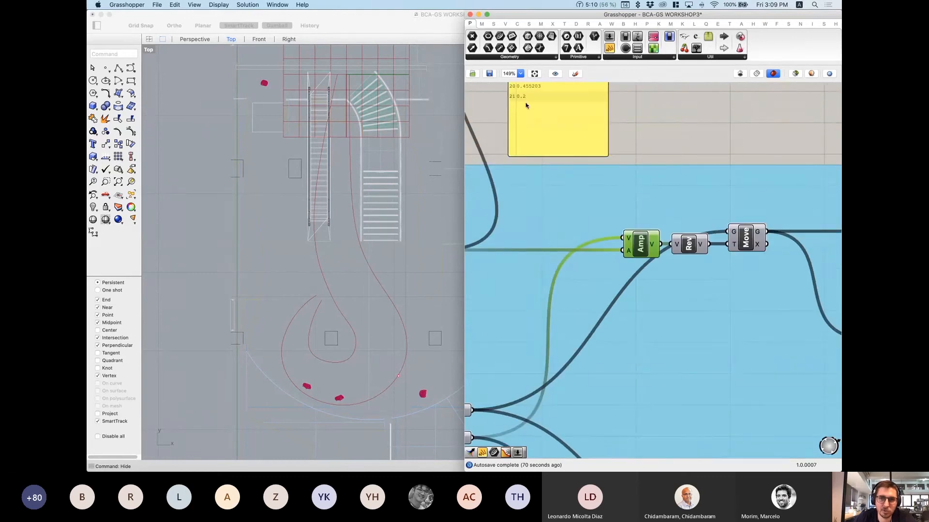
Step: Select Move and preview only its geometry, then show all preview geometry again
{"action": "right_click_drag", "start_coordinate": [786, 246], "coordinate": [688, 221]}
{"action": "left_click", "coordinate": [652, 214]}
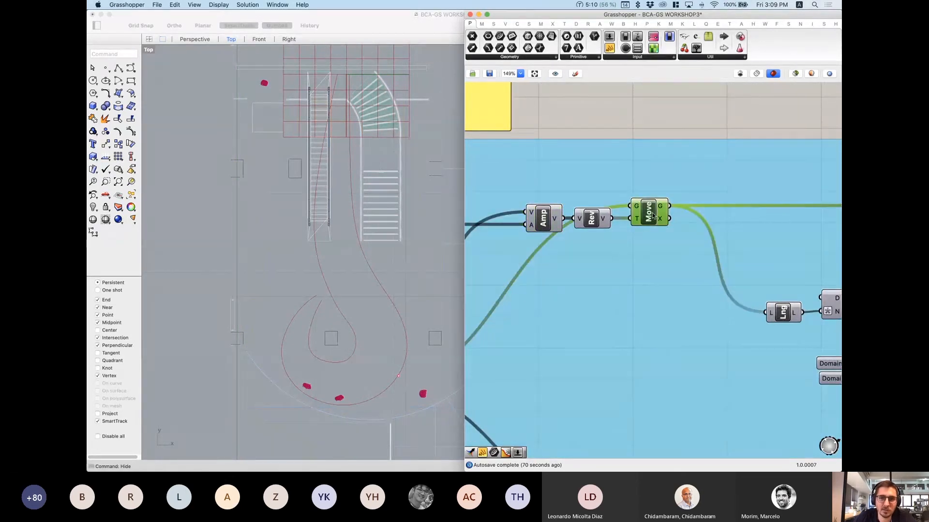
{"action": "left_click", "coordinate": [795, 73]}
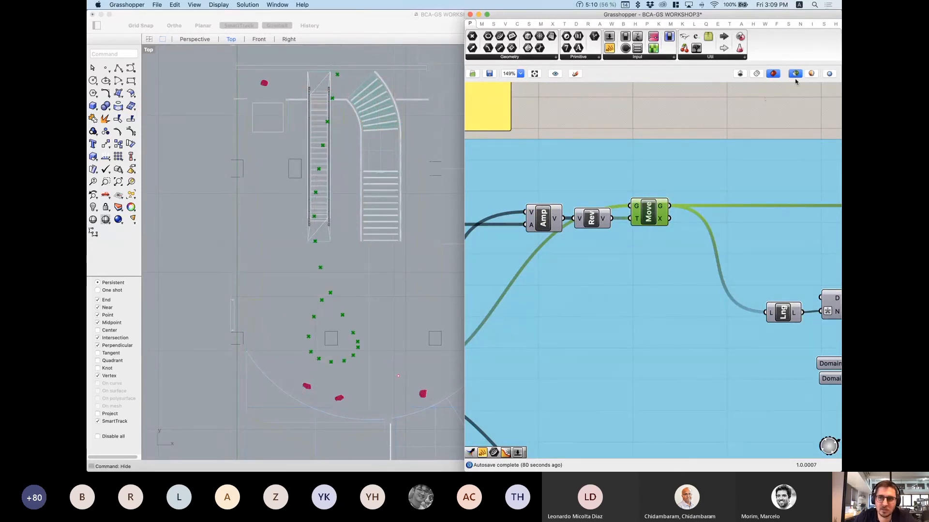
{"action": "left_click", "coordinate": [795, 74]}
Step: Reframe the canvas from the Move component back to the upstream graph mappers and Geo/Vec
{"action": "scroll", "coordinate": [682, 214], "scroll_direction": "down", "scroll_amount": 1}
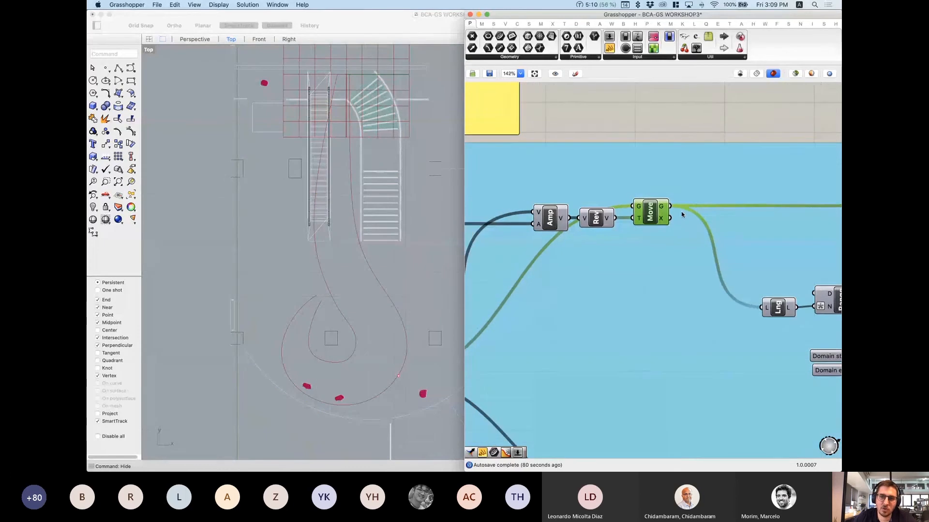
{"action": "scroll", "coordinate": [682, 214], "scroll_direction": "down", "scroll_amount": 3}
{"action": "right_click_drag", "start_coordinate": [740, 268], "coordinate": [614, 248]}
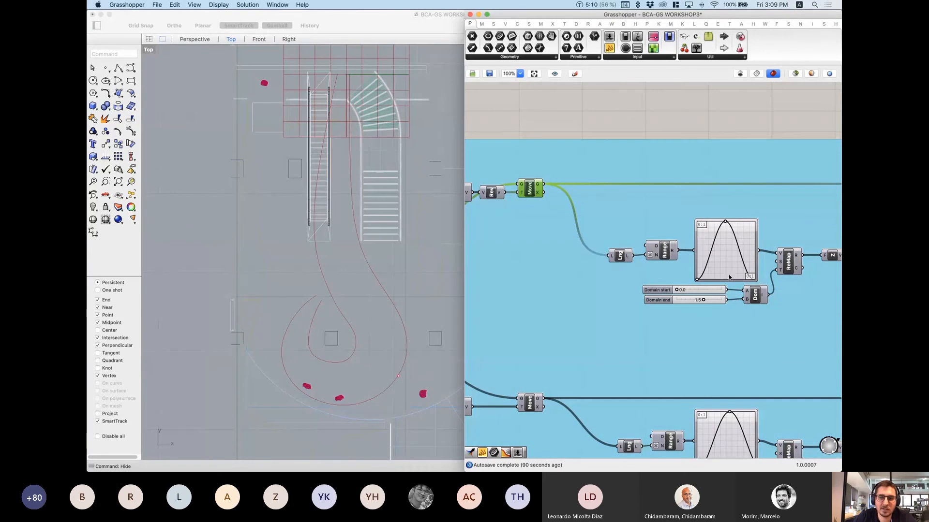
{"action": "right_click_drag", "start_coordinate": [483, 278], "coordinate": [763, 274]}
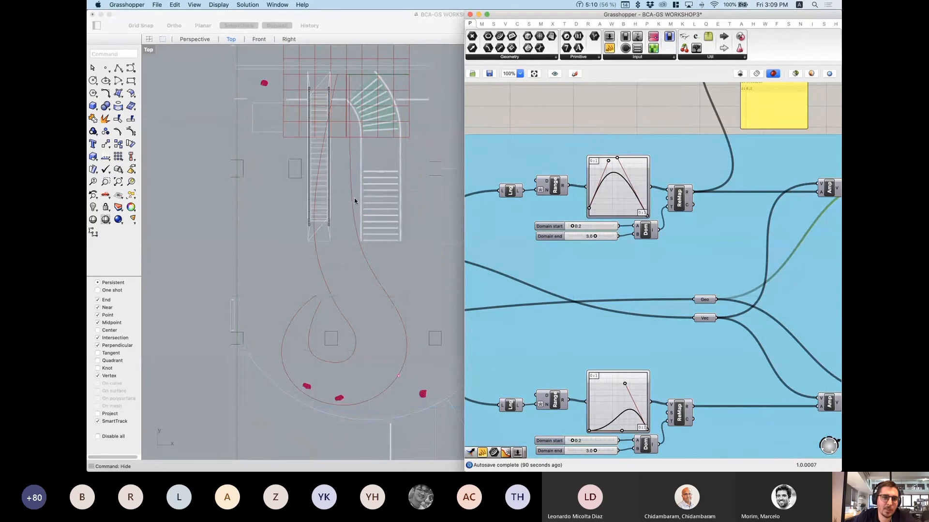
Step: Switch from the Front to the Perspective viewport and orbit around the red grid and curves
{"action": "left_click", "coordinate": [258, 40]}
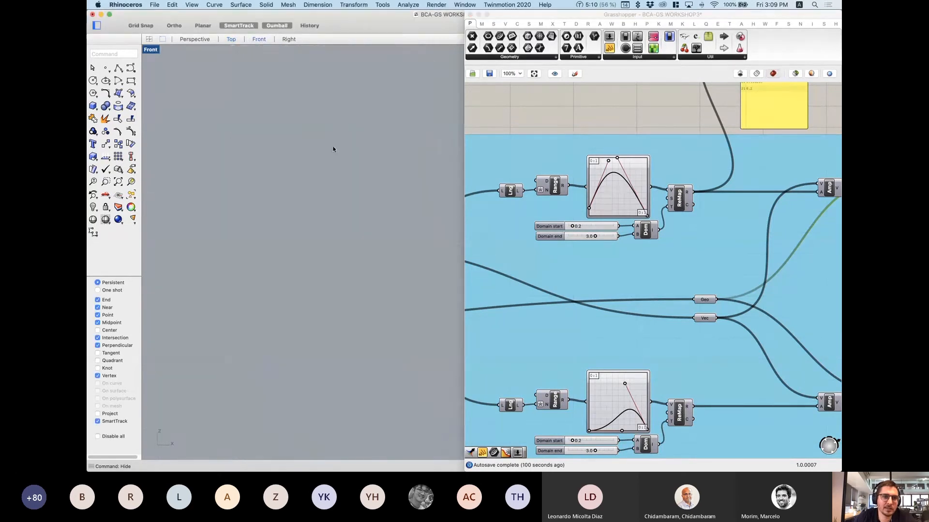
{"action": "left_click", "coordinate": [196, 39]}
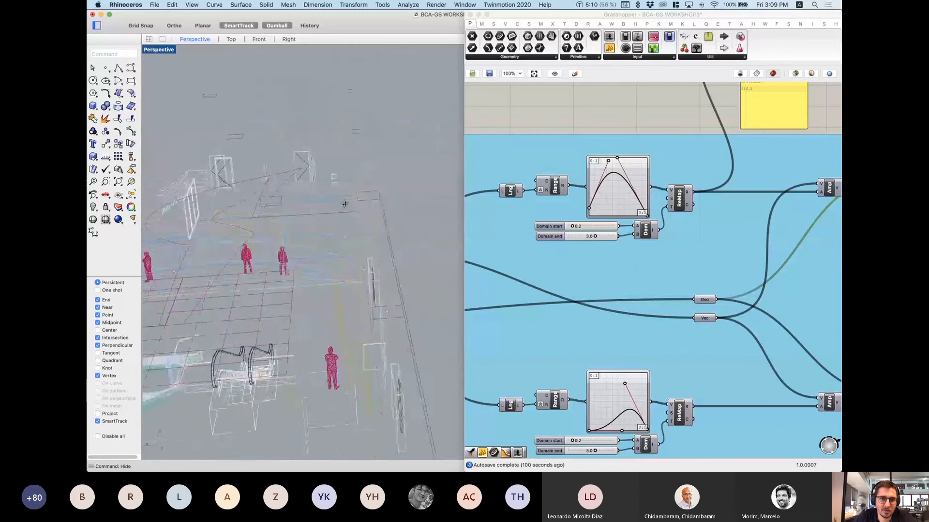
{"action": "right_click_drag", "start_coordinate": [345, 204], "coordinate": [349, 199]}
{"action": "scroll", "coordinate": [349, 199], "scroll_direction": "down", "scroll_amount": 5}
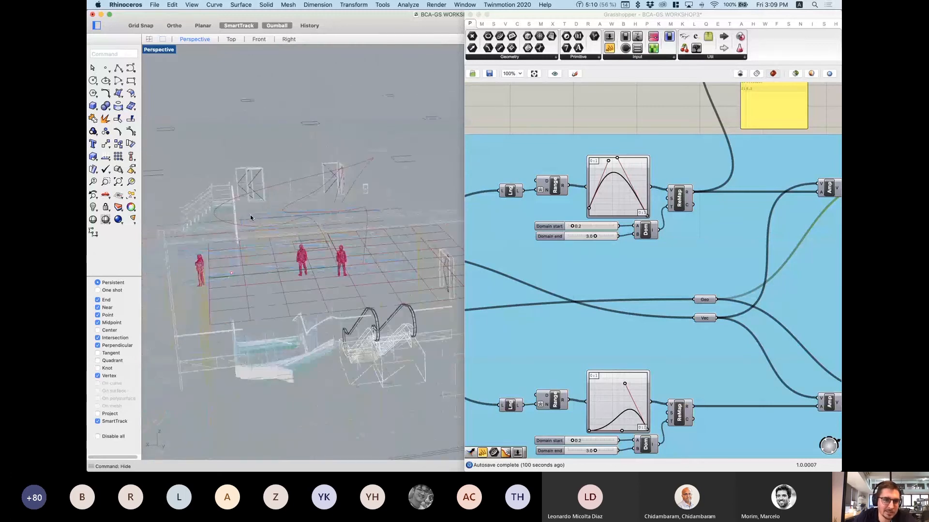
{"action": "right_click_drag", "start_coordinate": [251, 217], "coordinate": [242, 213]}
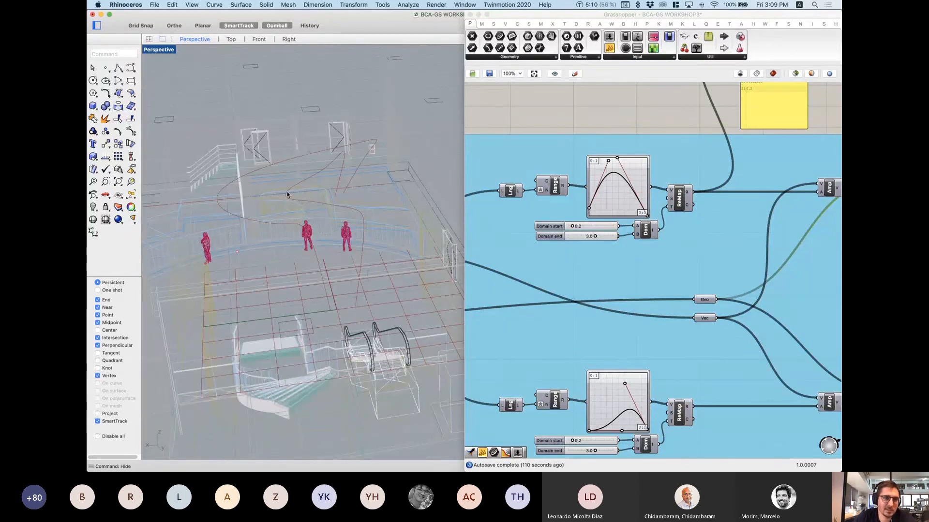
{"action": "right_click_drag", "start_coordinate": [273, 198], "coordinate": [372, 306]}
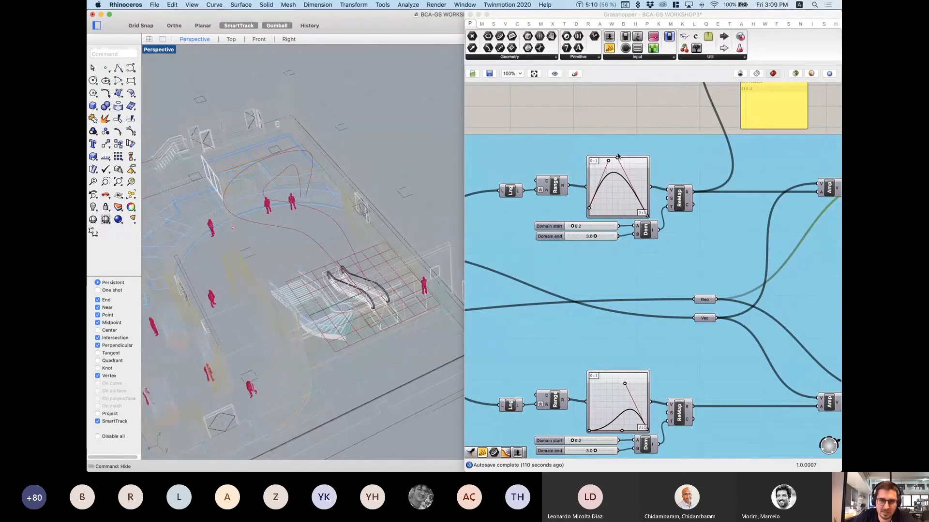
{"action": "scroll", "coordinate": [595, 175], "scroll_direction": "down", "scroll_amount": 2}
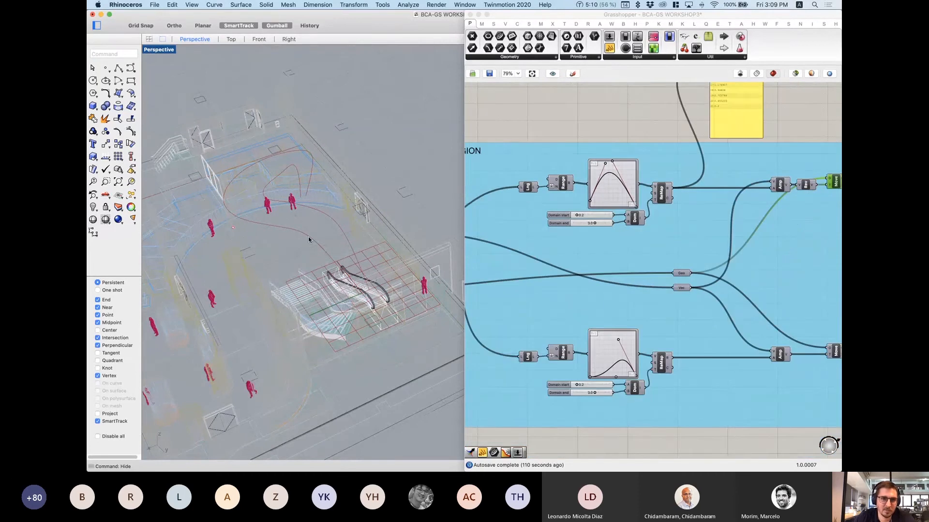
{"action": "right_click_drag", "start_coordinate": [325, 248], "coordinate": [295, 202]}
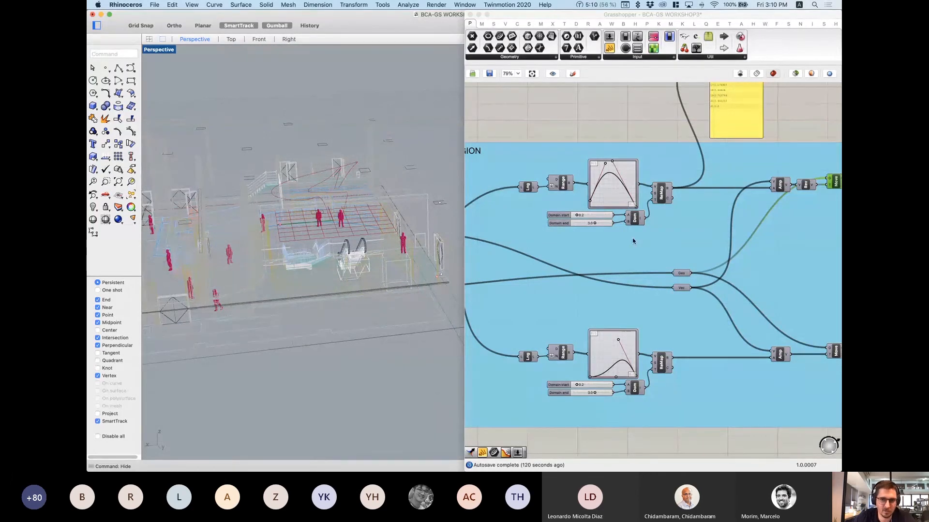
Step: Center the canvas on the upper Range and graph mapper group
{"action": "right_click_drag", "start_coordinate": [710, 231], "coordinate": [630, 230]}
{"action": "right_click_drag", "start_coordinate": [640, 182], "coordinate": [615, 207]}
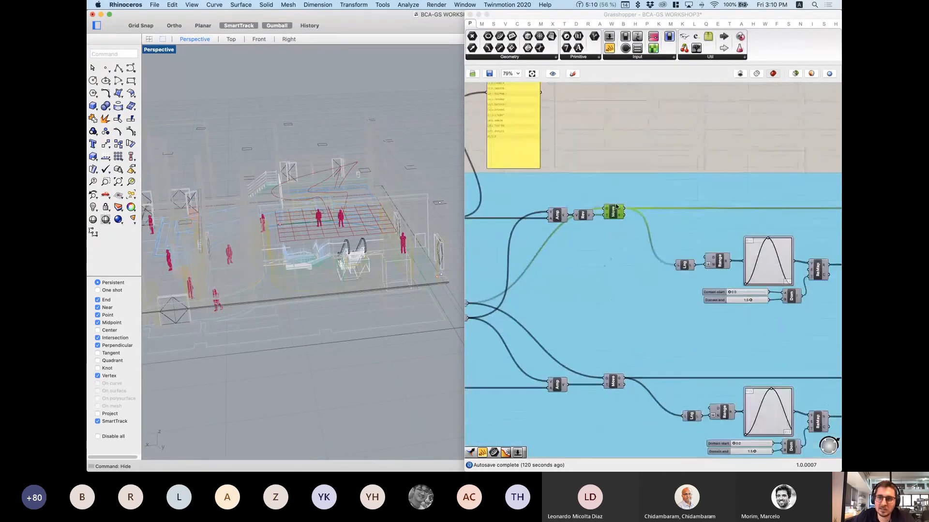
{"action": "right_click_drag", "start_coordinate": [721, 279], "coordinate": [663, 247]}
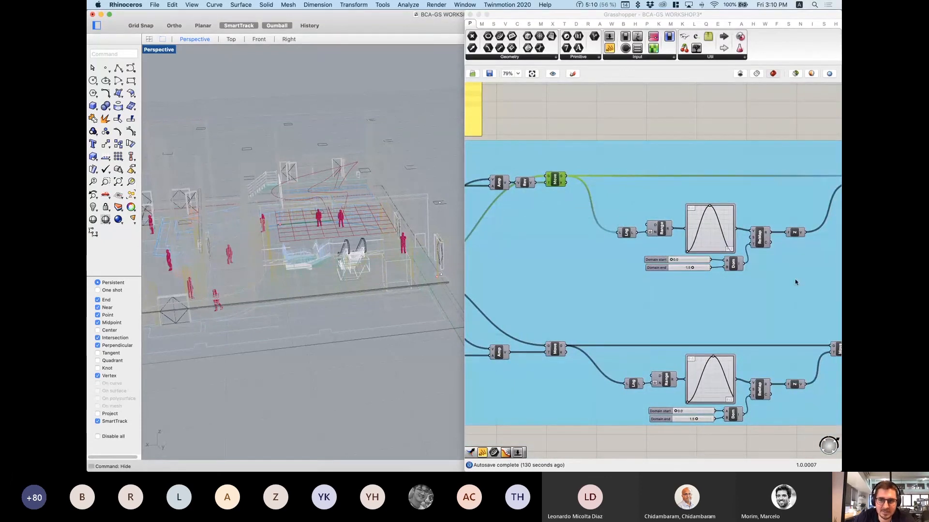
{"action": "scroll", "coordinate": [714, 272], "scroll_direction": "up", "scroll_amount": 5}
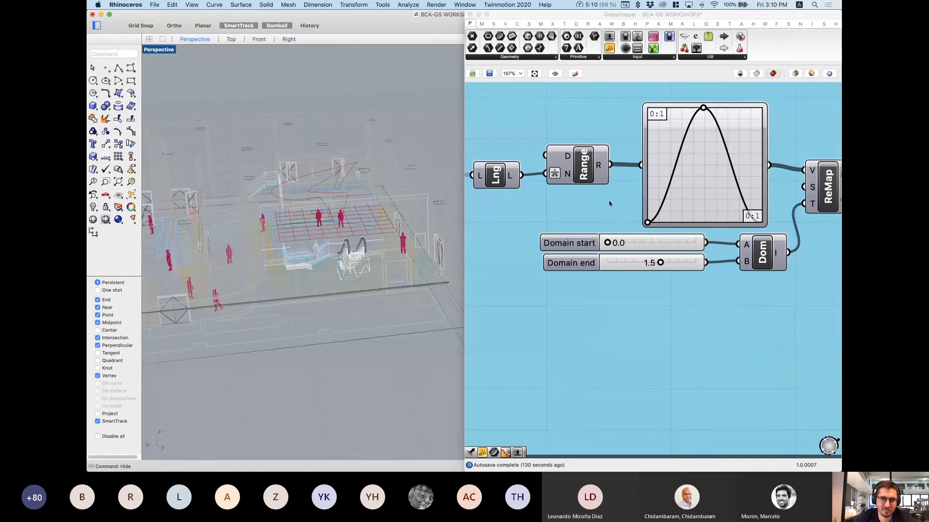
{"action": "scroll", "coordinate": [606, 202], "scroll_direction": "down", "scroll_amount": 1}
{"action": "scroll", "coordinate": [606, 202], "scroll_direction": "down", "scroll_amount": 4}
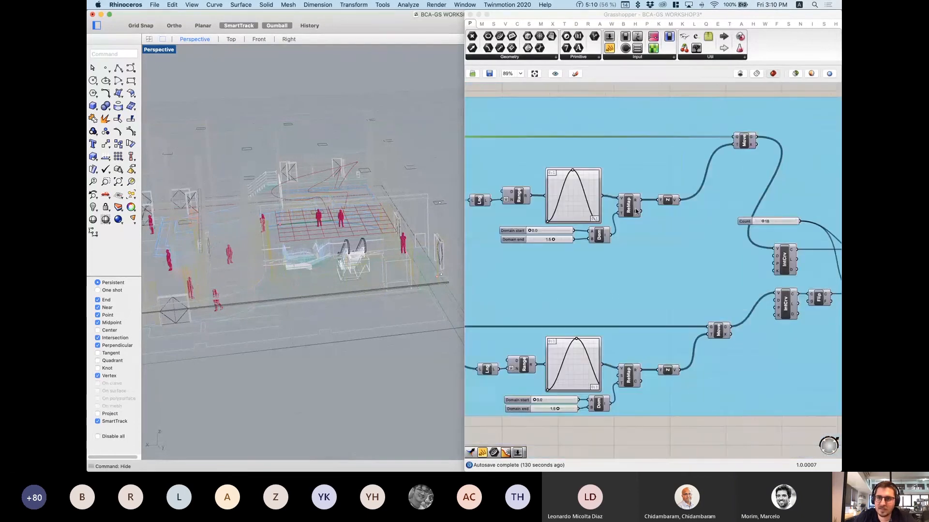
Step: Select the IntCrv component and view its options without changing anything
{"action": "left_click", "coordinate": [778, 267]}
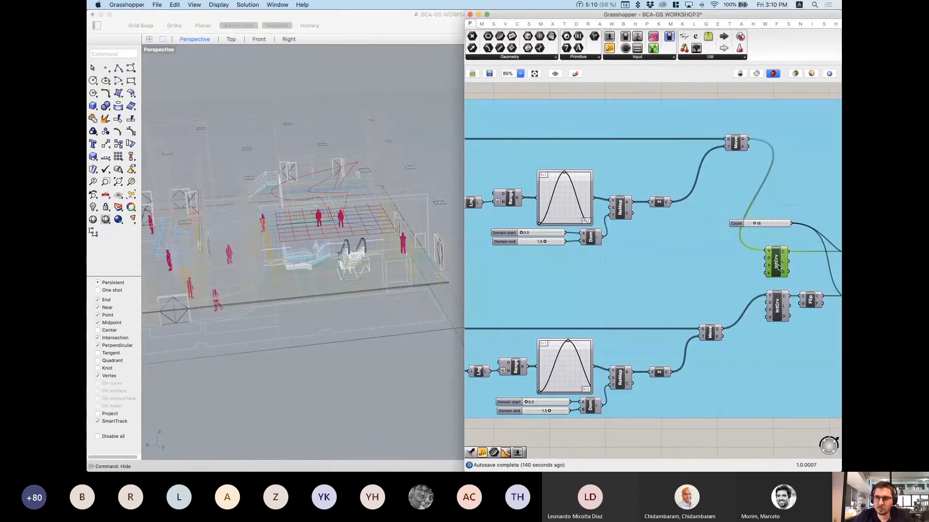
{"action": "right_click", "coordinate": [778, 267]}
{"action": "left_click", "coordinate": [637, 269]}
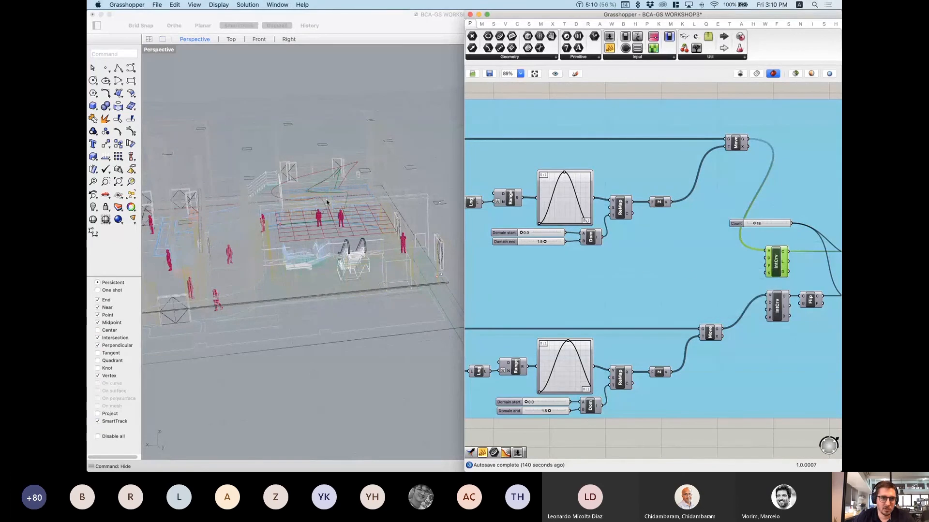
{"action": "scroll", "coordinate": [327, 202], "scroll_direction": "up", "scroll_amount": 10}
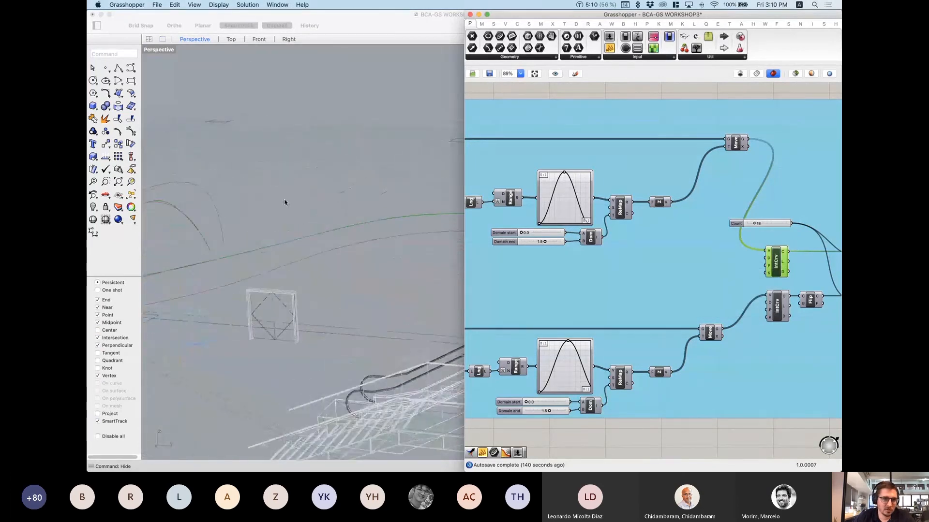
{"action": "scroll", "coordinate": [284, 202], "scroll_direction": "down", "scroll_amount": 5}
{"action": "scroll", "coordinate": [224, 244], "scroll_direction": "up", "scroll_amount": 10}
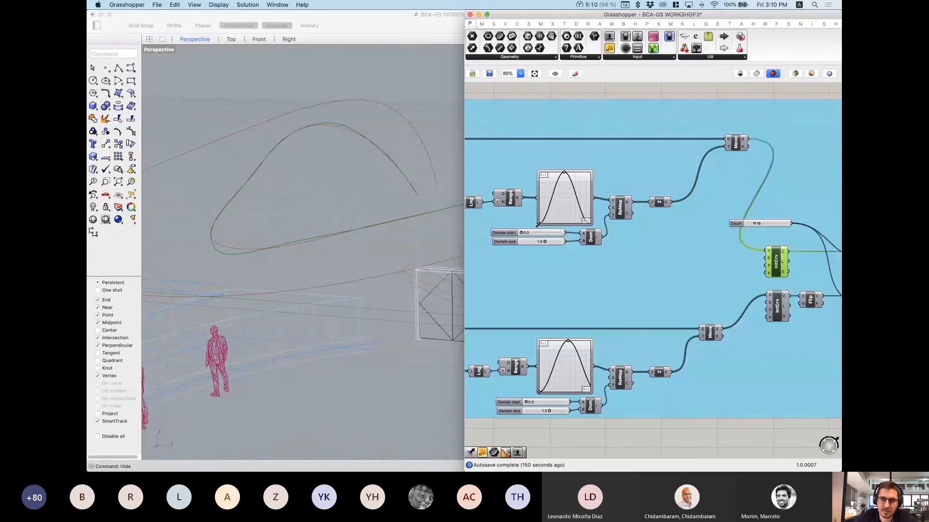
Step: Try Domain end at 2.3 and 1.6 and a two-peak graph, then restore one wide bump
{"action": "mouse_move", "coordinate": [545, 241]}
{"action": "left_mouse_down"}
{"action": "mouse_move", "coordinate": [561, 243]}
{"action": "mouse_move", "coordinate": [539, 243]}
{"action": "left_mouse_up"}
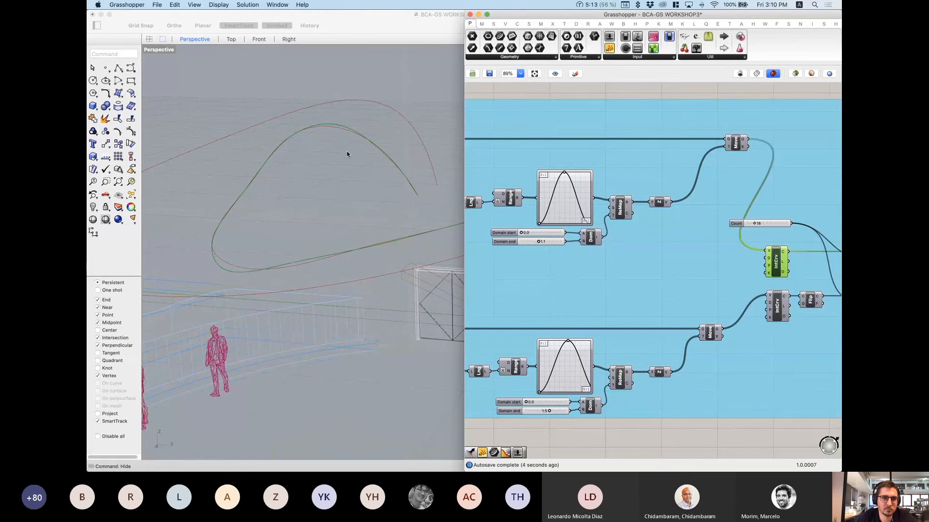
{"action": "scroll", "coordinate": [345, 159], "scroll_direction": "down", "scroll_amount": 5}
{"action": "right_click_drag", "start_coordinate": [343, 163], "coordinate": [337, 162]}
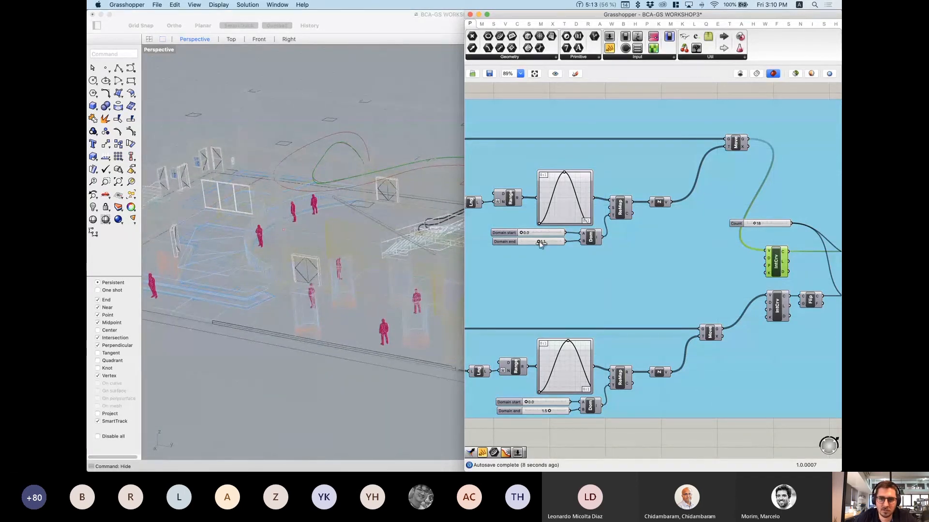
{"action": "left_click_drag", "start_coordinate": [539, 241], "coordinate": [549, 240]}
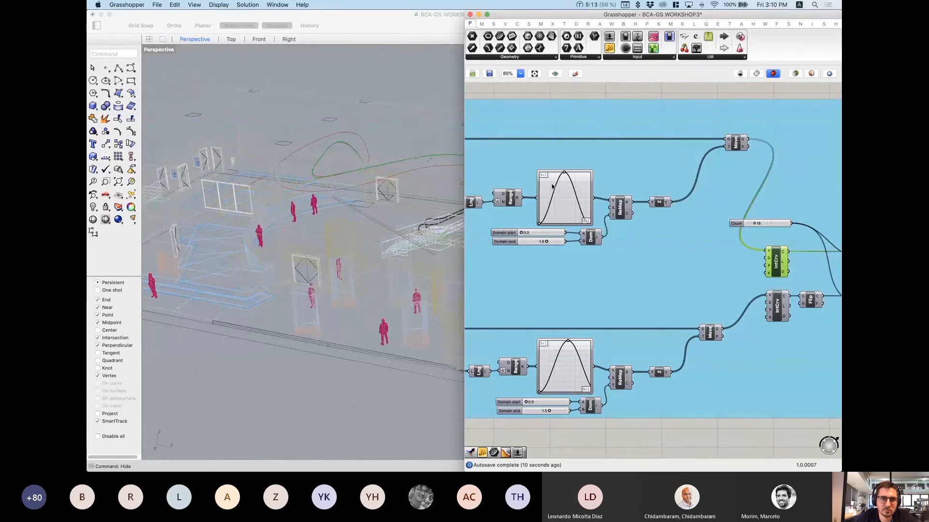
{"action": "left_click_drag", "start_coordinate": [552, 187], "coordinate": [553, 192]}
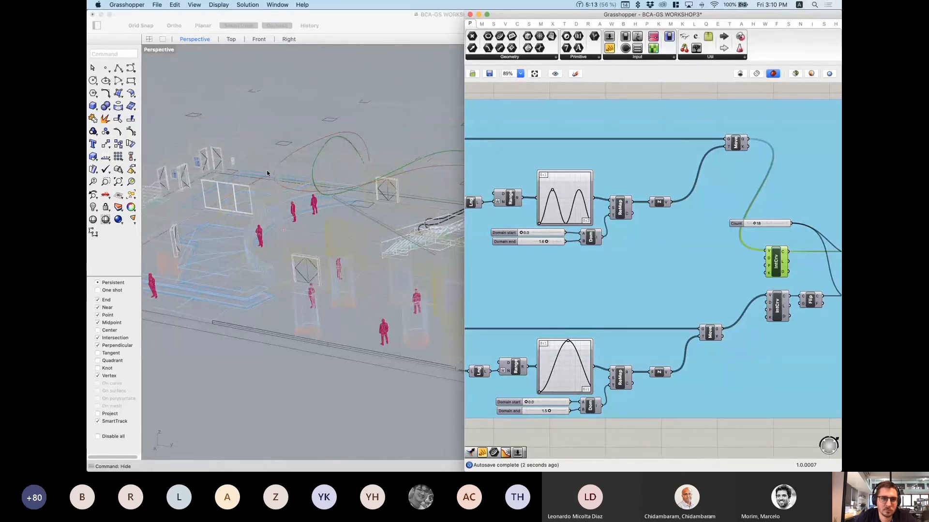
{"action": "right_click_drag", "start_coordinate": [267, 172], "coordinate": [351, 148]}
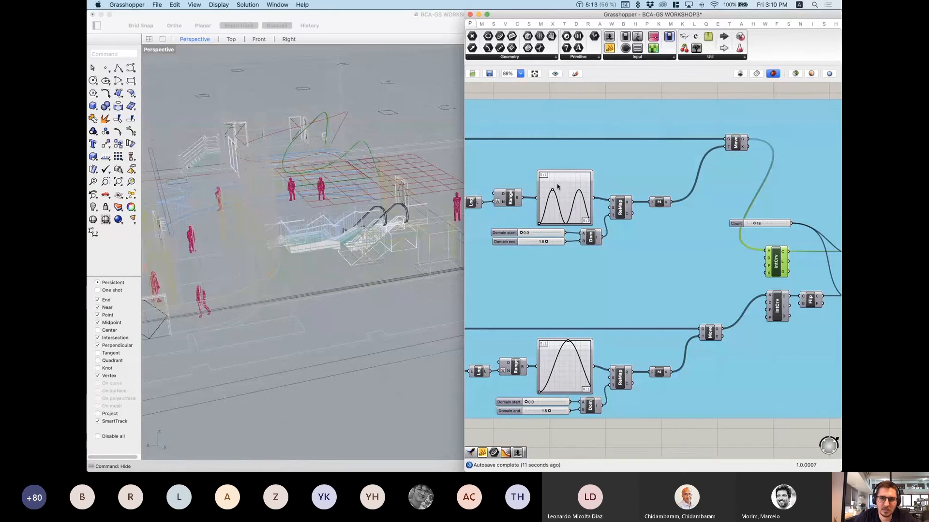
{"action": "left_click_drag", "start_coordinate": [553, 190], "coordinate": [565, 177]}
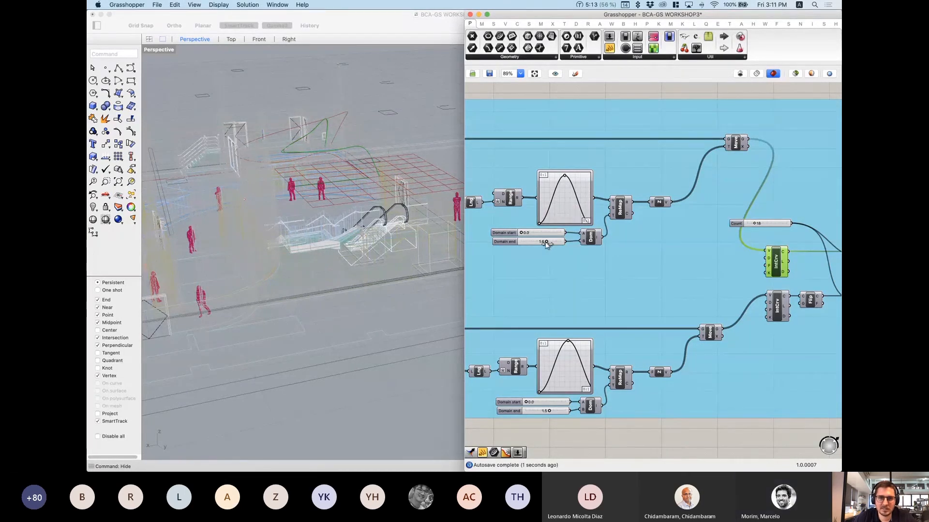
Step: Set Domain end back to 1.5 and view the curve from higher up
{"action": "left_click_drag", "start_coordinate": [546, 244], "coordinate": [544, 244]}
{"action": "scroll", "coordinate": [574, 191], "scroll_direction": "down", "scroll_amount": 1}
{"action": "right_click_drag", "start_coordinate": [346, 72], "coordinate": [342, 128]}
{"action": "scroll", "coordinate": [342, 128], "scroll_direction": "down", "scroll_amount": 3}
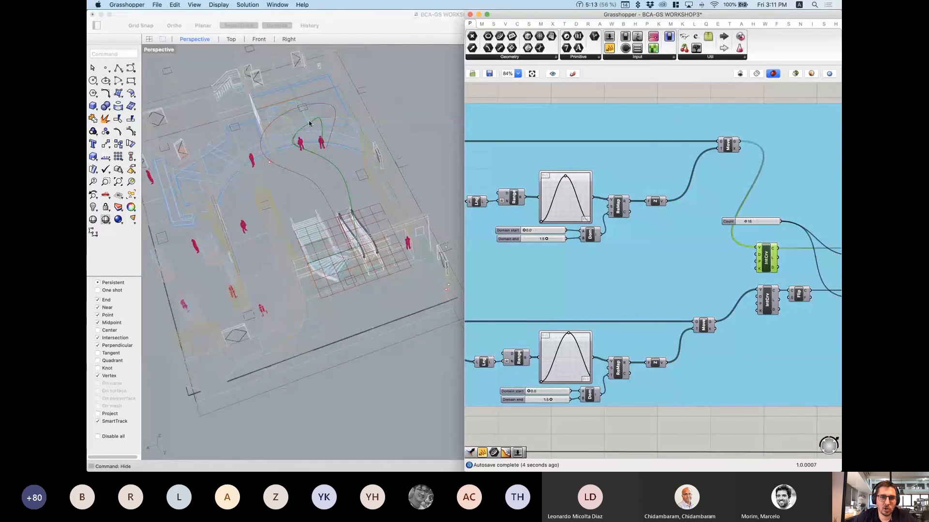
{"action": "scroll", "coordinate": [599, 186], "scroll_direction": "down", "scroll_amount": 6}
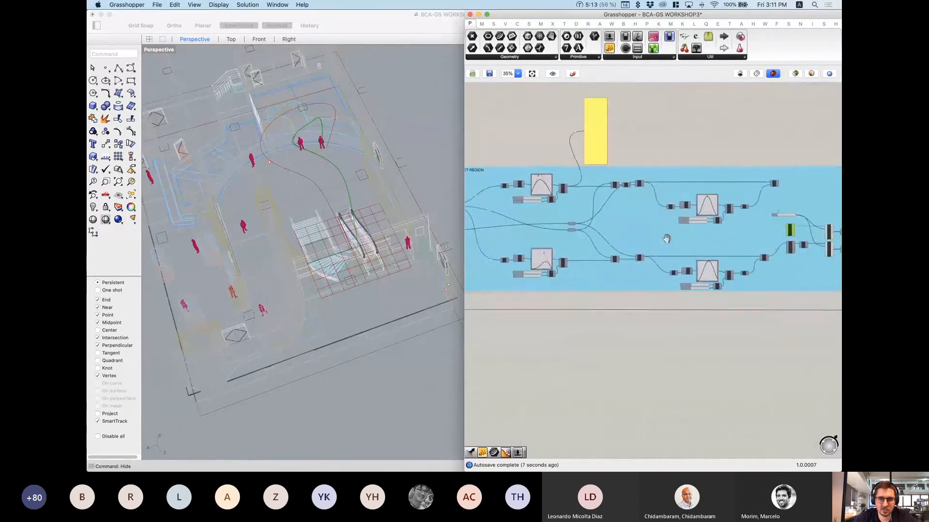
{"action": "scroll", "coordinate": [634, 247], "scroll_direction": "down", "scroll_amount": 1}
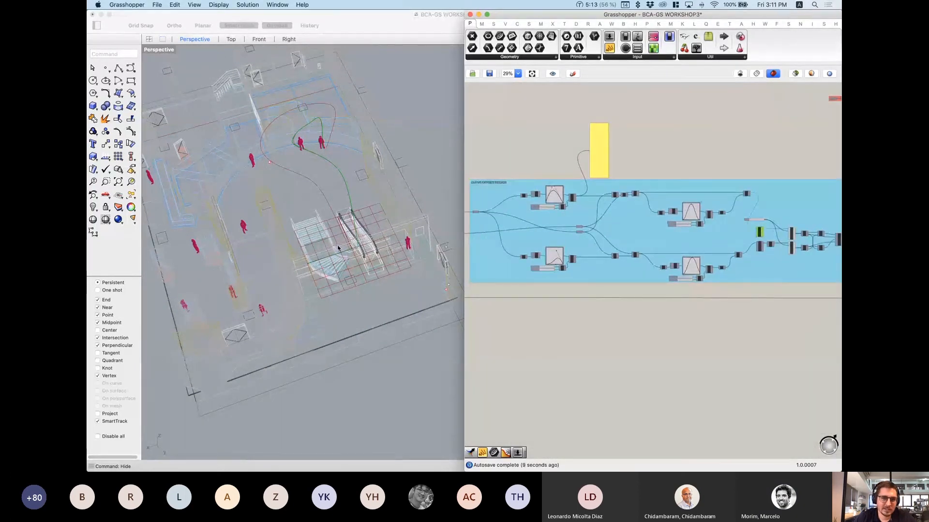
{"action": "right_click_drag", "start_coordinate": [357, 229], "coordinate": [379, 174]}
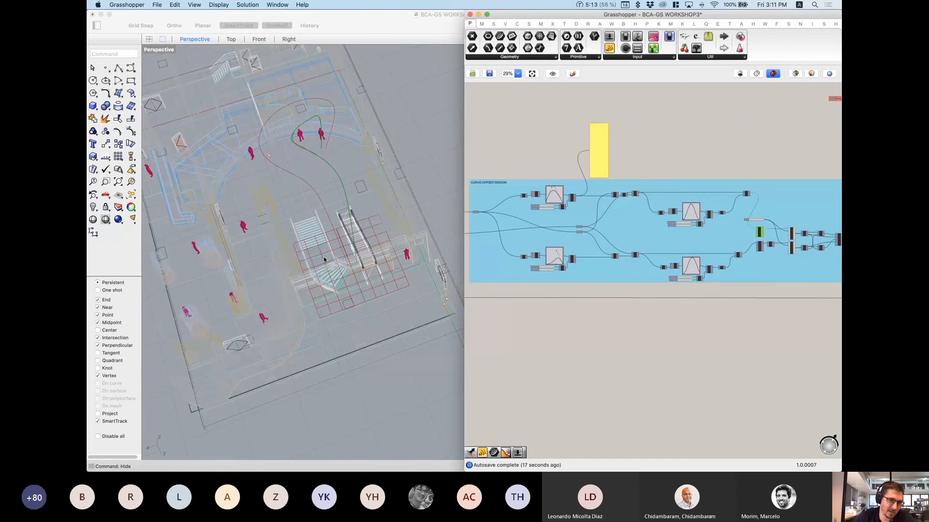
{"action": "left_click", "coordinate": [519, 165]}
{"action": "left_click_drag", "start_coordinate": [516, 161], "coordinate": [583, 208]}
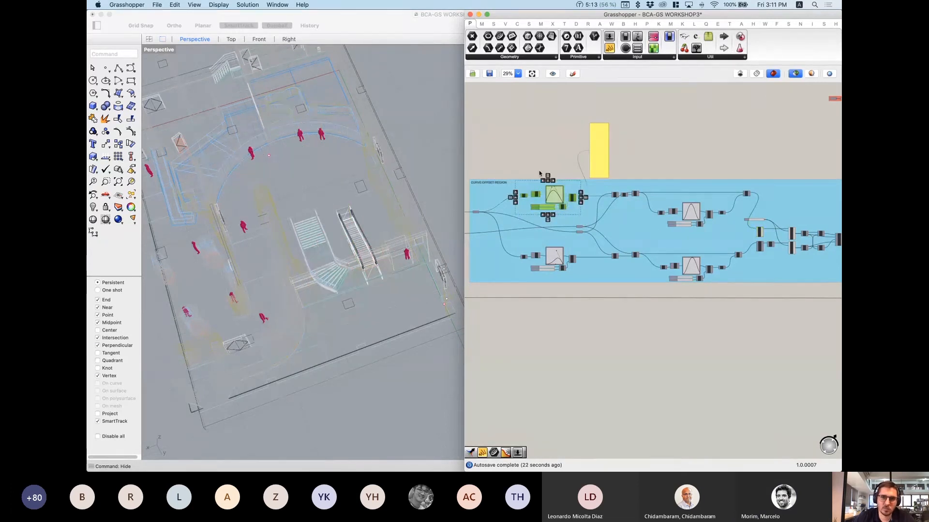
{"action": "left_click_drag", "start_coordinate": [504, 160], "coordinate": [638, 222]}
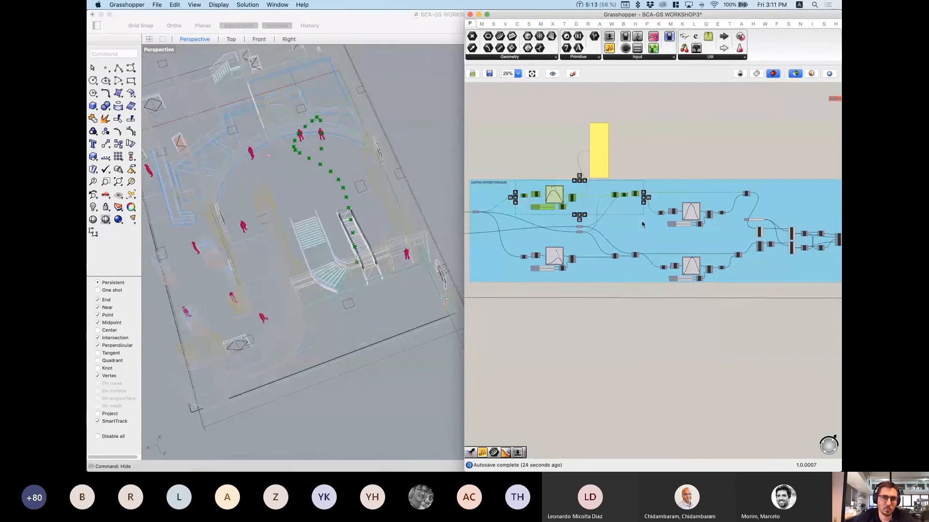
{"action": "left_click_drag", "start_coordinate": [495, 313], "coordinate": [646, 244]}
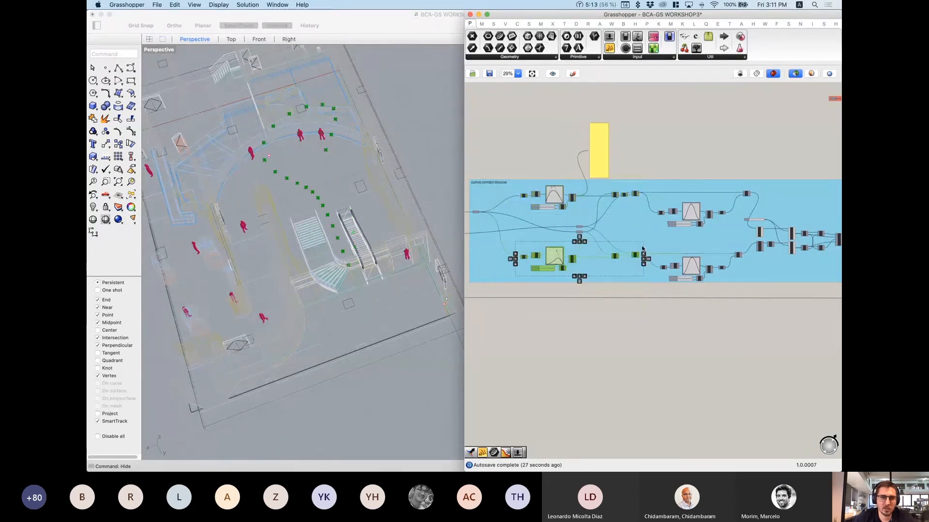
{"action": "left_click_drag", "start_coordinate": [523, 147], "coordinate": [682, 225], "text": "shift"}
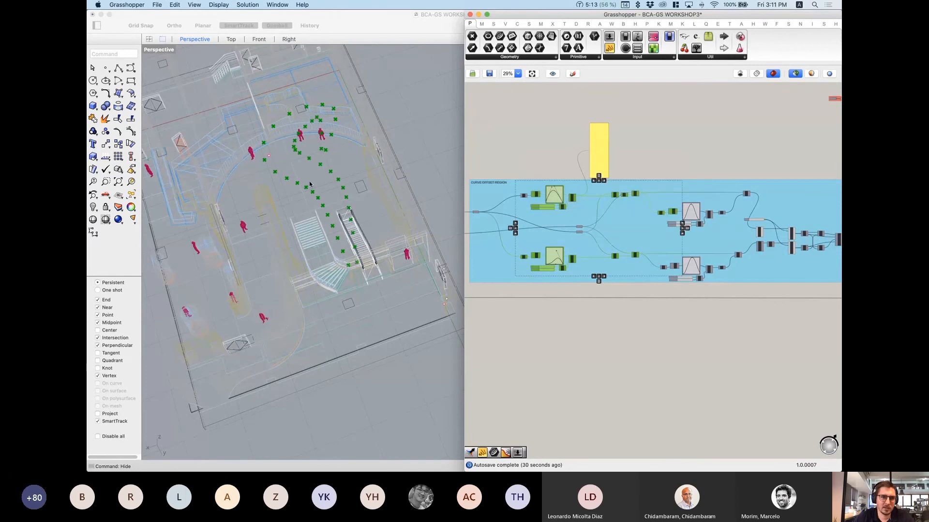
{"action": "right_click_drag", "start_coordinate": [694, 246], "coordinate": [647, 239]}
{"action": "left_click", "coordinate": [689, 162]}
{"action": "left_click_drag", "start_coordinate": [681, 152], "coordinate": [804, 261]}
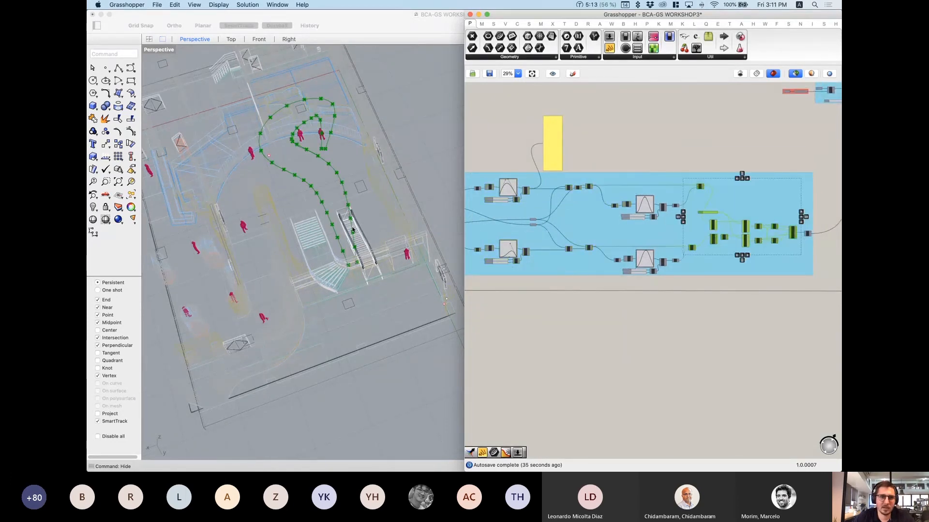
{"action": "right_click_drag", "start_coordinate": [334, 290], "coordinate": [276, 169]}
{"action": "scroll", "coordinate": [276, 169], "scroll_direction": "up", "scroll_amount": 5}
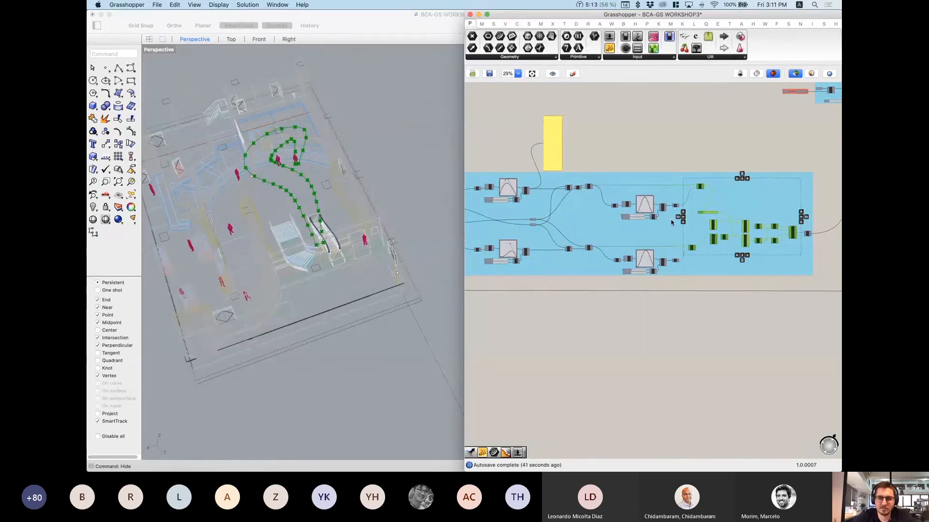
{"action": "scroll", "coordinate": [628, 222], "scroll_direction": "up", "scroll_amount": 6}
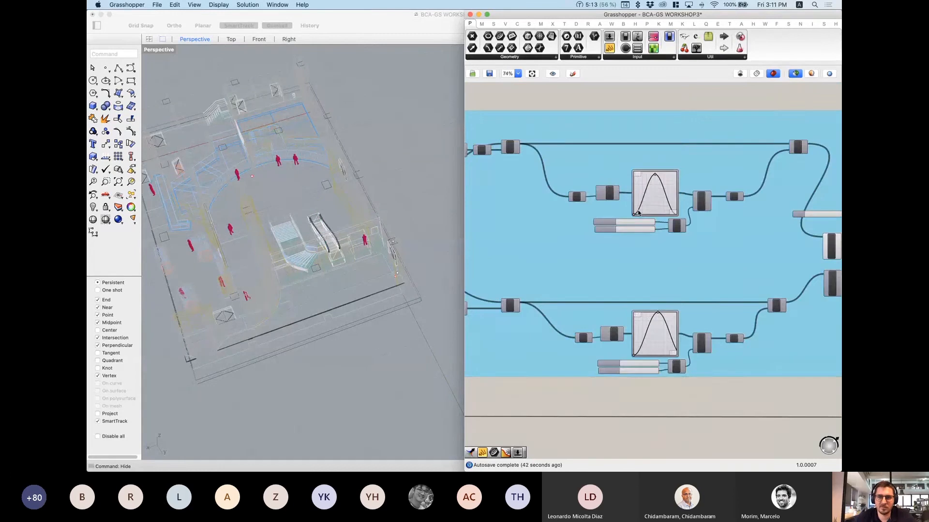
Step: Select both upper and lower RebCrv components to preview the rebuilt curves
{"action": "scroll", "coordinate": [586, 227], "scroll_direction": "down", "scroll_amount": 6}
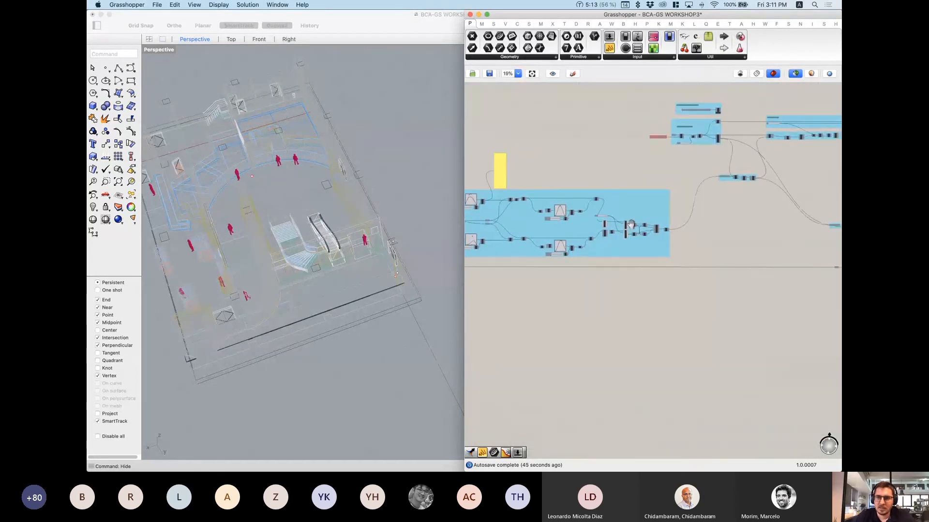
{"action": "scroll", "coordinate": [601, 236], "scroll_direction": "up", "scroll_amount": 2}
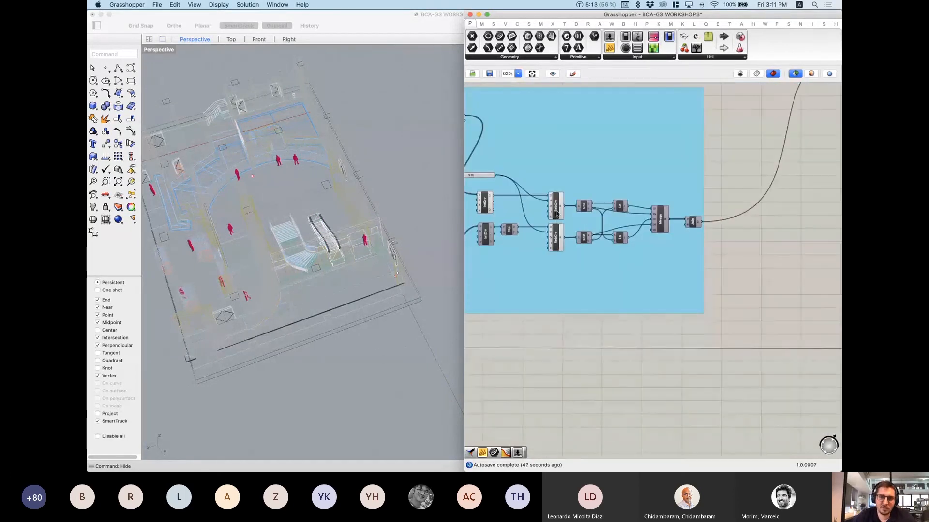
{"action": "left_click", "coordinate": [555, 205]}
{"action": "left_click", "coordinate": [558, 232], "text": "shift"}
{"action": "scroll", "coordinate": [308, 186], "scroll_direction": "up", "scroll_amount": 5}
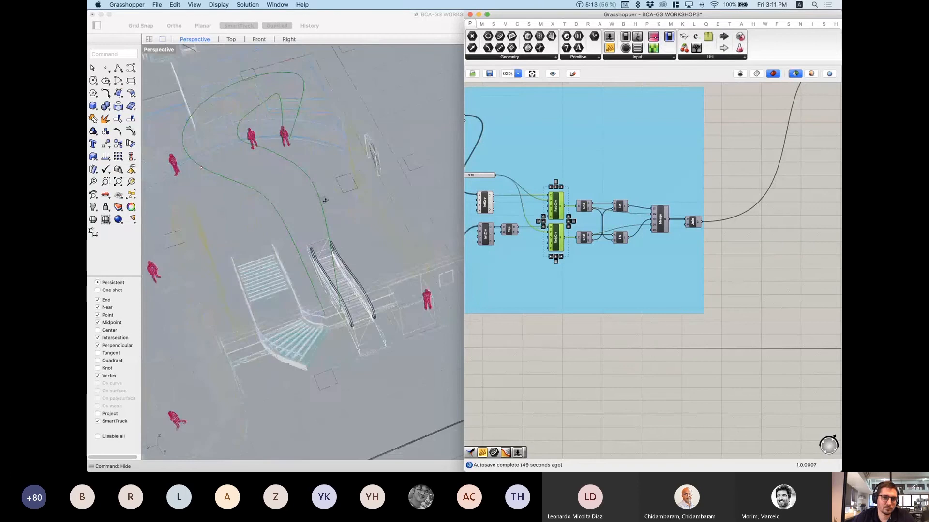
{"action": "right_click_drag", "start_coordinate": [323, 199], "coordinate": [318, 178]}
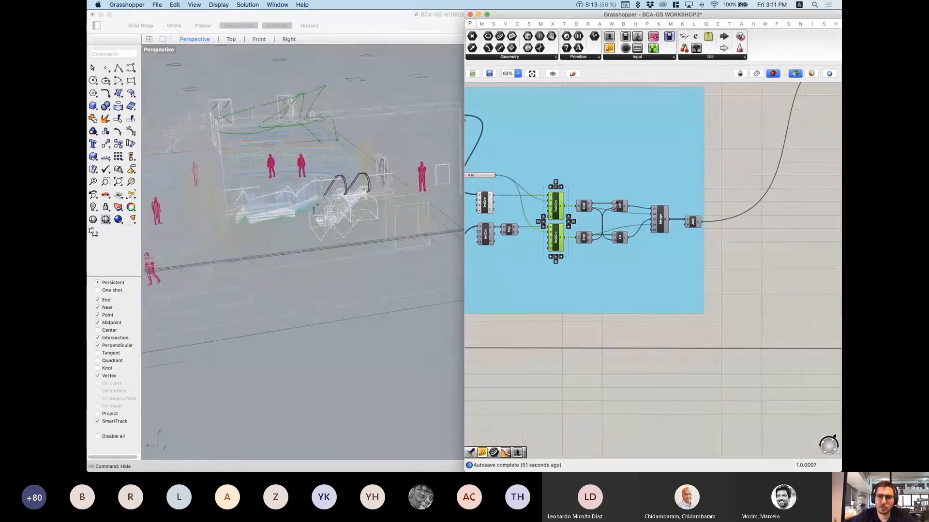
{"action": "scroll", "coordinate": [690, 223], "scroll_direction": "up", "scroll_amount": 1}
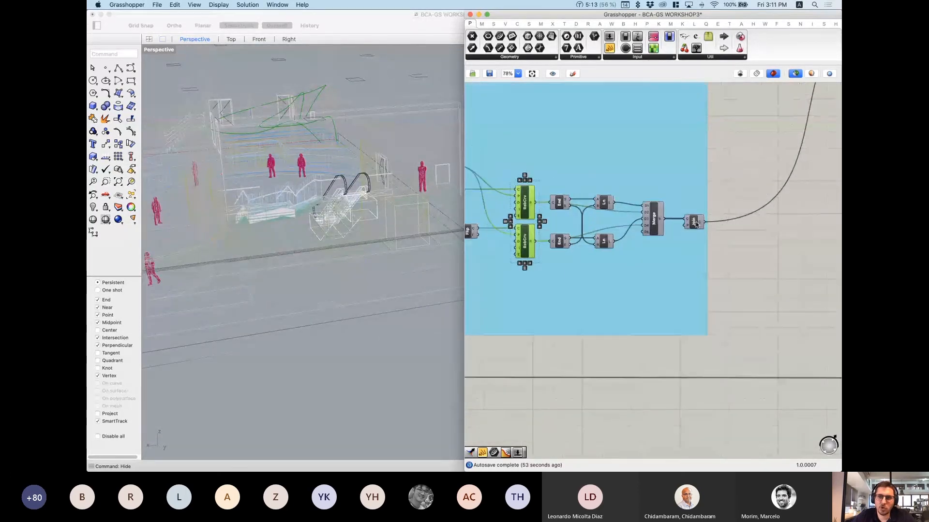
Step: Add the upper and lower Ln components to the preview selection
{"action": "left_click", "coordinate": [602, 203], "text": "shift"}
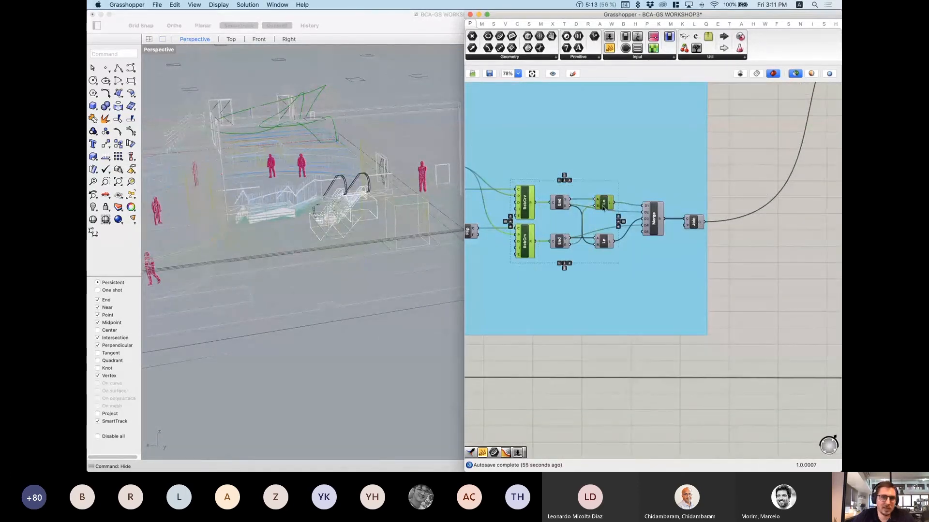
{"action": "left_click", "coordinate": [605, 242], "text": "shift"}
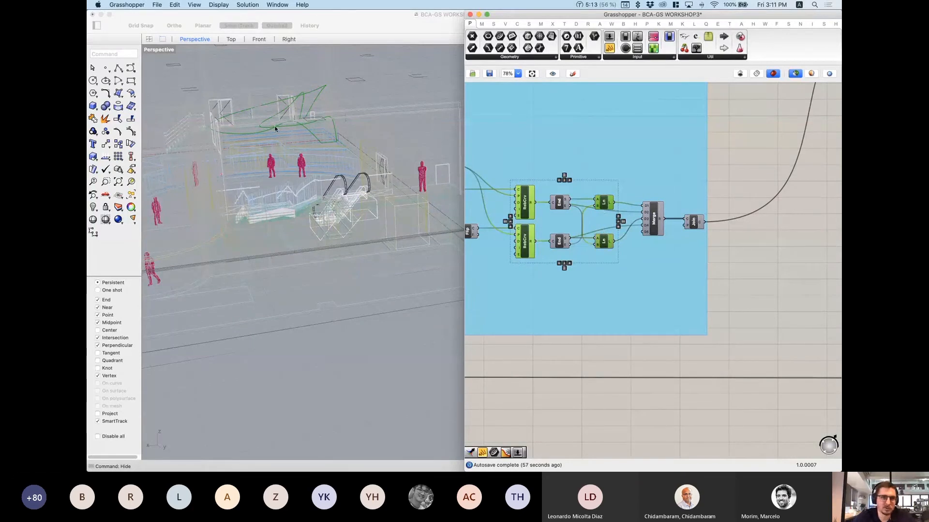
{"action": "scroll", "coordinate": [559, 202], "scroll_direction": "up", "scroll_amount": 3}
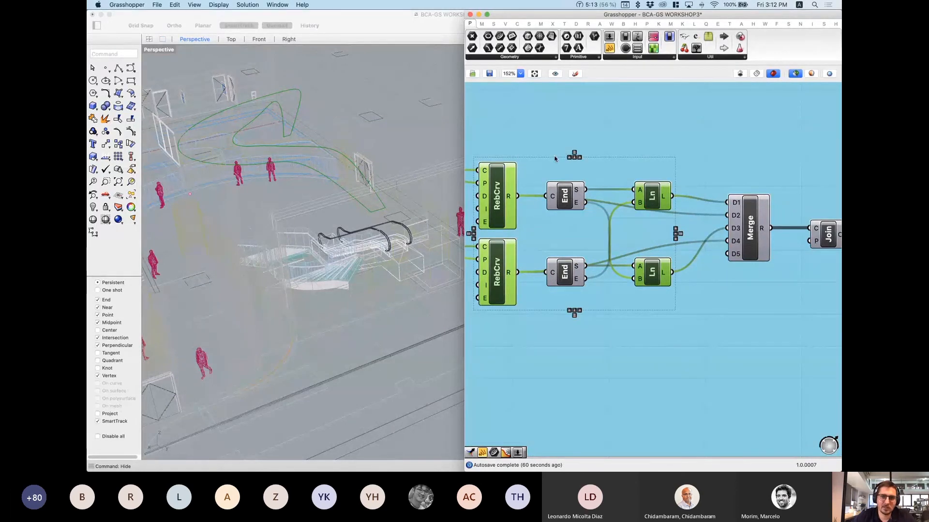
{"action": "scroll", "coordinate": [609, 222], "scroll_direction": "down", "scroll_amount": 4}
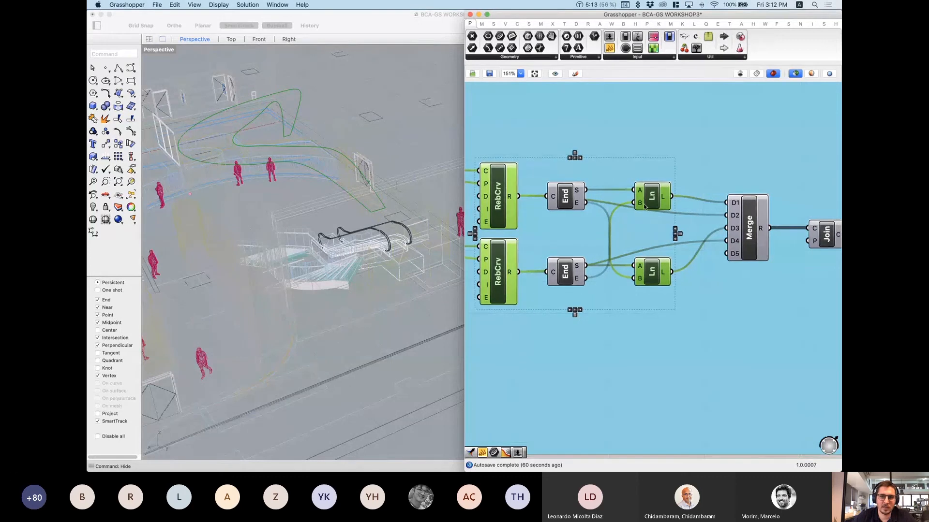
{"action": "scroll", "coordinate": [610, 221], "scroll_direction": "down", "scroll_amount": 1}
Step: Select Join to preview the closed green outline and orbit around the escalator
{"action": "left_click", "coordinate": [640, 227]}
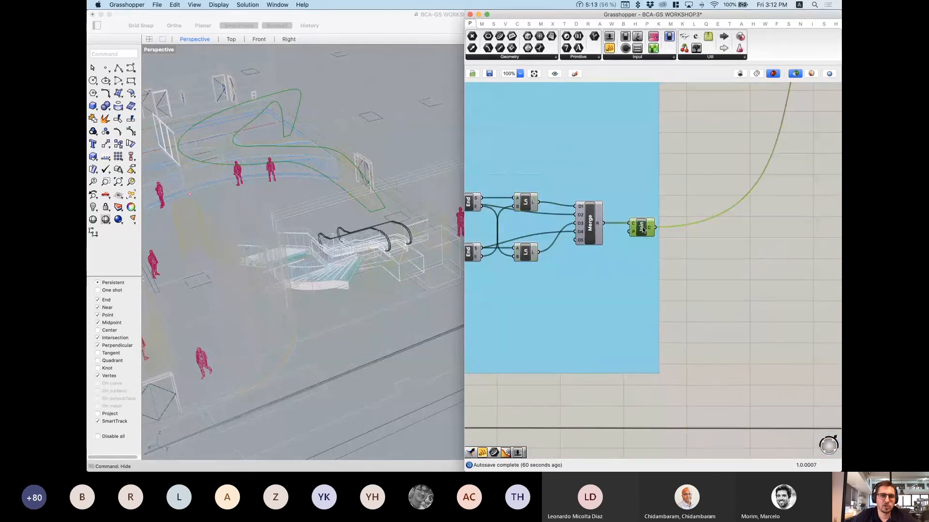
{"action": "scroll", "coordinate": [637, 224], "scroll_direction": "down", "scroll_amount": 3}
{"action": "right_click_drag", "start_coordinate": [329, 164], "coordinate": [341, 208]}
{"action": "scroll", "coordinate": [316, 159], "scroll_direction": "down", "scroll_amount": 5}
{"action": "scroll", "coordinate": [316, 160], "scroll_direction": "down", "scroll_amount": 5}
{"action": "scroll", "coordinate": [342, 238], "scroll_direction": "up", "scroll_amount": 3}
{"action": "scroll", "coordinate": [341, 237], "scroll_direction": "up", "scroll_amount": 3}
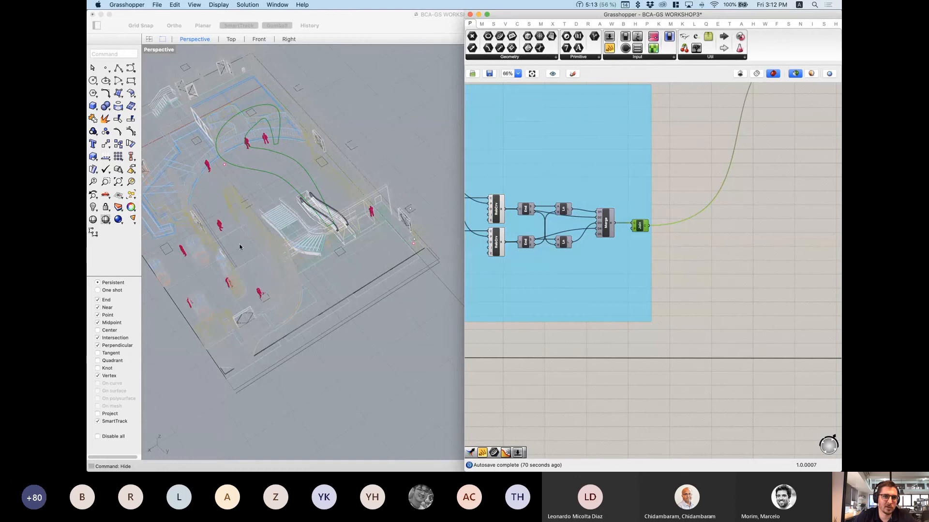
{"action": "scroll", "coordinate": [657, 238], "scroll_direction": "down", "scroll_amount": 2}
Step: Follow the wire to the CURVE OFFSET REGION group and preview the Project output
{"action": "right_click_drag", "start_coordinate": [689, 204], "coordinate": [544, 294]}
{"action": "scroll", "coordinate": [658, 188], "scroll_direction": "up", "scroll_amount": 3}
{"action": "scroll", "coordinate": [658, 189], "scroll_direction": "up", "scroll_amount": 2}
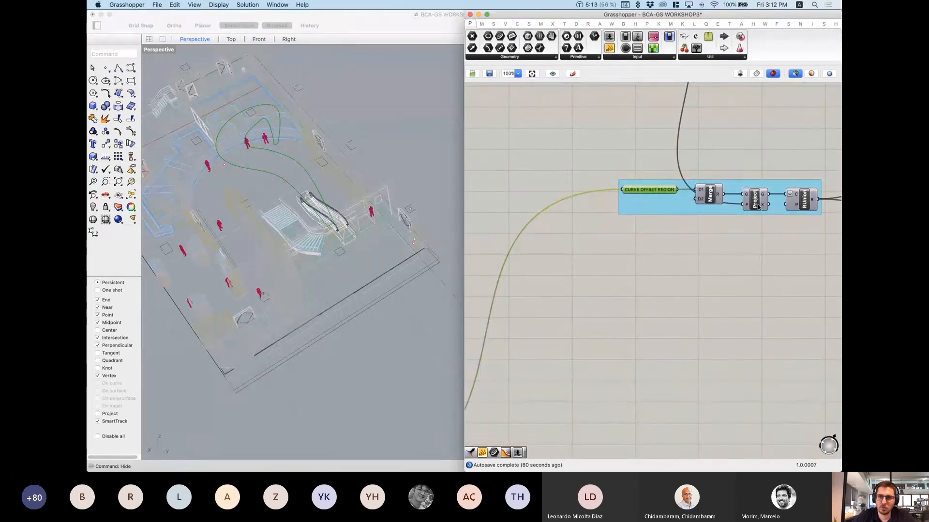
{"action": "right_click_drag", "start_coordinate": [757, 208], "coordinate": [692, 211]}
{"action": "left_click", "coordinate": [691, 212]}
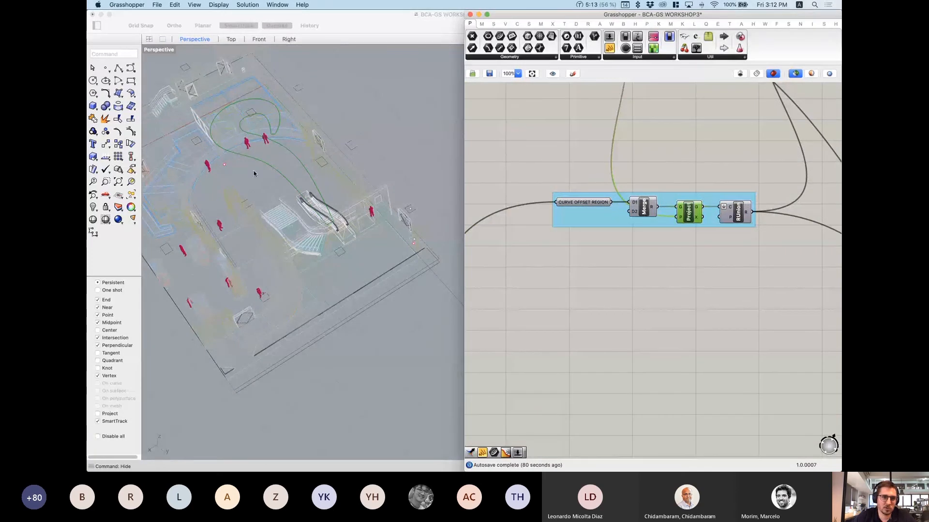
{"action": "right_click_drag", "start_coordinate": [254, 174], "coordinate": [297, 105]}
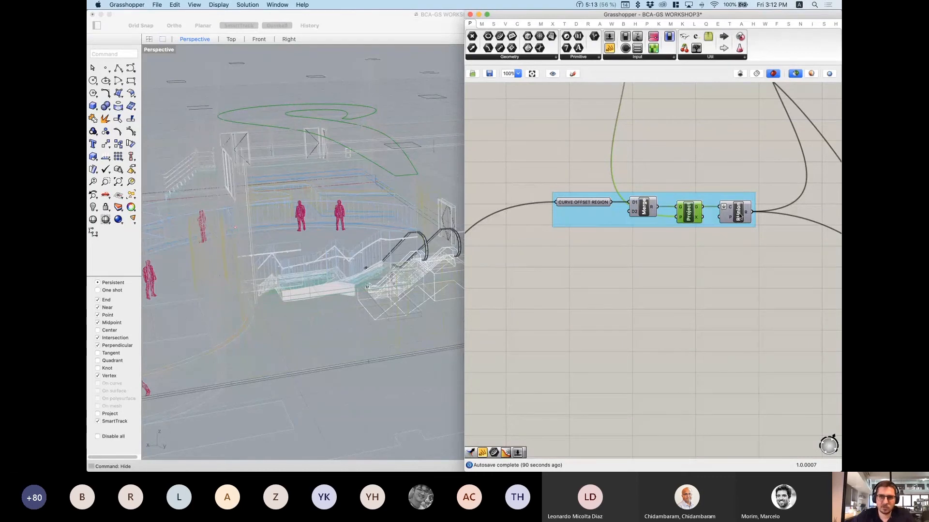
Step: Select RUnion to preview the unioned region curves
{"action": "left_click", "coordinate": [739, 216]}
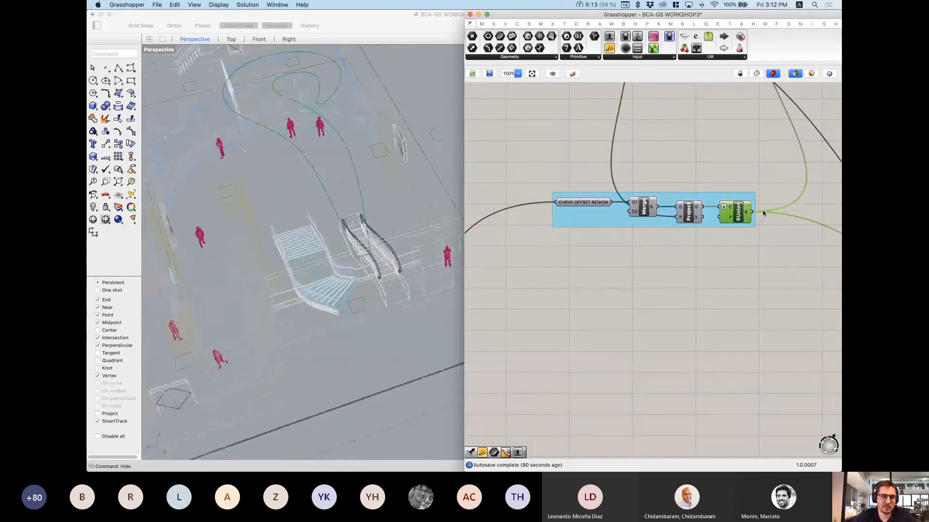
{"action": "scroll", "coordinate": [748, 213], "scroll_direction": "up", "scroll_amount": 2}
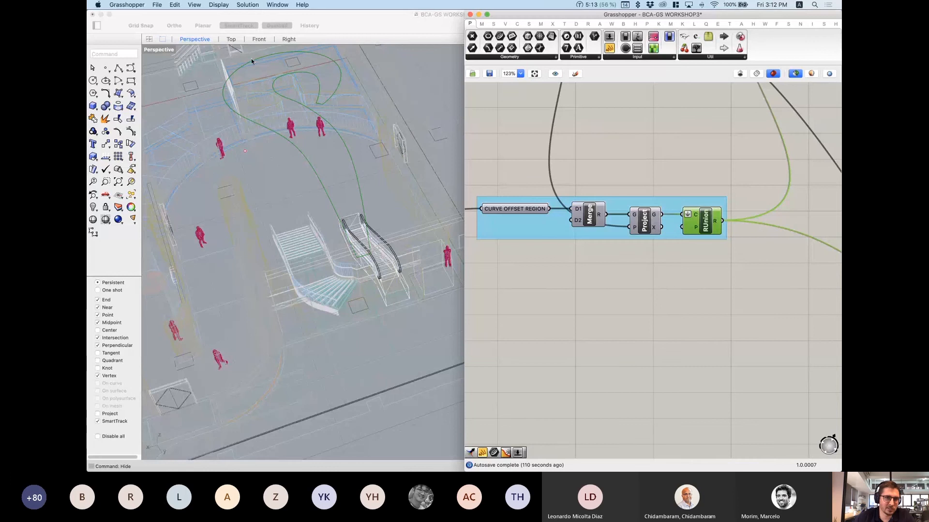
{"action": "scroll", "coordinate": [596, 224], "scroll_direction": "down", "scroll_amount": 1}
{"action": "scroll", "coordinate": [597, 224], "scroll_direction": "down", "scroll_amount": 10}
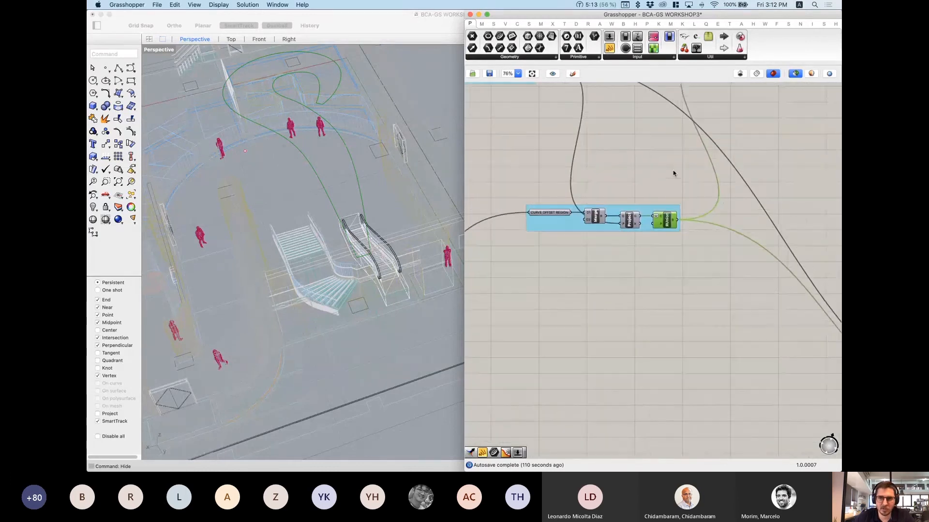
Step: Zoom out the canvas and Perspective viewport over the whole site, moving Grasshopper aside
{"action": "right_click_drag", "start_coordinate": [682, 212], "coordinate": [706, 224]}
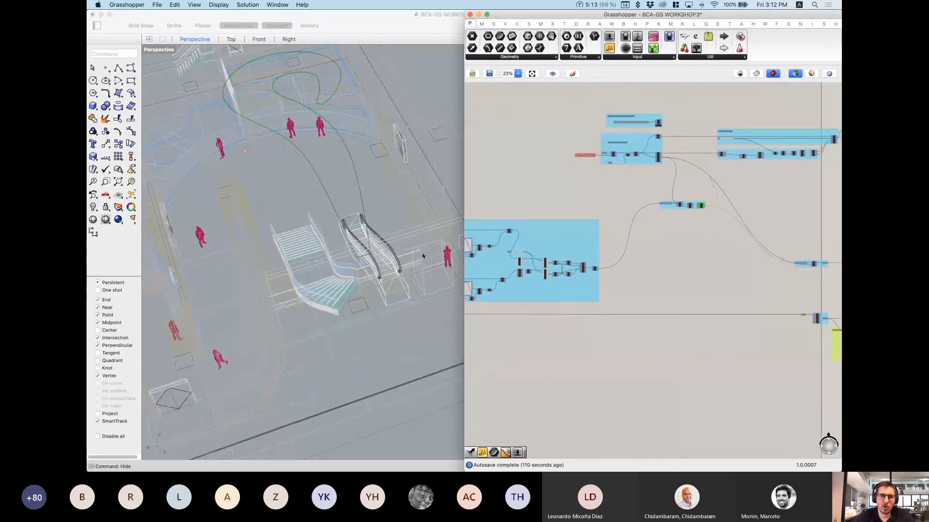
{"action": "right_click_drag", "start_coordinate": [422, 256], "coordinate": [309, 162]}
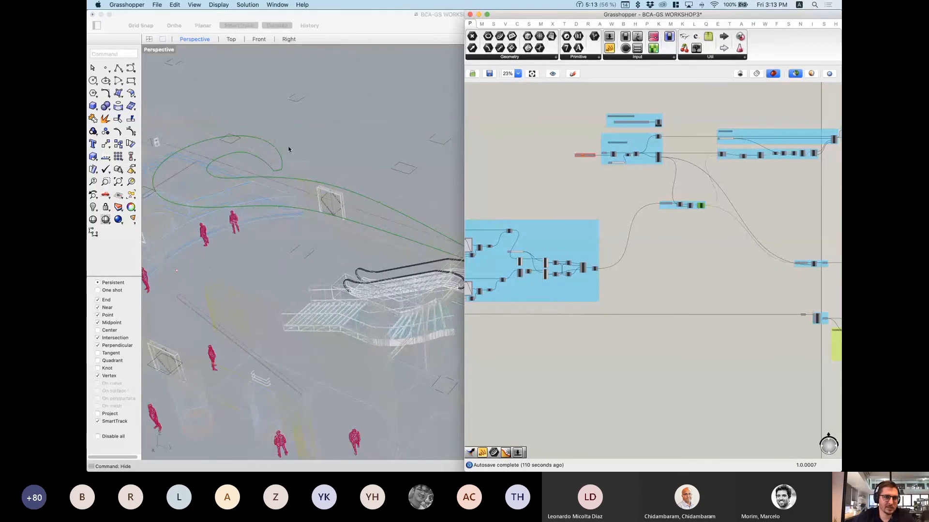
{"action": "scroll", "coordinate": [603, 243], "scroll_direction": "down", "scroll_amount": 1}
{"action": "right_click_drag", "start_coordinate": [596, 254], "coordinate": [593, 261]}
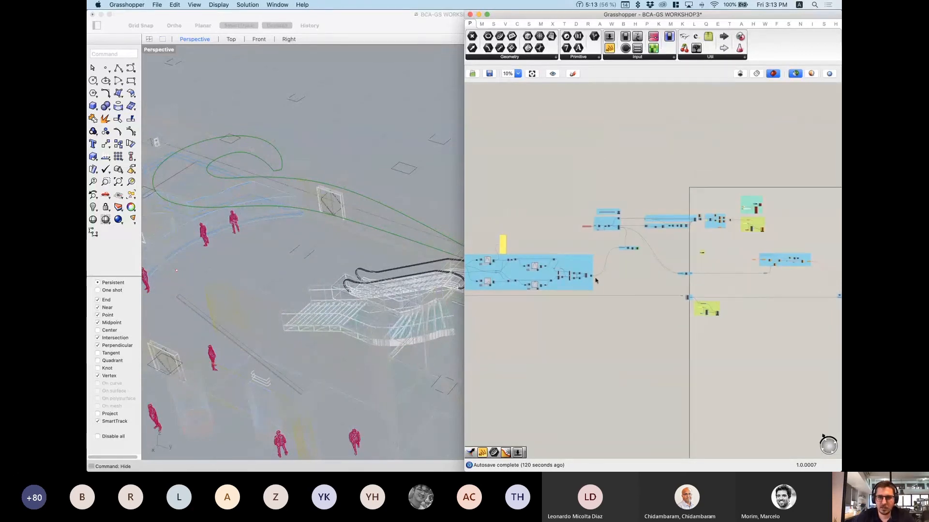
{"action": "scroll", "coordinate": [245, 190], "scroll_direction": "up", "scroll_amount": 4}
{"action": "scroll", "coordinate": [237, 181], "scroll_direction": "down", "scroll_amount": 6}
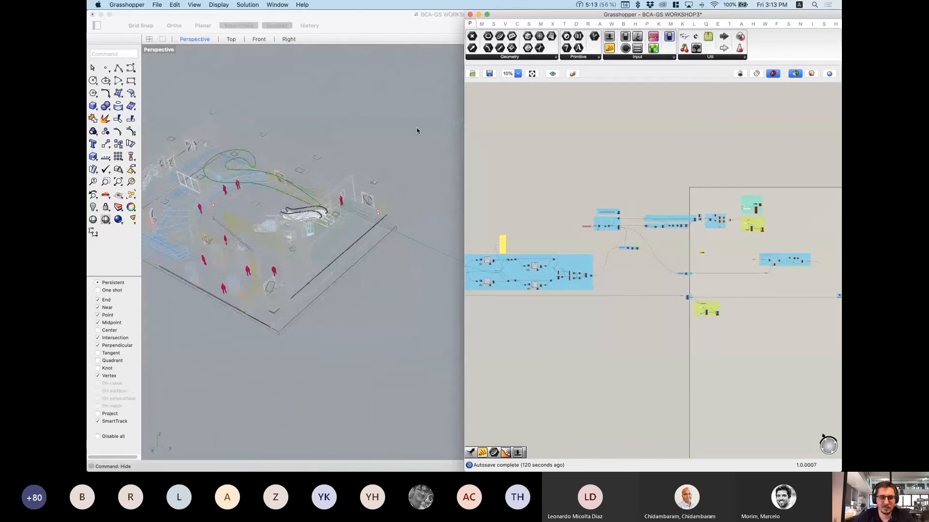
{"action": "left_click_drag", "start_coordinate": [535, 19], "coordinate": [497, 237]}
Step: Show the viewport properties and Layers panels and dock Grasshopper beside the Rhino view
{"action": "left_click", "coordinate": [832, 25]}
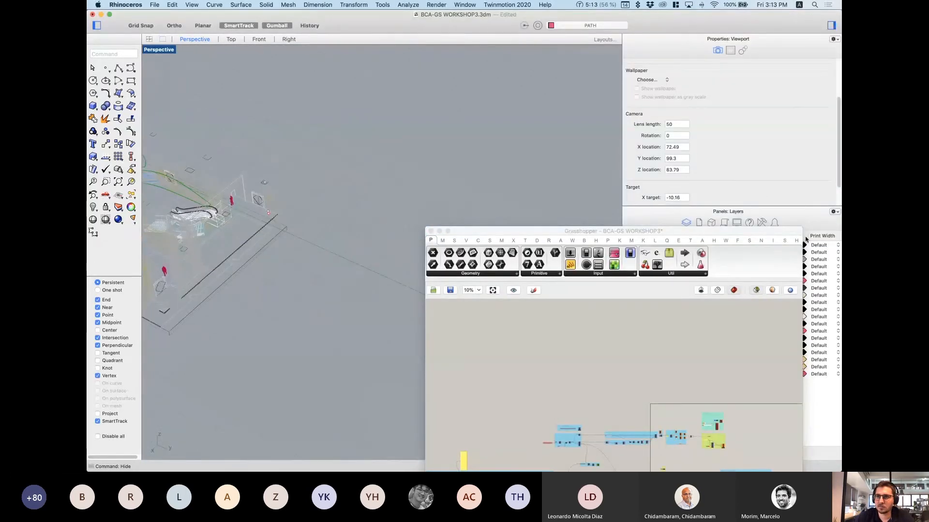
{"action": "left_click_drag", "start_coordinate": [642, 233], "coordinate": [454, 226]}
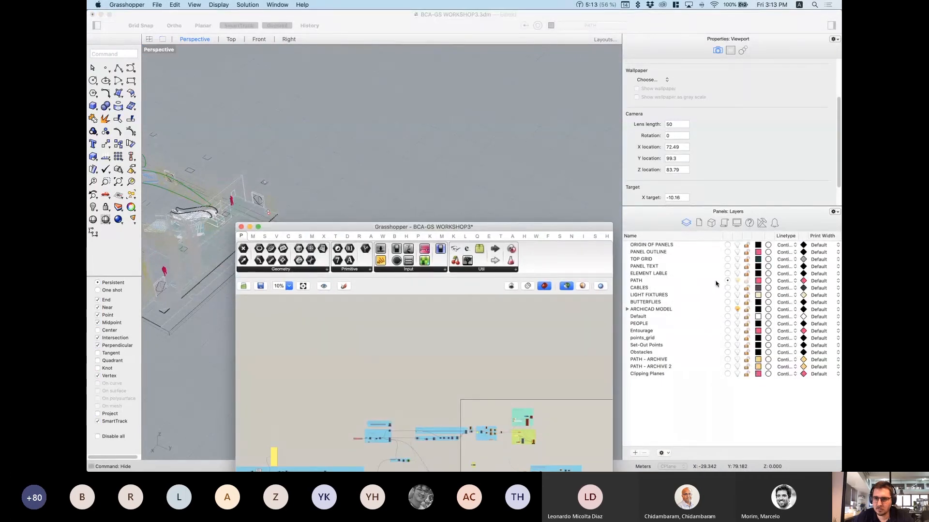
{"action": "left_click_drag", "start_coordinate": [504, 227], "coordinate": [841, 128]}
{"action": "right_click_drag", "start_coordinate": [367, 237], "coordinate": [374, 216]}
{"action": "left_click", "coordinate": [373, 216]}
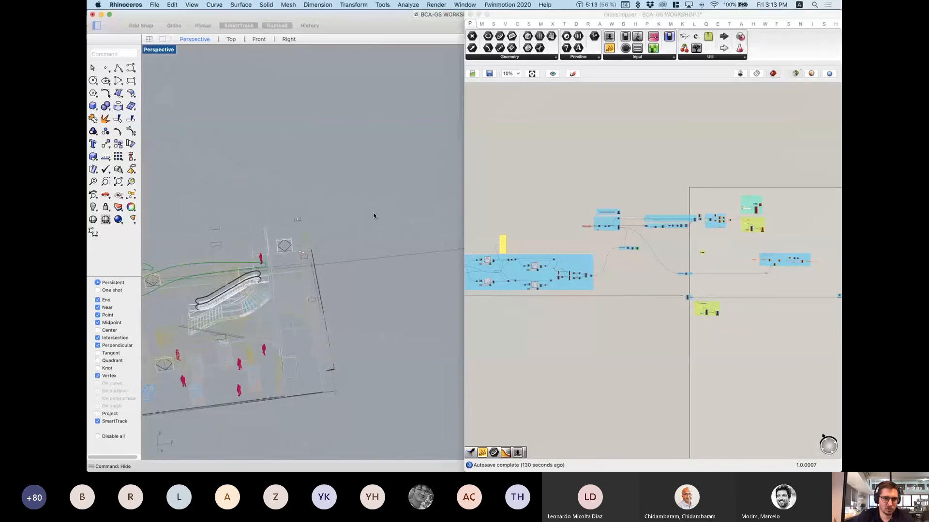
Step: Use ShowSelected to reveal the hidden curve and the building geometry
{"action": "type", "text": "ShowSelected"}
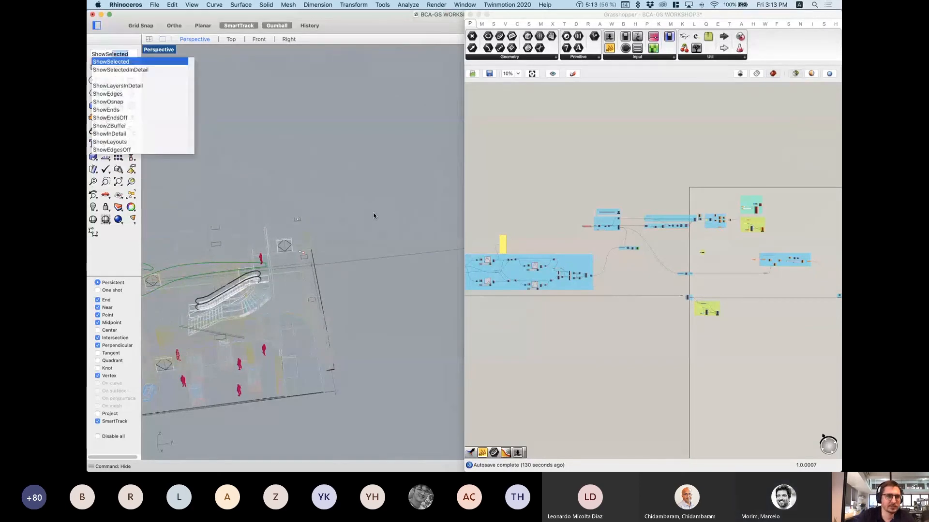
{"action": "key", "text": "Return"}
{"action": "right_click_drag", "start_coordinate": [373, 216], "coordinate": [255, 274]}
{"action": "scroll", "coordinate": [325, 272], "scroll_direction": "up", "scroll_amount": 3}
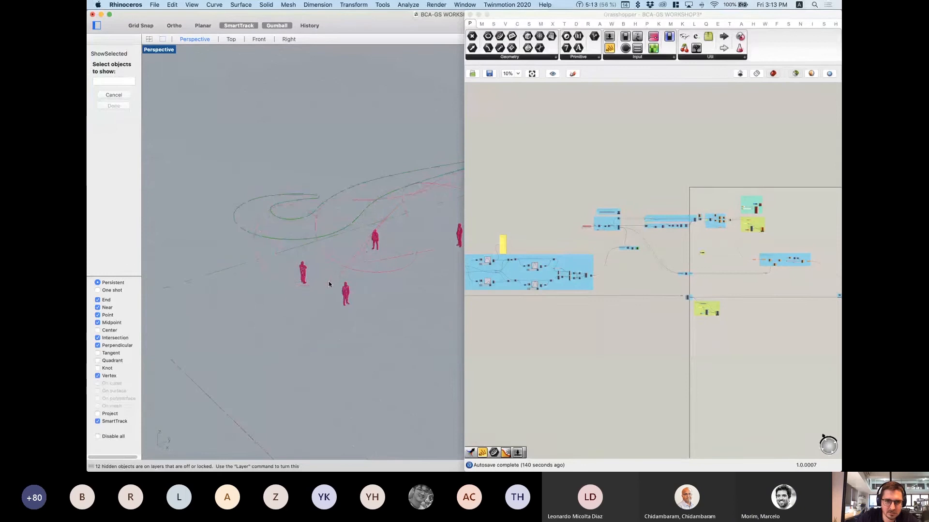
{"action": "left_click", "coordinate": [329, 283]}
{"action": "key", "text": "Return"}
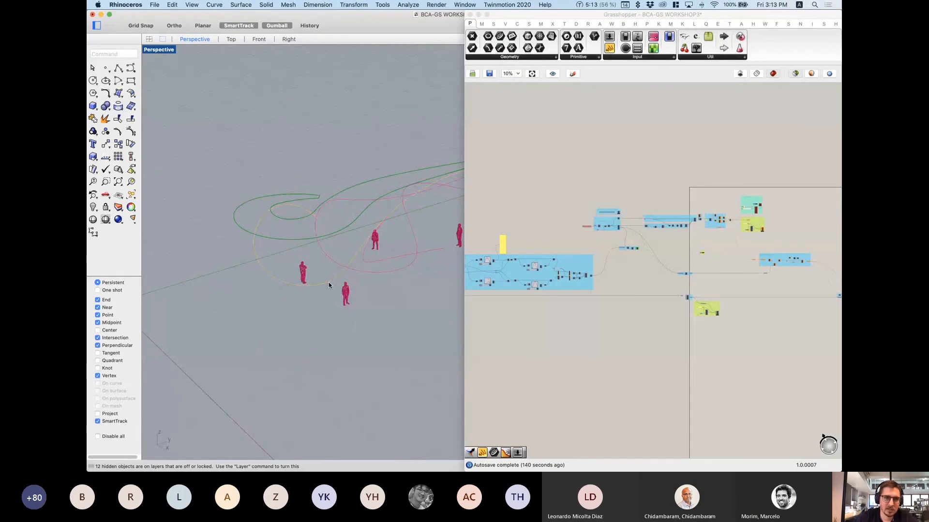
{"action": "key", "text": "super+z"}
{"action": "left_click", "coordinate": [309, 104]}
Step: Select the green path curve and orbit around it
{"action": "right_click_drag", "start_coordinate": [309, 104], "coordinate": [344, 139]}
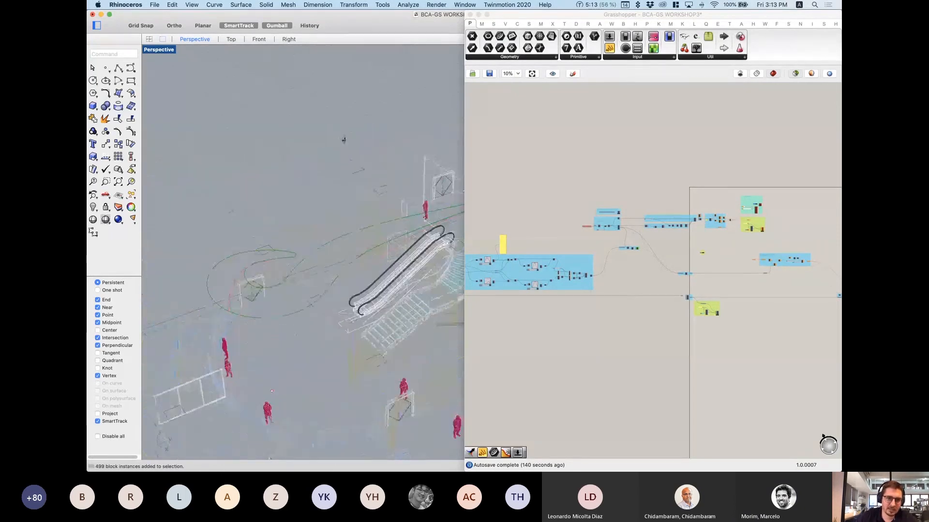
{"action": "left_click", "coordinate": [299, 347]}
{"action": "scroll", "coordinate": [298, 344], "scroll_direction": "down", "scroll_amount": 5}
{"action": "right_click_drag", "start_coordinate": [293, 299], "coordinate": [299, 338]}
{"action": "scroll", "coordinate": [299, 339], "scroll_direction": "up", "scroll_amount": 1}
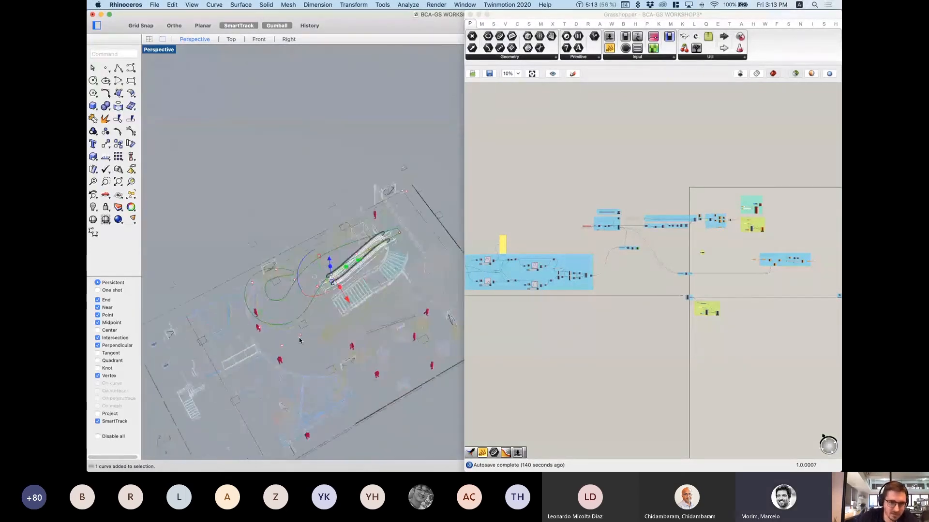
{"action": "scroll", "coordinate": [299, 341], "scroll_direction": "up", "scroll_amount": 3}
Step: Drag one of the path curve's control points to reshape the path
{"action": "left_click", "coordinate": [315, 389]}
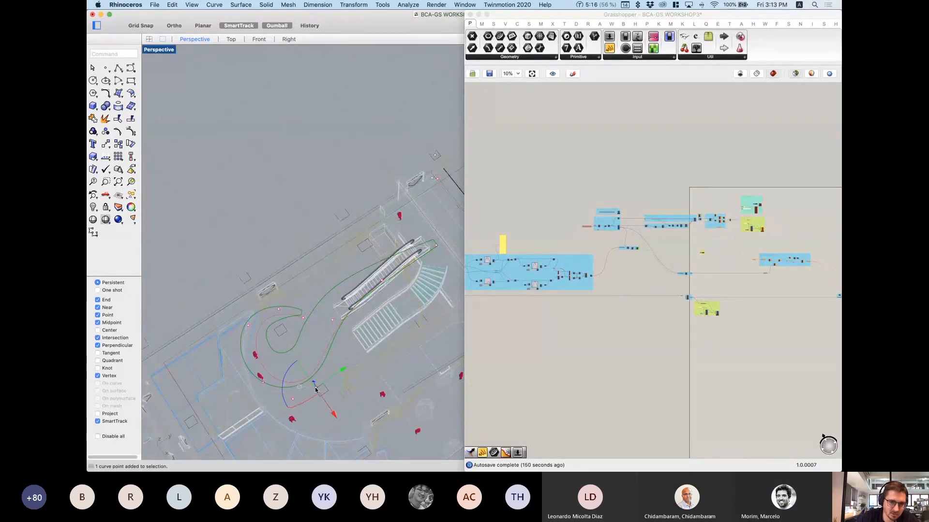
{"action": "left_click_drag", "start_coordinate": [315, 390], "coordinate": [378, 452]}
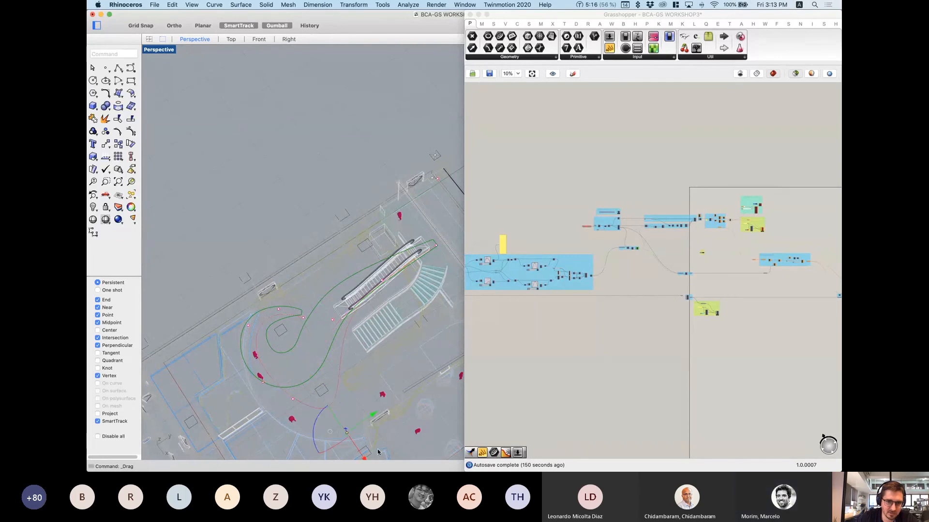
{"action": "scroll", "coordinate": [600, 293], "scroll_direction": "down", "scroll_amount": 3}
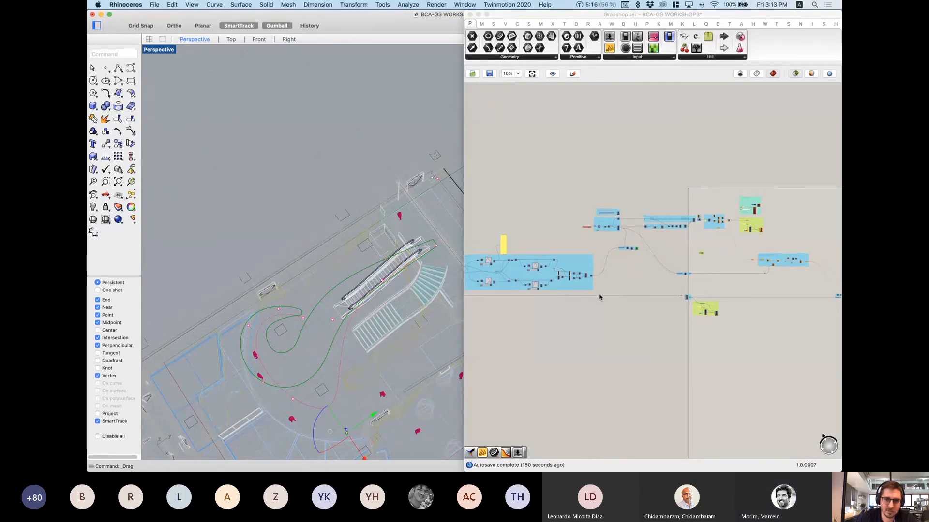
{"action": "scroll", "coordinate": [580, 278], "scroll_direction": "up", "scroll_amount": 10}
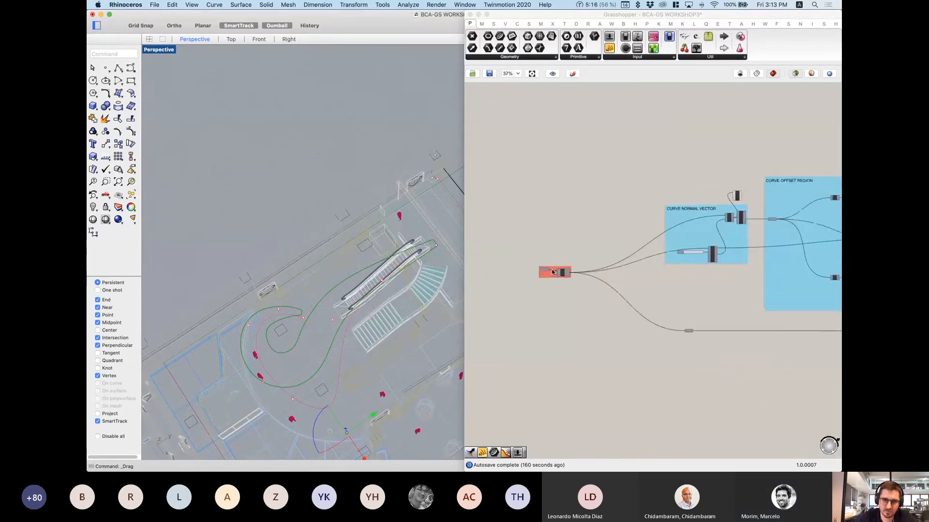
Step: Set the path curve as the Crv parameter's one referenced curve via Set one Curve
{"action": "right_click", "coordinate": [539, 274]}
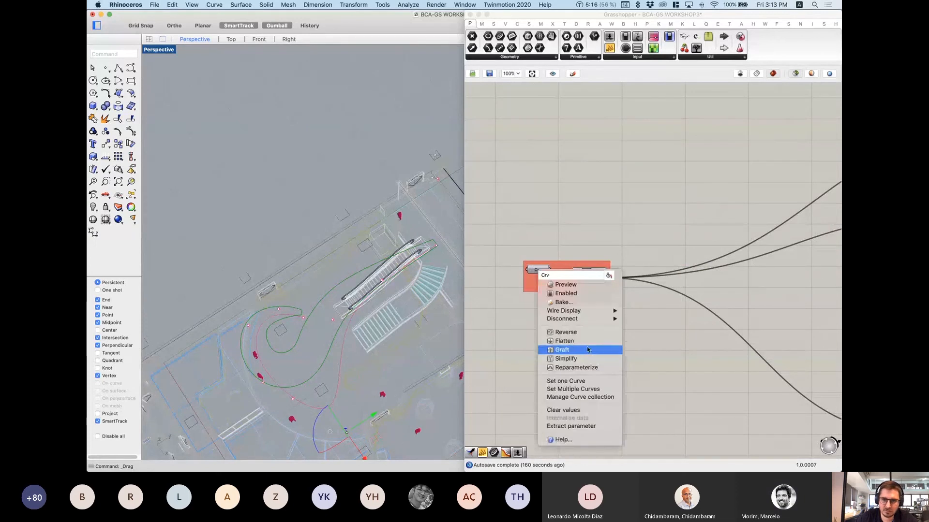
{"action": "left_click", "coordinate": [569, 382]}
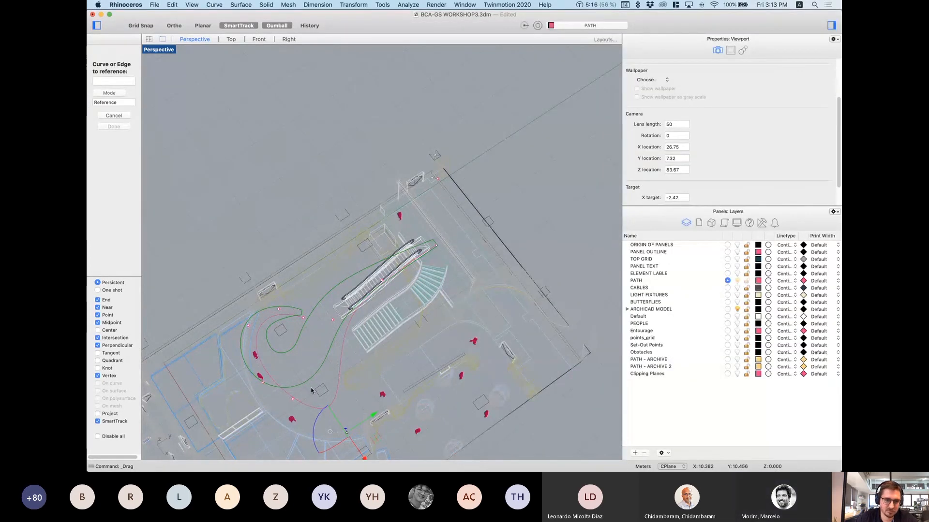
{"action": "left_click", "coordinate": [335, 403]}
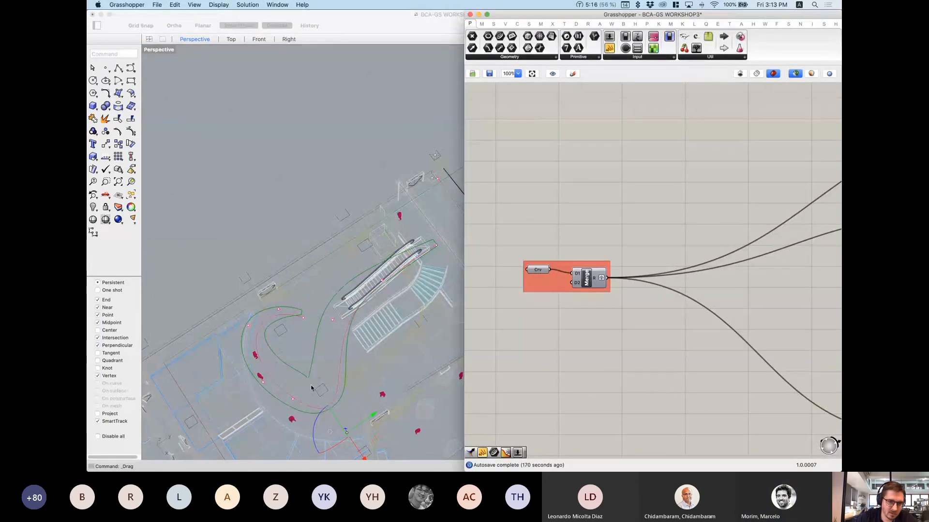
{"action": "left_click", "coordinate": [335, 405]}
{"action": "left_click", "coordinate": [339, 391]}
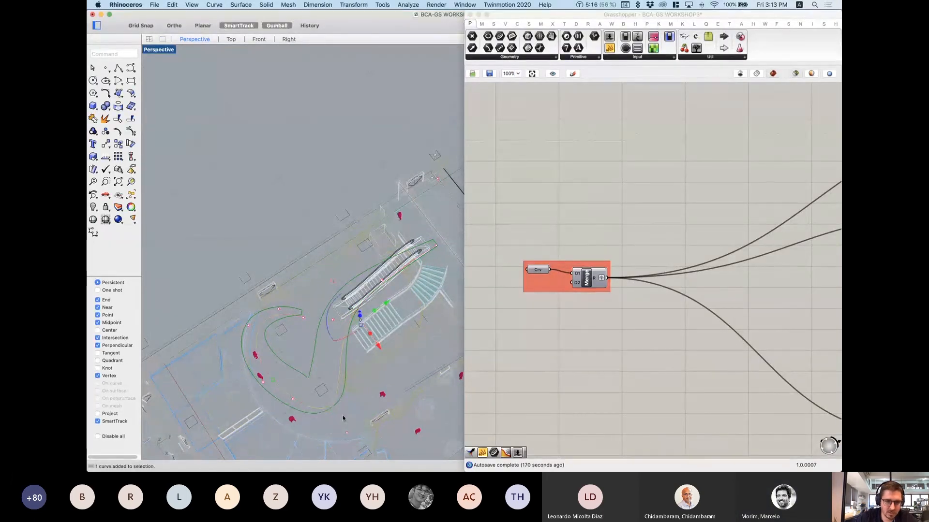
{"action": "left_click", "coordinate": [347, 433]}
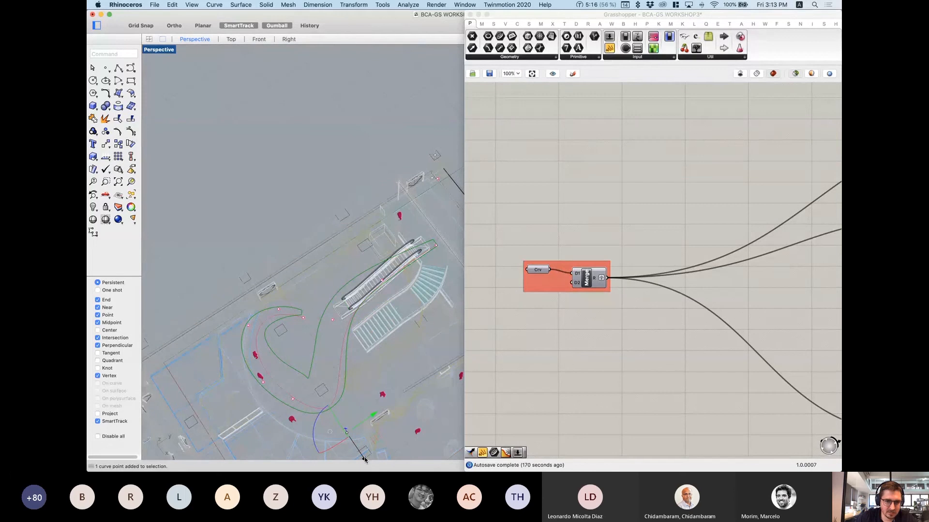
Step: Pull the path curve's control point back up-left to restore its spiral shape
{"action": "left_click_drag", "start_coordinate": [354, 448], "coordinate": [337, 419]}
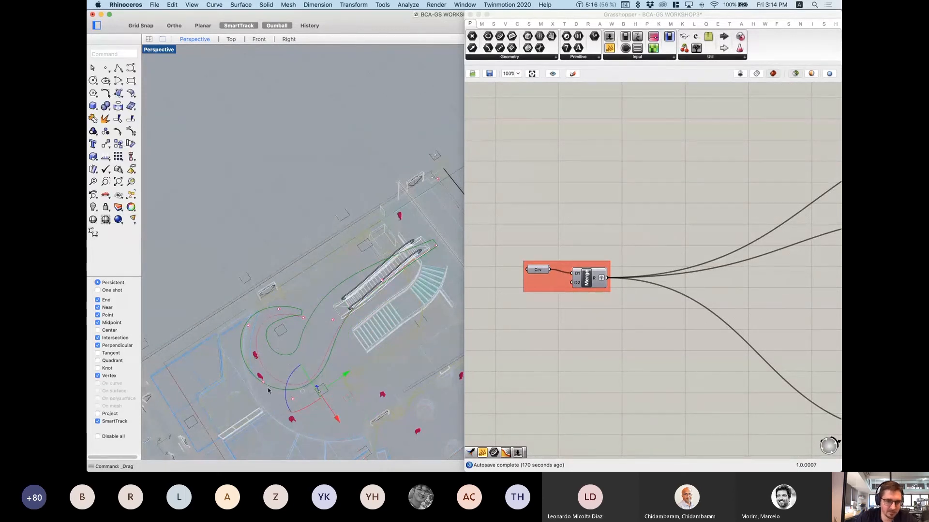
{"action": "scroll", "coordinate": [307, 293], "scroll_direction": "down", "scroll_amount": 5}
{"action": "right_click_drag", "start_coordinate": [308, 293], "coordinate": [353, 299]}
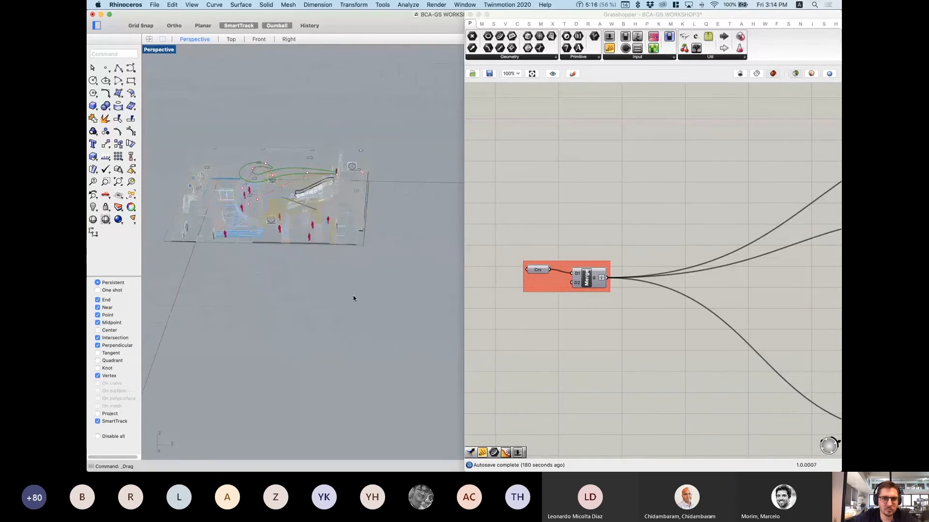
{"action": "right_click_drag", "start_coordinate": [368, 236], "coordinate": [349, 251]}
Step: Pan and zoom the Grasshopper canvas to the Height of Grid group
{"action": "scroll", "coordinate": [285, 130], "scroll_direction": "up", "scroll_amount": 7}
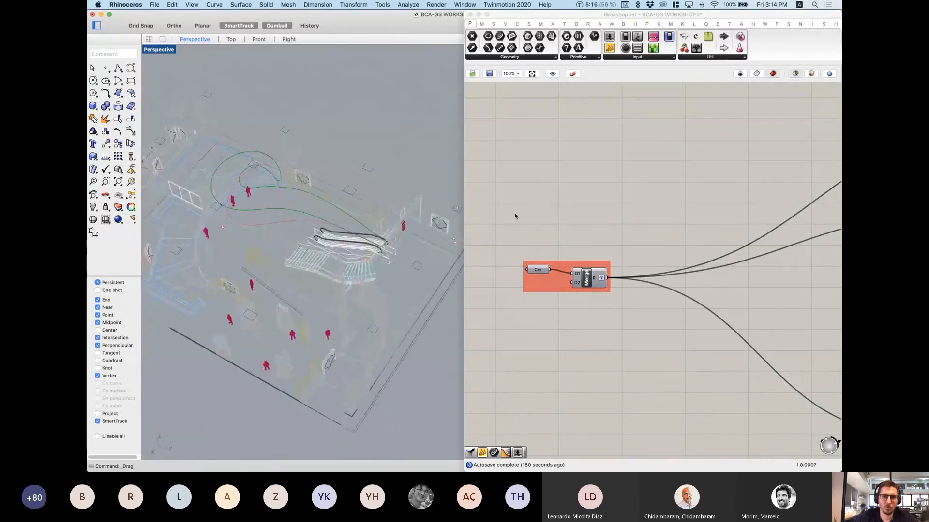
{"action": "scroll", "coordinate": [586, 238], "scroll_direction": "down", "scroll_amount": 10}
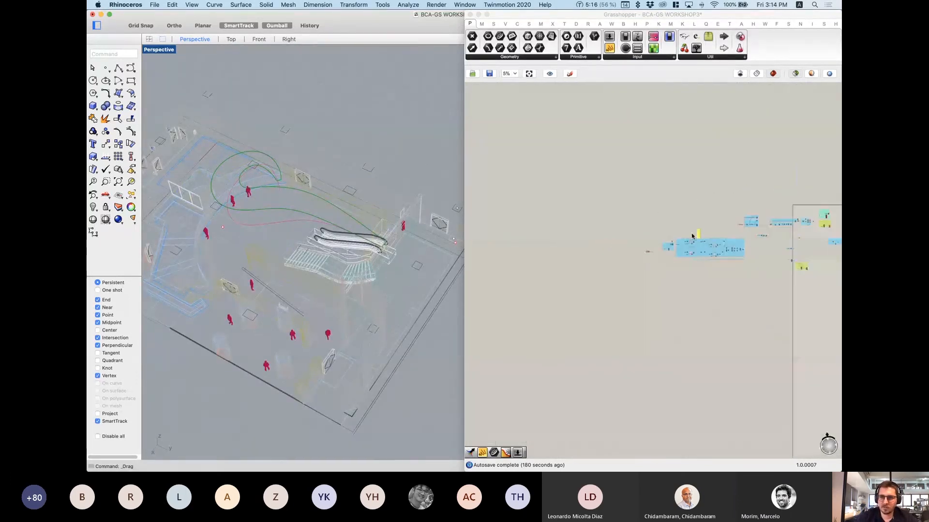
{"action": "right_click_drag", "start_coordinate": [692, 236], "coordinate": [621, 260]}
{"action": "scroll", "coordinate": [622, 263], "scroll_direction": "up", "scroll_amount": 2}
{"action": "right_click_drag", "start_coordinate": [713, 262], "coordinate": [585, 277]}
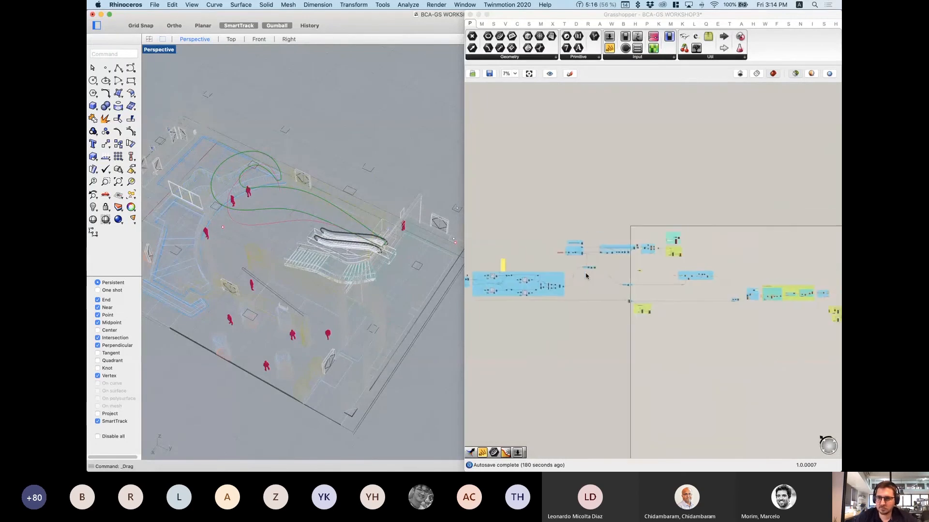
{"action": "scroll", "coordinate": [586, 276], "scroll_direction": "up", "scroll_amount": 4}
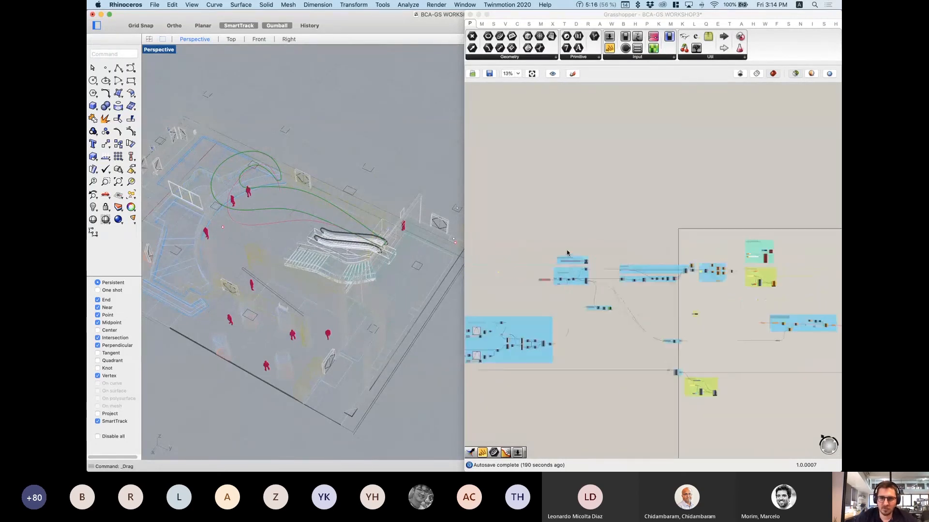
{"action": "scroll", "coordinate": [578, 290], "scroll_direction": "up", "scroll_amount": 2}
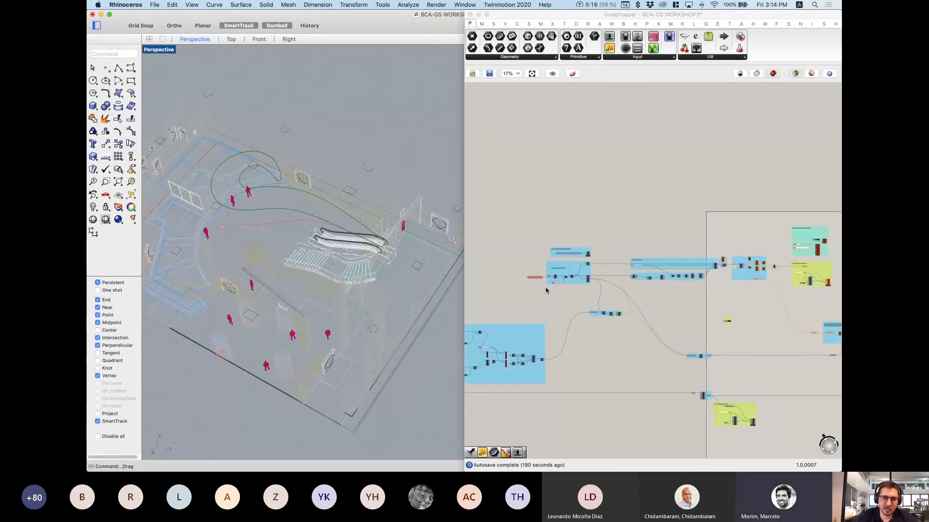
{"action": "scroll", "coordinate": [529, 271], "scroll_direction": "up", "scroll_amount": 9}
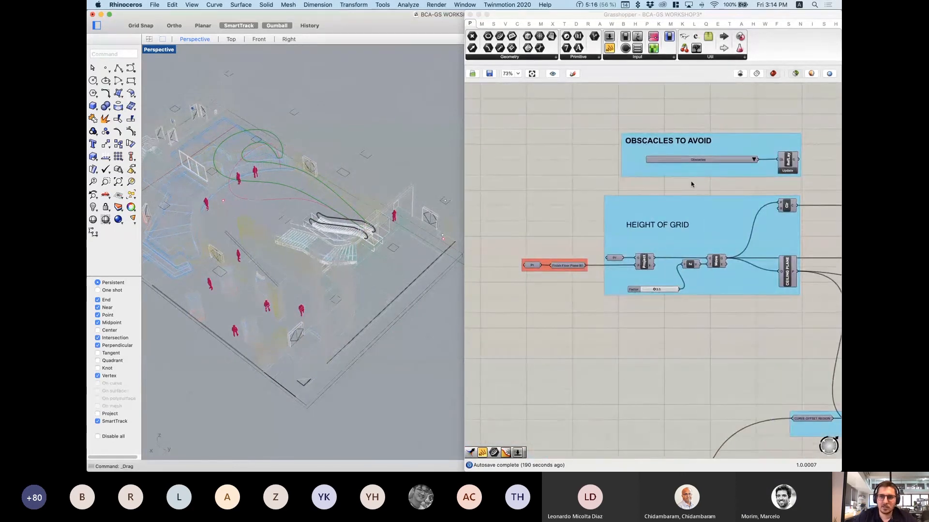
{"action": "scroll", "coordinate": [697, 220], "scroll_direction": "down", "scroll_amount": 1}
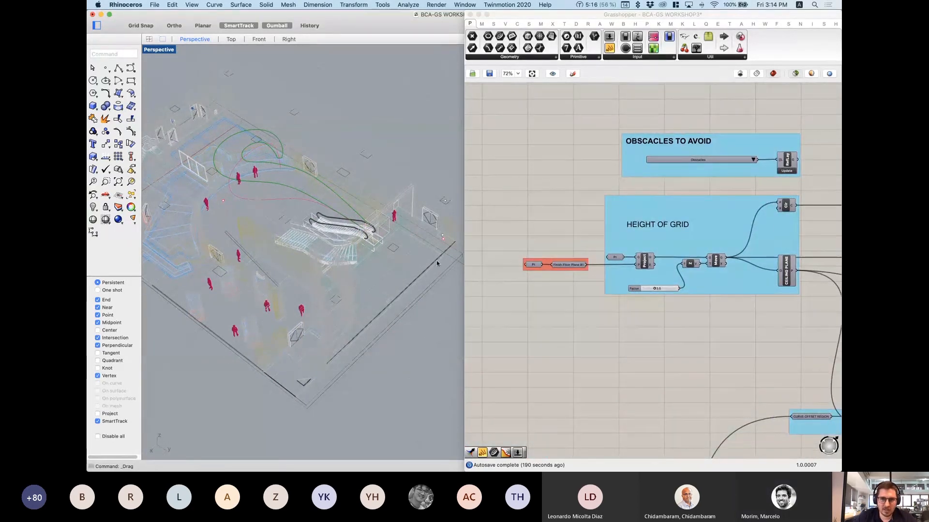
{"action": "scroll", "coordinate": [318, 234], "scroll_direction": "down", "scroll_amount": 5}
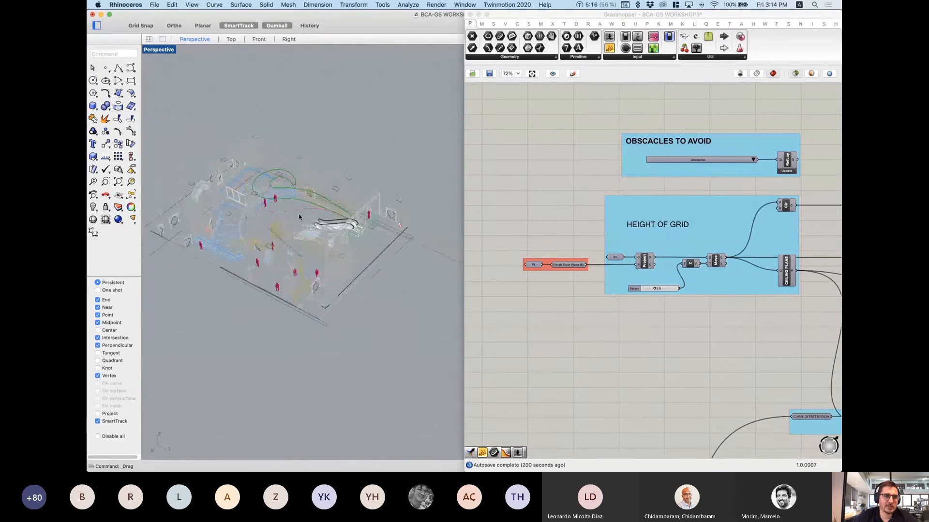
{"action": "scroll", "coordinate": [299, 218], "scroll_direction": "up", "scroll_amount": 8}
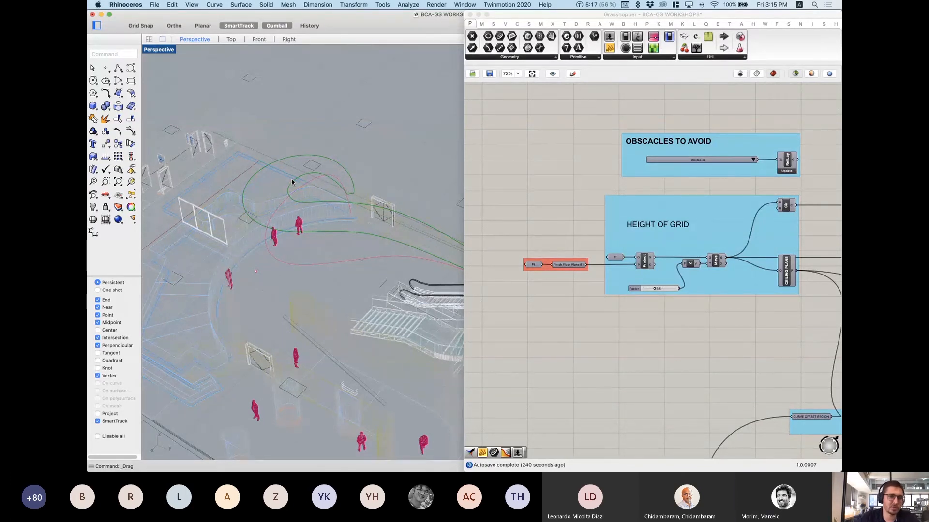
{"action": "scroll", "coordinate": [295, 194], "scroll_direction": "down", "scroll_amount": 10}
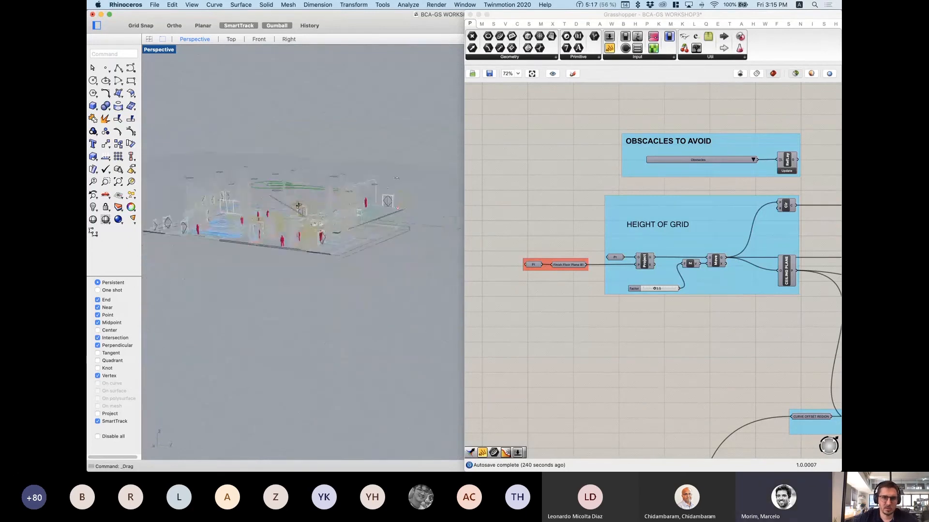
{"action": "right_click_drag", "start_coordinate": [298, 206], "coordinate": [294, 223]}
{"action": "scroll", "coordinate": [633, 229], "scroll_direction": "down", "scroll_amount": 2}
{"action": "right_click_drag", "start_coordinate": [601, 232], "coordinate": [540, 223]}
{"action": "left_click_drag", "start_coordinate": [538, 122], "coordinate": [735, 181]}
{"action": "left_click_drag", "start_coordinate": [534, 107], "coordinate": [753, 180]}
{"action": "left_click", "coordinate": [749, 178]}
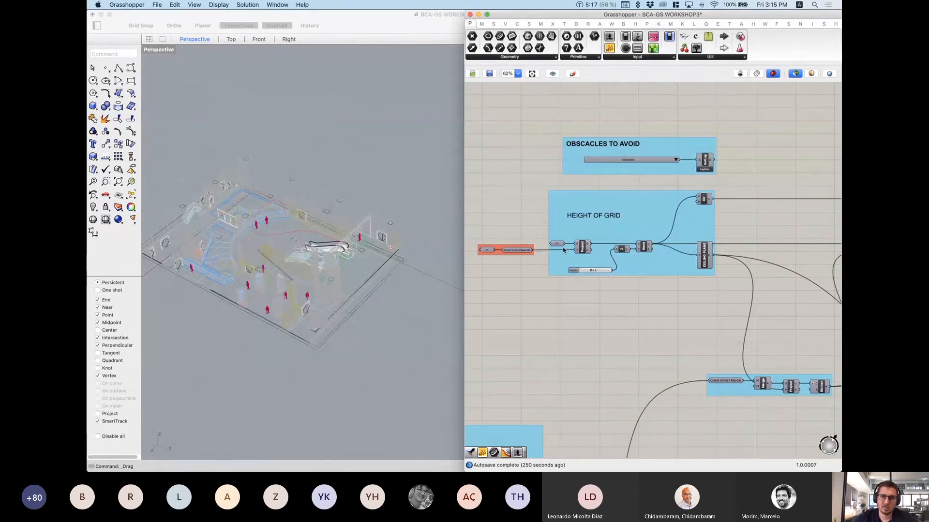
{"action": "right_click_drag", "start_coordinate": [563, 250], "coordinate": [579, 247]}
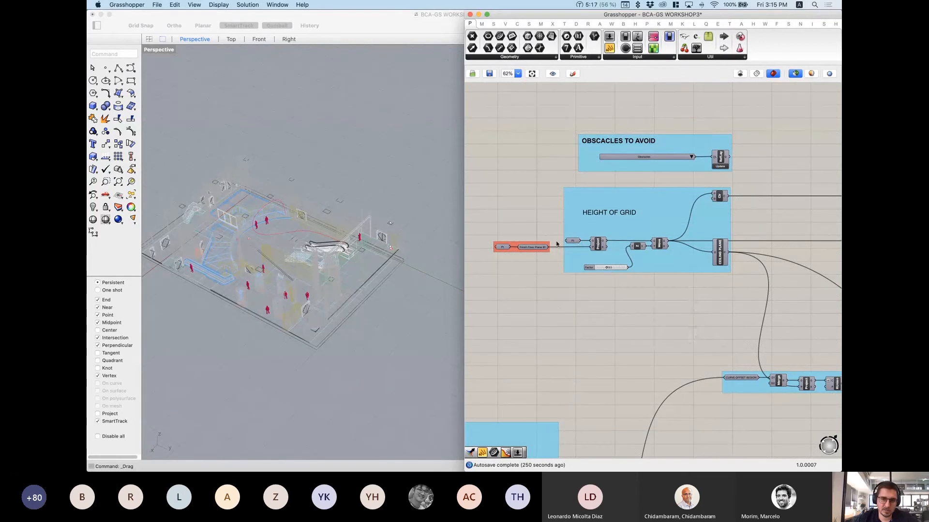
{"action": "scroll", "coordinate": [506, 254], "scroll_direction": "up", "scroll_amount": 3}
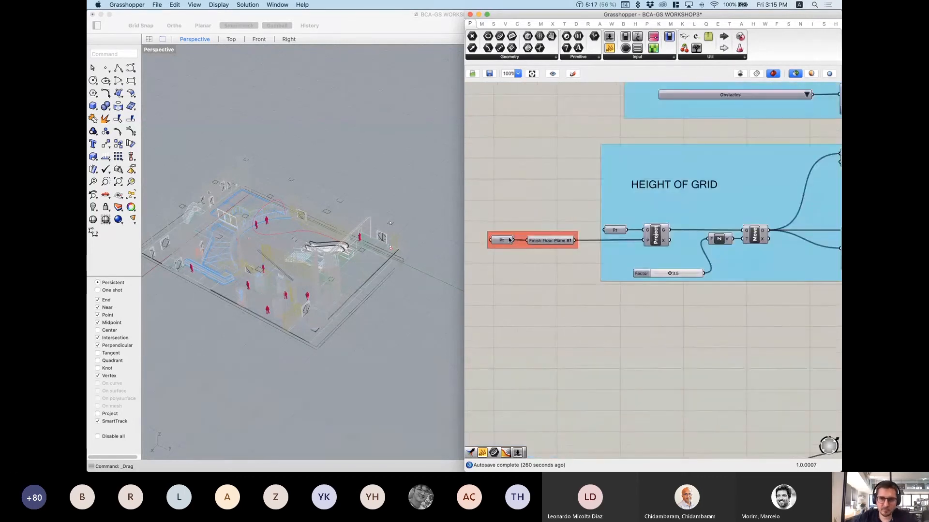
{"action": "right_click_drag", "start_coordinate": [510, 241], "coordinate": [510, 259]}
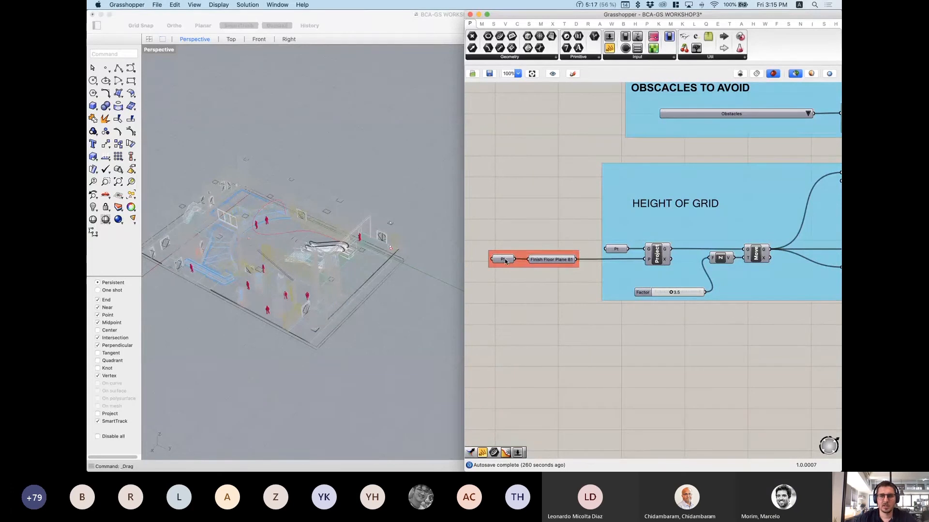
{"action": "scroll", "coordinate": [371, 173], "scroll_direction": "down", "scroll_amount": 6}
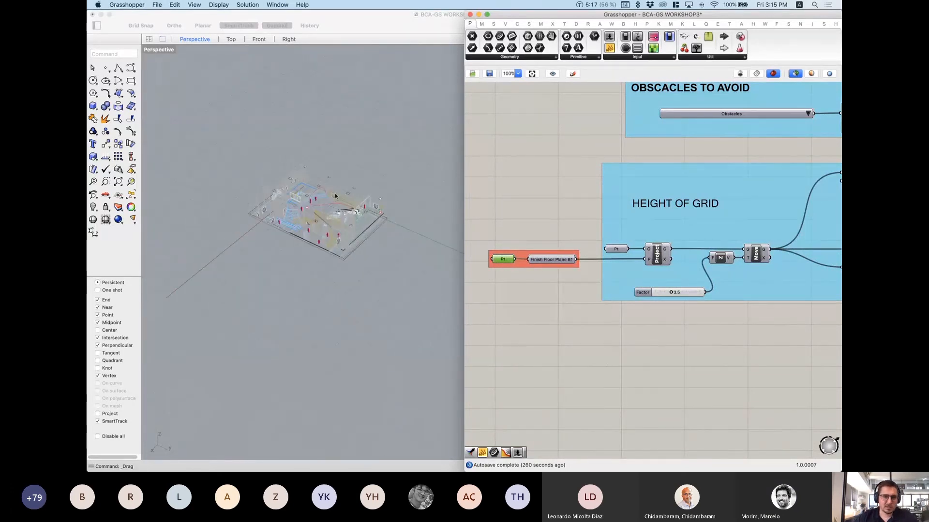
{"action": "left_click", "coordinate": [379, 348]}
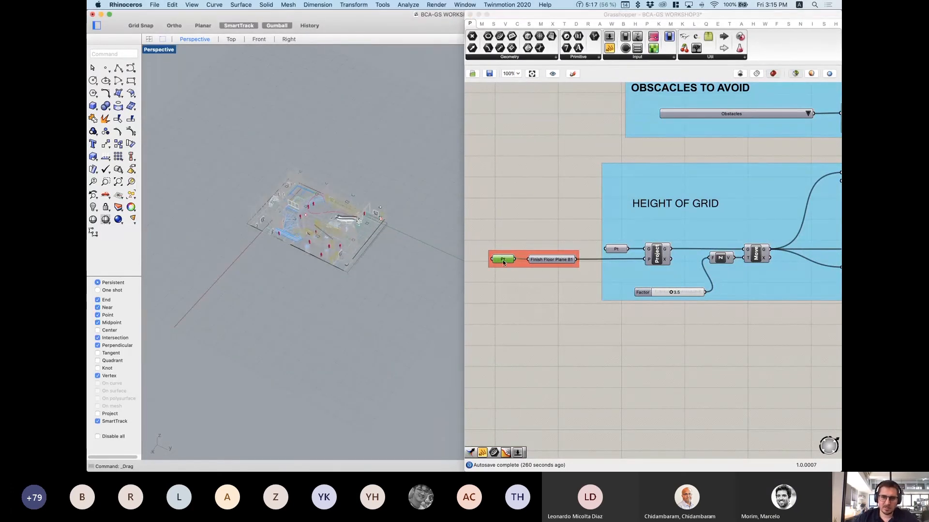
{"action": "scroll", "coordinate": [408, 242], "scroll_direction": "up", "scroll_amount": 6}
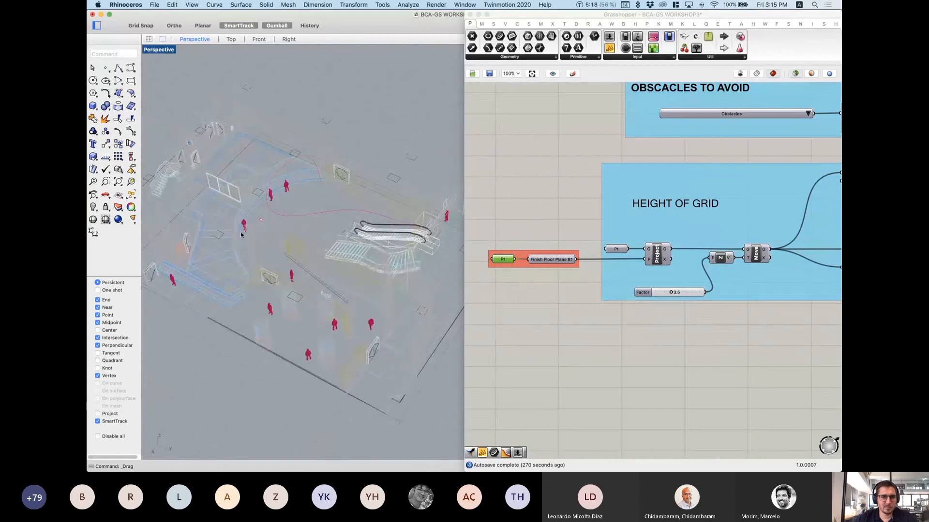
{"action": "scroll", "coordinate": [241, 235], "scroll_direction": "down", "scroll_amount": 5}
{"action": "scroll", "coordinate": [357, 215], "scroll_direction": "up", "scroll_amount": 10}
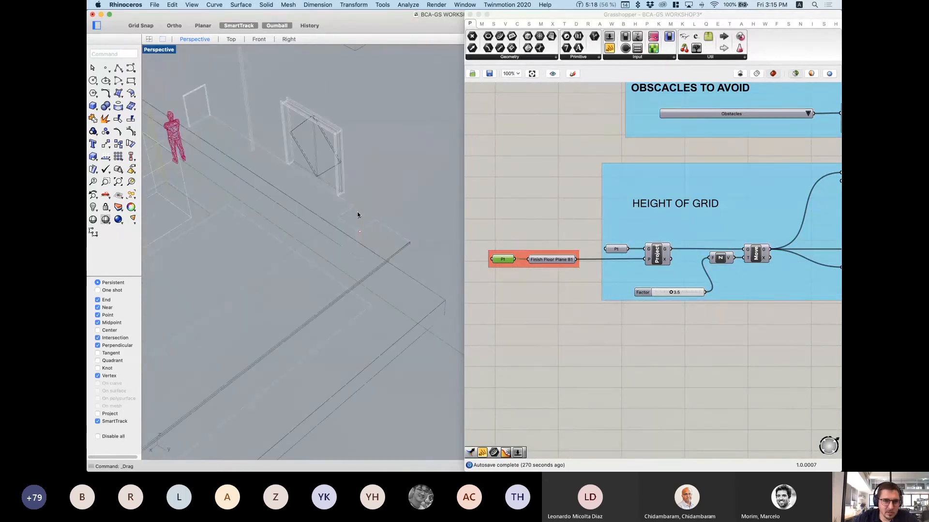
{"action": "key", "text": "super+a"}
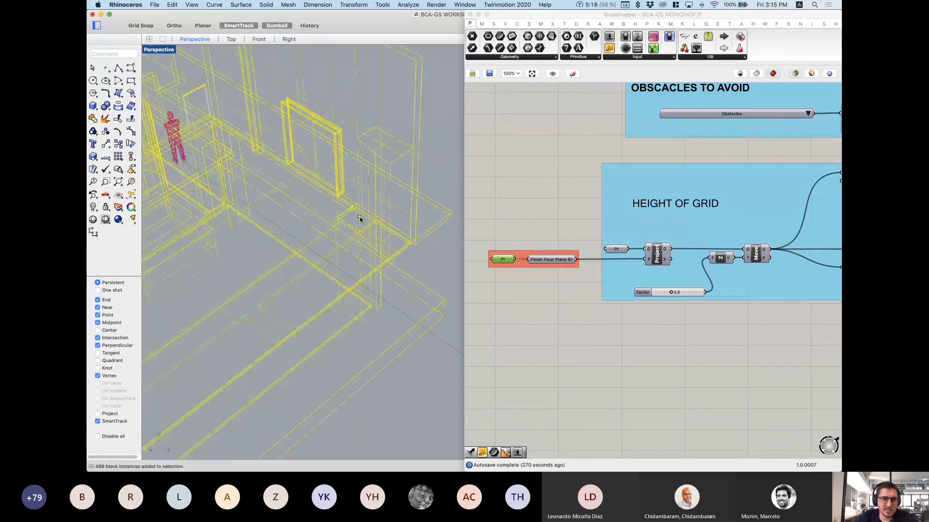
{"action": "key", "text": "Escape"}
{"action": "scroll", "coordinate": [359, 228], "scroll_direction": "up", "scroll_amount": 8}
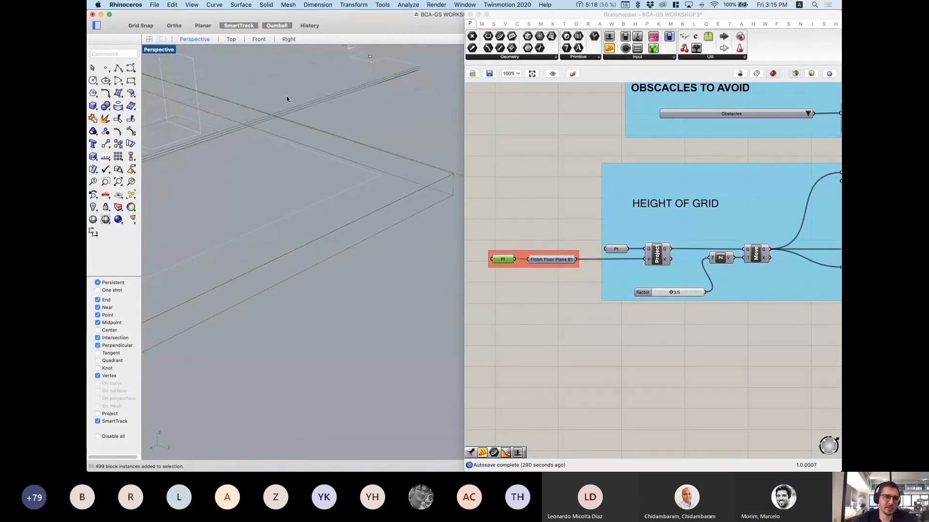
{"action": "scroll", "coordinate": [298, 134], "scroll_direction": "down", "scroll_amount": 5}
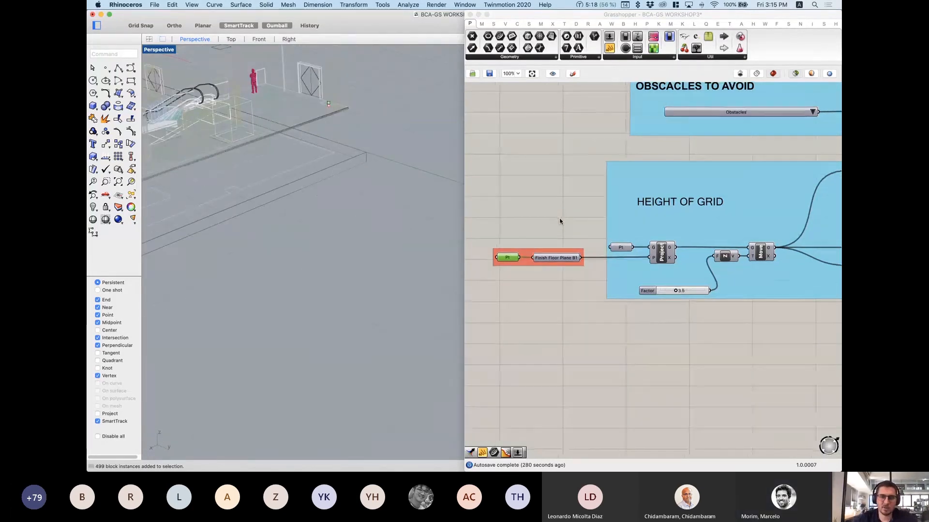
{"action": "right_click_drag", "start_coordinate": [558, 222], "coordinate": [543, 217]}
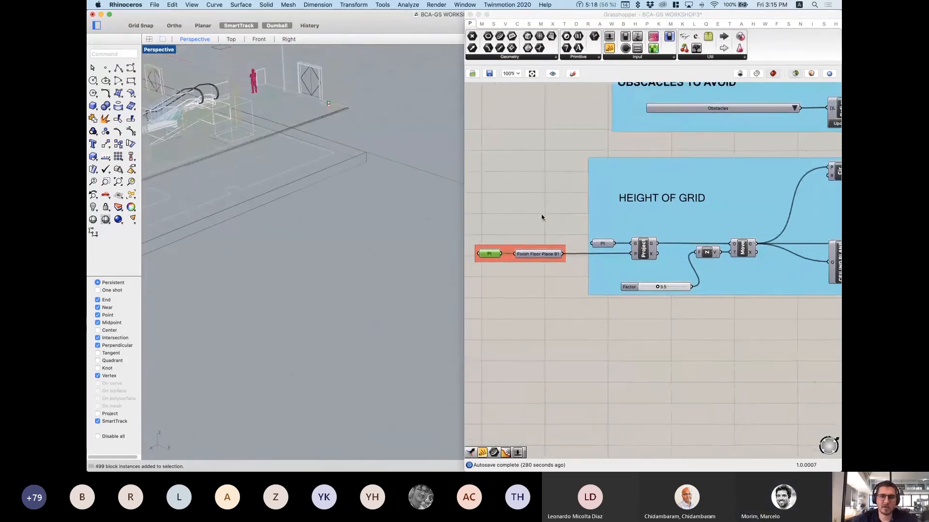
Step: Search 'story' and place an ARCHICAD Story component left of the Height of Grid group
{"action": "left_click", "coordinate": [601, 27]}
{"action": "left_click", "coordinate": [601, 27]}
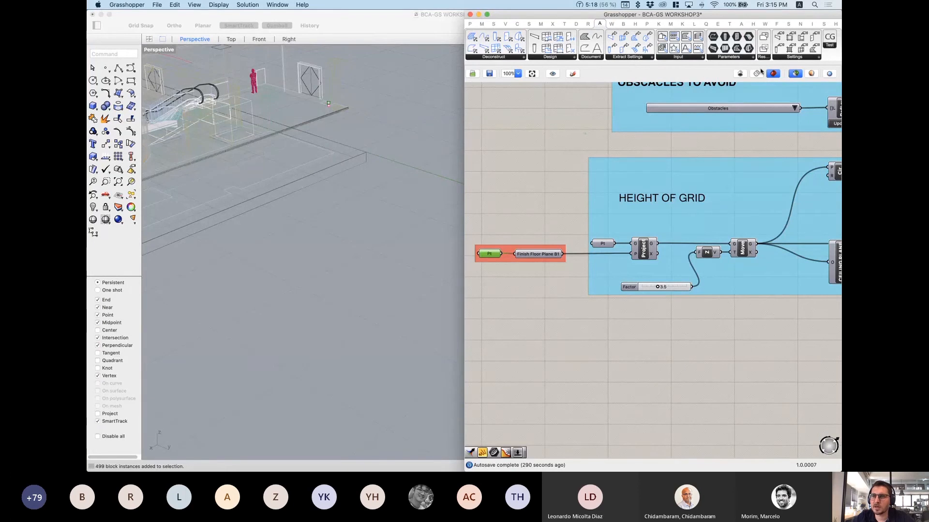
{"action": "double_click", "coordinate": [548, 143]}
{"action": "type", "text": "story"}
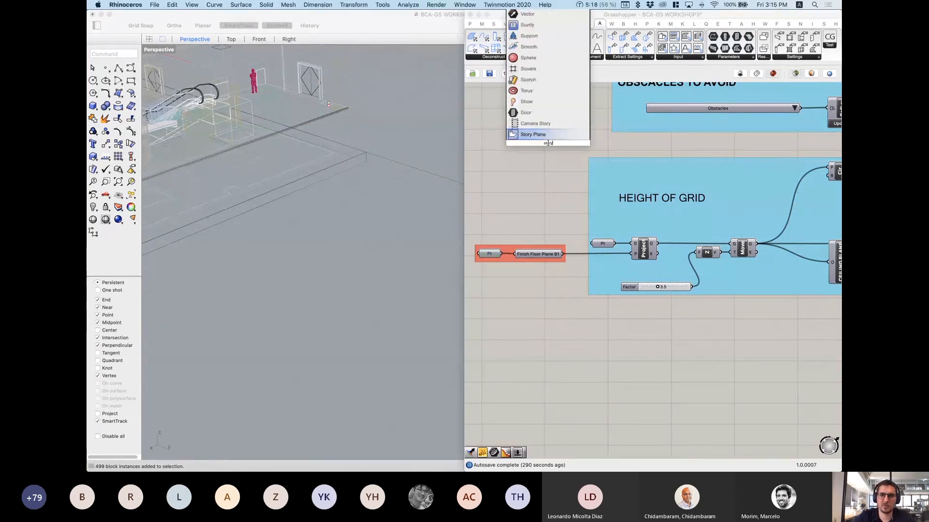
{"action": "left_click", "coordinate": [523, 135]}
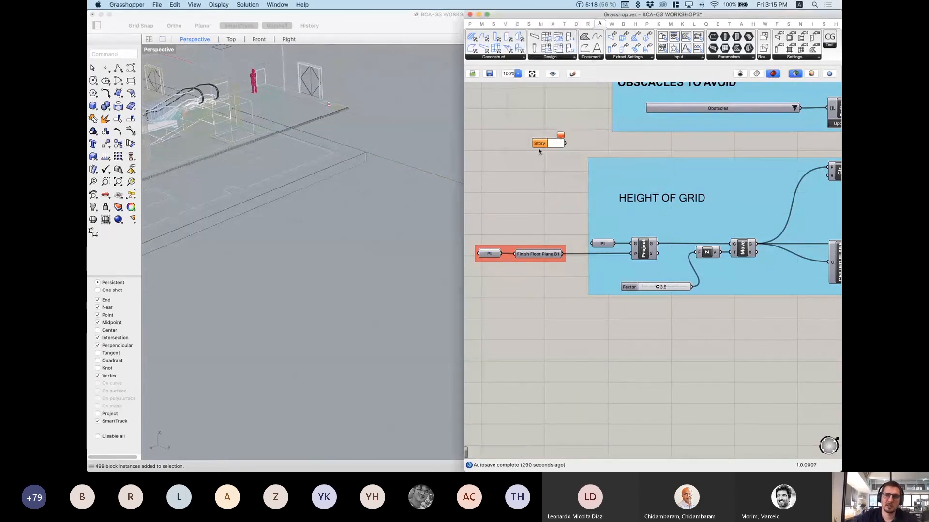
{"action": "left_click_drag", "start_coordinate": [539, 143], "coordinate": [501, 174]}
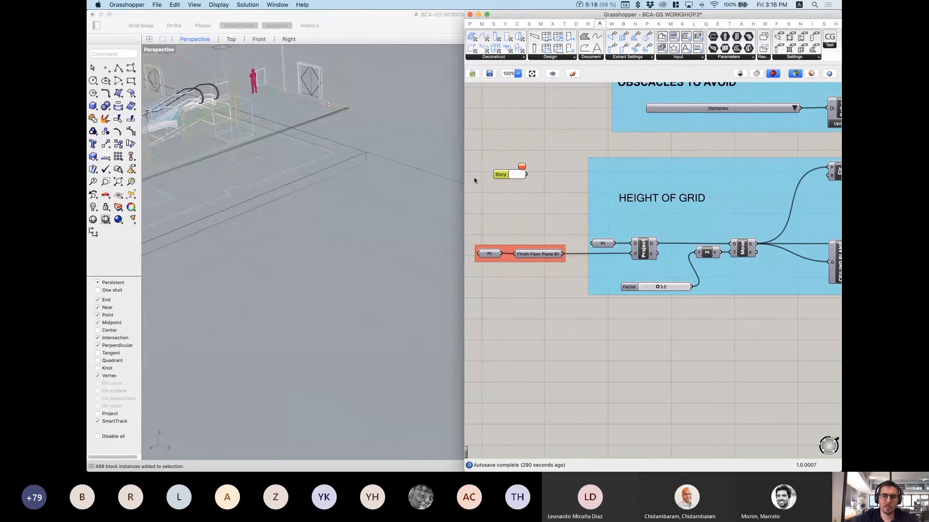
{"action": "left_click", "coordinate": [529, 196]}
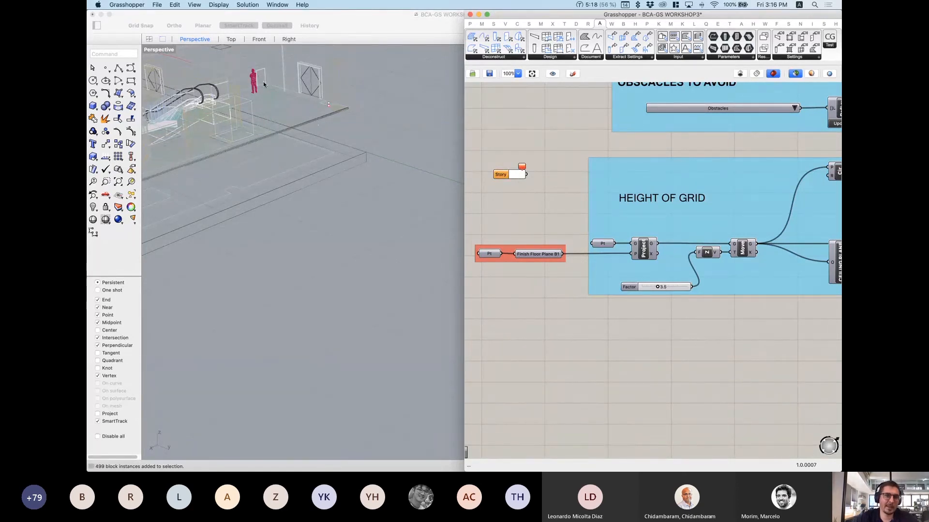
Step: Start ARCHICAD's Grasshopper Connection from File > Interoperability and move its palette aside
{"action": "mouse_move", "coordinate": [604, 462]}
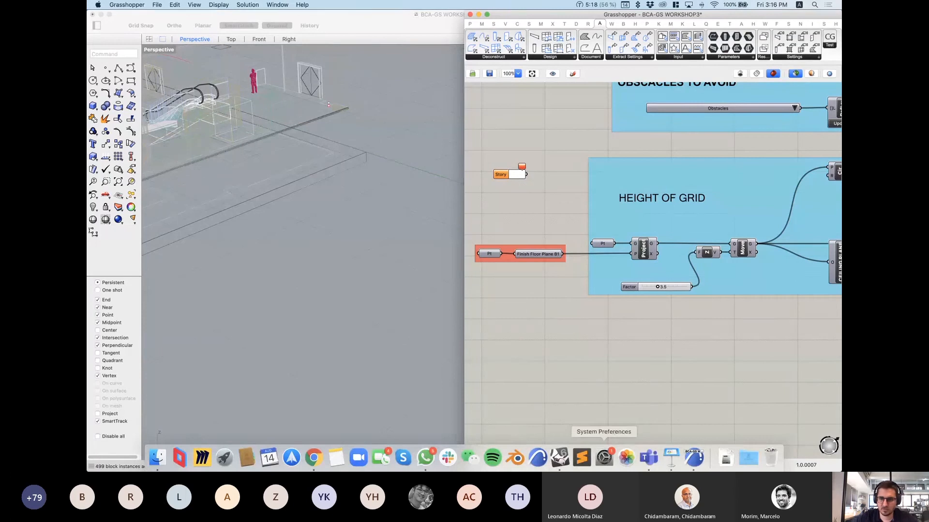
{"action": "left_click", "coordinate": [696, 460]}
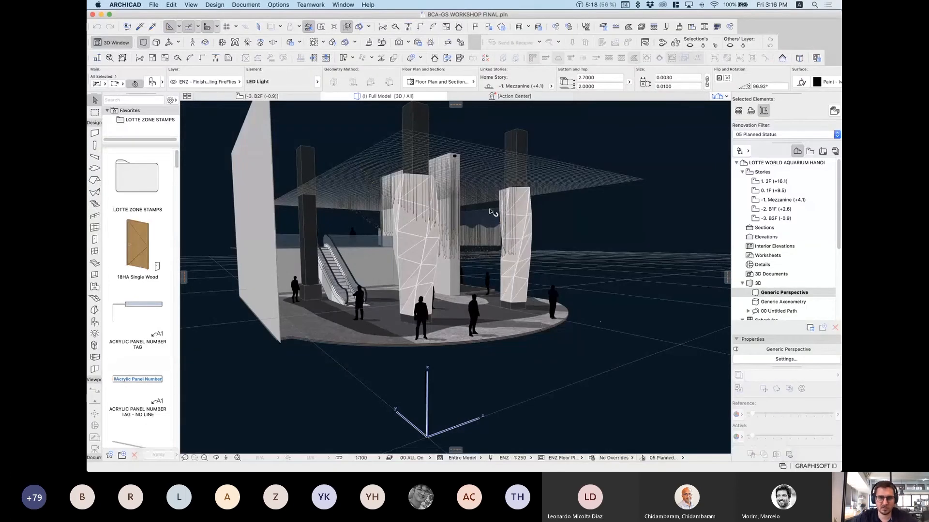
{"action": "left_click", "coordinate": [154, 4]}
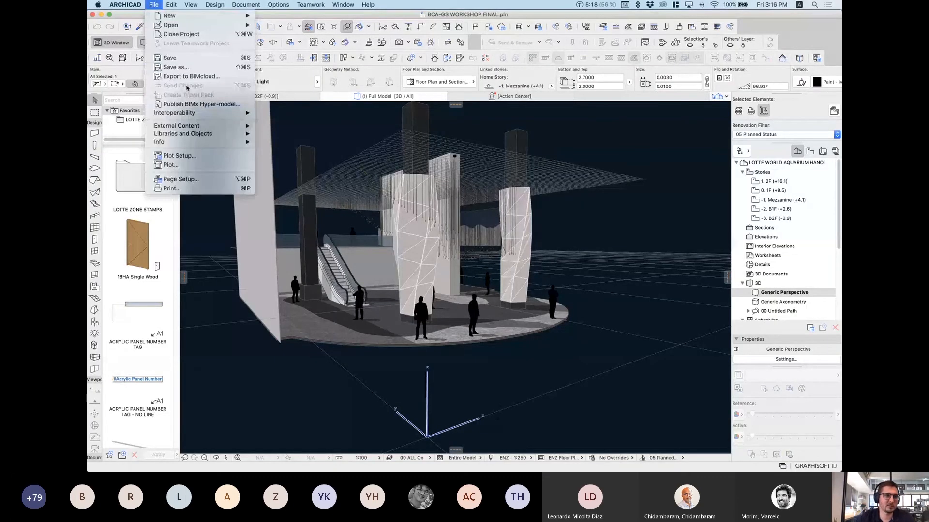
{"action": "mouse_move", "coordinate": [186, 115]}
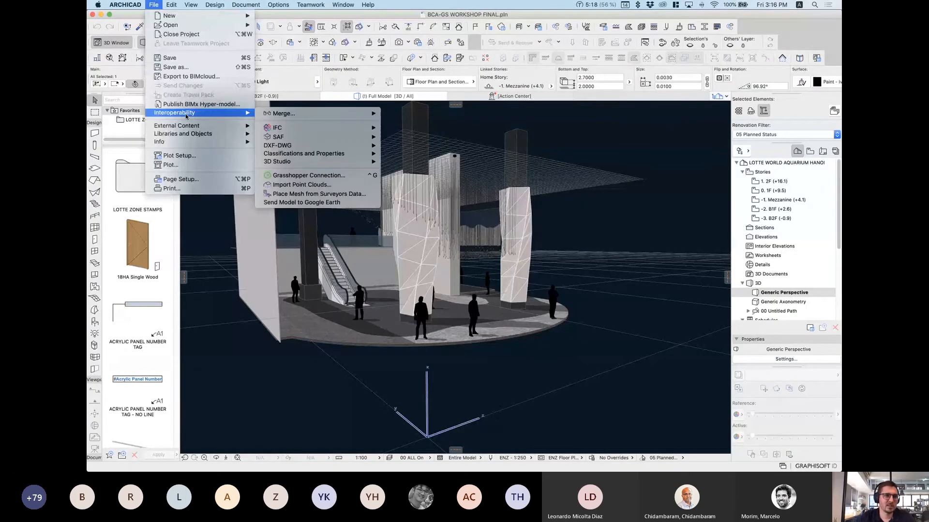
{"action": "left_click", "coordinate": [319, 177]}
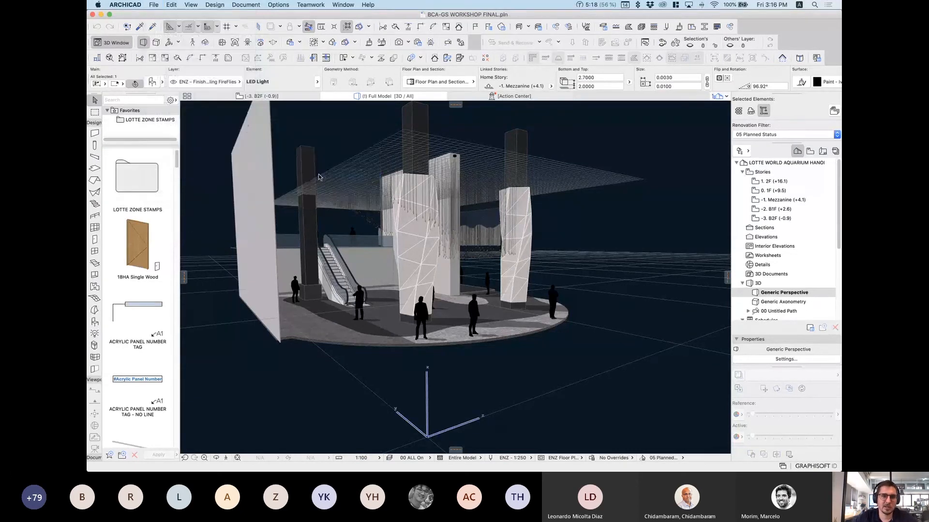
{"action": "left_click_drag", "start_coordinate": [466, 142], "coordinate": [237, 123]}
Step: Bring the Grasshopper definition back beside ARCHICAD's 3D view with Mission Control
{"action": "key", "text": "ctrl+Up"}
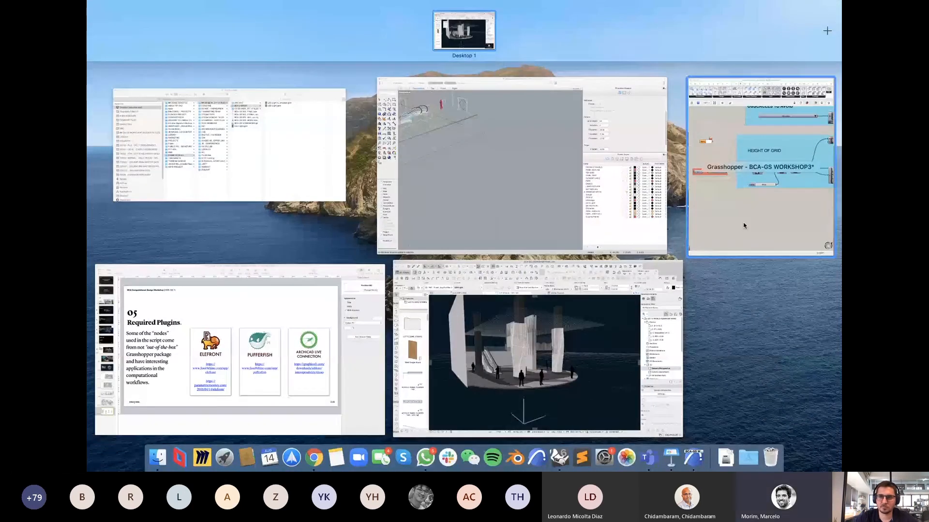
{"action": "left_click", "coordinate": [570, 322]}
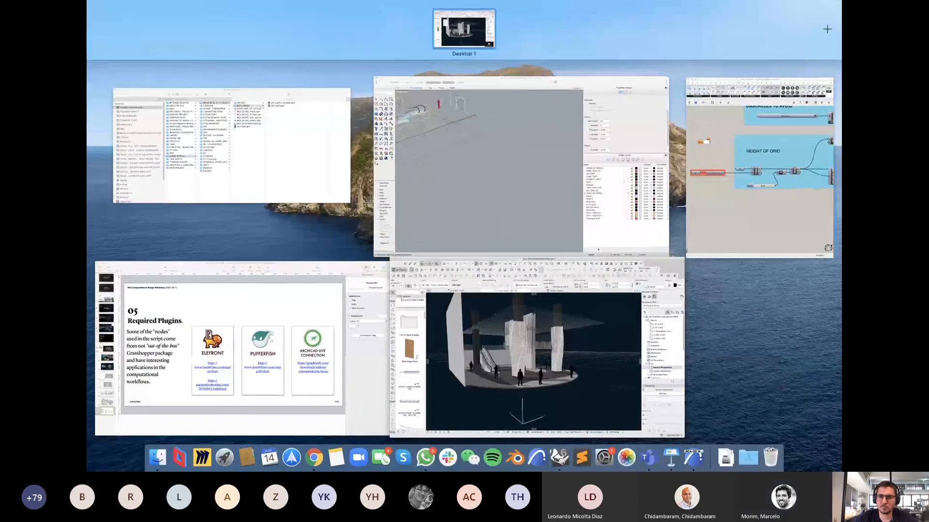
{"action": "key", "text": "ctrl+Up"}
{"action": "left_click", "coordinate": [543, 156]}
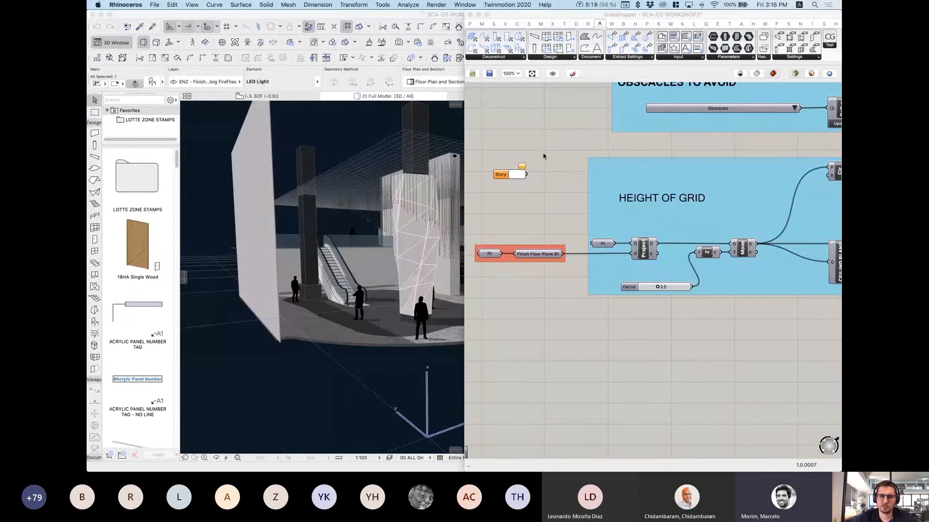
{"action": "left_click", "coordinate": [540, 154]}
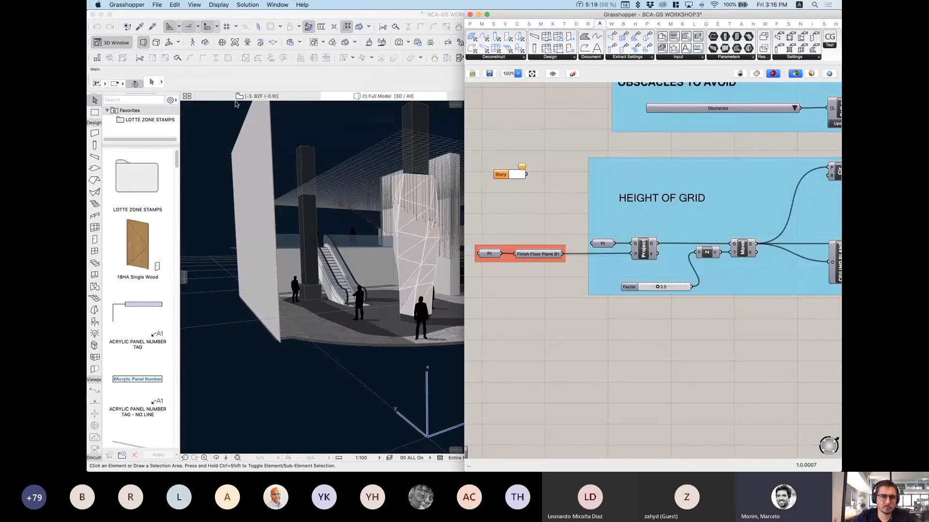
Step: Pick -2. B1F (+2.6) from the ARCHICAD story list for the Story component
{"action": "left_click", "coordinate": [520, 177]}
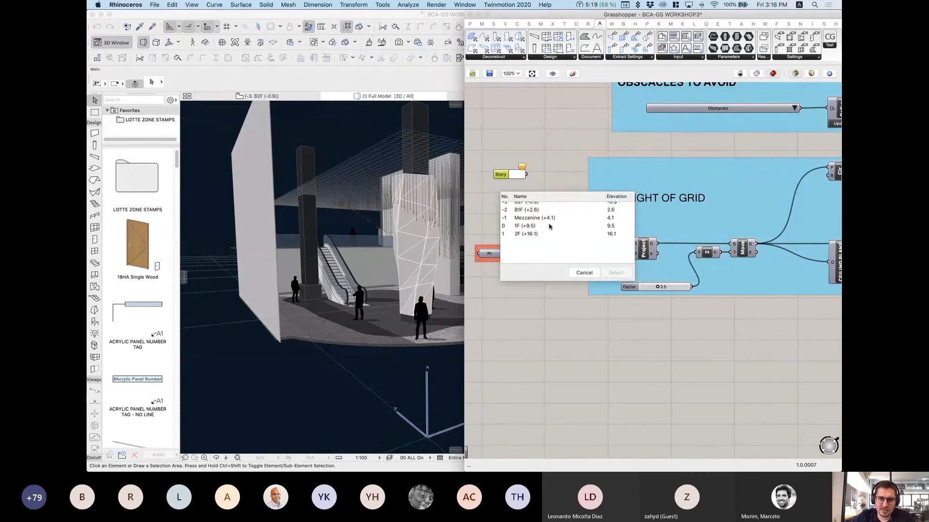
{"action": "scroll", "coordinate": [552, 228], "scroll_direction": "up", "scroll_amount": 1}
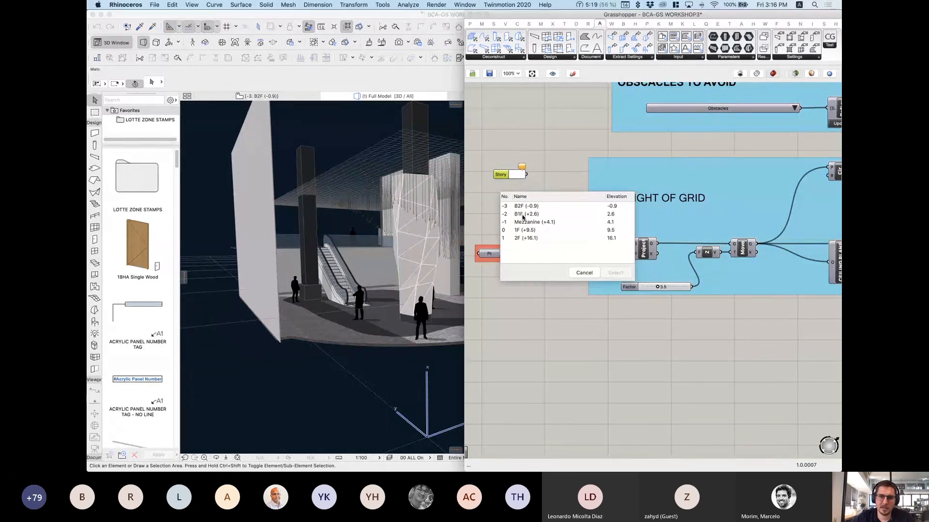
{"action": "left_click", "coordinate": [519, 216]}
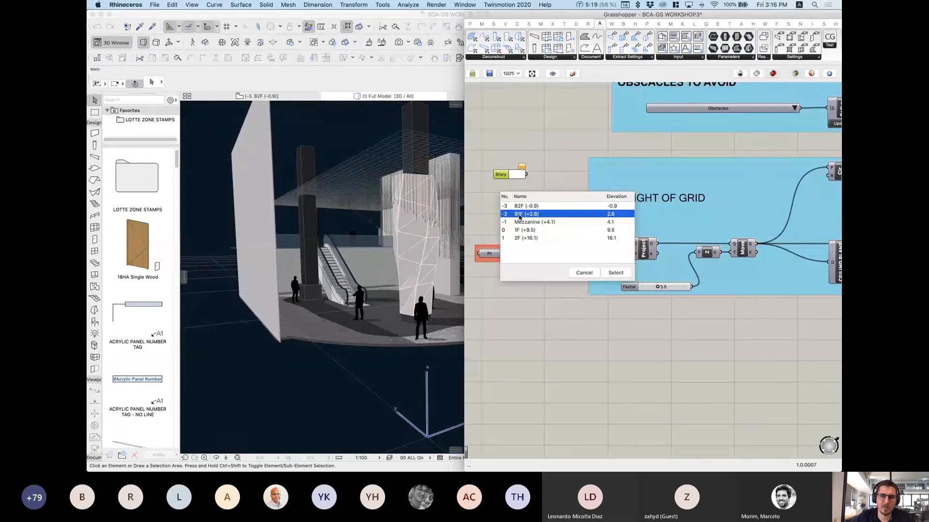
{"action": "left_click", "coordinate": [616, 273]}
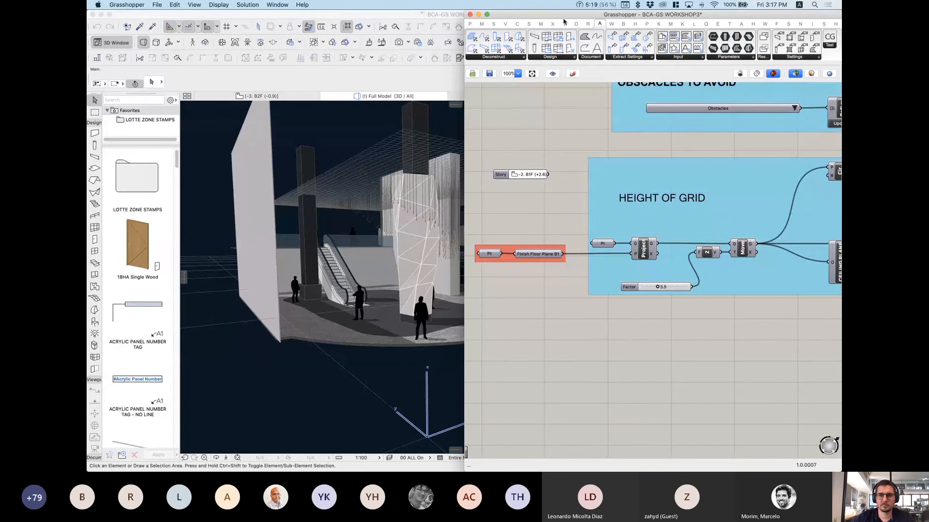
Step: Break the live link in ARCHICAD's Grasshopper Connection palette, then return to the Grasshopper window
{"action": "mouse_move", "coordinate": [840, 1]}
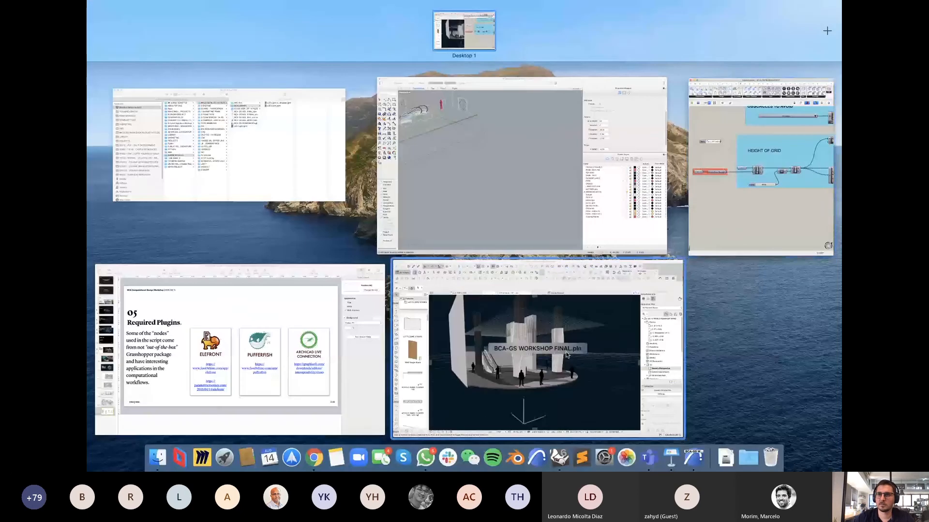
{"action": "left_click", "coordinate": [529, 314]}
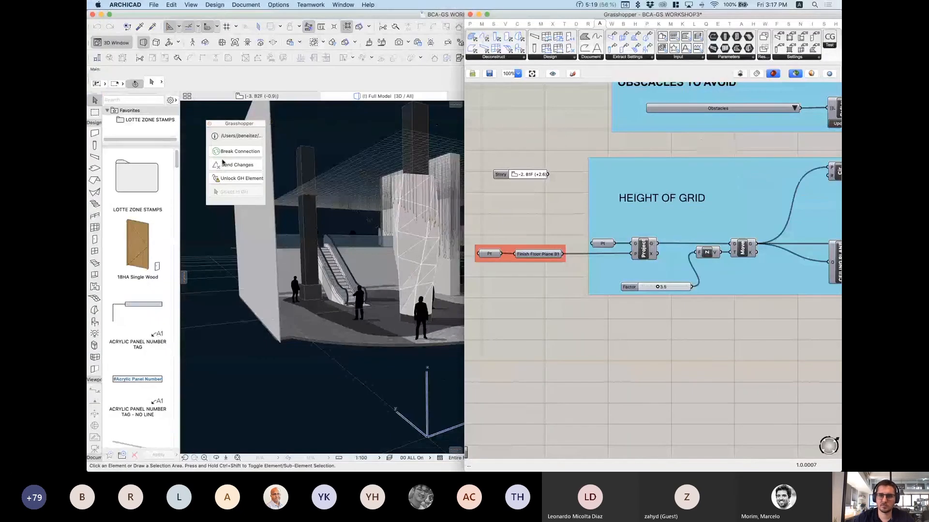
{"action": "double_click", "coordinate": [566, 169]}
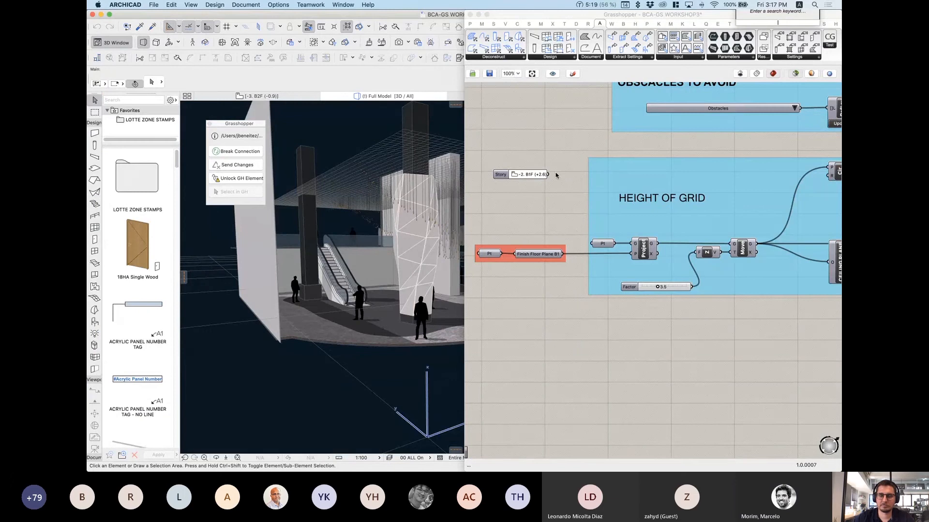
{"action": "left_click", "coordinate": [561, 153]}
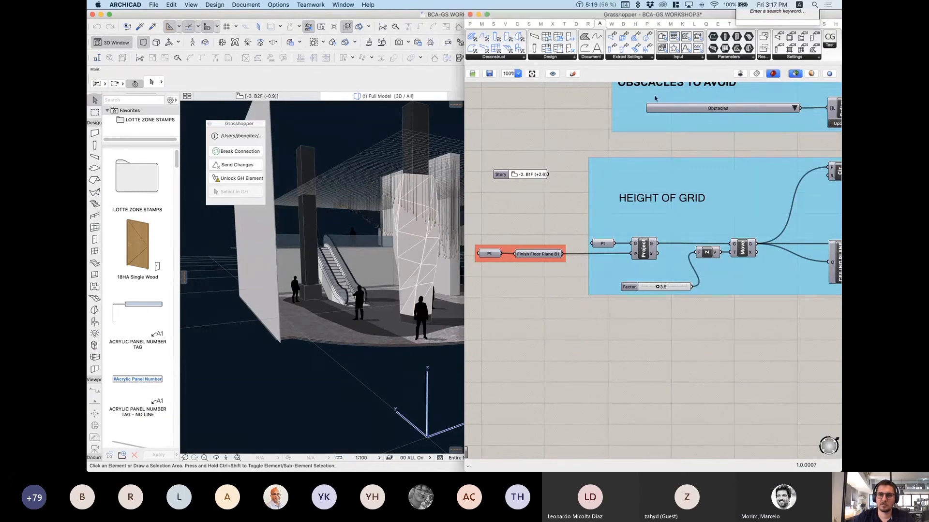
{"action": "left_click", "coordinate": [564, 219]}
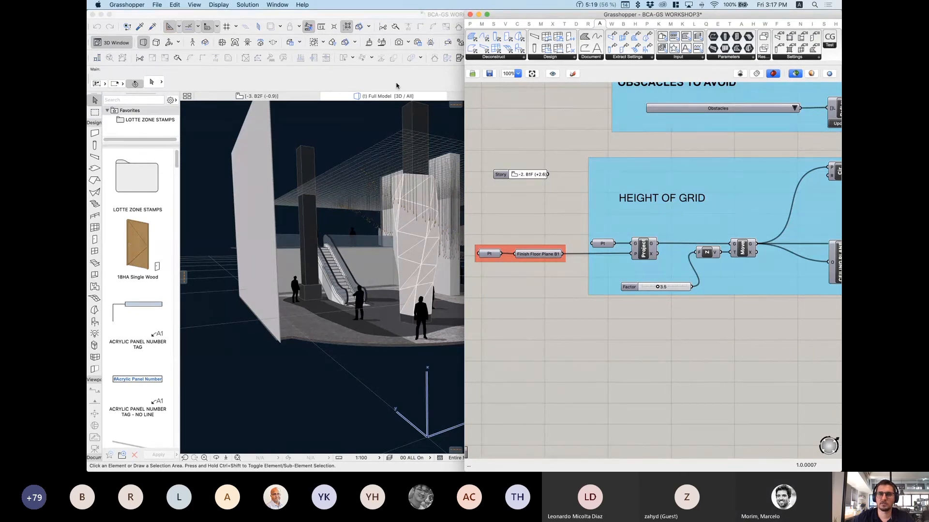
{"action": "left_click", "coordinate": [372, 81]}
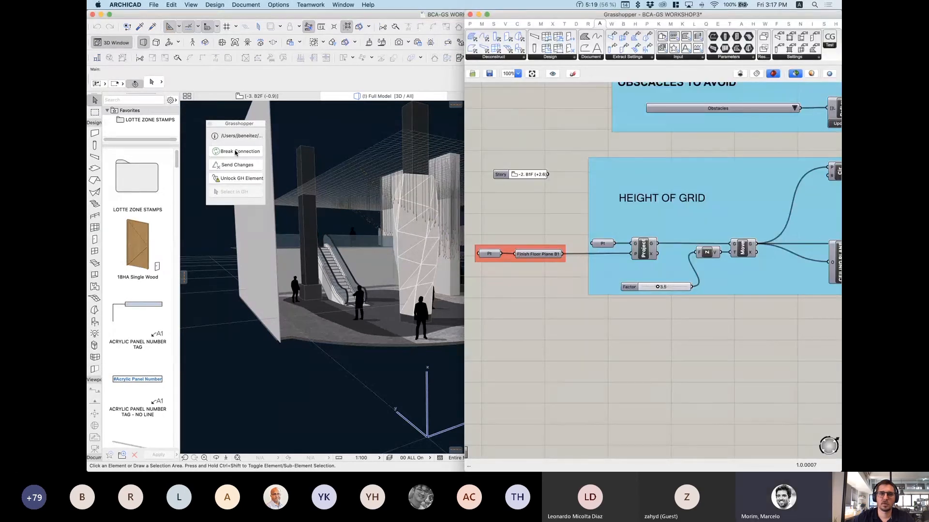
{"action": "left_click", "coordinate": [233, 152]}
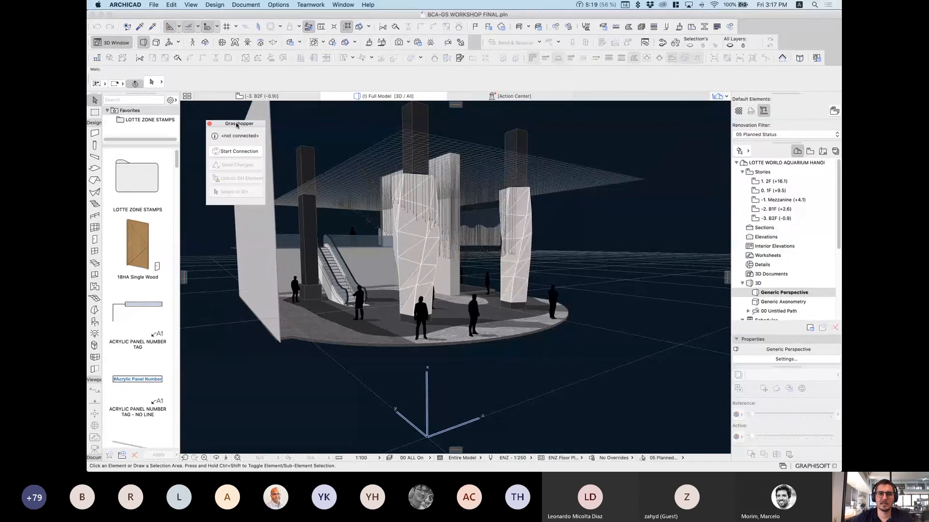
{"action": "key", "text": "ctrl+Up"}
{"action": "left_click", "coordinate": [765, 178]}
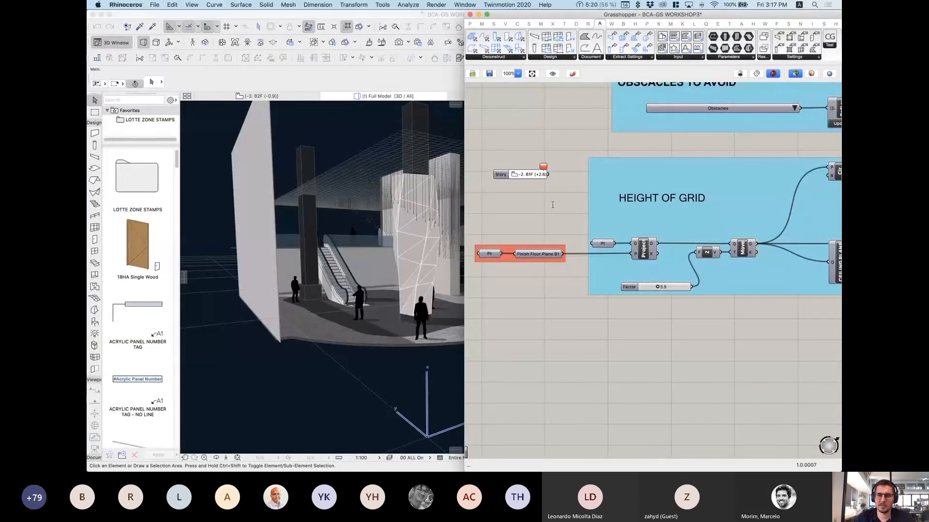
Step: Add a Pin component beside Story and wire Story's -2. B1F output into it
{"action": "double_click", "coordinate": [552, 204]}
{"action": "type", "text": "plane"}
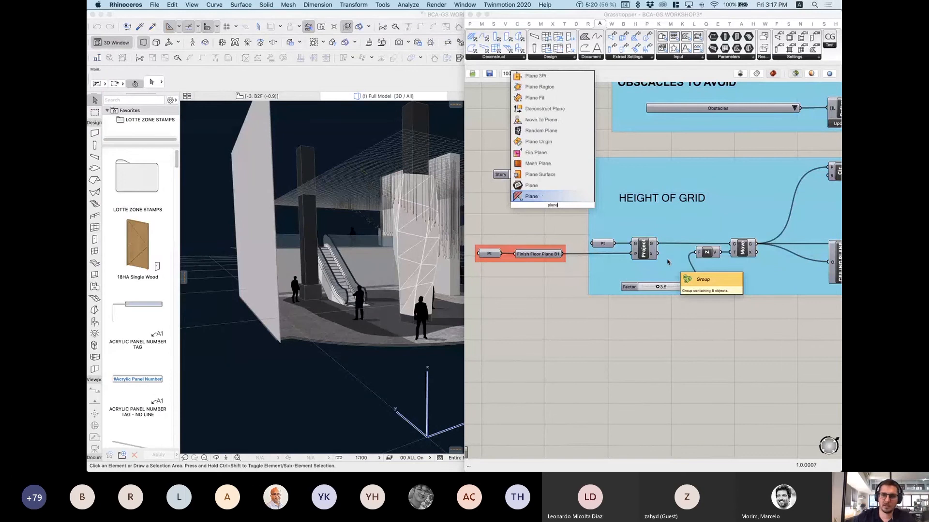
{"action": "type", "text": "in"}
{"action": "key", "text": "Return"}
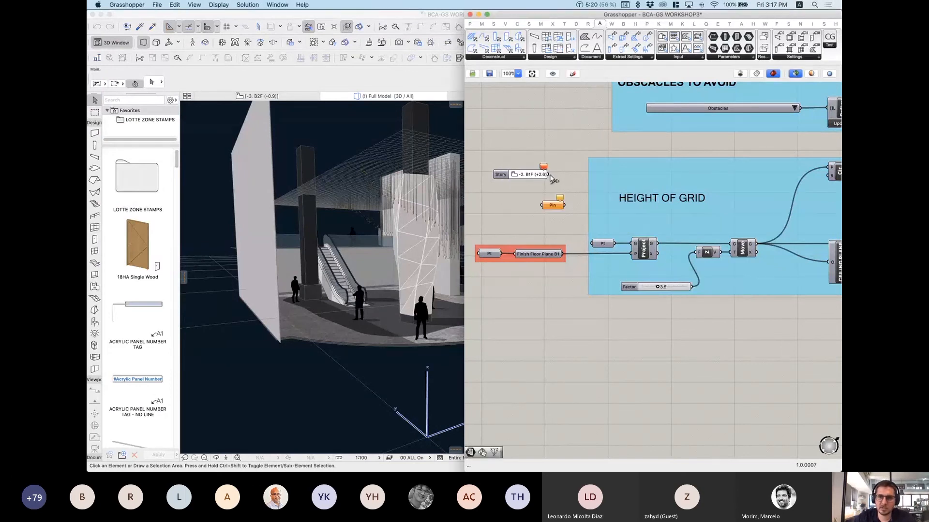
{"action": "left_click_drag", "start_coordinate": [549, 174], "coordinate": [567, 177]}
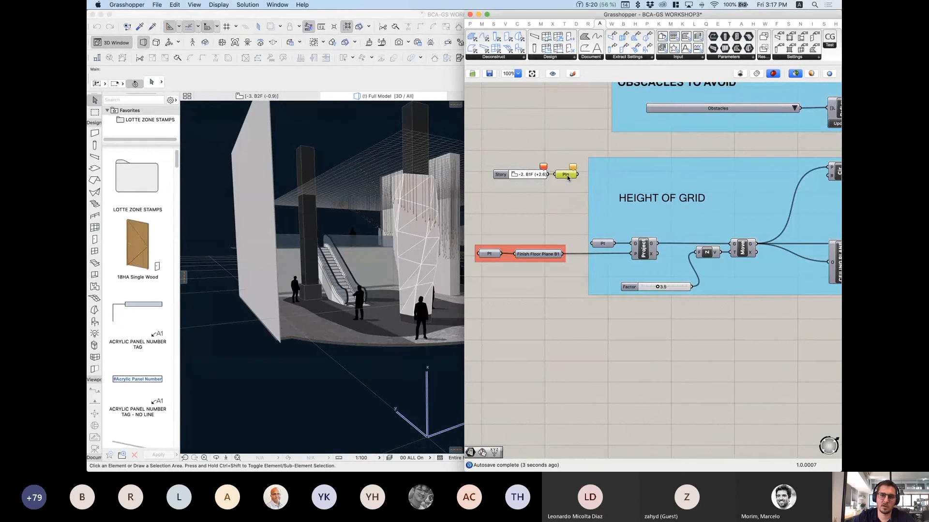
{"action": "left_click", "coordinate": [565, 201]}
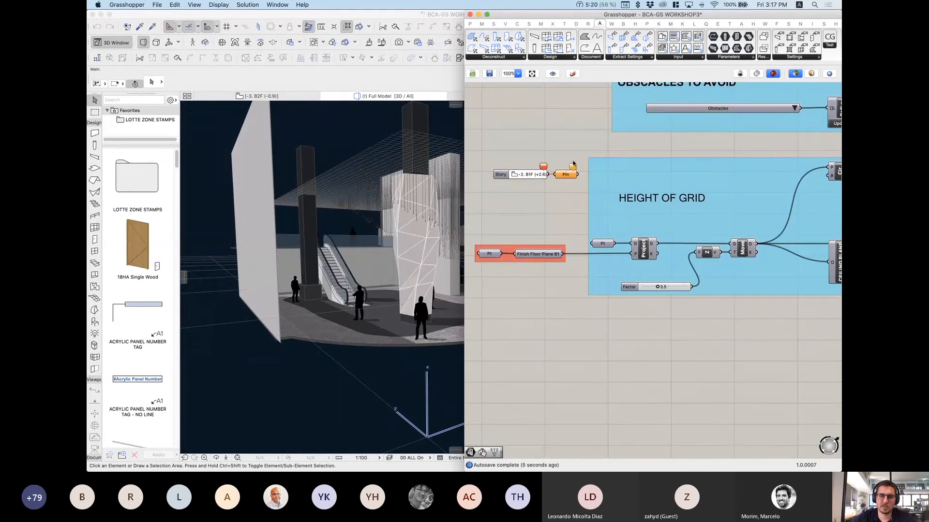
{"action": "right_click_drag", "start_coordinate": [572, 178], "coordinate": [562, 182]}
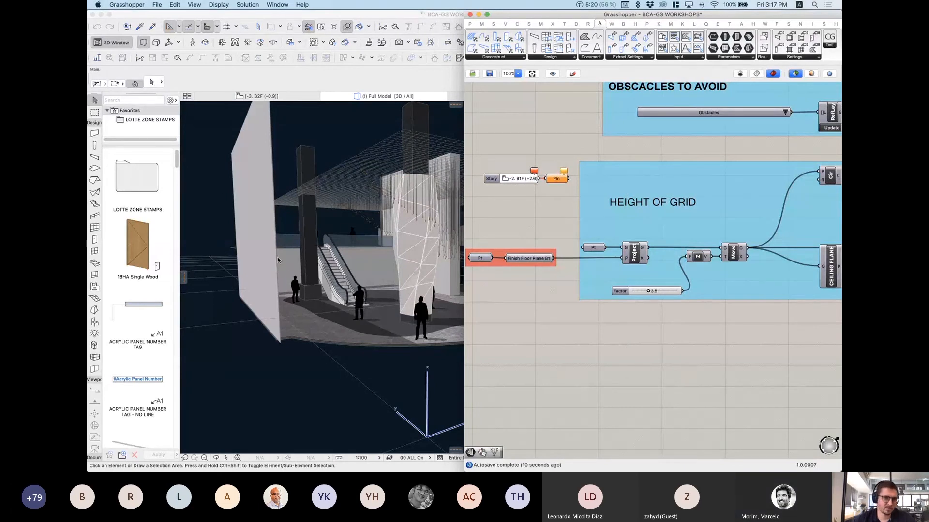
{"action": "key", "text": "ctrl+Up"}
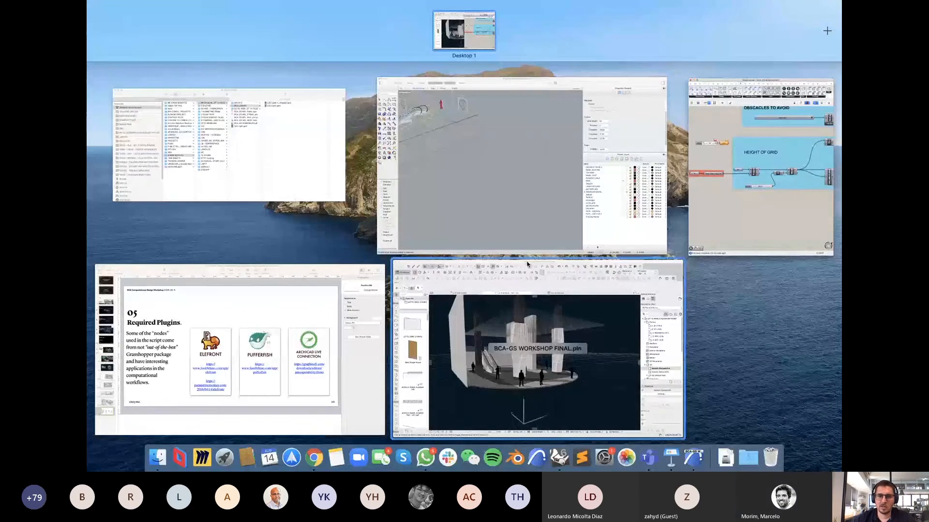
Step: Bring Rhino forward and preview the Project, Pt and Move components of Height of Grid
{"action": "left_click", "coordinate": [516, 192]}
{"action": "scroll", "coordinate": [288, 166], "scroll_direction": "down", "scroll_amount": 5}
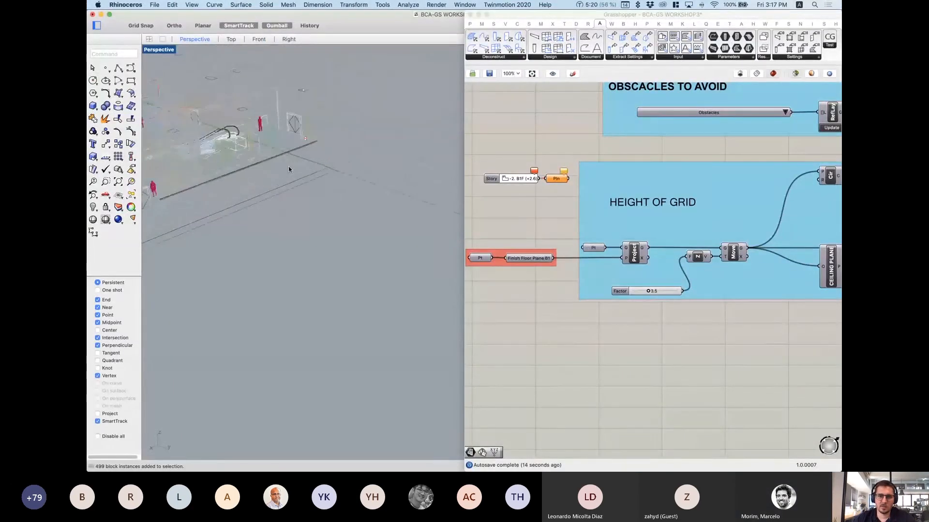
{"action": "scroll", "coordinate": [288, 166], "scroll_direction": "up", "scroll_amount": 7}
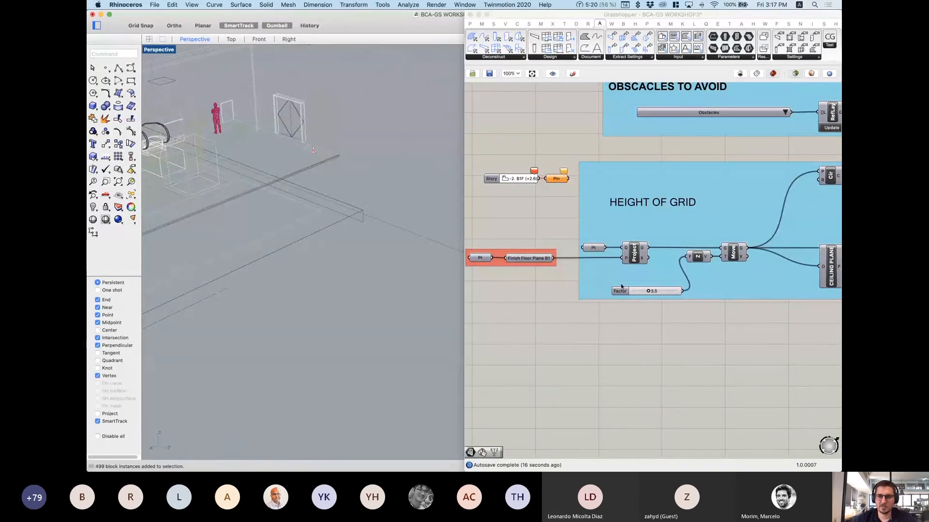
{"action": "left_click", "coordinate": [639, 258]}
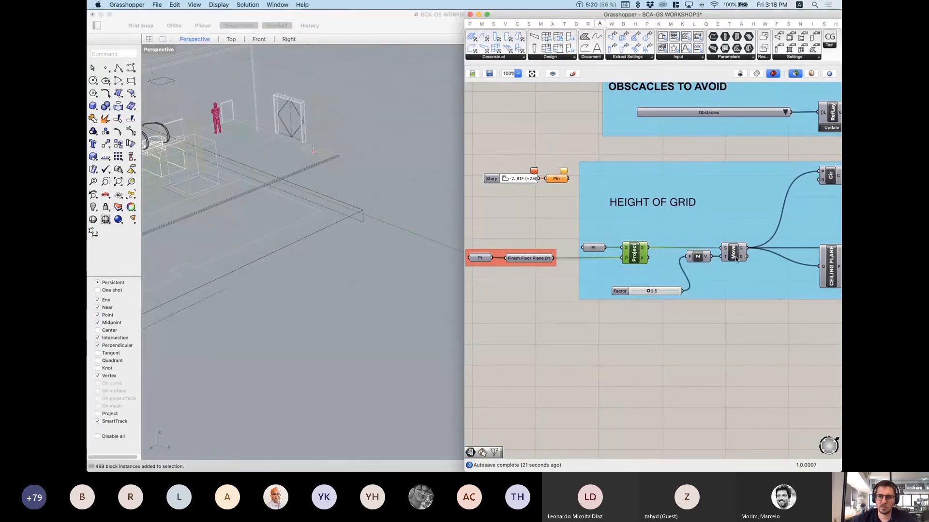
{"action": "left_click", "coordinate": [595, 249]}
{"action": "scroll", "coordinate": [359, 246], "scroll_direction": "down", "scroll_amount": 12}
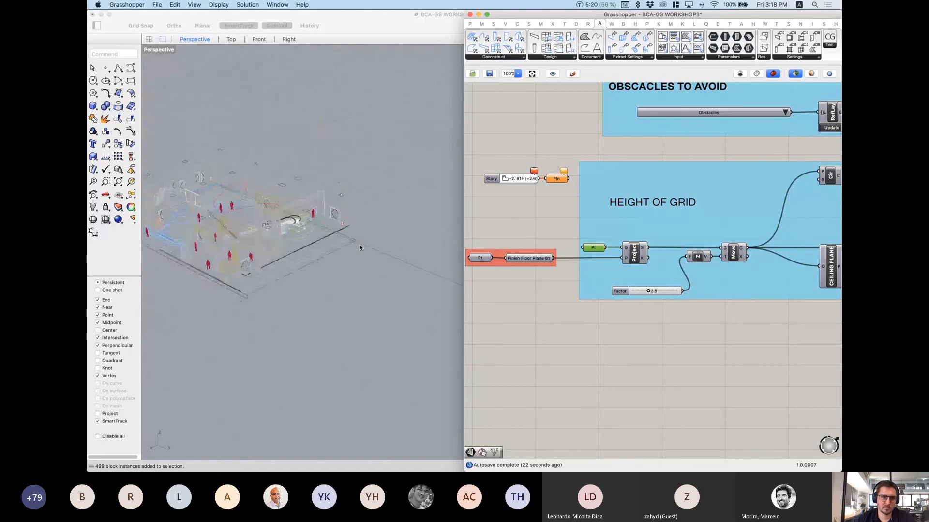
{"action": "scroll", "coordinate": [294, 234], "scroll_direction": "up", "scroll_amount": 6}
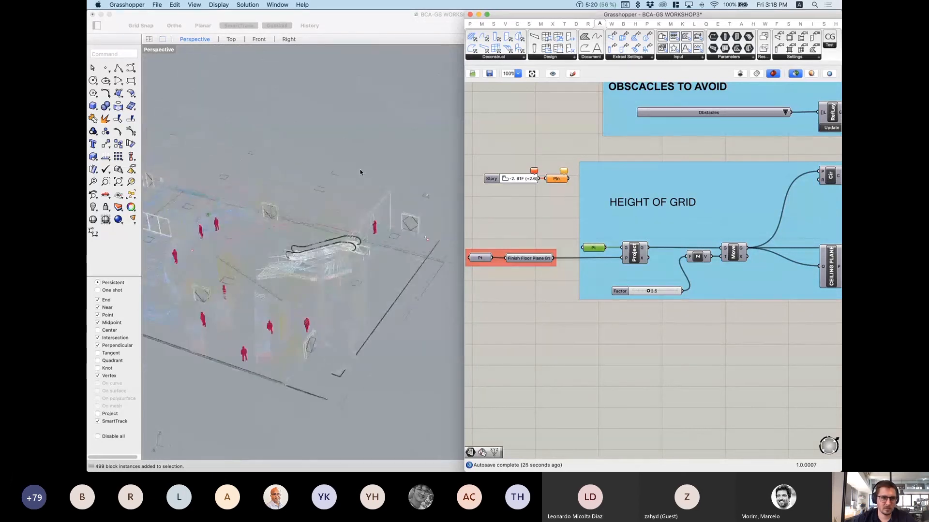
{"action": "scroll", "coordinate": [243, 189], "scroll_direction": "up", "scroll_amount": 10}
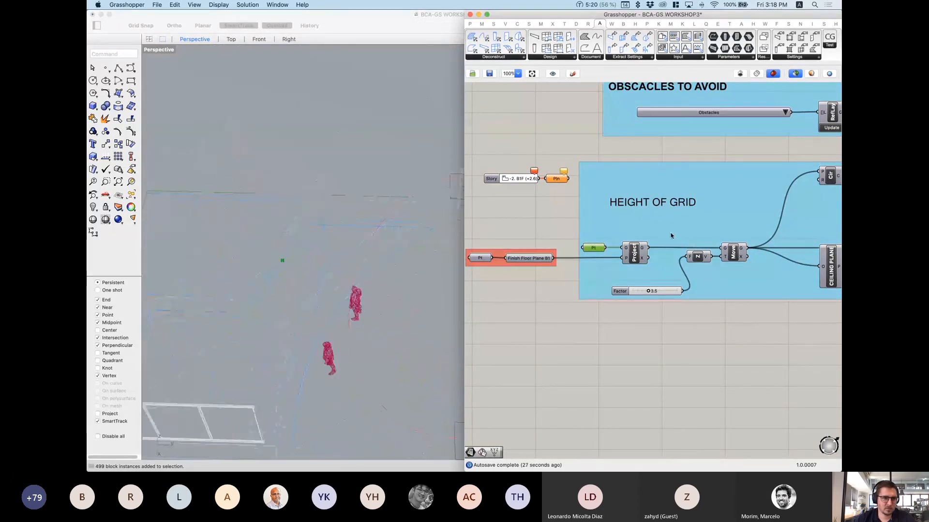
{"action": "left_click_drag", "start_coordinate": [593, 247], "coordinate": [571, 223]}
{"action": "right_click_drag", "start_coordinate": [298, 241], "coordinate": [294, 256]}
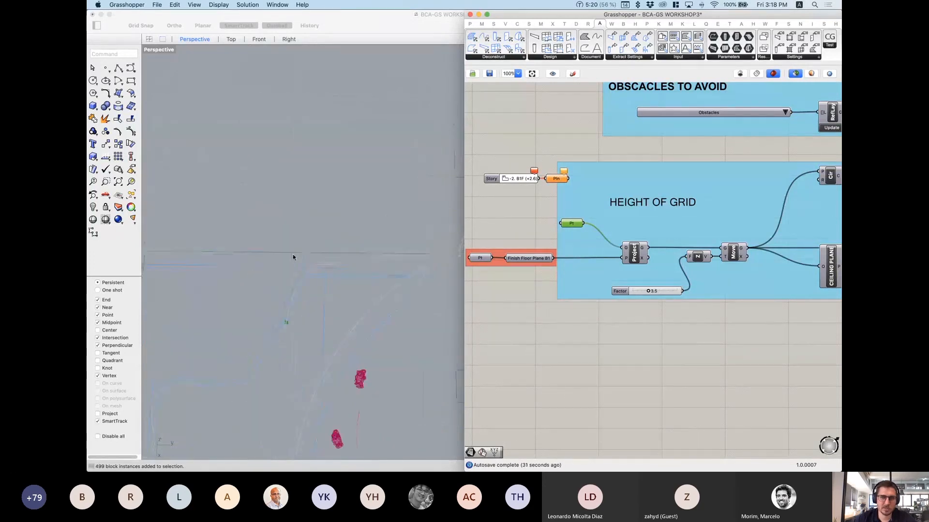
{"action": "scroll", "coordinate": [278, 239], "scroll_direction": "down", "scroll_amount": 5}
{"action": "scroll", "coordinate": [278, 239], "scroll_direction": "down", "scroll_amount": 2}
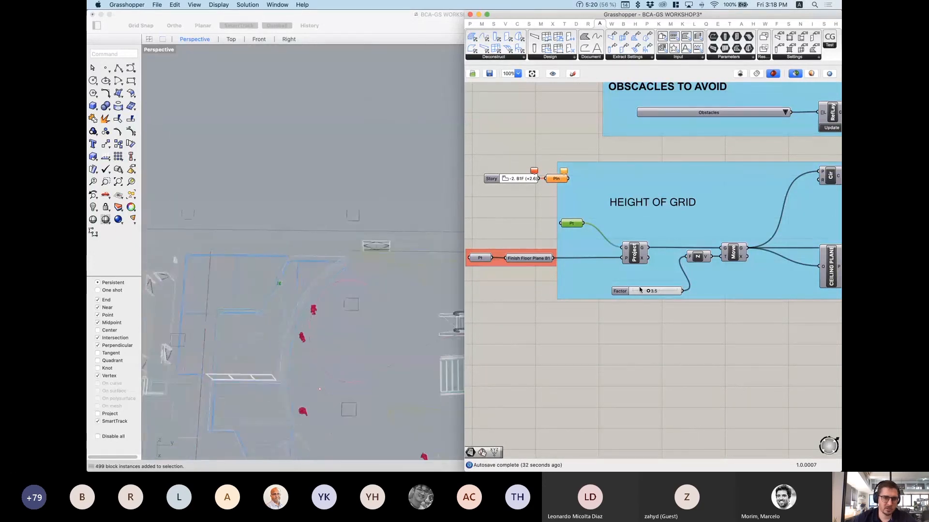
{"action": "right_click_drag", "start_coordinate": [639, 286], "coordinate": [544, 279]}
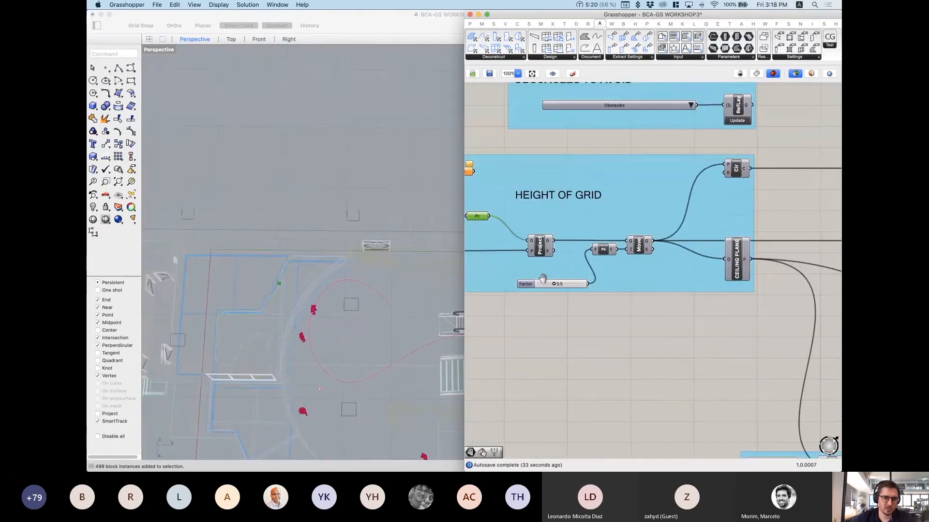
{"action": "left_click", "coordinate": [640, 247]}
Step: Orbit to a low side view, test the Factor slider, then set it back to 3.5
{"action": "right_click_drag", "start_coordinate": [395, 329], "coordinate": [405, 237]}
{"action": "scroll", "coordinate": [406, 237], "scroll_direction": "up", "scroll_amount": 10}
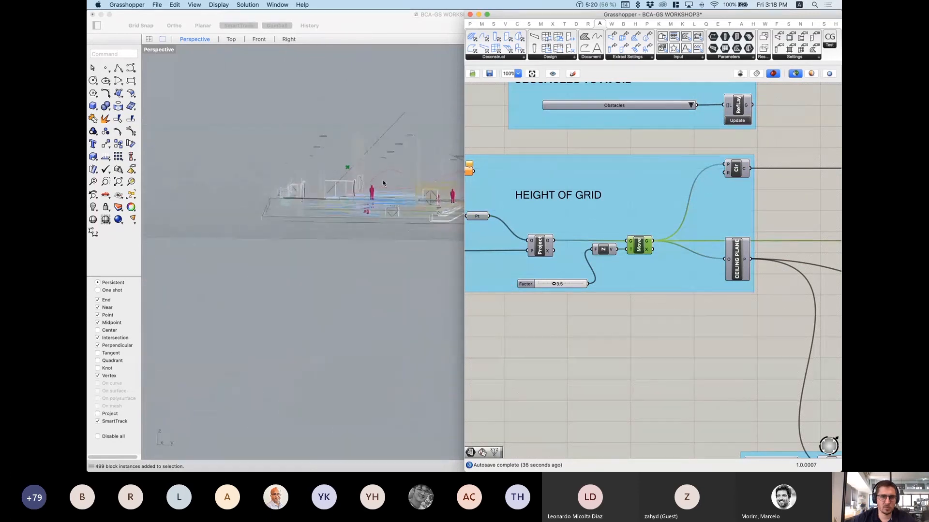
{"action": "scroll", "coordinate": [337, 200], "scroll_direction": "up", "scroll_amount": 3}
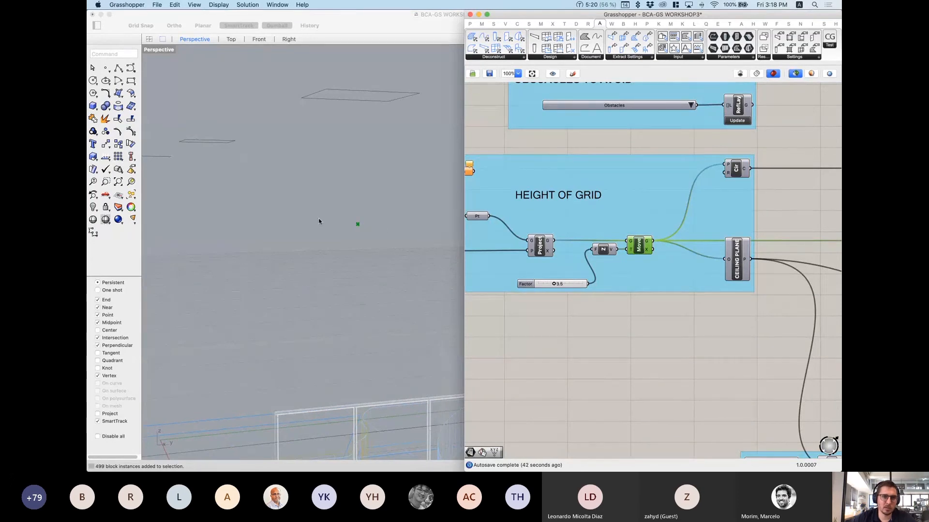
{"action": "scroll", "coordinate": [310, 216], "scroll_direction": "down", "scroll_amount": 3}
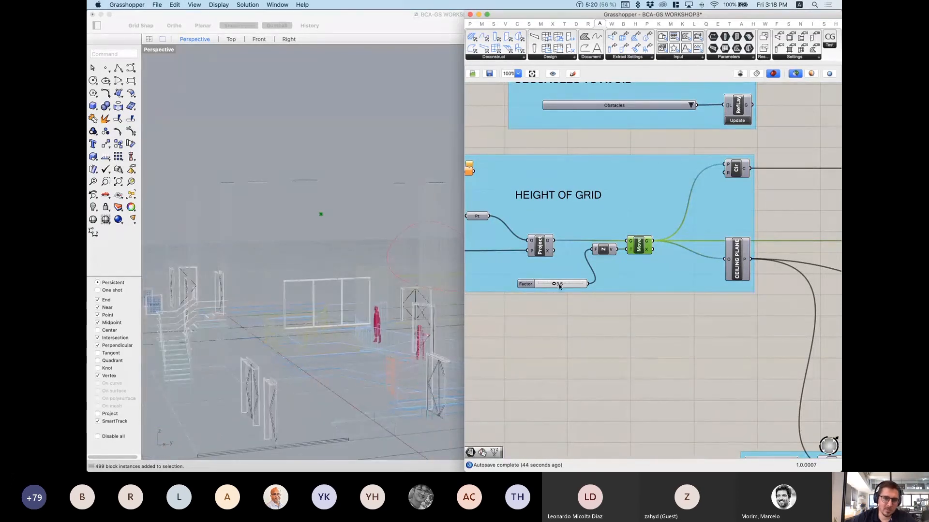
{"action": "scroll", "coordinate": [561, 287], "scroll_direction": "left", "scroll_amount": 5}
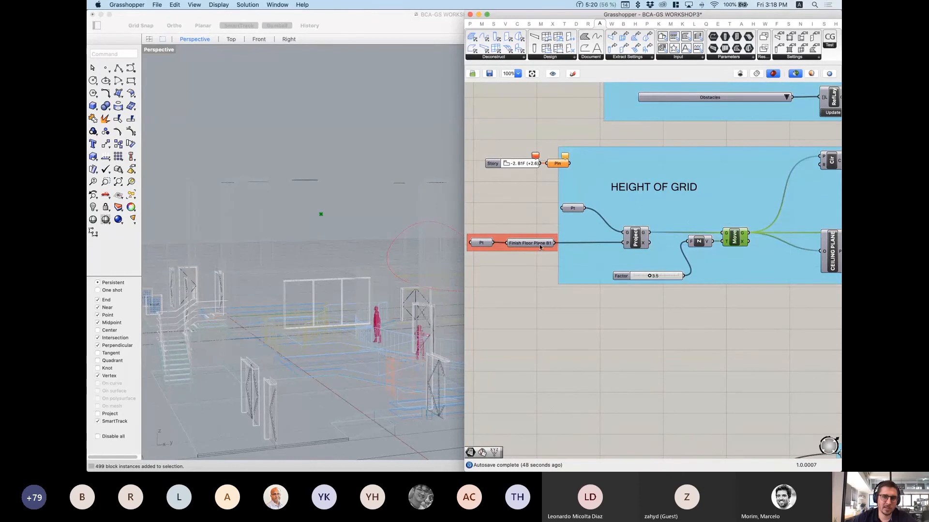
{"action": "left_click_drag", "start_coordinate": [652, 278], "coordinate": [656, 278]}
{"action": "double_click", "coordinate": [656, 277]}
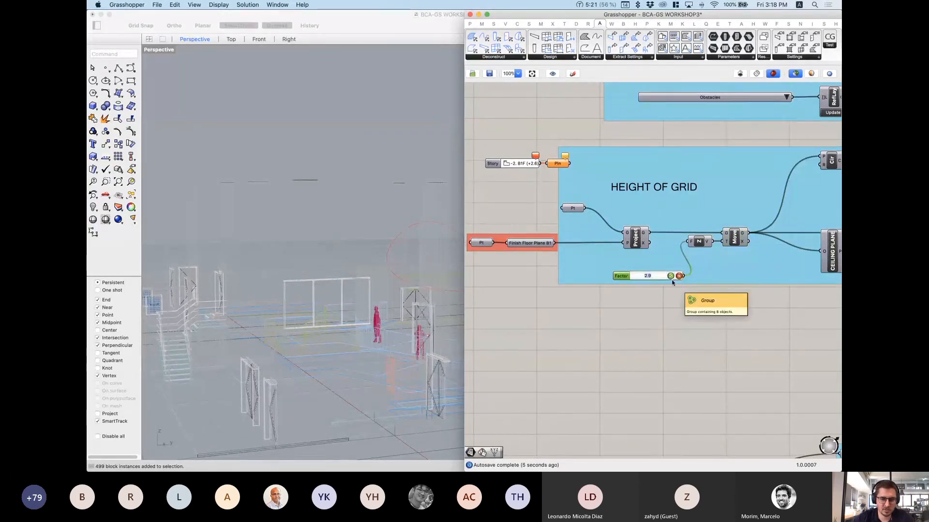
{"action": "type", "text": "3.5"}
{"action": "key", "text": "Return"}
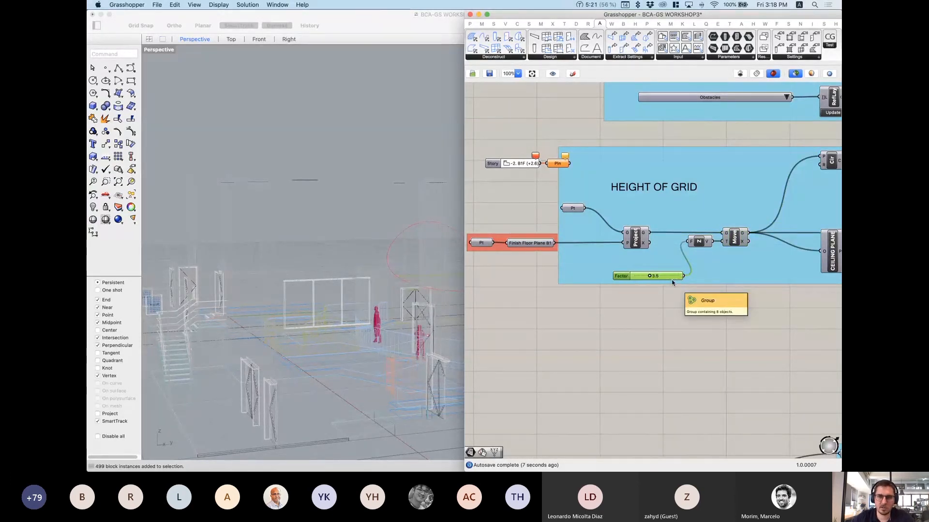
{"action": "left_click", "coordinate": [735, 240]}
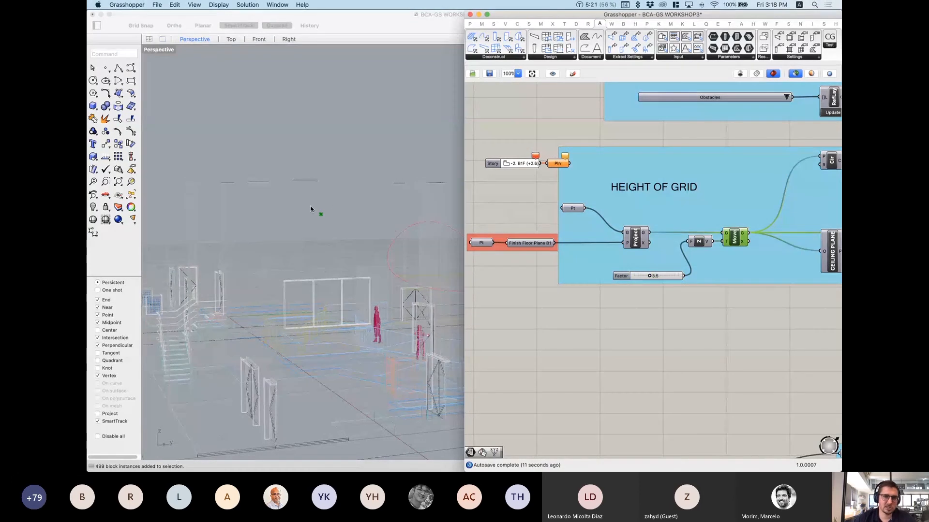
{"action": "scroll", "coordinate": [676, 291], "scroll_direction": "right", "scroll_amount": 5}
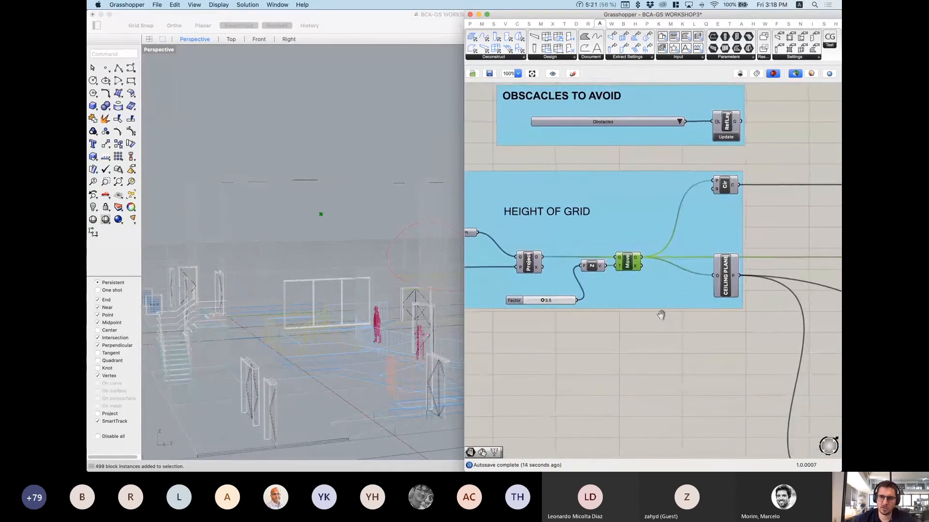
Step: Preview the Cir and SqGrid components while panning to the PANEL GRID group
{"action": "left_click", "coordinate": [724, 185]}
{"action": "right_click_drag", "start_coordinate": [368, 155], "coordinate": [317, 312]}
{"action": "scroll", "coordinate": [538, 252], "scroll_direction": "down", "scroll_amount": 5}
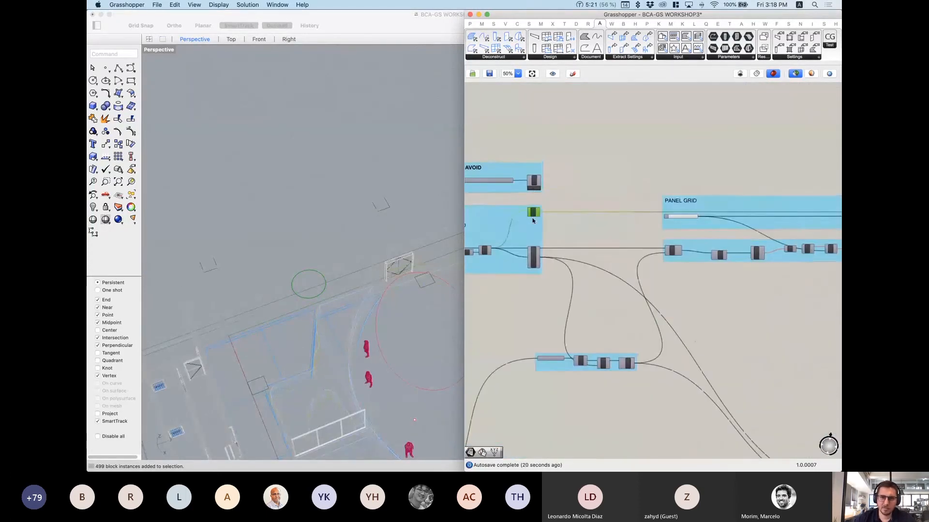
{"action": "scroll", "coordinate": [556, 235], "scroll_direction": "up", "scroll_amount": 5}
{"action": "right_click_drag", "start_coordinate": [822, 241], "coordinate": [637, 245]}
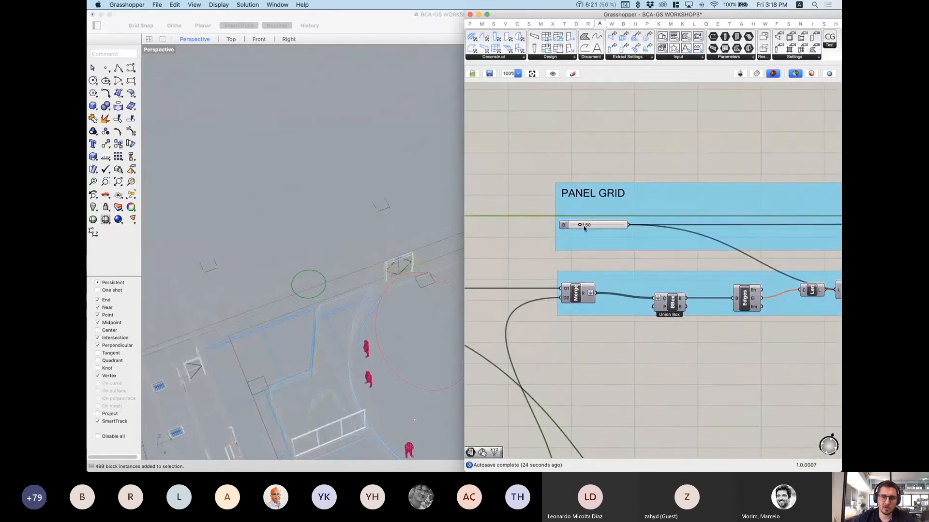
{"action": "scroll", "coordinate": [589, 224], "scroll_direction": "down", "scroll_amount": 3}
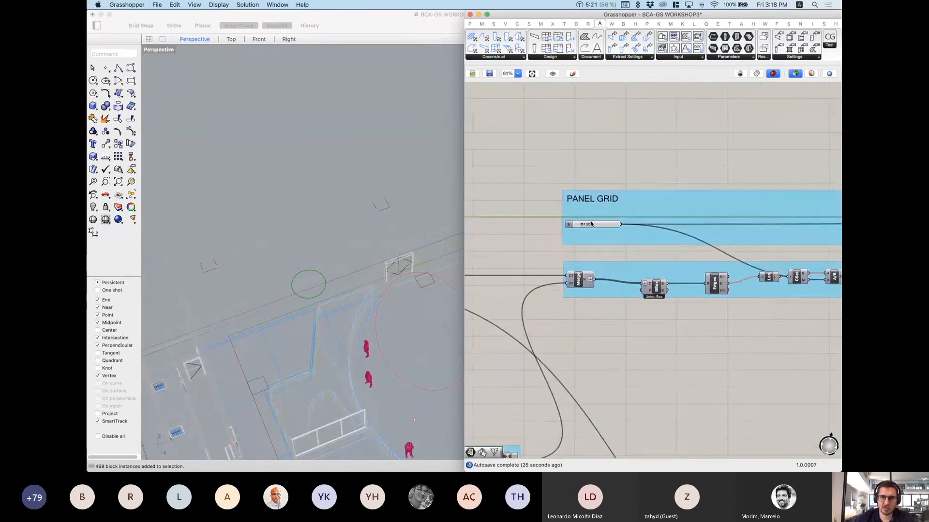
{"action": "right_click_drag", "start_coordinate": [722, 248], "coordinate": [609, 245]}
{"action": "right_click_drag", "start_coordinate": [777, 243], "coordinate": [706, 241]}
{"action": "left_click", "coordinate": [757, 219]}
{"action": "scroll", "coordinate": [757, 221], "scroll_direction": "up", "scroll_amount": 5}
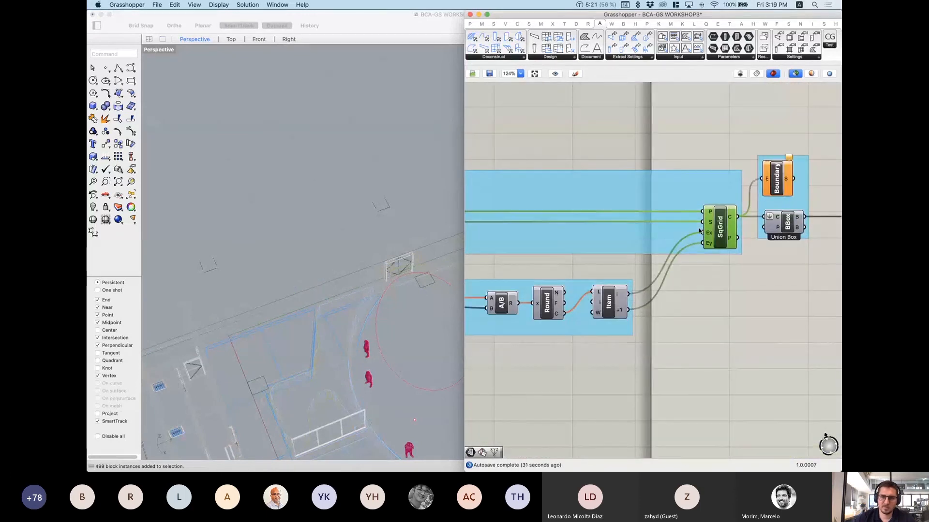
{"action": "scroll", "coordinate": [276, 175], "scroll_direction": "down", "scroll_amount": 5}
{"action": "scroll", "coordinate": [337, 179], "scroll_direction": "up", "scroll_amount": 2}
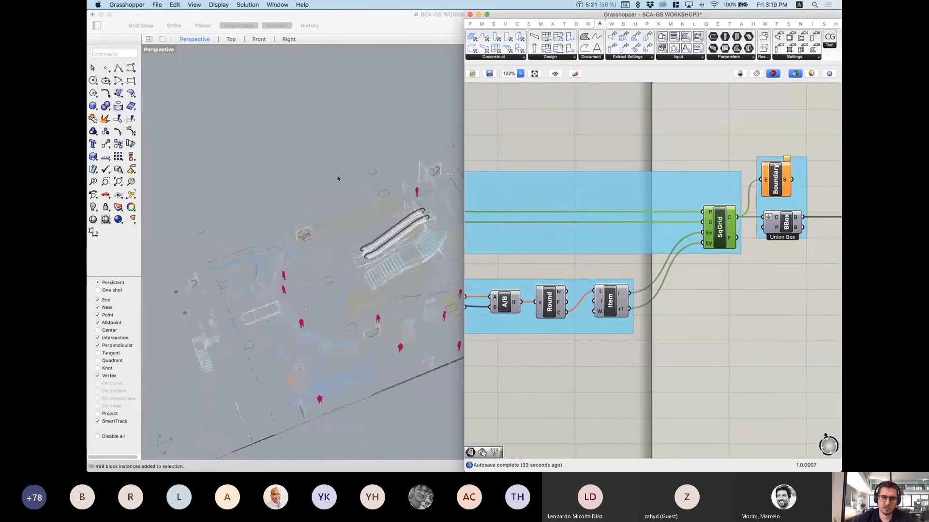
{"action": "right_click_drag", "start_coordinate": [654, 302], "coordinate": [809, 286]}
{"action": "mouse_move", "coordinate": [629, 308]}
{"action": "right_mouse_down"}
{"action": "mouse_move", "coordinate": [784, 290]}
{"action": "mouse_move", "coordinate": [724, 275]}
{"action": "right_mouse_up"}
Step: Preview the merged curves and bounding box, then wire Edges' En output into Len's C input
{"action": "right_click_drag", "start_coordinate": [552, 283], "coordinate": [633, 263]}
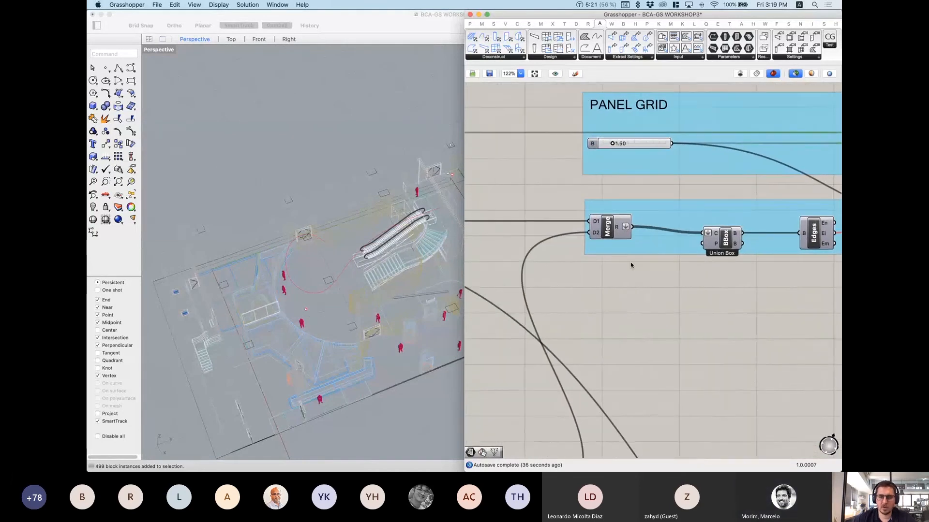
{"action": "left_click", "coordinate": [607, 230]}
{"action": "right_click_drag", "start_coordinate": [286, 211], "coordinate": [283, 219]}
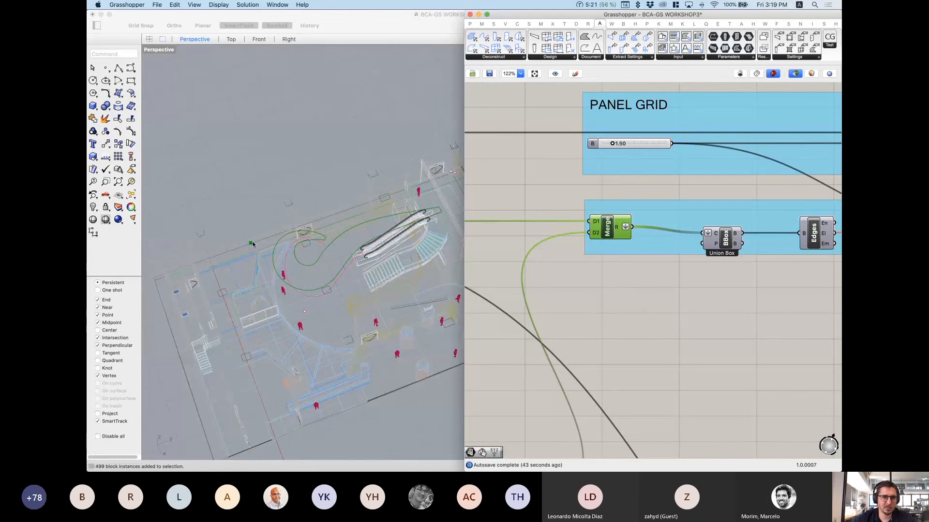
{"action": "right_click_drag", "start_coordinate": [693, 299], "coordinate": [610, 301]}
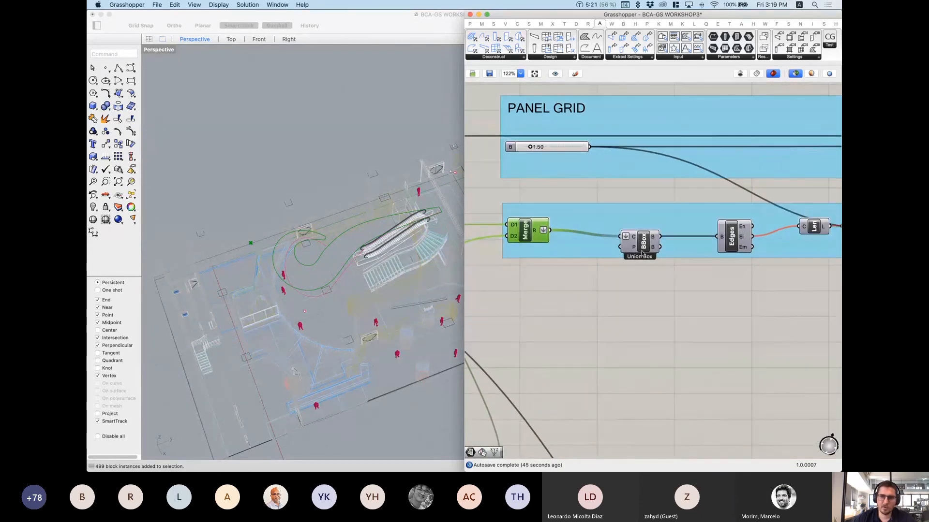
{"action": "left_click", "coordinate": [645, 244]}
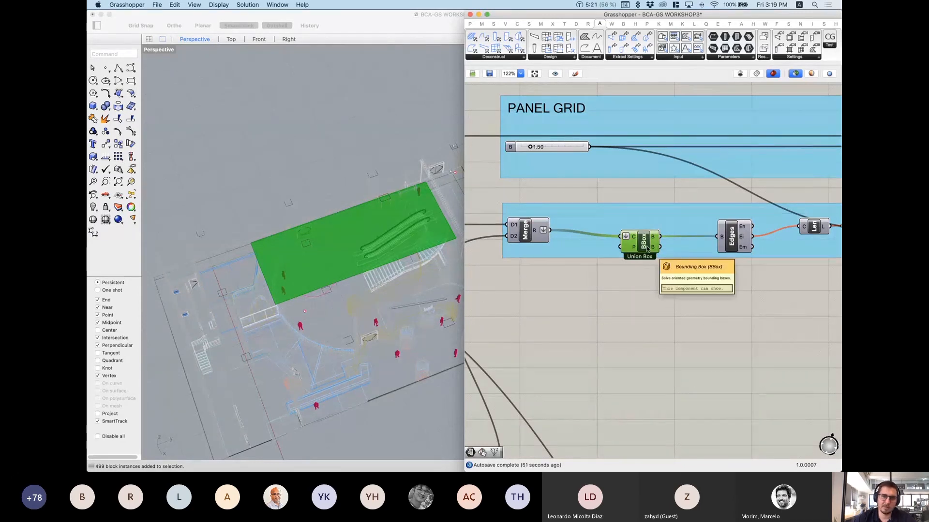
{"action": "right_click_drag", "start_coordinate": [749, 267], "coordinate": [637, 281]}
{"action": "scroll", "coordinate": [669, 263], "scroll_direction": "up", "scroll_amount": 1}
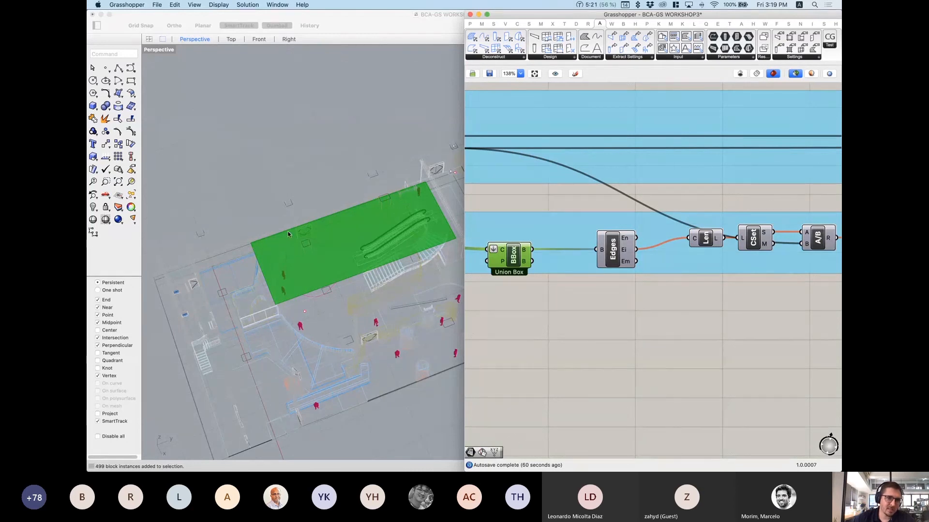
{"action": "left_click_drag", "start_coordinate": [637, 238], "coordinate": [688, 238], "text": "shift"}
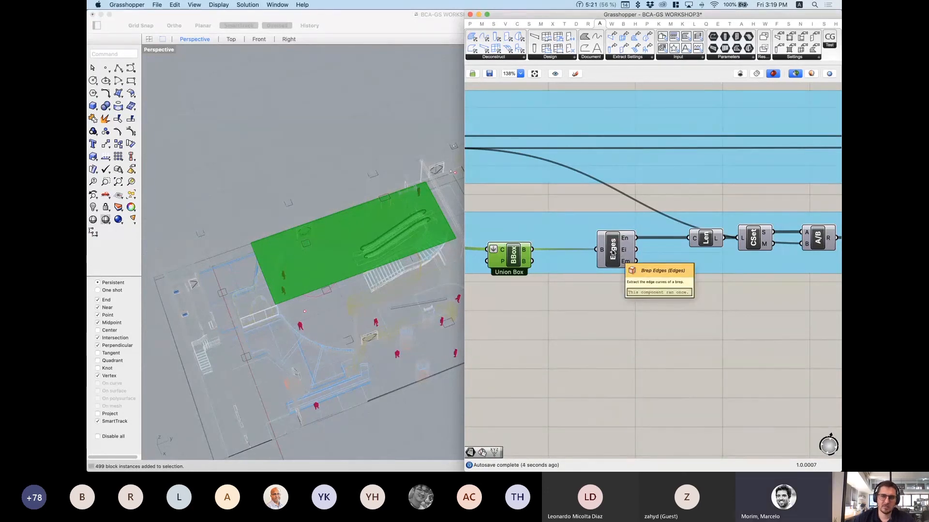
{"action": "mouse_move", "coordinate": [627, 240]}
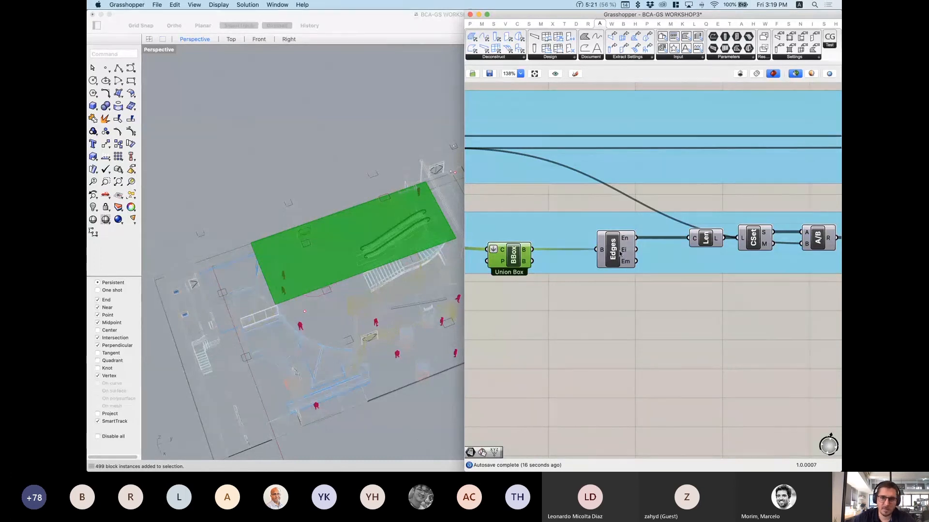
{"action": "scroll", "coordinate": [629, 266], "scroll_direction": "right", "scroll_amount": 5}
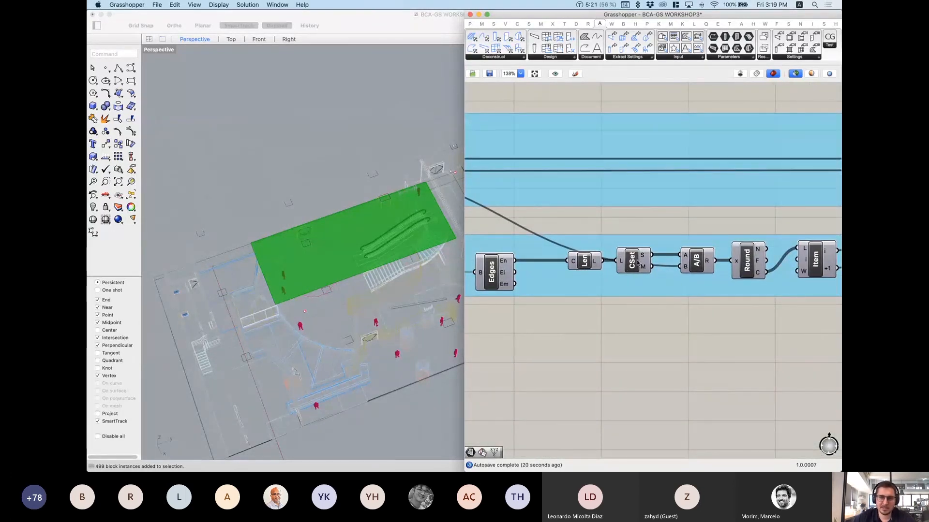
{"action": "mouse_move", "coordinate": [506, 263]}
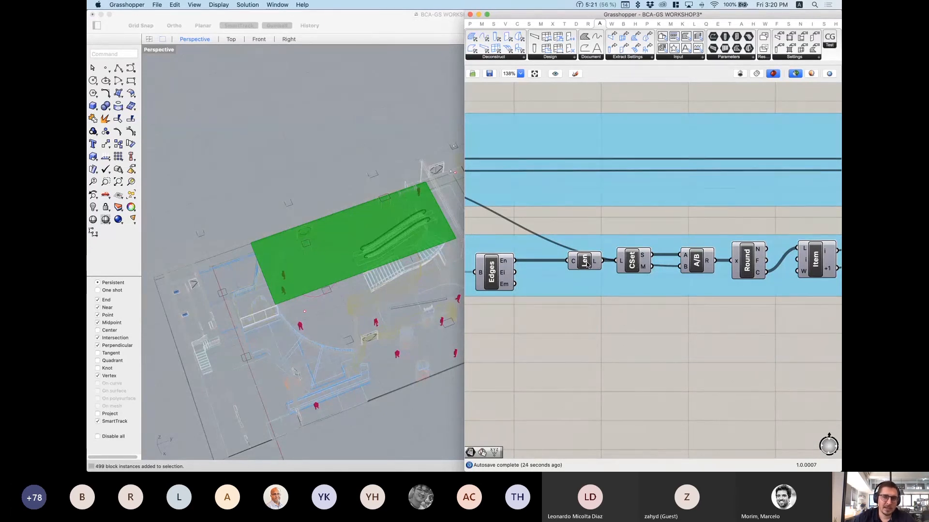
Step: Add a Length component found by searching 'lengh'
{"action": "double_click", "coordinate": [587, 331]}
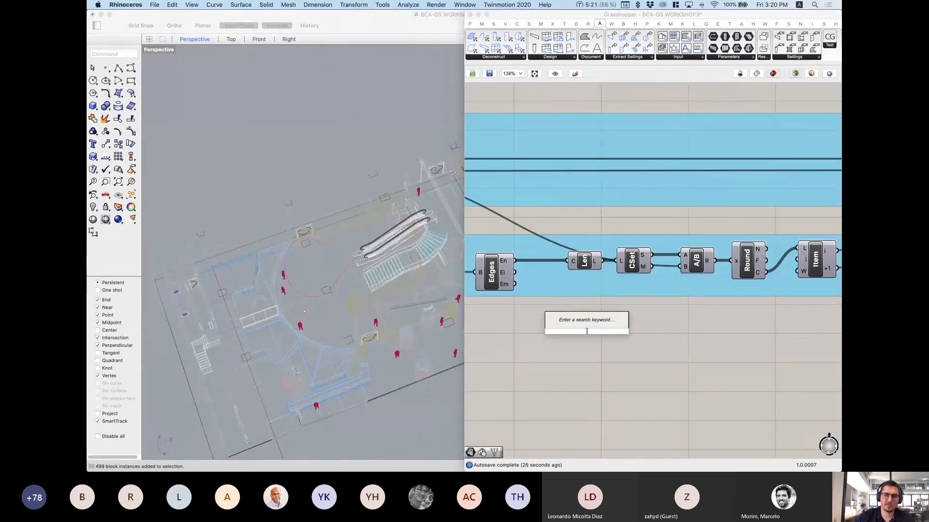
{"action": "type", "text": "lengh"}
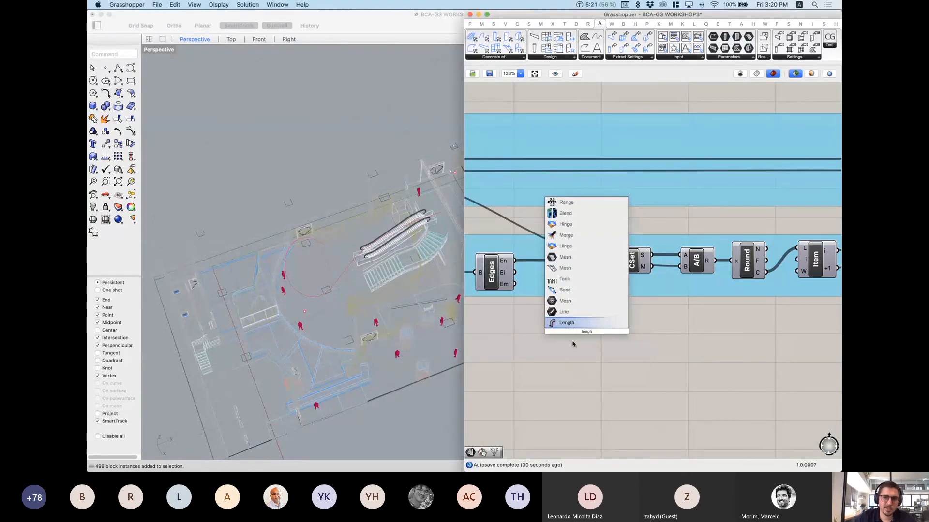
{"action": "left_click", "coordinate": [569, 322]}
{"action": "mouse_move", "coordinate": [596, 263]}
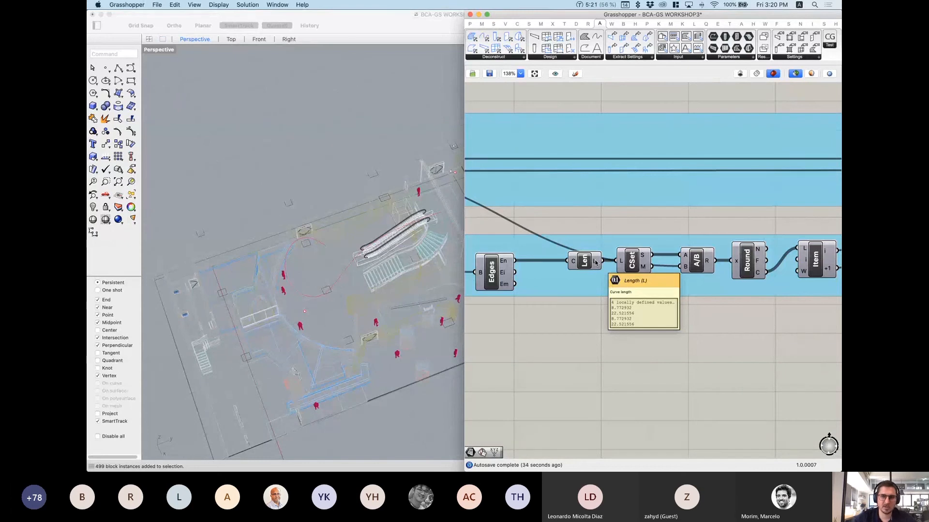
Step: Wire Len's L output into a new Panel listing 8.772932 and 22.521556, each twice
{"action": "double_click", "coordinate": [624, 319]}
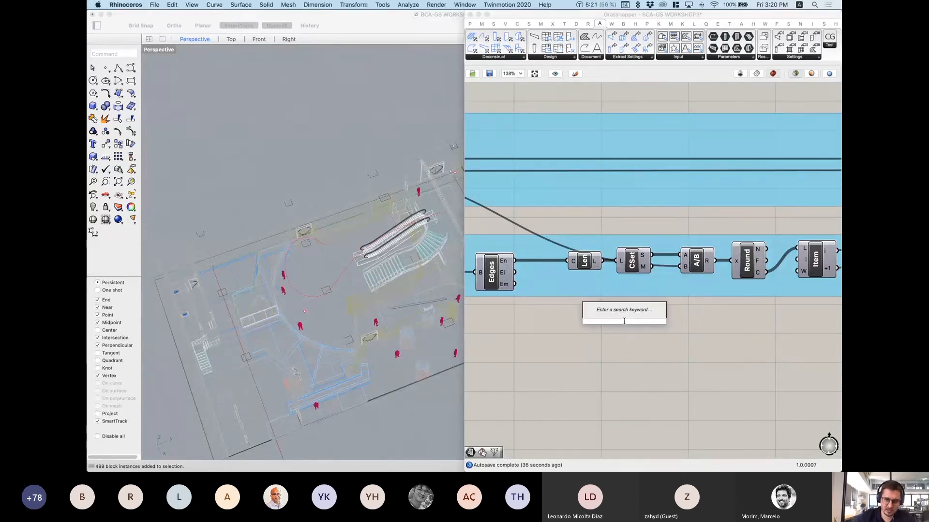
{"action": "type", "text": "panel"}
{"action": "key", "text": "Return"}
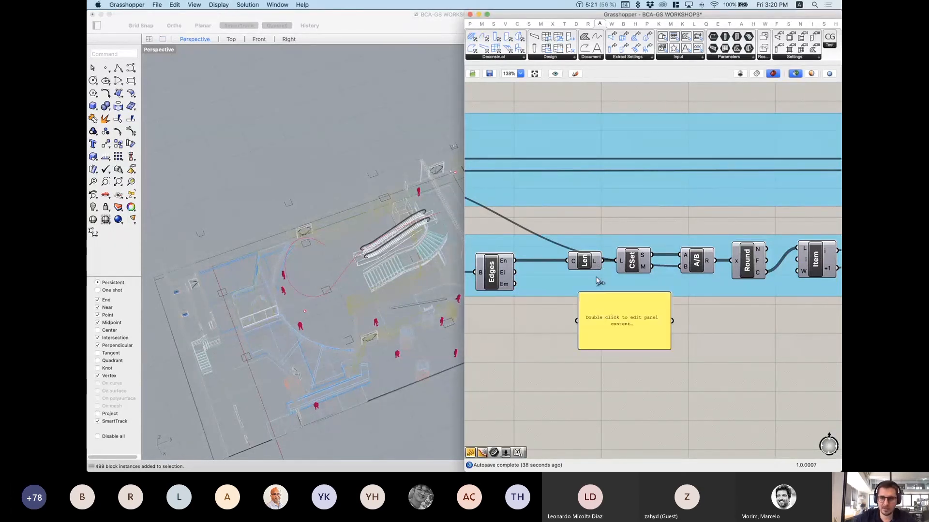
{"action": "left_click_drag", "start_coordinate": [577, 321], "coordinate": [601, 262]}
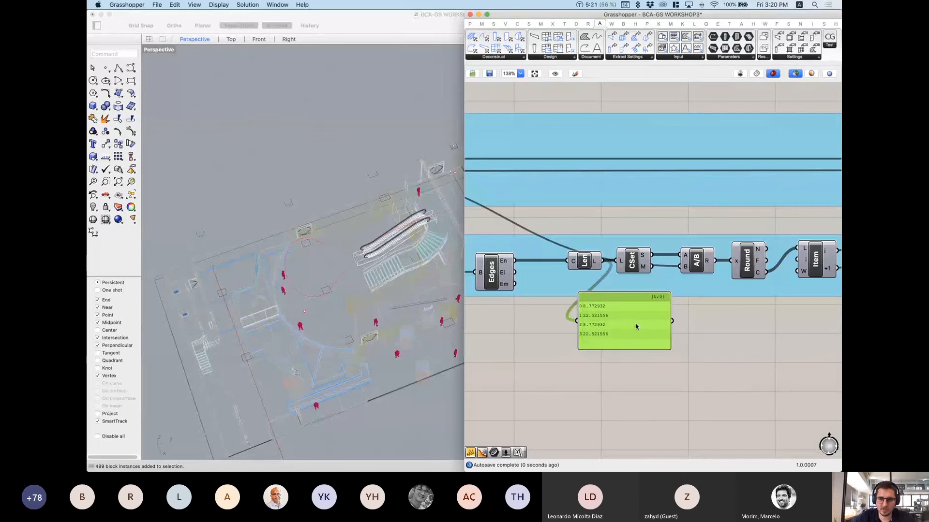
{"action": "left_click_drag", "start_coordinate": [636, 327], "coordinate": [641, 347]}
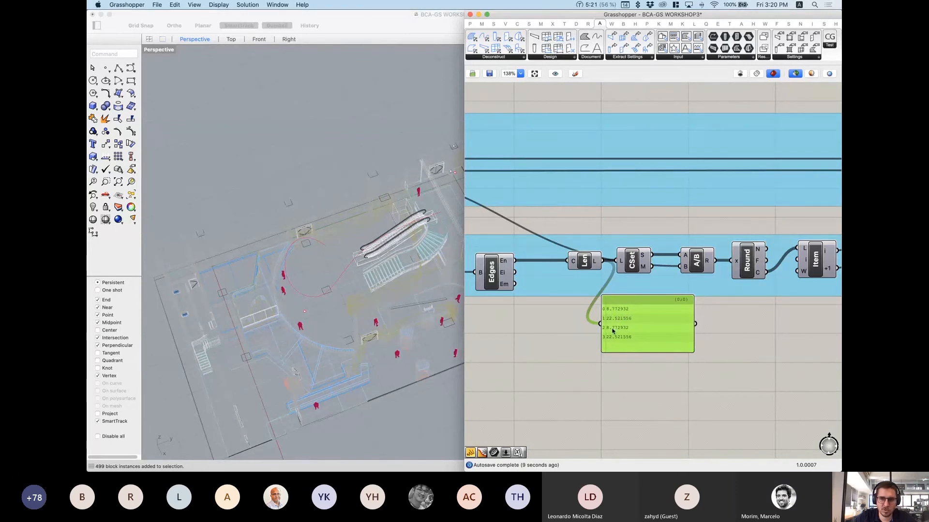
{"action": "left_click_drag", "start_coordinate": [636, 303], "coordinate": [634, 325]}
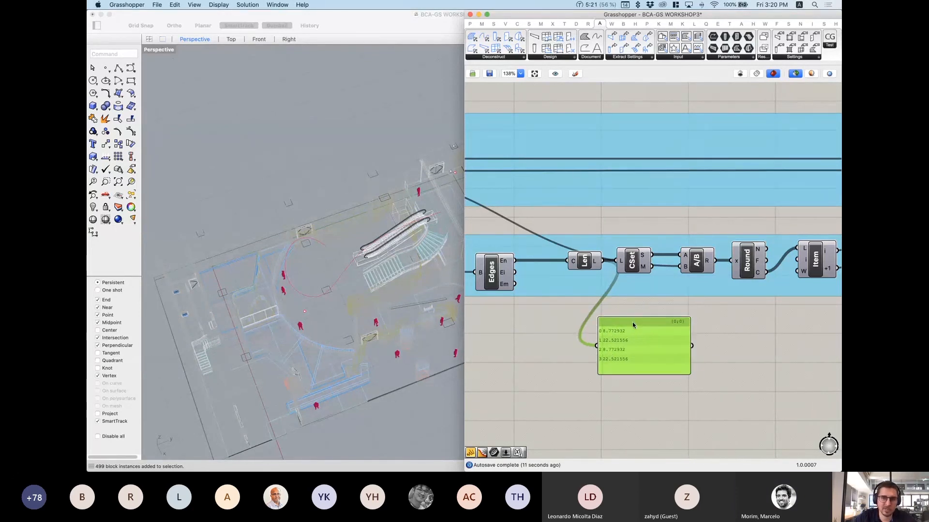
{"action": "right_click_drag", "start_coordinate": [653, 286], "coordinate": [614, 275]}
{"action": "left_click", "coordinate": [593, 253]}
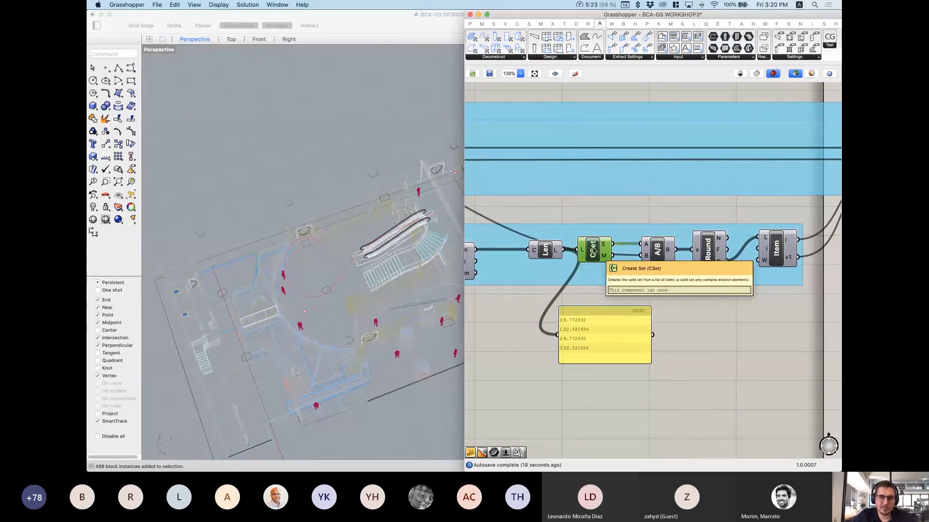
Step: Show CSet's unique lengths 8.772932 and 22.521556 and its 0,1,0,1 index map in copied panels
{"action": "left_click_drag", "start_coordinate": [588, 318], "coordinate": [521, 314]}
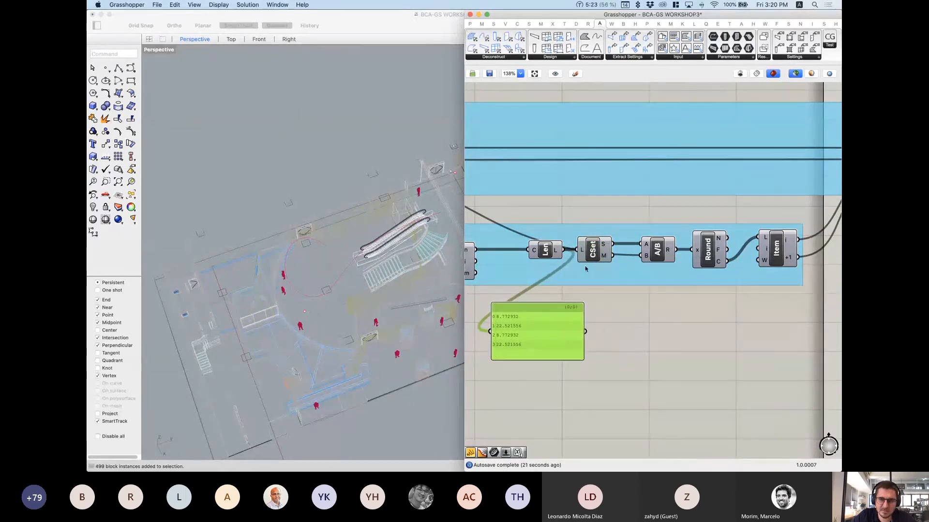
{"action": "scroll", "coordinate": [566, 228], "scroll_direction": "up", "scroll_amount": 2}
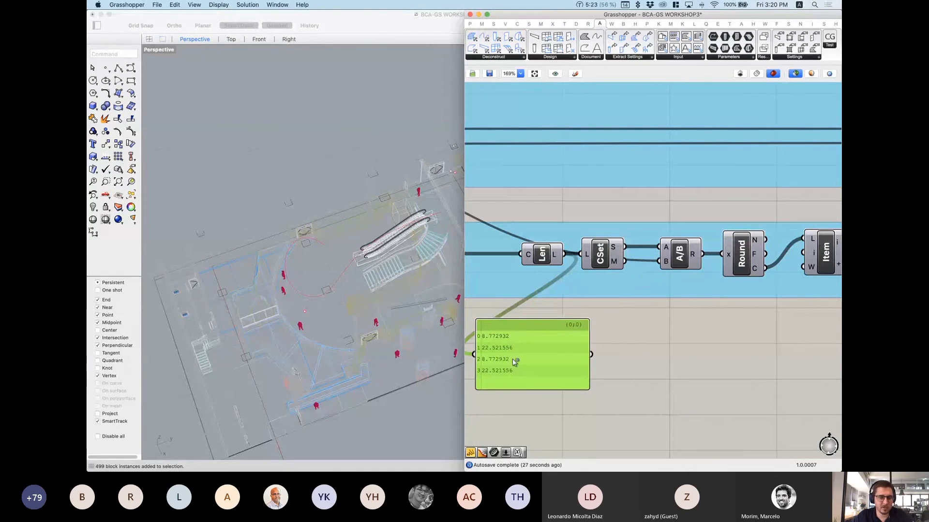
{"action": "left_click_drag", "start_coordinate": [514, 362], "coordinate": [701, 401], "text": "alt"}
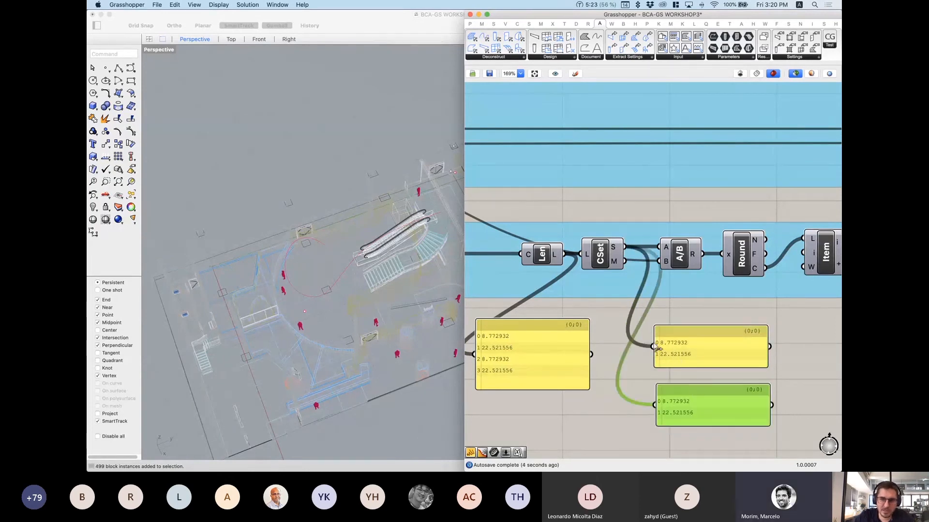
{"action": "left_click_drag", "start_coordinate": [624, 261], "coordinate": [696, 373]}
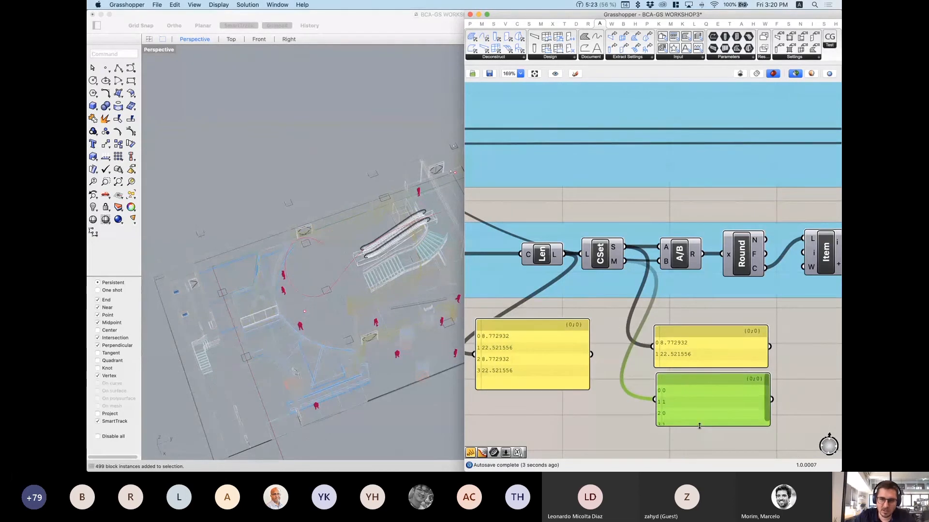
{"action": "left_click_drag", "start_coordinate": [698, 427], "coordinate": [701, 436]}
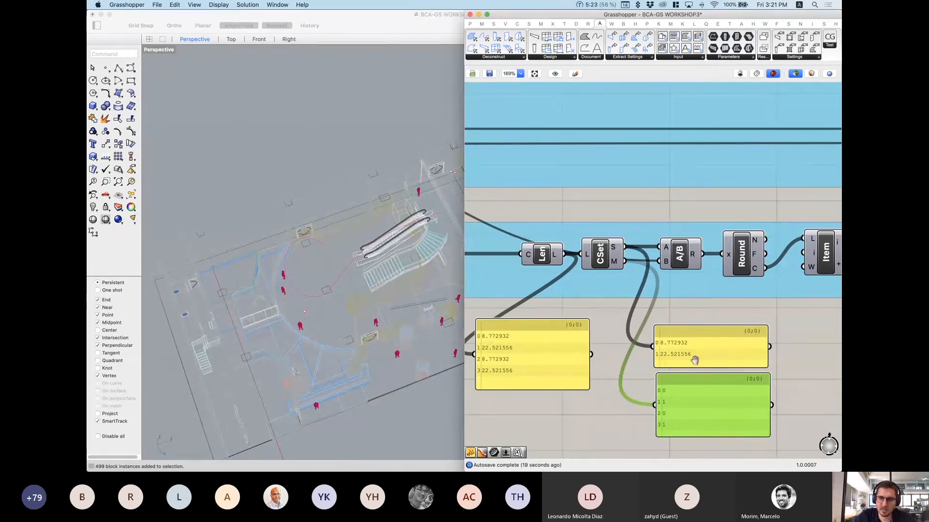
{"action": "right_click_drag", "start_coordinate": [694, 358], "coordinate": [626, 352]}
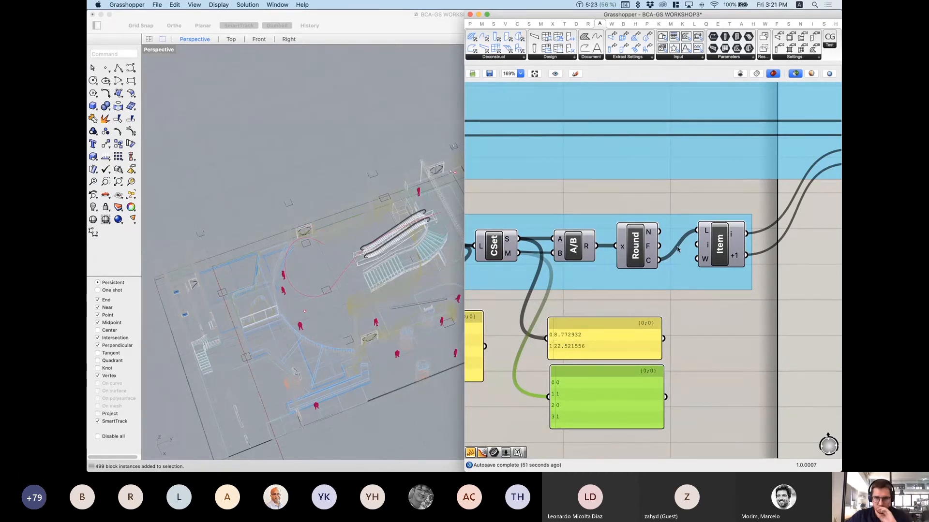
Step: Move the A/B division component up above the wires
{"action": "right_click_drag", "start_coordinate": [639, 249], "coordinate": [695, 237]}
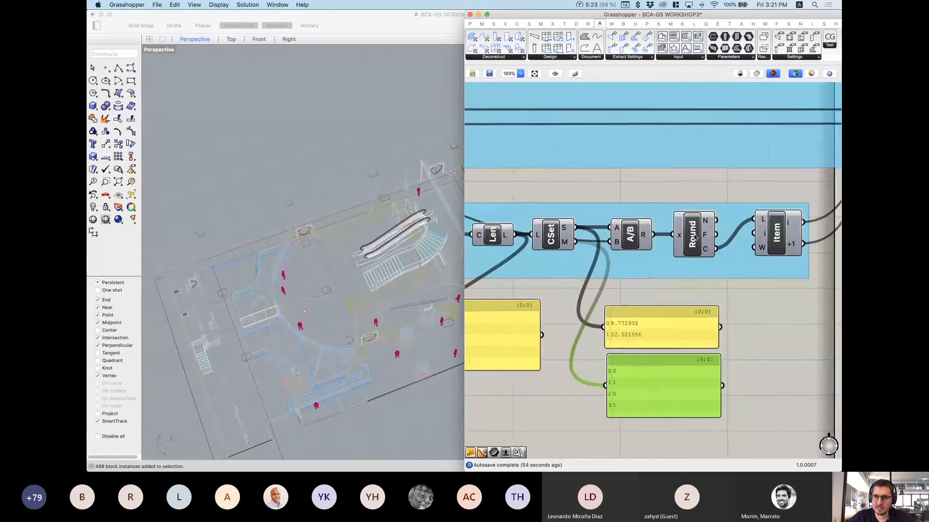
{"action": "left_click", "coordinate": [631, 237]}
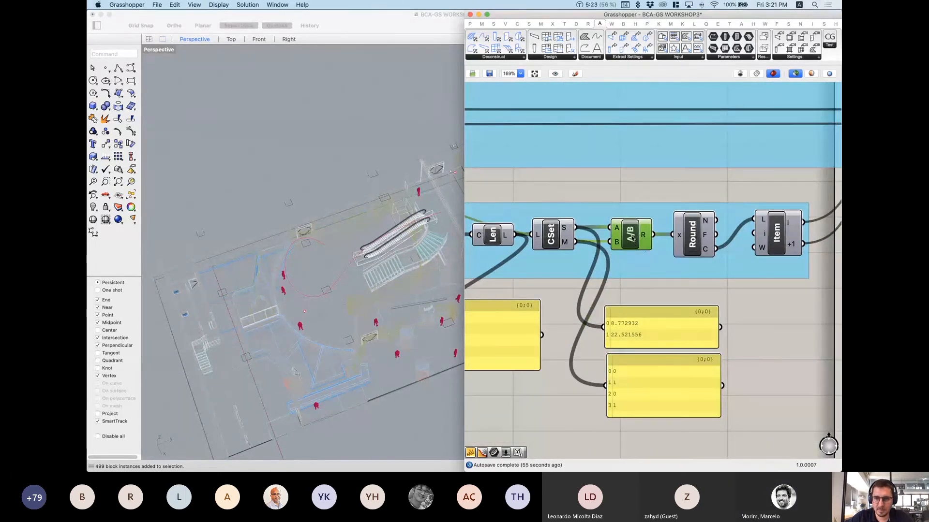
{"action": "left_click_drag", "start_coordinate": [632, 237], "coordinate": [635, 213]}
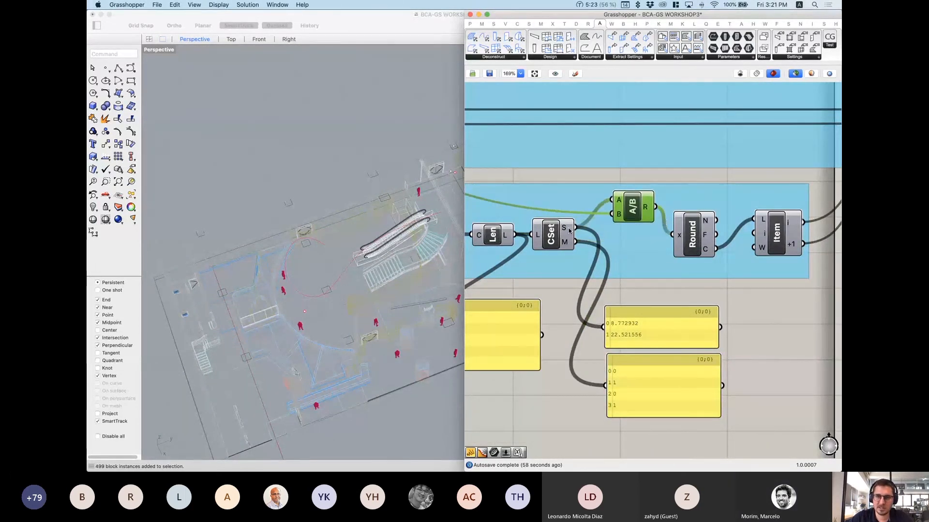
Step: Preview the square panel grid, sized by the 1.50 slider, over the B1F plan
{"action": "scroll", "coordinate": [547, 208], "scroll_direction": "down", "scroll_amount": 4}
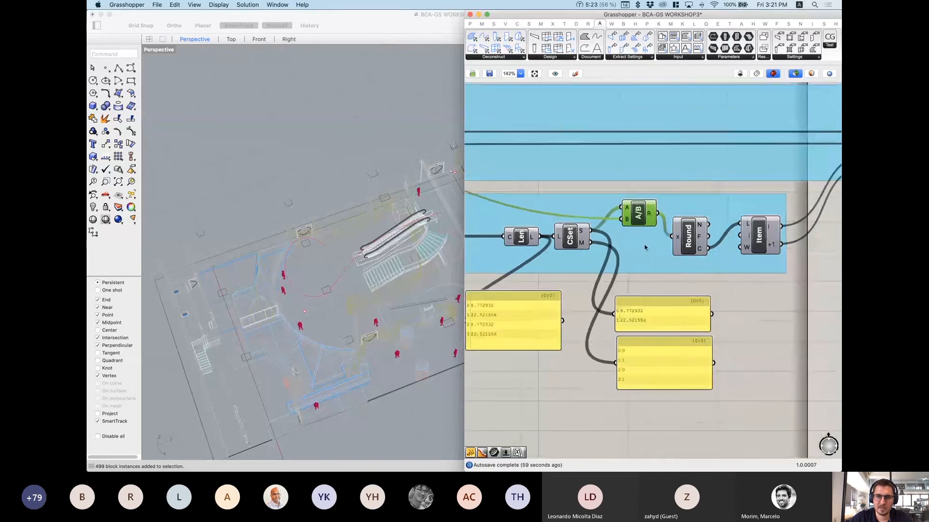
{"action": "scroll", "coordinate": [548, 208], "scroll_direction": "down", "scroll_amount": 3}
{"action": "right_click_drag", "start_coordinate": [547, 208], "coordinate": [722, 243]}
{"action": "scroll", "coordinate": [610, 241], "scroll_direction": "up", "scroll_amount": 8}
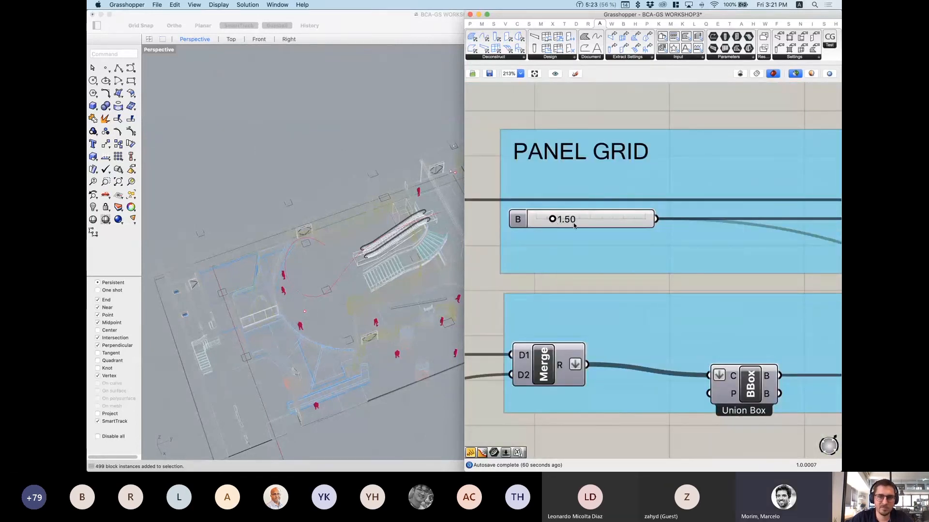
{"action": "scroll", "coordinate": [545, 236], "scroll_direction": "down", "scroll_amount": 7}
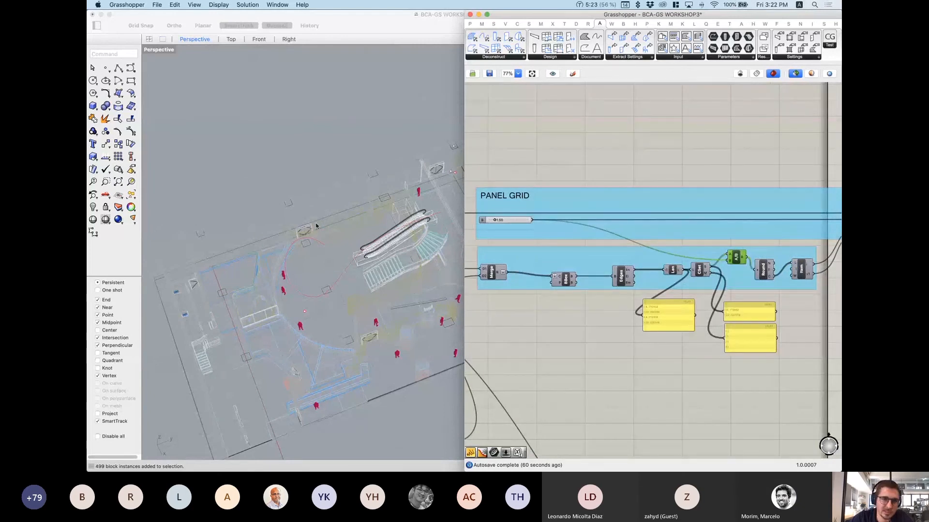
{"action": "scroll", "coordinate": [759, 219], "scroll_direction": "right", "scroll_amount": 7}
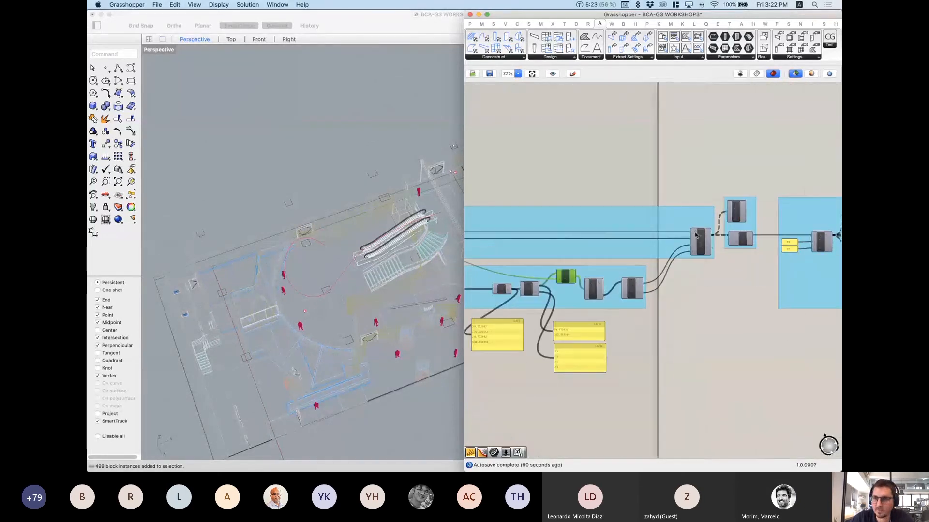
{"action": "left_click", "coordinate": [701, 244]}
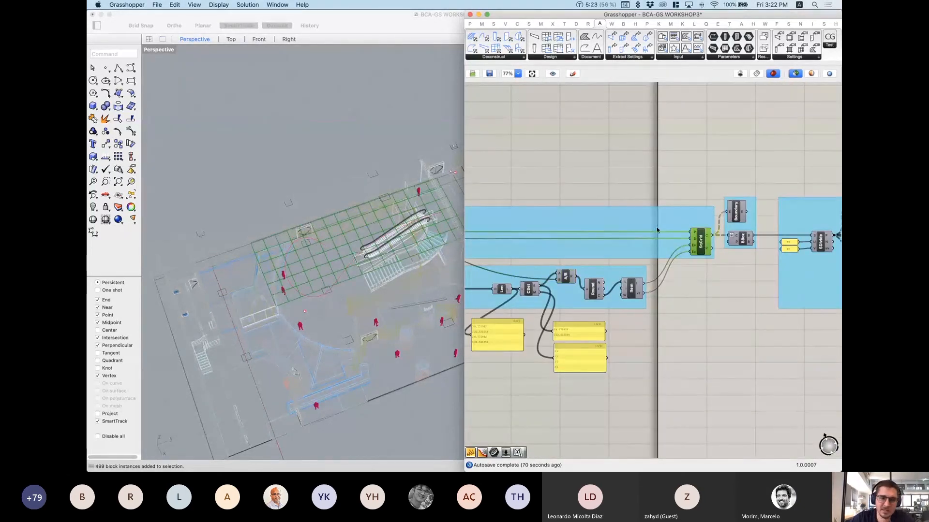
Step: Orbit the Rhino Perspective view to a near top-down look at the previewed grid
{"action": "scroll", "coordinate": [280, 227], "scroll_direction": "up", "scroll_amount": 5}
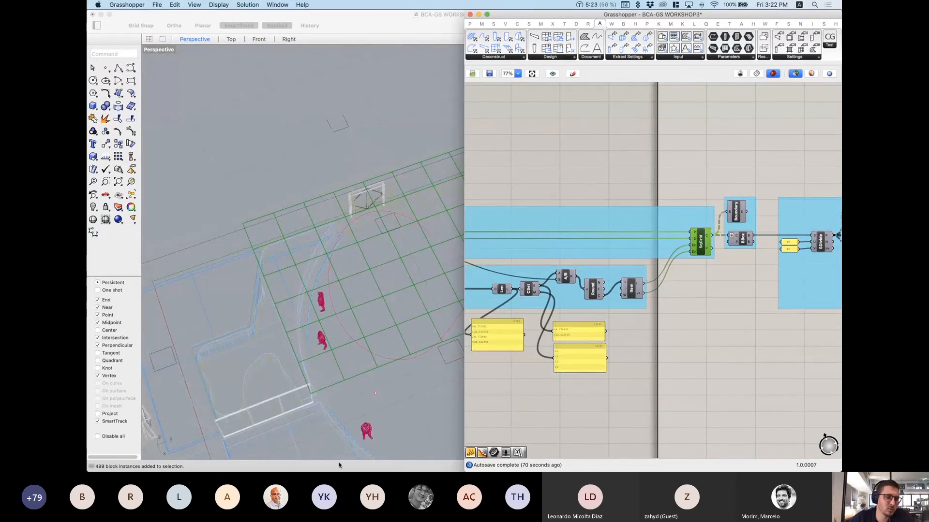
{"action": "scroll", "coordinate": [211, 333], "scroll_direction": "down", "scroll_amount": 5}
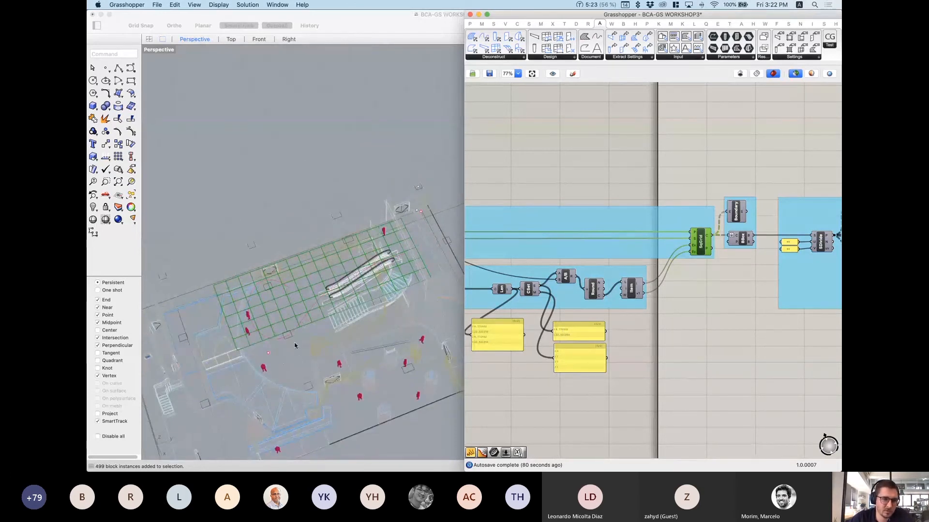
{"action": "scroll", "coordinate": [302, 332], "scroll_direction": "up", "scroll_amount": 4}
{"action": "right_click_drag", "start_coordinate": [295, 346], "coordinate": [367, 321]}
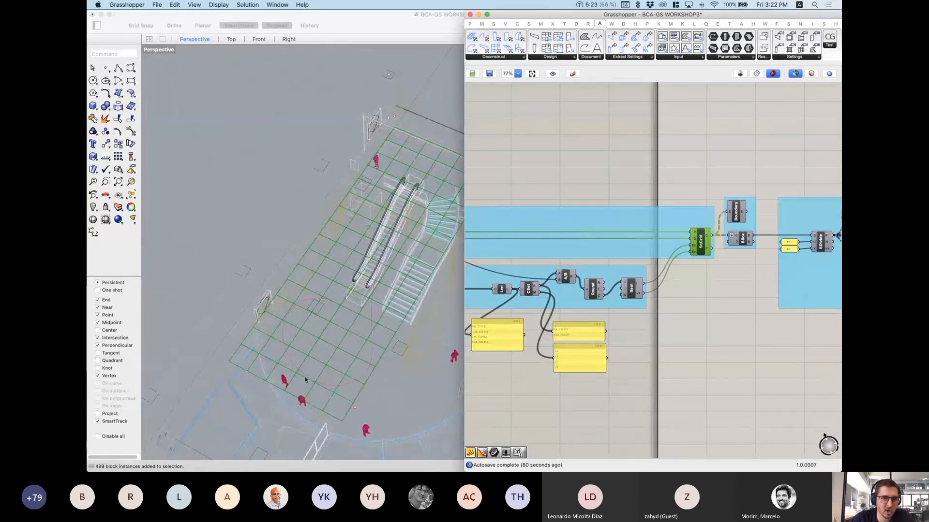
{"action": "right_click_drag", "start_coordinate": [268, 309], "coordinate": [326, 334]}
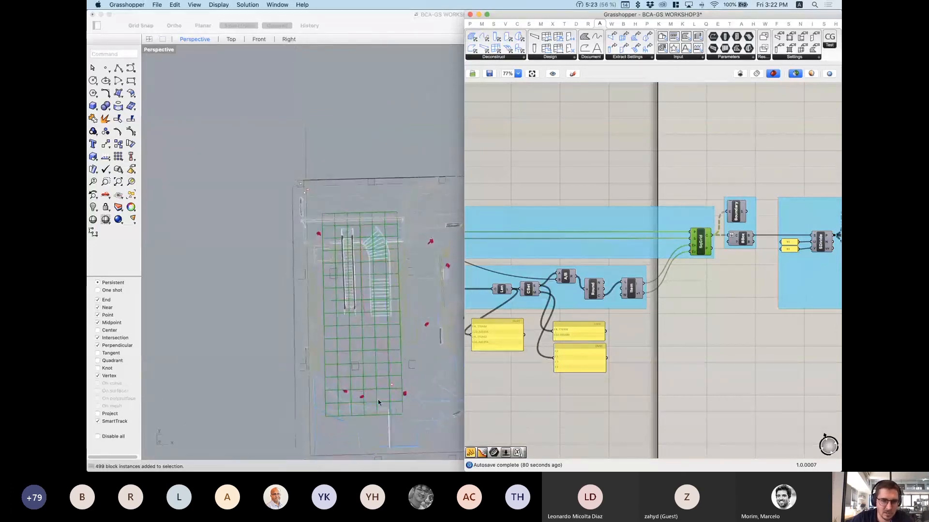
{"action": "scroll", "coordinate": [347, 423], "scroll_direction": "up", "scroll_amount": 3}
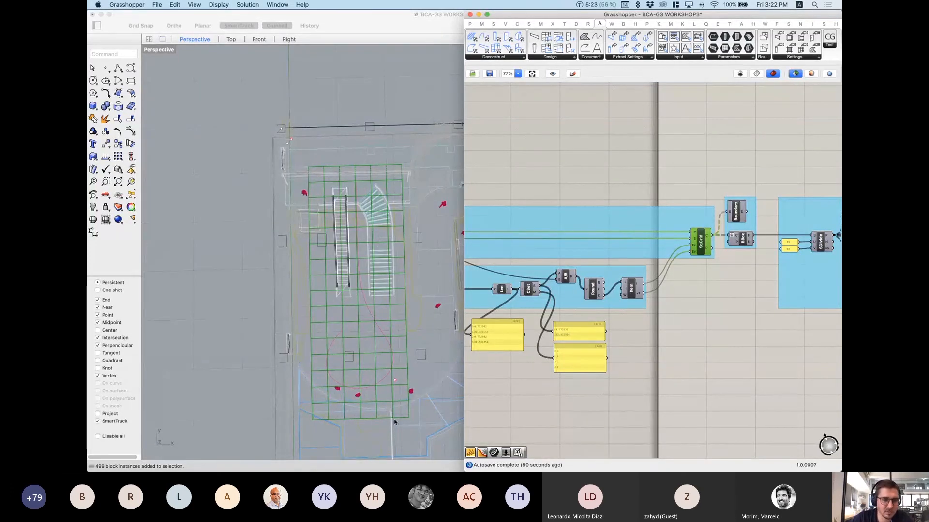
{"action": "scroll", "coordinate": [382, 386], "scroll_direction": "down", "scroll_amount": 3}
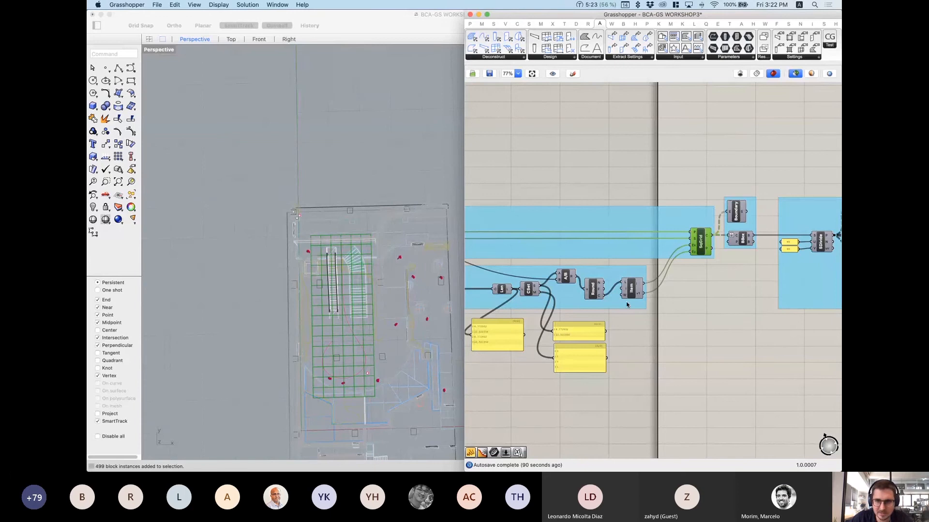
{"action": "right_click_drag", "start_coordinate": [583, 308], "coordinate": [703, 301]}
Step: Preview the story bounding box and its edges over the B1F plan
{"action": "left_click", "coordinate": [514, 292]}
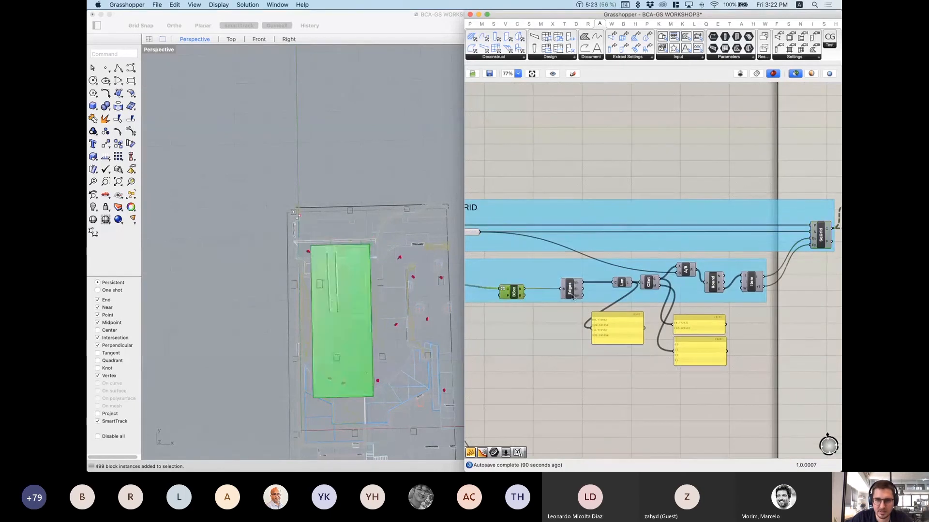
{"action": "left_click", "coordinate": [571, 290]}
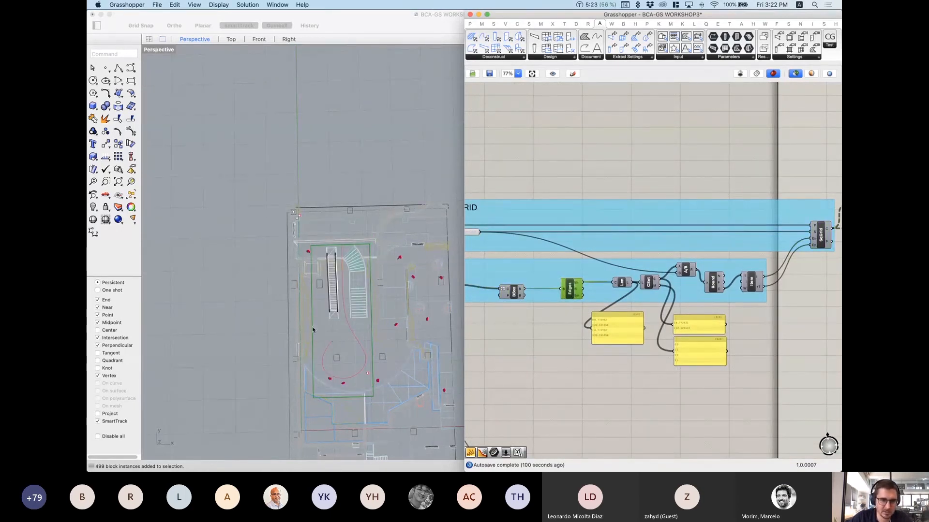
{"action": "right_click_drag", "start_coordinate": [552, 296], "coordinate": [636, 297]}
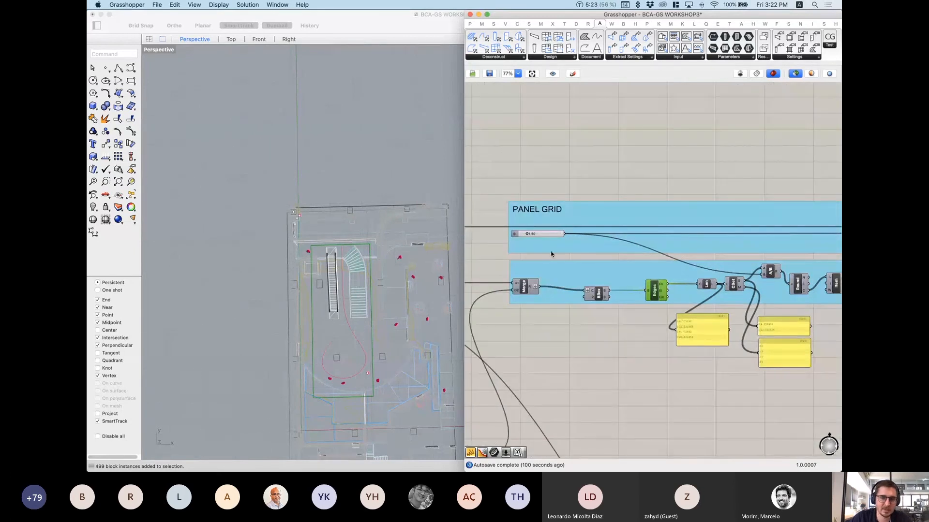
{"action": "right_click_drag", "start_coordinate": [774, 286], "coordinate": [642, 282]}
{"action": "right_click_drag", "start_coordinate": [705, 293], "coordinate": [690, 292]}
{"action": "scroll", "coordinate": [690, 291], "scroll_direction": "up", "scroll_amount": 3}
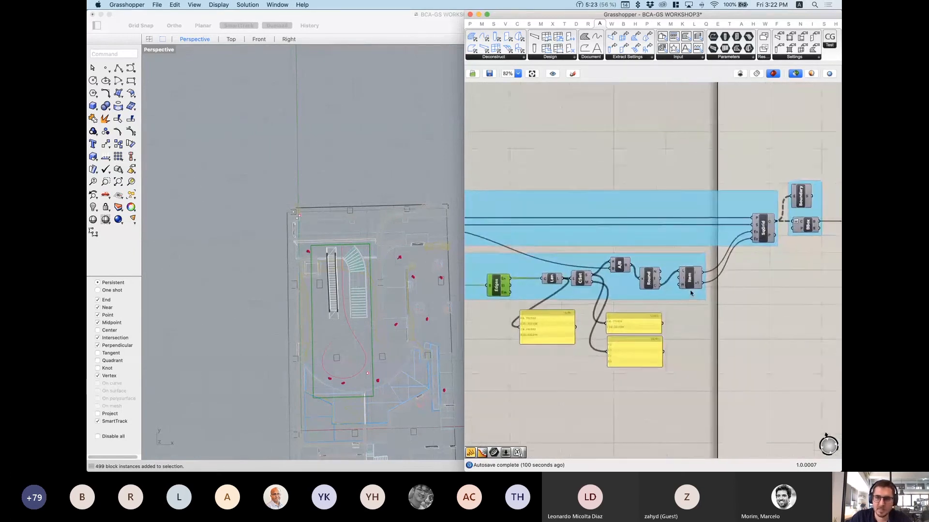
{"action": "scroll", "coordinate": [614, 264], "scroll_direction": "up", "scroll_amount": 2}
Step: Wire A/B's result into the lower panel, showing 5.848621 and 15.01437, and inspect Round's outputs
{"action": "mouse_move", "coordinate": [611, 262]}
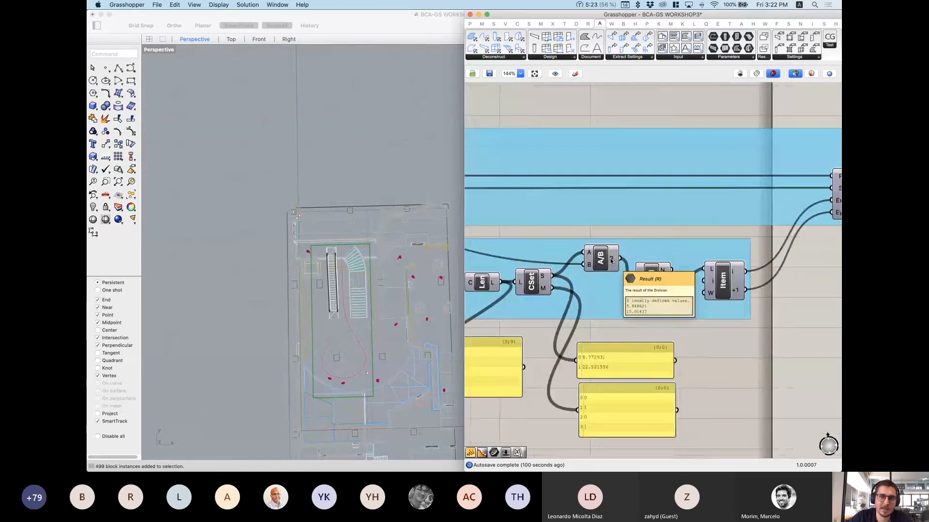
{"action": "left_click_drag", "start_coordinate": [620, 258], "coordinate": [579, 410]}
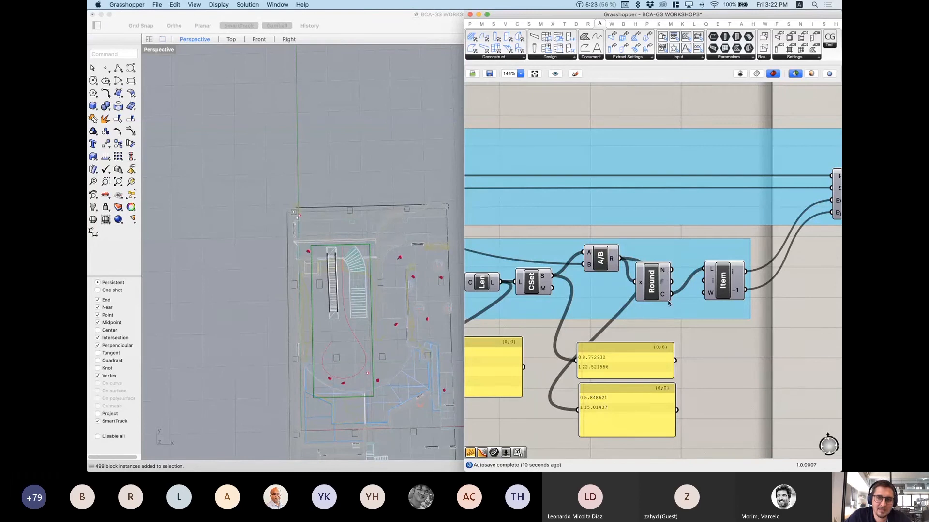
{"action": "mouse_move", "coordinate": [663, 274]}
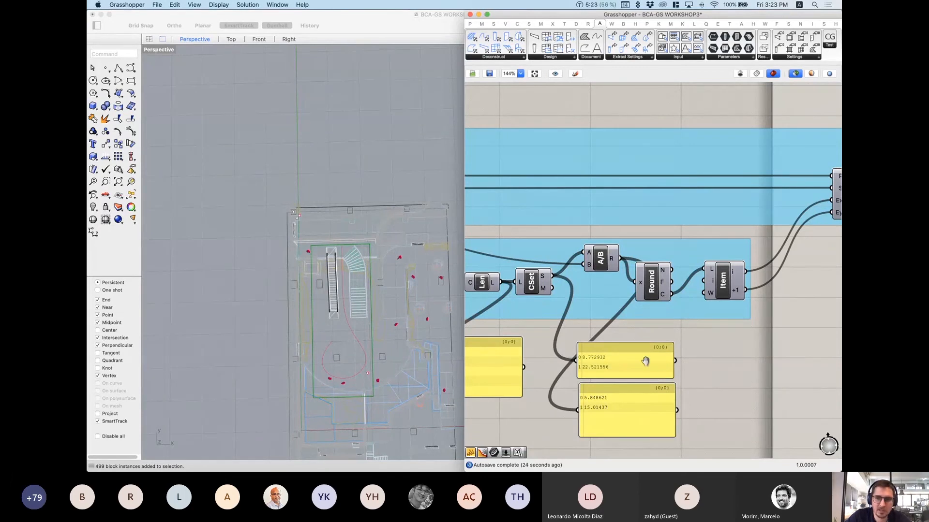
{"action": "right_click_drag", "start_coordinate": [645, 362], "coordinate": [628, 347]}
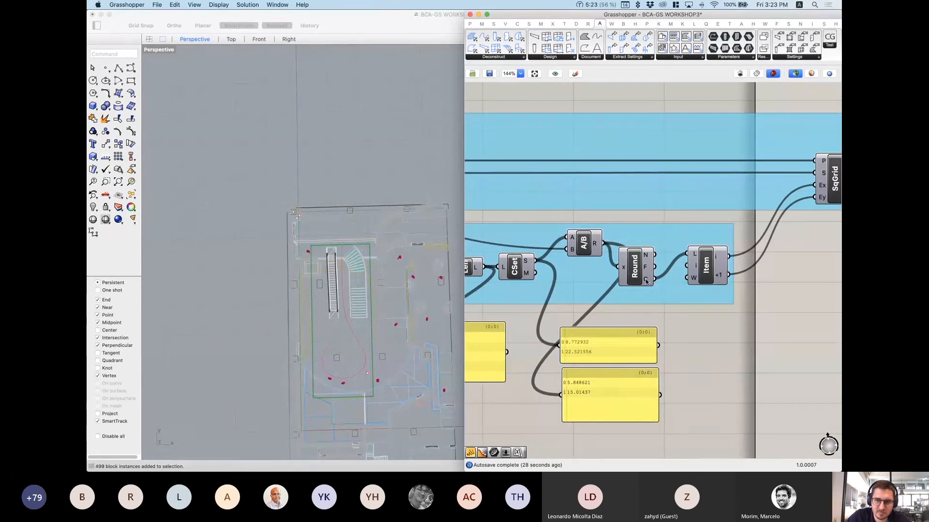
{"action": "mouse_move", "coordinate": [646, 282]}
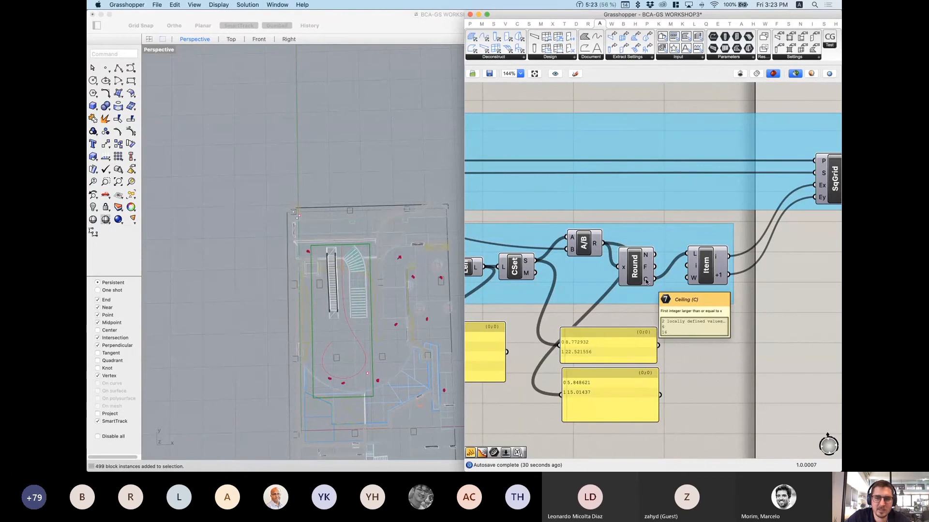
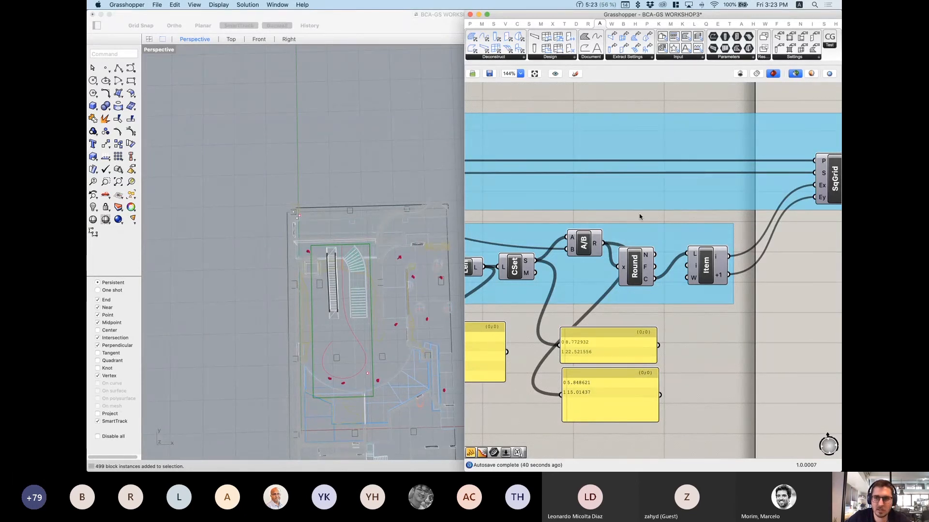
Step: Zoom out and pan the canvas to the SqGrid, BBox and SDivide components, then zoom back in
{"action": "scroll", "coordinate": [640, 215], "scroll_direction": "down", "scroll_amount": 5}
{"action": "right_click_drag", "start_coordinate": [712, 223], "coordinate": [530, 272]}
{"action": "scroll", "coordinate": [627, 251], "scroll_direction": "up", "scroll_amount": 4}
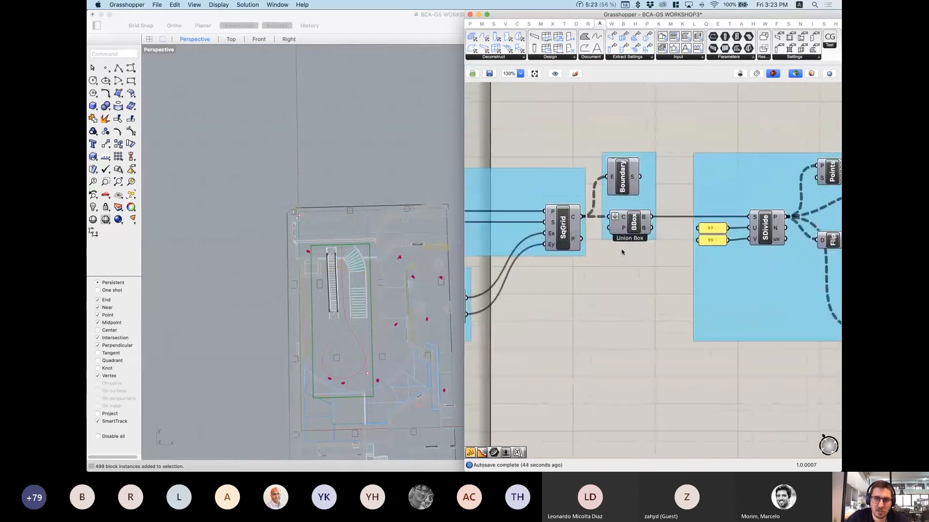
Step: Preview the square grid and then its bounding box over the floor plan in Rhino
{"action": "left_click", "coordinate": [559, 234]}
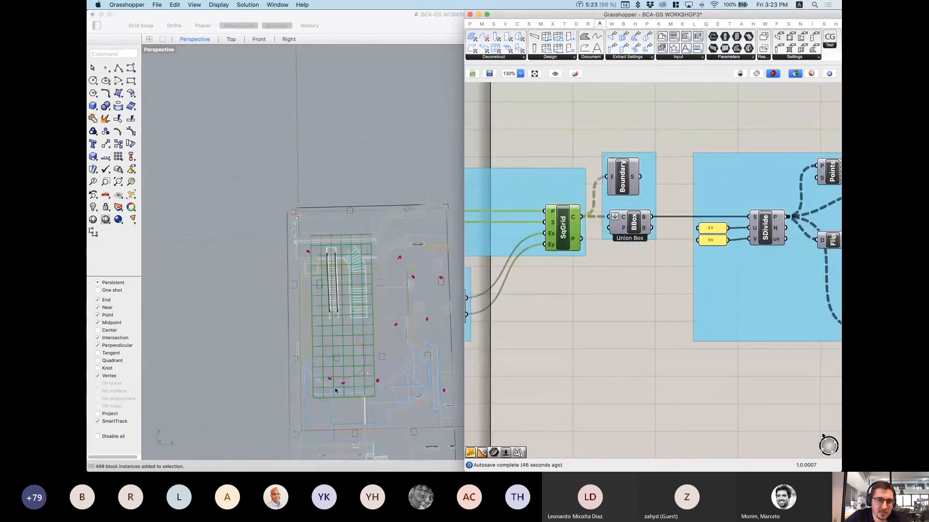
{"action": "scroll", "coordinate": [335, 390], "scroll_direction": "up", "scroll_amount": 5}
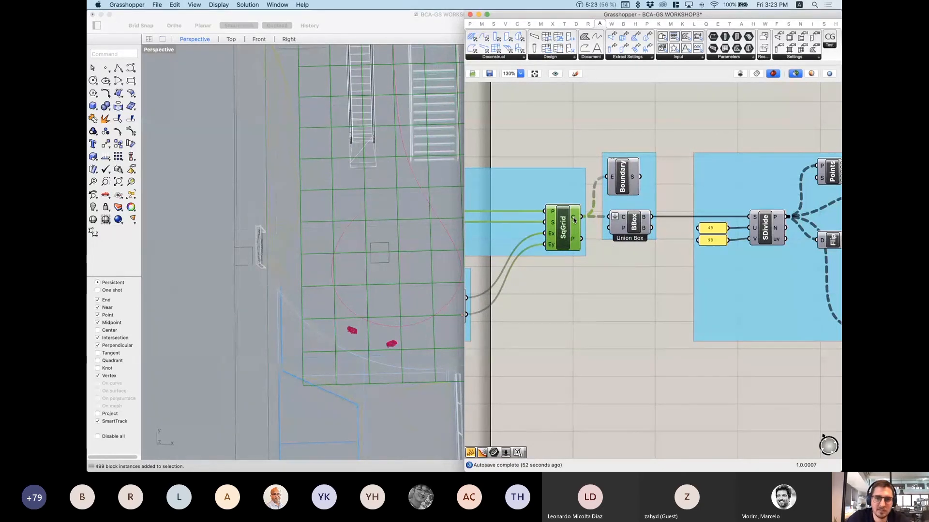
{"action": "mouse_move", "coordinate": [574, 221]}
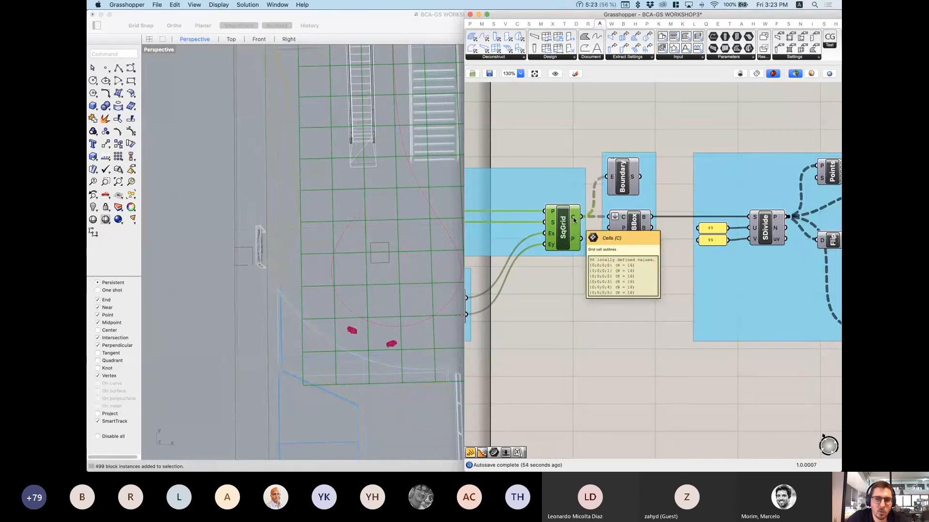
{"action": "scroll", "coordinate": [267, 283], "scroll_direction": "down", "scroll_amount": 9}
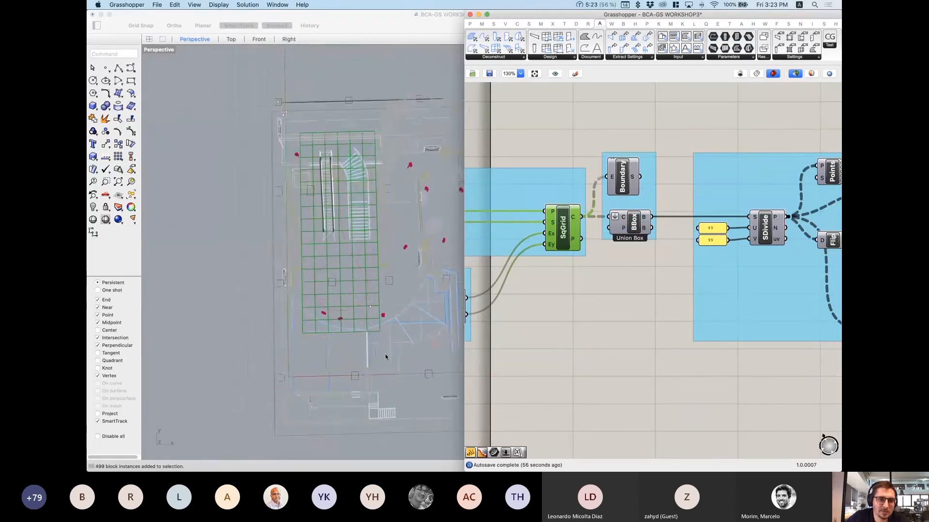
{"action": "scroll", "coordinate": [386, 357], "scroll_direction": "down", "scroll_amount": 2}
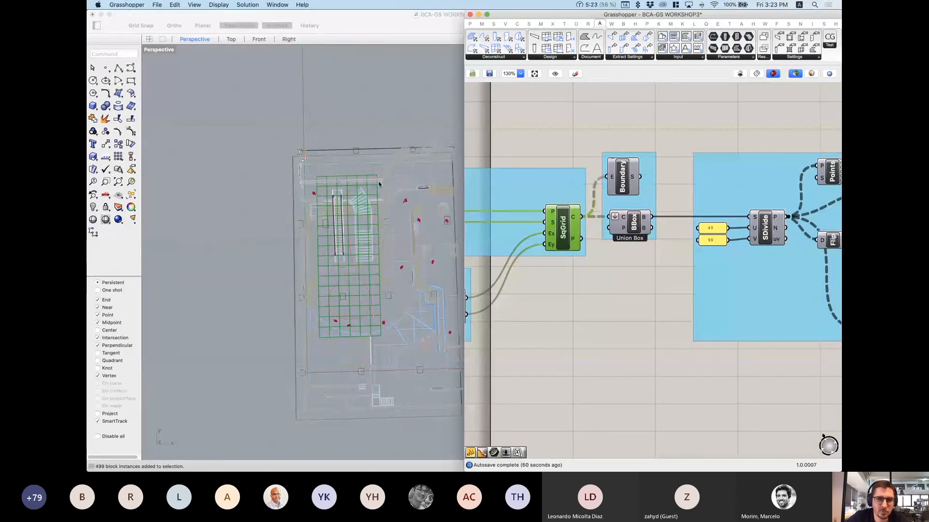
{"action": "left_click", "coordinate": [634, 224]}
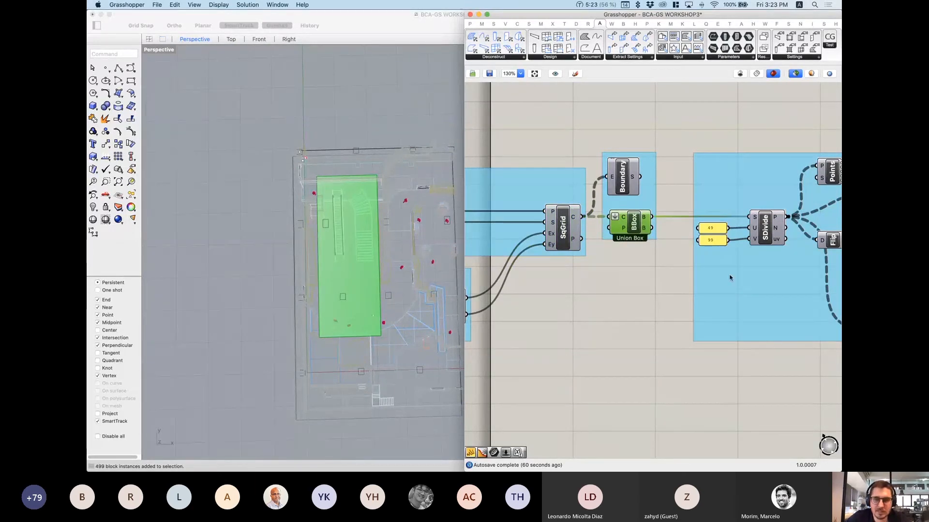
Step: Preview the SDivide point grid and orbit the Perspective view to see it at an angle
{"action": "right_click_drag", "start_coordinate": [732, 282], "coordinate": [684, 280]}
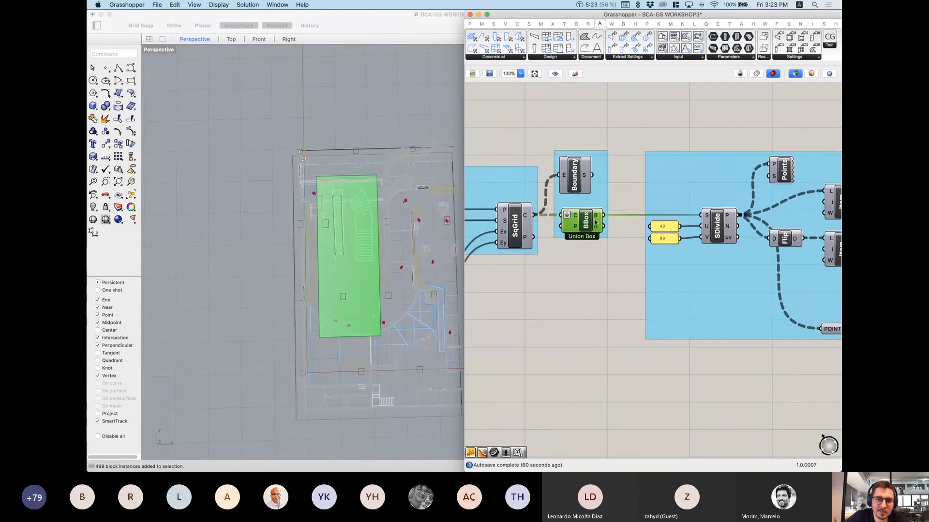
{"action": "left_click", "coordinate": [718, 231]}
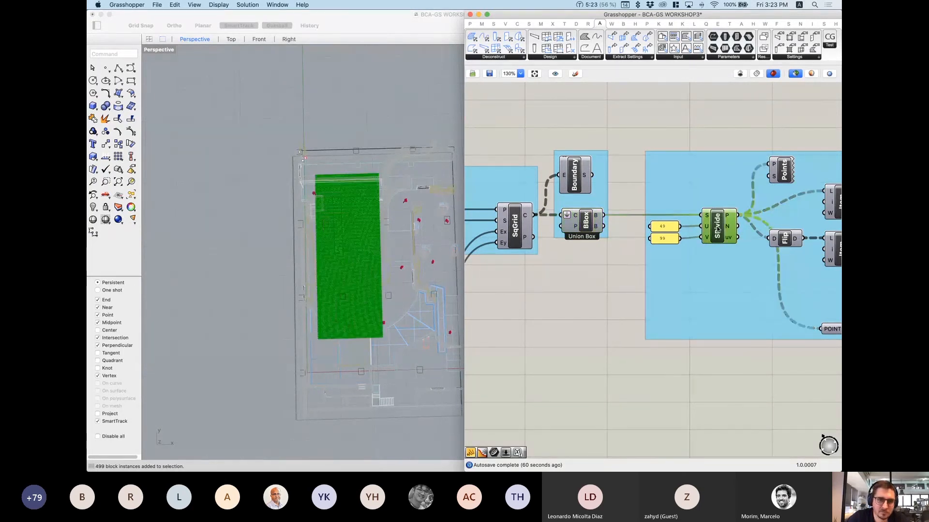
{"action": "scroll", "coordinate": [343, 310], "scroll_direction": "up", "scroll_amount": 12}
{"action": "right_click_drag", "start_coordinate": [365, 378], "coordinate": [346, 359]}
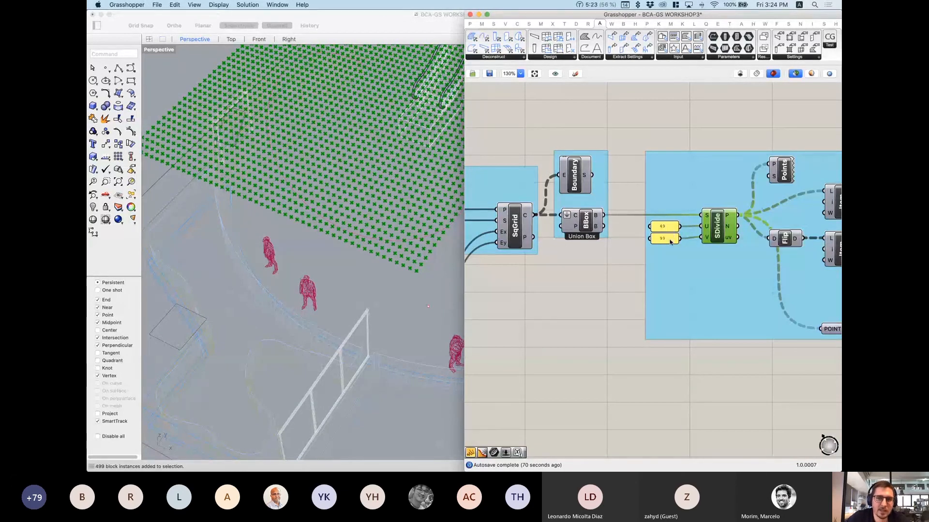
{"action": "scroll", "coordinate": [300, 307], "scroll_direction": "down", "scroll_amount": 8}
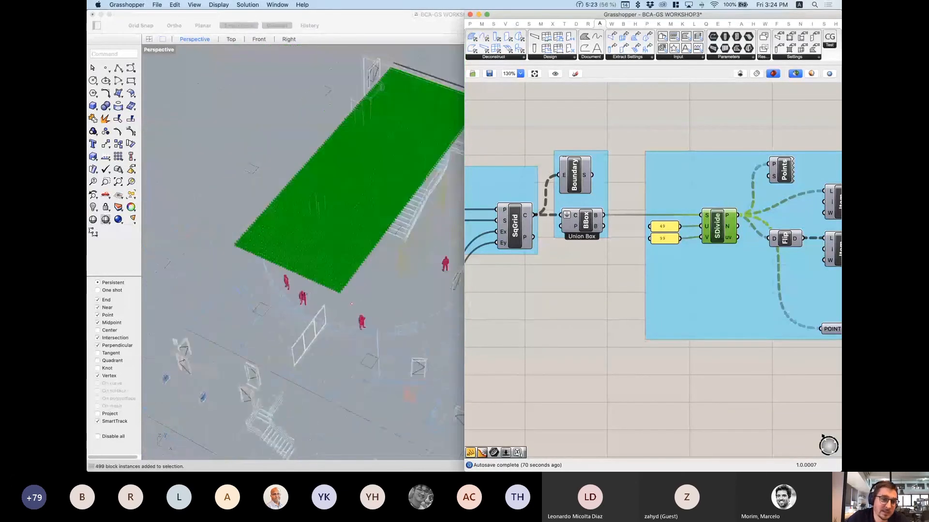
{"action": "right_click_drag", "start_coordinate": [300, 307], "coordinate": [282, 295]}
{"action": "scroll", "coordinate": [274, 291], "scroll_direction": "down", "scroll_amount": 4}
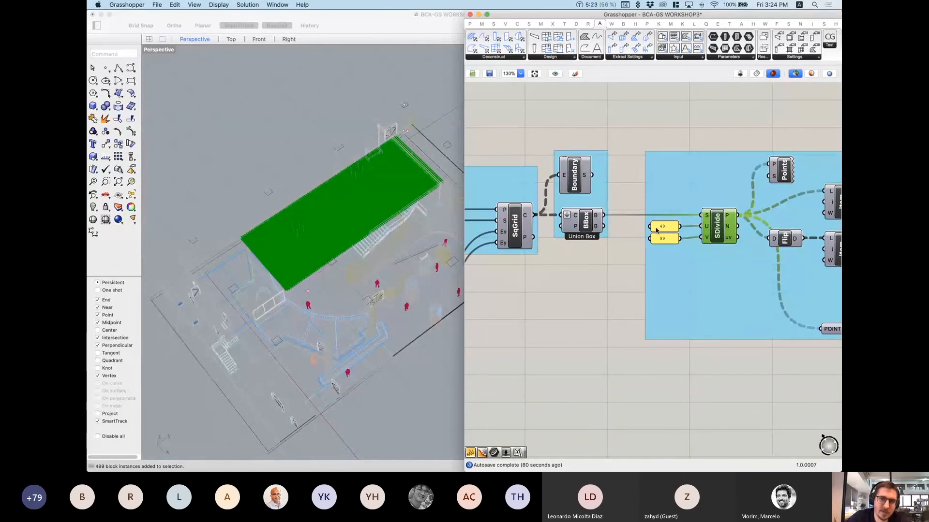
{"action": "scroll", "coordinate": [319, 292], "scroll_direction": "up", "scroll_amount": 10}
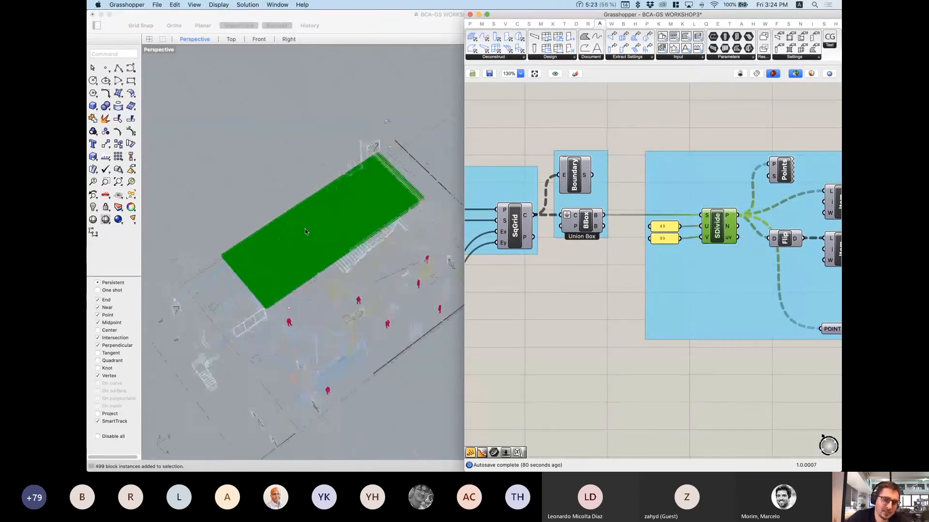
{"action": "scroll", "coordinate": [319, 292], "scroll_direction": "down", "scroll_amount": 10}
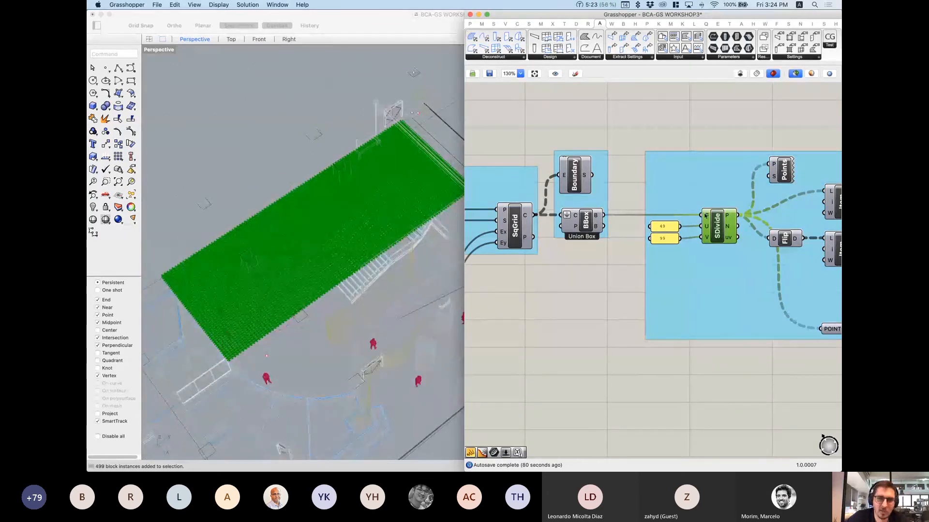
{"action": "scroll", "coordinate": [677, 233], "scroll_direction": "down", "scroll_amount": 1}
Step: Pan the canvas to the value panels, divider, Item and POINT GRID nodes
{"action": "right_click_drag", "start_coordinate": [677, 234], "coordinate": [701, 222]}
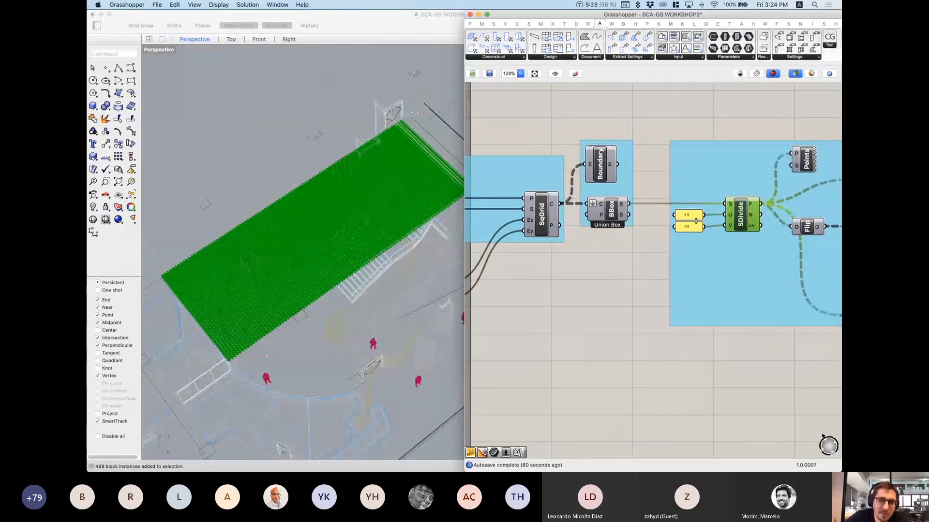
{"action": "scroll", "coordinate": [695, 221], "scroll_direction": "down", "scroll_amount": 3}
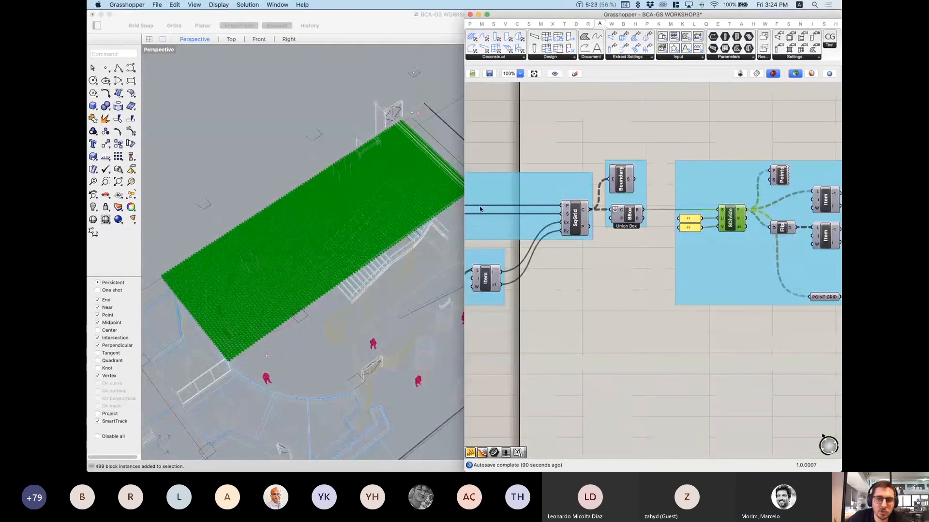
{"action": "scroll", "coordinate": [711, 219], "scroll_direction": "up", "scroll_amount": 3}
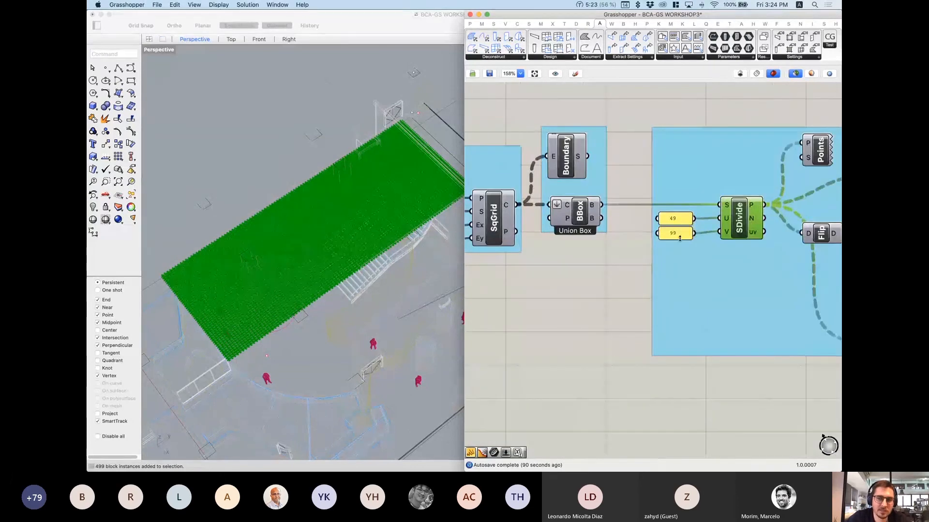
{"action": "right_click_drag", "start_coordinate": [699, 225], "coordinate": [621, 260]}
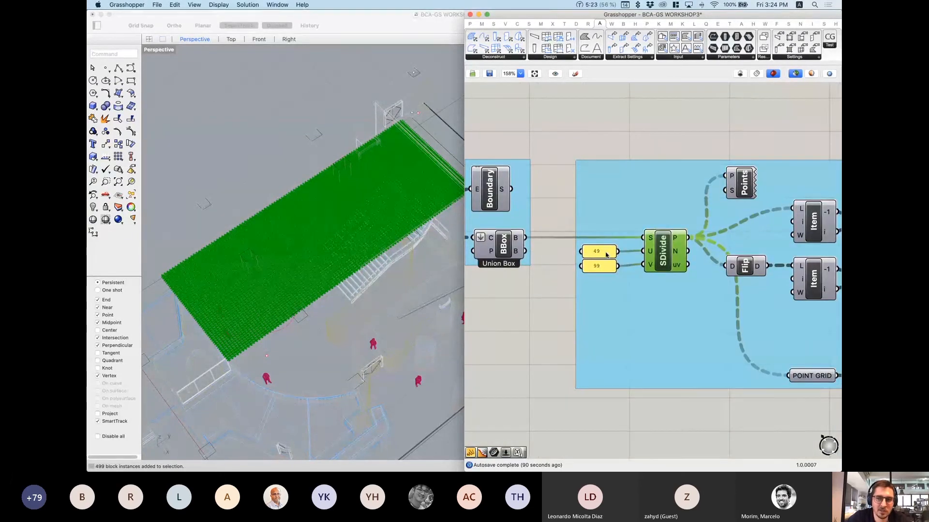
Step: Drive SDivide's V count with a temporary number slider, trying 99 and then 41
{"action": "double_click", "coordinate": [572, 121]}
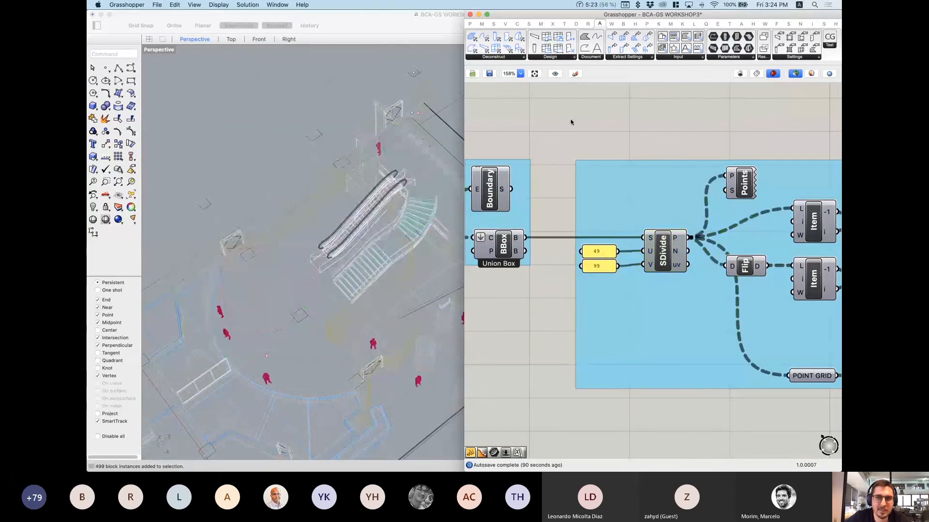
{"action": "type", "text": "0<100"}
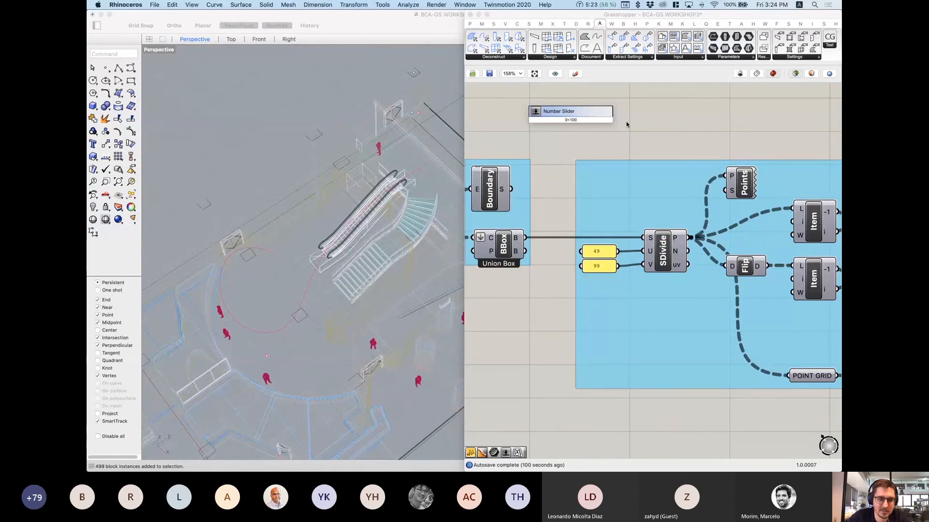
{"action": "left_click", "coordinate": [587, 116]}
{"action": "left_click_drag", "start_coordinate": [563, 125], "coordinate": [645, 265]}
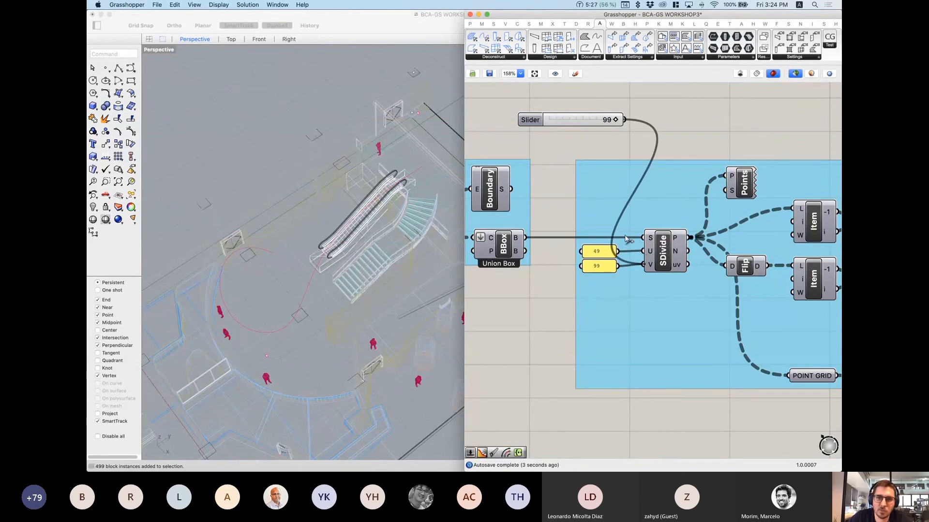
{"action": "left_click", "coordinate": [664, 259]}
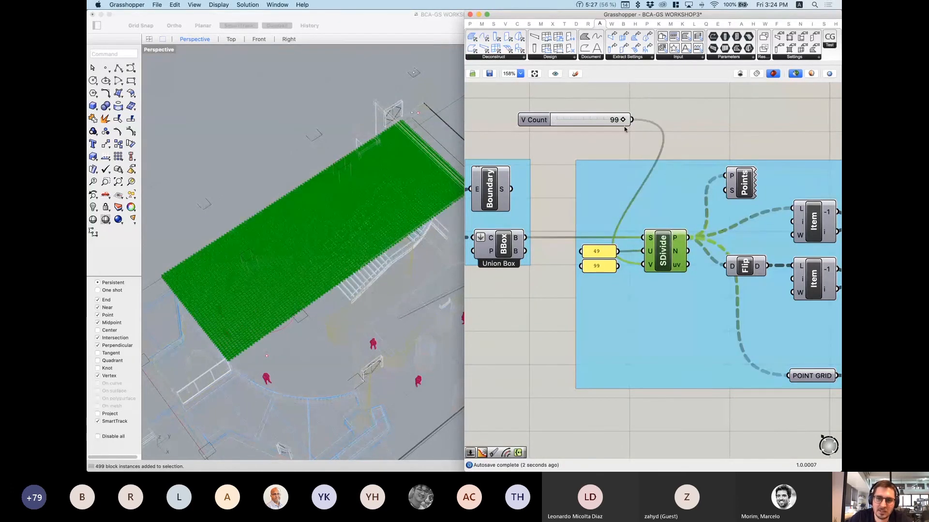
{"action": "left_click_drag", "start_coordinate": [623, 120], "coordinate": [583, 124]}
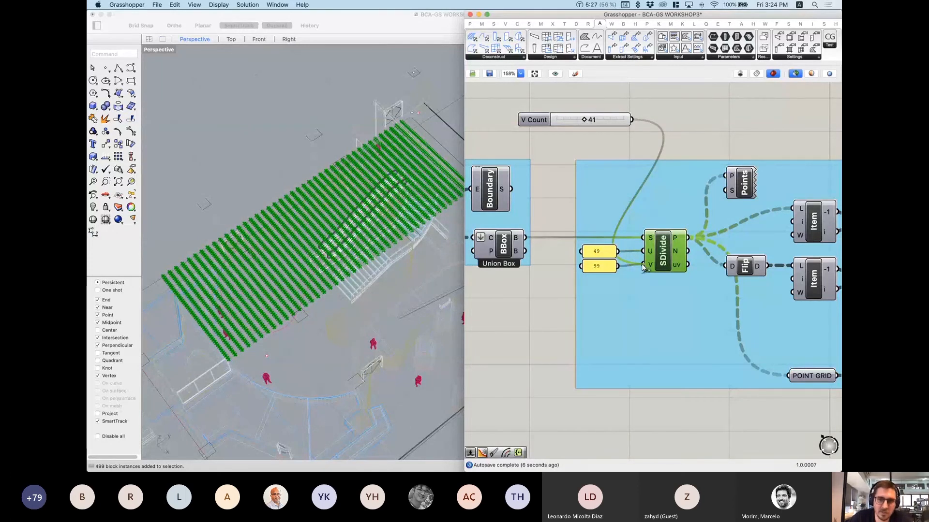
Step: Reconnect the 99 panel to SDivide V, delete the slider and preview the full grid
{"action": "left_click_drag", "start_coordinate": [629, 271], "coordinate": [640, 266]}
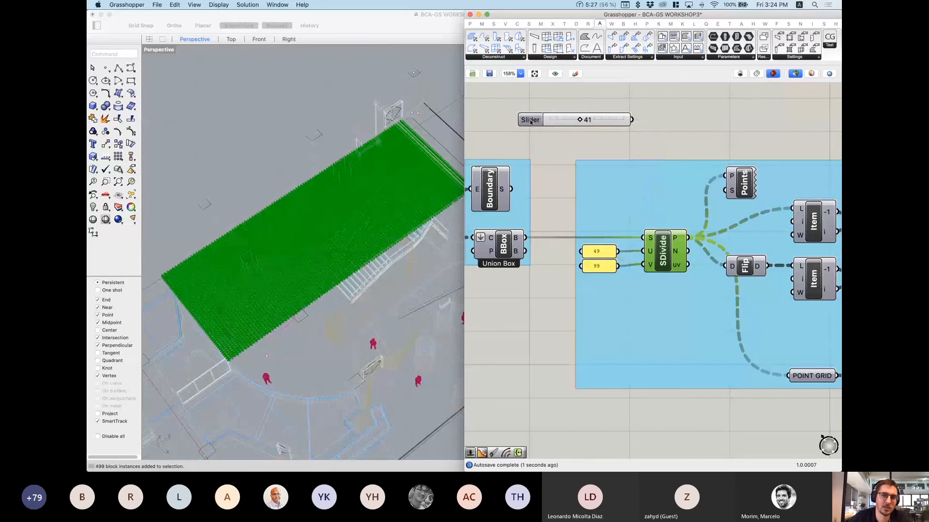
{"action": "left_click", "coordinate": [530, 121]}
{"action": "key", "text": "Delete"}
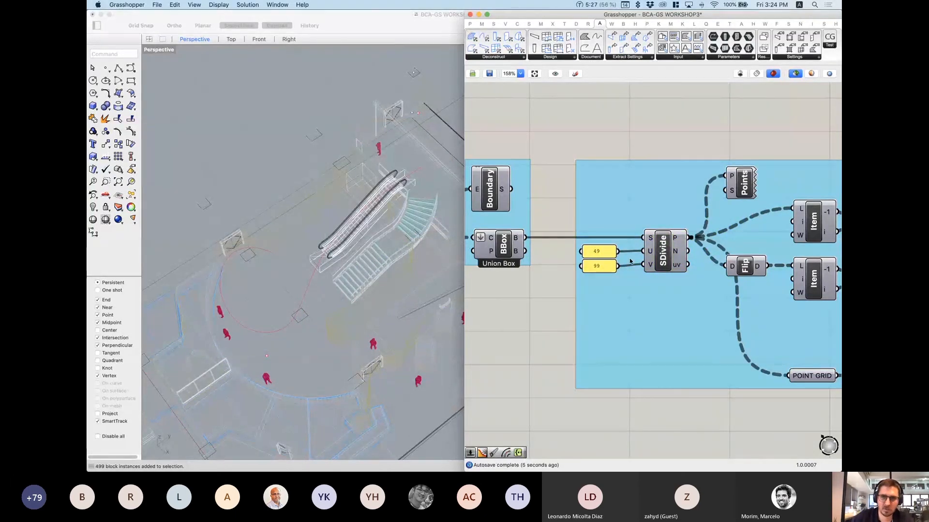
{"action": "left_click", "coordinate": [664, 255]}
Step: Orbit around the green point grid and pan the canvas to the downstream components
{"action": "scroll", "coordinate": [263, 220], "scroll_direction": "down", "scroll_amount": 4}
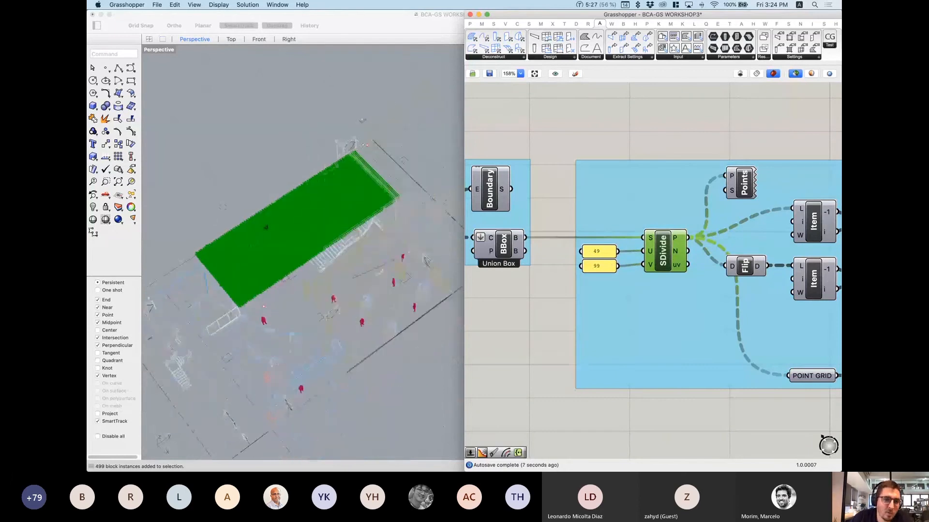
{"action": "right_click_drag", "start_coordinate": [264, 225], "coordinate": [256, 288]}
{"action": "scroll", "coordinate": [256, 288], "scroll_direction": "up", "scroll_amount": 5}
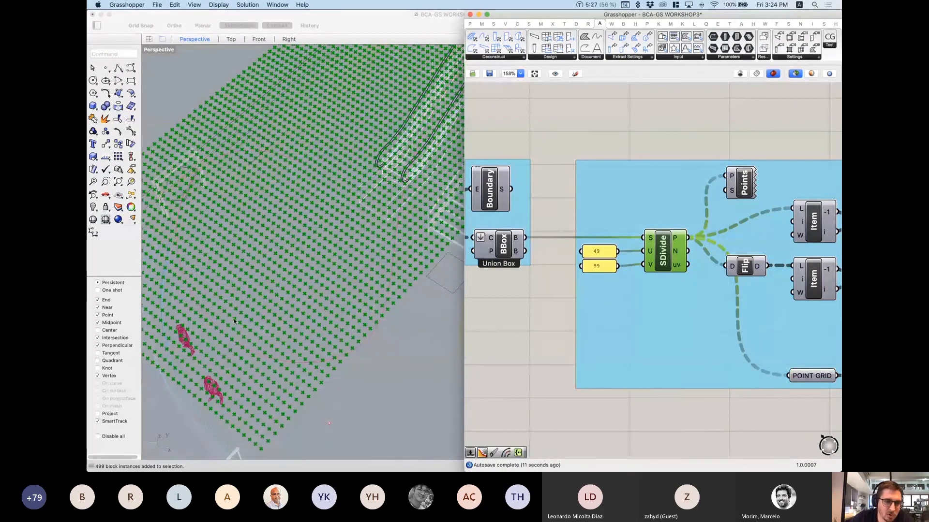
{"action": "scroll", "coordinate": [248, 329], "scroll_direction": "down", "scroll_amount": 2}
{"action": "scroll", "coordinate": [723, 315], "scroll_direction": "down", "scroll_amount": 3}
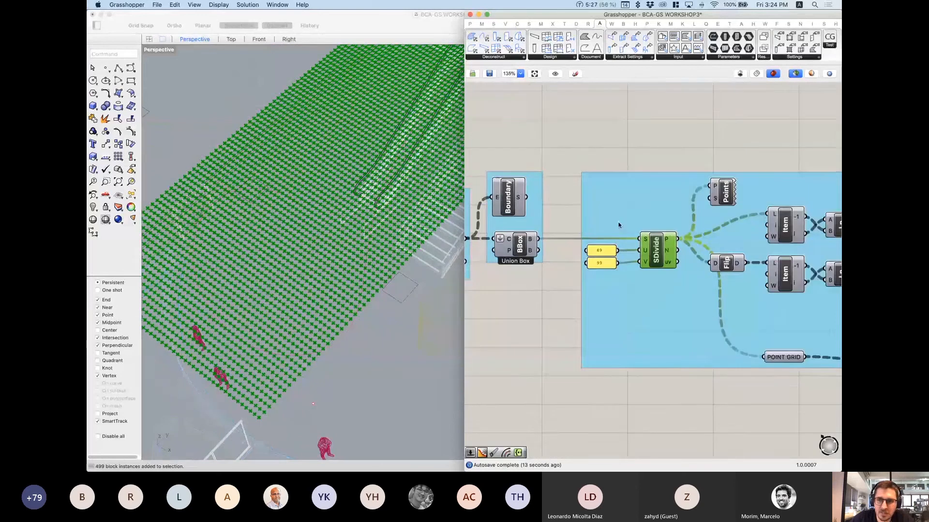
{"action": "scroll", "coordinate": [680, 250], "scroll_direction": "down", "scroll_amount": 2}
{"action": "right_click_drag", "start_coordinate": [733, 291], "coordinate": [624, 284]}
{"action": "scroll", "coordinate": [576, 178], "scroll_direction": "down", "scroll_amount": 5}
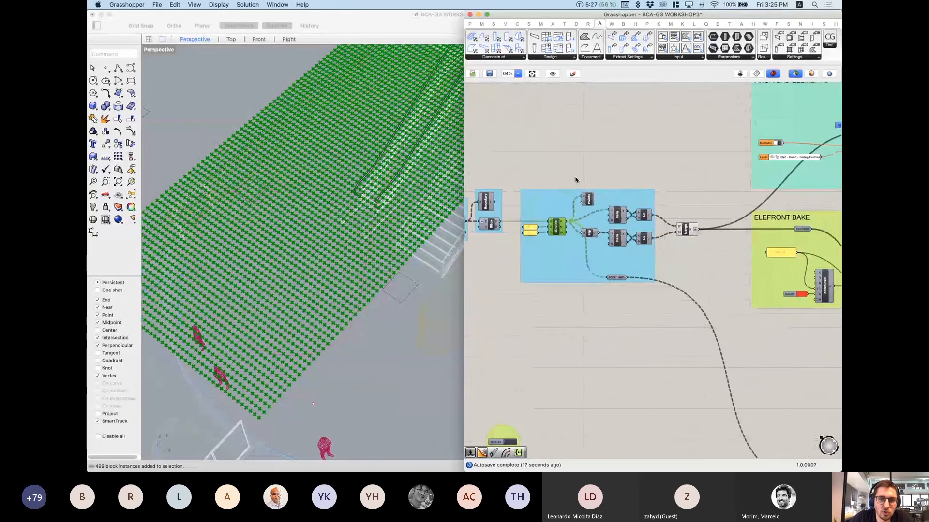
{"action": "scroll", "coordinate": [310, 194], "scroll_direction": "down", "scroll_amount": 5}
{"action": "right_click_drag", "start_coordinate": [313, 190], "coordinate": [303, 218]}
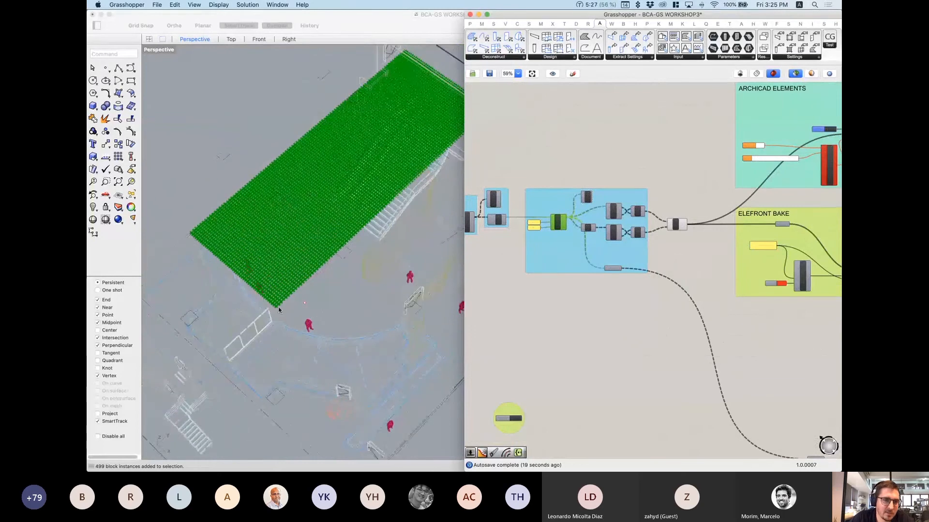
{"action": "scroll", "coordinate": [269, 269], "scroll_direction": "up", "scroll_amount": 4}
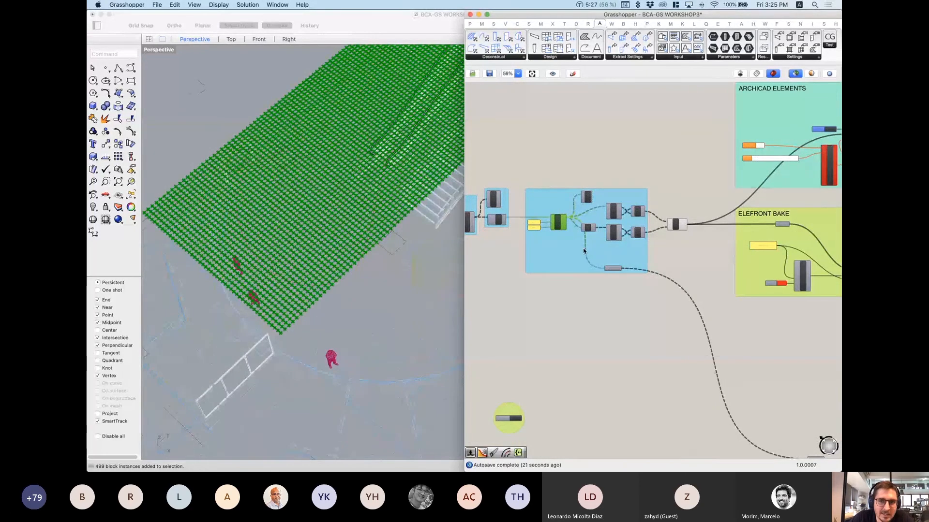
{"action": "scroll", "coordinate": [568, 196], "scroll_direction": "down", "scroll_amount": 1}
{"action": "scroll", "coordinate": [567, 196], "scroll_direction": "down", "scroll_amount": 3}
Step: Preview the region curve and the randomly culled points inside the region
{"action": "right_click_drag", "start_coordinate": [792, 395], "coordinate": [648, 321]}
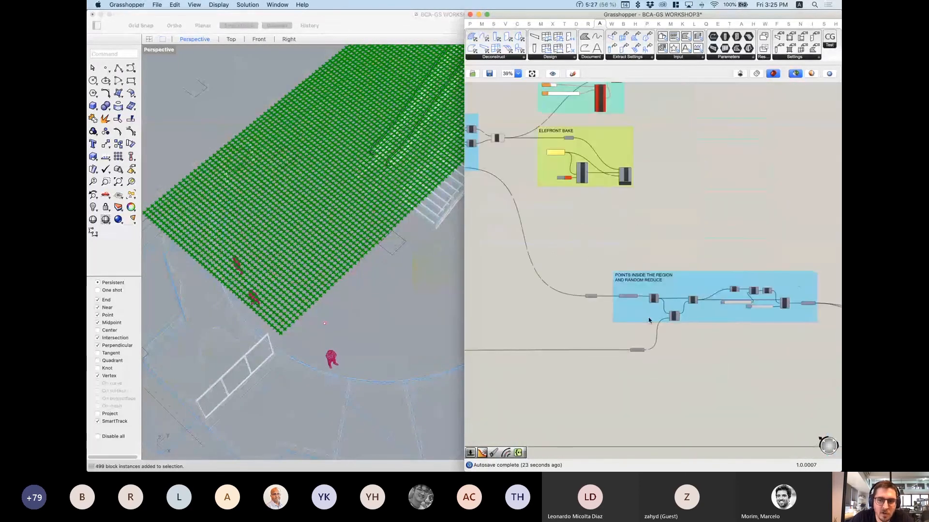
{"action": "scroll", "coordinate": [597, 311], "scroll_direction": "up", "scroll_amount": 5}
{"action": "right_click_drag", "start_coordinate": [736, 327], "coordinate": [650, 322]}
{"action": "scroll", "coordinate": [651, 322], "scroll_direction": "up", "scroll_amount": 1}
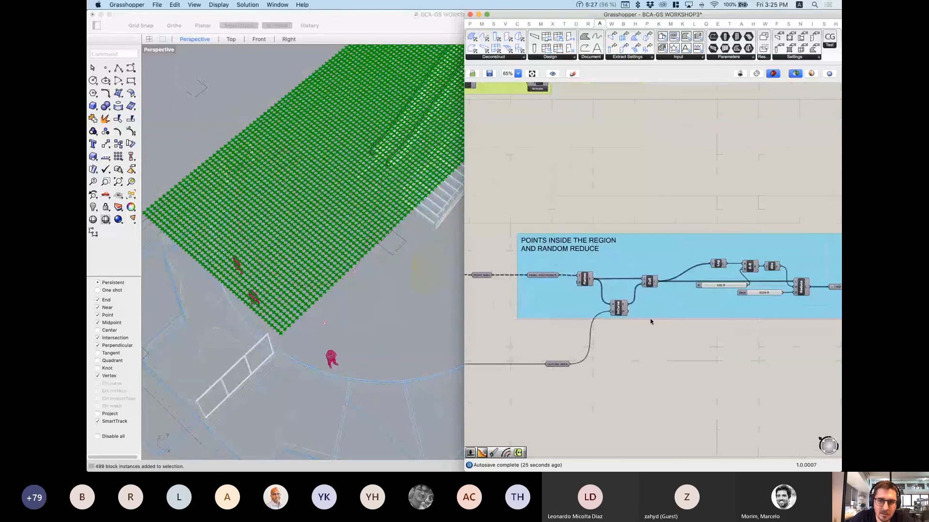
{"action": "left_click", "coordinate": [619, 310]}
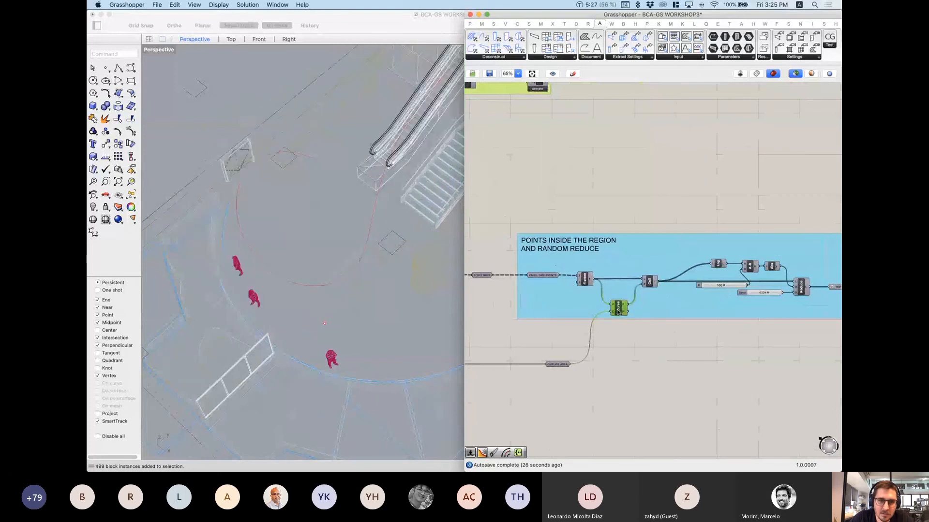
{"action": "left_click", "coordinate": [649, 283]}
Step: Zoom the canvas to the SDivide, Item–Line and Merge grid-line group
{"action": "scroll", "coordinate": [323, 284], "scroll_direction": "down", "scroll_amount": 2}
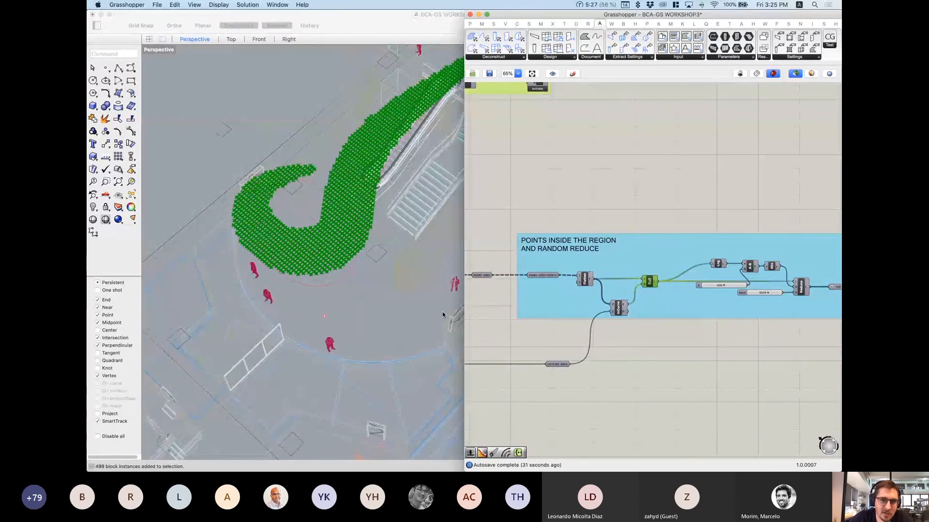
{"action": "scroll", "coordinate": [548, 208], "scroll_direction": "down", "scroll_amount": 5}
{"action": "scroll", "coordinate": [548, 208], "scroll_direction": "up", "scroll_amount": 2}
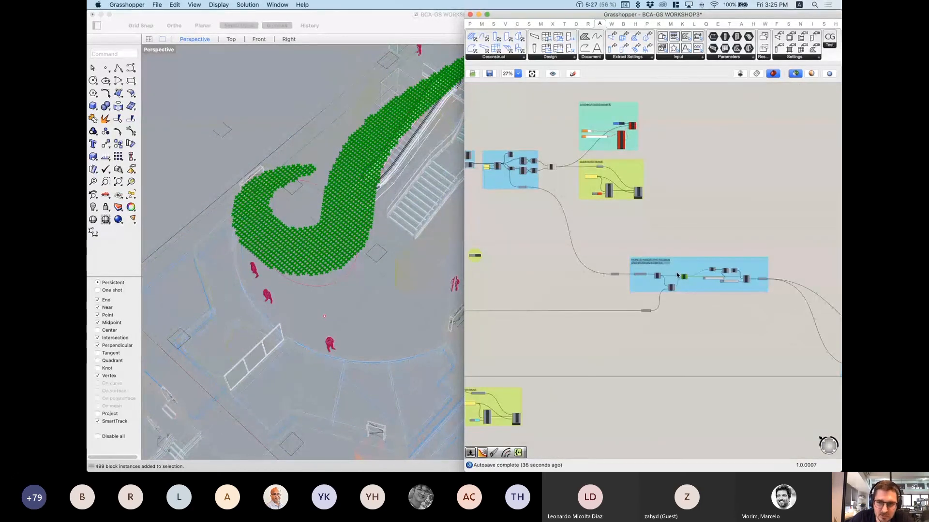
{"action": "scroll", "coordinate": [517, 176], "scroll_direction": "up", "scroll_amount": 5}
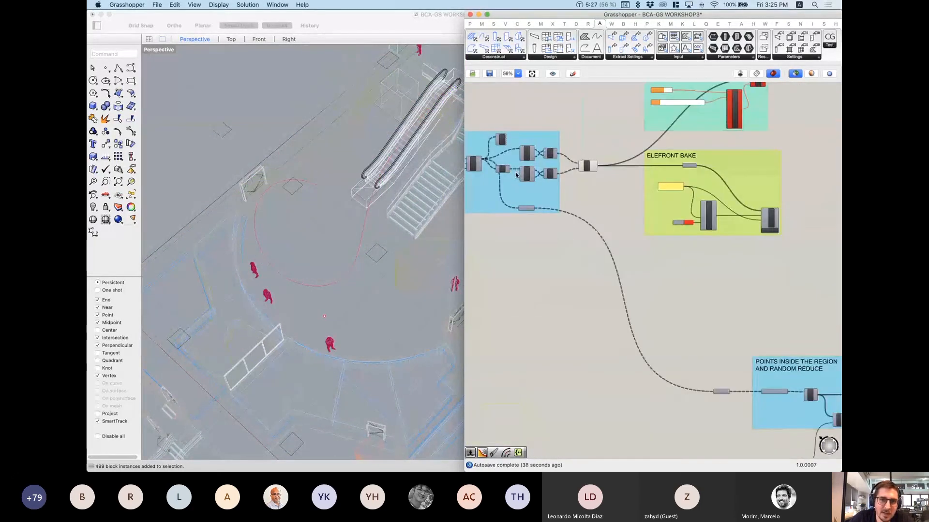
{"action": "scroll", "coordinate": [517, 176], "scroll_direction": "up", "scroll_amount": 2}
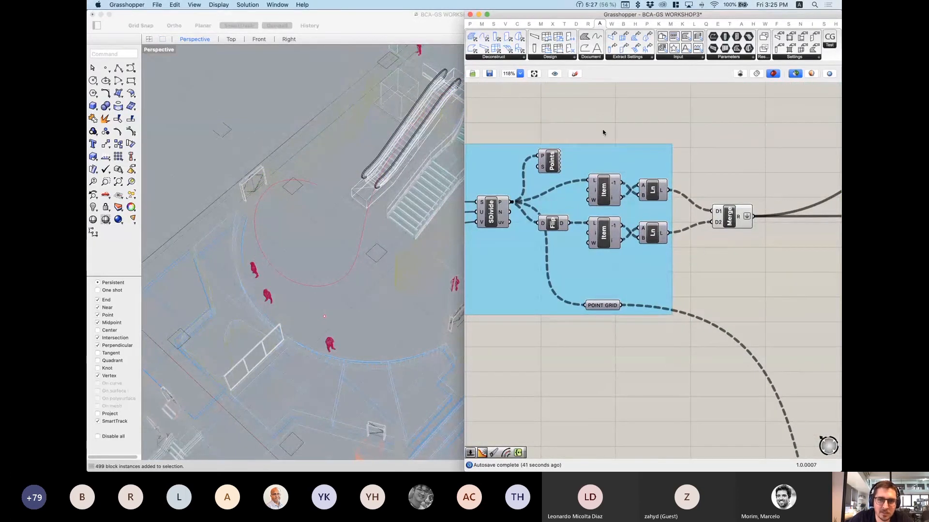
{"action": "left_click", "coordinate": [723, 223]}
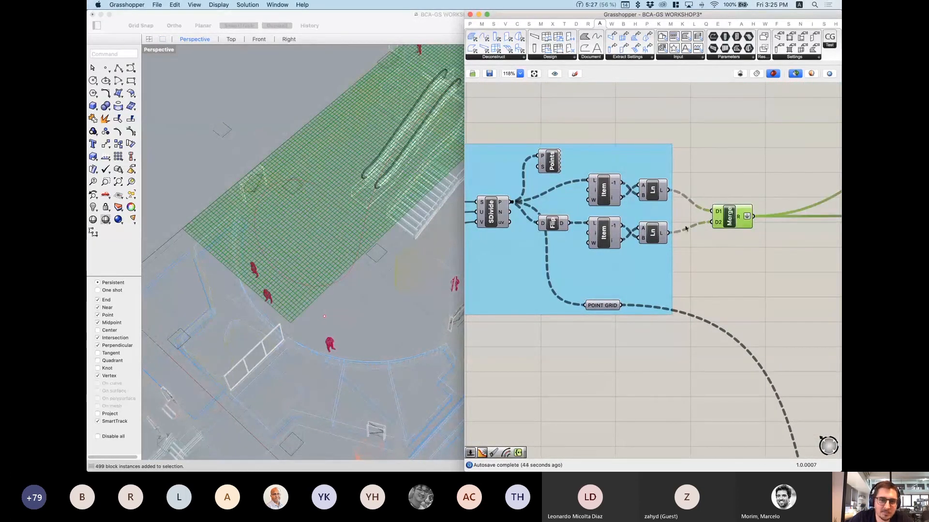
{"action": "scroll", "coordinate": [203, 248], "scroll_direction": "up", "scroll_amount": 5}
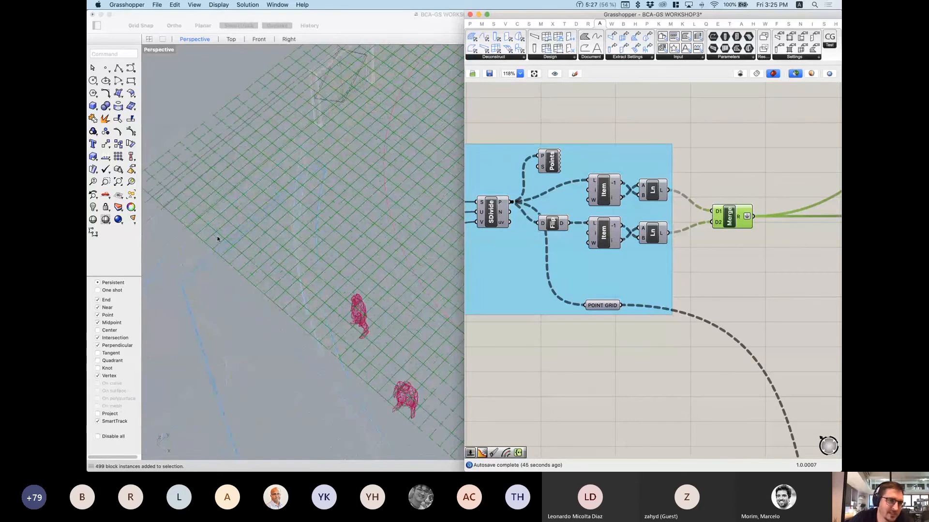
{"action": "scroll", "coordinate": [272, 240], "scroll_direction": "down", "scroll_amount": 4}
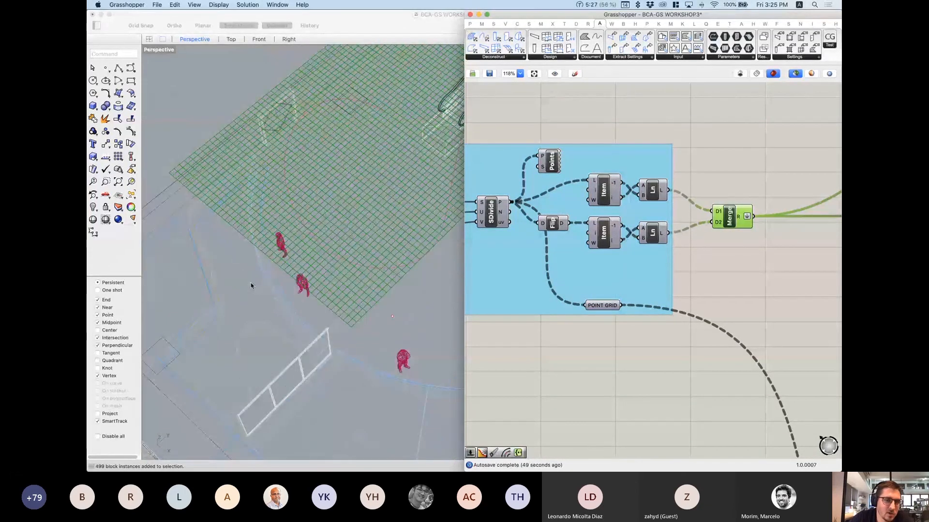
{"action": "scroll", "coordinate": [253, 284], "scroll_direction": "down", "scroll_amount": 4}
{"action": "scroll", "coordinate": [286, 324], "scroll_direction": "up", "scroll_amount": 6}
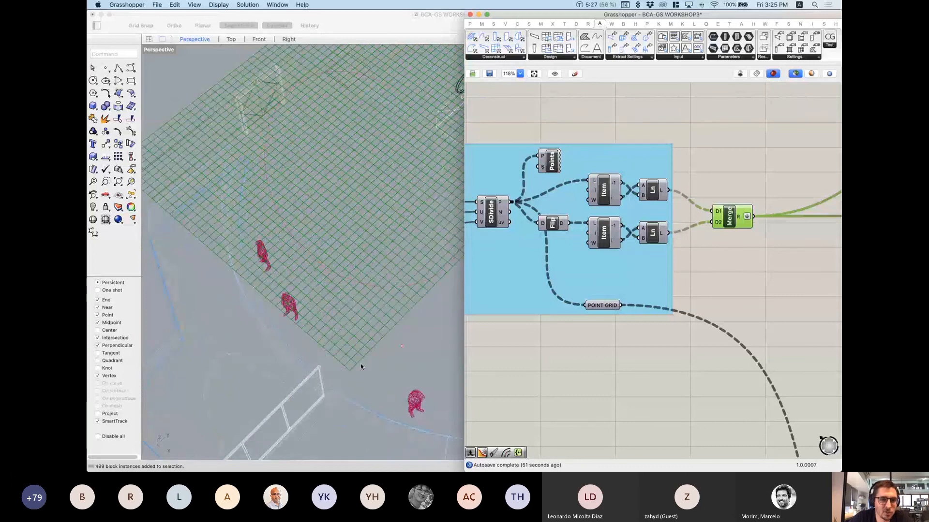
{"action": "scroll", "coordinate": [362, 370], "scroll_direction": "down", "scroll_amount": 3}
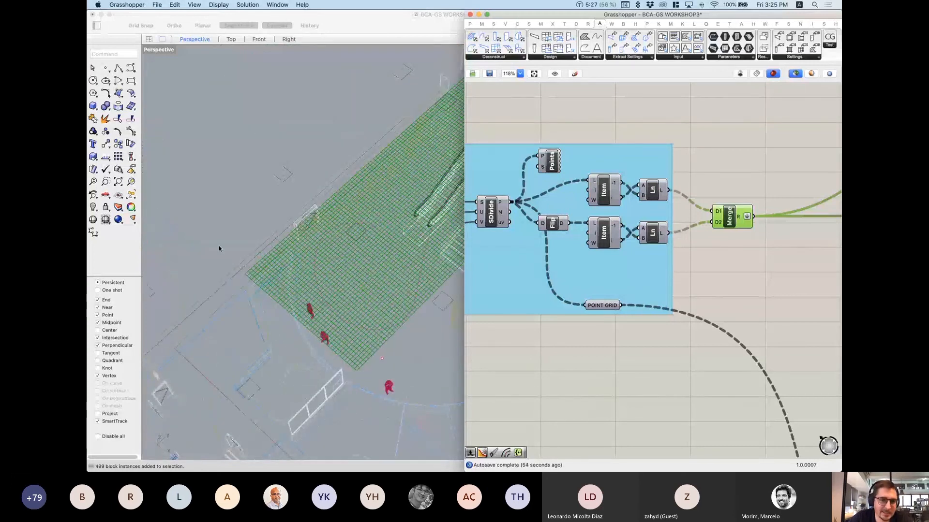
{"action": "right_click_drag", "start_coordinate": [530, 255], "coordinate": [597, 249]}
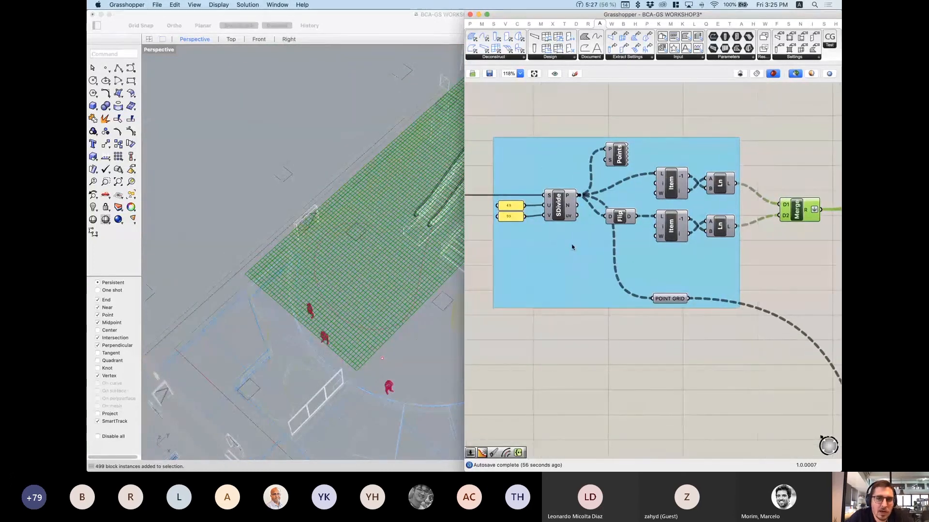
{"action": "left_click", "coordinate": [559, 204]}
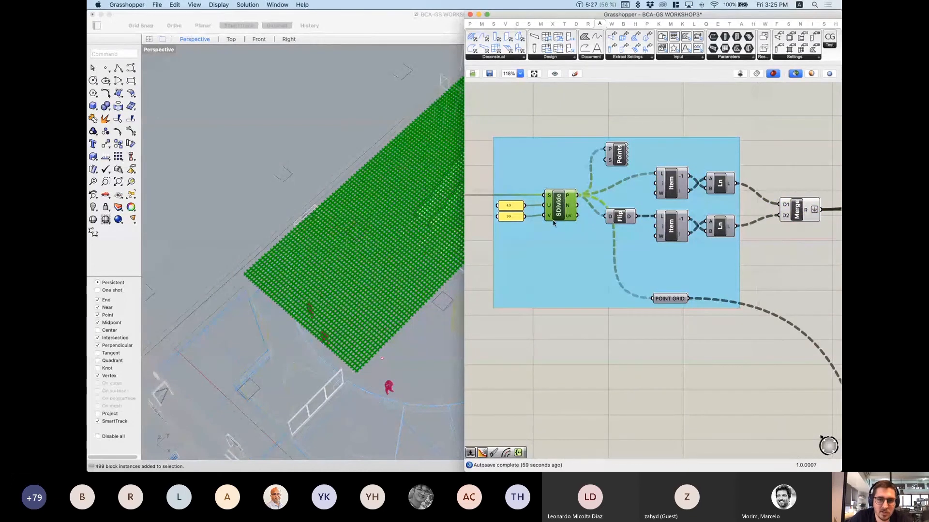
{"action": "scroll", "coordinate": [579, 218], "scroll_direction": "up", "scroll_amount": 3}
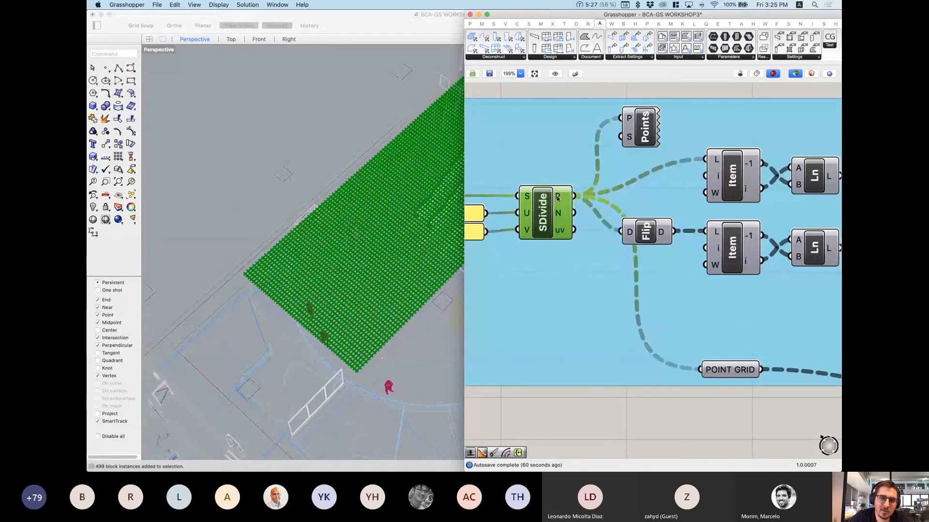
{"action": "mouse_move", "coordinate": [558, 198]}
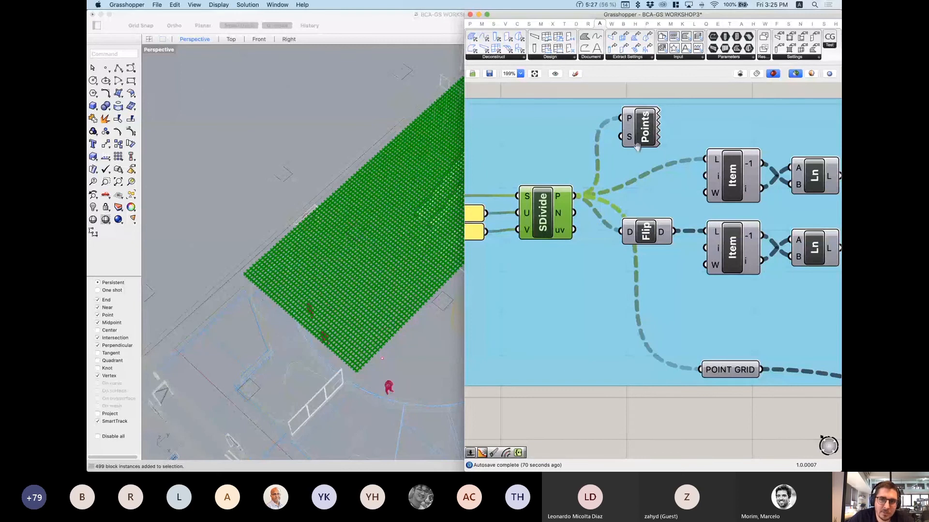
{"action": "right_click_drag", "start_coordinate": [637, 144], "coordinate": [614, 190]}
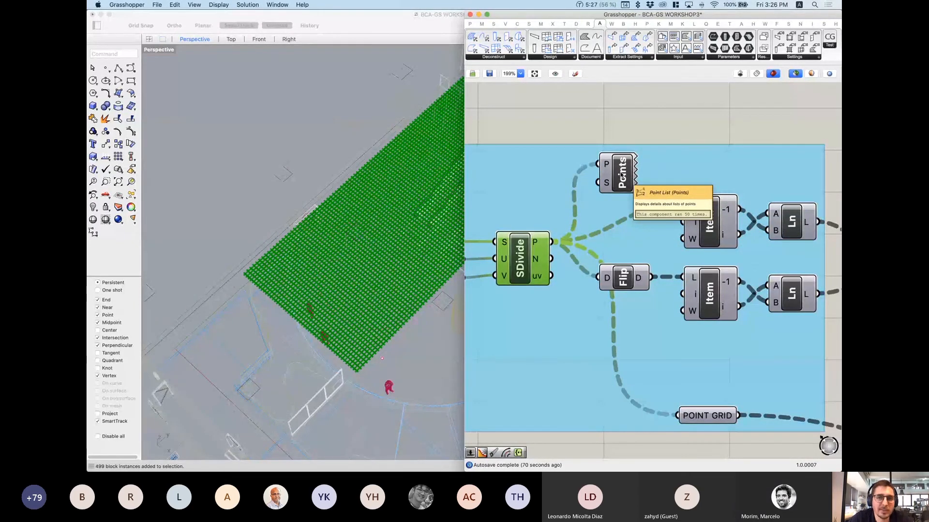
Step: Preview the Point List and wire a new number slider into its S input at 1
{"action": "left_click", "coordinate": [620, 173]}
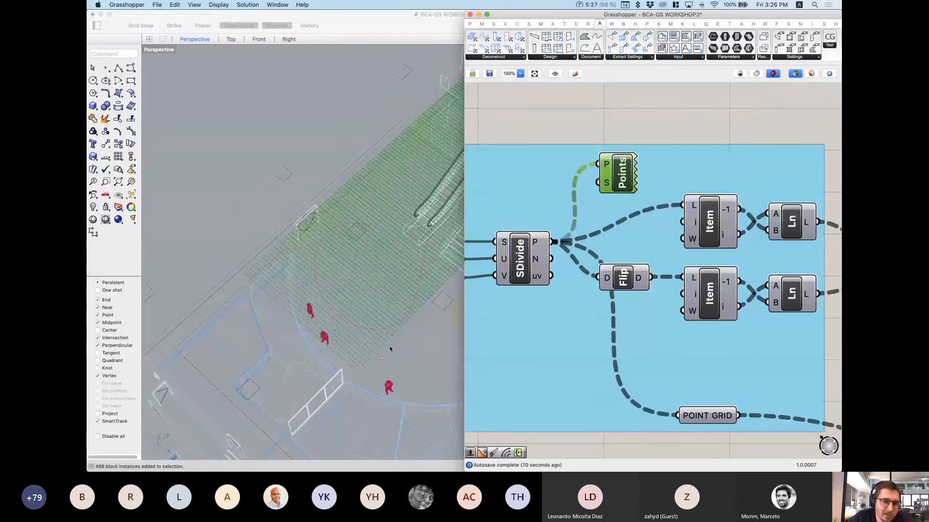
{"action": "scroll", "coordinate": [356, 377], "scroll_direction": "up", "scroll_amount": 5}
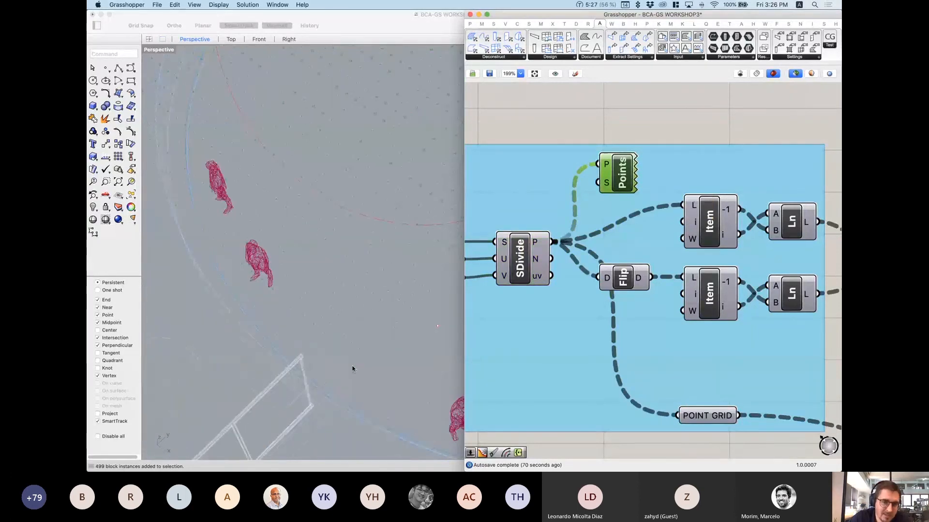
{"action": "double_click", "coordinate": [585, 116]}
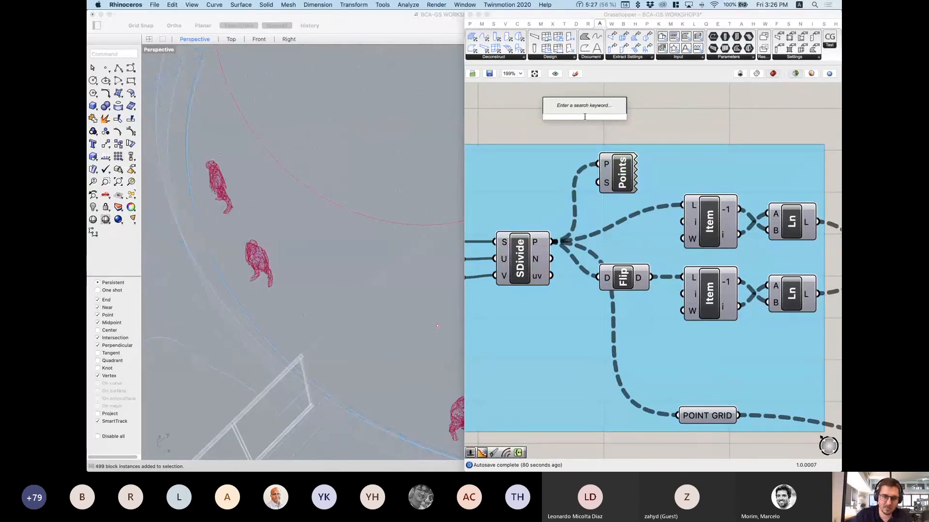
{"action": "type", "text": "3"}
{"action": "left_click", "coordinate": [566, 111]}
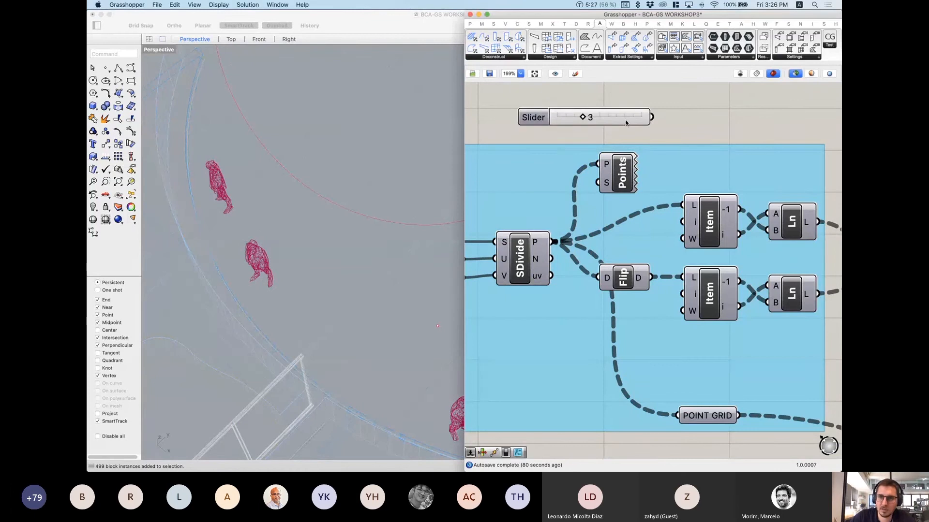
{"action": "left_click_drag", "start_coordinate": [652, 117], "coordinate": [620, 178]}
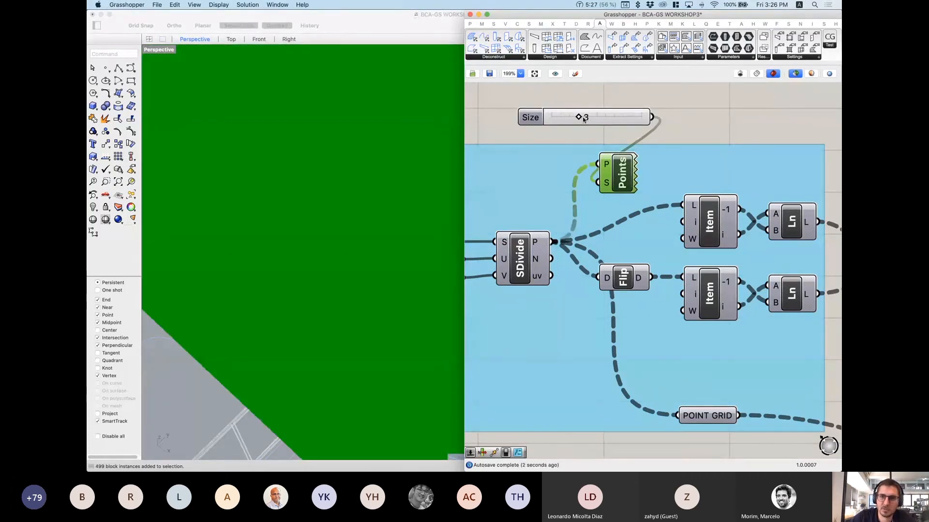
{"action": "mouse_move", "coordinate": [581, 120]}
{"action": "left_mouse_down"}
{"action": "mouse_move", "coordinate": [551, 120]}
{"action": "mouse_move", "coordinate": [564, 117]}
{"action": "left_mouse_up"}
Step: Wire a 0.3 slider into the label size input instead, replacing the size-1 slider
{"action": "double_click", "coordinate": [599, 92]}
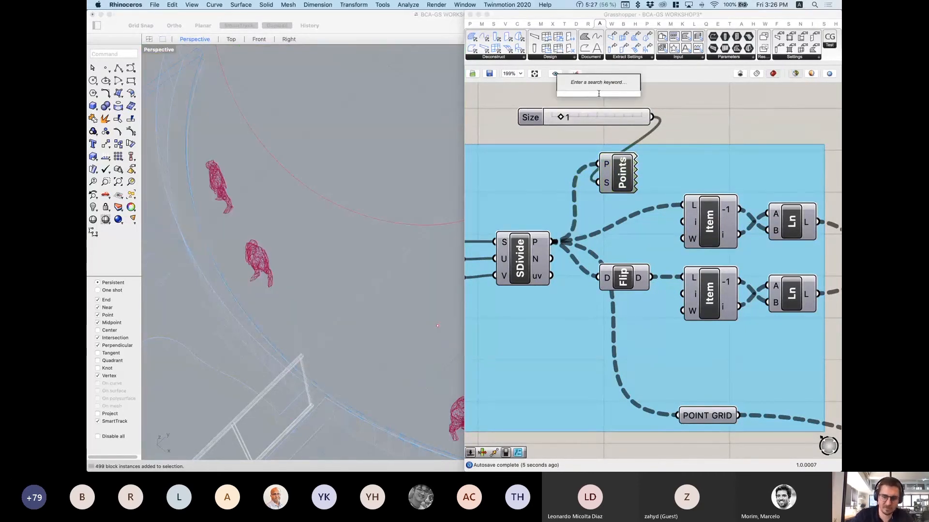
{"action": "type", "text": "n"}
{"action": "key", "text": "Return"}
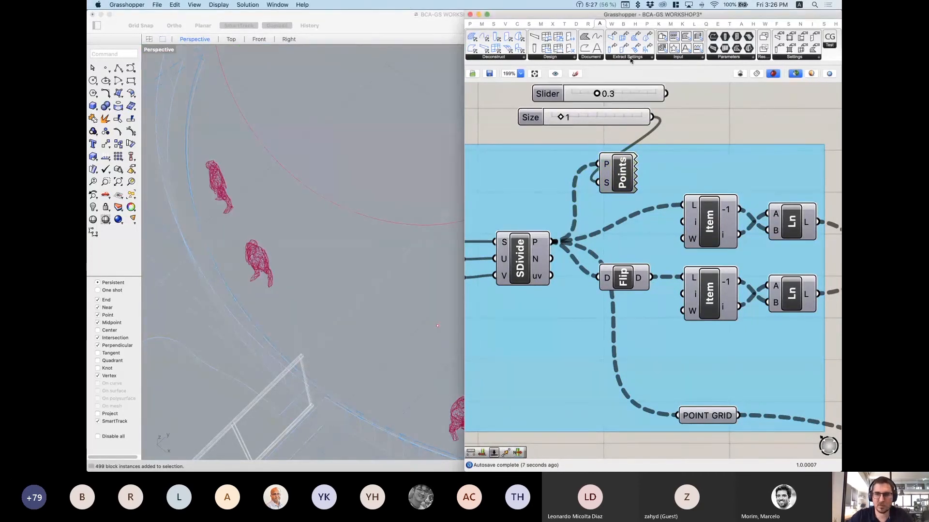
{"action": "left_click_drag", "start_coordinate": [666, 94], "coordinate": [605, 183]}
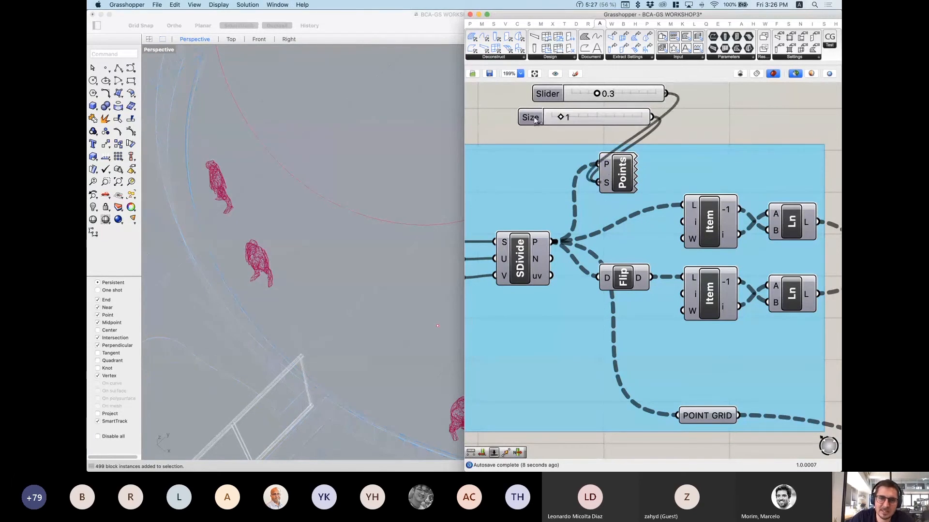
{"action": "left_click", "coordinate": [566, 122]}
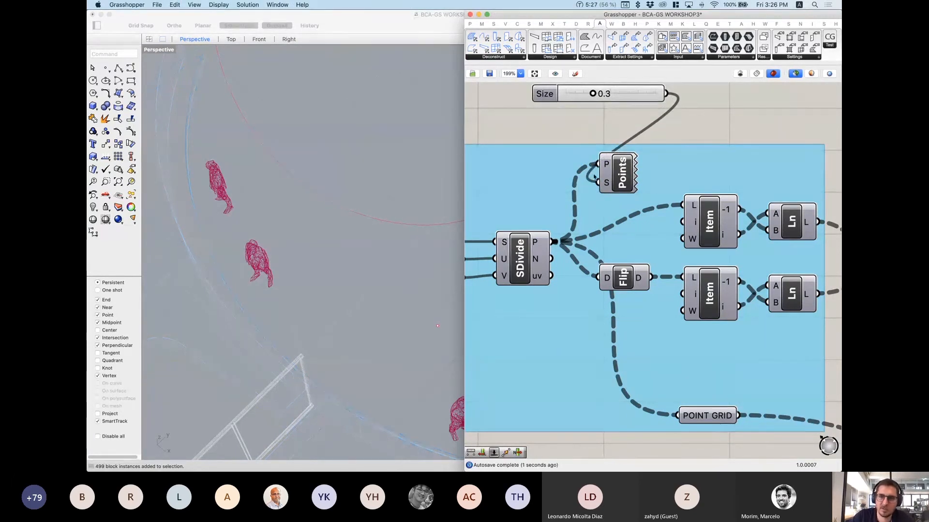
{"action": "left_click", "coordinate": [623, 177]}
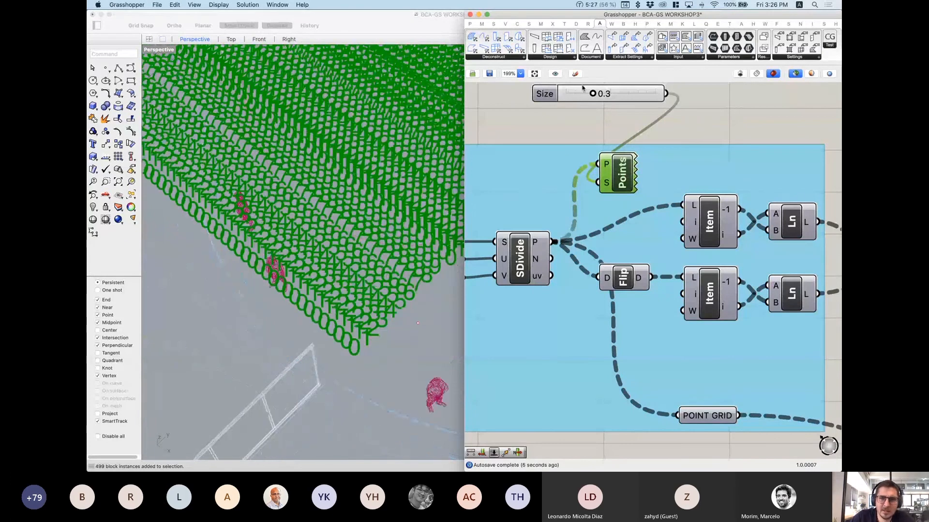
{"action": "left_click_drag", "start_coordinate": [592, 94], "coordinate": [583, 94]}
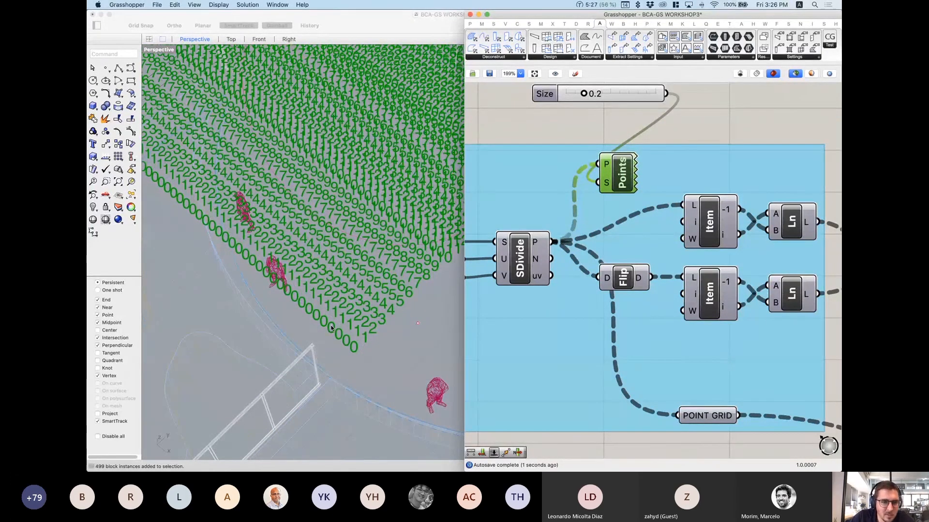
{"action": "scroll", "coordinate": [332, 329], "scroll_direction": "down", "scroll_amount": 5}
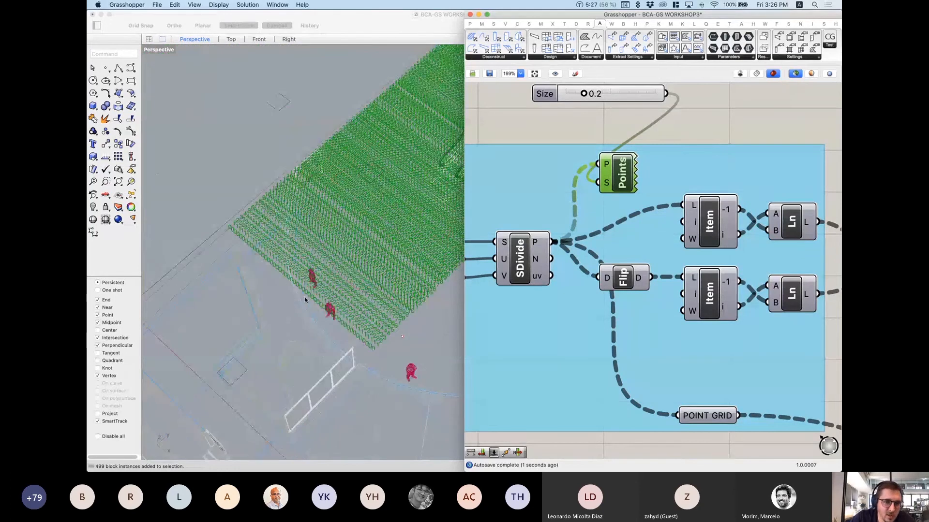
{"action": "scroll", "coordinate": [263, 263], "scroll_direction": "up", "scroll_amount": 3}
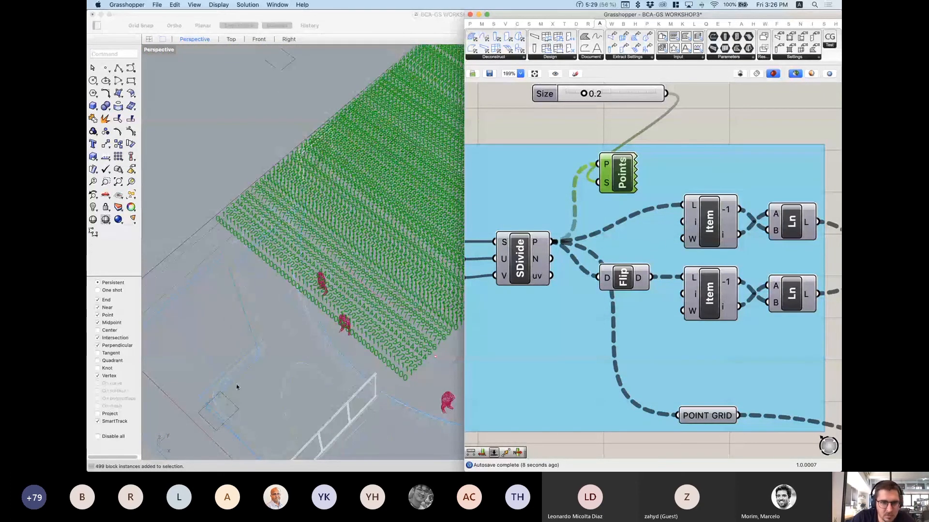
{"action": "scroll", "coordinate": [221, 383], "scroll_direction": "down", "scroll_amount": 5}
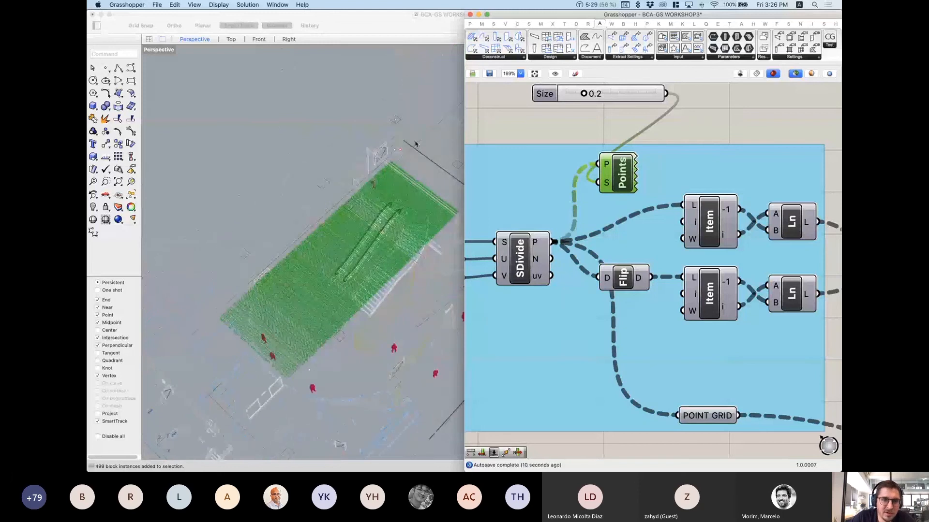
{"action": "scroll", "coordinate": [409, 146], "scroll_direction": "up", "scroll_amount": 2}
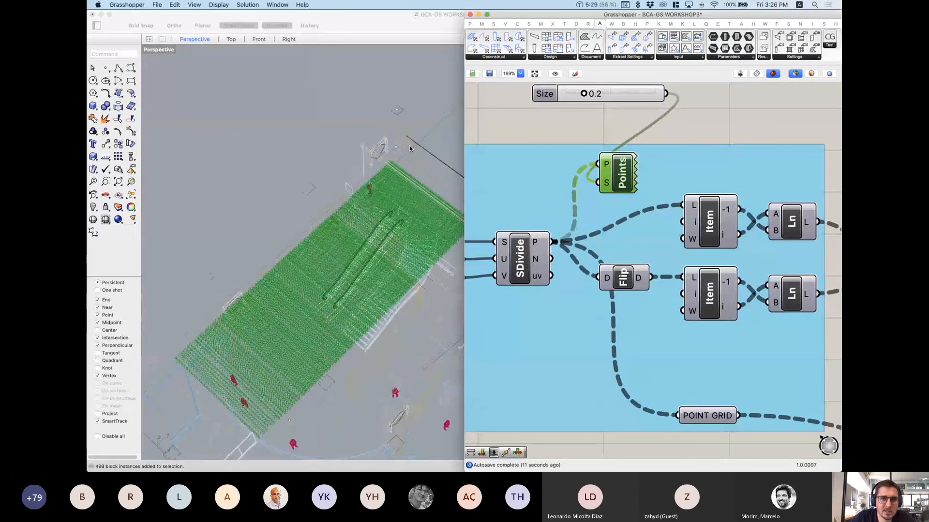
{"action": "scroll", "coordinate": [410, 148], "scroll_direction": "up", "scroll_amount": 2}
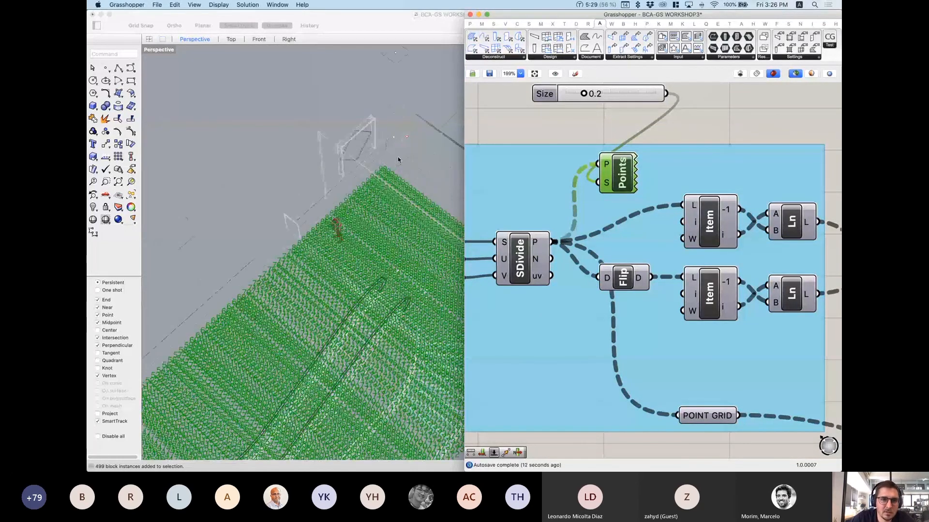
{"action": "scroll", "coordinate": [398, 159], "scroll_direction": "up", "scroll_amount": 2}
{"action": "scroll", "coordinate": [356, 201], "scroll_direction": "up", "scroll_amount": 2}
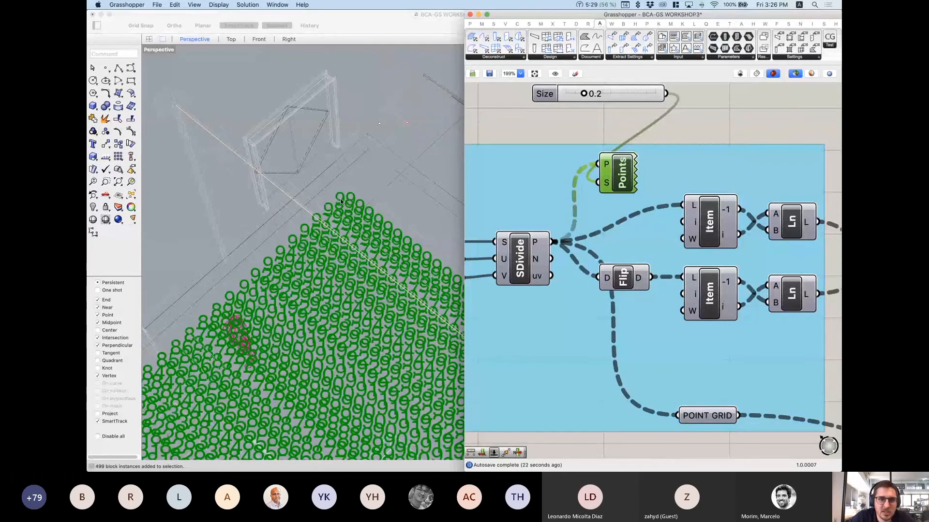
{"action": "scroll", "coordinate": [420, 156], "scroll_direction": "down", "scroll_amount": 3}
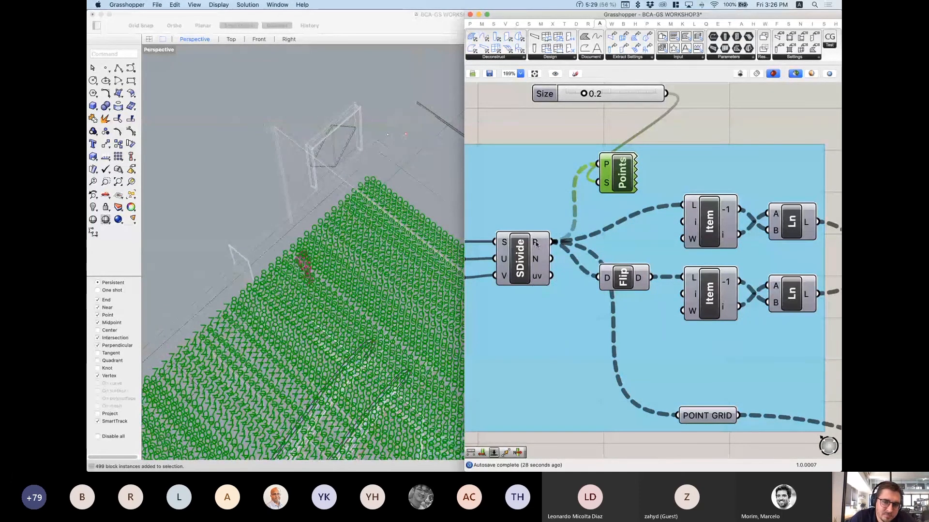
{"action": "mouse_move", "coordinate": [536, 246]}
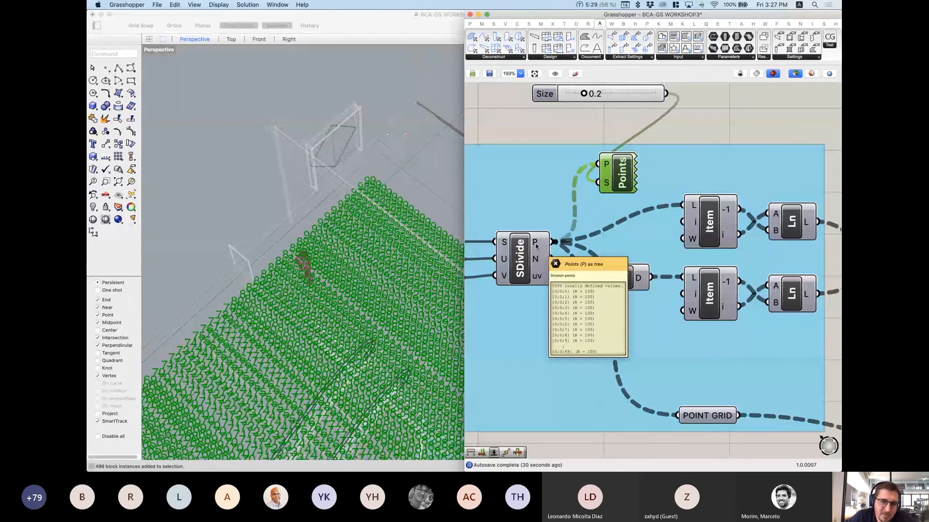
{"action": "scroll", "coordinate": [423, 162], "scroll_direction": "down", "scroll_amount": 1}
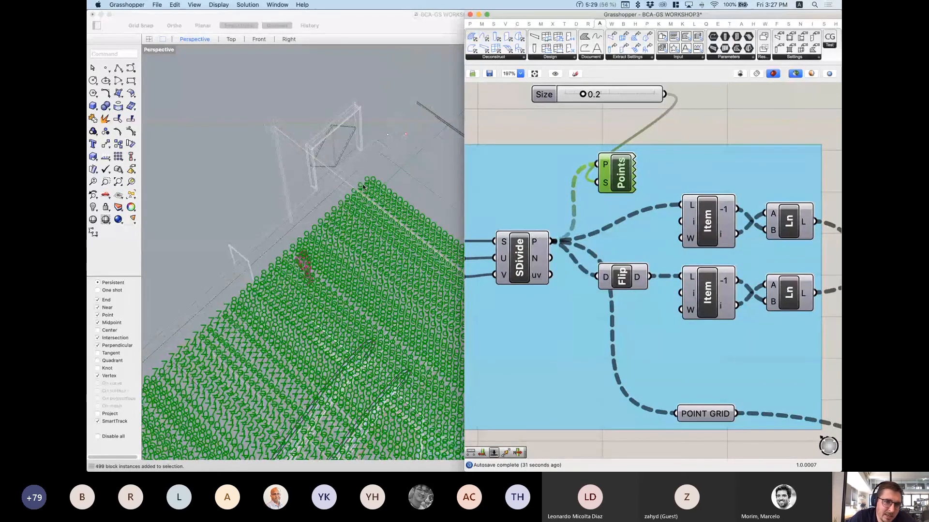
{"action": "mouse_move", "coordinate": [363, 187]}
{"action": "right_mouse_down"}
{"action": "mouse_move", "coordinate": [196, 342]}
{"action": "mouse_move", "coordinate": [416, 198]}
{"action": "right_mouse_up"}
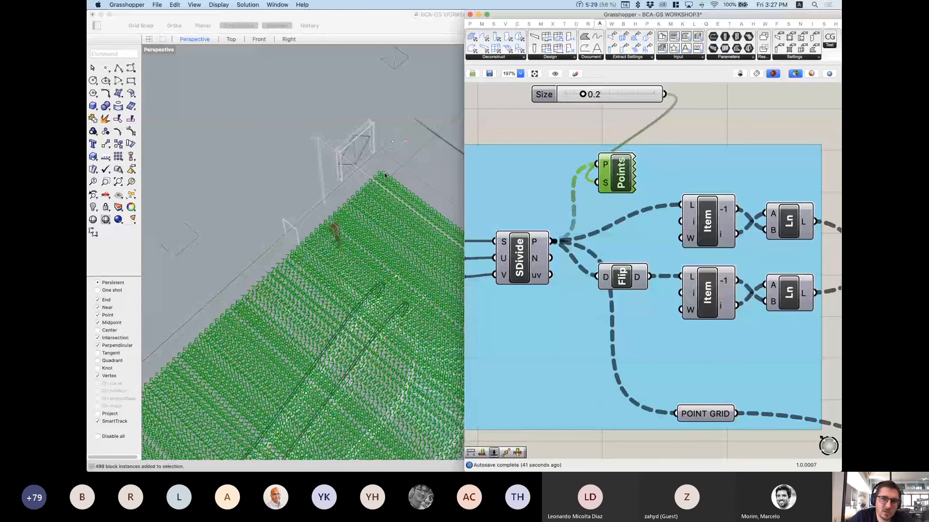
{"action": "scroll", "coordinate": [383, 172], "scroll_direction": "down", "scroll_amount": 2}
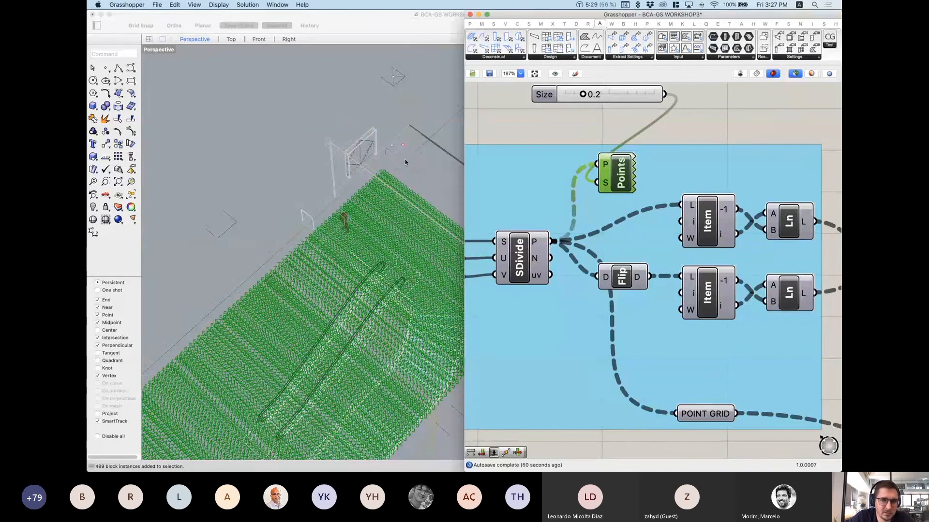
Step: Clear the points preview and preview the upper Item component instead
{"action": "left_click", "coordinate": [727, 129]}
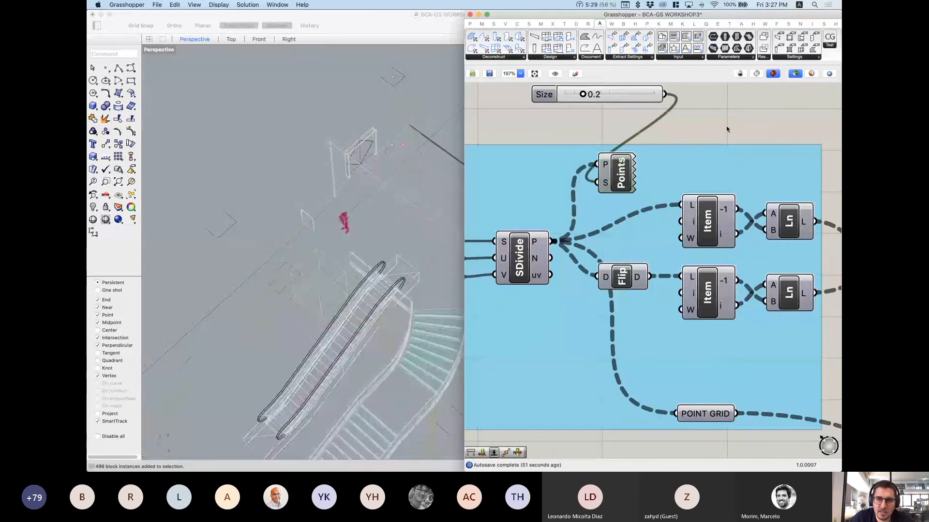
{"action": "left_click", "coordinate": [709, 236]}
{"action": "scroll", "coordinate": [713, 232], "scroll_direction": "right", "scroll_amount": 2}
{"action": "scroll", "coordinate": [712, 232], "scroll_direction": "right", "scroll_amount": 4}
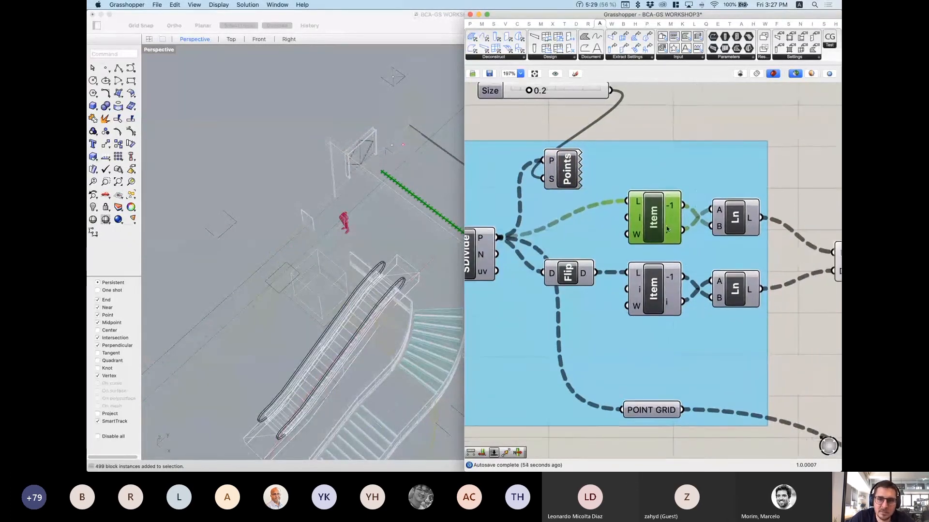
{"action": "scroll", "coordinate": [660, 218], "scroll_direction": "up", "scroll_amount": 2}
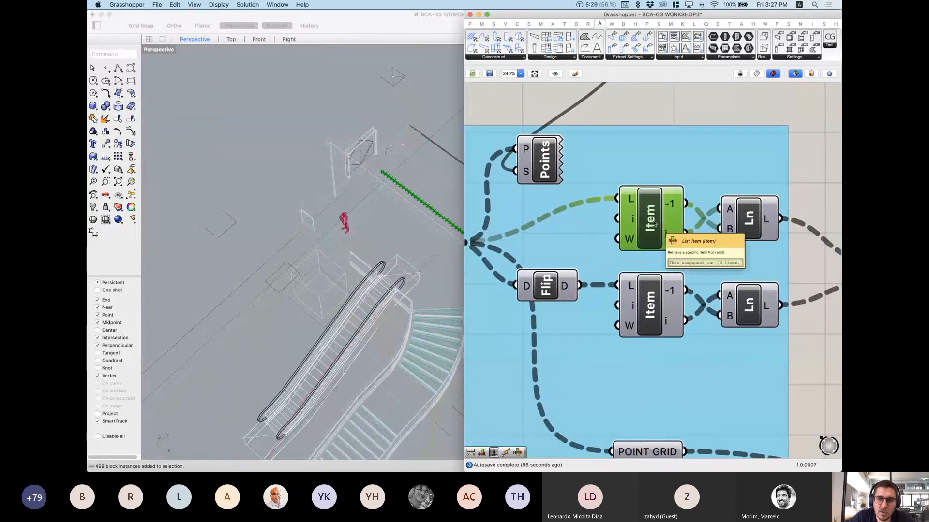
{"action": "scroll", "coordinate": [657, 235], "scroll_direction": "up", "scroll_amount": 5}
Step: Place a List Item component via 'listitem' and feed it SDivide's P output
{"action": "double_click", "coordinate": [661, 175]}
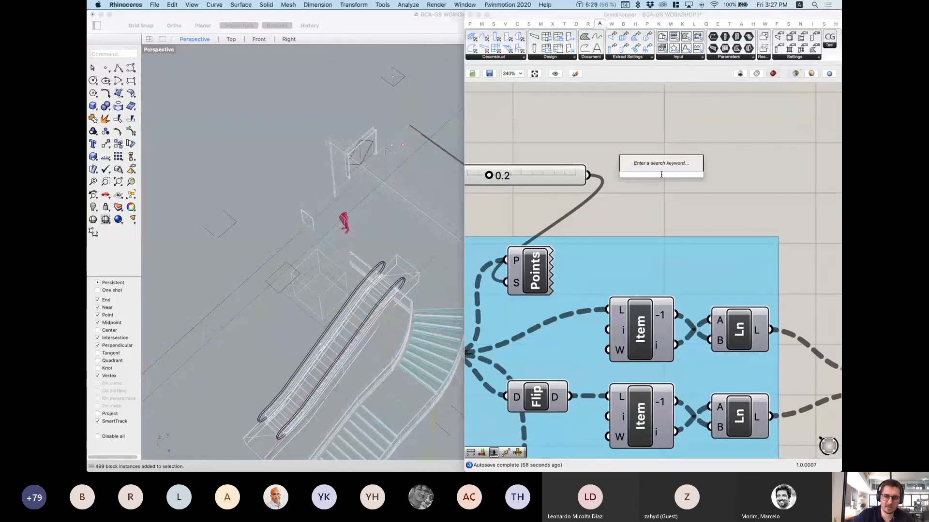
{"action": "type", "text": "listitem"}
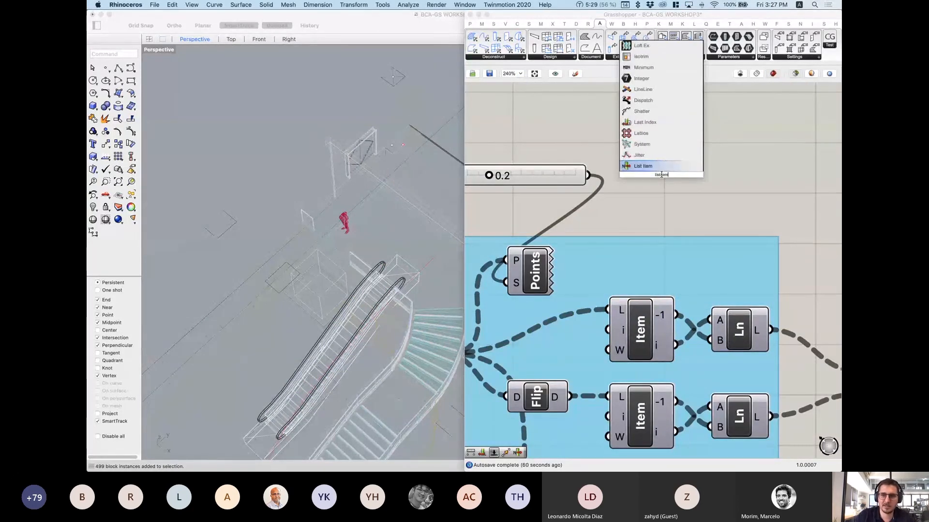
{"action": "left_click", "coordinate": [644, 166]}
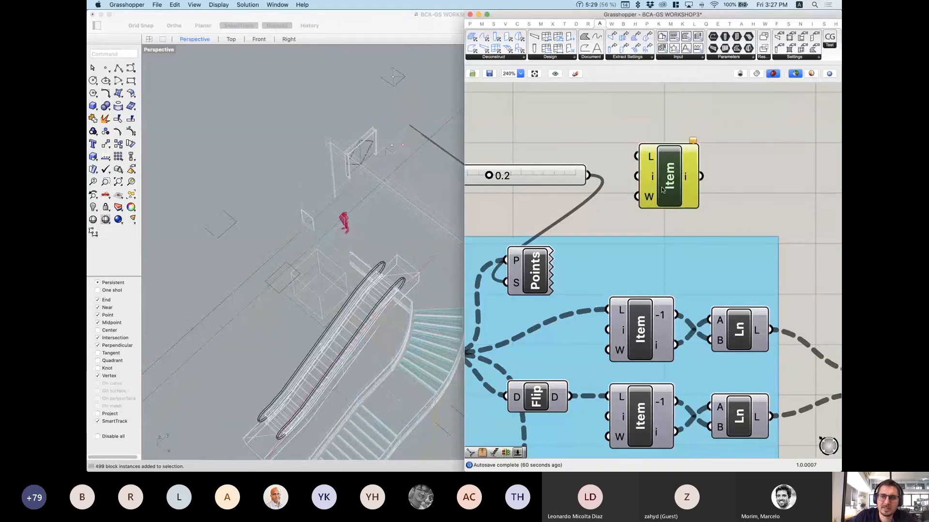
{"action": "right_click_drag", "start_coordinate": [623, 282], "coordinate": [664, 258]}
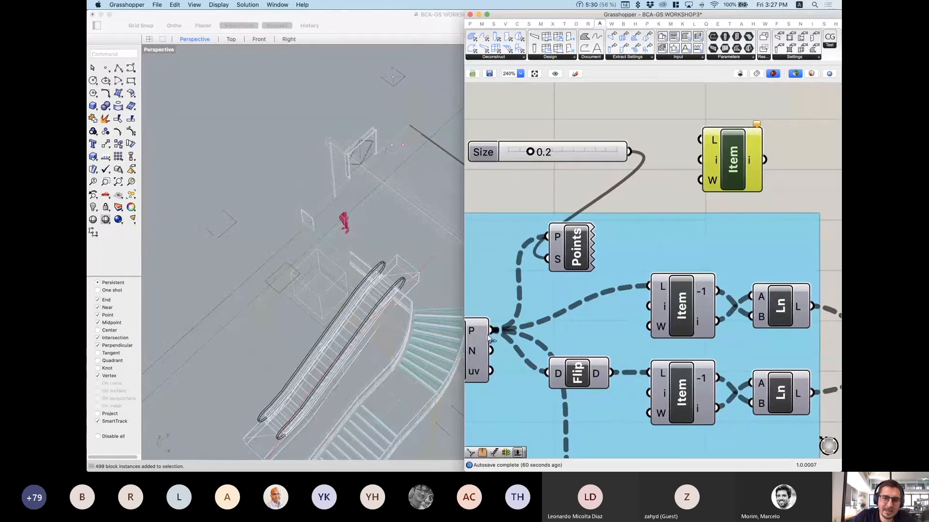
{"action": "left_click_drag", "start_coordinate": [491, 332], "coordinate": [700, 140]}
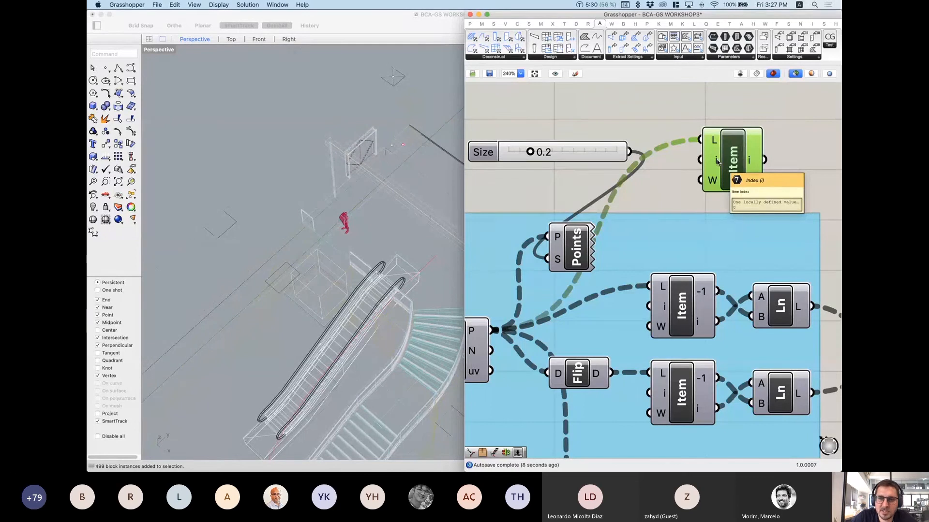
Step: Pan the canvas to check the SDivide component, then back to the new List Item
{"action": "scroll", "coordinate": [381, 167], "scroll_direction": "down", "scroll_amount": 5}
{"action": "scroll", "coordinate": [251, 304], "scroll_direction": "up", "scroll_amount": 5}
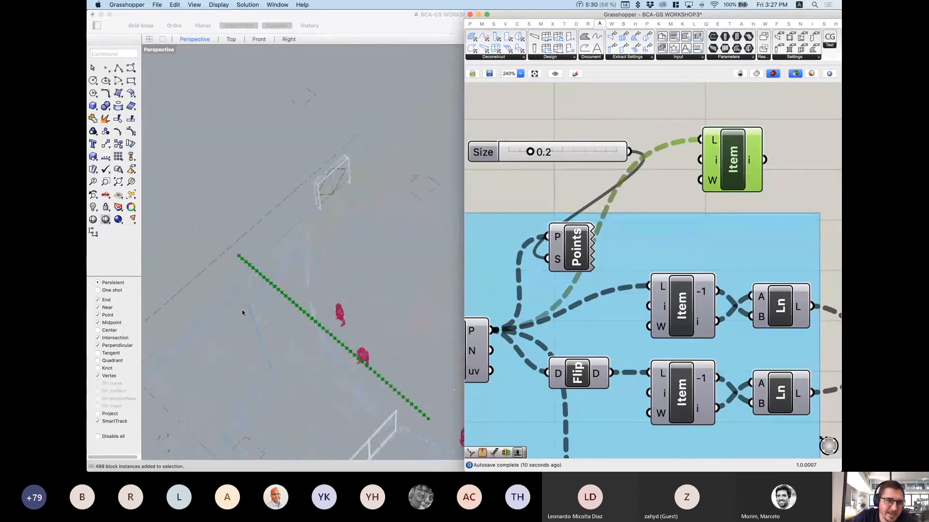
{"action": "mouse_move", "coordinate": [716, 164]}
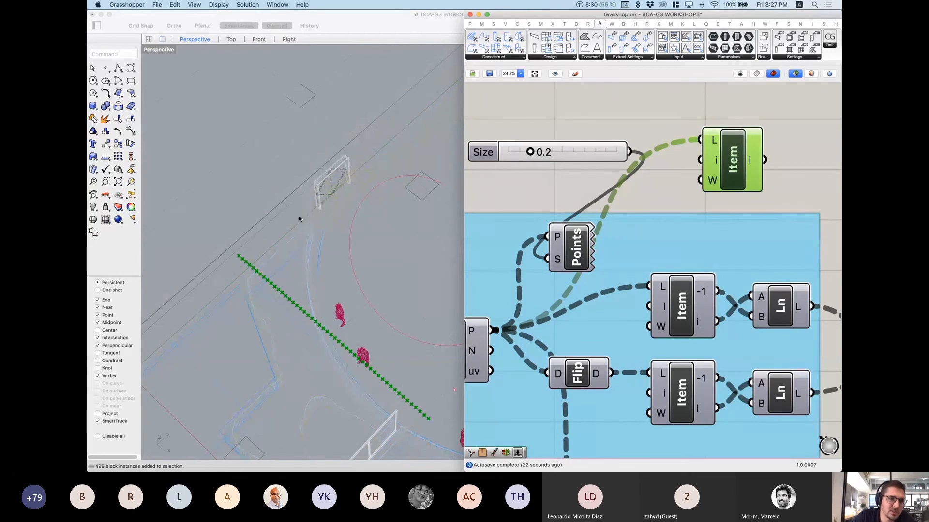
{"action": "right_click_drag", "start_coordinate": [668, 196], "coordinate": [797, 164]}
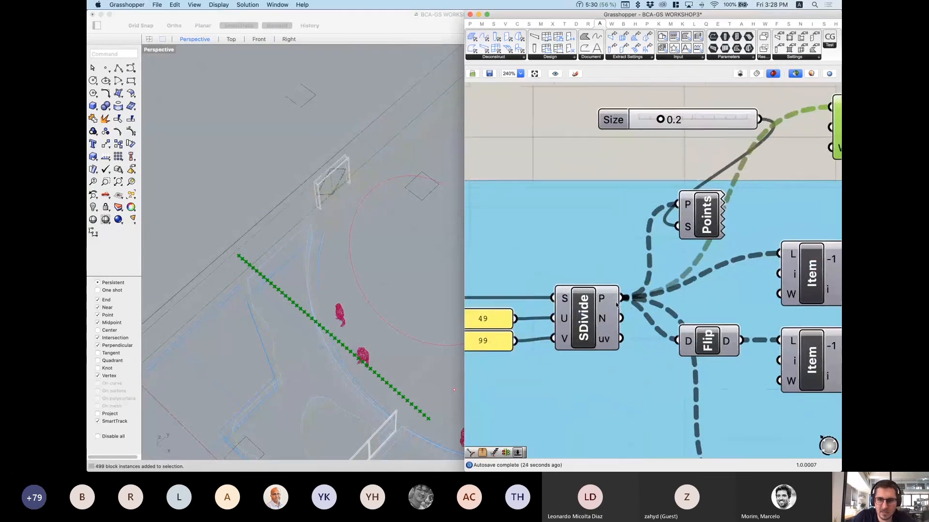
{"action": "mouse_move", "coordinate": [602, 302]}
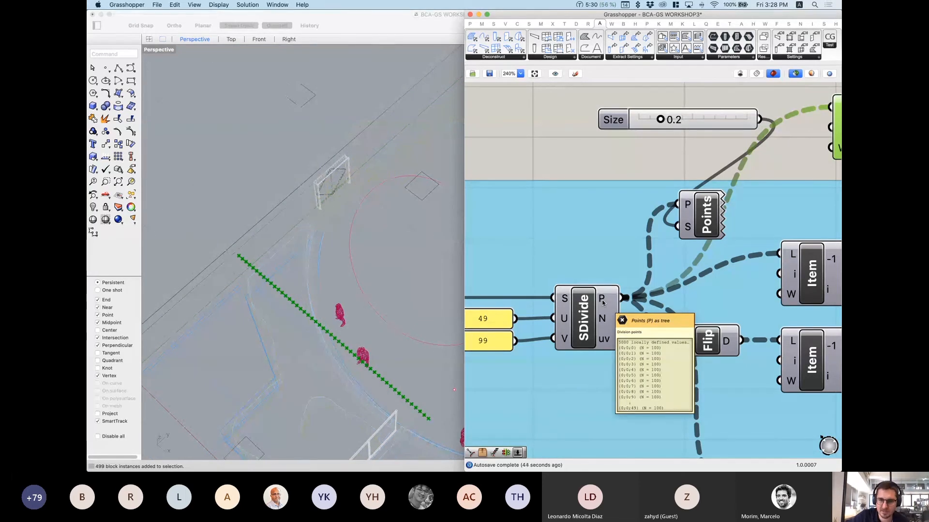
{"action": "scroll", "coordinate": [276, 276], "scroll_direction": "down", "scroll_amount": 3}
{"action": "scroll", "coordinate": [277, 275], "scroll_direction": "down", "scroll_amount": 3}
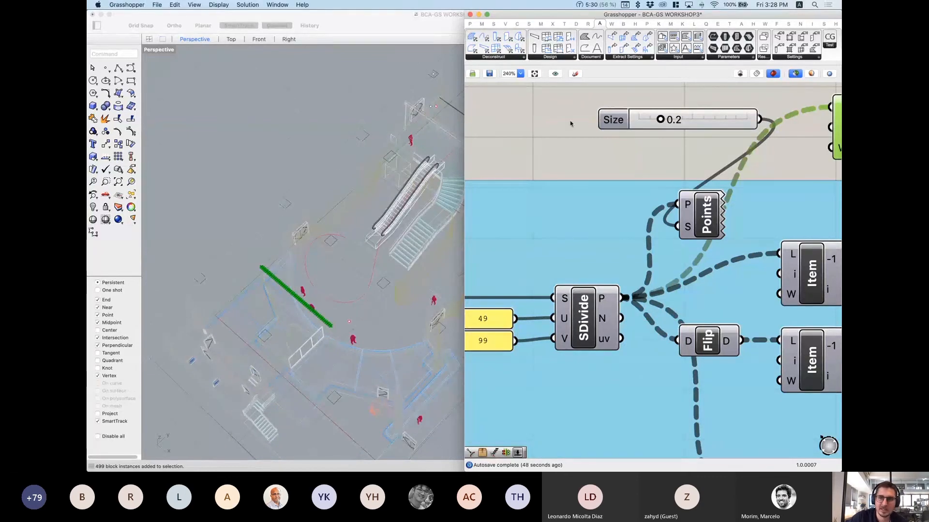
{"action": "right_click_drag", "start_coordinate": [733, 179], "coordinate": [543, 225]}
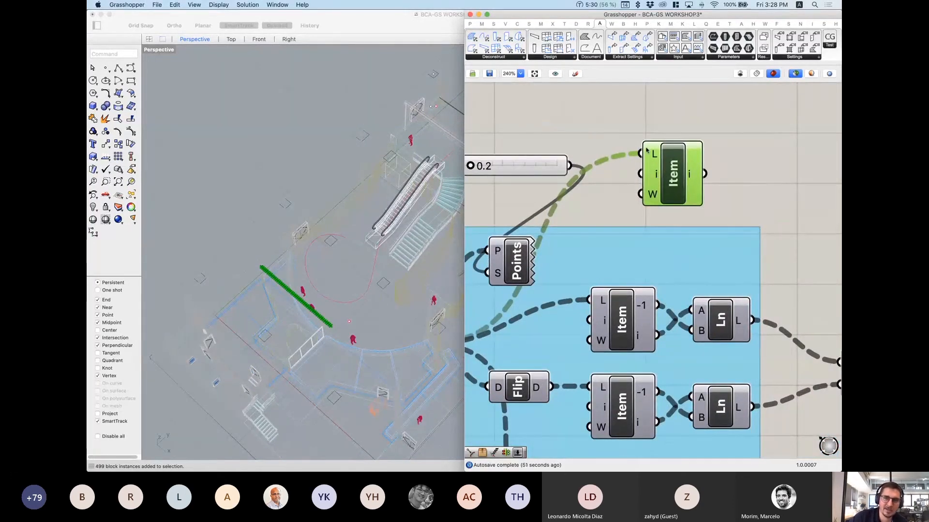
Step: Add a panel holding 0 and wire it into the List Item index input
{"action": "double_click", "coordinate": [619, 117]}
{"action": "type", "text": "panel"}
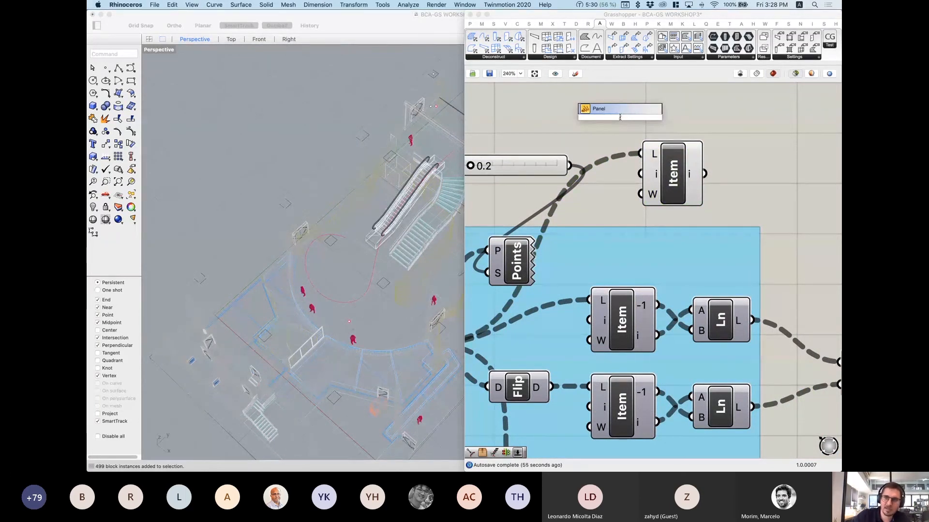
{"action": "key", "text": "Return"}
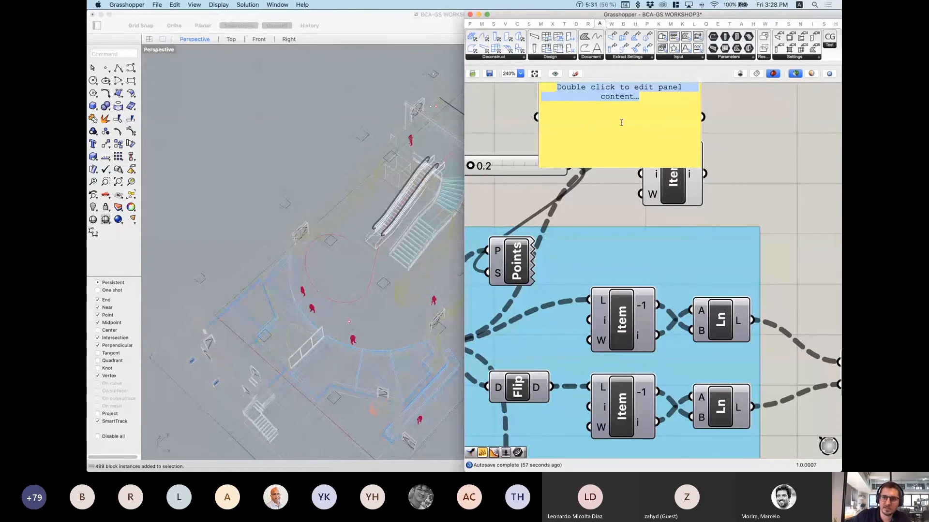
{"action": "type", "text": "0"}
{"action": "right_click_drag", "start_coordinate": [622, 194], "coordinate": [624, 264]}
{"action": "scroll", "coordinate": [624, 264], "scroll_direction": "down", "scroll_amount": 1}
{"action": "left_click_drag", "start_coordinate": [694, 229], "coordinate": [647, 246]}
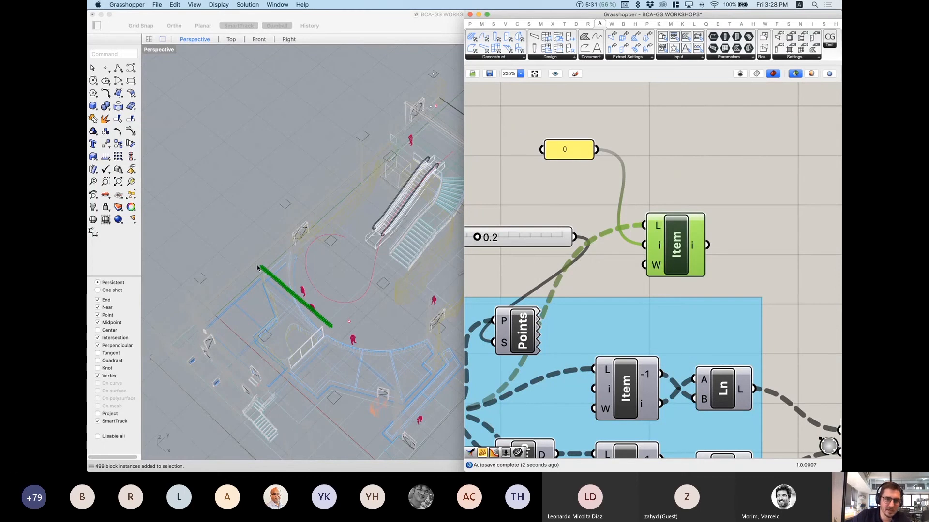
Step: Change the index panel to -1 and preview the List Item's points
{"action": "left_click", "coordinate": [570, 151]}
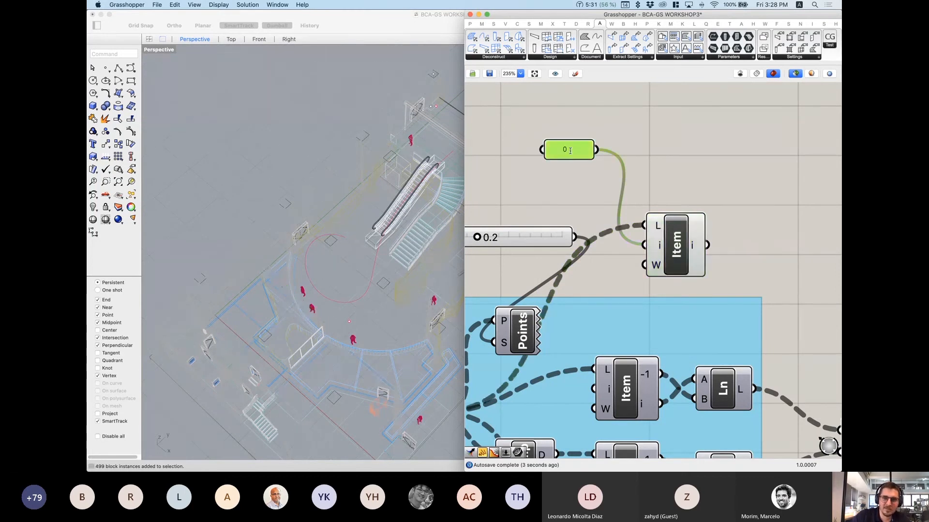
{"action": "double_click", "coordinate": [570, 151]}
{"action": "type", "text": "-"}
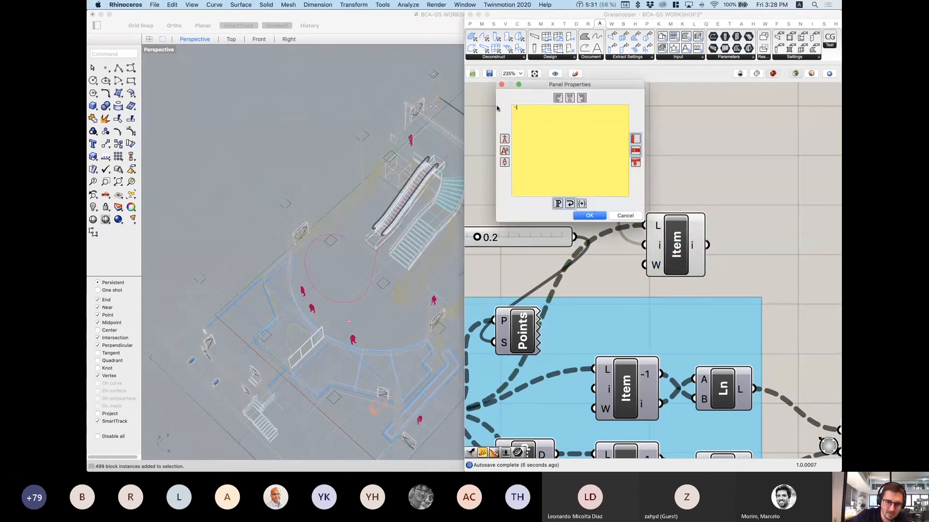
{"action": "type", "text": "1"}
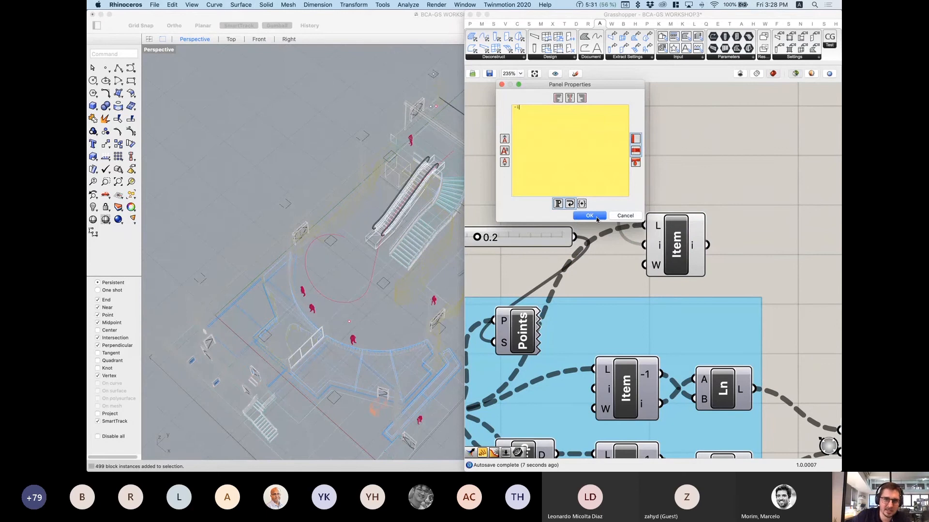
{"action": "left_click", "coordinate": [590, 216]}
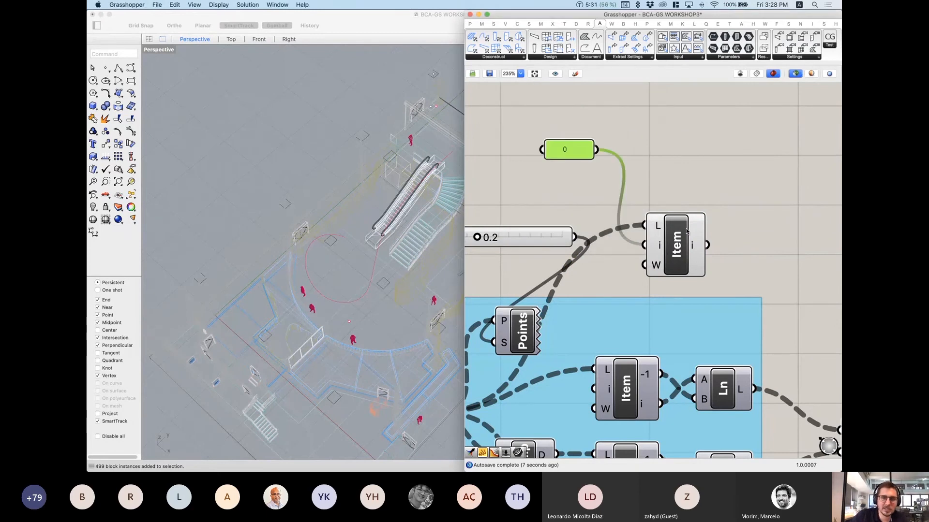
{"action": "left_click", "coordinate": [687, 232]}
{"action": "scroll", "coordinate": [409, 183], "scroll_direction": "down", "scroll_amount": 4}
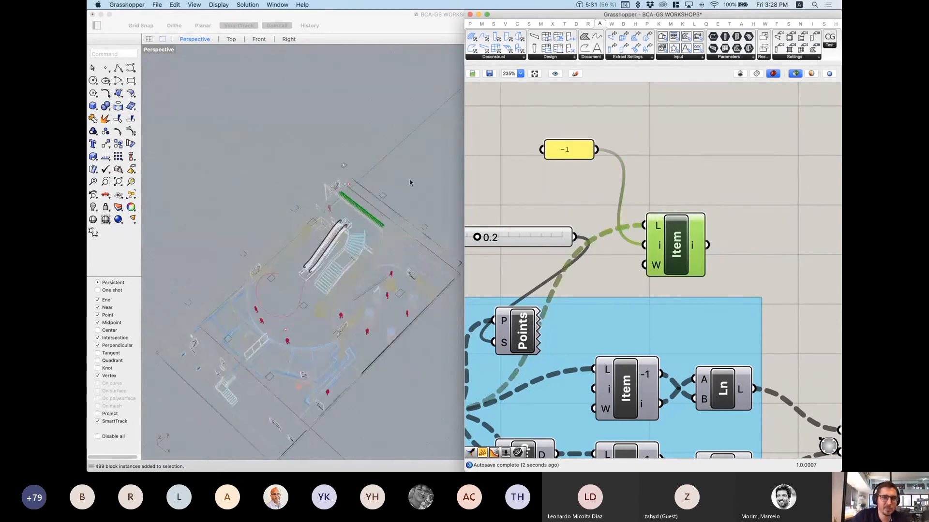
{"action": "scroll", "coordinate": [420, 157], "scroll_direction": "up", "scroll_amount": 5}
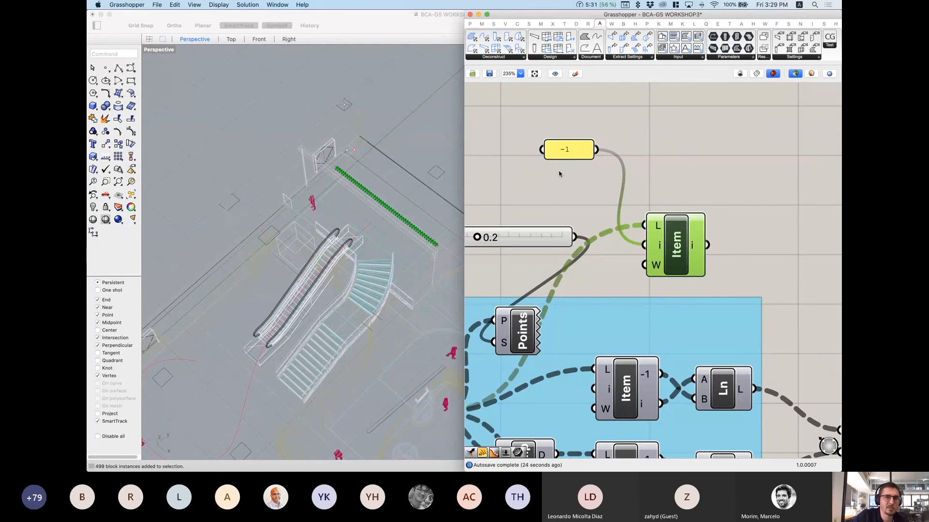
Step: Edit the panel to list -1 and 0, and turn off Multiline Data
{"action": "right_click_drag", "start_coordinate": [595, 159], "coordinate": [568, 162]}
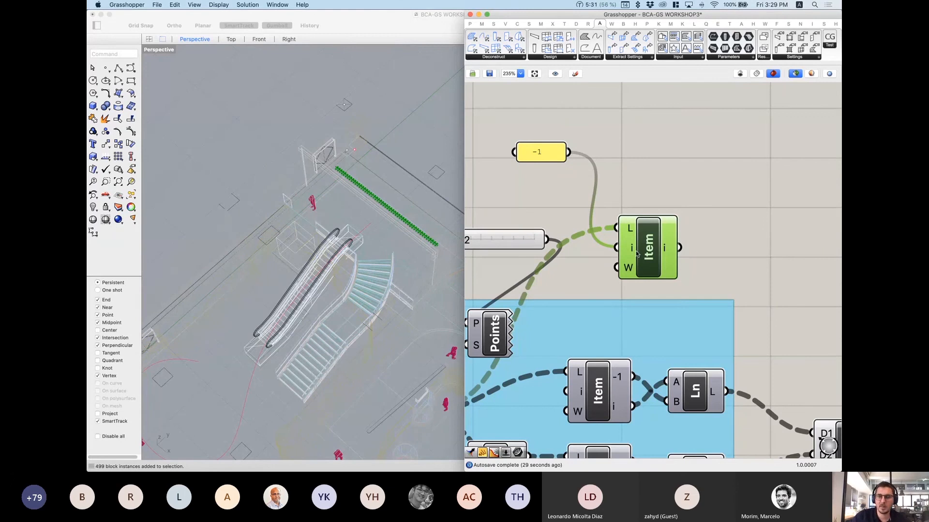
{"action": "left_click_drag", "start_coordinate": [636, 253], "coordinate": [655, 240]}
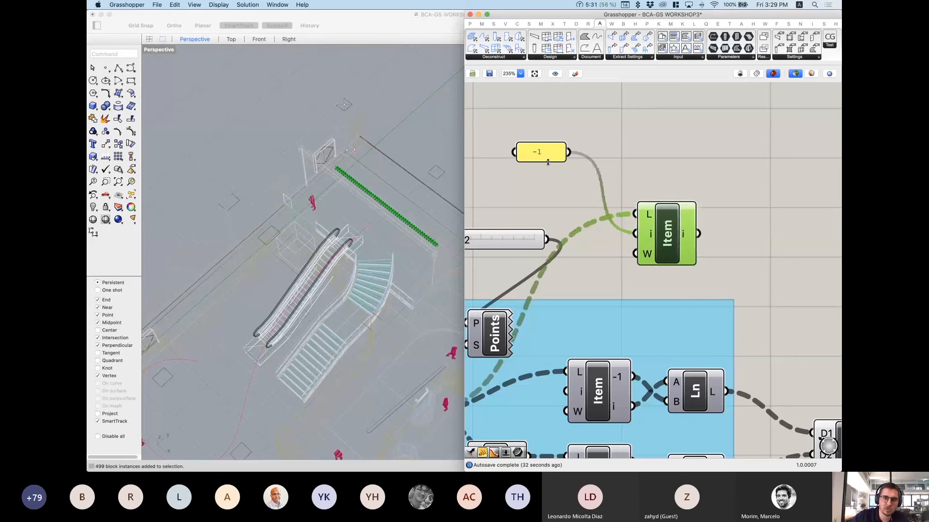
{"action": "double_click", "coordinate": [548, 162]}
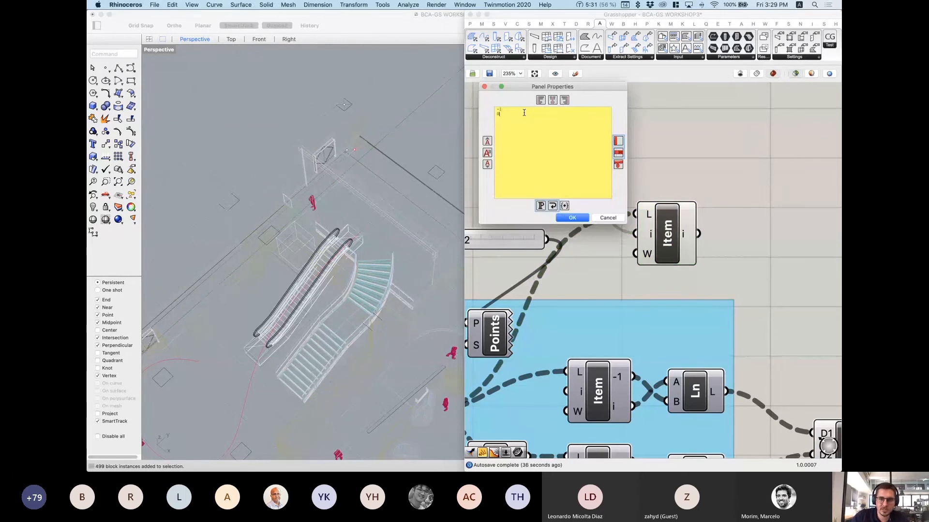
{"action": "left_click", "coordinate": [573, 218]}
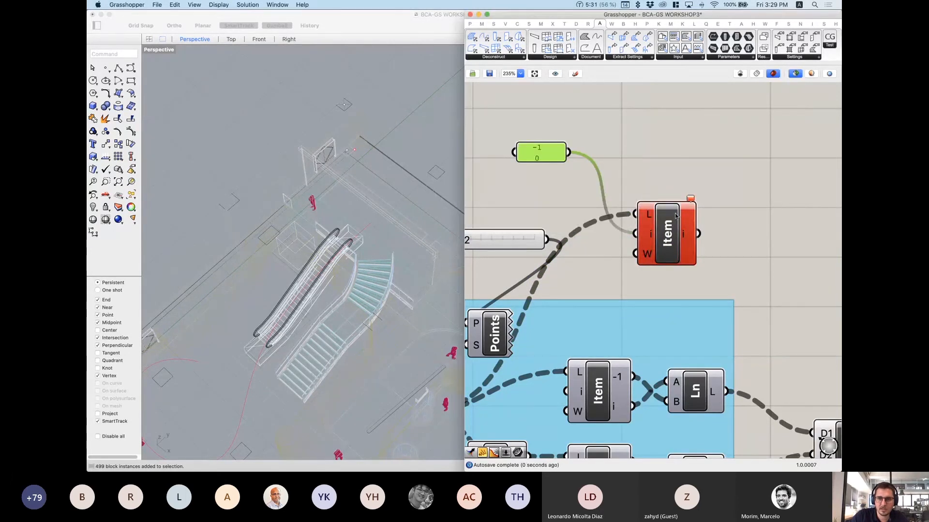
{"action": "right_click", "coordinate": [554, 155]}
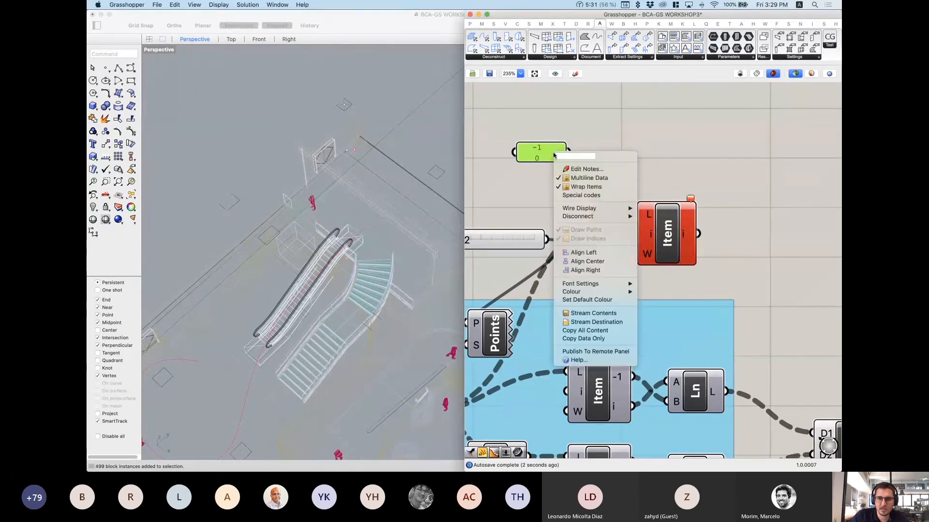
{"action": "left_click", "coordinate": [597, 178]}
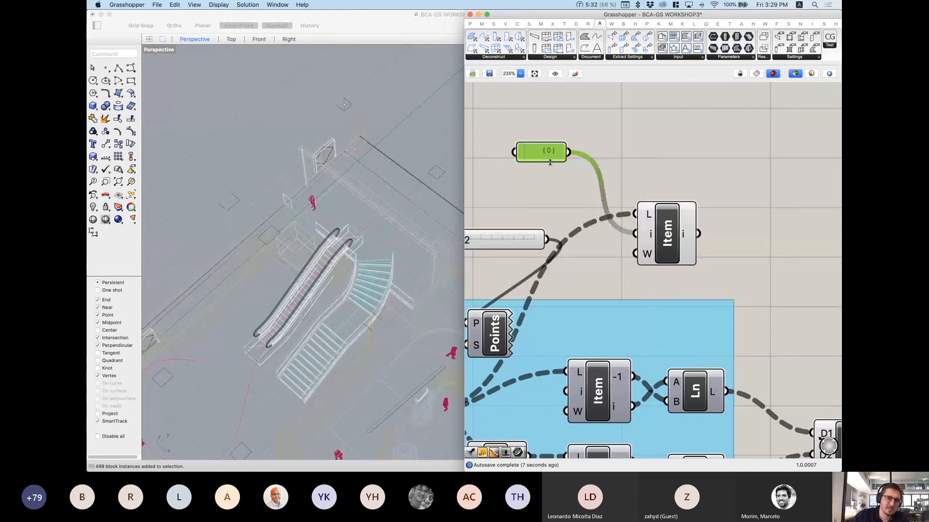
Step: Preview the first and last grid rows, then delete and restore the index panel
{"action": "left_click", "coordinate": [650, 262]}
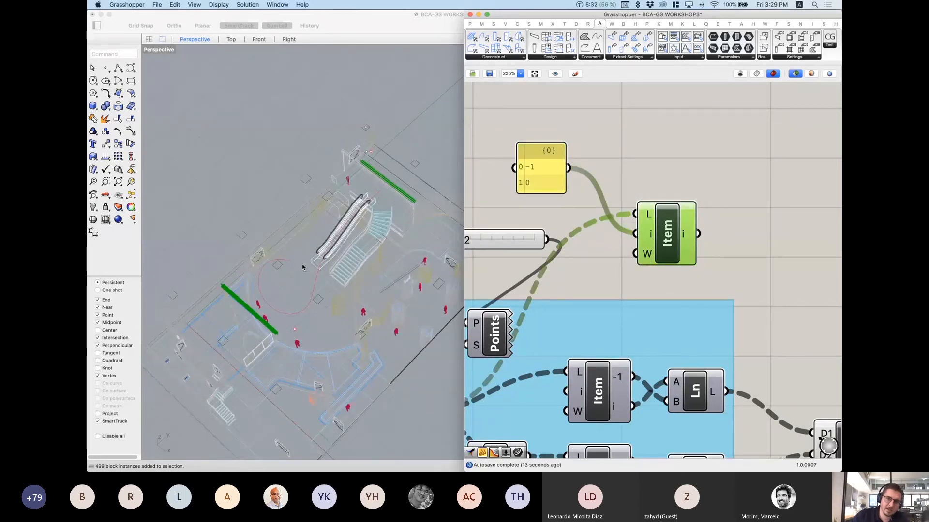
{"action": "right_click_drag", "start_coordinate": [301, 264], "coordinate": [320, 270]}
{"action": "mouse_move", "coordinate": [633, 266]}
{"action": "right_mouse_down"}
{"action": "mouse_move", "coordinate": [639, 239]}
{"action": "mouse_move", "coordinate": [633, 251]}
{"action": "right_mouse_up"}
{"action": "left_click", "coordinate": [548, 155]}
{"action": "key", "text": "Delete"}
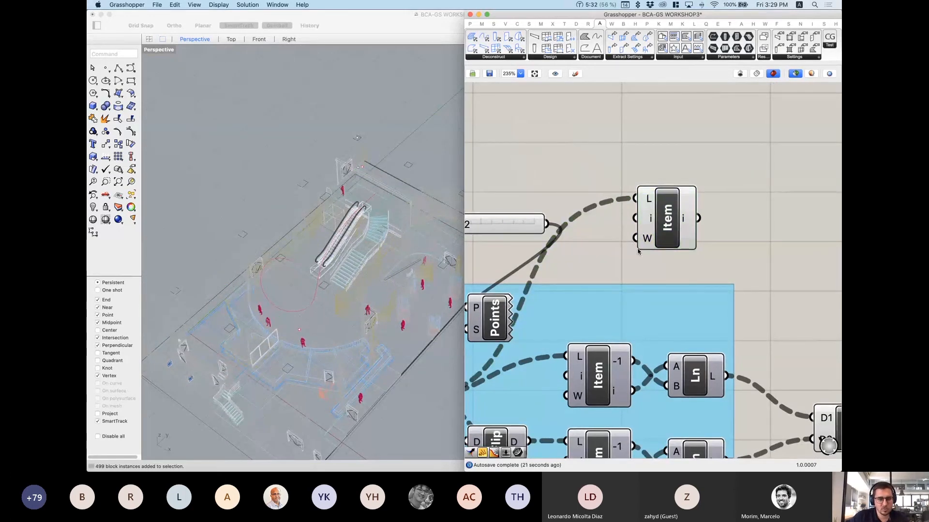
{"action": "key", "text": "super+z"}
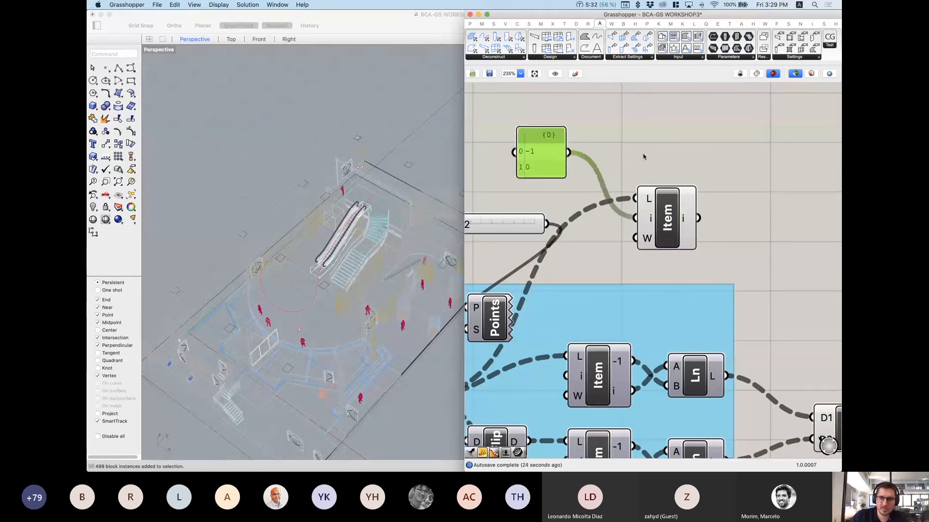
{"action": "right_click", "coordinate": [605, 197]}
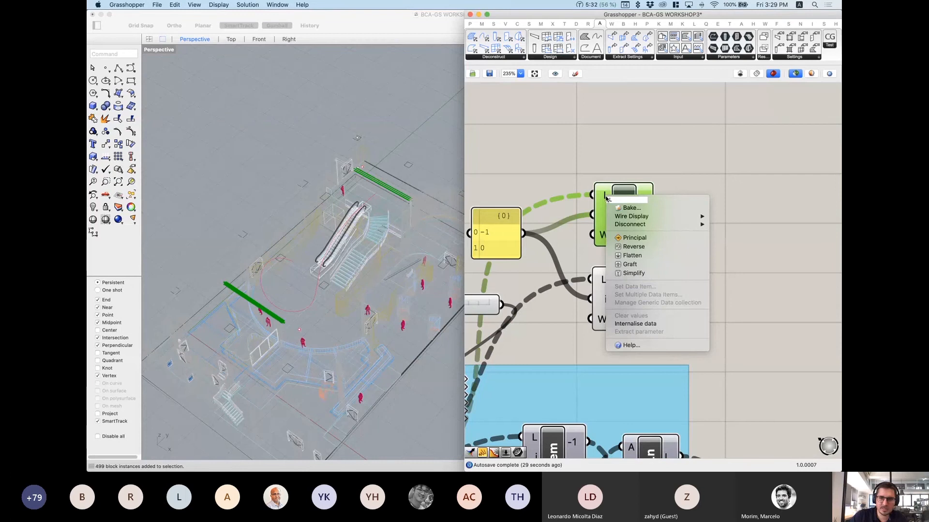
Step: Disconnect the index panel from the Item component's i input and move the Item upward
{"action": "left_click", "coordinate": [598, 221]}
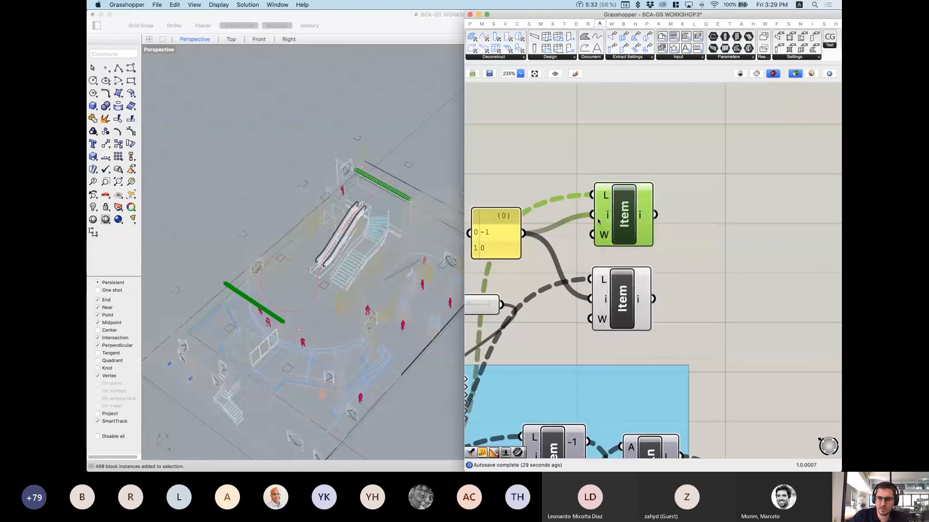
{"action": "right_click", "coordinate": [607, 216]}
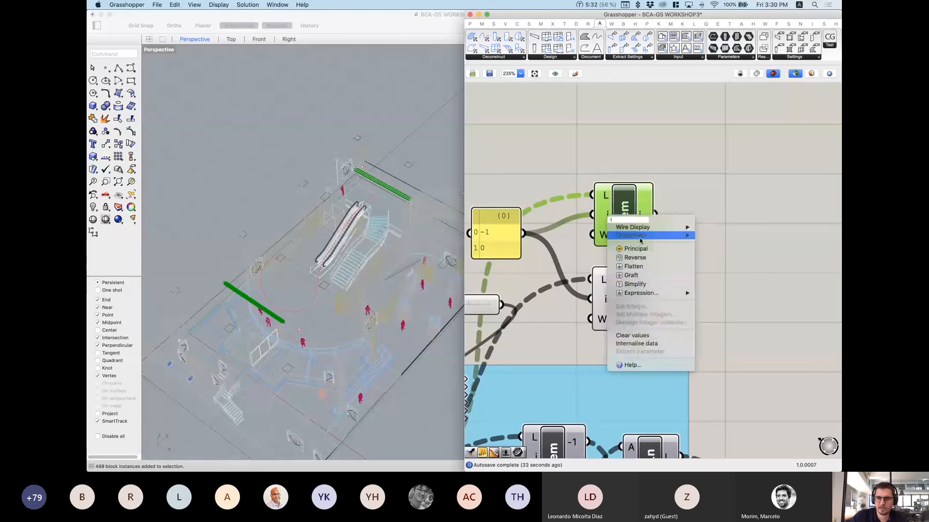
{"action": "mouse_move", "coordinate": [640, 237]}
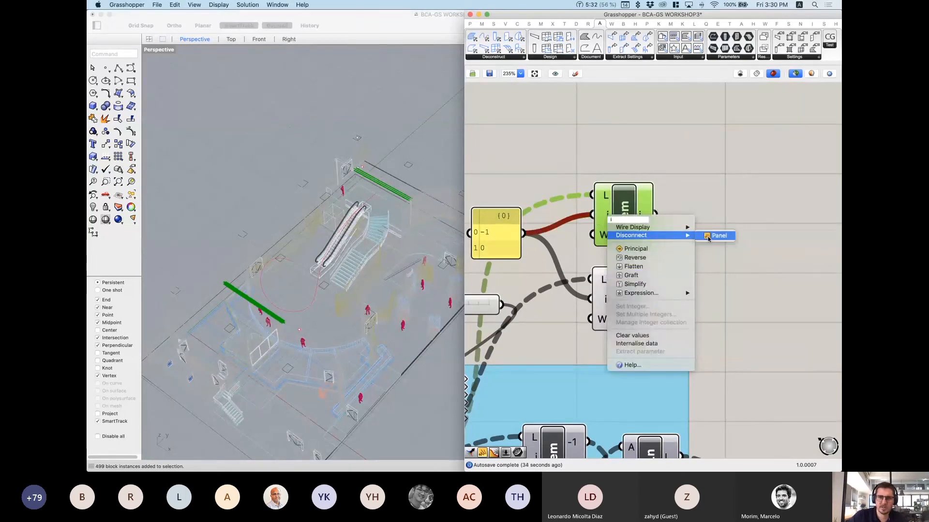
{"action": "left_click", "coordinate": [715, 237]}
{"action": "left_click_drag", "start_coordinate": [629, 217], "coordinate": [629, 169]}
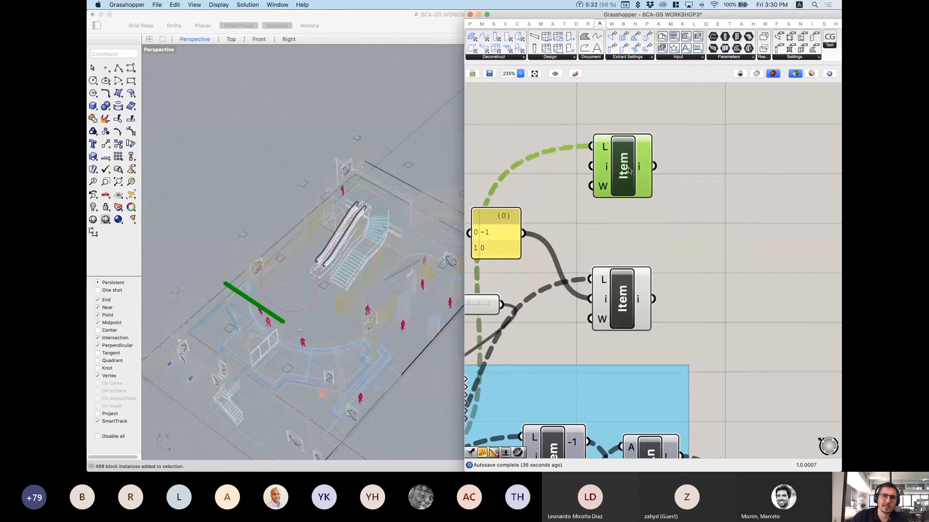
Step: Try a +1 output on the Item component, remove it, and add a -1 output instead
{"action": "scroll", "coordinate": [628, 169], "scroll_direction": "up", "scroll_amount": 3}
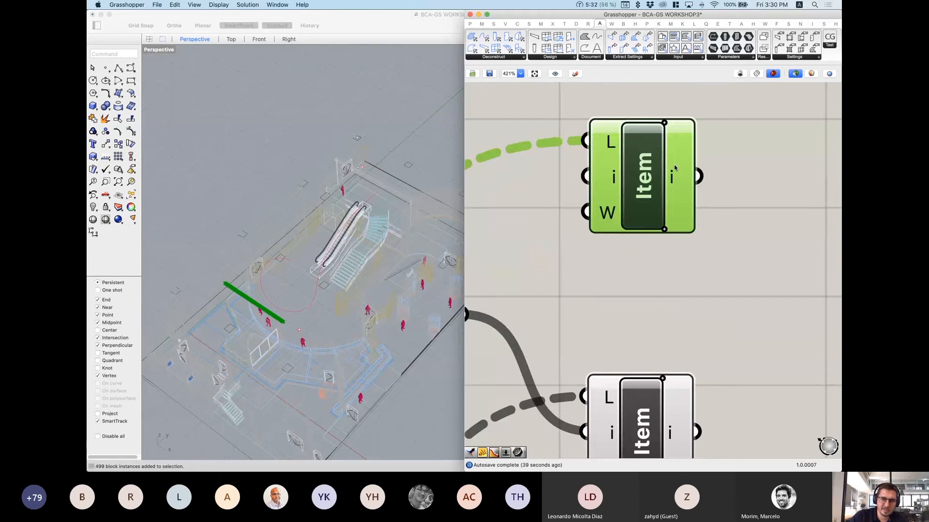
{"action": "scroll", "coordinate": [675, 168], "scroll_direction": "up", "scroll_amount": 2}
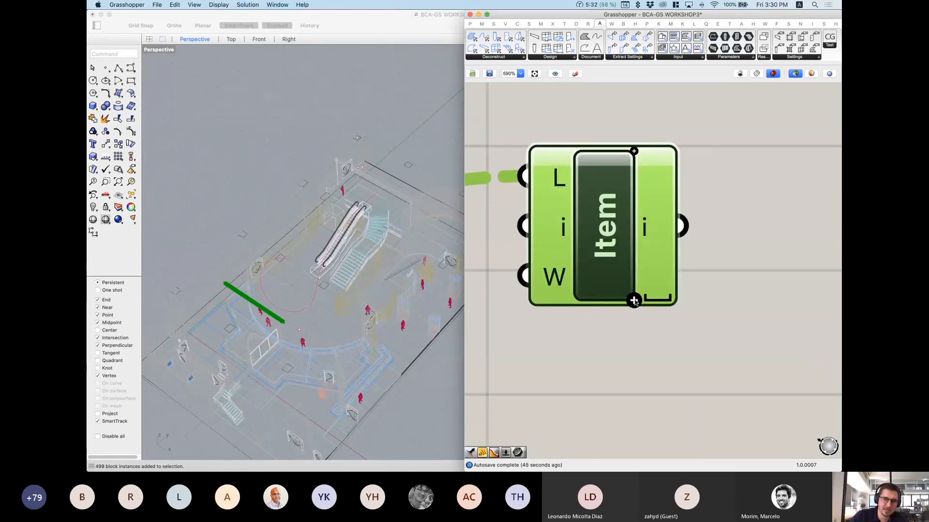
{"action": "left_click", "coordinate": [633, 301]}
{"action": "scroll", "coordinate": [280, 319], "scroll_direction": "up", "scroll_amount": 3}
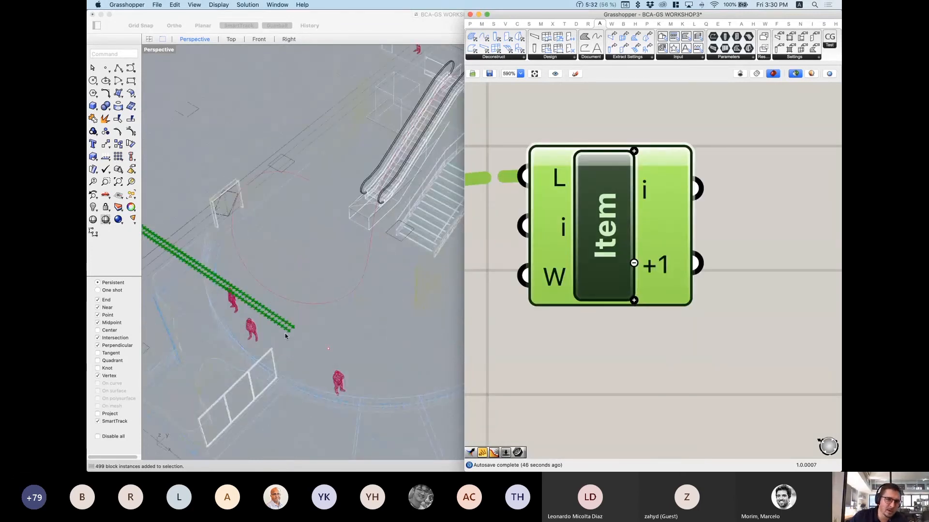
{"action": "scroll", "coordinate": [286, 337], "scroll_direction": "up", "scroll_amount": 2}
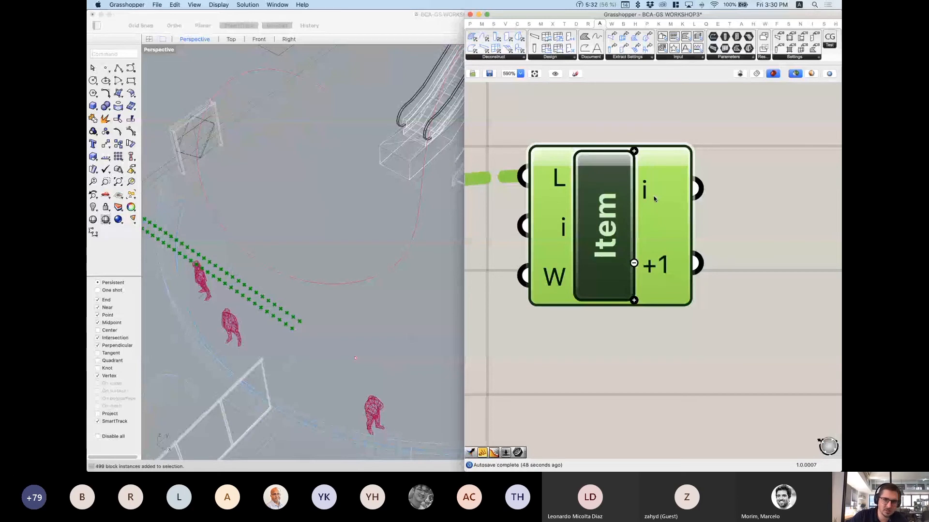
{"action": "left_click", "coordinate": [635, 263]}
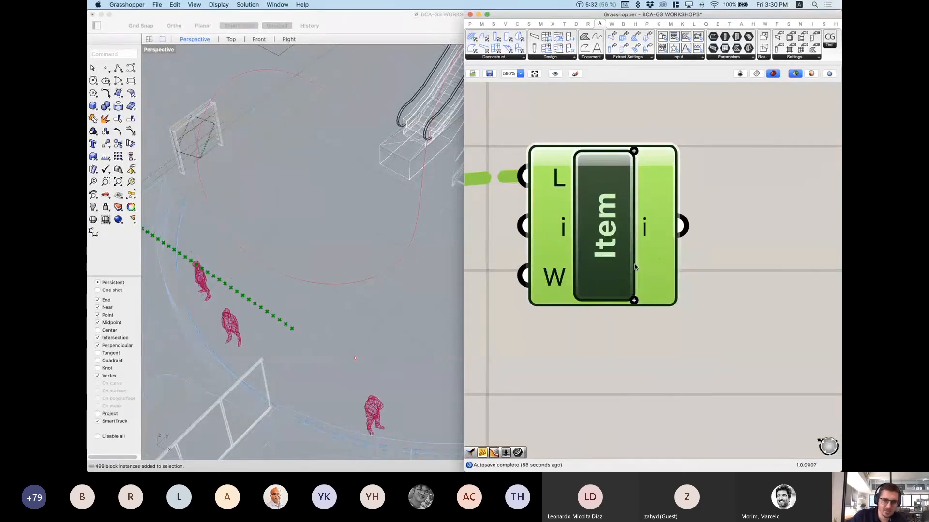
{"action": "scroll", "coordinate": [646, 256], "scroll_direction": "down", "scroll_amount": 1}
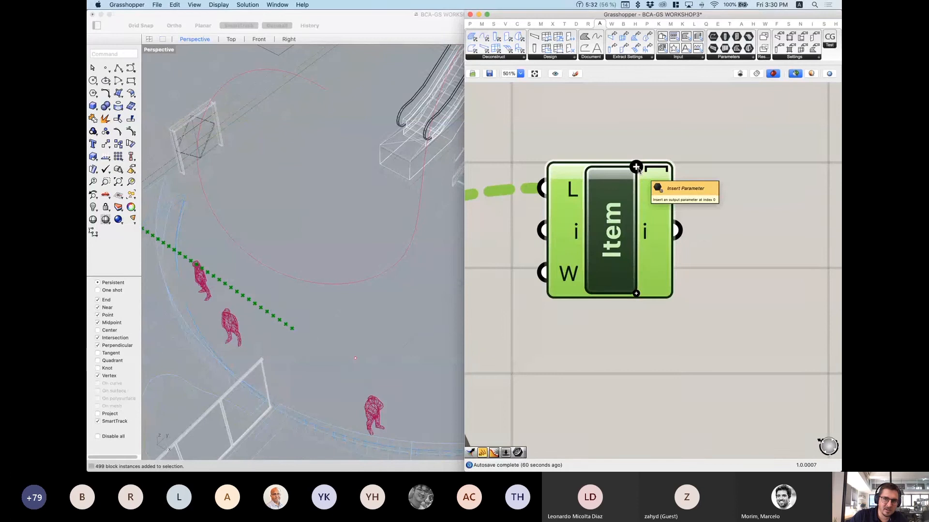
{"action": "left_click", "coordinate": [636, 167]}
{"action": "scroll", "coordinate": [305, 357], "scroll_direction": "down", "scroll_amount": 5}
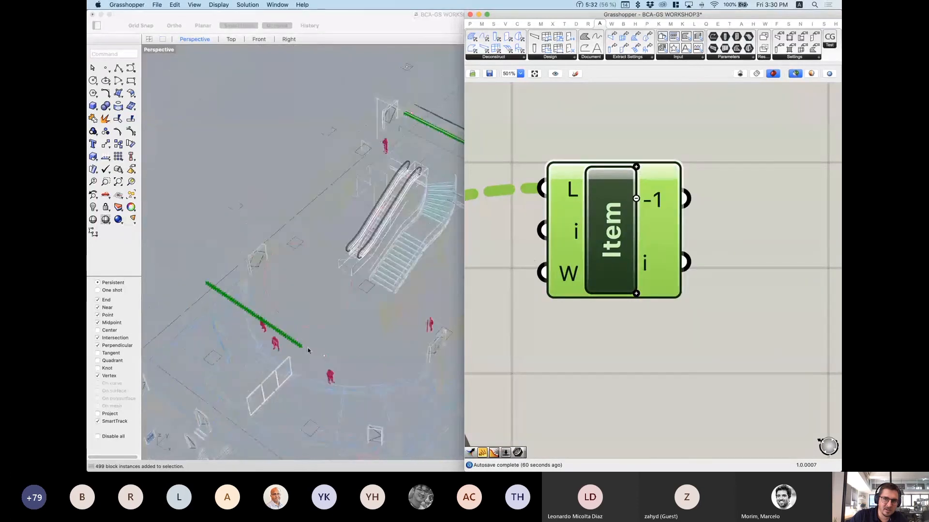
{"action": "scroll", "coordinate": [424, 224], "scroll_direction": "up", "scroll_amount": 5}
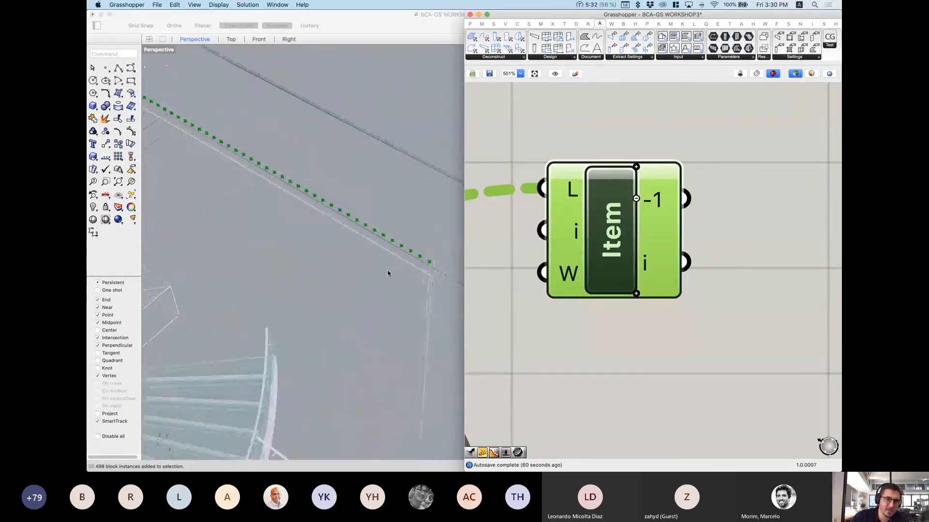
{"action": "scroll", "coordinate": [387, 274], "scroll_direction": "down", "scroll_amount": 5}
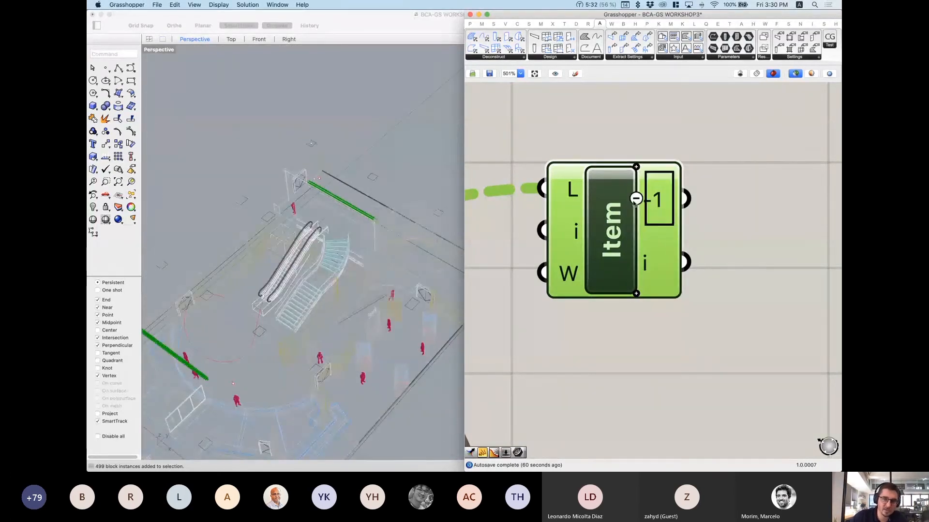
Step: Add -2, -3 and -4 outputs and preview the points, then trim back to -1 only
{"action": "left_click", "coordinate": [636, 167]}
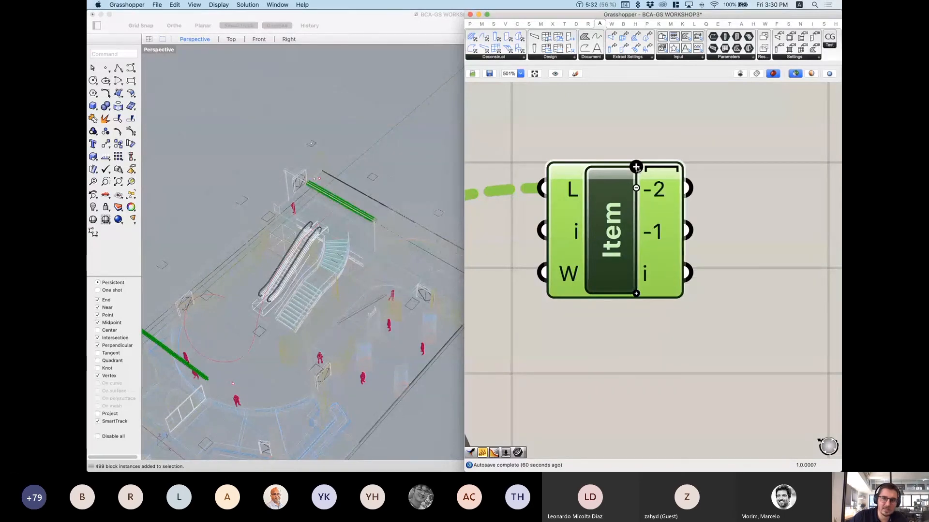
{"action": "double_click", "coordinate": [637, 167]}
{"action": "left_click", "coordinate": [657, 129]}
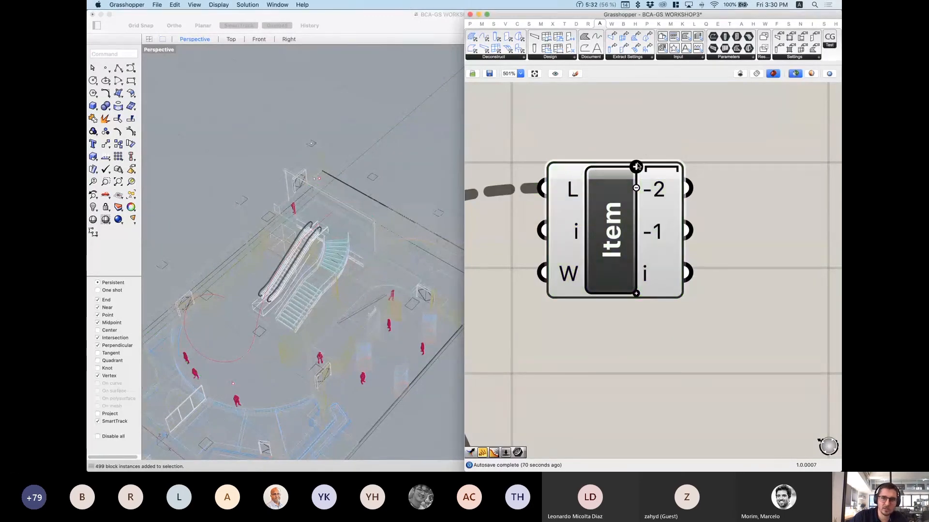
{"action": "left_click", "coordinate": [636, 166]}
{"action": "left_click", "coordinate": [636, 141]}
{"action": "left_click", "coordinate": [650, 127]}
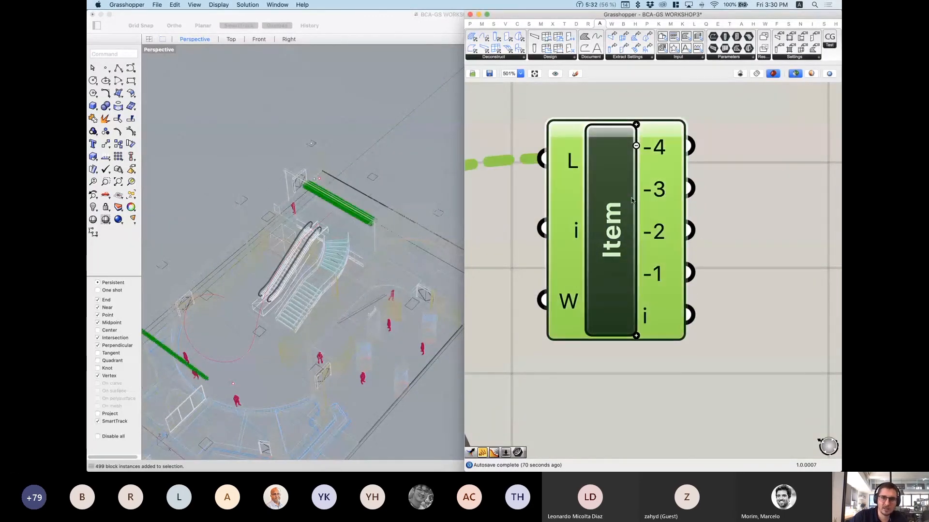
{"action": "scroll", "coordinate": [375, 216], "scroll_direction": "up", "scroll_amount": 5}
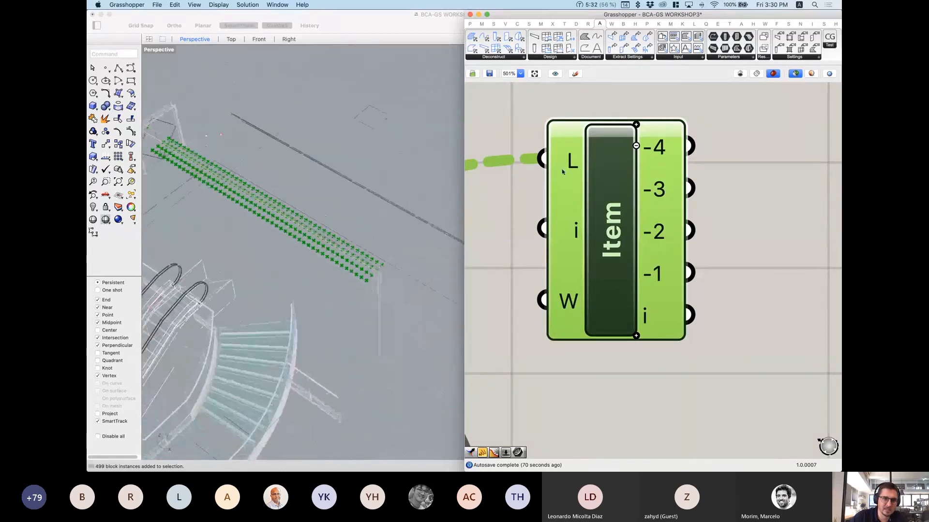
{"action": "left_click", "coordinate": [636, 146]}
{"action": "left_click", "coordinate": [637, 166]}
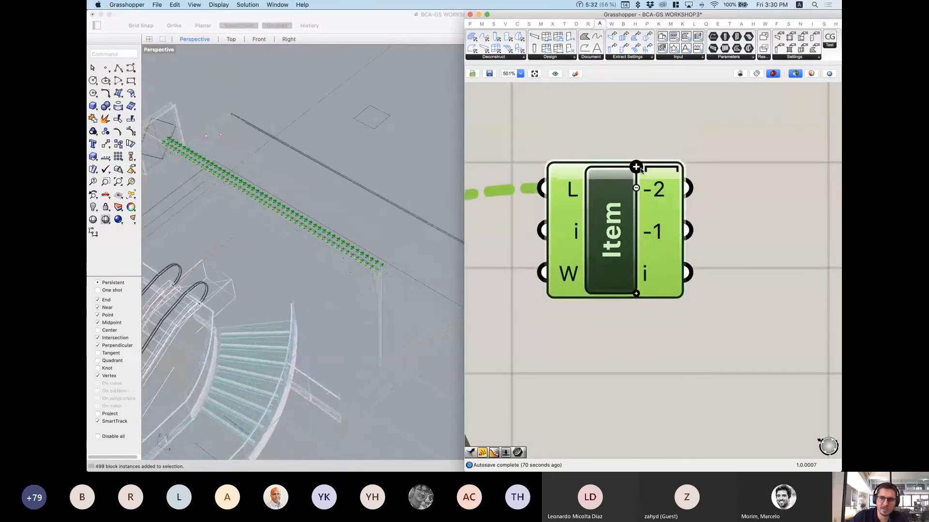
{"action": "left_click", "coordinate": [636, 188]}
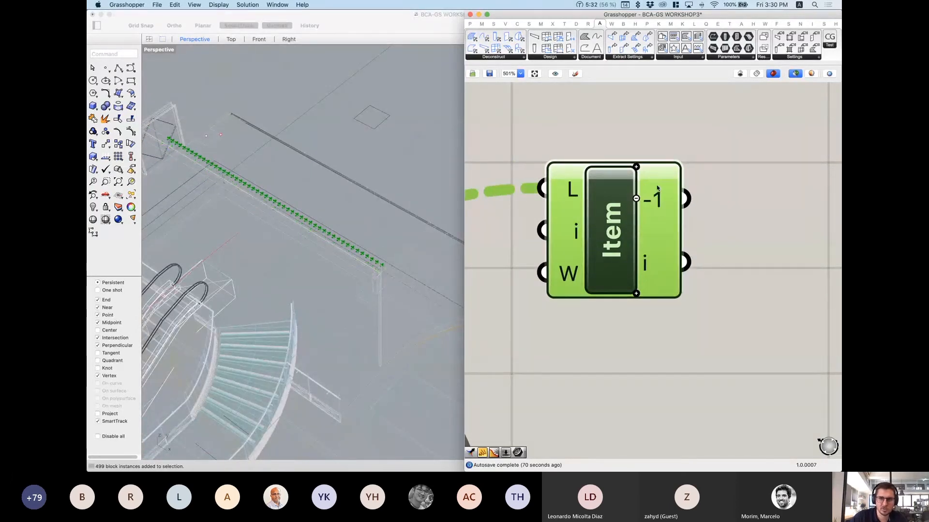
{"action": "scroll", "coordinate": [638, 191], "scroll_direction": "down", "scroll_amount": 5}
Step: Move the lower Item component up beside the panel
{"action": "left_click", "coordinate": [634, 333]}
{"action": "left_click_drag", "start_coordinate": [633, 333], "coordinate": [515, 120]}
{"action": "left_click", "coordinate": [635, 291]}
{"action": "scroll", "coordinate": [639, 298], "scroll_direction": "down", "scroll_amount": 2}
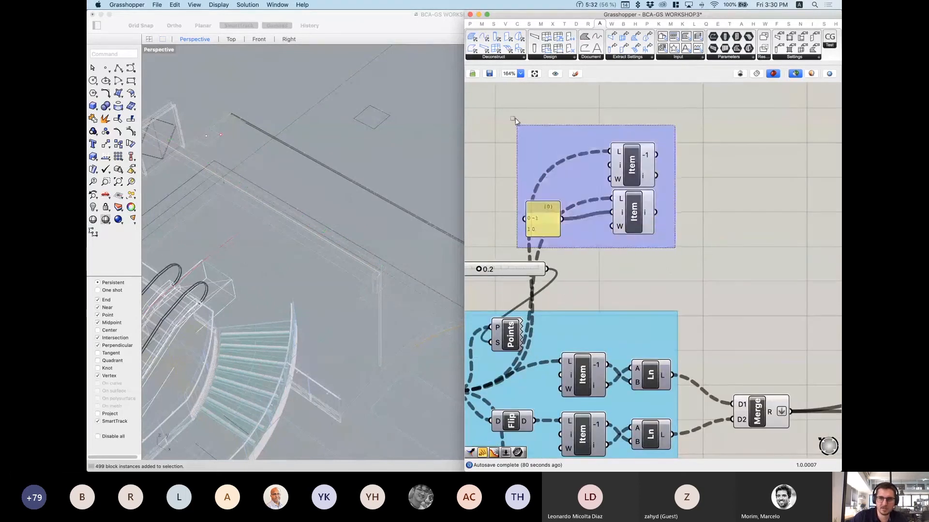
Step: Preview the point grid's Item component and zoom out over the definition
{"action": "left_click", "coordinate": [711, 179]}
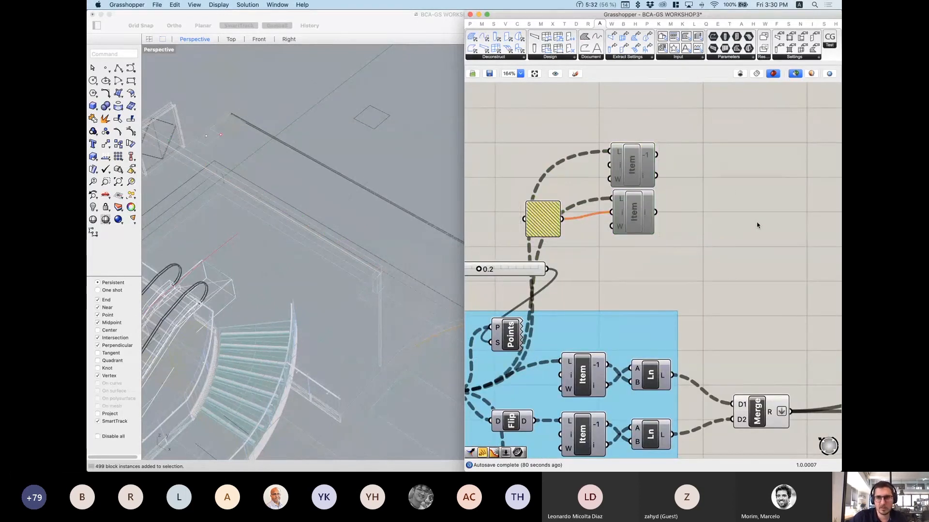
{"action": "scroll", "coordinate": [667, 270], "scroll_direction": "down", "scroll_amount": 5}
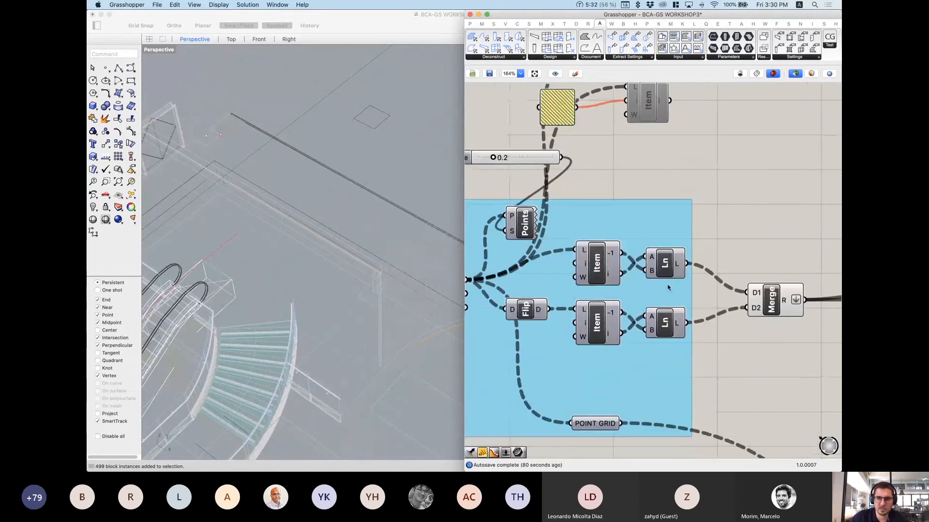
{"action": "left_click", "coordinate": [600, 266]}
{"action": "scroll", "coordinate": [400, 201], "scroll_direction": "down", "scroll_amount": 3}
{"action": "scroll", "coordinate": [400, 201], "scroll_direction": "down", "scroll_amount": 3}
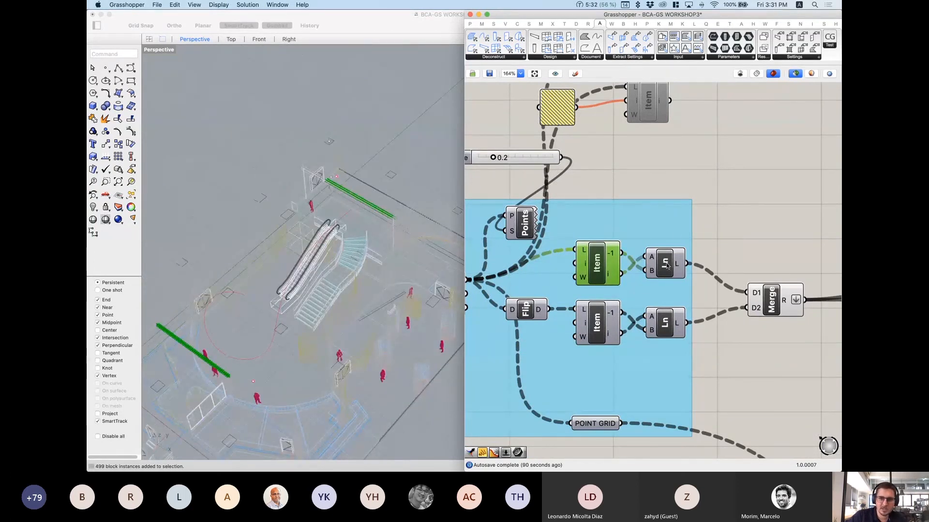
{"action": "scroll", "coordinate": [672, 267], "scroll_direction": "up", "scroll_amount": 5}
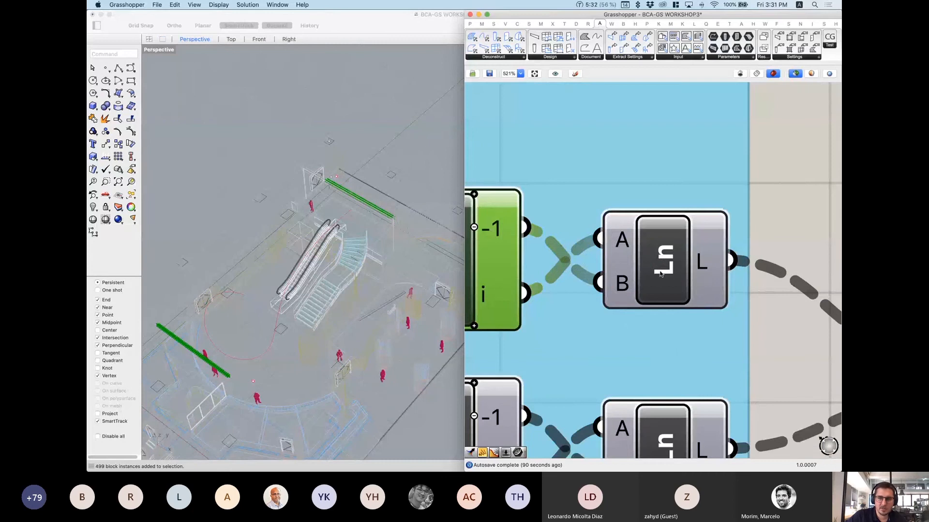
{"action": "scroll", "coordinate": [675, 268], "scroll_direction": "down", "scroll_amount": 1}
{"action": "right_click_drag", "start_coordinate": [675, 268], "coordinate": [660, 312]}
Step: Add a Line component via 'line' search, then delete it
{"action": "double_click", "coordinate": [657, 148]}
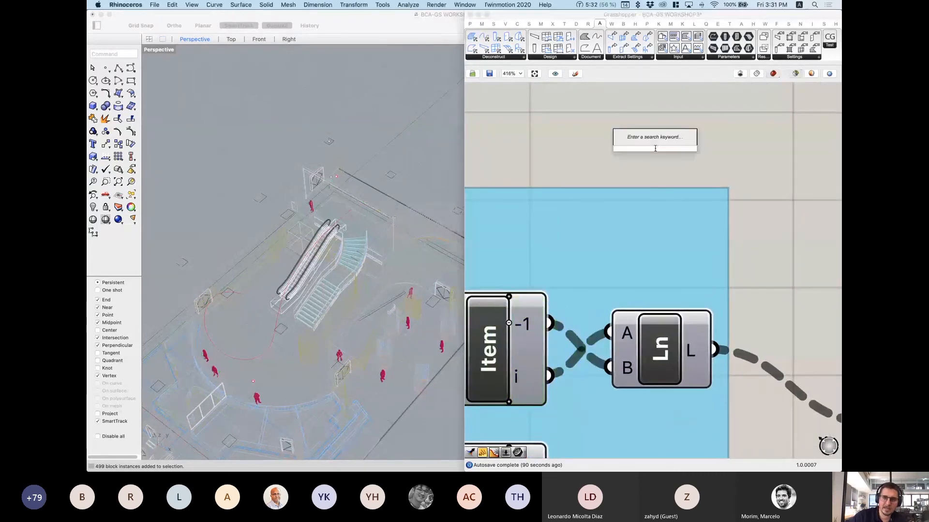
{"action": "type", "text": "line"}
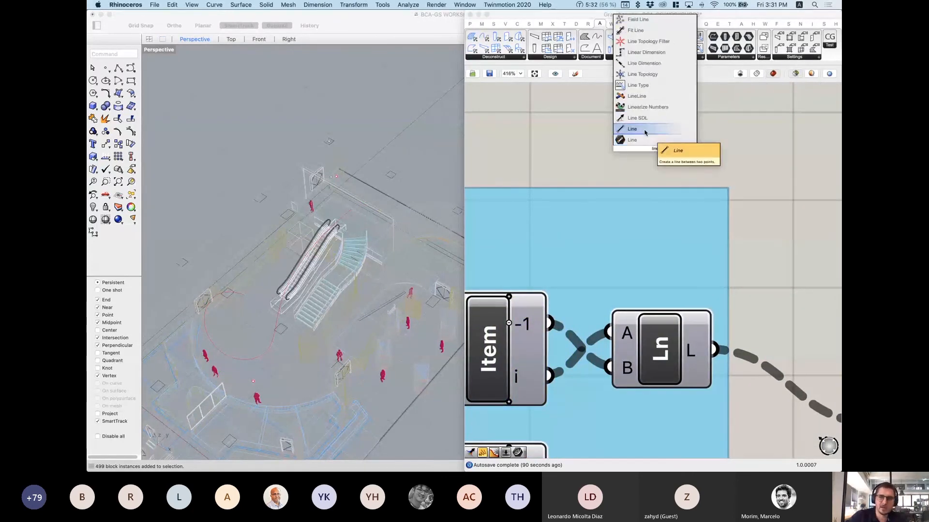
{"action": "left_click", "coordinate": [646, 140]}
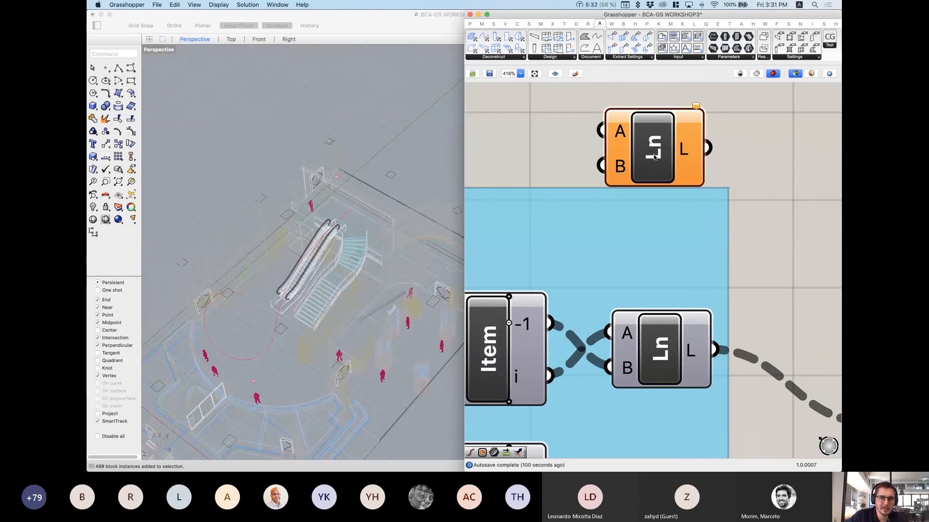
{"action": "left_click", "coordinate": [654, 158]}
{"action": "key", "text": "Delete"}
{"action": "scroll", "coordinate": [653, 302], "scroll_direction": "down", "scroll_amount": 5}
{"action": "scroll", "coordinate": [653, 302], "scroll_direction": "left", "scroll_amount": 2}
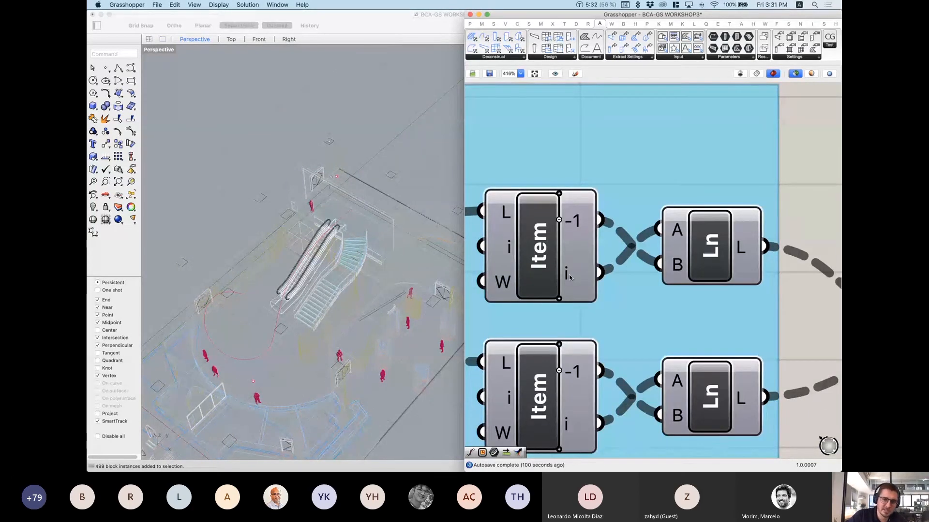
Step: Preview the first set of grid lines in green and orbit down onto the floor
{"action": "mouse_move", "coordinate": [570, 277]}
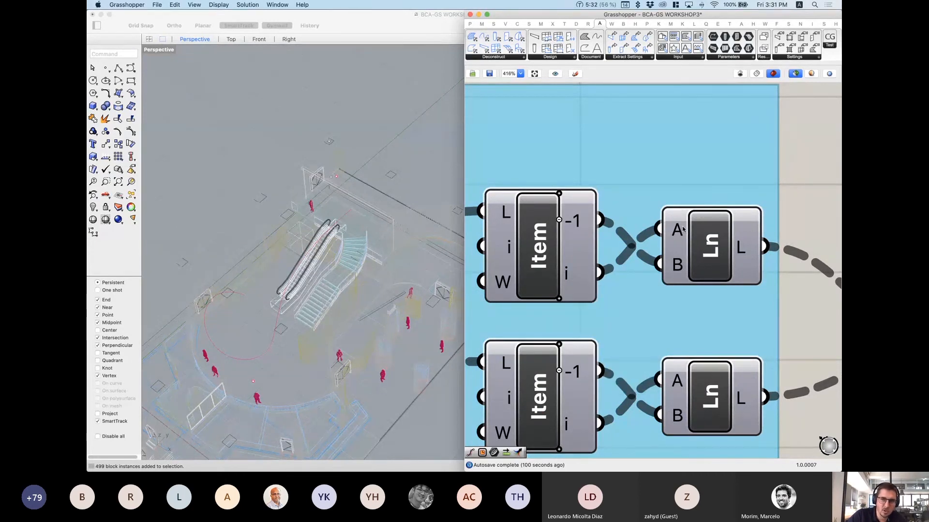
{"action": "left_click", "coordinate": [722, 262]}
{"action": "right_click_drag", "start_coordinate": [319, 213], "coordinate": [358, 212]}
{"action": "scroll", "coordinate": [624, 164], "scroll_direction": "down", "scroll_amount": 3}
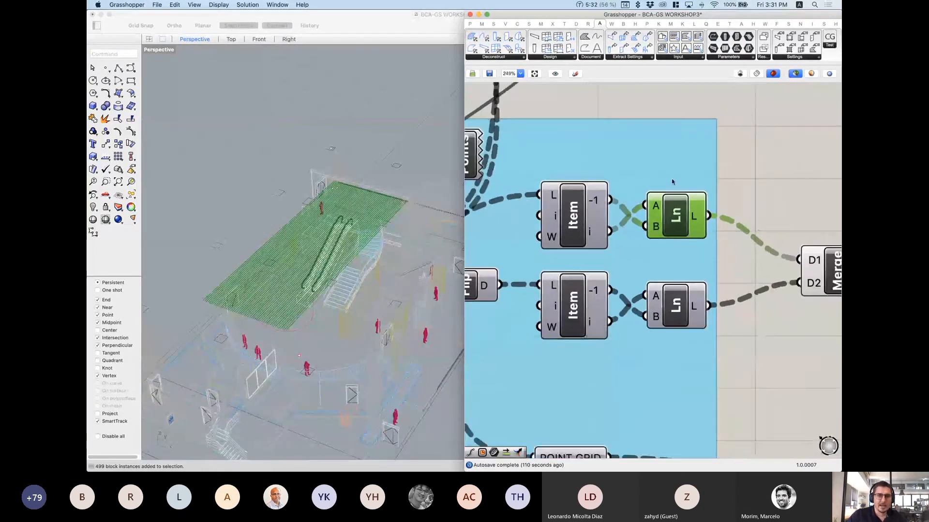
{"action": "scroll", "coordinate": [817, 214], "scroll_direction": "down", "scroll_amount": 4}
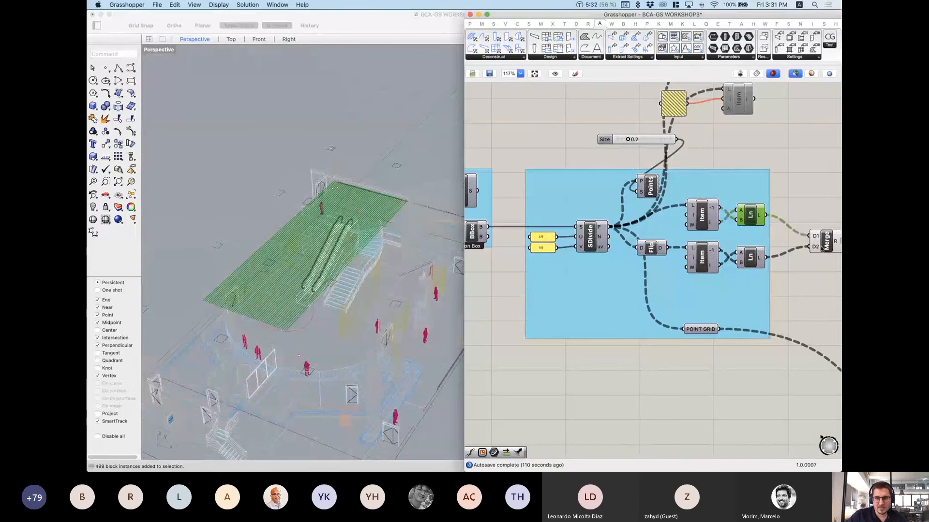
{"action": "scroll", "coordinate": [648, 256], "scroll_direction": "up", "scroll_amount": 2}
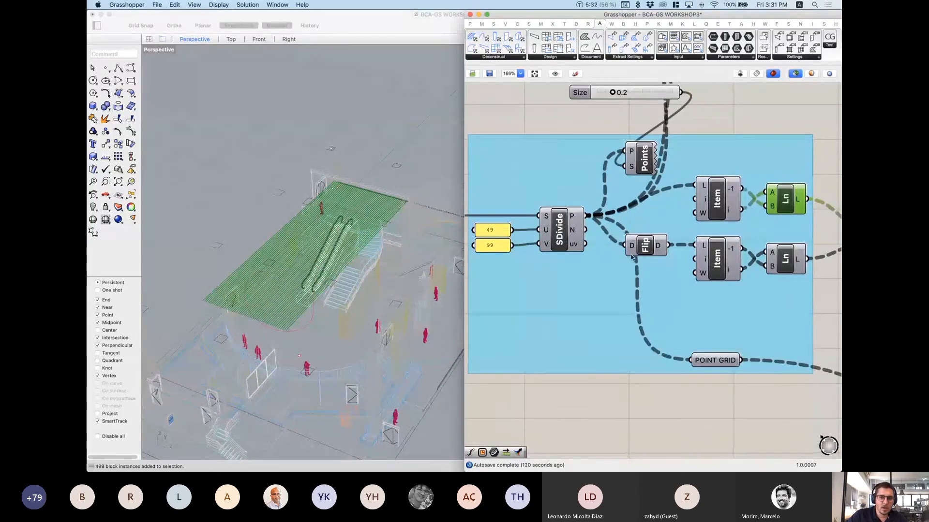
{"action": "scroll", "coordinate": [662, 240], "scroll_direction": "up", "scroll_amount": 1}
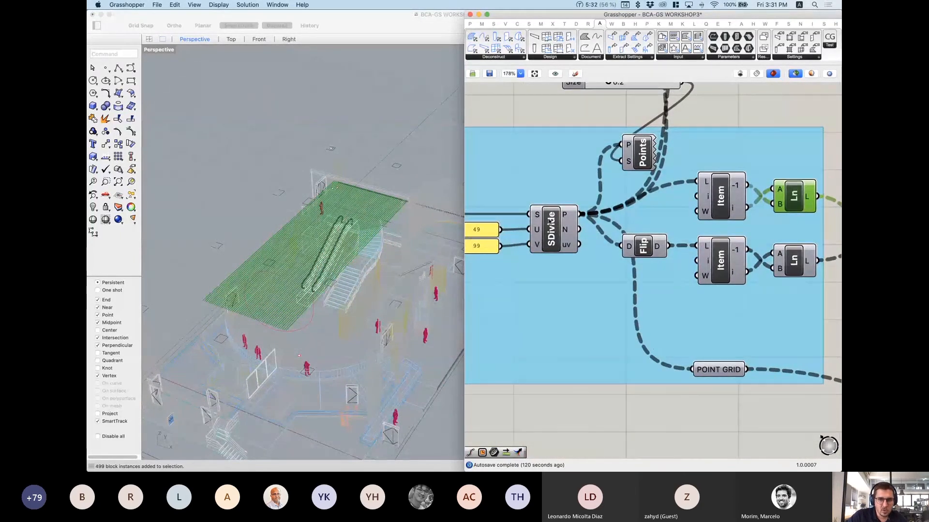
{"action": "scroll", "coordinate": [629, 242], "scroll_direction": "up", "scroll_amount": 2}
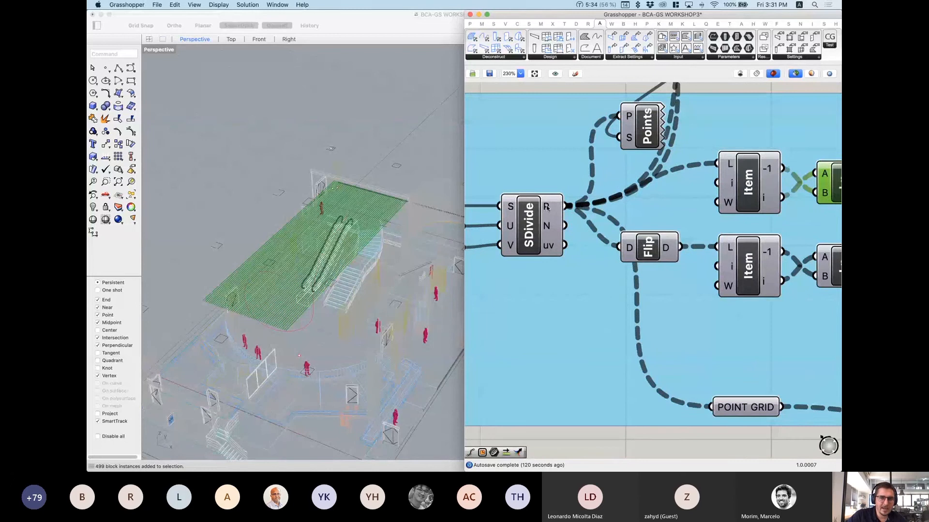
{"action": "mouse_move", "coordinate": [547, 207]}
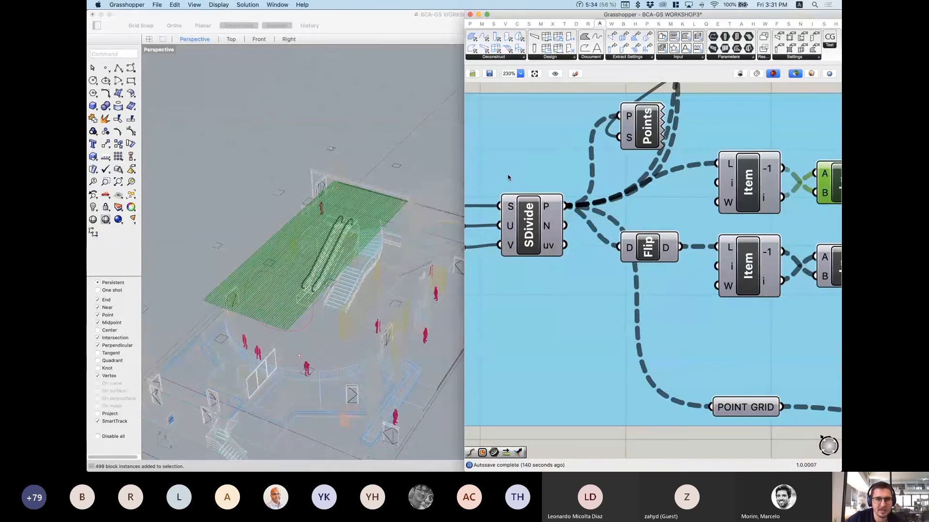
{"action": "left_click", "coordinate": [130, 80]}
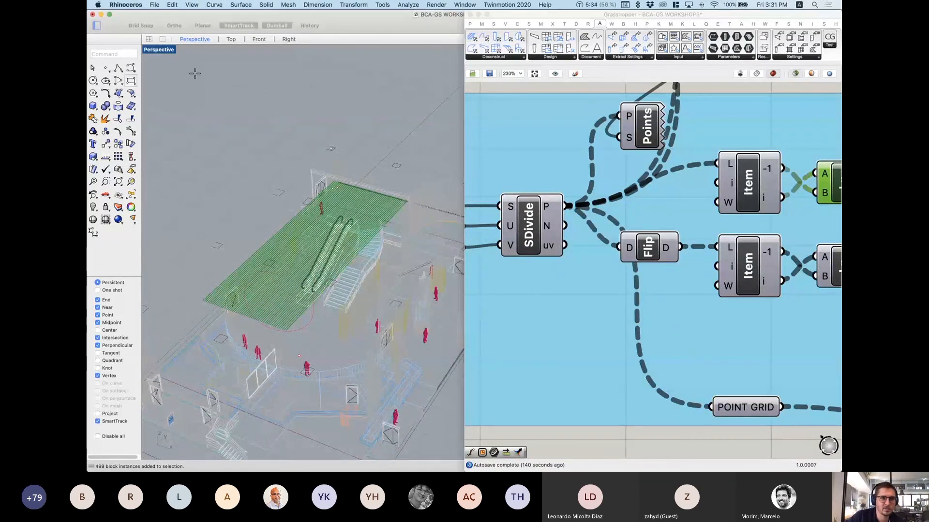
{"action": "left_click", "coordinate": [190, 71]}
{"action": "key", "text": "Escape"}
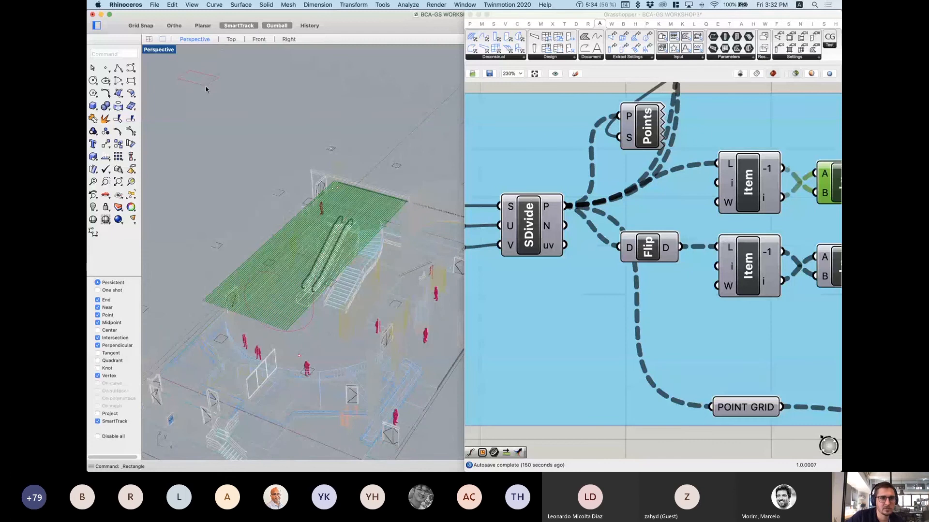
{"action": "right_click_drag", "start_coordinate": [205, 86], "coordinate": [291, 87]}
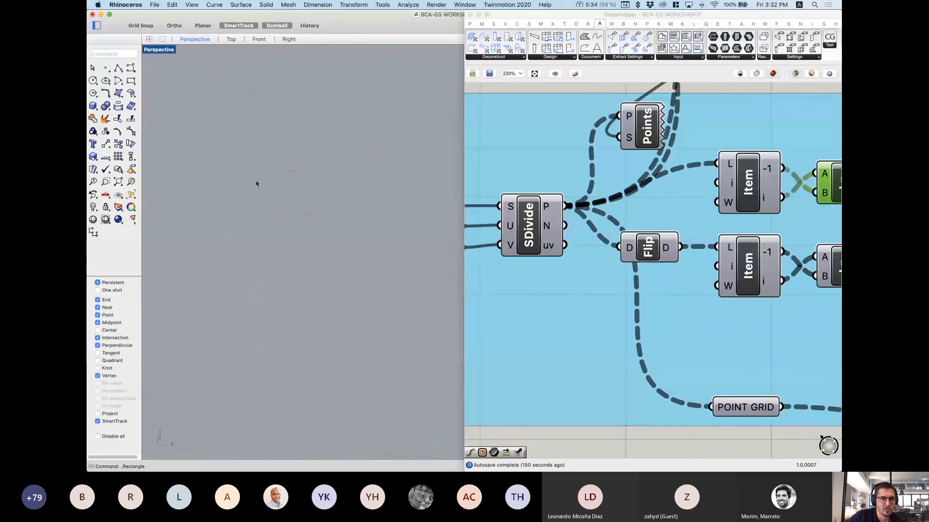
{"action": "left_click", "coordinate": [121, 80]}
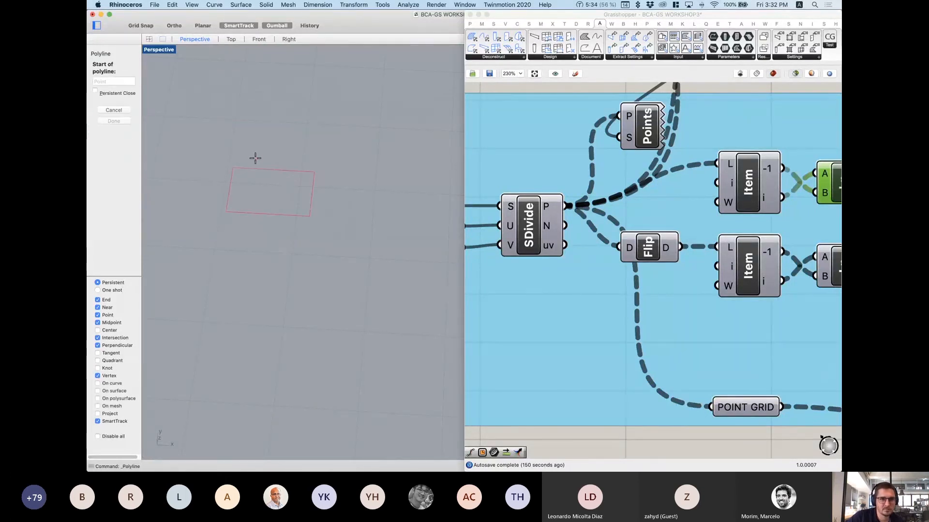
{"action": "left_click", "coordinate": [255, 159]}
{"action": "left_click", "coordinate": [240, 240]}
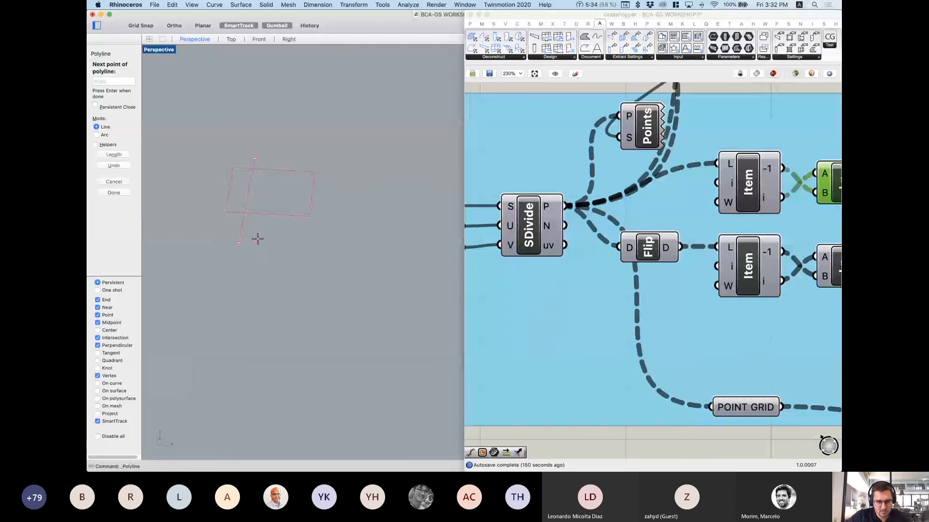
{"action": "key", "text": "Return"}
{"action": "key", "text": "Return"}
{"action": "left_click", "coordinate": [286, 158]}
{"action": "left_click", "coordinate": [274, 244]}
{"action": "key", "text": "Return"}
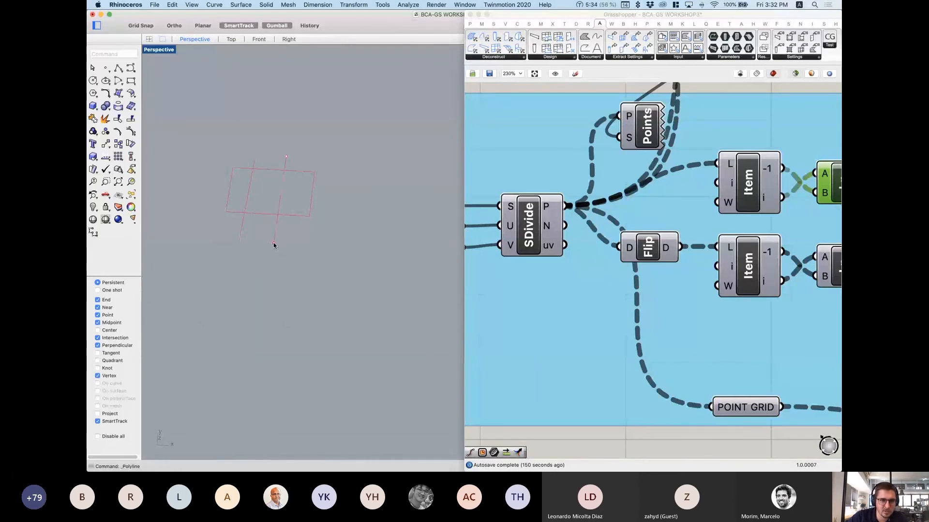
{"action": "key", "text": "Return"}
{"action": "left_click", "coordinate": [219, 191]}
{"action": "left_click", "coordinate": [331, 197]}
{"action": "key", "text": "Return"}
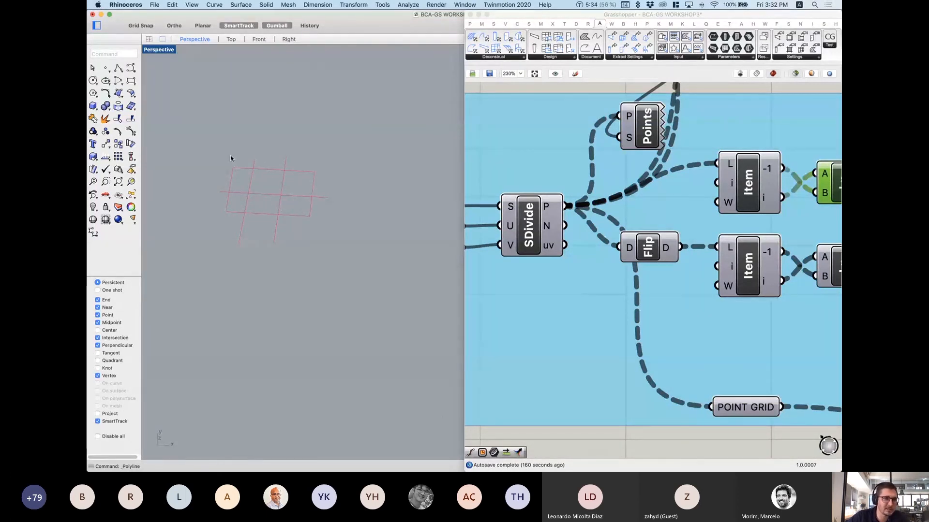
{"action": "right_click_drag", "start_coordinate": [230, 158], "coordinate": [262, 191]}
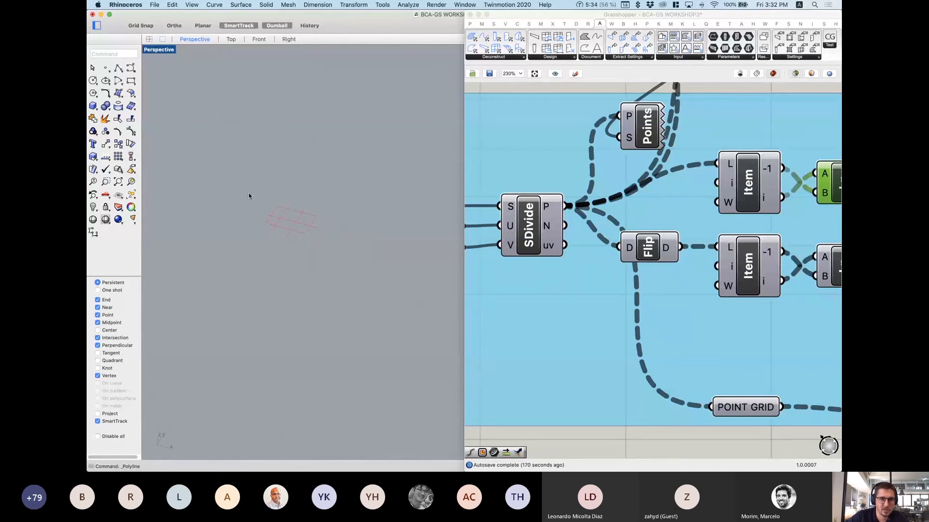
{"action": "left_click_drag", "start_coordinate": [249, 197], "coordinate": [349, 276]}
{"action": "key", "text": "Delete"}
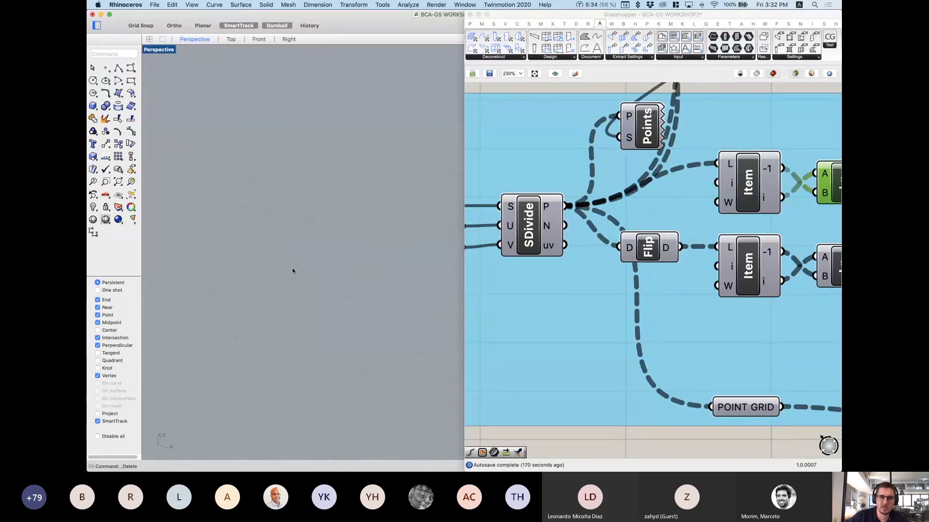
{"action": "scroll", "coordinate": [280, 206], "scroll_direction": "down", "scroll_amount": 10}
{"action": "scroll", "coordinate": [411, 362], "scroll_direction": "up", "scroll_amount": 5}
{"action": "scroll", "coordinate": [429, 372], "scroll_direction": "up", "scroll_amount": 5}
{"action": "scroll", "coordinate": [350, 307], "scroll_direction": "down", "scroll_amount": 5}
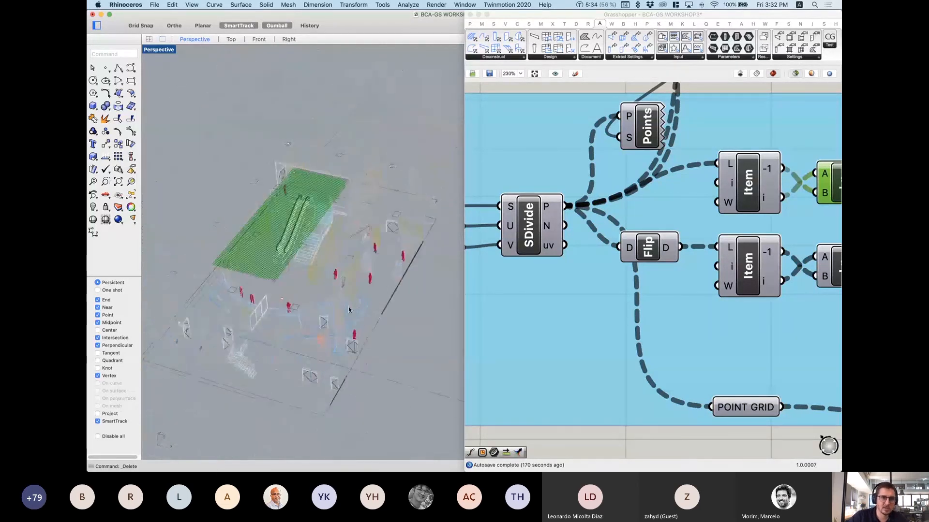
{"action": "scroll", "coordinate": [716, 256], "scroll_direction": "down", "scroll_amount": 1}
{"action": "right_click", "coordinate": [723, 265]}
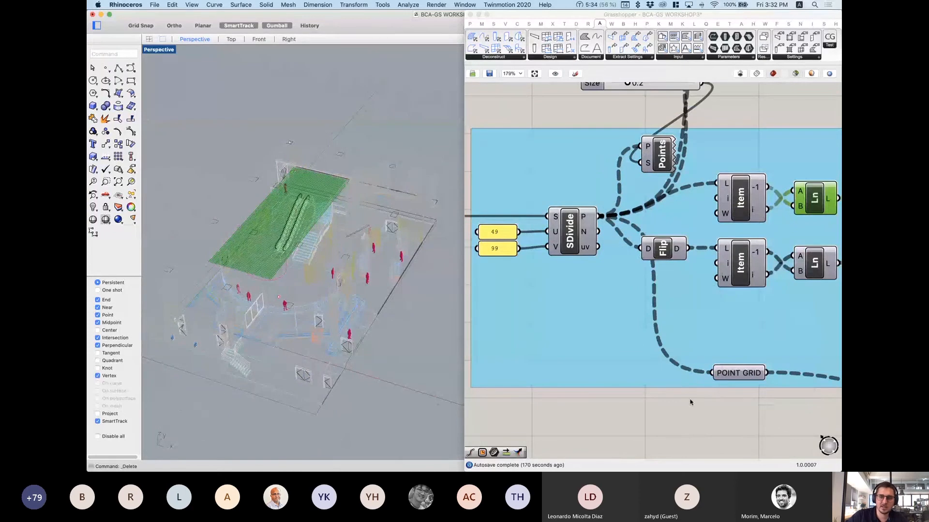
{"action": "scroll", "coordinate": [670, 261], "scroll_direction": "down", "scroll_amount": 1}
{"action": "scroll", "coordinate": [668, 258], "scroll_direction": "up", "scroll_amount": 1}
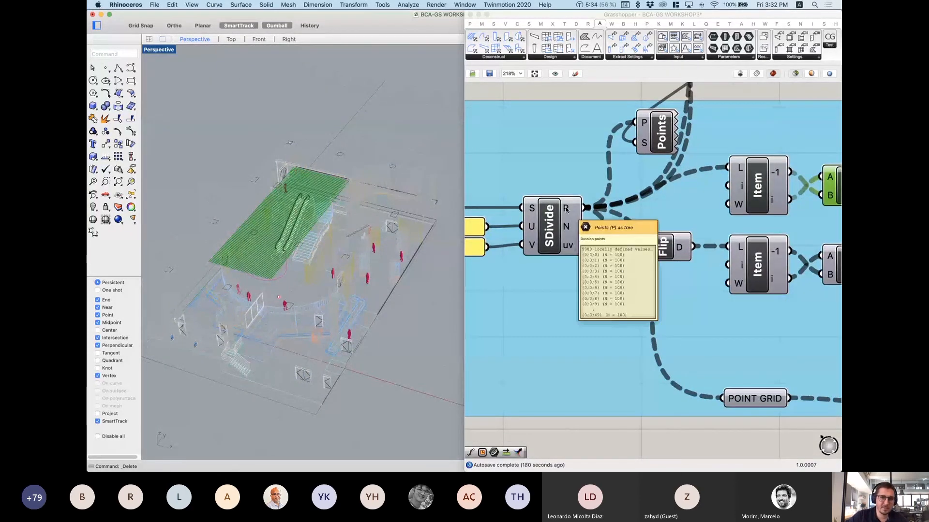
{"action": "right_click_drag", "start_coordinate": [683, 254], "coordinate": [622, 248]}
{"action": "scroll", "coordinate": [628, 247], "scroll_direction": "up", "scroll_amount": 1}
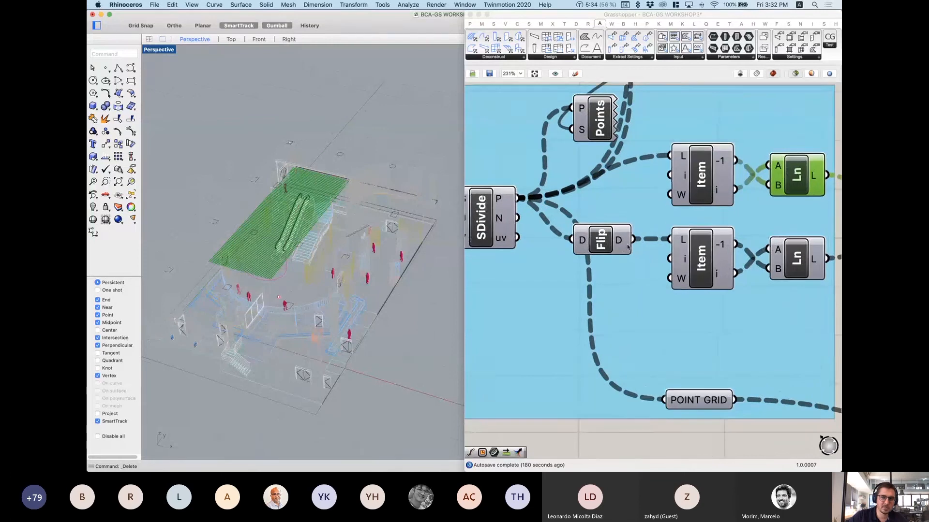
{"action": "mouse_move", "coordinate": [620, 244]}
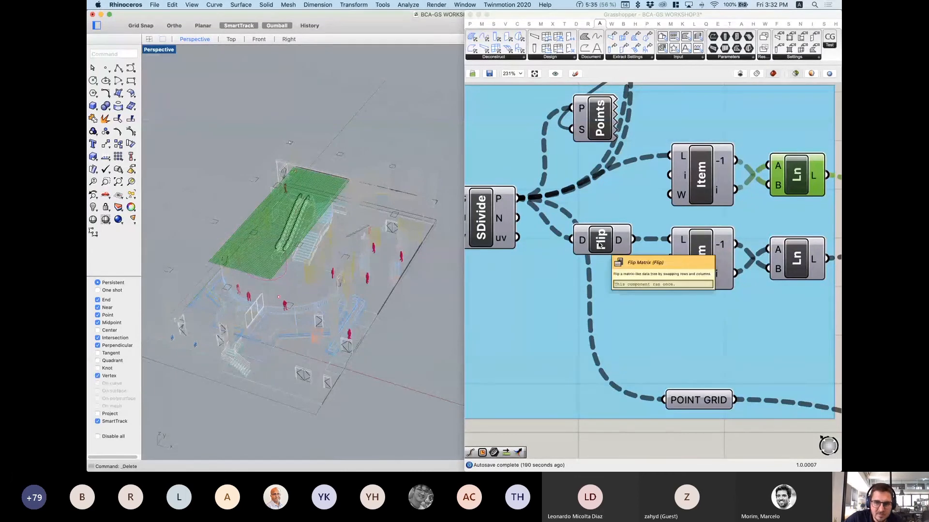
Step: Add a Flip Matrix component via 'flip' search on the empty canvas below
{"action": "right_click_drag", "start_coordinate": [622, 318], "coordinate": [655, 197]}
{"action": "double_click", "coordinate": [650, 383]}
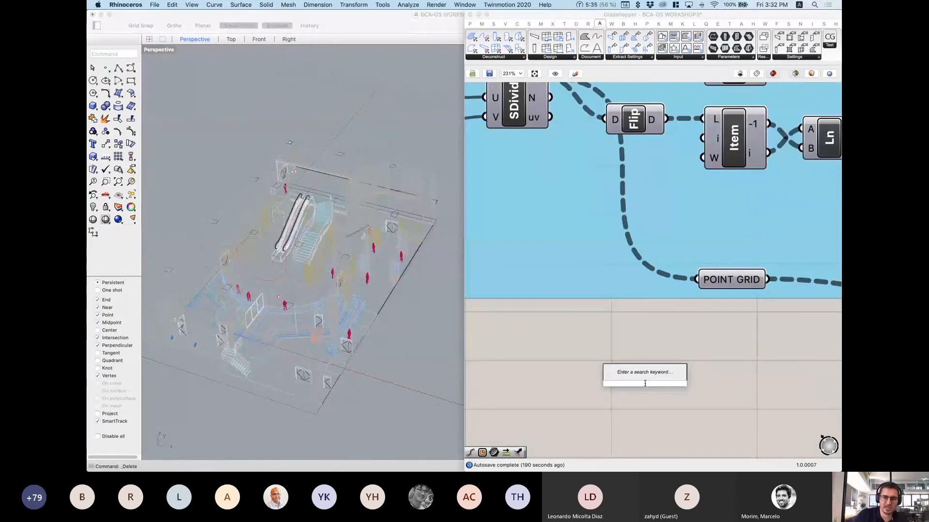
{"action": "type", "text": "flip"}
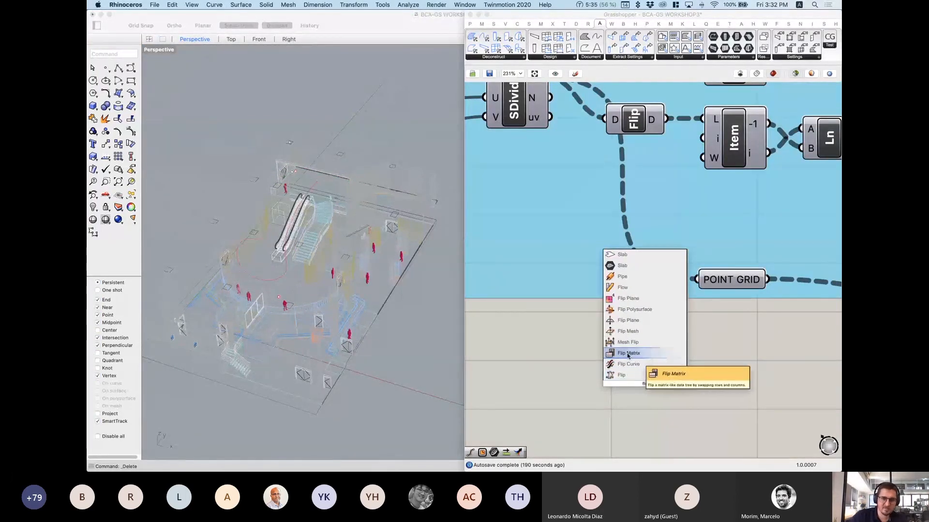
{"action": "left_click", "coordinate": [620, 354]}
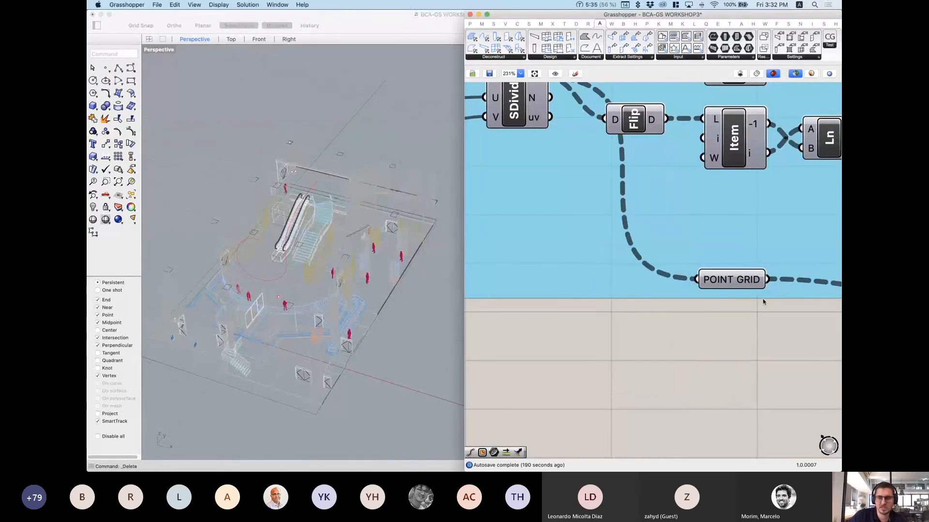
Step: Preview the second set of grid lines and orbit to look down on them
{"action": "right_click_drag", "start_coordinate": [658, 191], "coordinate": [588, 322]}
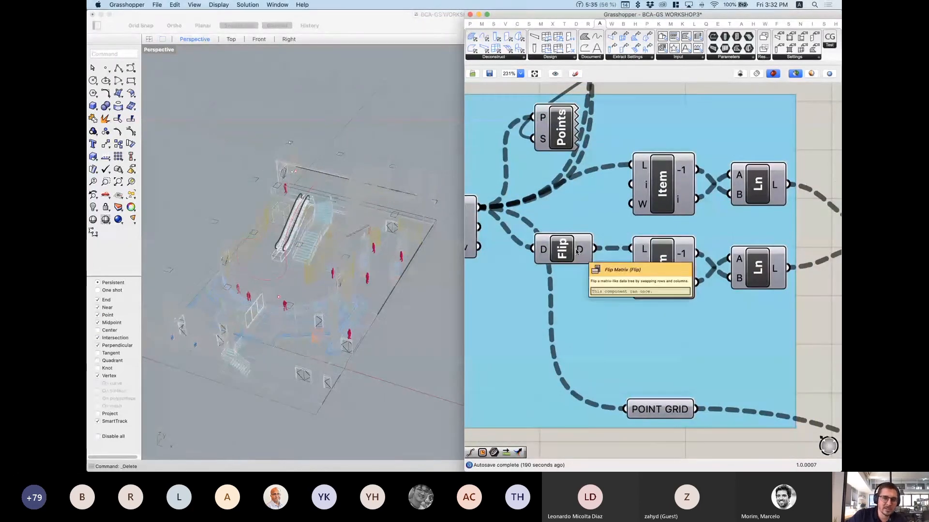
{"action": "mouse_move", "coordinate": [581, 254]}
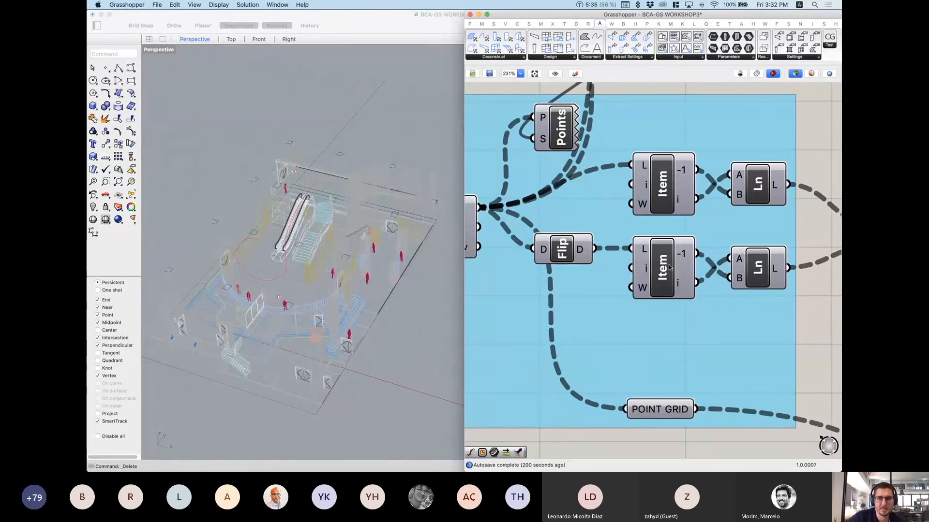
{"action": "left_click", "coordinate": [669, 268]}
{"action": "right_click_drag", "start_coordinate": [668, 251], "coordinate": [667, 259]}
{"action": "scroll", "coordinate": [333, 194], "scroll_direction": "down", "scroll_amount": 4}
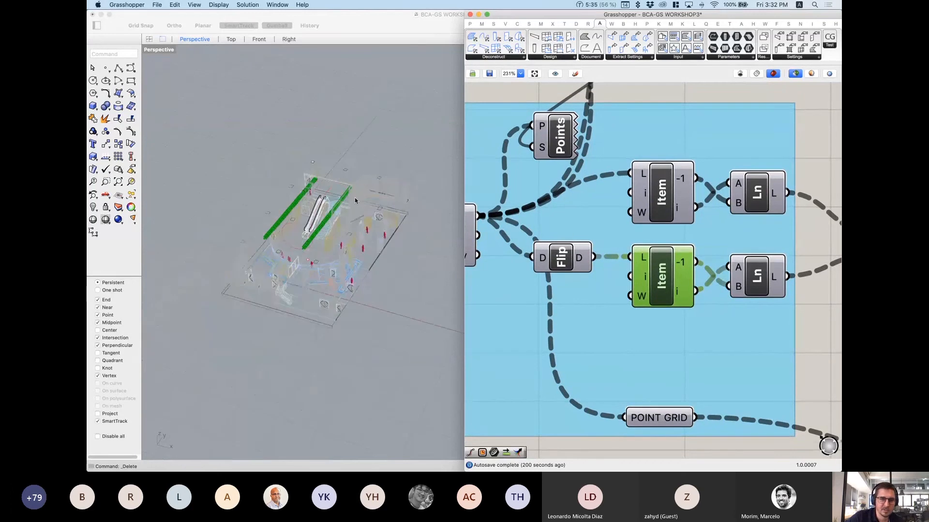
{"action": "right_click_drag", "start_coordinate": [314, 213], "coordinate": [333, 237]}
{"action": "scroll", "coordinate": [310, 242], "scroll_direction": "up", "scroll_amount": 4}
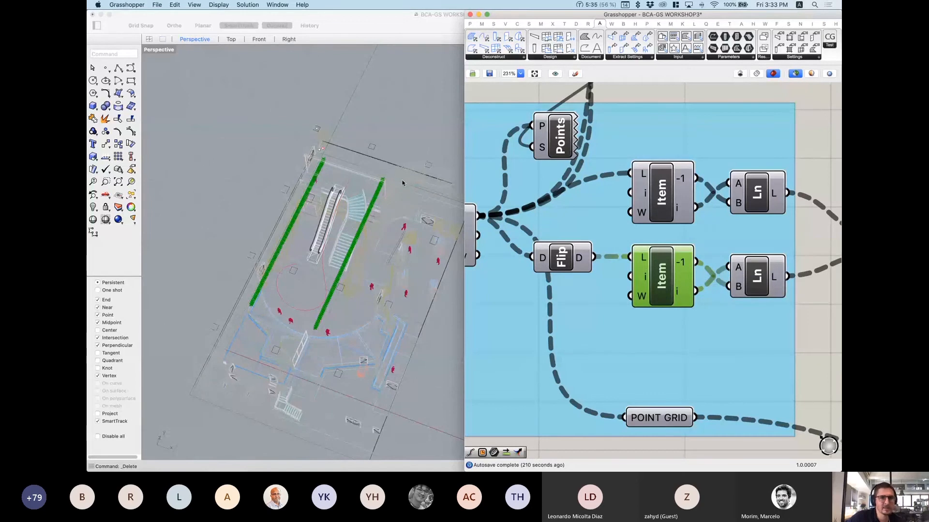
Step: Preview the lower Ln lines, then all Merge output lines, orbiting to inspect the grid
{"action": "right_click_drag", "start_coordinate": [772, 268], "coordinate": [642, 263]}
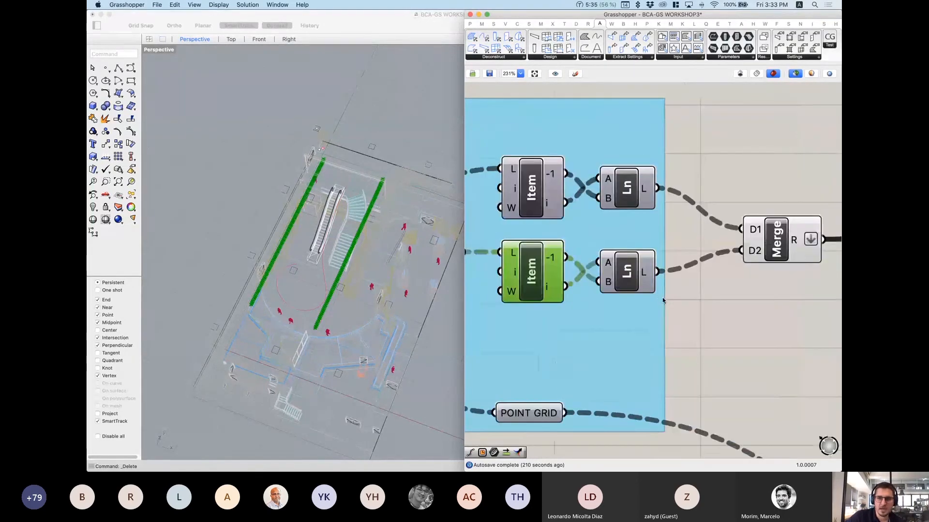
{"action": "left_click", "coordinate": [623, 274]}
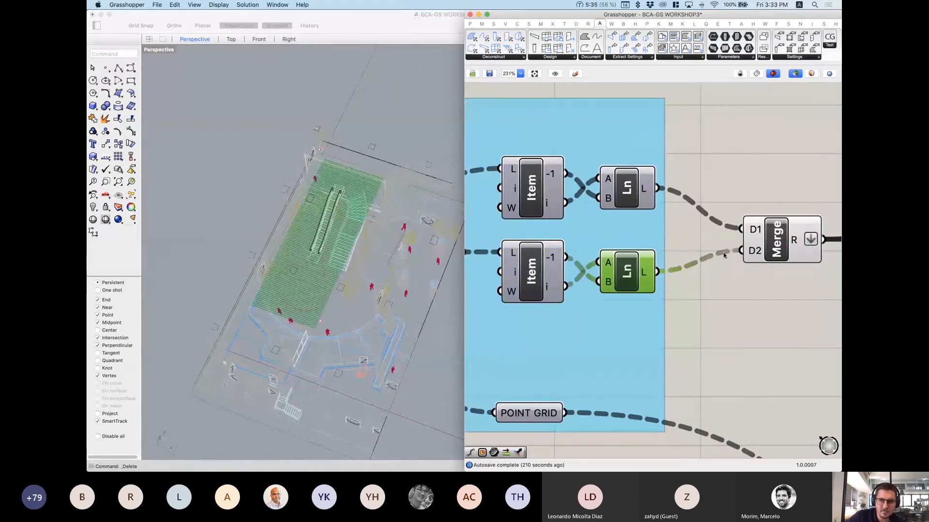
{"action": "right_click_drag", "start_coordinate": [724, 255], "coordinate": [604, 264]}
{"action": "left_click", "coordinate": [655, 258]}
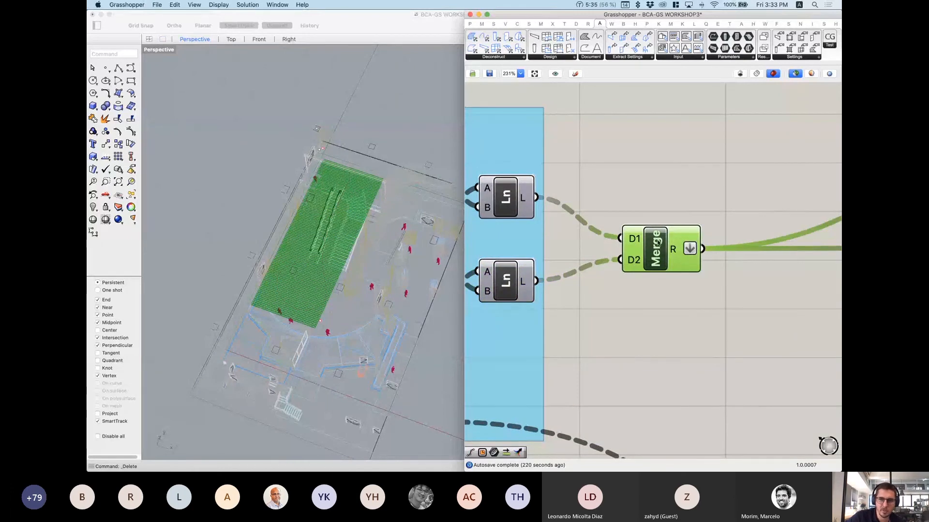
{"action": "right_click_drag", "start_coordinate": [366, 207], "coordinate": [259, 183]}
{"action": "scroll", "coordinate": [260, 184], "scroll_direction": "up", "scroll_amount": 8}
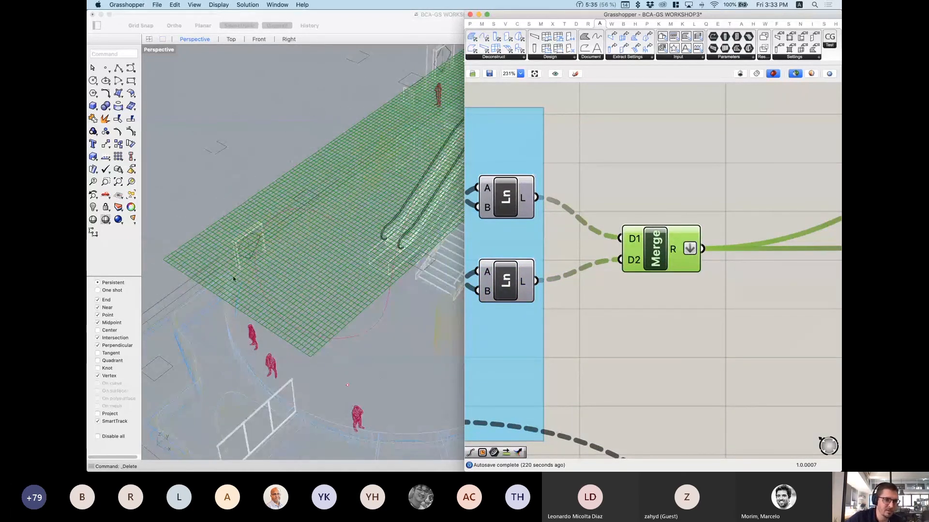
{"action": "scroll", "coordinate": [274, 313], "scroll_direction": "down", "scroll_amount": 8}
{"action": "right_click_drag", "start_coordinate": [274, 296], "coordinate": [334, 272]}
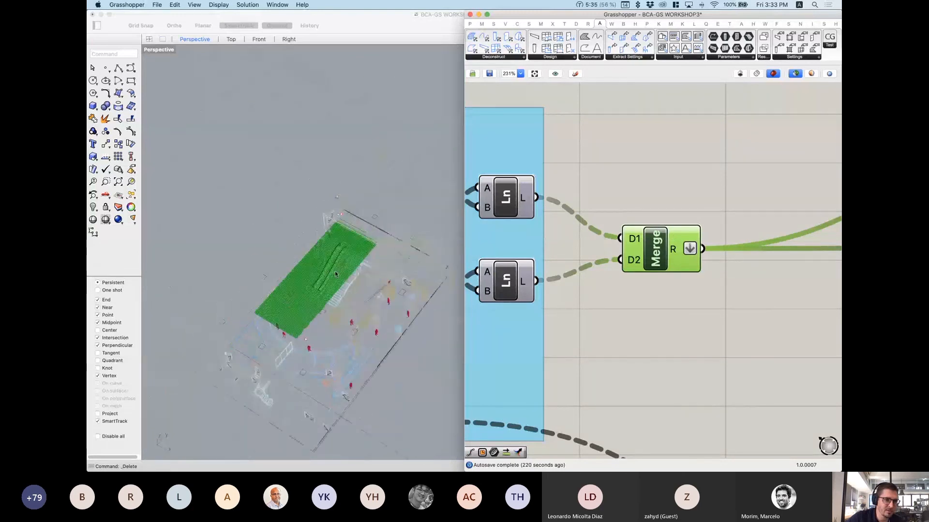
{"action": "scroll", "coordinate": [336, 276], "scroll_direction": "up", "scroll_amount": 7}
{"action": "scroll", "coordinate": [706, 260], "scroll_direction": "down", "scroll_amount": 6}
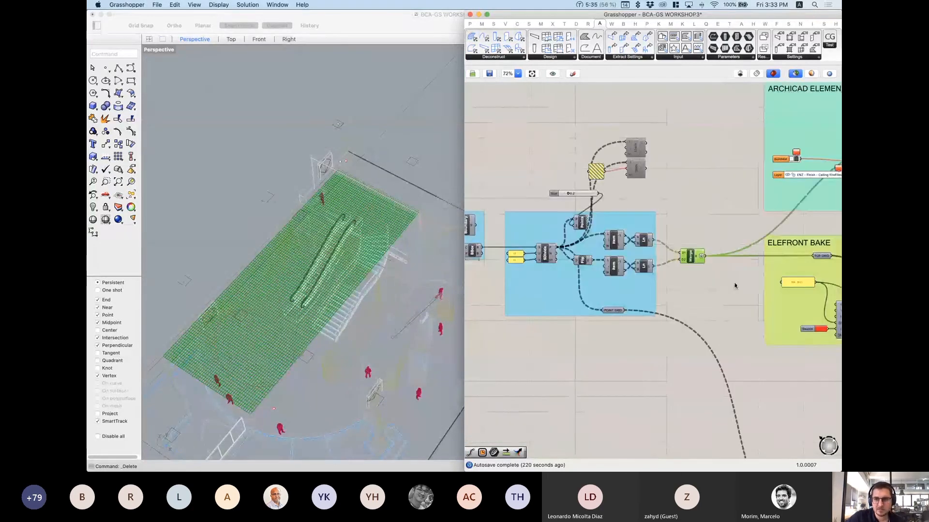
Step: Centre the ARCHICAD ELEMENTS and ELEFRONT BAKE groups on the canvas
{"action": "right_click_drag", "start_coordinate": [735, 285], "coordinate": [533, 367]}
{"action": "scroll", "coordinate": [654, 274], "scroll_direction": "up", "scroll_amount": 2}
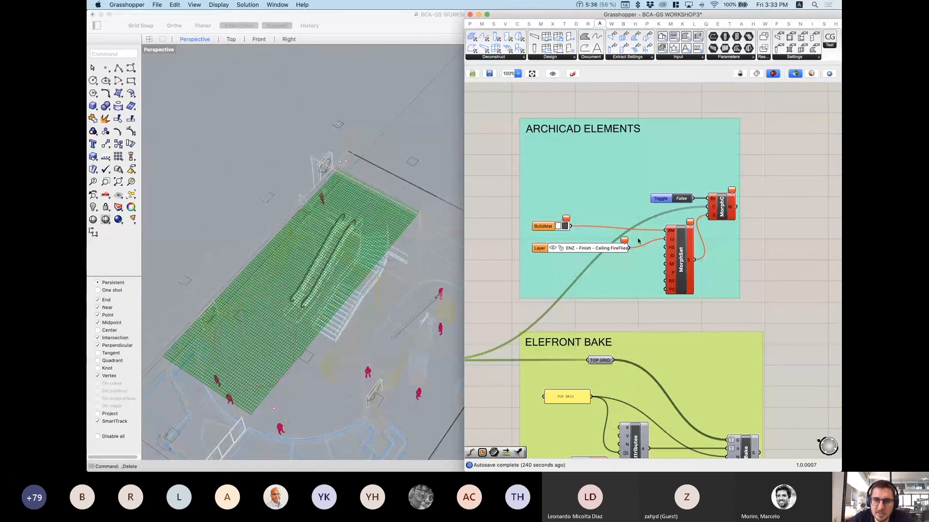
{"action": "right_click_drag", "start_coordinate": [633, 247], "coordinate": [639, 265]}
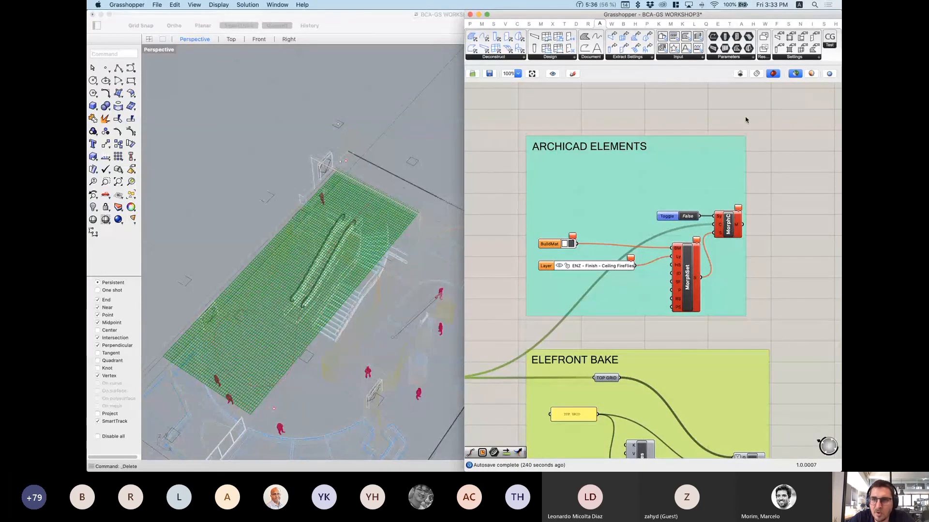
Step: Browse the ARCHICAD Design component list, inspect MorphC and MorphSet, then open the Settings list
{"action": "left_click", "coordinate": [552, 57]}
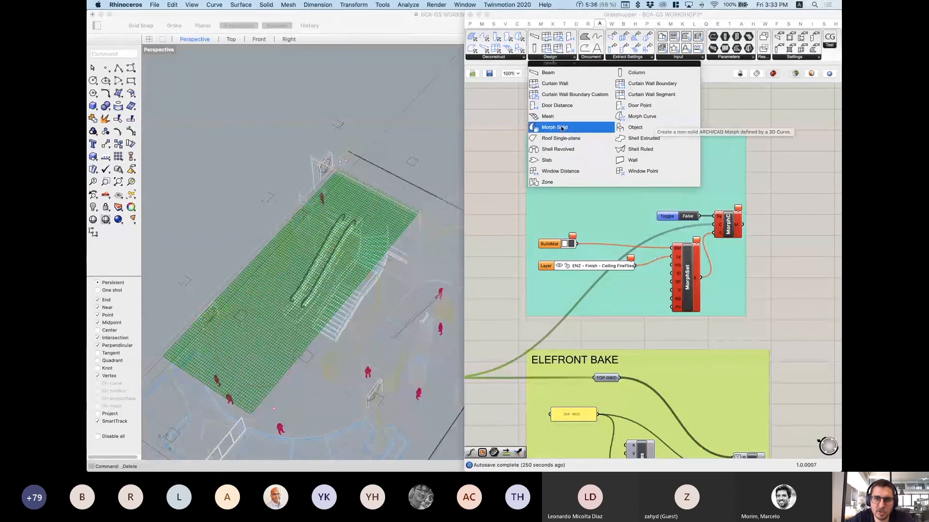
{"action": "left_click", "coordinate": [784, 178]}
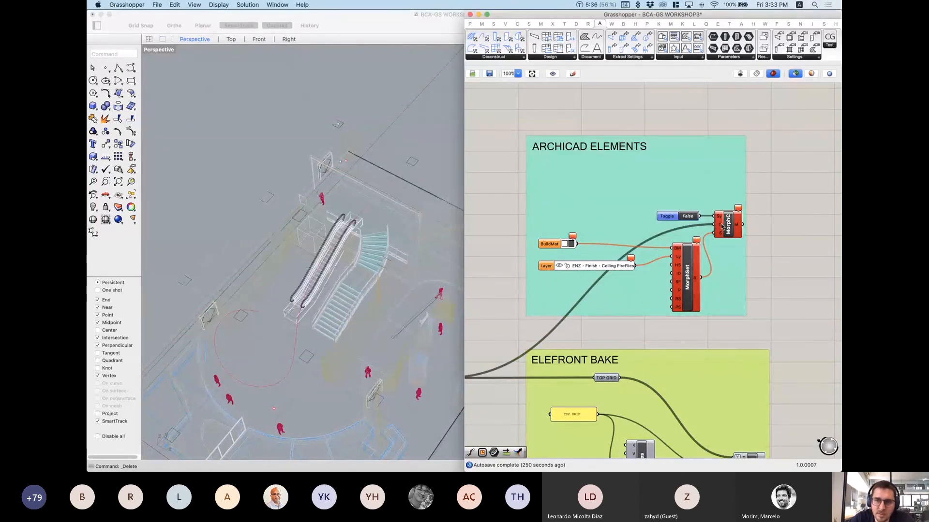
{"action": "mouse_move", "coordinate": [721, 226]}
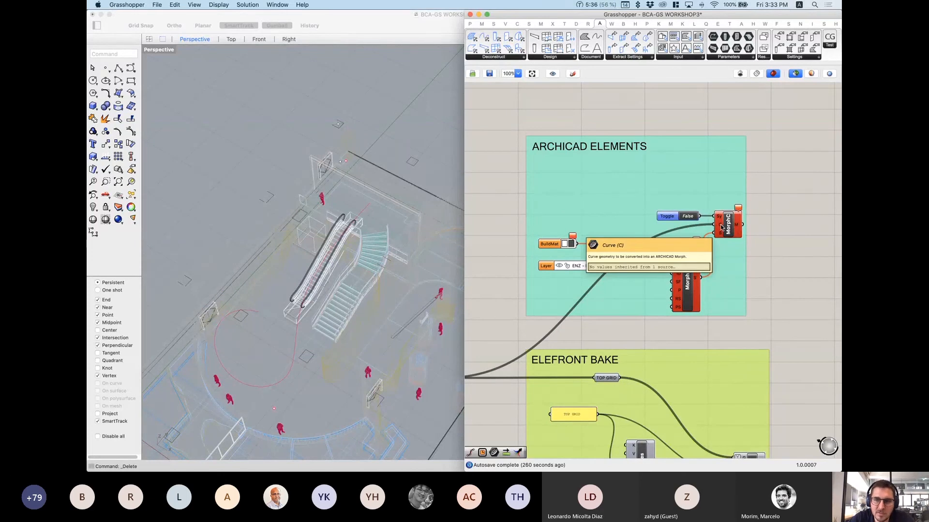
{"action": "mouse_move", "coordinate": [690, 283]}
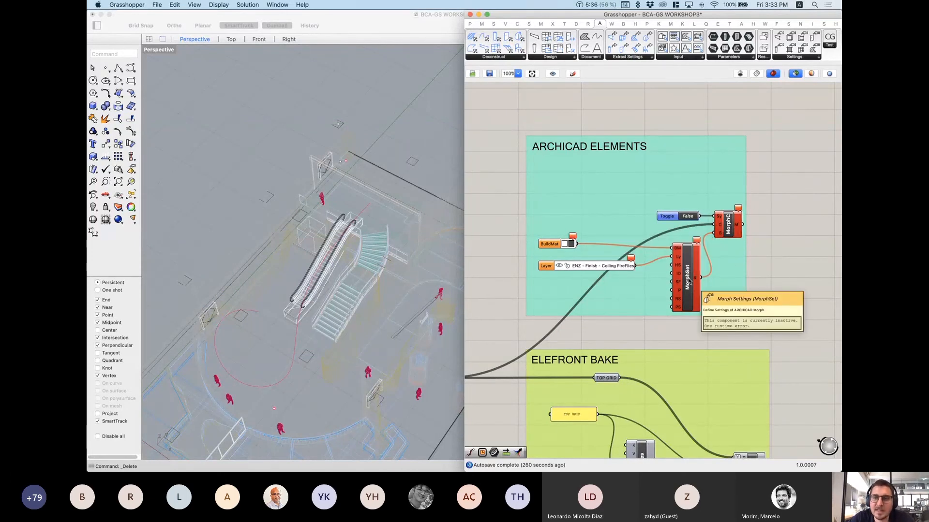
{"action": "left_click", "coordinate": [796, 57]}
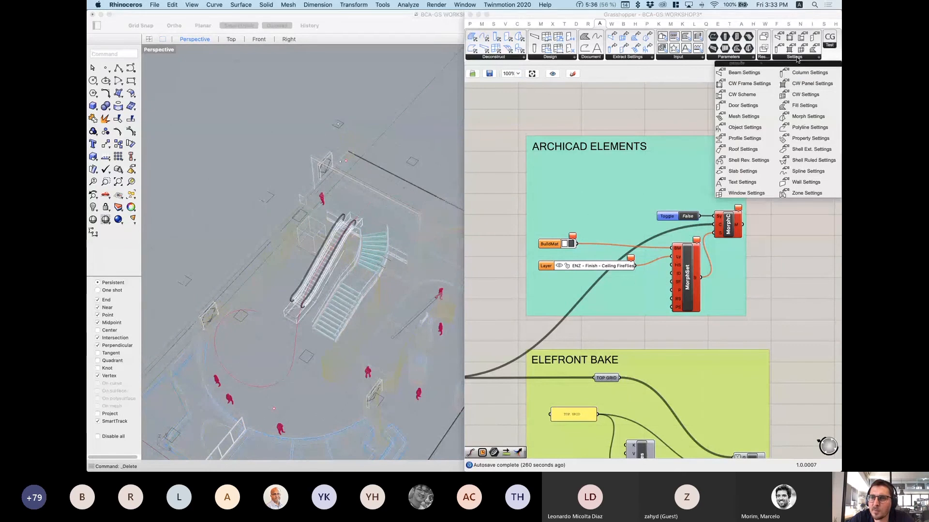
Step: Place and delete an unwanted ARCHICAD settings component, then nudge the Layer component up
{"action": "left_click", "coordinate": [808, 117]}
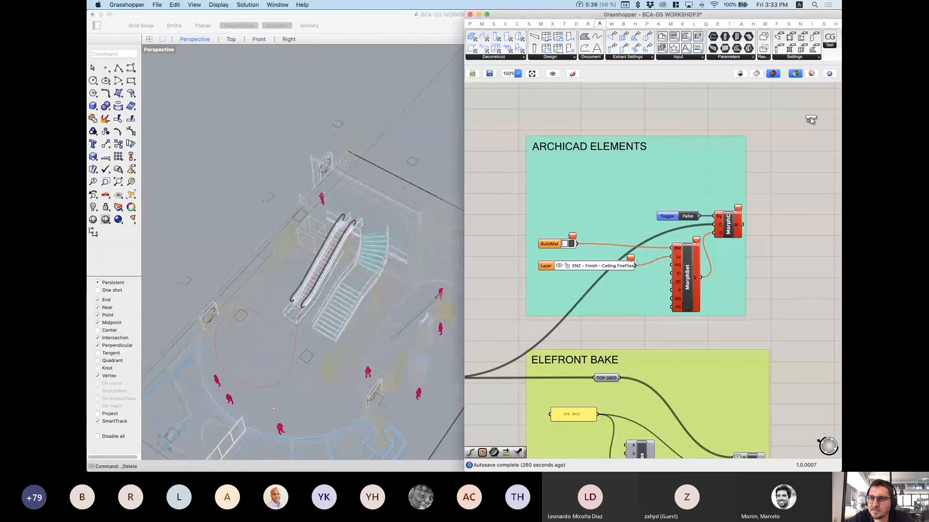
{"action": "left_click", "coordinate": [794, 152]}
{"action": "left_click", "coordinate": [794, 134]}
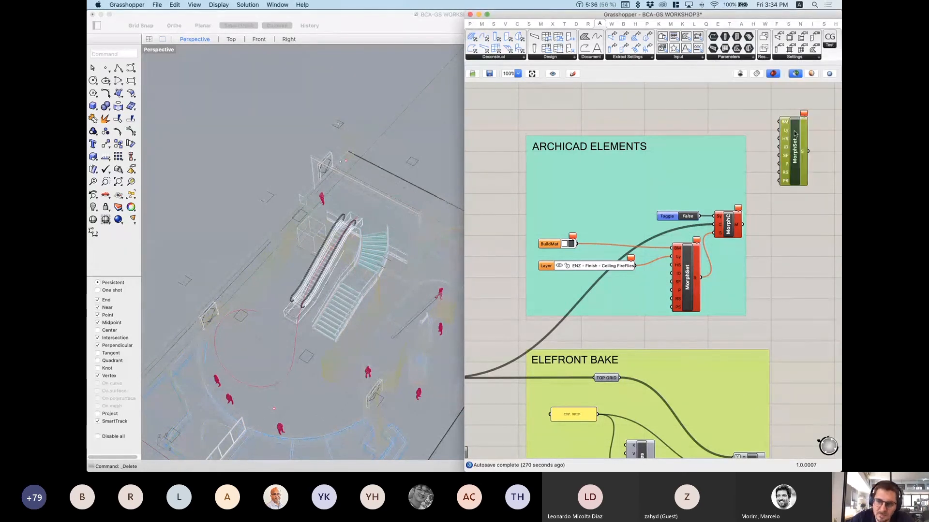
{"action": "key", "text": "Delete"}
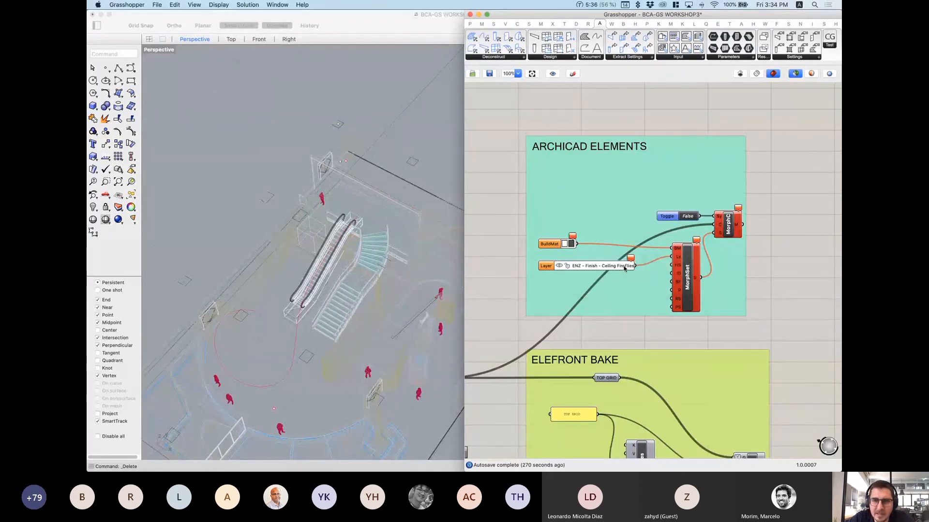
{"action": "left_click_drag", "start_coordinate": [549, 266], "coordinate": [547, 262]}
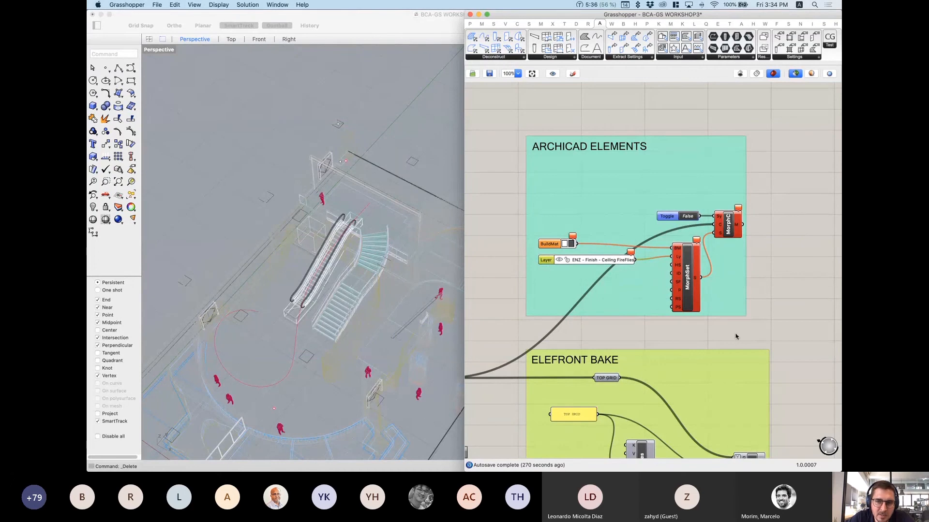
{"action": "left_click", "coordinate": [780, 319]}
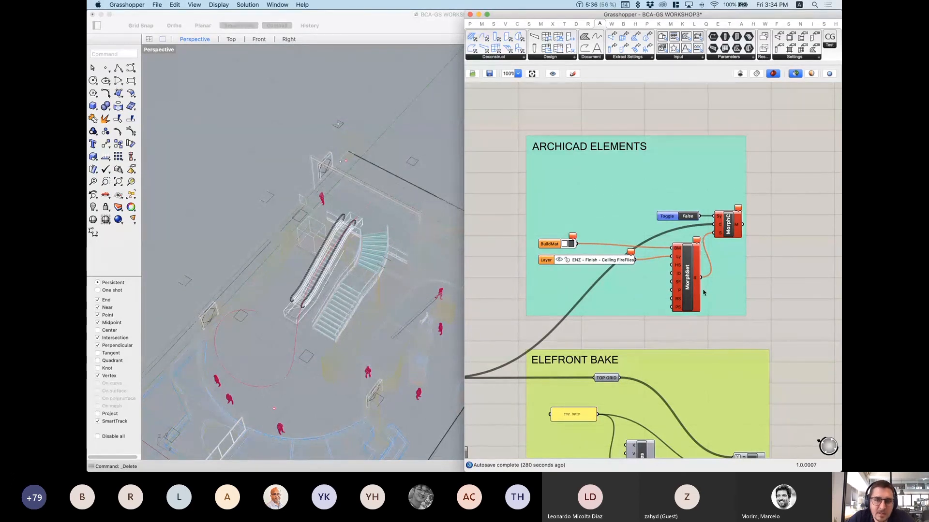
Step: Add a Favorite component via 'fav' below the ARCHICAD group and move the Toggle above MorphC
{"action": "double_click", "coordinate": [787, 287]}
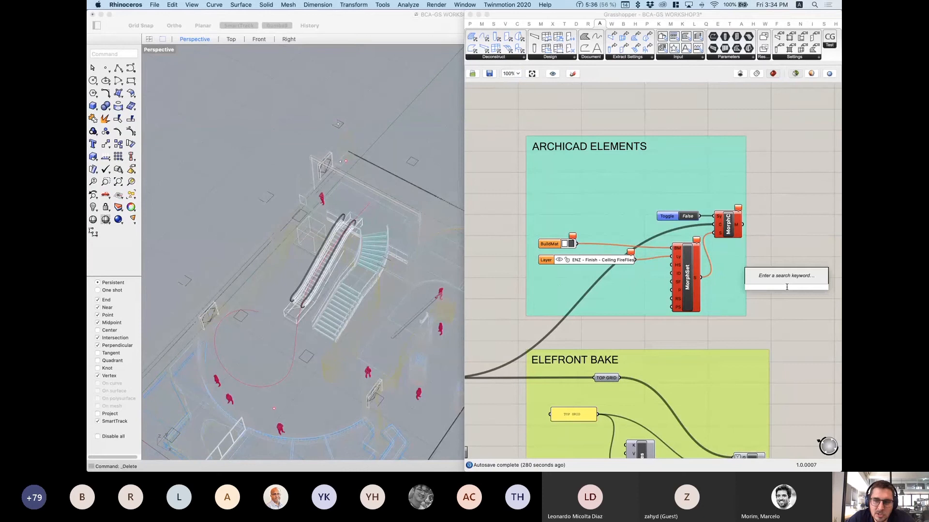
{"action": "type", "text": "fav"}
{"action": "key", "text": "Return"}
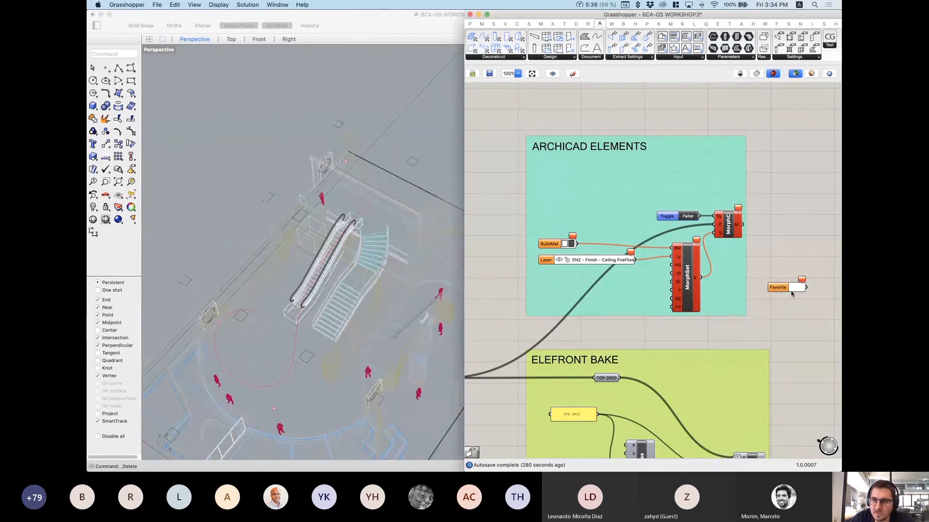
{"action": "left_click_drag", "start_coordinate": [798, 288], "coordinate": [634, 329]}
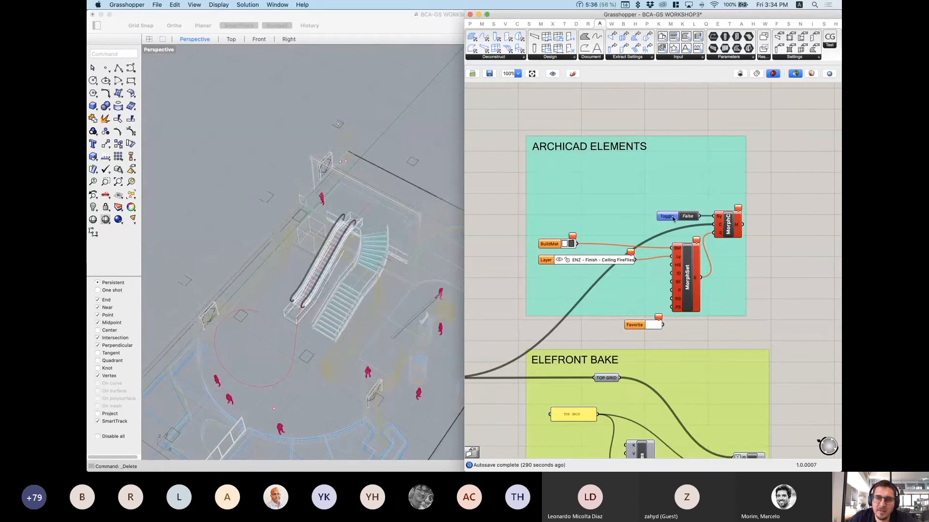
{"action": "mouse_move", "coordinate": [674, 217]}
{"action": "left_mouse_down"}
{"action": "mouse_move", "coordinate": [678, 182]}
{"action": "mouse_move", "coordinate": [671, 205]}
{"action": "left_mouse_up"}
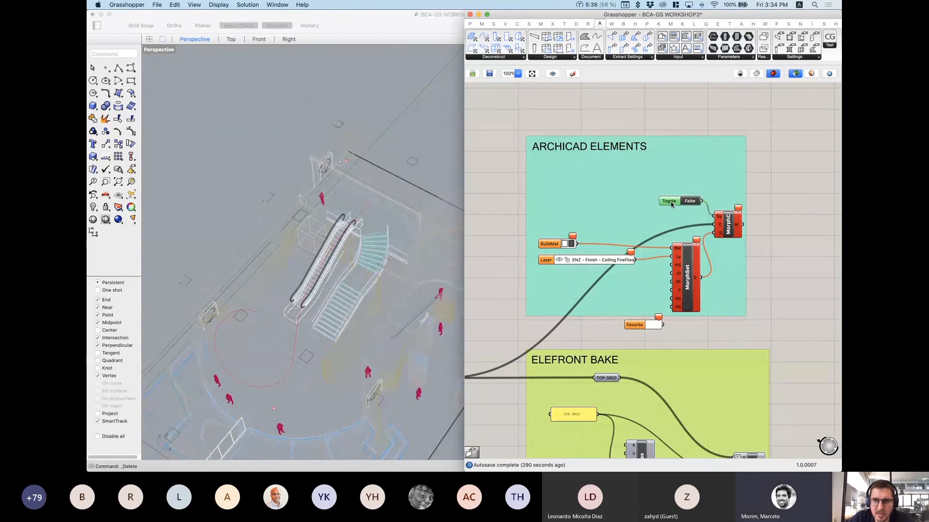
Step: Insert a Boolean Toggle via 'tog' search and place it above the existing Toggle
{"action": "double_click", "coordinate": [688, 116]}
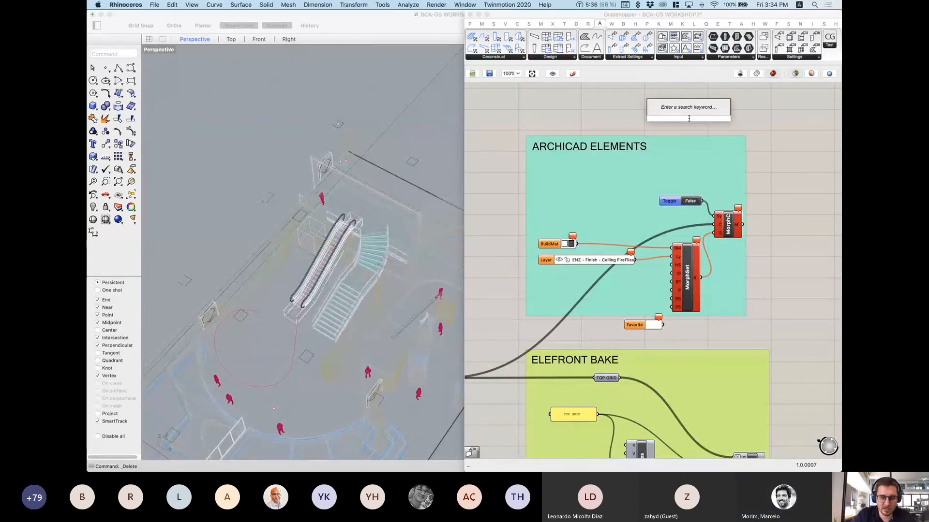
{"action": "type", "text": "to"}
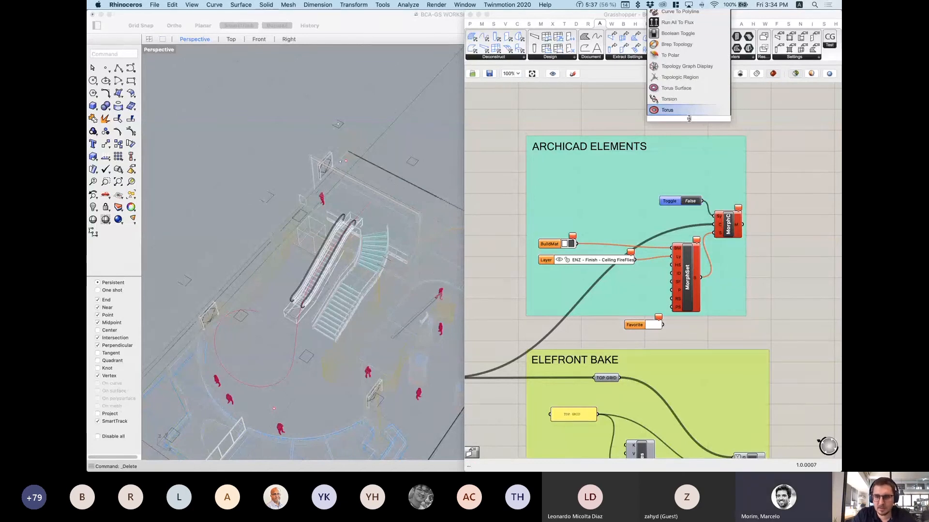
{"action": "type", "text": "g"}
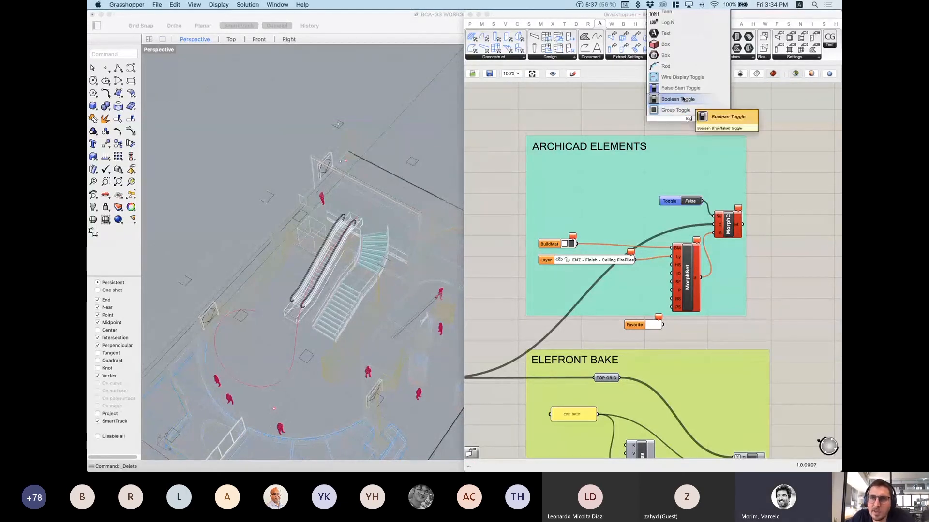
{"action": "left_click", "coordinate": [678, 99]}
{"action": "left_click_drag", "start_coordinate": [676, 136], "coordinate": [676, 186]}
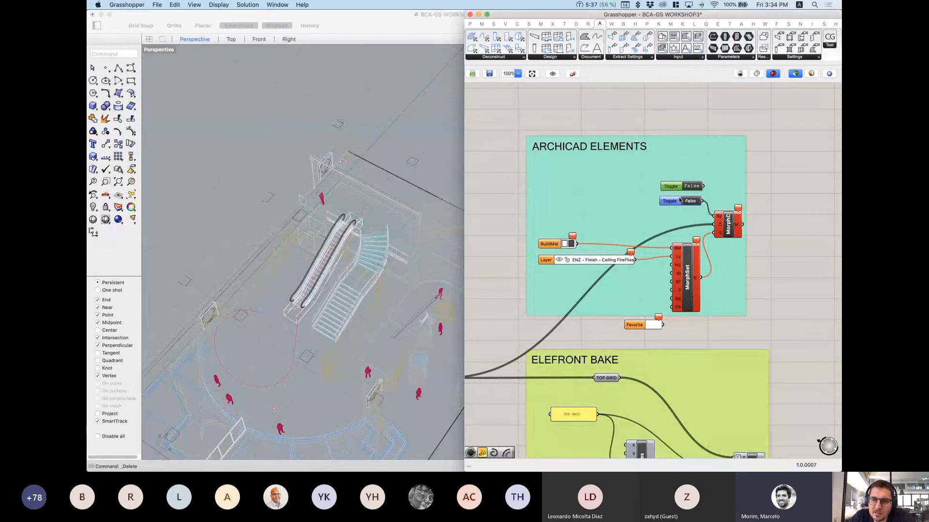
{"action": "scroll", "coordinate": [673, 196], "scroll_direction": "up", "scroll_amount": 4}
Step: Centre both toggles, switch the new Toggle to True and back to False, and nudge the MorphC Toggle right
{"action": "left_click", "coordinate": [667, 207]}
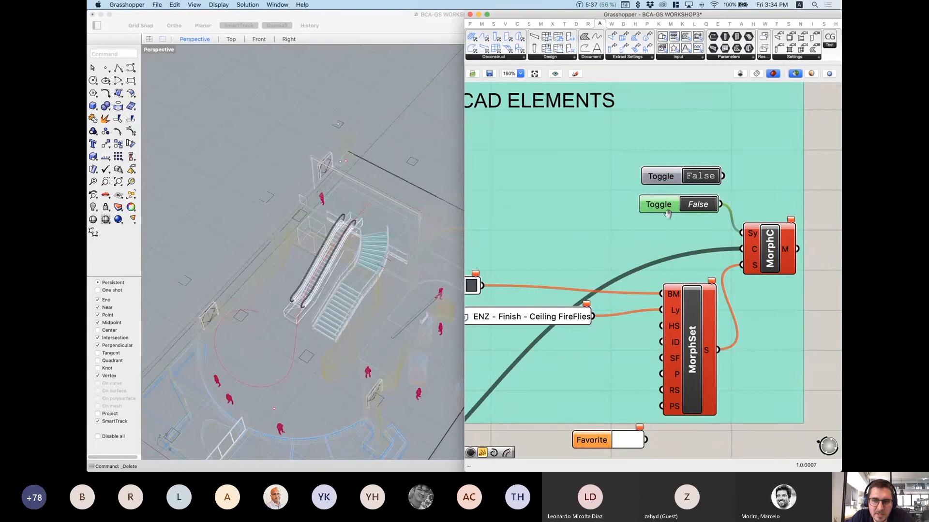
{"action": "right_click_drag", "start_coordinate": [700, 204], "coordinate": [654, 221]}
{"action": "left_click", "coordinate": [780, 207]}
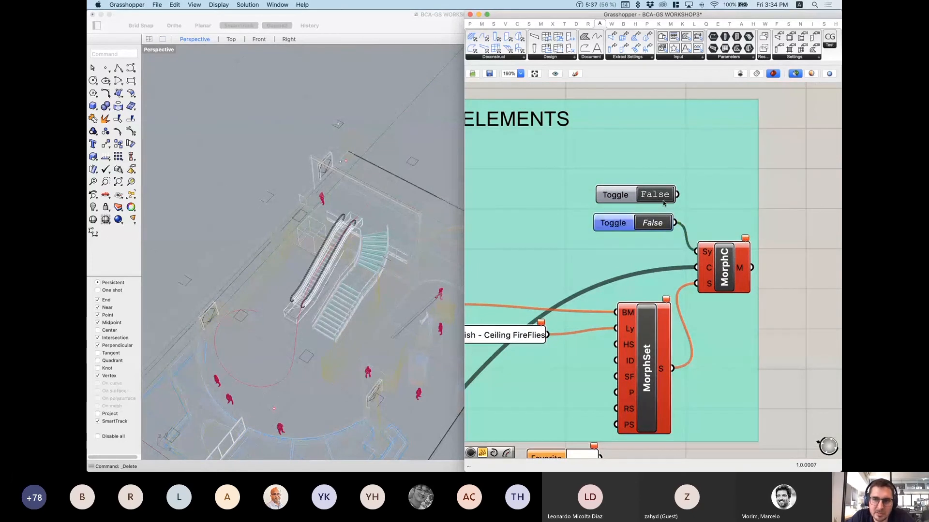
{"action": "double_click", "coordinate": [663, 196]}
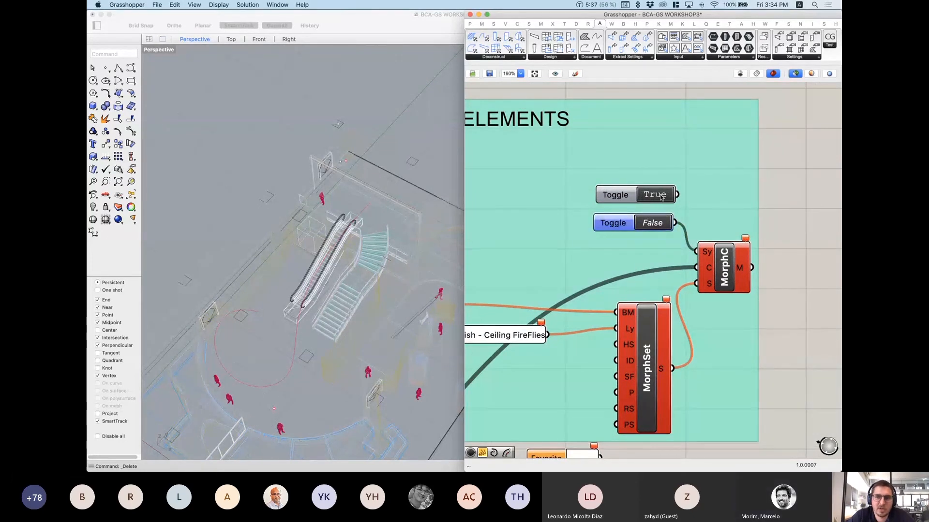
{"action": "double_click", "coordinate": [663, 195]}
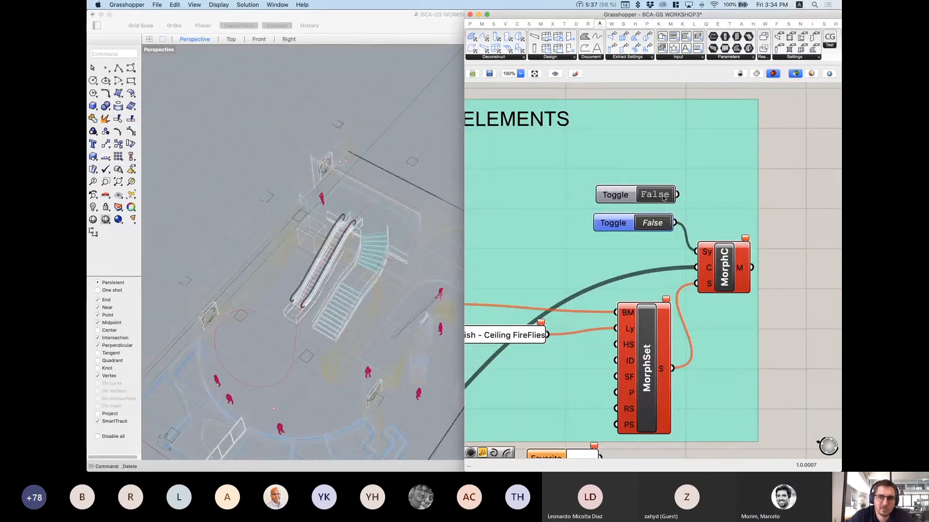
{"action": "scroll", "coordinate": [799, 216], "scroll_direction": "down", "scroll_amount": 5}
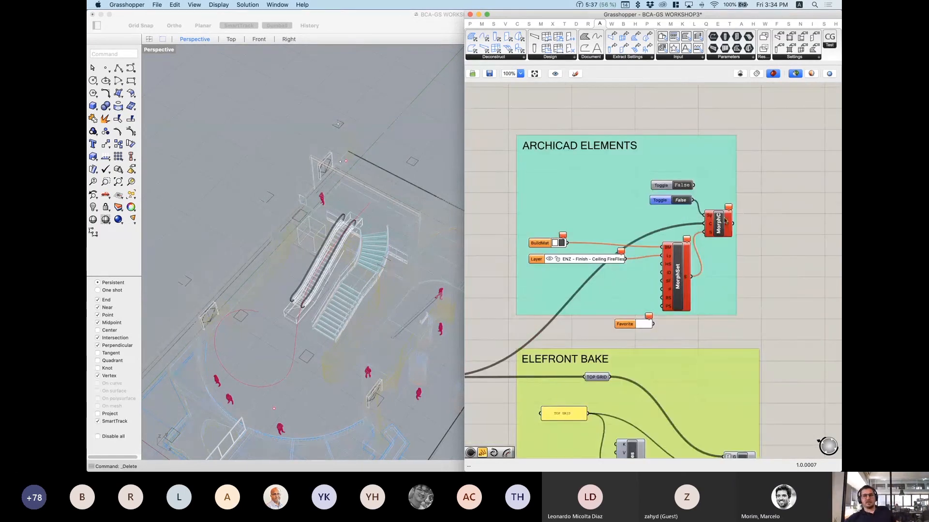
{"action": "scroll", "coordinate": [669, 176], "scroll_direction": "down", "scroll_amount": 1}
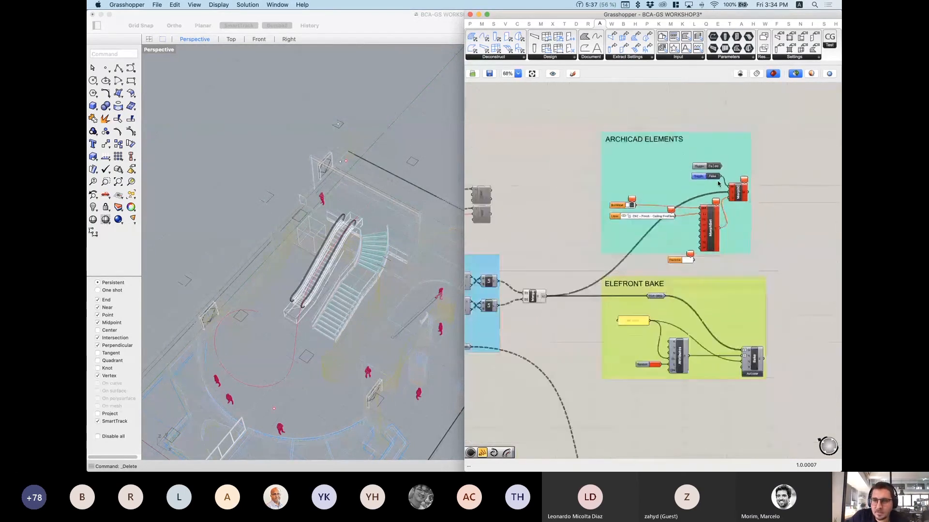
{"action": "scroll", "coordinate": [675, 177], "scroll_direction": "up", "scroll_amount": 4}
{"action": "left_click_drag", "start_coordinate": [679, 179], "coordinate": [682, 182]}
{"action": "scroll", "coordinate": [683, 182], "scroll_direction": "down", "scroll_amount": 5}
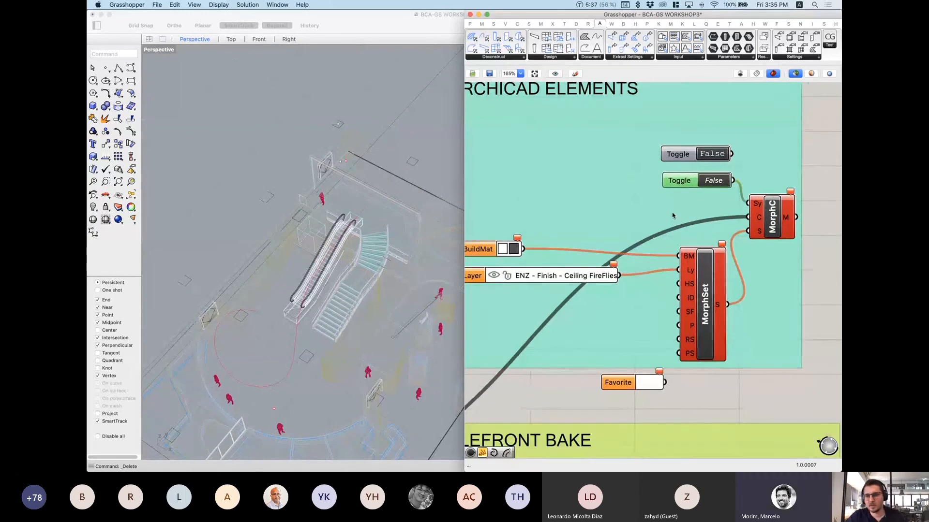
{"action": "right_click_drag", "start_coordinate": [672, 212], "coordinate": [699, 191]}
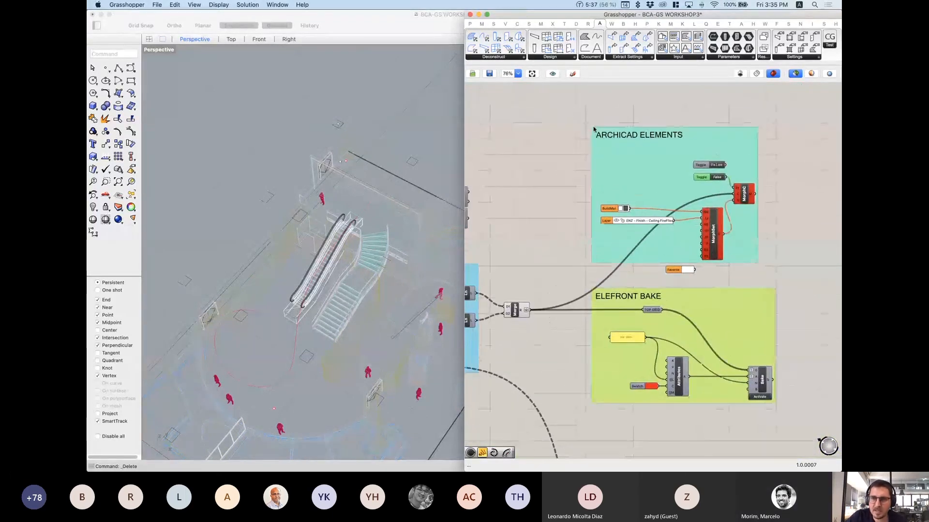
{"action": "left_click_drag", "start_coordinate": [567, 104], "coordinate": [769, 289]}
{"action": "scroll", "coordinate": [668, 198], "scroll_direction": "down", "scroll_amount": 5}
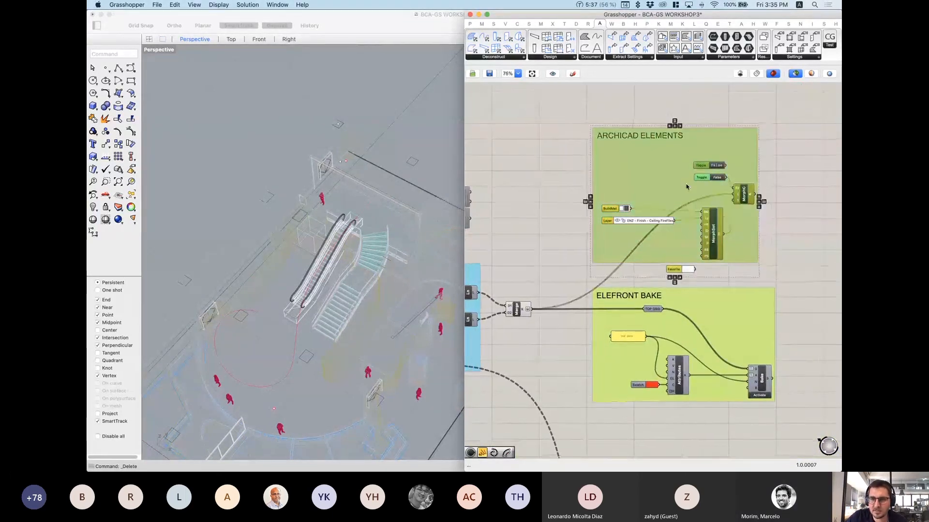
{"action": "scroll", "coordinate": [538, 201], "scroll_direction": "down", "scroll_amount": 5}
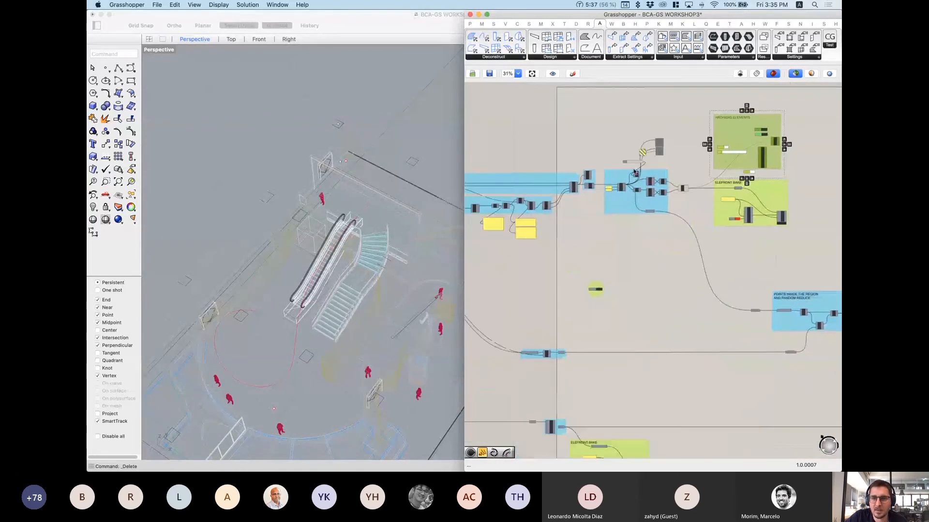
{"action": "right_click_drag", "start_coordinate": [569, 278], "coordinate": [663, 299]}
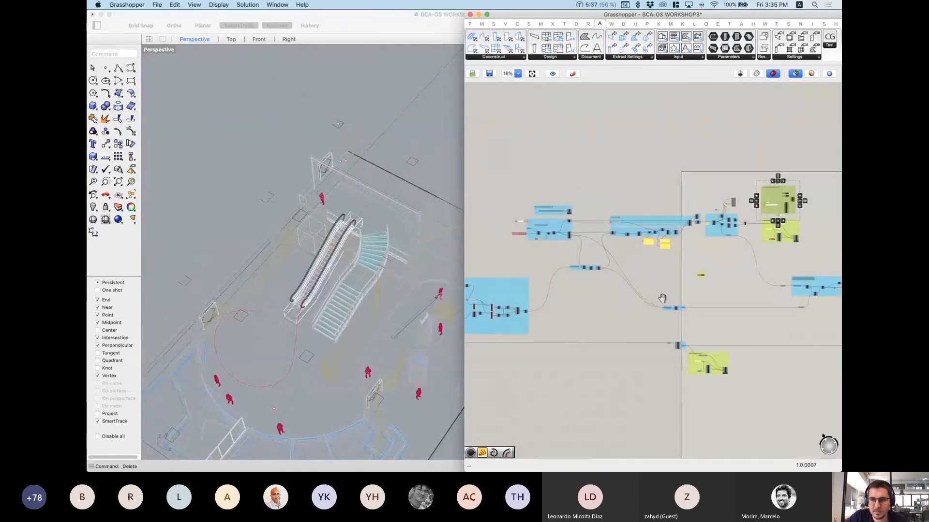
{"action": "right_click_drag", "start_coordinate": [734, 283], "coordinate": [534, 233]}
{"action": "scroll", "coordinate": [551, 214], "scroll_direction": "down", "scroll_amount": 2}
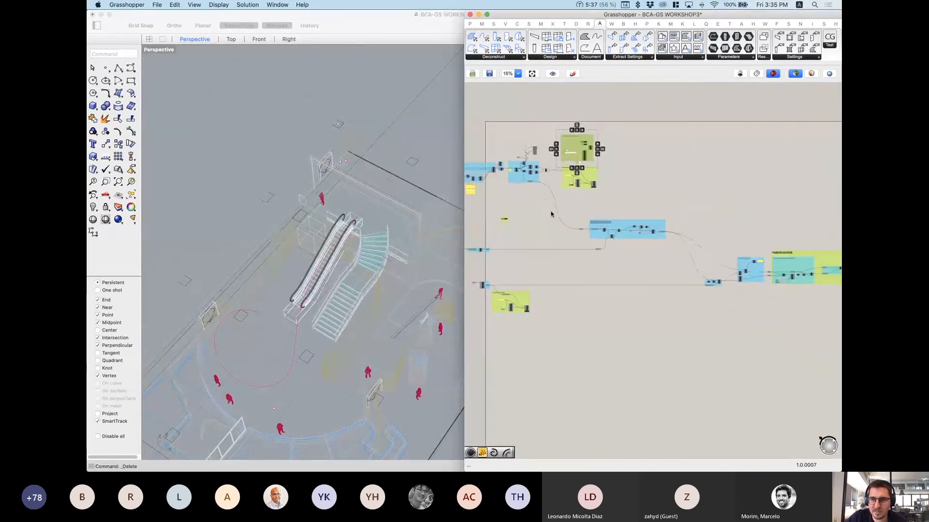
{"action": "right_click_drag", "start_coordinate": [706, 252], "coordinate": [840, 257]}
{"action": "scroll", "coordinate": [685, 174], "scroll_direction": "up", "scroll_amount": 1}
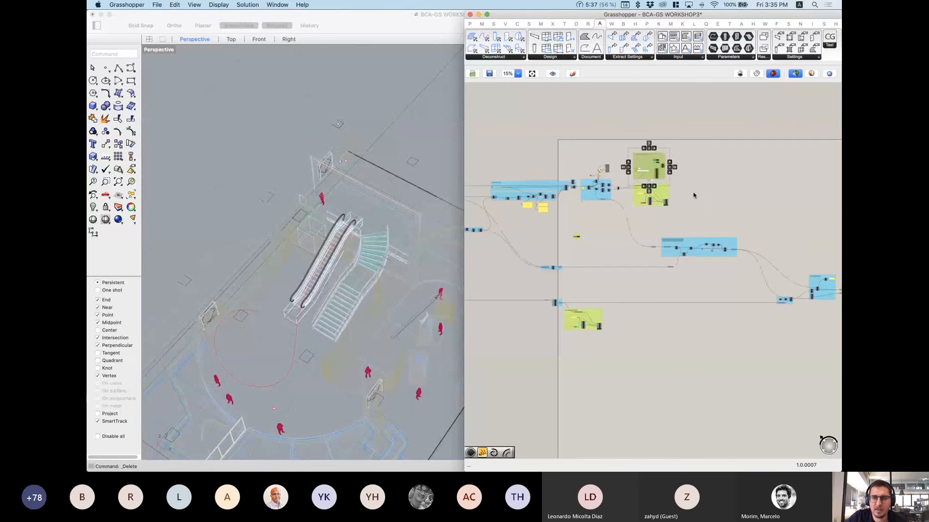
{"action": "left_click", "coordinate": [697, 207]}
{"action": "scroll", "coordinate": [640, 160], "scroll_direction": "up", "scroll_amount": 4}
{"action": "scroll", "coordinate": [645, 177], "scroll_direction": "up", "scroll_amount": 5}
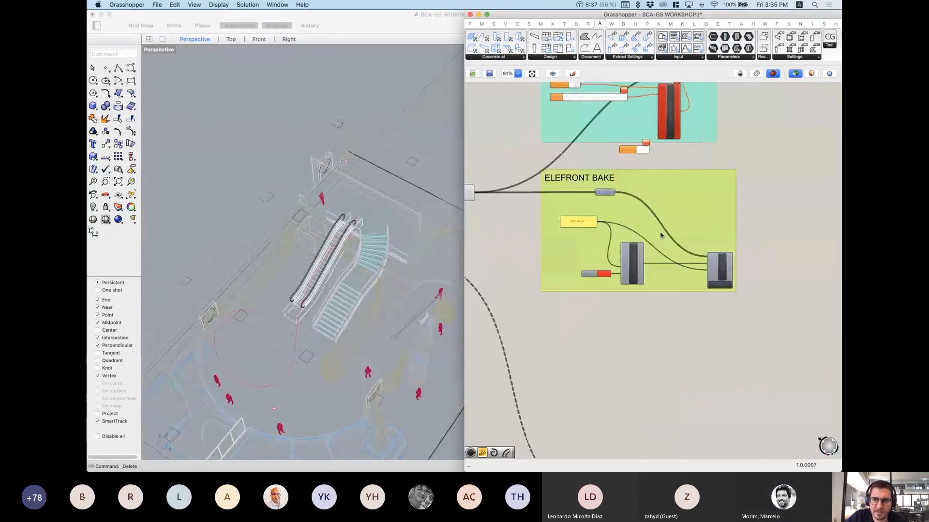
{"action": "left_click_drag", "start_coordinate": [522, 157], "coordinate": [769, 316]}
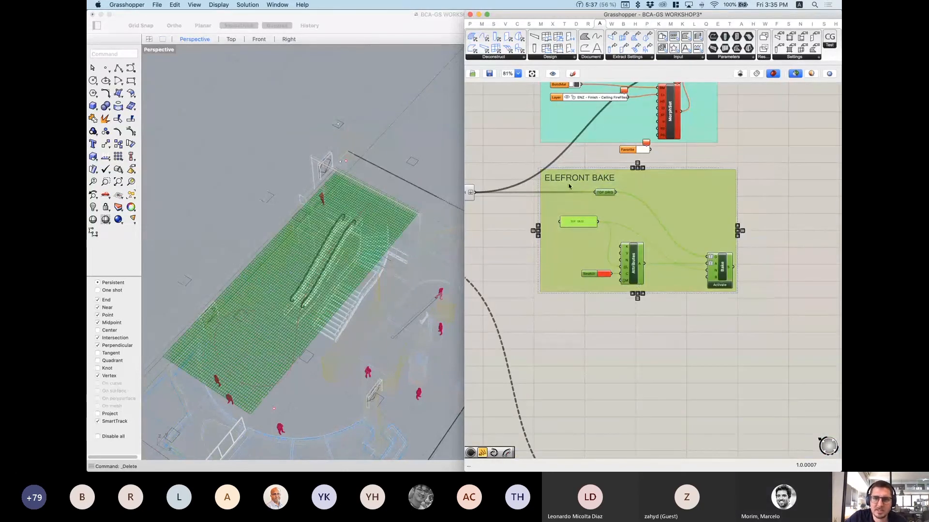
{"action": "left_click", "coordinate": [661, 329]}
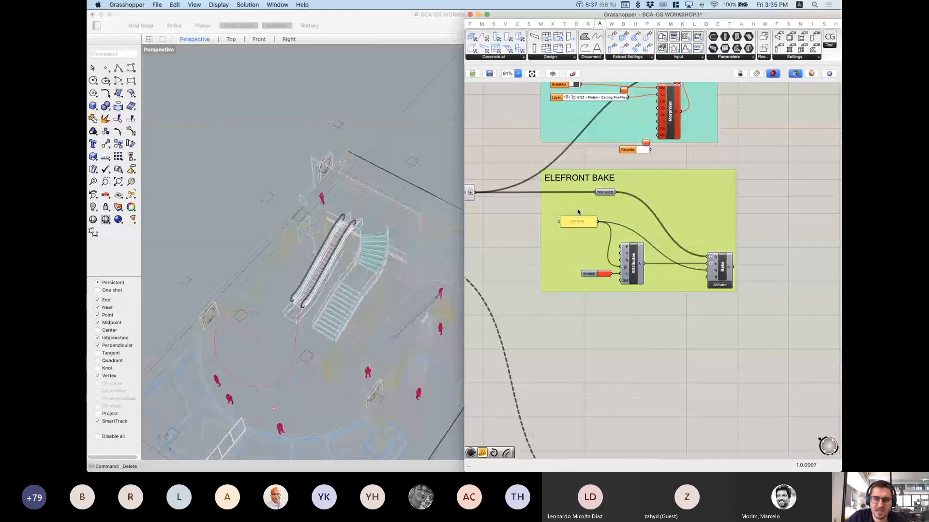
{"action": "scroll", "coordinate": [678, 213], "scroll_direction": "up", "scroll_amount": 3}
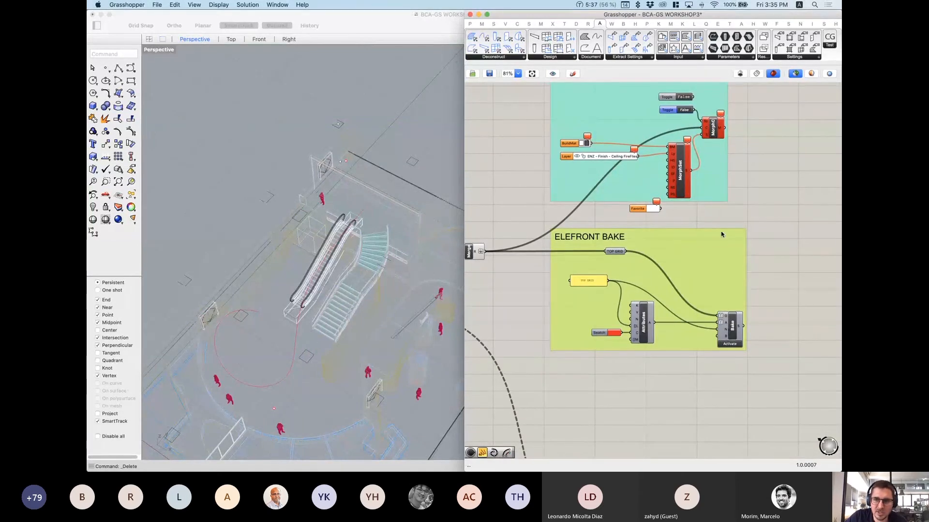
{"action": "left_click", "coordinate": [733, 330]}
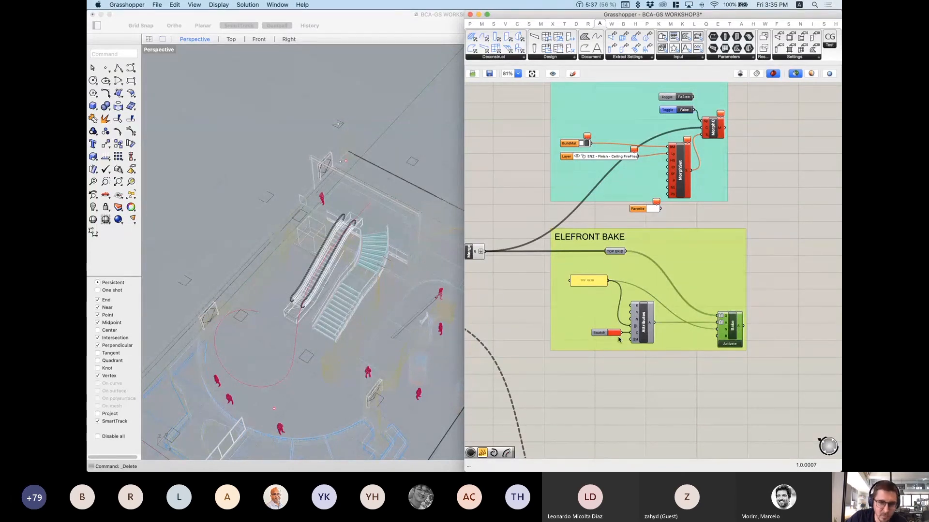
{"action": "scroll", "coordinate": [624, 319], "scroll_direction": "up", "scroll_amount": 3}
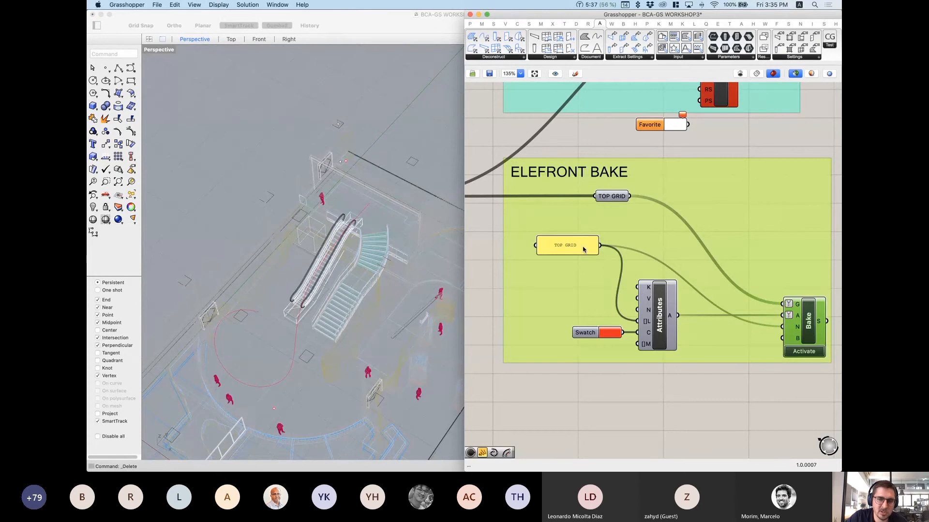
{"action": "left_click_drag", "start_coordinate": [583, 249], "coordinate": [580, 253]}
{"action": "left_click", "coordinate": [574, 334]}
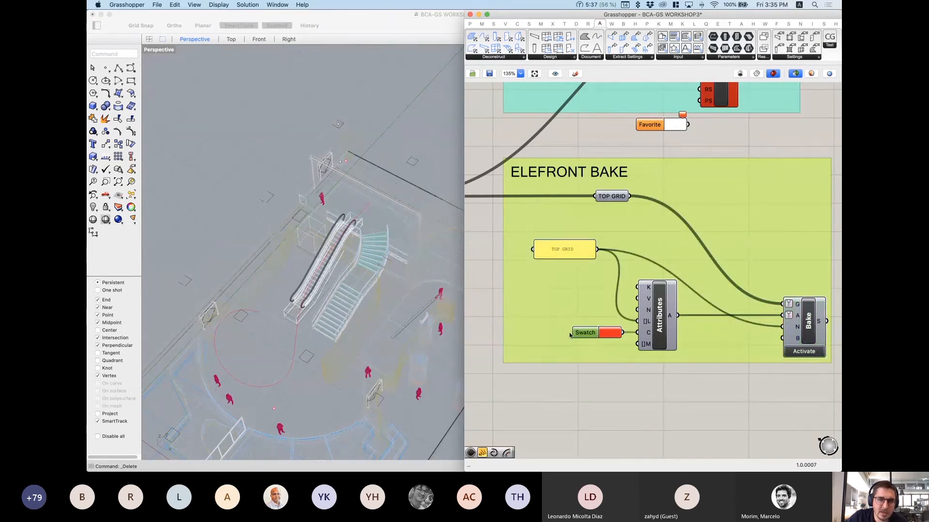
{"action": "left_click_drag", "start_coordinate": [579, 330], "coordinate": [578, 330]}
{"action": "scroll", "coordinate": [718, 311], "scroll_direction": "down", "scroll_amount": 1}
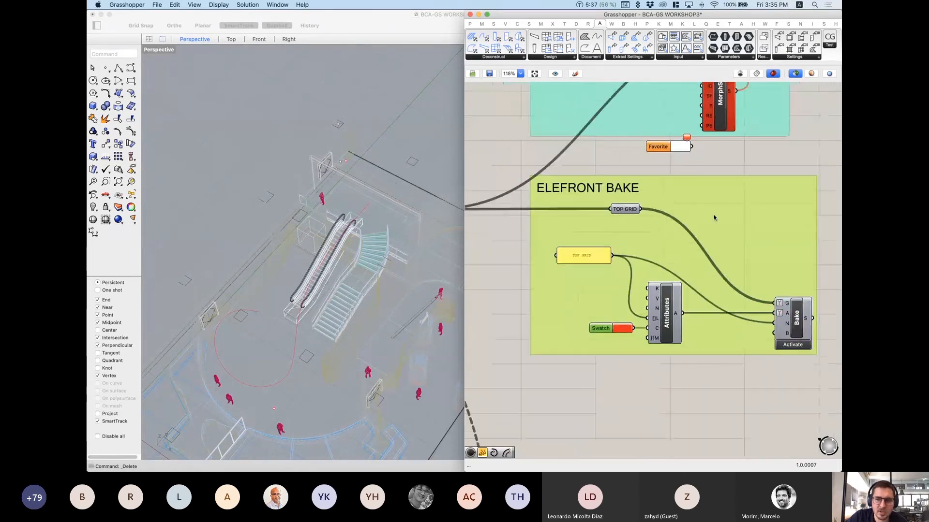
{"action": "right_click_drag", "start_coordinate": [715, 217], "coordinate": [686, 332]}
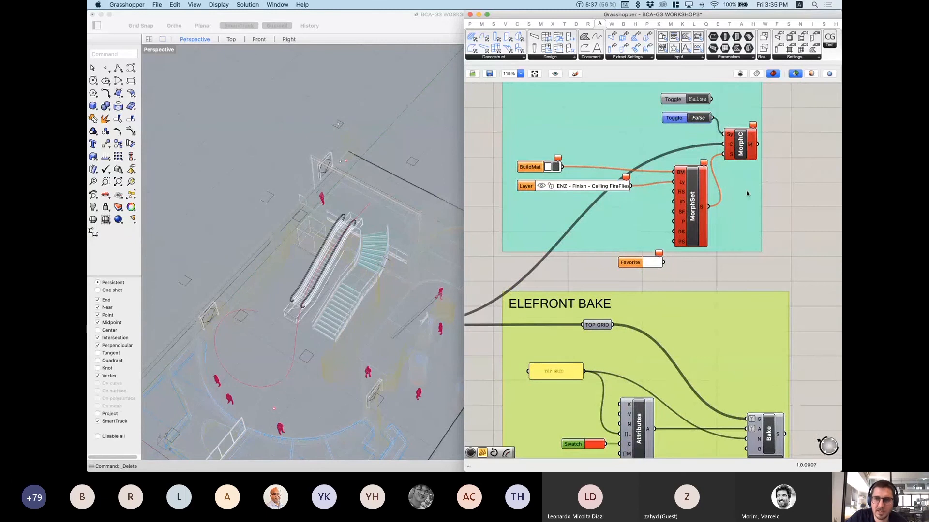
{"action": "scroll", "coordinate": [683, 213], "scroll_direction": "down", "scroll_amount": 1}
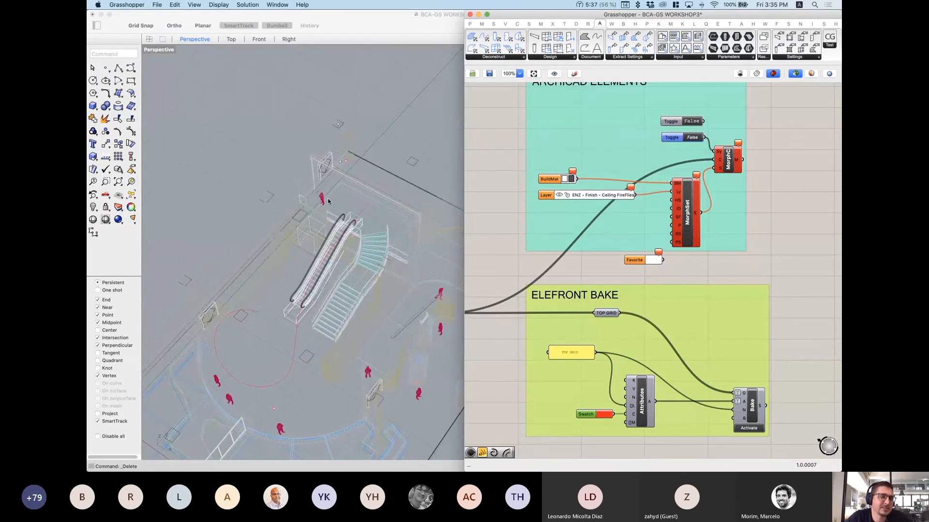
Step: Activate the Elefront Bake to bake the grid lines into the TOP GRID layer
{"action": "scroll", "coordinate": [332, 199], "scroll_direction": "down", "scroll_amount": 5}
{"action": "scroll", "coordinate": [332, 196], "scroll_direction": "up", "scroll_amount": 4}
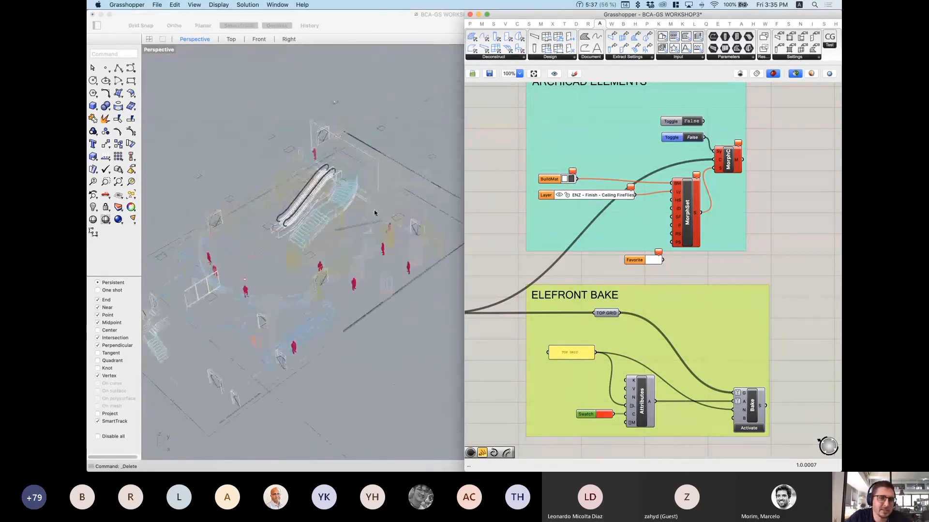
{"action": "scroll", "coordinate": [650, 326], "scroll_direction": "down", "scroll_amount": 3}
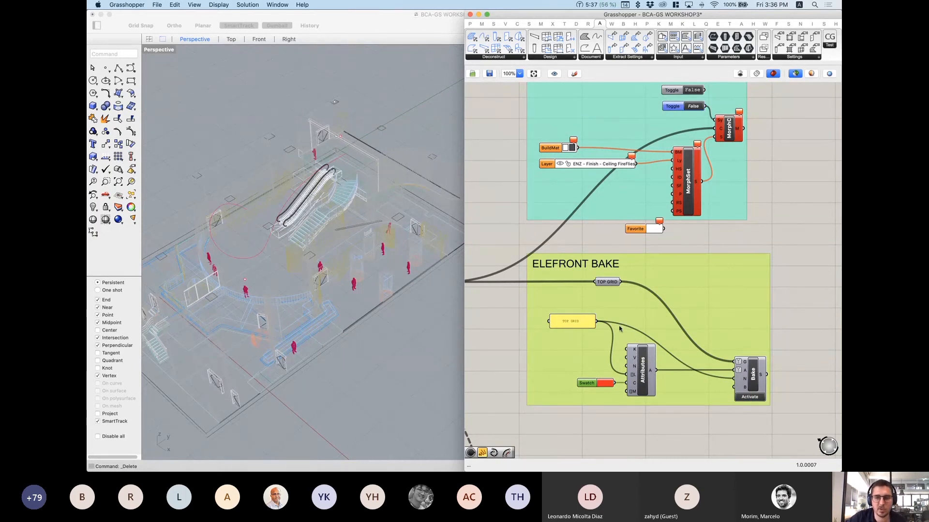
{"action": "scroll", "coordinate": [633, 300], "scroll_direction": "down", "scroll_amount": 3}
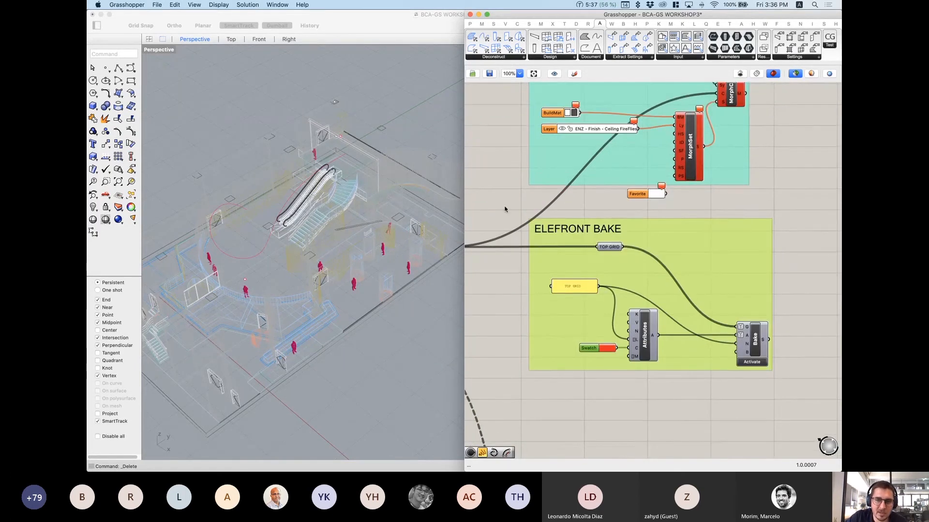
{"action": "scroll", "coordinate": [357, 287], "scroll_direction": "down", "scroll_amount": 3}
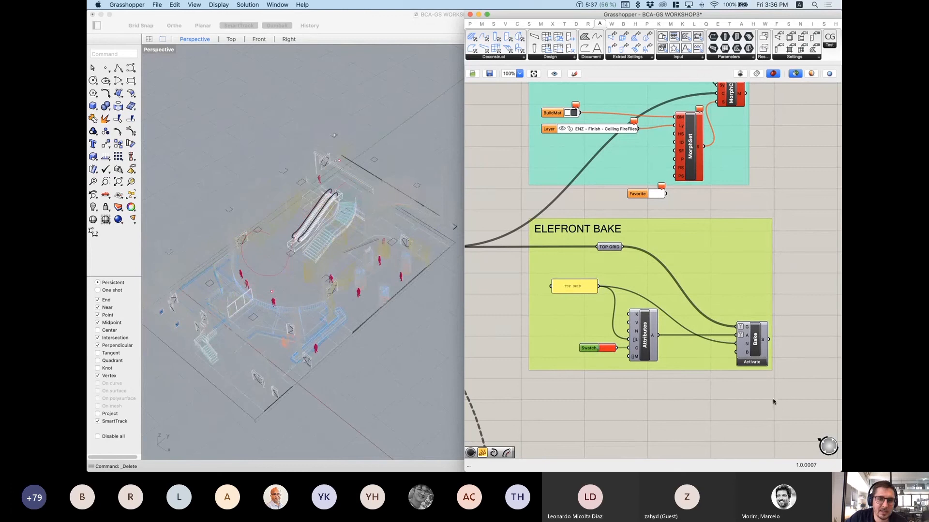
{"action": "right_click_drag", "start_coordinate": [265, 265], "coordinate": [369, 269]}
{"action": "left_click", "coordinate": [747, 362]}
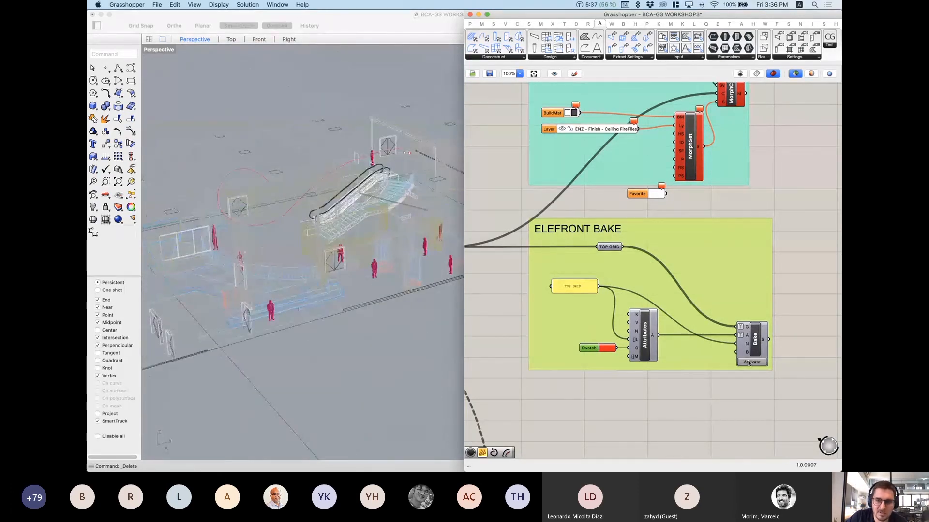
{"action": "right_click_drag", "start_coordinate": [211, 167], "coordinate": [242, 195]}
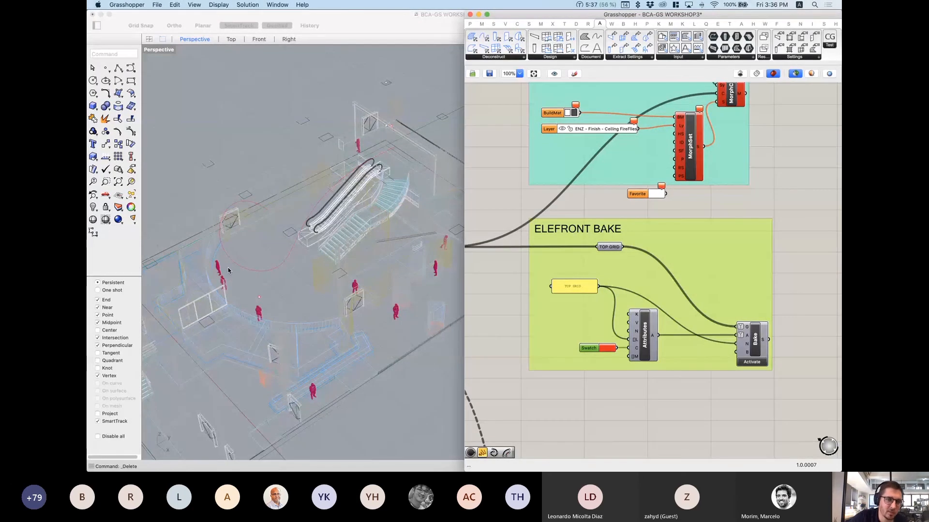
Step: Move the Grasshopper editor aside to reveal Rhino's Layers panel with TOP GRID listed
{"action": "scroll", "coordinate": [228, 268], "scroll_direction": "down", "scroll_amount": 10}
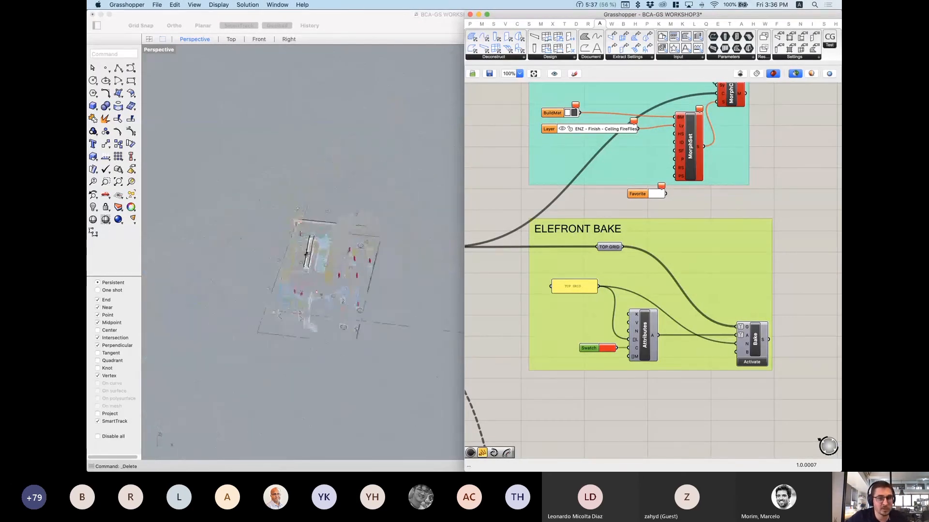
{"action": "right_click_drag", "start_coordinate": [317, 241], "coordinate": [297, 243]}
{"action": "left_click", "coordinate": [423, 331]}
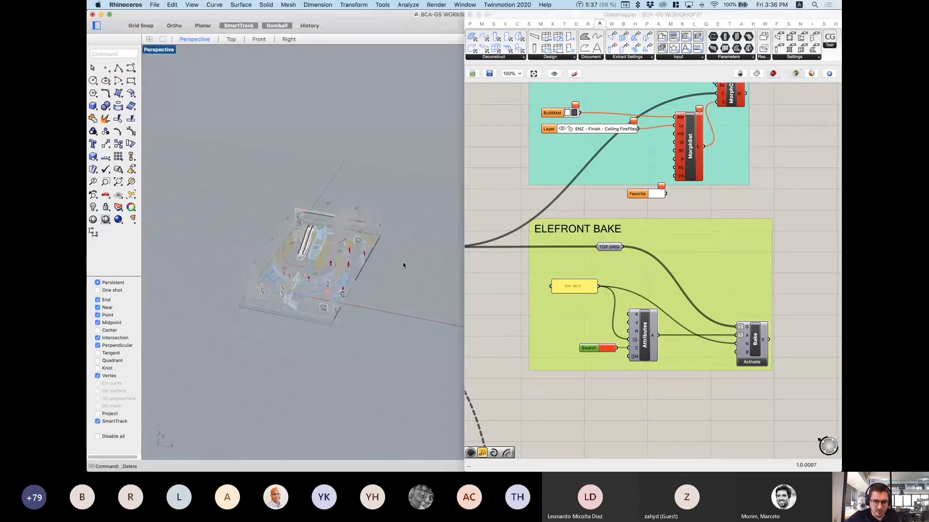
{"action": "scroll", "coordinate": [346, 196], "scroll_direction": "down", "scroll_amount": 5}
{"action": "scroll", "coordinate": [334, 217], "scroll_direction": "up", "scroll_amount": 5}
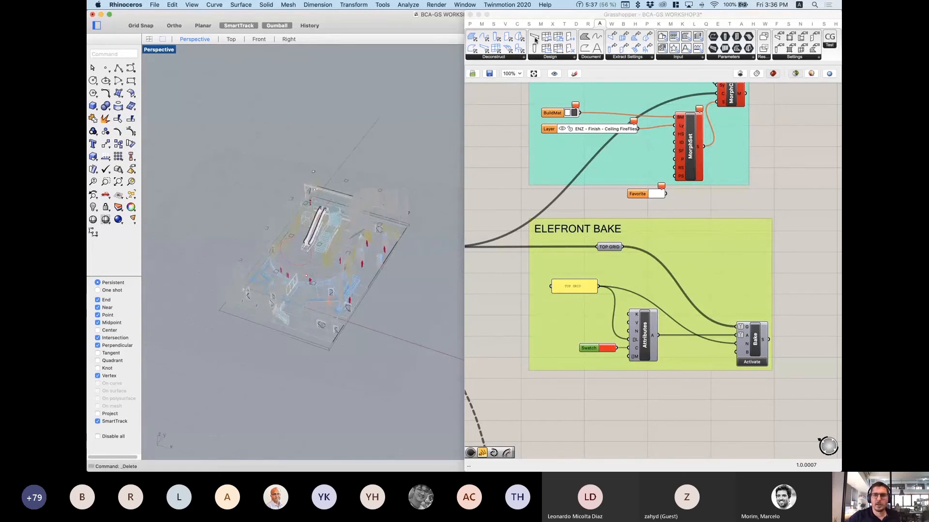
{"action": "left_click_drag", "start_coordinate": [544, 14], "coordinate": [299, 112]}
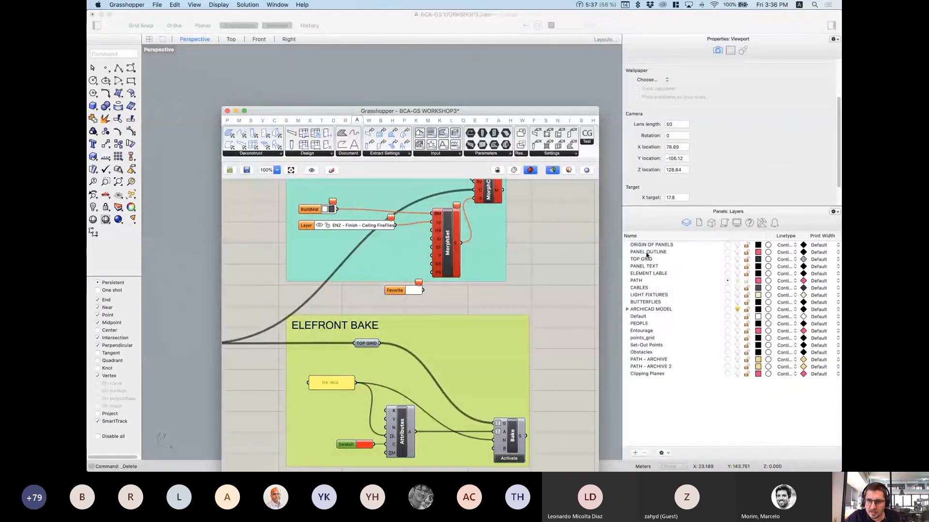
Step: Turn on the TOP GRID layer and inspect the existing baked grid curves
{"action": "left_click", "coordinate": [737, 259]}
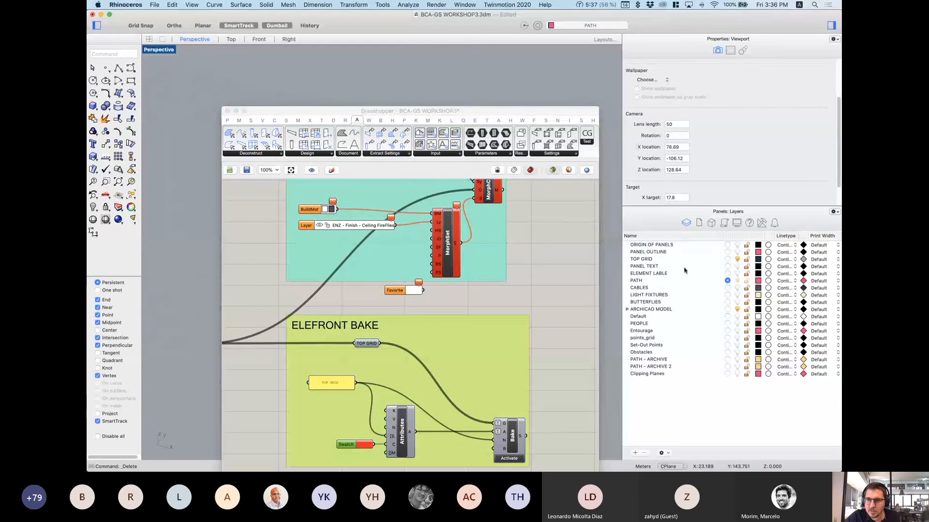
{"action": "left_click_drag", "start_coordinate": [274, 115], "coordinate": [517, 25]}
{"action": "scroll", "coordinate": [307, 281], "scroll_direction": "up", "scroll_amount": 5}
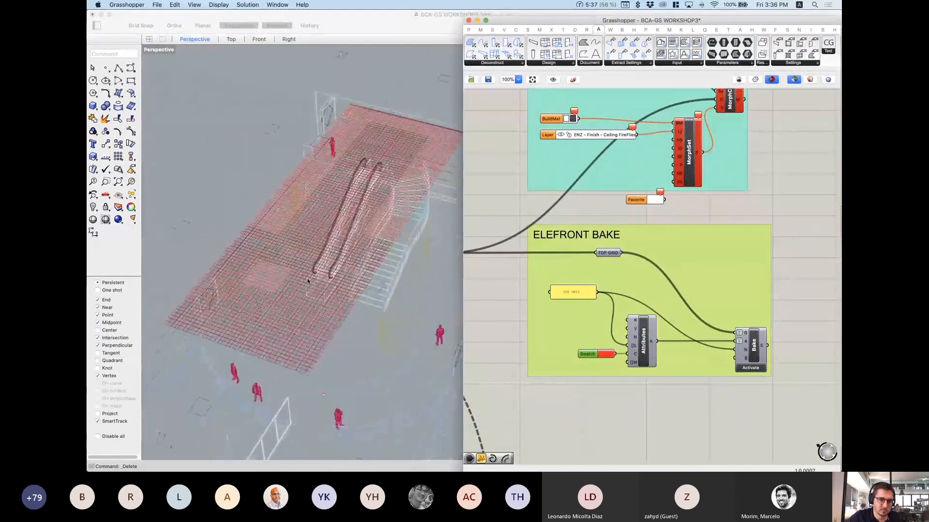
{"action": "scroll", "coordinate": [313, 321], "scroll_direction": "up", "scroll_amount": 5}
{"action": "scroll", "coordinate": [312, 321], "scroll_direction": "down", "scroll_amount": 5}
{"action": "scroll", "coordinate": [307, 442], "scroll_direction": "up", "scroll_amount": 5}
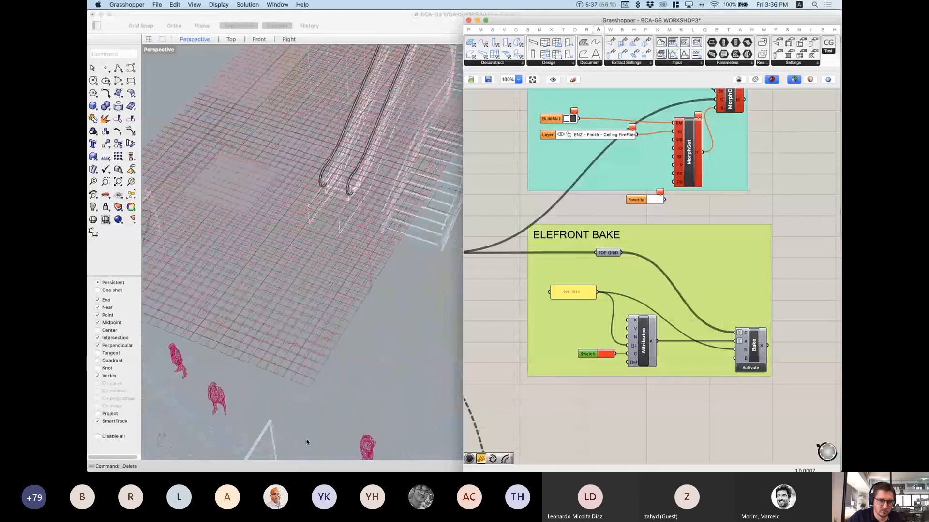
{"action": "left_click", "coordinate": [310, 386]}
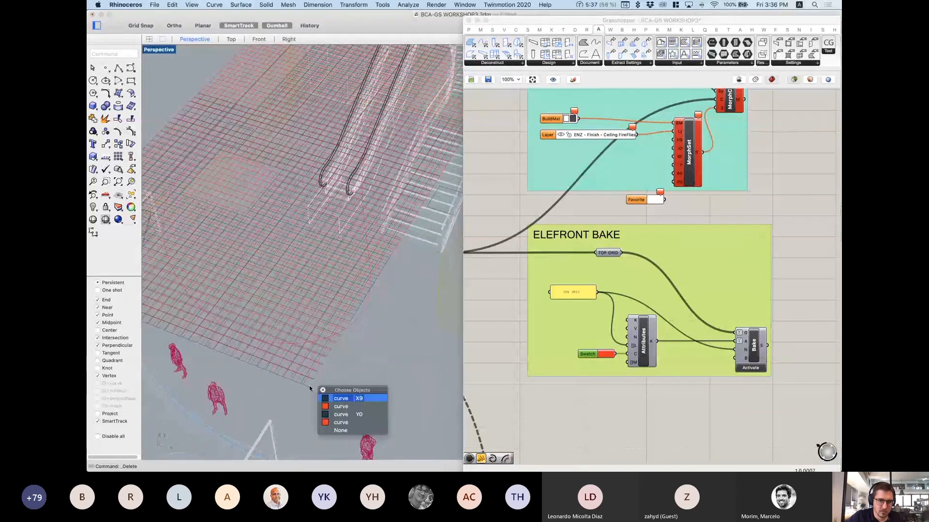
{"action": "left_click", "coordinate": [333, 400]}
{"action": "scroll", "coordinate": [396, 353], "scroll_direction": "down", "scroll_amount": 8}
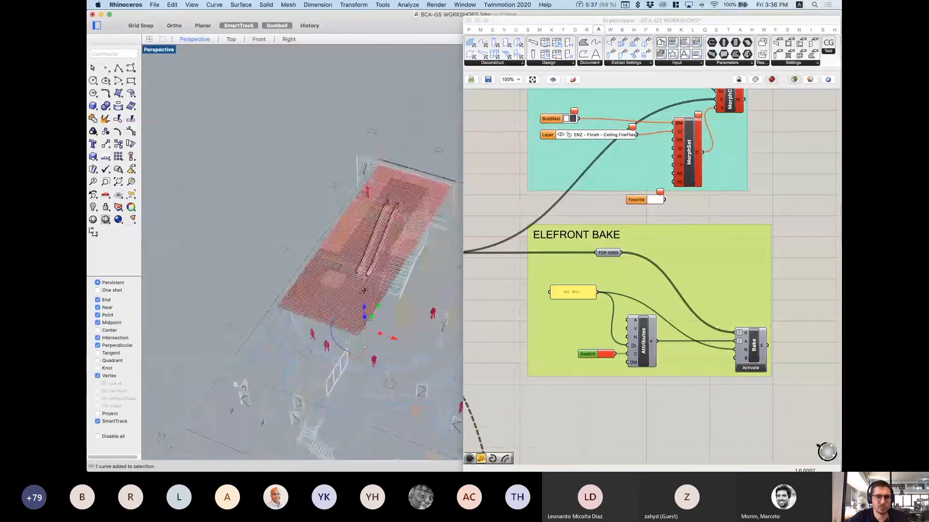
{"action": "right_click_drag", "start_coordinate": [396, 353], "coordinate": [346, 270]}
{"action": "scroll", "coordinate": [321, 160], "scroll_direction": "up", "scroll_amount": 3}
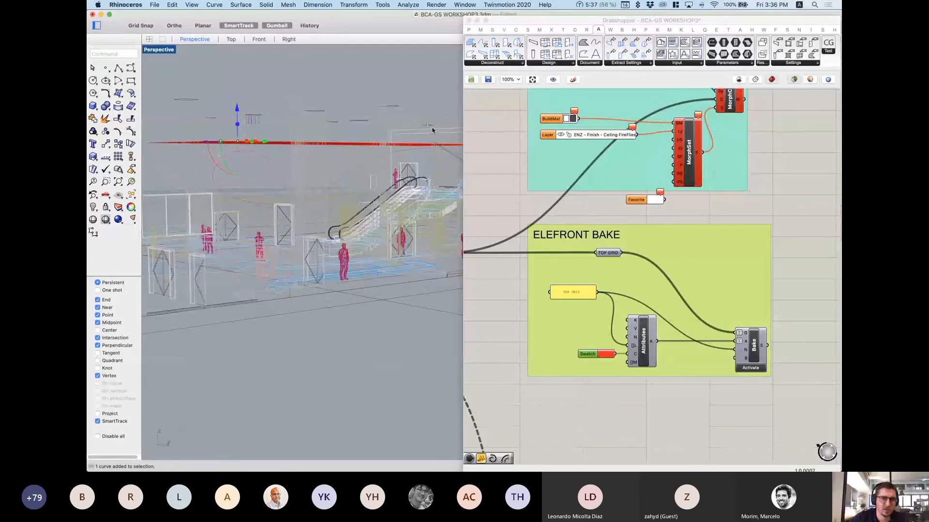
Step: Select all 709 old grid curves on the TOP GRID layer and delete them
{"action": "left_click_drag", "start_coordinate": [544, 24], "coordinate": [343, 46]}
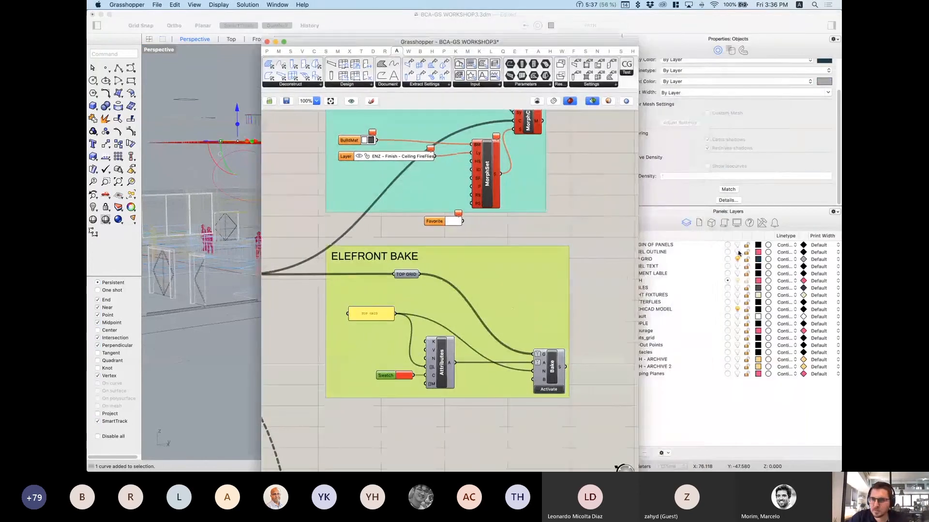
{"action": "left_click_drag", "start_coordinate": [582, 44], "coordinate": [516, 42]}
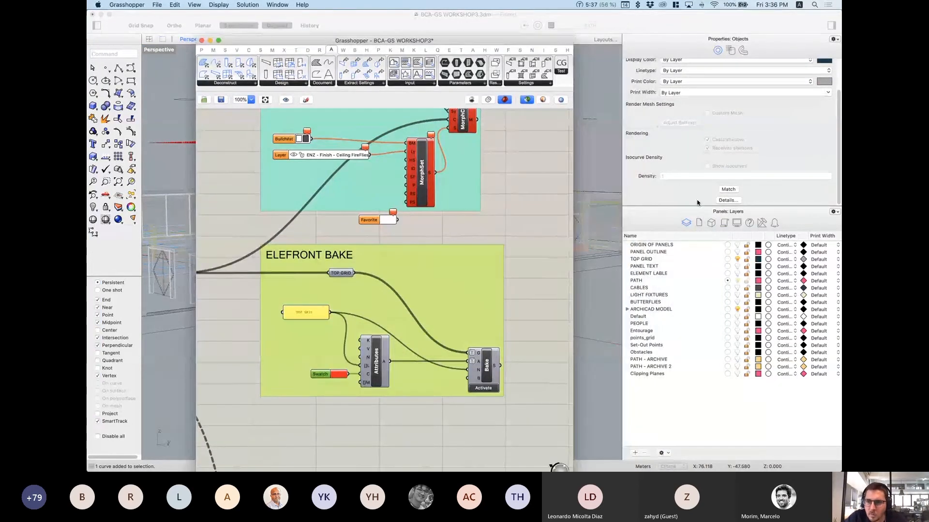
{"action": "right_click", "coordinate": [650, 259]}
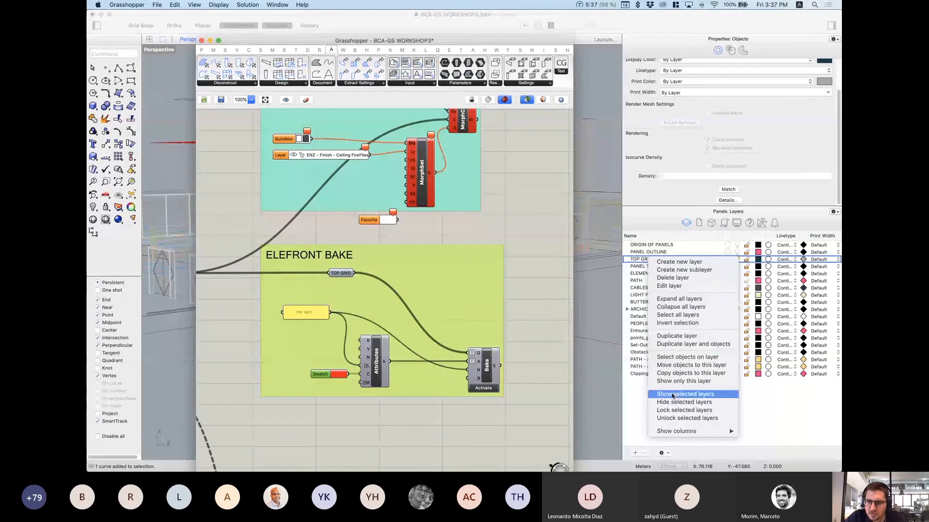
{"action": "left_click", "coordinate": [677, 357]}
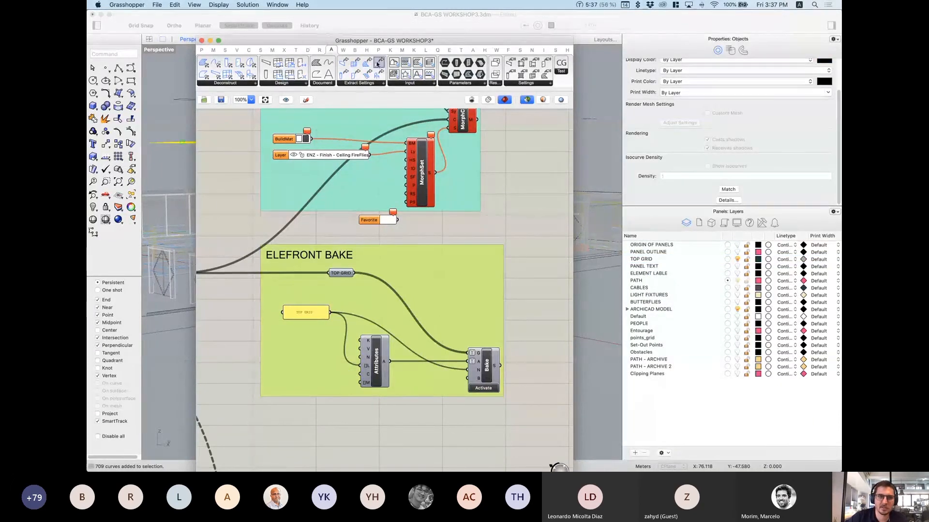
{"action": "left_click_drag", "start_coordinate": [354, 42], "coordinate": [365, 199]}
{"action": "right_click_drag", "start_coordinate": [328, 104], "coordinate": [338, 127]}
{"action": "left_click", "coordinate": [365, 127]}
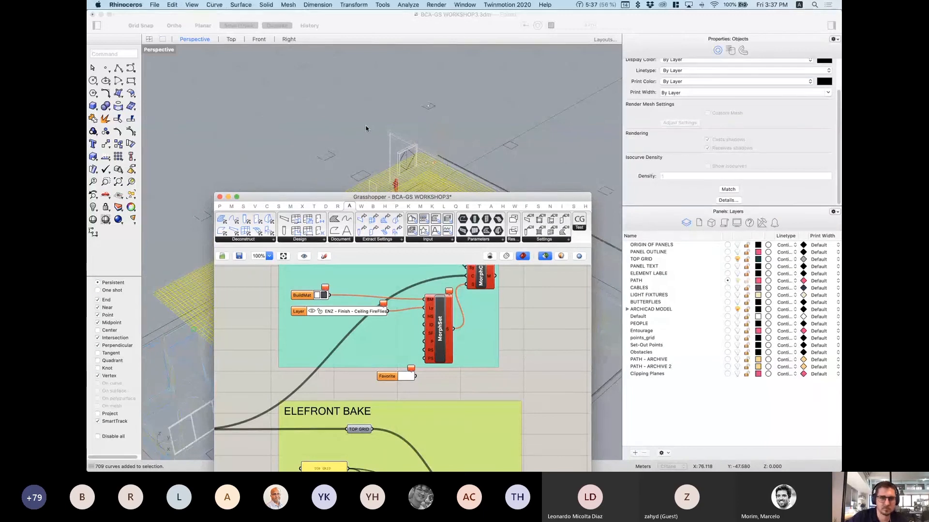
{"action": "key", "text": "Delete"}
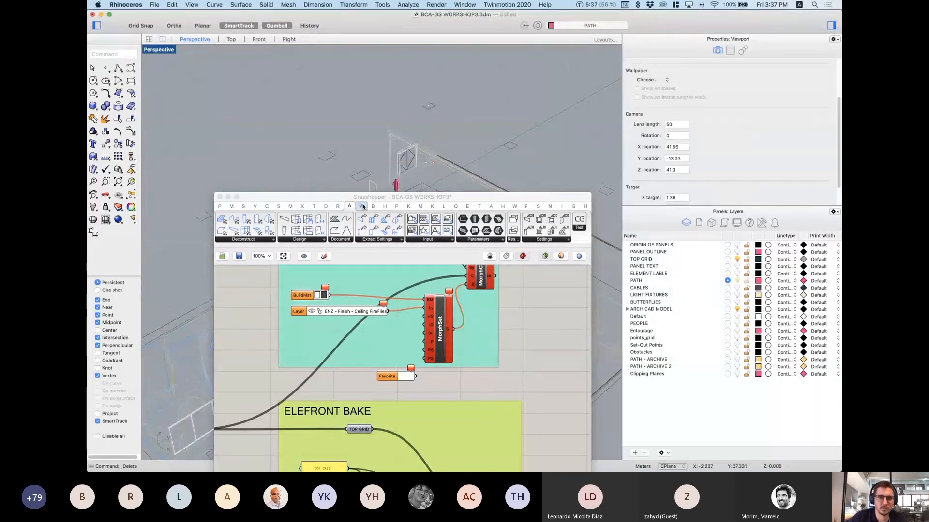
Step: Re-bake the grid lines to the TOP GRID layer with the Elefront Bake component
{"action": "left_click_drag", "start_coordinate": [375, 197], "coordinate": [842, 124]}
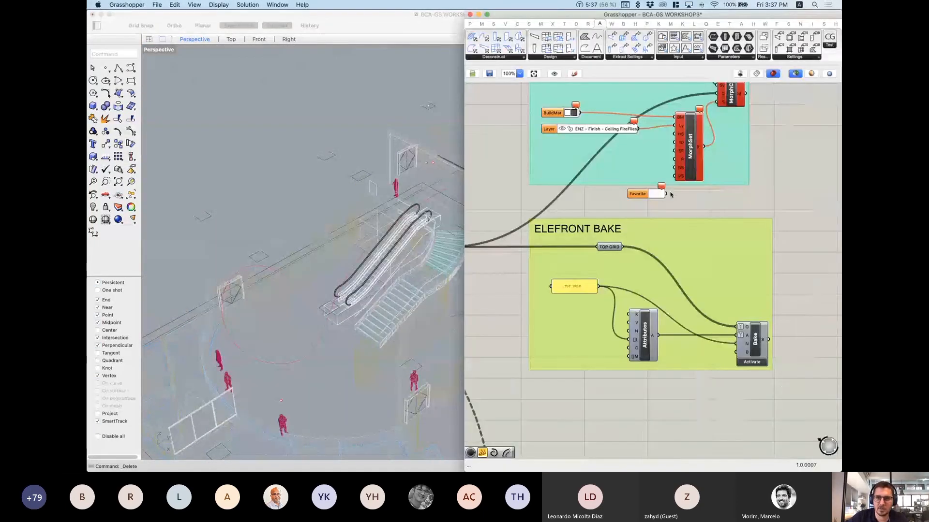
{"action": "left_click", "coordinate": [757, 363]}
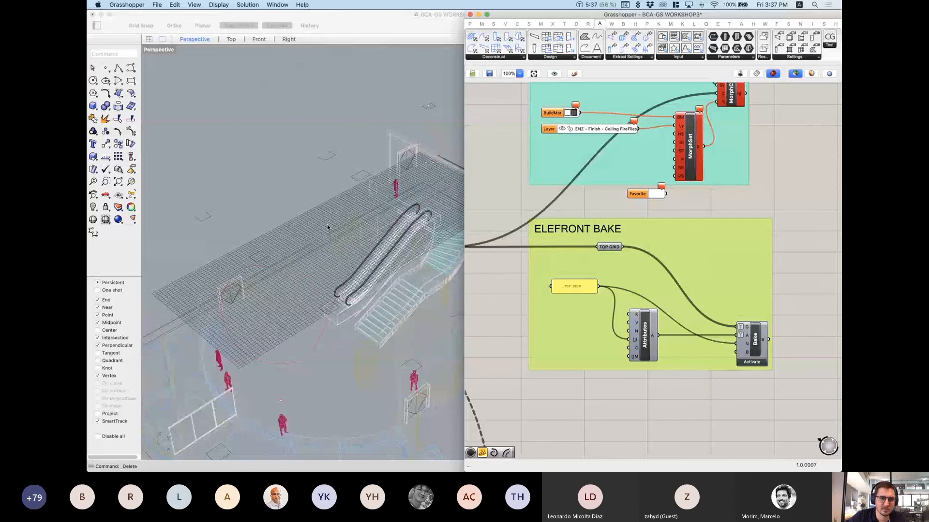
{"action": "right_click_drag", "start_coordinate": [328, 227], "coordinate": [313, 336]}
{"action": "scroll", "coordinate": [257, 385], "scroll_direction": "up", "scroll_amount": 10}
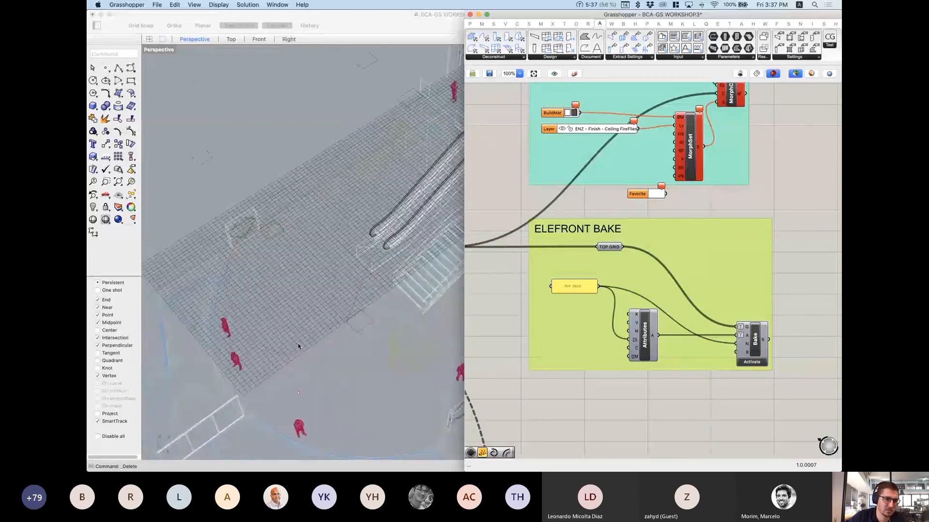
{"action": "right_click_drag", "start_coordinate": [631, 387], "coordinate": [636, 363]}
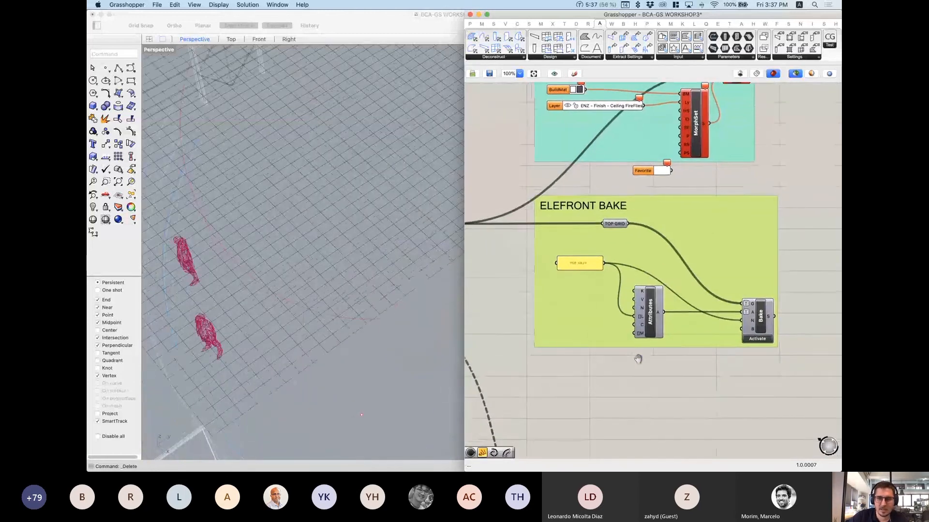
{"action": "double_click", "coordinate": [614, 373]}
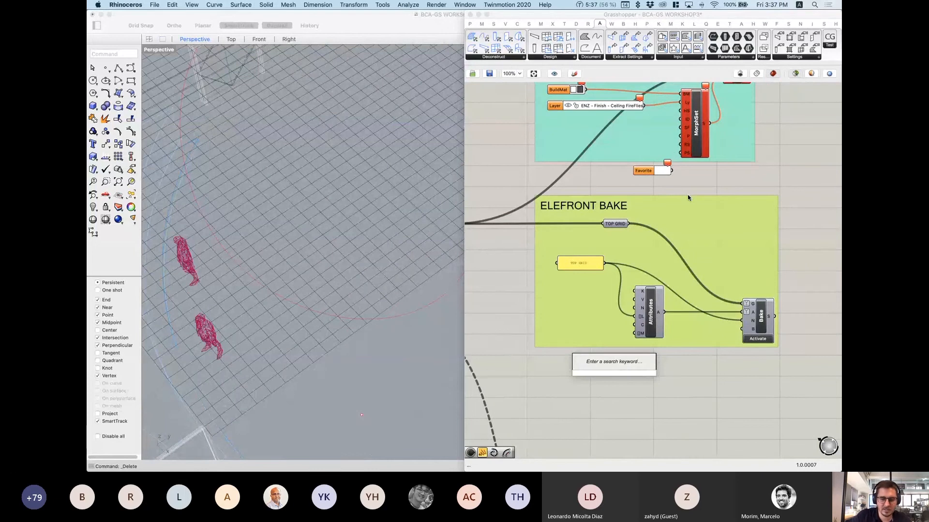
Step: Add a Colour Swatch inside the ELEFRONT BAKE group and set it to red
{"action": "type", "text": "swa"}
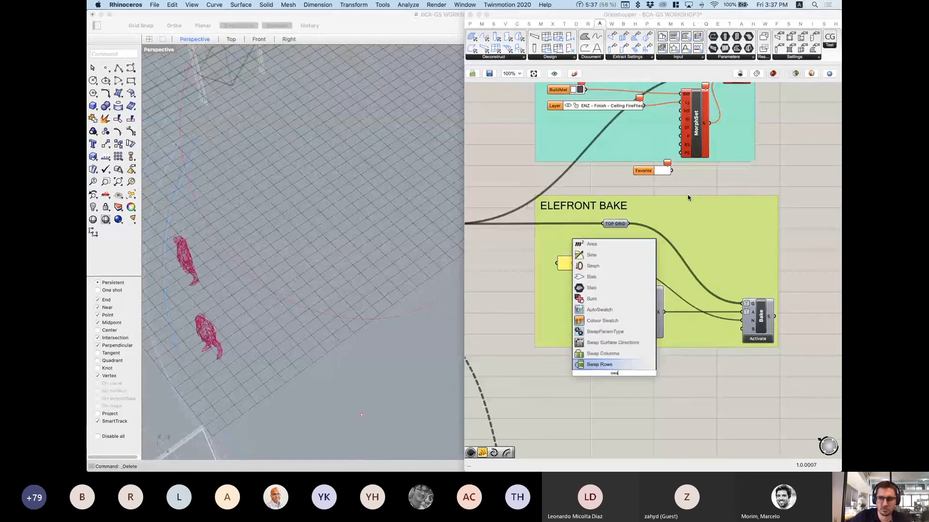
{"action": "left_click", "coordinate": [591, 323]}
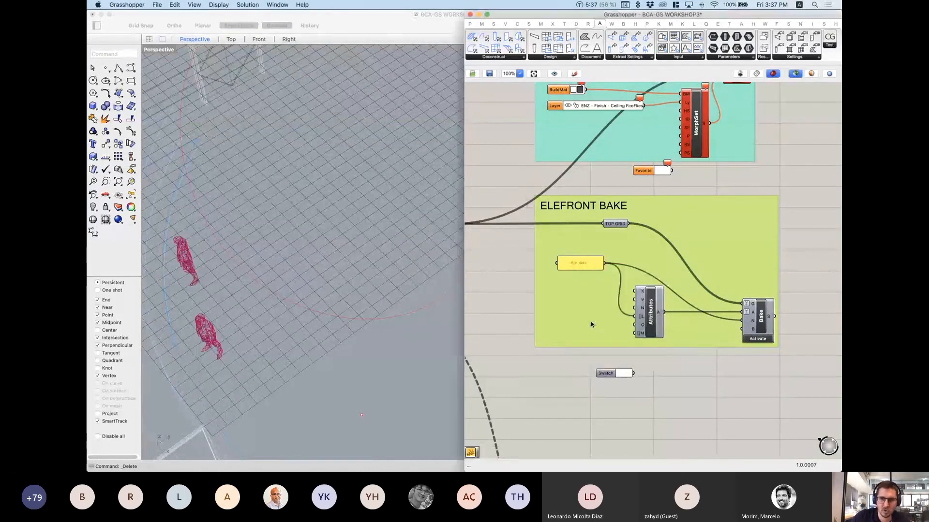
{"action": "left_click_drag", "start_coordinate": [607, 379], "coordinate": [634, 325]}
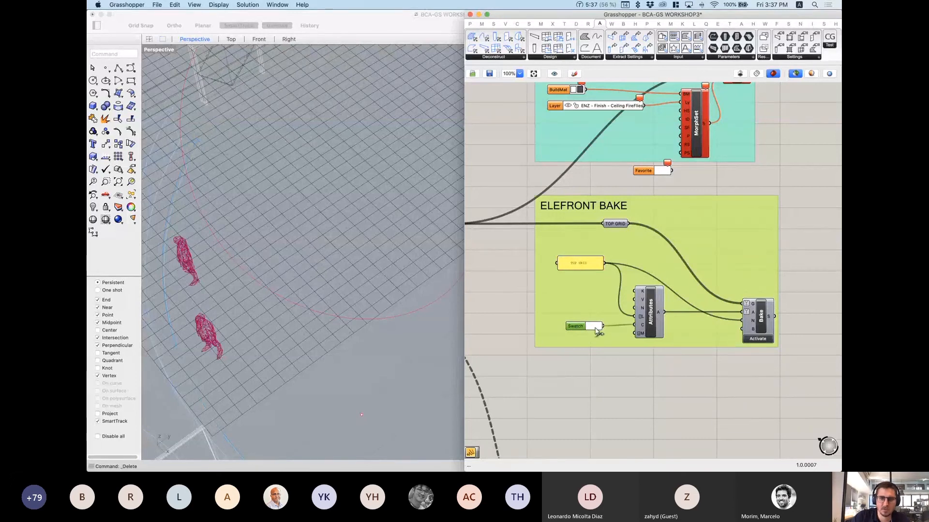
{"action": "left_click", "coordinate": [599, 331]}
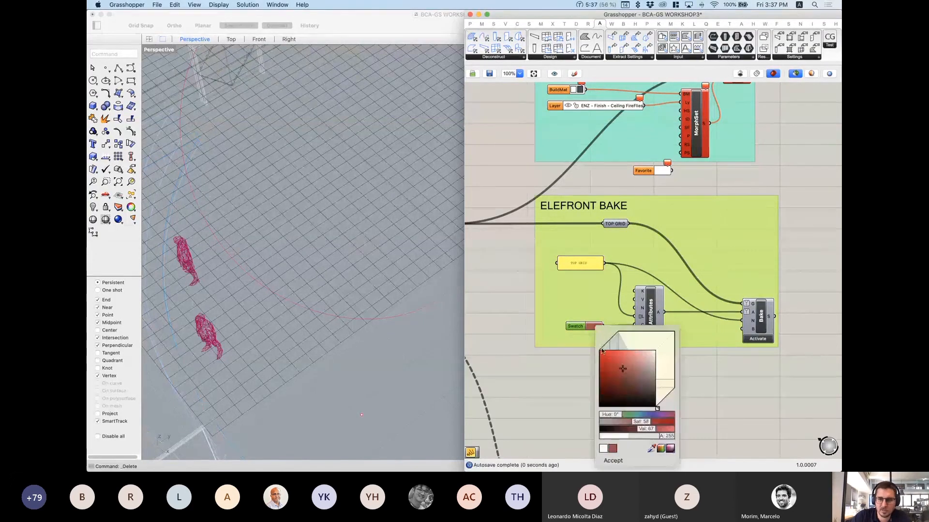
{"action": "left_click", "coordinate": [600, 350]}
{"action": "left_click", "coordinate": [613, 461]}
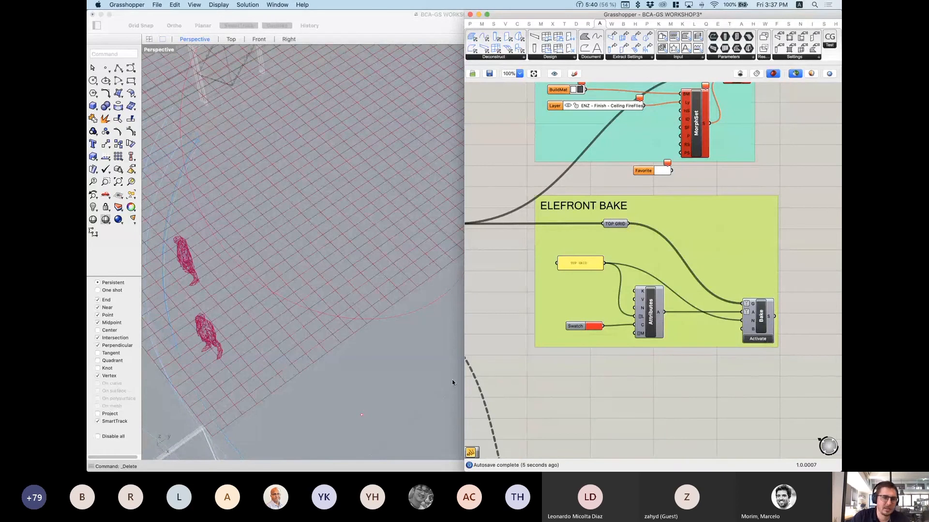
Step: Orbit and zoom the Perspective view to inspect the red grid lines around the escalator
{"action": "scroll", "coordinate": [274, 389], "scroll_direction": "up", "scroll_amount": 4}
{"action": "left_click", "coordinate": [277, 389]}
{"action": "left_click", "coordinate": [281, 390]}
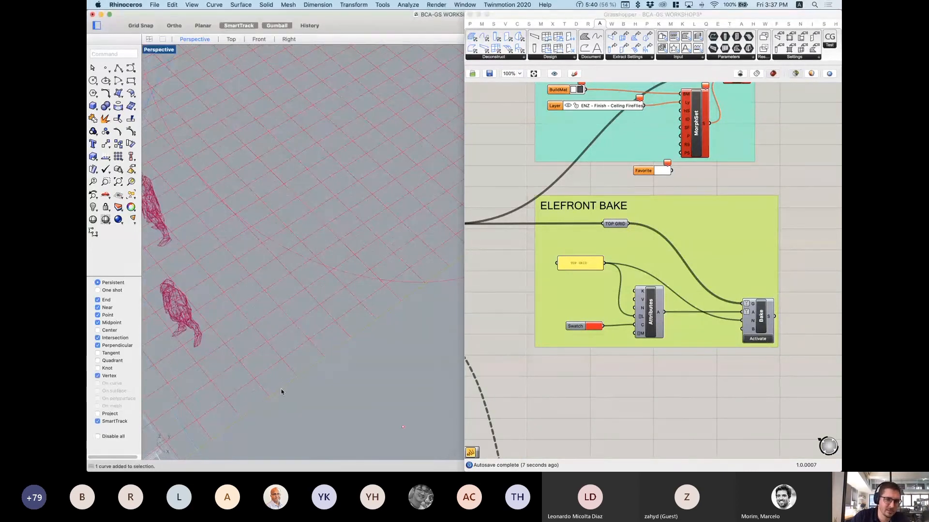
{"action": "scroll", "coordinate": [315, 334], "scroll_direction": "down", "scroll_amount": 5}
{"action": "scroll", "coordinate": [315, 336], "scroll_direction": "down", "scroll_amount": 2}
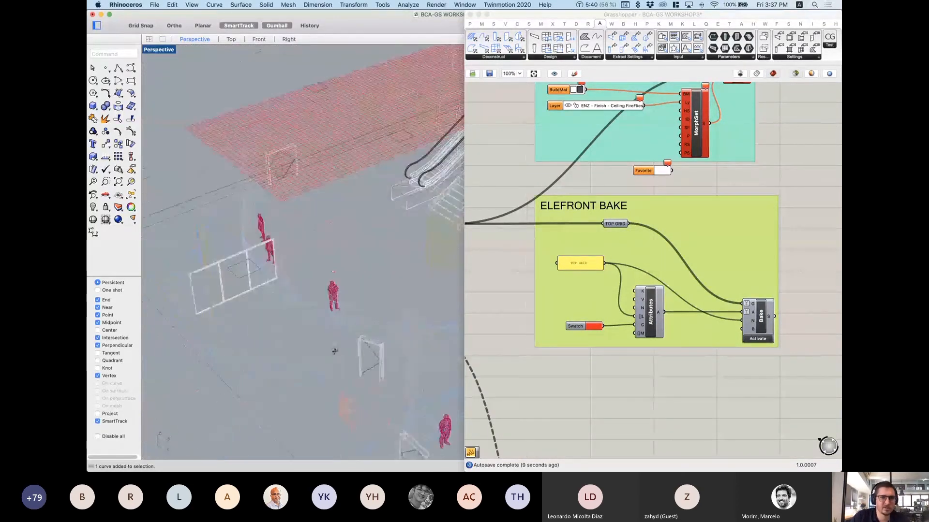
{"action": "scroll", "coordinate": [654, 338], "scroll_direction": "down", "scroll_amount": 1}
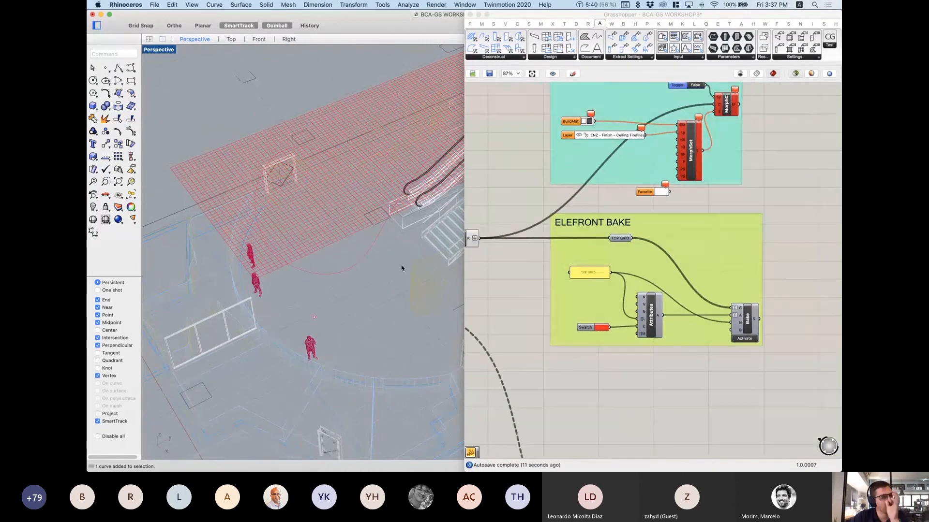
{"action": "scroll", "coordinate": [346, 259], "scroll_direction": "down", "scroll_amount": 5}
{"action": "right_click_drag", "start_coordinate": [347, 258], "coordinate": [278, 223]}
{"action": "right_click_drag", "start_coordinate": [314, 374], "coordinate": [254, 245]}
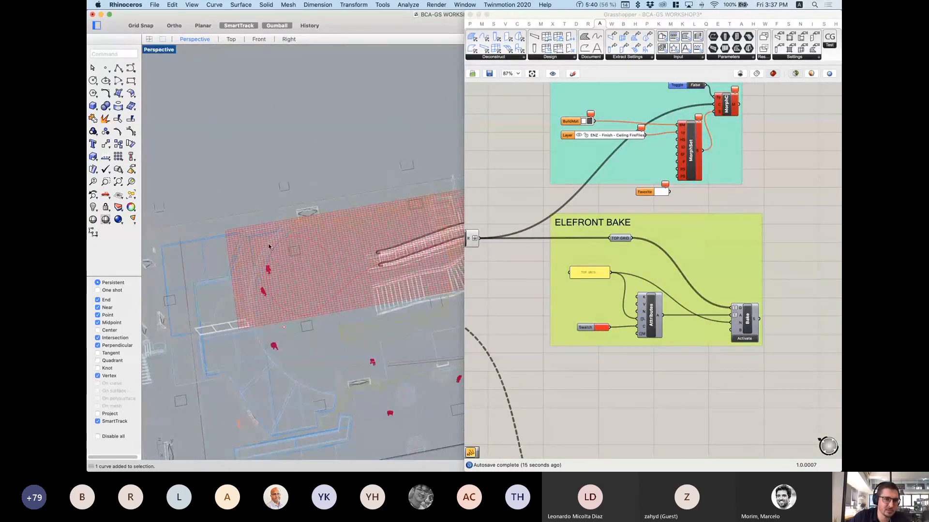
{"action": "scroll", "coordinate": [315, 230], "scroll_direction": "down", "scroll_amount": 3}
{"action": "scroll", "coordinate": [405, 218], "scroll_direction": "up", "scroll_amount": 7}
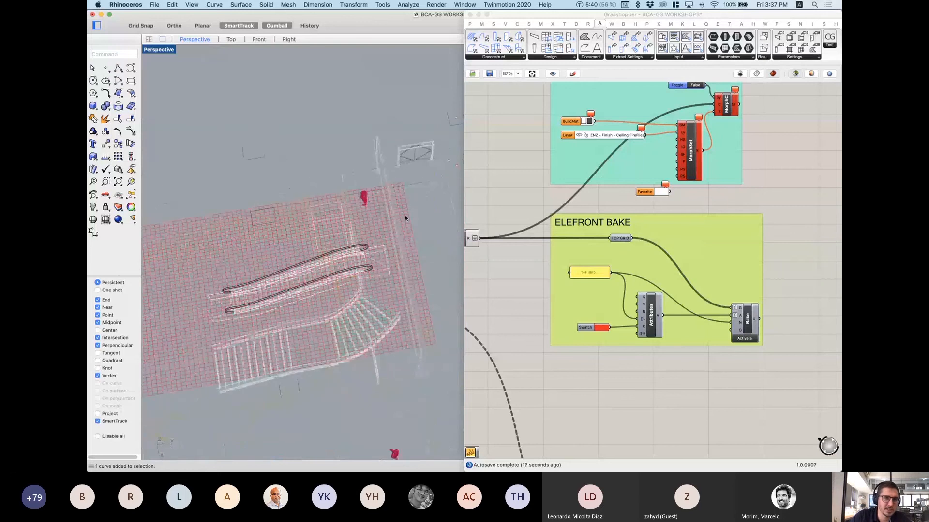
{"action": "right_click_drag", "start_coordinate": [287, 291], "coordinate": [432, 160]}
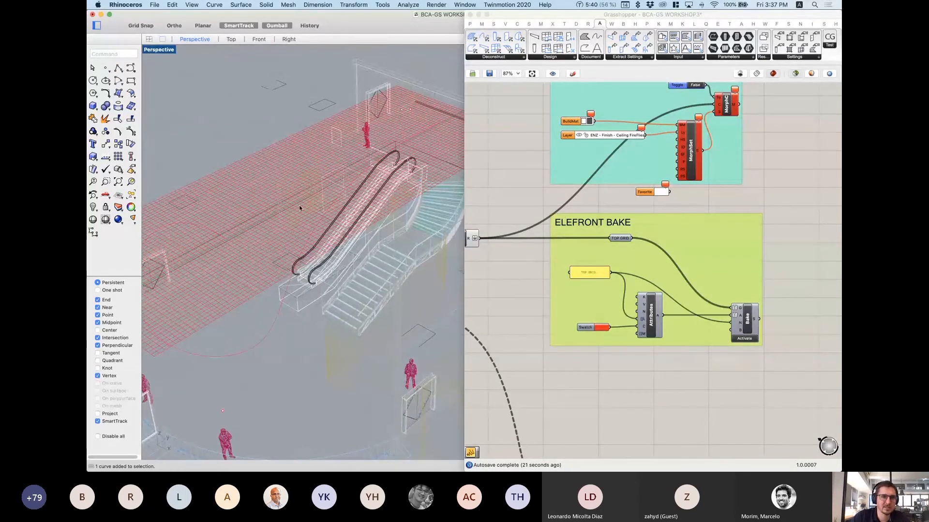
{"action": "right_click_drag", "start_coordinate": [324, 156], "coordinate": [313, 200]}
{"action": "scroll", "coordinate": [313, 200], "scroll_direction": "down", "scroll_amount": 5}
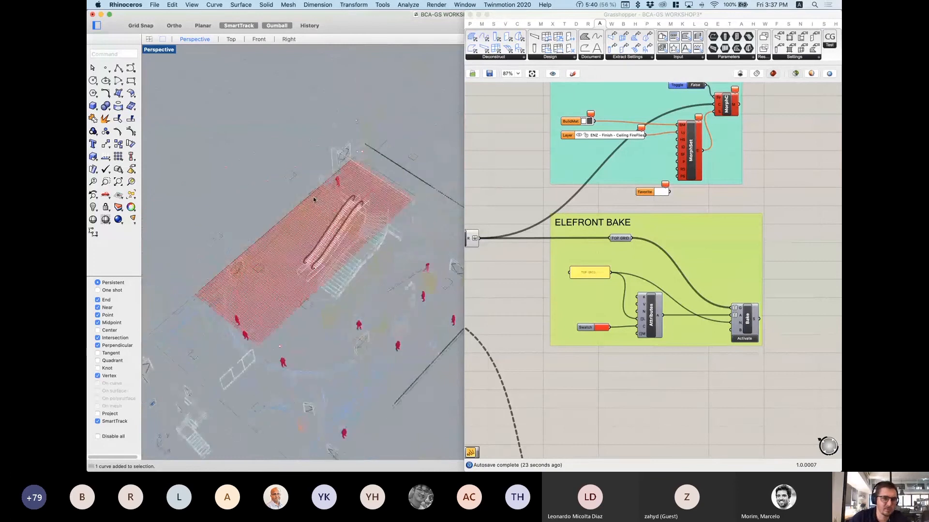
{"action": "scroll", "coordinate": [351, 157], "scroll_direction": "up", "scroll_amount": 3}
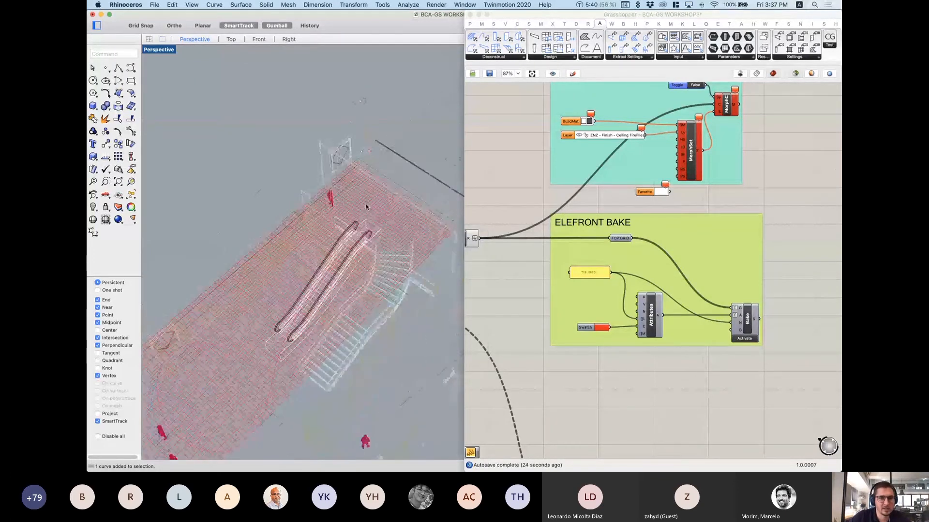
{"action": "scroll", "coordinate": [366, 207], "scroll_direction": "down", "scroll_amount": 3}
{"action": "scroll", "coordinate": [759, 252], "scroll_direction": "down", "scroll_amount": 4}
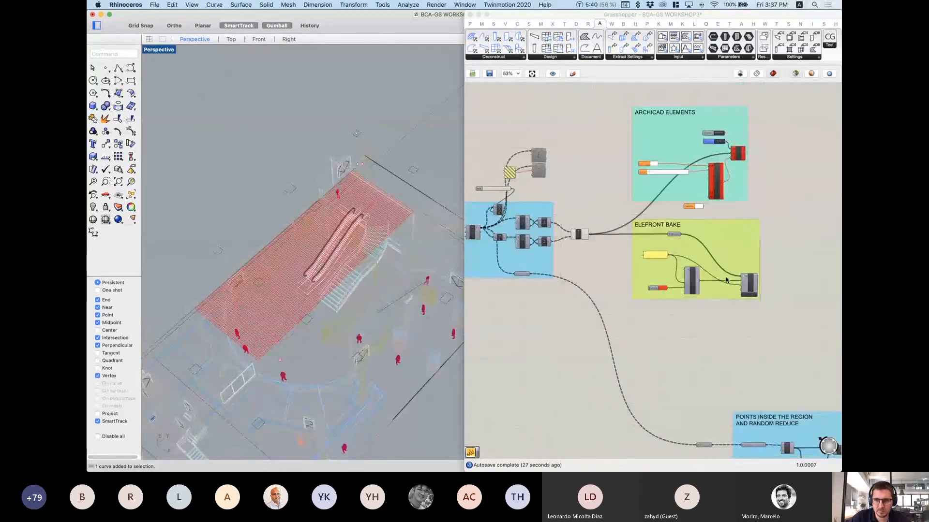
Step: Pan across the Grasshopper definition to locate the upstream curve offset components
{"action": "right_click_drag", "start_coordinate": [745, 252], "coordinate": [726, 280]}
{"action": "left_click_drag", "start_coordinate": [597, 112], "coordinate": [772, 344]}
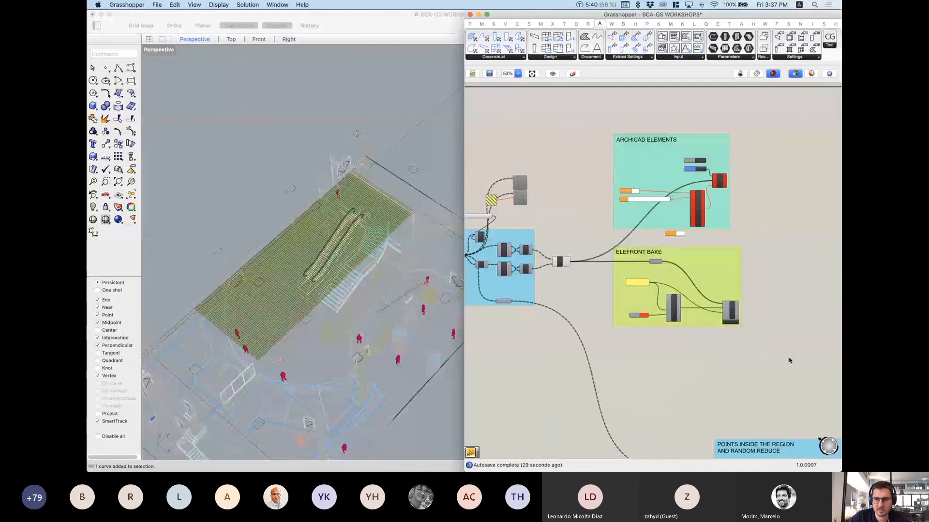
{"action": "left_click", "coordinate": [790, 361]}
{"action": "scroll", "coordinate": [674, 252], "scroll_direction": "down", "scroll_amount": 2}
{"action": "right_click_drag", "start_coordinate": [359, 354], "coordinate": [360, 301]}
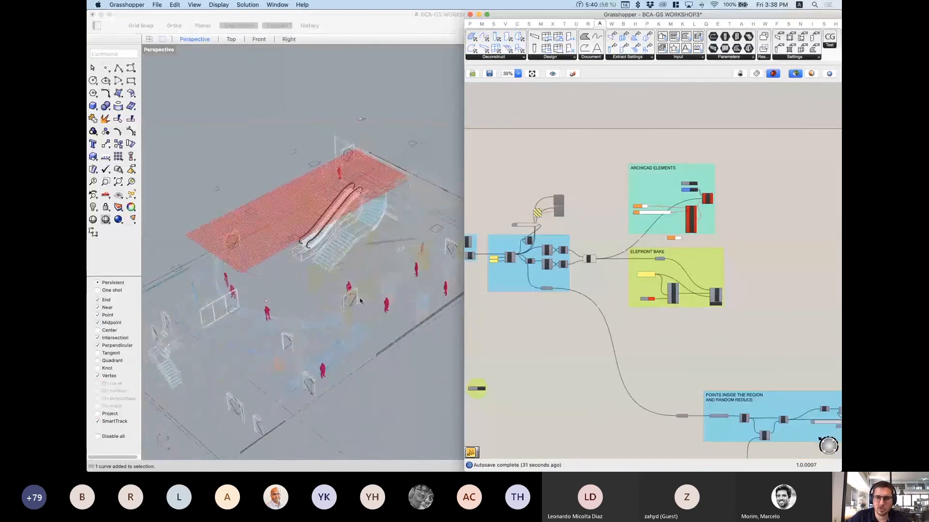
{"action": "scroll", "coordinate": [622, 211], "scroll_direction": "down", "scroll_amount": 4}
{"action": "right_click_drag", "start_coordinate": [609, 331], "coordinate": [680, 251]}
{"action": "scroll", "coordinate": [566, 264], "scroll_direction": "up", "scroll_amount": 5}
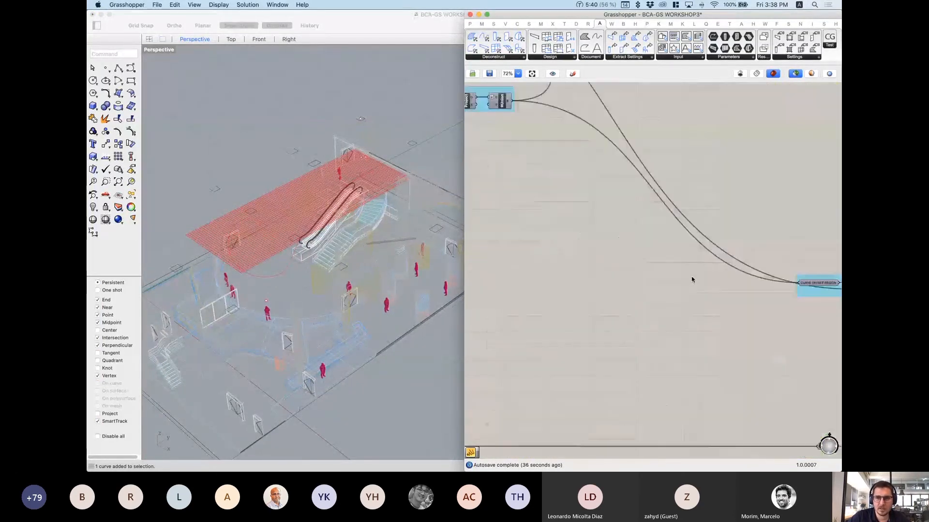
{"action": "scroll", "coordinate": [692, 279], "scroll_direction": "down", "scroll_amount": 3}
{"action": "right_click_drag", "start_coordinate": [622, 232], "coordinate": [561, 265]}
{"action": "scroll", "coordinate": [693, 278], "scroll_direction": "down", "scroll_amount": 2}
{"action": "right_click_drag", "start_coordinate": [684, 281], "coordinate": [758, 283]}
{"action": "scroll", "coordinate": [626, 266], "scroll_direction": "up", "scroll_amount": 2}
{"action": "scroll", "coordinate": [625, 266], "scroll_direction": "up", "scroll_amount": 6}
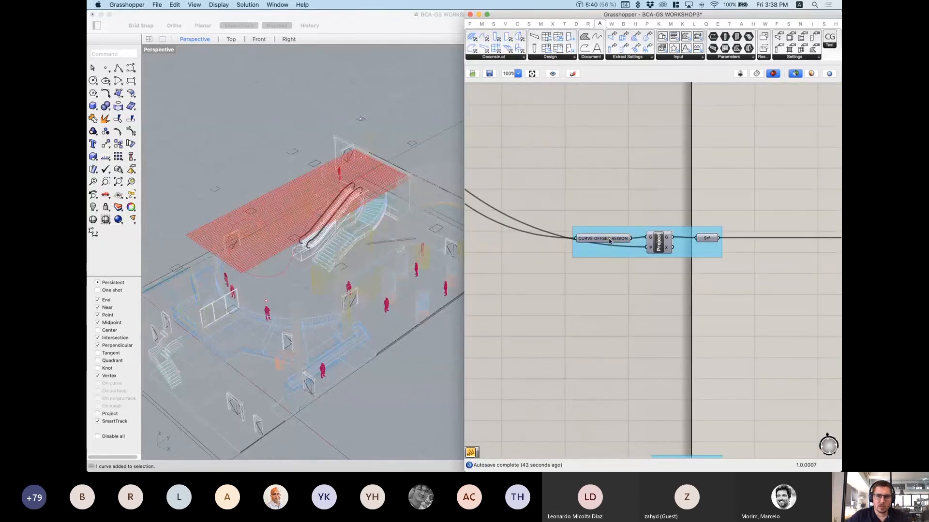
Step: Select the CURVE OFFSET REGION parameter to preview the offset region curve
{"action": "left_click", "coordinate": [610, 241]}
{"action": "right_click_drag", "start_coordinate": [299, 145], "coordinate": [300, 174]}
{"action": "scroll", "coordinate": [300, 175], "scroll_direction": "up", "scroll_amount": 5}
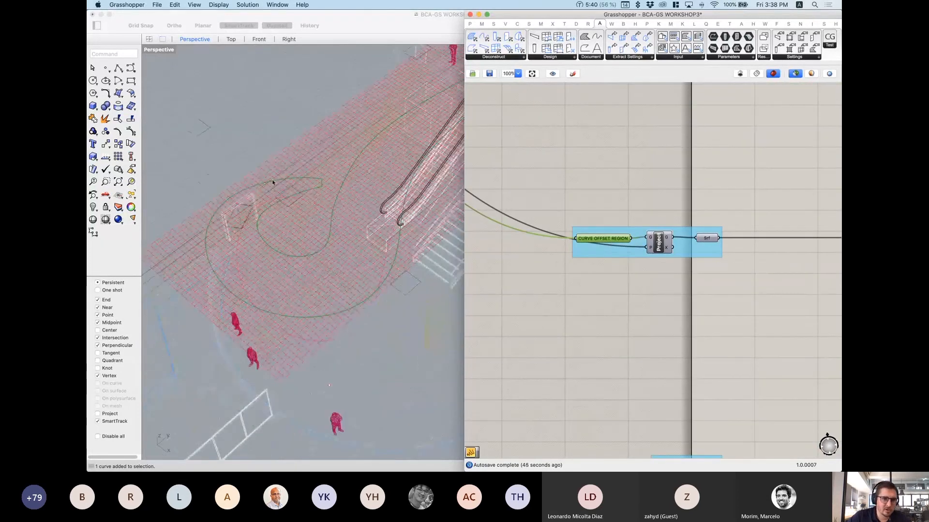
{"action": "scroll", "coordinate": [221, 321], "scroll_direction": "down", "scroll_amount": 6}
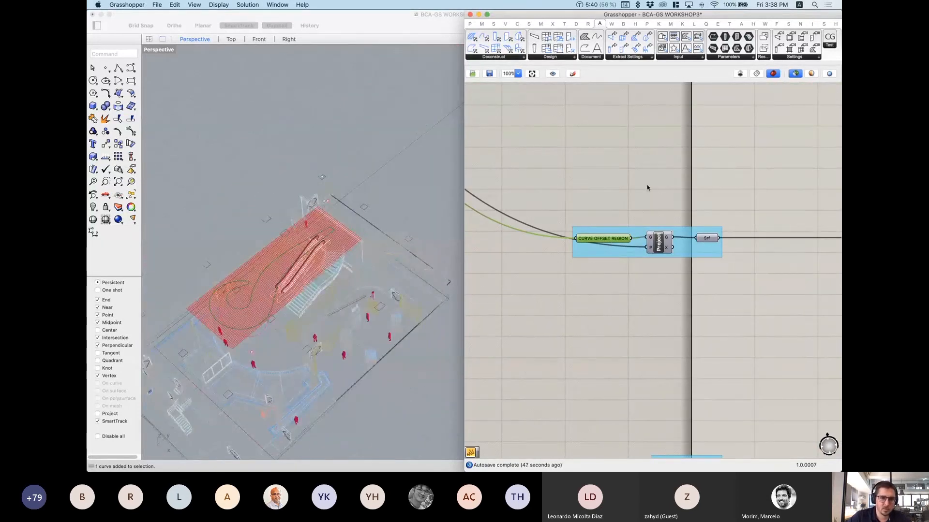
{"action": "scroll", "coordinate": [647, 188], "scroll_direction": "down", "scroll_amount": 3}
{"action": "scroll", "coordinate": [653, 235], "scroll_direction": "up", "scroll_amount": 3}
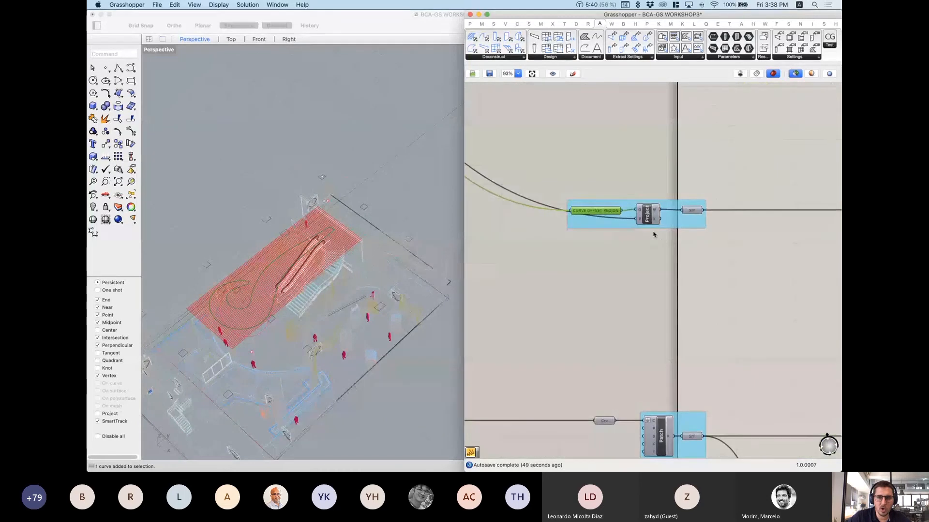
{"action": "scroll", "coordinate": [653, 234], "scroll_direction": "up", "scroll_amount": 2}
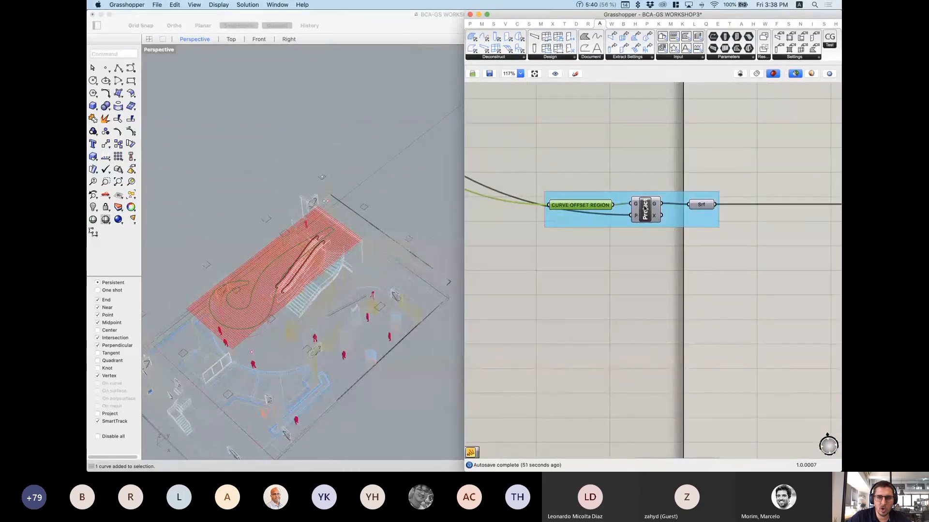
Step: Select the Project component and its Srf output to preview the projected surface
{"action": "left_click", "coordinate": [645, 209]}
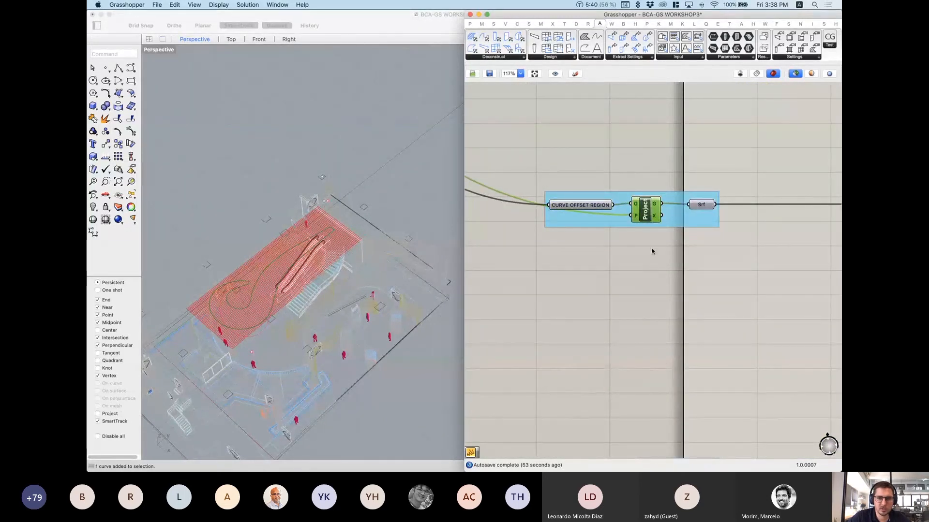
{"action": "scroll", "coordinate": [651, 251], "scroll_direction": "down", "scroll_amount": 1}
{"action": "scroll", "coordinate": [295, 363], "scroll_direction": "down", "scroll_amount": 4}
{"action": "right_click_drag", "start_coordinate": [307, 361], "coordinate": [299, 300]}
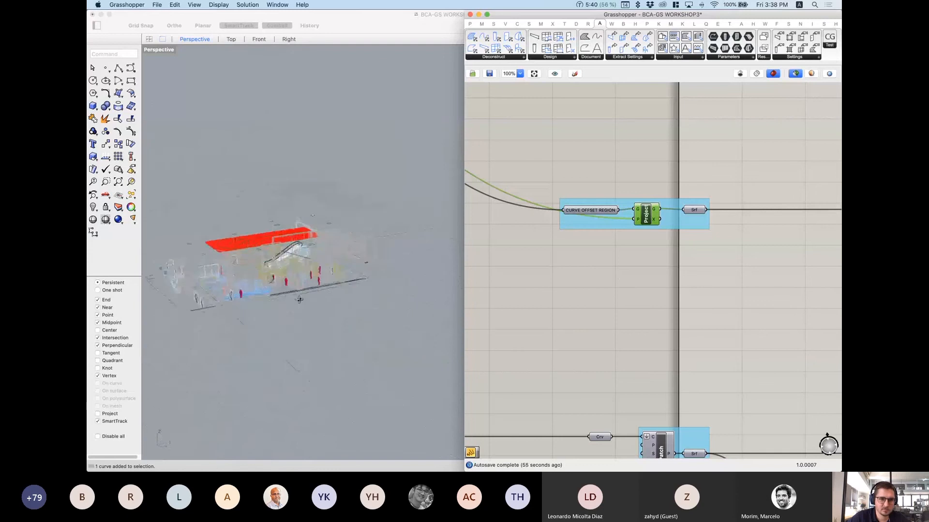
{"action": "scroll", "coordinate": [624, 261], "scroll_direction": "down", "scroll_amount": 2}
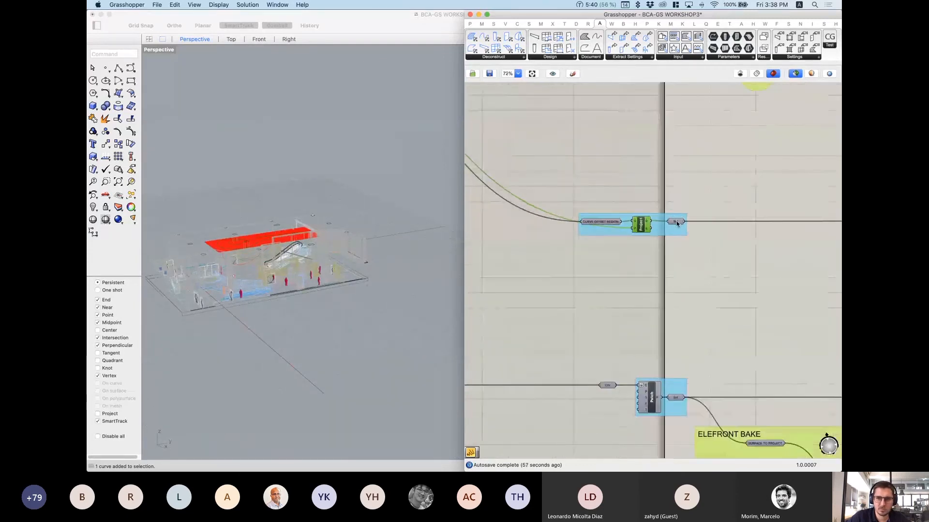
{"action": "left_click", "coordinate": [676, 222]}
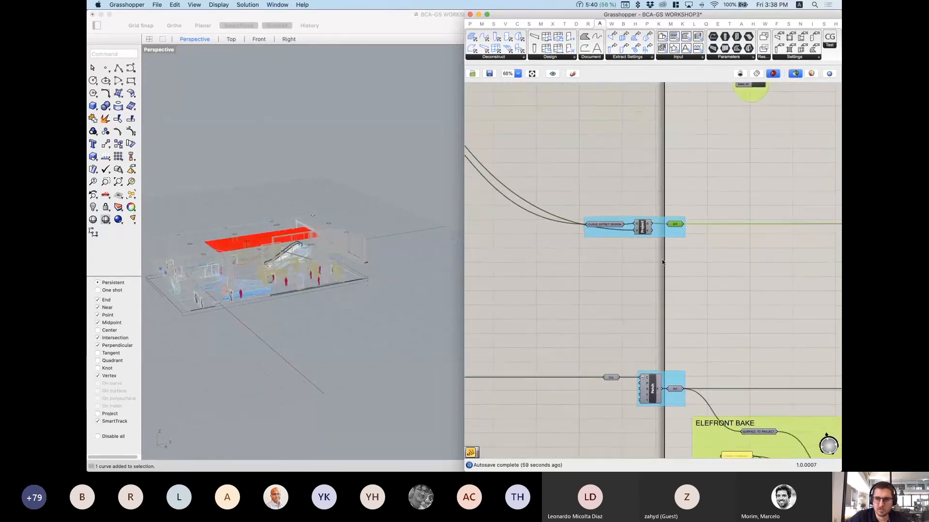
{"action": "scroll", "coordinate": [699, 282], "scroll_direction": "down", "scroll_amount": 6}
{"action": "right_click_drag", "start_coordinate": [720, 263], "coordinate": [669, 271]}
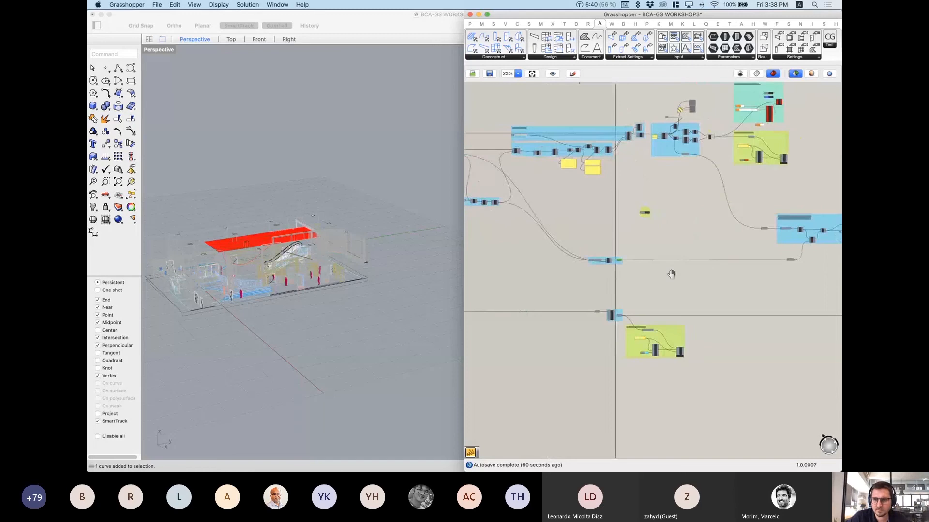
{"action": "scroll", "coordinate": [624, 261], "scroll_direction": "up", "scroll_amount": 5}
{"action": "scroll", "coordinate": [632, 265], "scroll_direction": "up", "scroll_amount": 3}
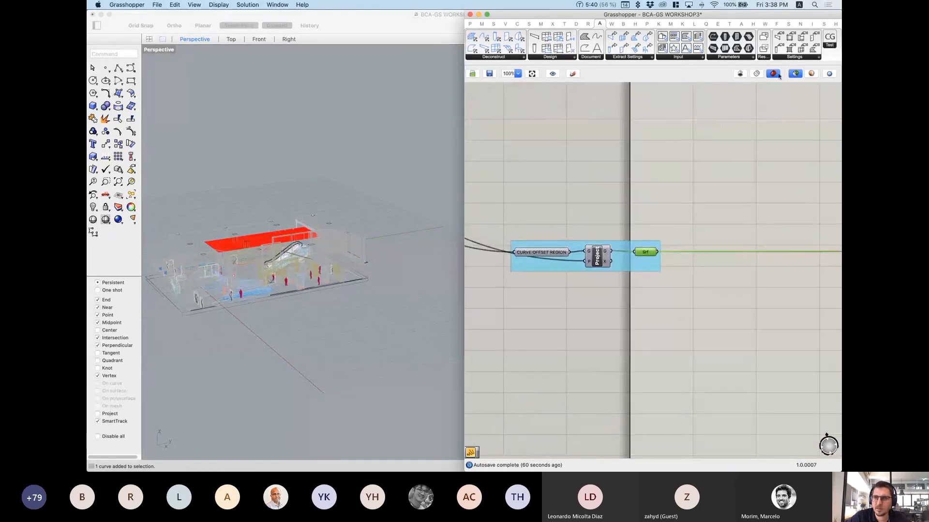
Step: Toggle the preview-selected-only setting off and back on
{"action": "left_click", "coordinate": [795, 73]}
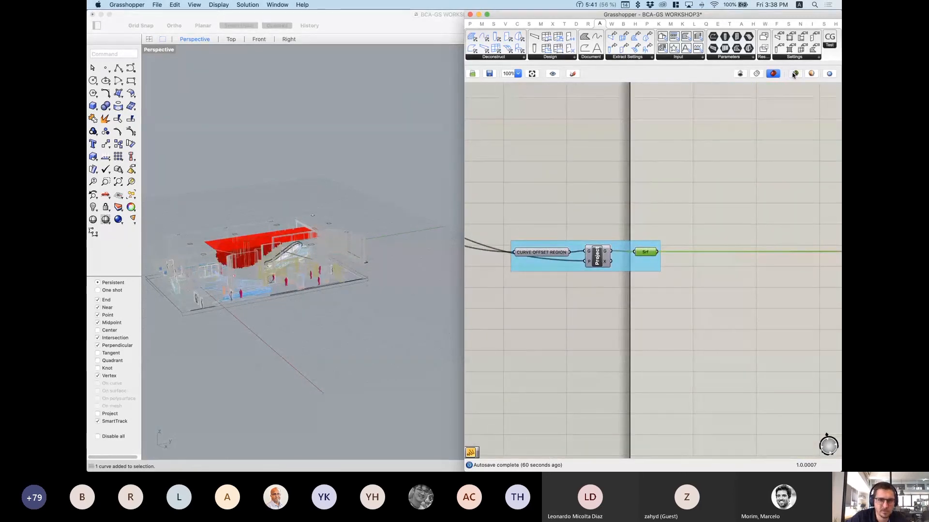
{"action": "left_click", "coordinate": [794, 74]}
{"action": "scroll", "coordinate": [323, 321], "scroll_direction": "down", "scroll_amount": 2}
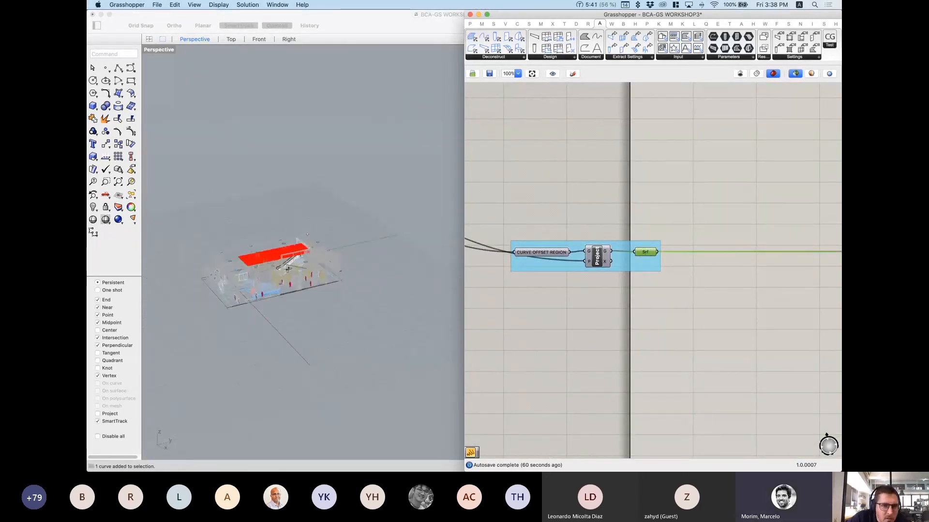
{"action": "scroll", "coordinate": [256, 271], "scroll_direction": "up", "scroll_amount": 10}
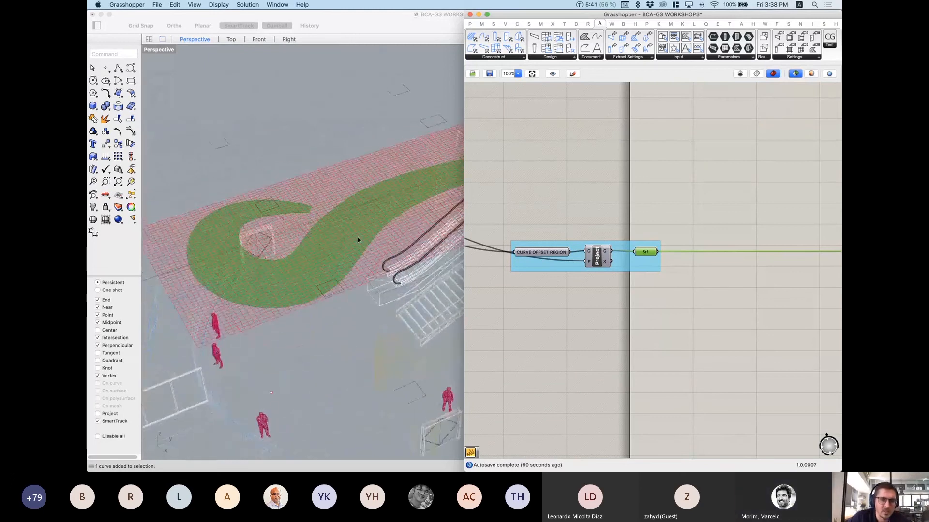
Step: Preview the projected outline and green hook-shaped region surface, then uncover Rhino's Layers panel
{"action": "left_click", "coordinate": [590, 262]}
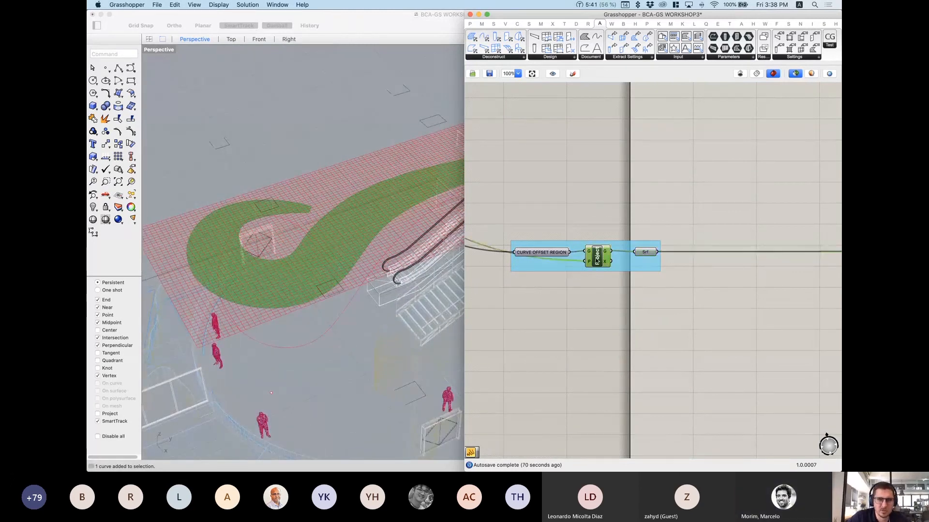
{"action": "left_click_drag", "start_coordinate": [544, 255], "coordinate": [544, 231]}
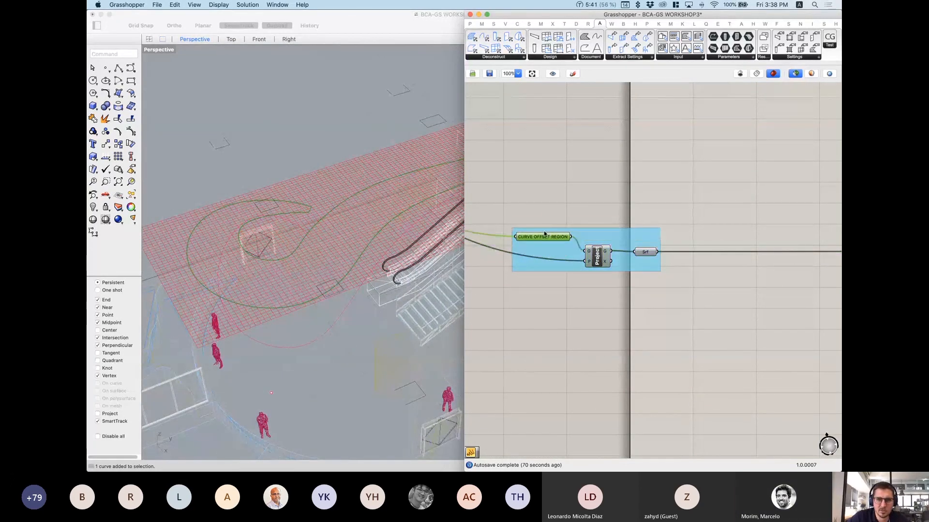
{"action": "right_click_drag", "start_coordinate": [353, 266], "coordinate": [226, 82]}
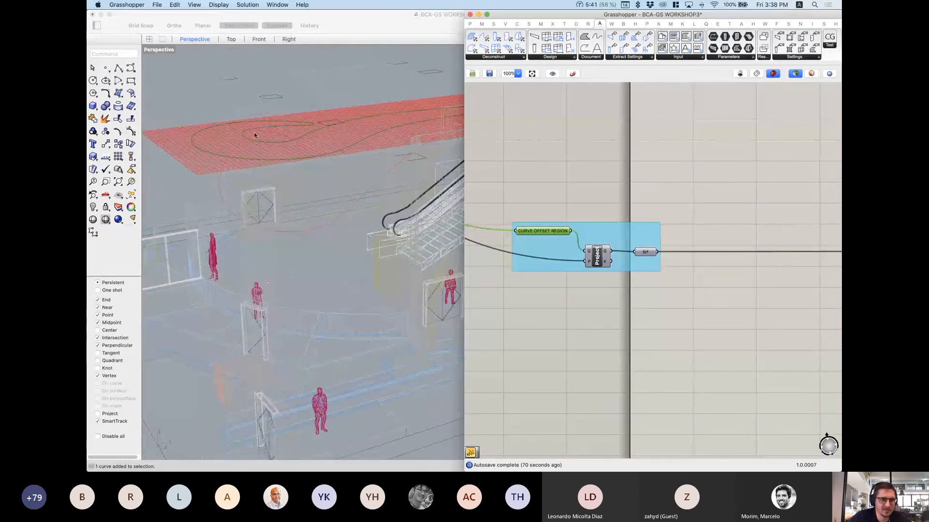
{"action": "left_click", "coordinate": [644, 251]}
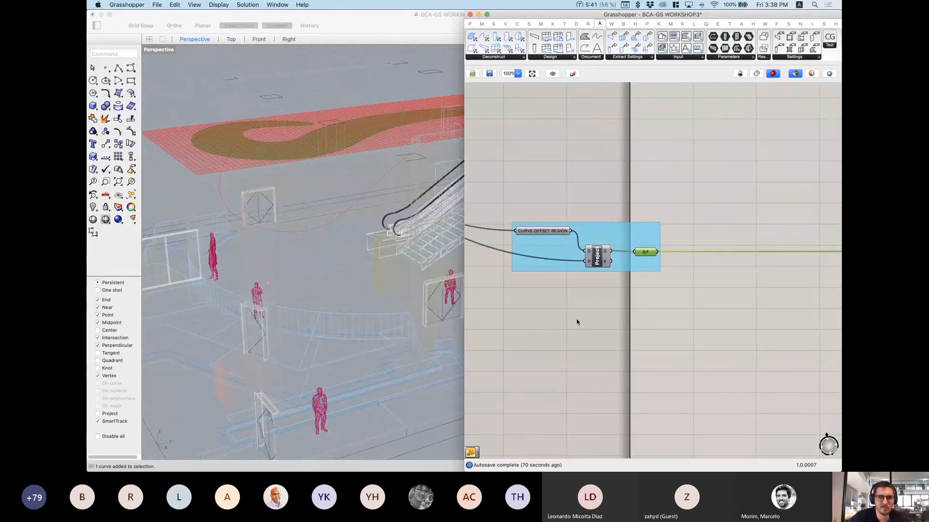
{"action": "right_click_drag", "start_coordinate": [316, 201], "coordinate": [313, 214]}
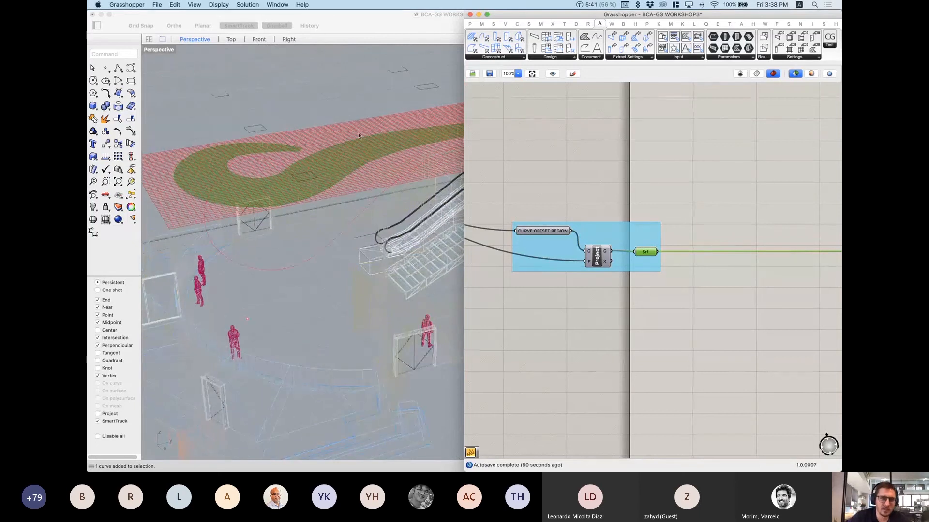
{"action": "left_click_drag", "start_coordinate": [580, 15], "coordinate": [410, 151]}
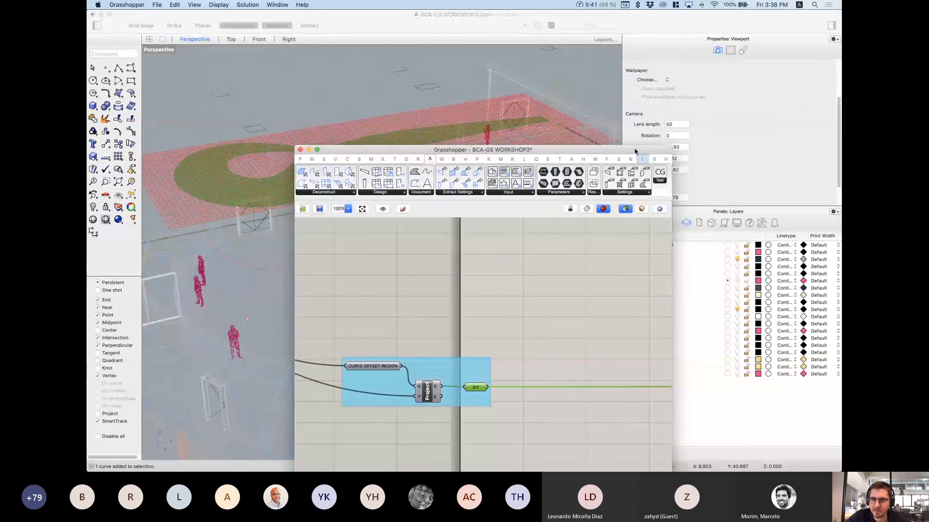
Step: Hide the TOP GRID layer and dock Grasshopper narrowly on the right half of the screen
{"action": "left_click_drag", "start_coordinate": [636, 150], "coordinate": [544, 134]}
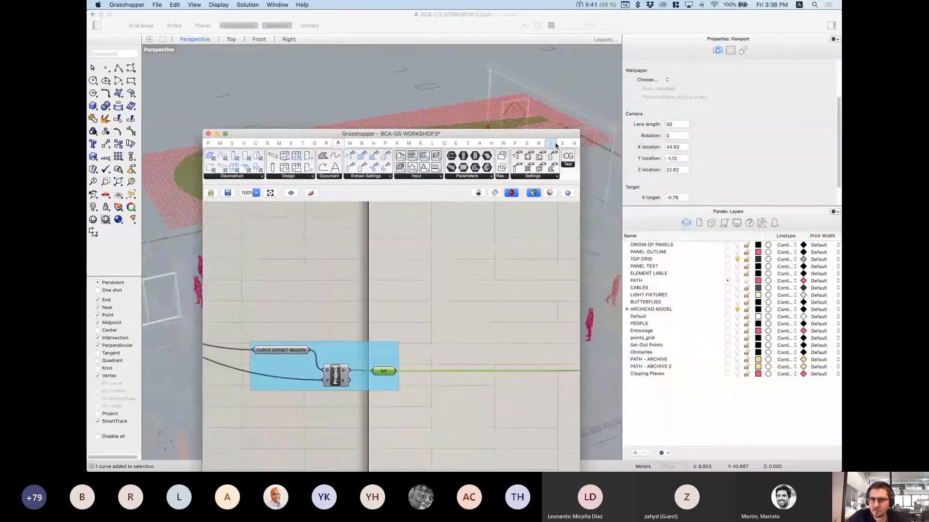
{"action": "left_click", "coordinate": [737, 259]}
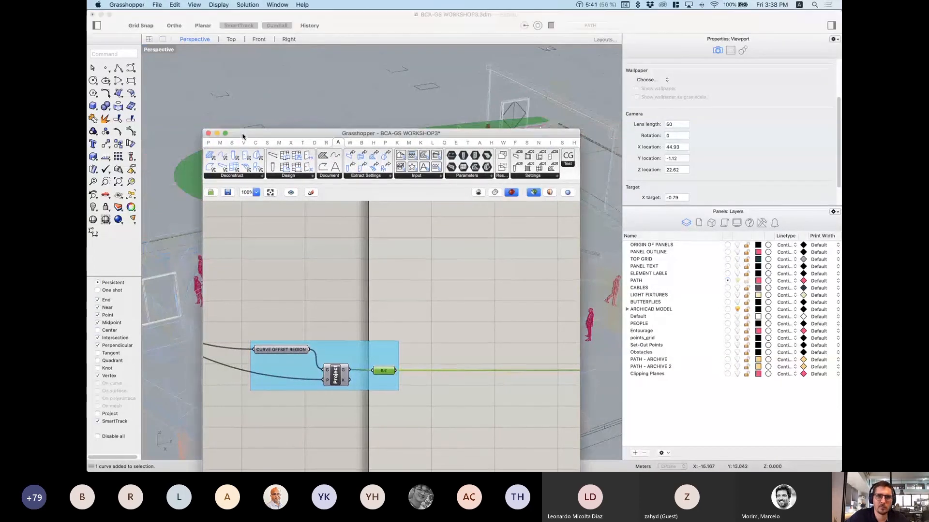
{"action": "left_click_drag", "start_coordinate": [243, 137], "coordinate": [840, 145]}
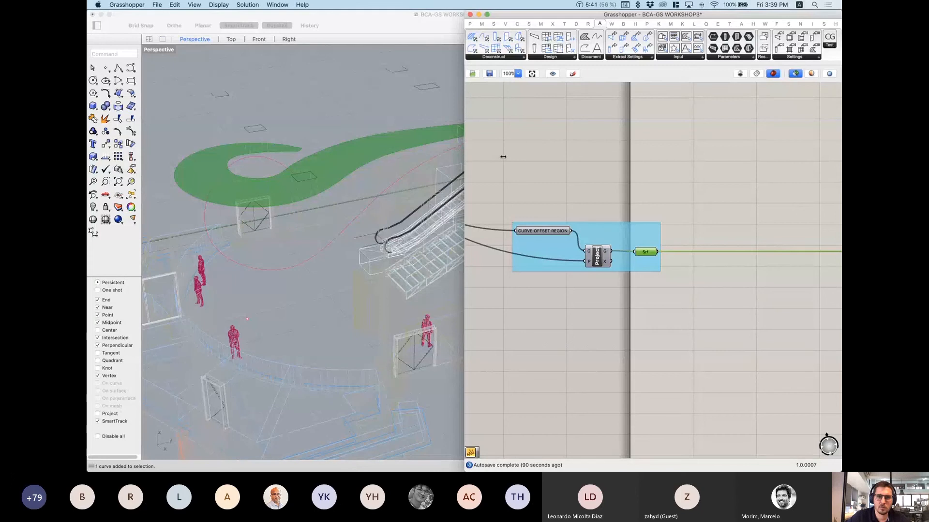
{"action": "left_click_drag", "start_coordinate": [465, 160], "coordinate": [468, 162]}
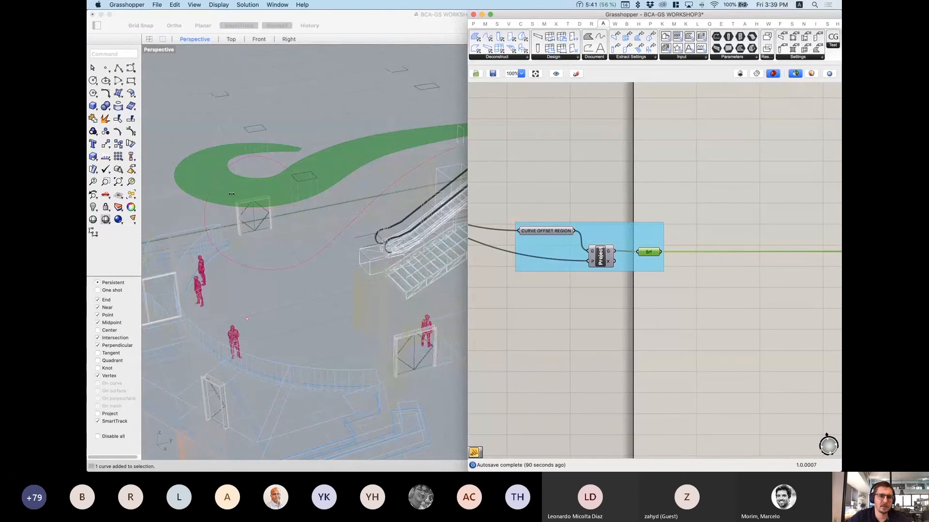
{"action": "left_click_drag", "start_coordinate": [607, 269], "coordinate": [662, 286]}
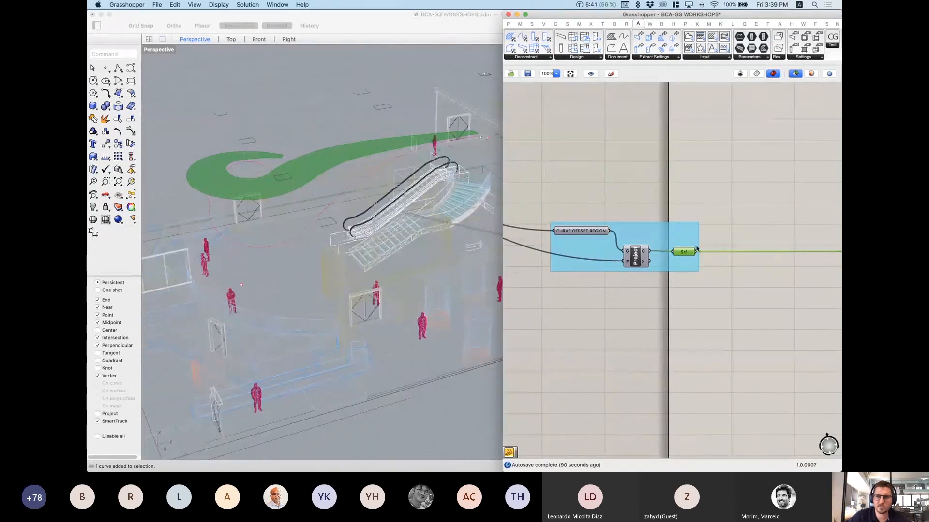
Step: Navigate the canvas to the POINTS INSIDE THE REGION AND RANDOM REDUCE group
{"action": "scroll", "coordinate": [228, 181], "scroll_direction": "down", "scroll_amount": 2}
{"action": "right_click_drag", "start_coordinate": [224, 179], "coordinate": [225, 212]}
{"action": "scroll", "coordinate": [683, 208], "scroll_direction": "down", "scroll_amount": 5}
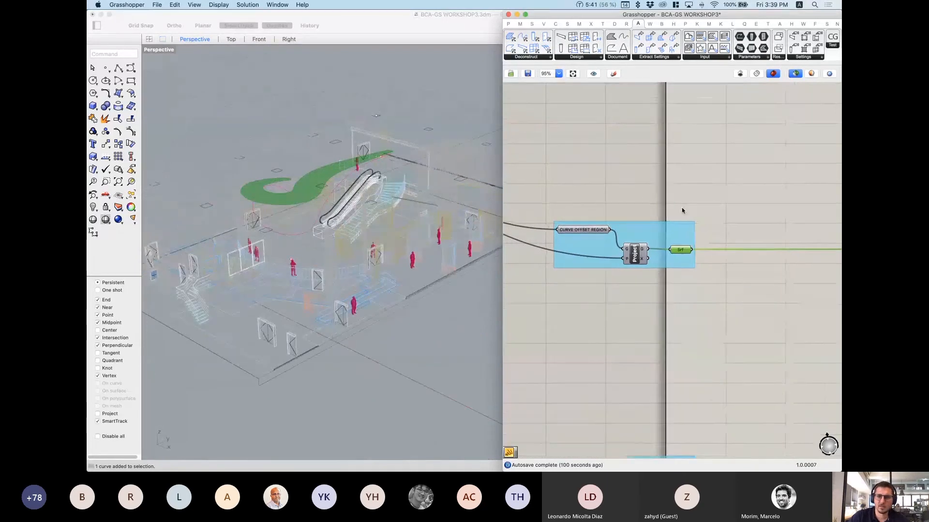
{"action": "scroll", "coordinate": [687, 207], "scroll_direction": "down", "scroll_amount": 3}
{"action": "right_click_drag", "start_coordinate": [708, 242], "coordinate": [547, 254]}
{"action": "right_click_drag", "start_coordinate": [713, 254], "coordinate": [594, 251]}
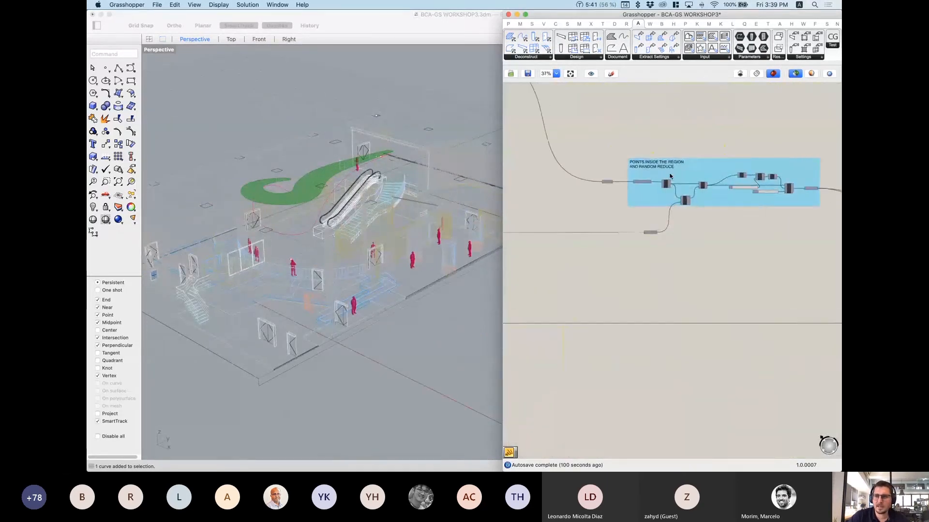
Step: Preview the green POINT GRID and confirm PANEL GRID POINTS holds 5000 points in 50 branches
{"action": "scroll", "coordinate": [665, 179], "scroll_direction": "up", "scroll_amount": 6}
{"action": "right_click_drag", "start_coordinate": [646, 219], "coordinate": [688, 218]}
{"action": "left_click", "coordinate": [571, 192]}
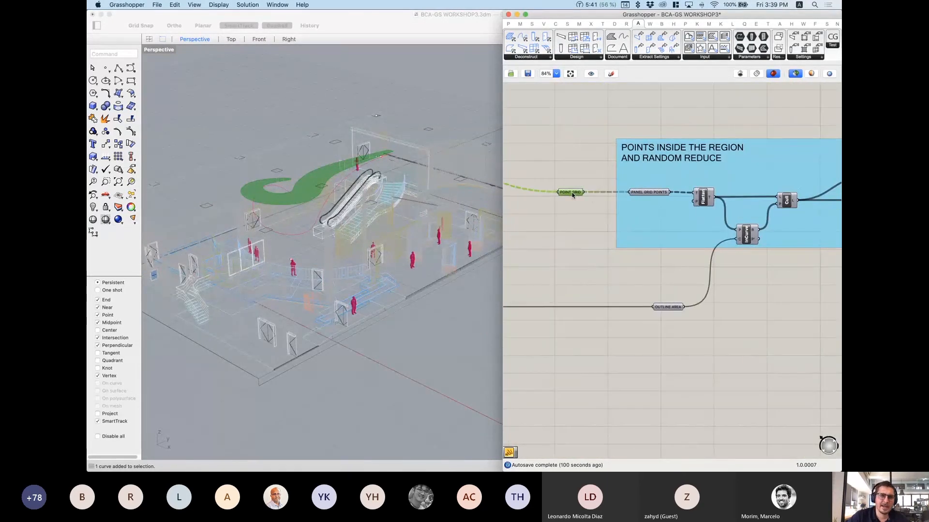
{"action": "scroll", "coordinate": [389, 198], "scroll_direction": "up", "scroll_amount": 6}
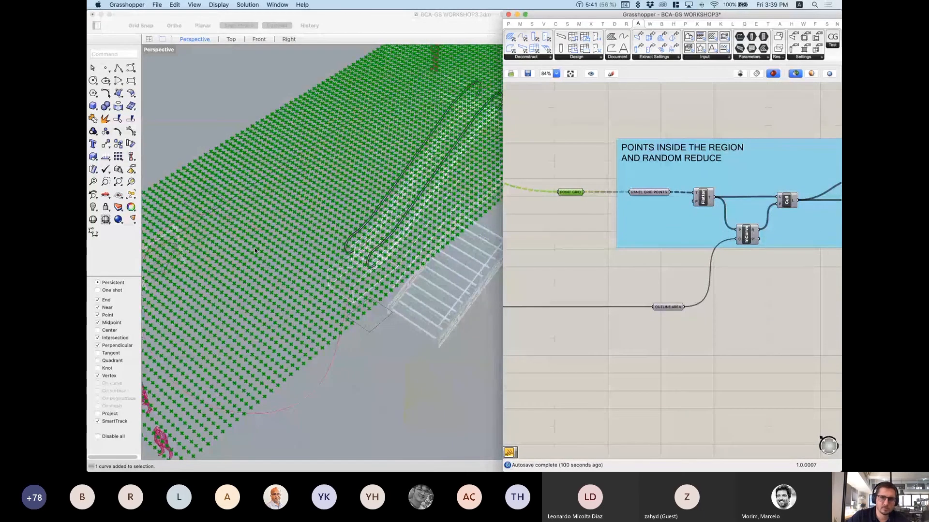
{"action": "left_click", "coordinate": [650, 193]}
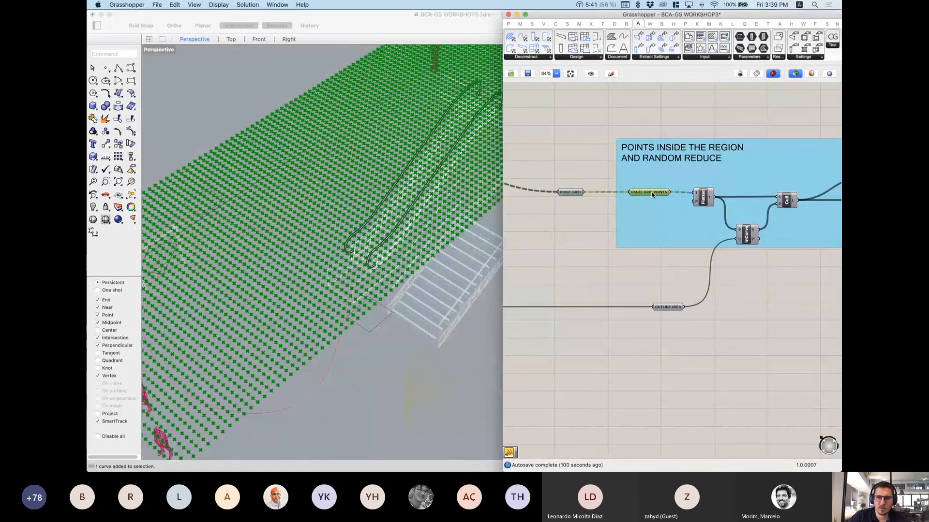
{"action": "left_click", "coordinate": [574, 192]}
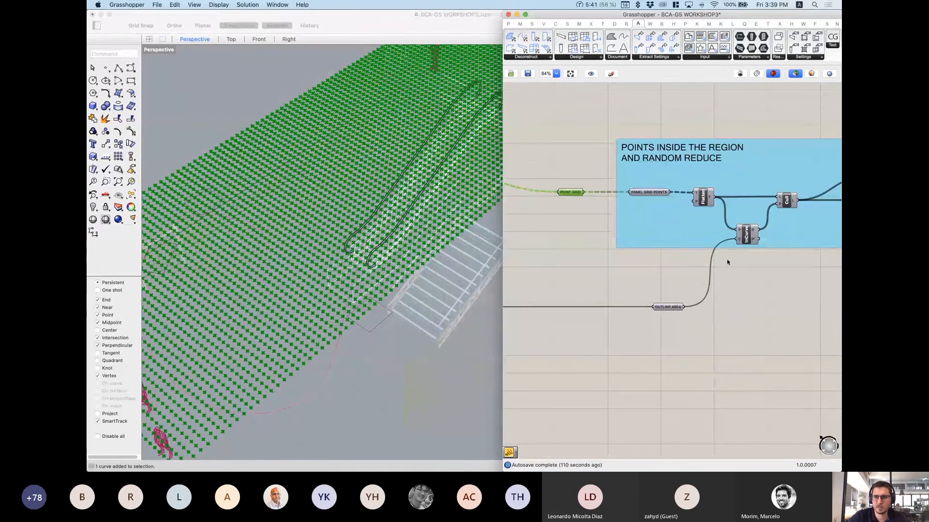
{"action": "right_click_drag", "start_coordinate": [720, 252], "coordinate": [648, 266]}
{"action": "scroll", "coordinate": [640, 238], "scroll_direction": "up", "scroll_amount": 1}
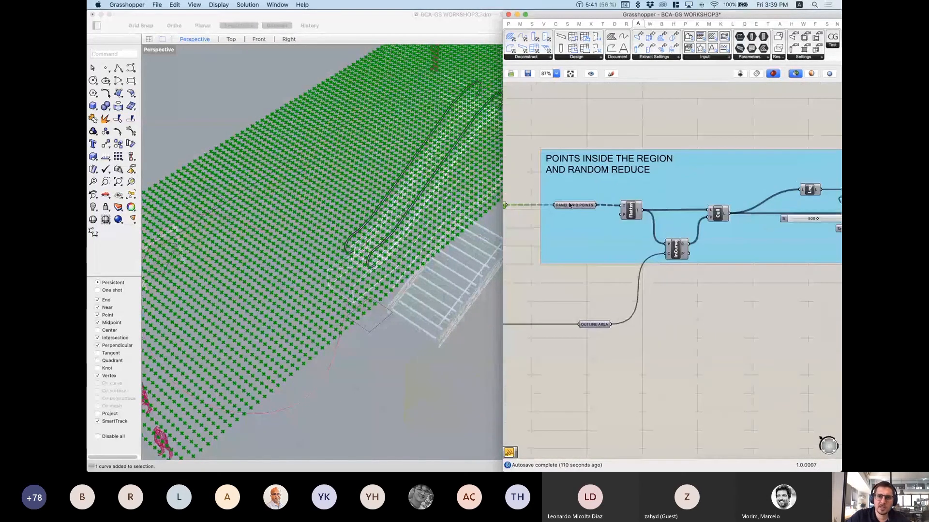
{"action": "mouse_move", "coordinate": [569, 206]}
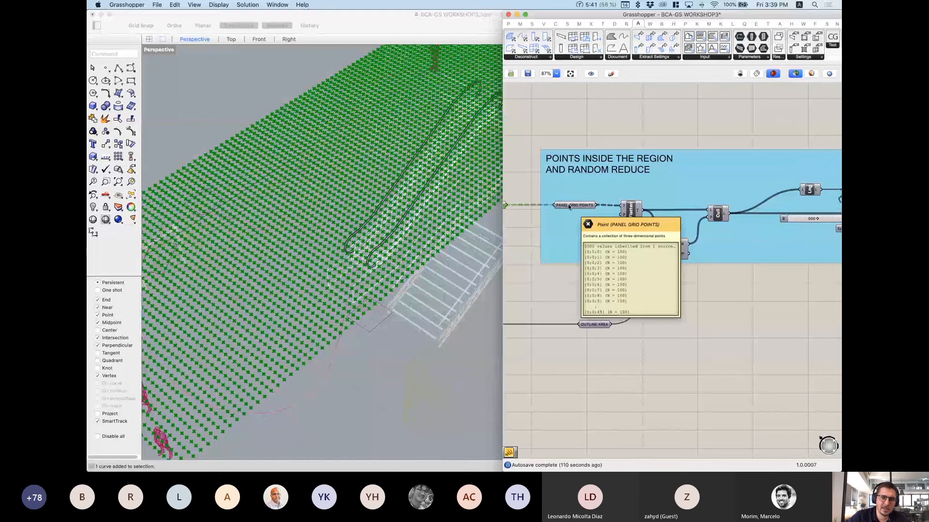
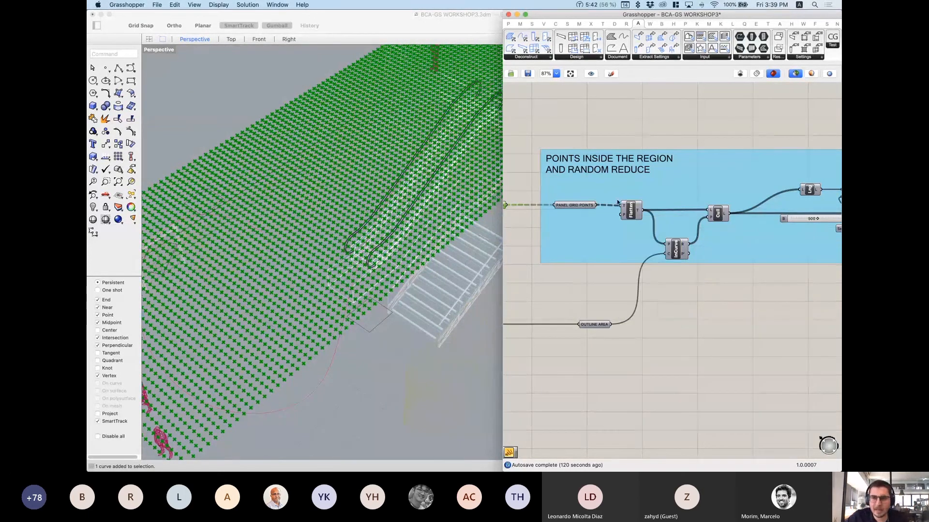
Step: Add a temporary Panel listing the grid points, then delete both panels
{"action": "double_click", "coordinate": [692, 342]}
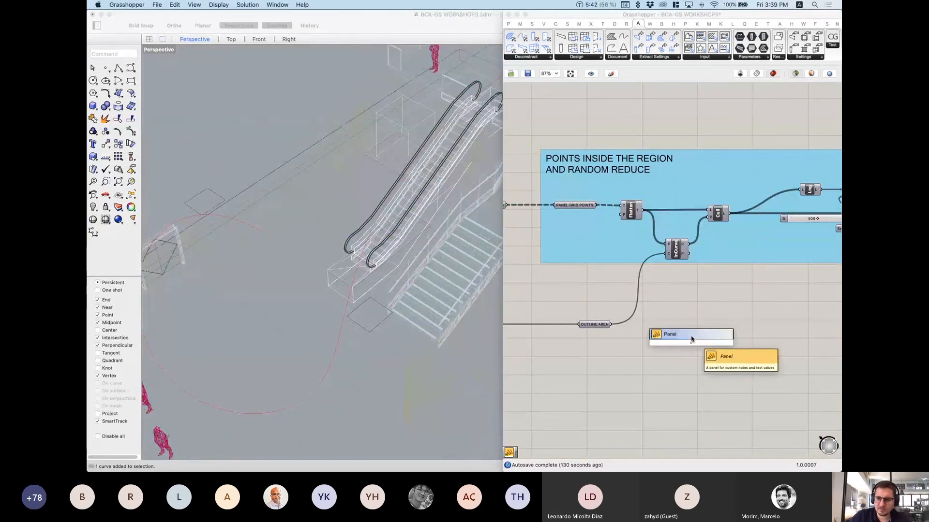
{"action": "left_click", "coordinate": [721, 358]}
{"action": "left_click_drag", "start_coordinate": [688, 341], "coordinate": [691, 127]}
{"action": "scroll", "coordinate": [574, 211], "scroll_direction": "left", "scroll_amount": 1}
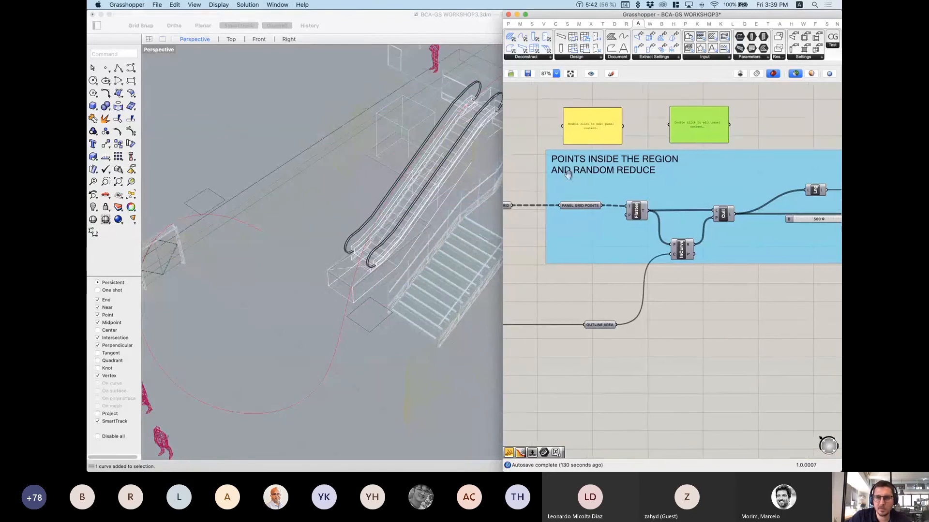
{"action": "left_click_drag", "start_coordinate": [512, 206], "coordinate": [566, 127]}
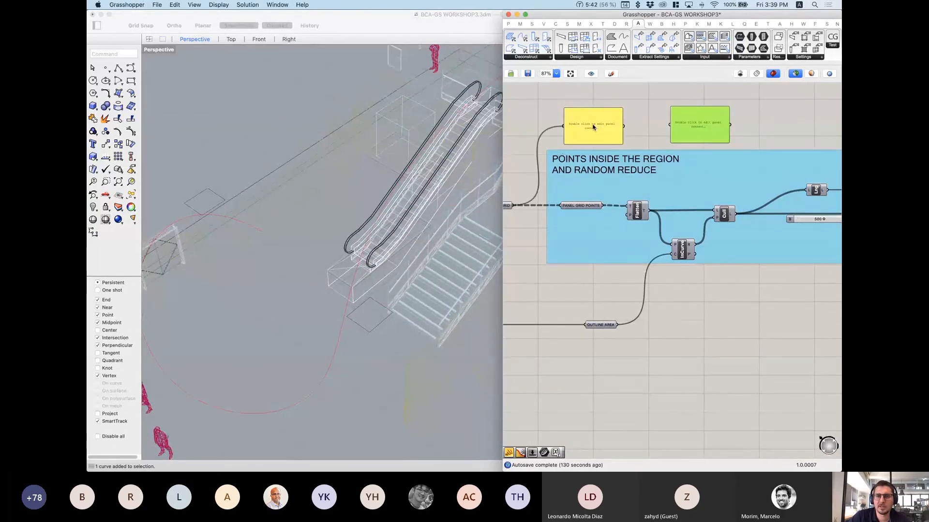
{"action": "scroll", "coordinate": [598, 117], "scroll_direction": "up", "scroll_amount": 2}
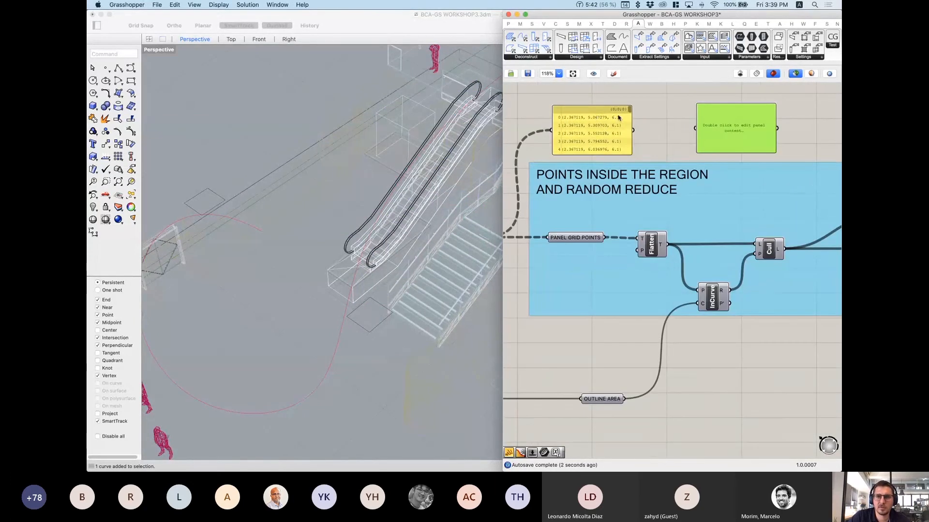
{"action": "scroll", "coordinate": [615, 118], "scroll_direction": "up", "scroll_amount": 5}
{"action": "scroll", "coordinate": [615, 118], "scroll_direction": "left", "scroll_amount": 2}
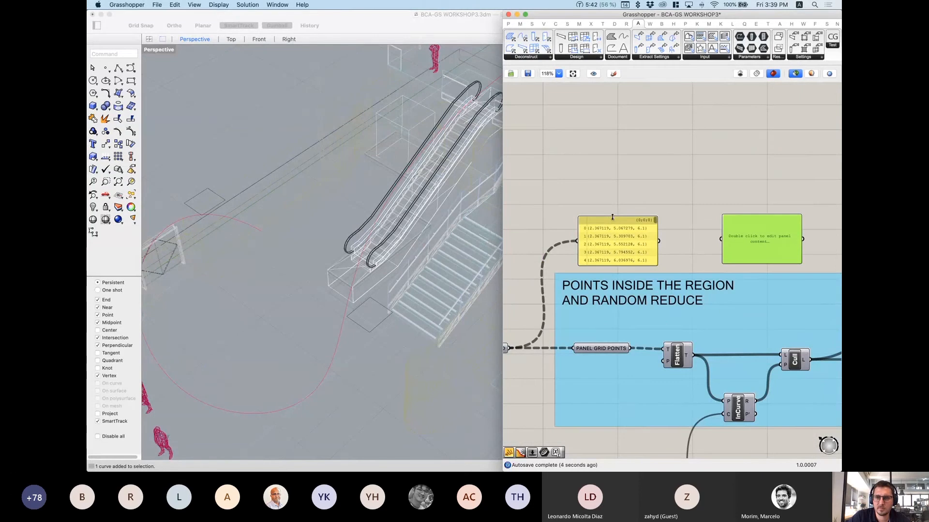
{"action": "left_click_drag", "start_coordinate": [613, 134], "coordinate": [614, 130]}
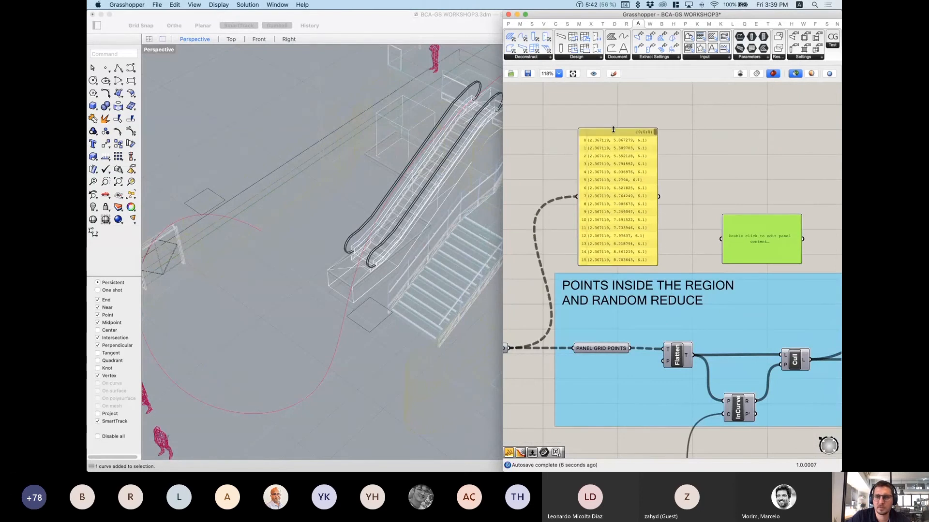
{"action": "left_click", "coordinate": [613, 165]}
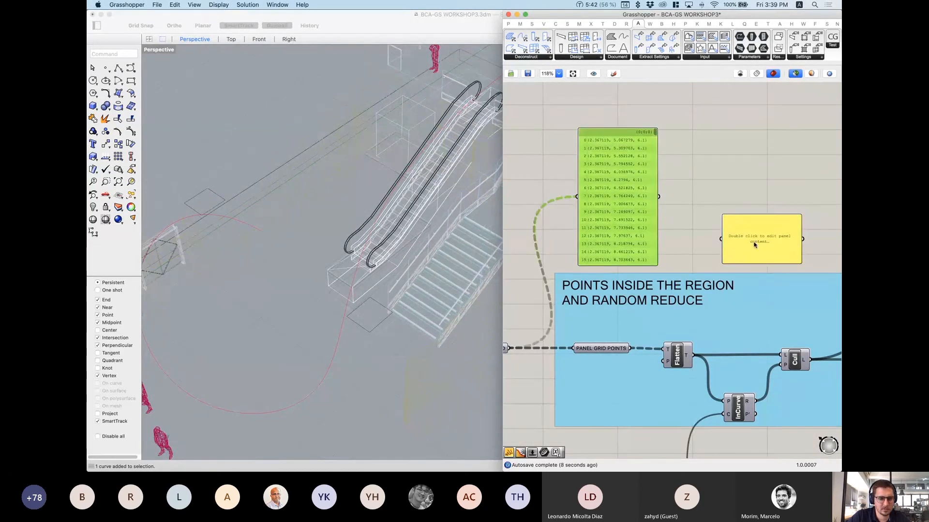
{"action": "left_click", "coordinate": [754, 244], "text": "shift"}
{"action": "key", "text": "Delete"}
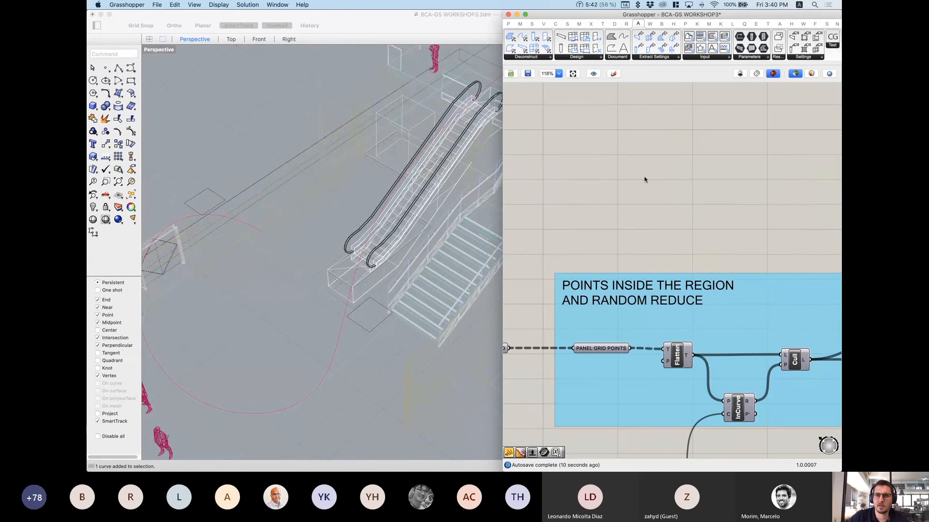
Step: Load PANEL GRID POINTS into the Data Viewer, showing 50 branches of 100 items
{"action": "left_click", "coordinate": [243, 5]}
{"action": "mouse_move", "coordinate": [218, 4]}
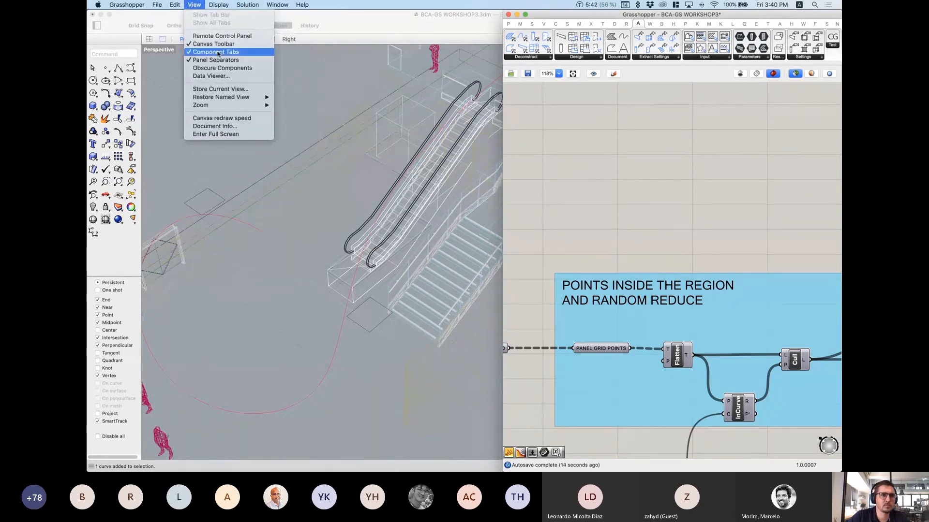
{"action": "left_click", "coordinate": [211, 76]}
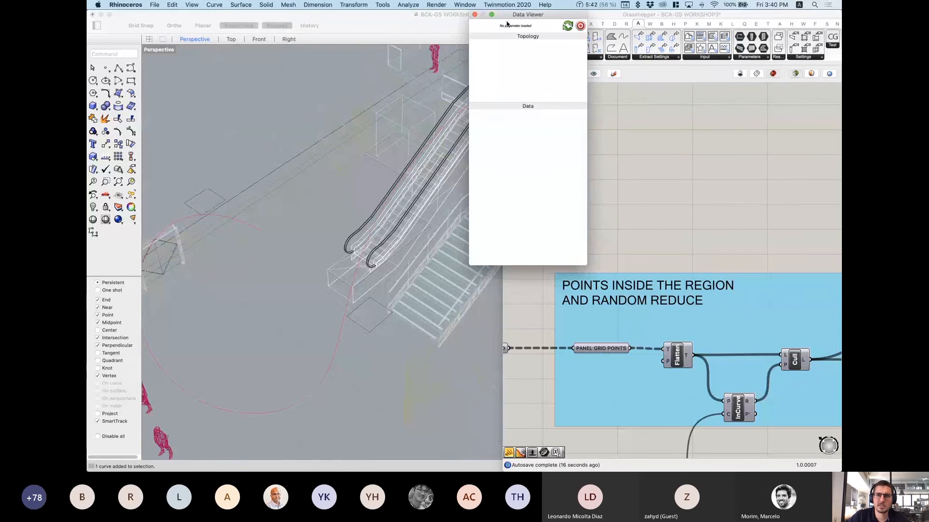
{"action": "left_click_drag", "start_coordinate": [507, 14], "coordinate": [455, 59]}
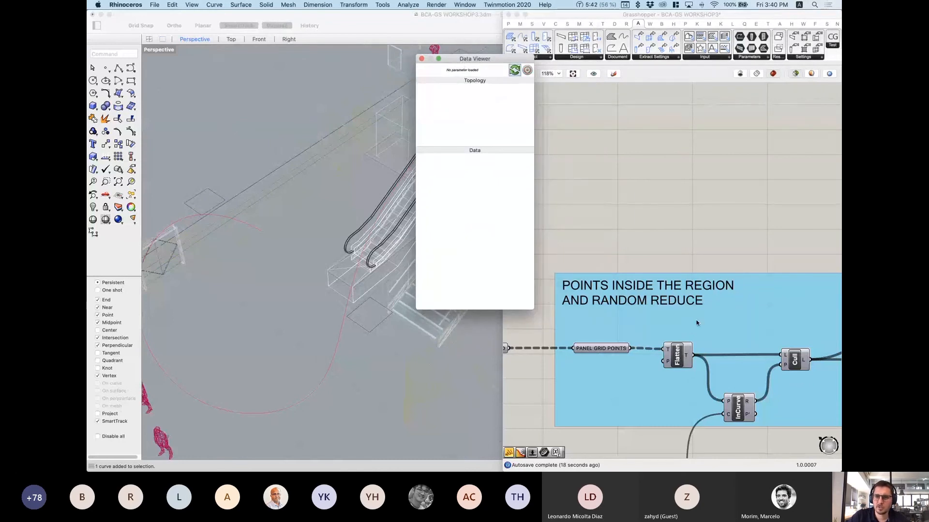
{"action": "left_click", "coordinate": [608, 349]}
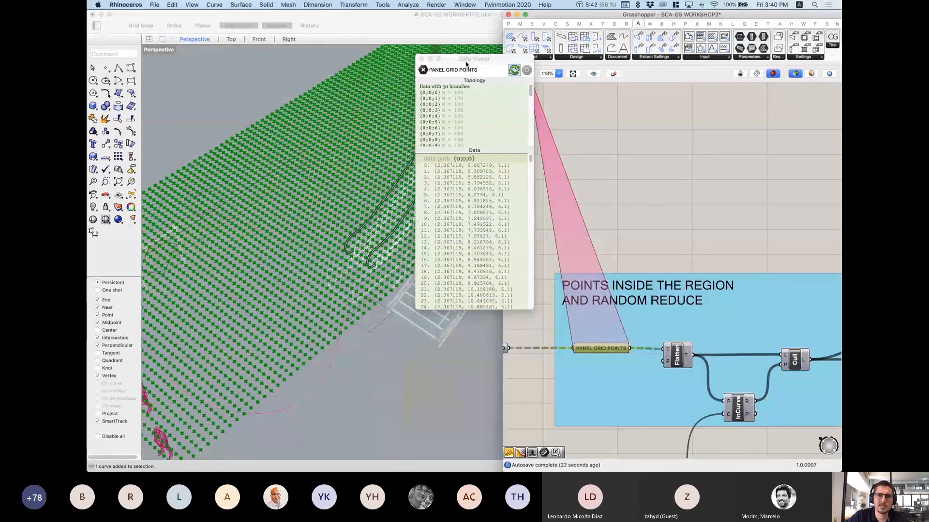
{"action": "left_click_drag", "start_coordinate": [472, 59], "coordinate": [447, 67]}
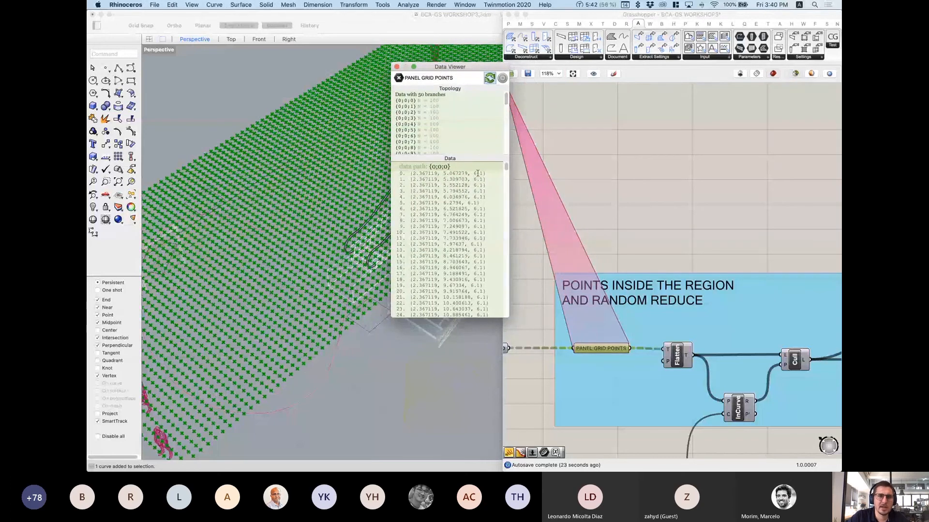
{"action": "left_click_drag", "start_coordinate": [423, 95], "coordinate": [444, 95]}
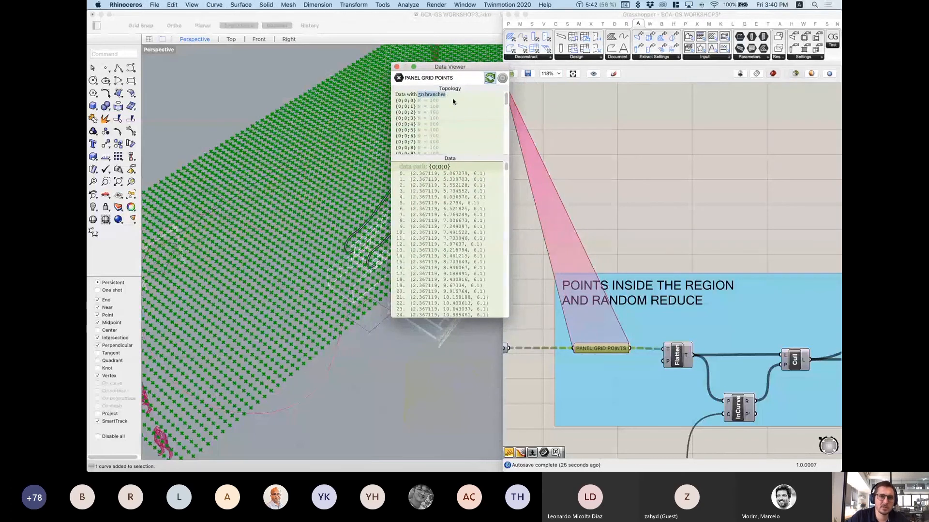
{"action": "double_click", "coordinate": [434, 100]}
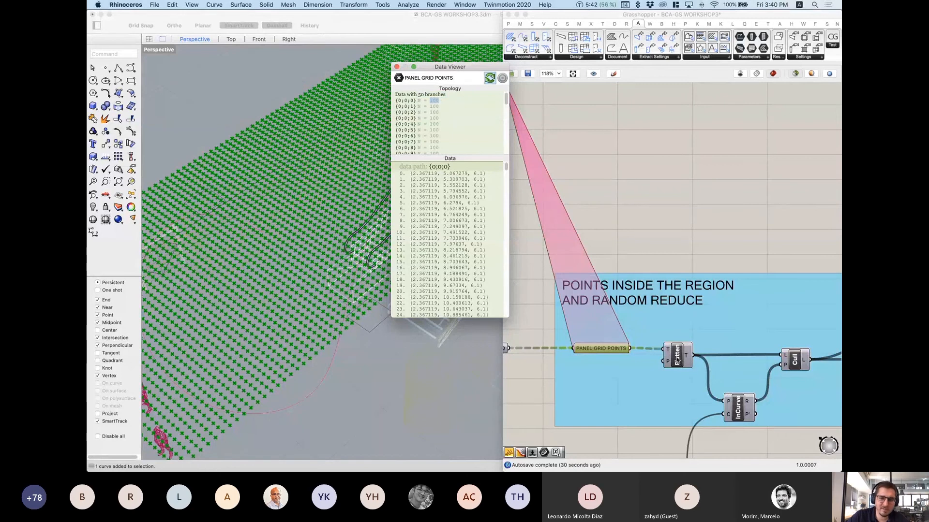
Step: Compare Flatten's single-branch list with the original 50 branches in the Data Viewer, then close it
{"action": "right_click", "coordinate": [615, 348]}
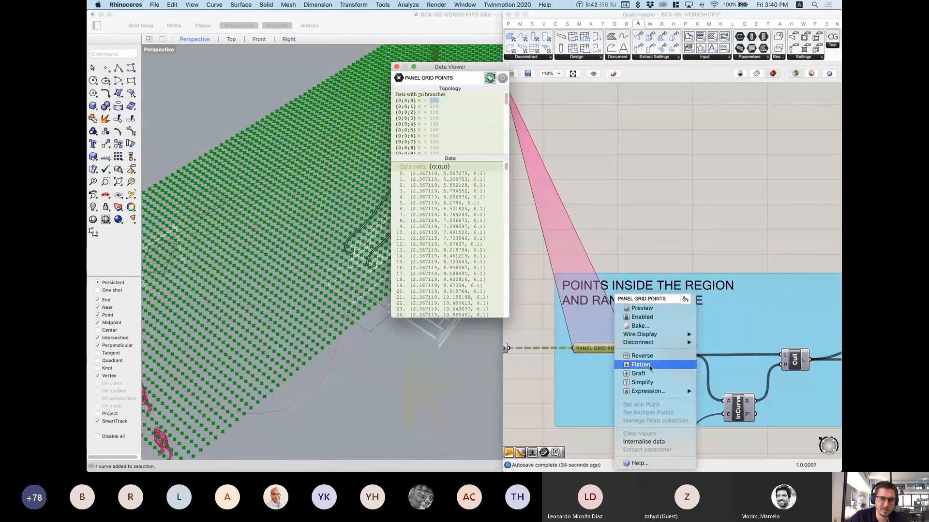
{"action": "left_click", "coordinate": [640, 365]}
{"action": "left_click", "coordinate": [678, 357]}
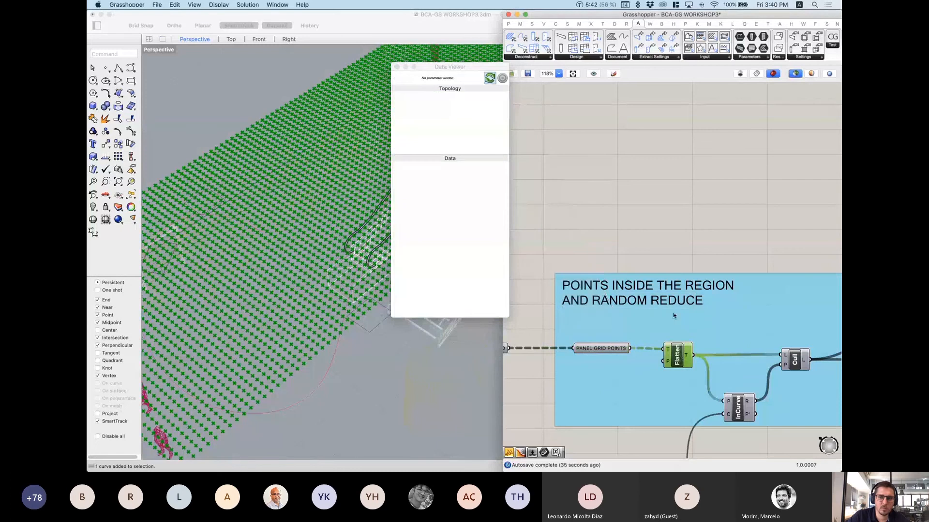
{"action": "left_click", "coordinate": [687, 356]}
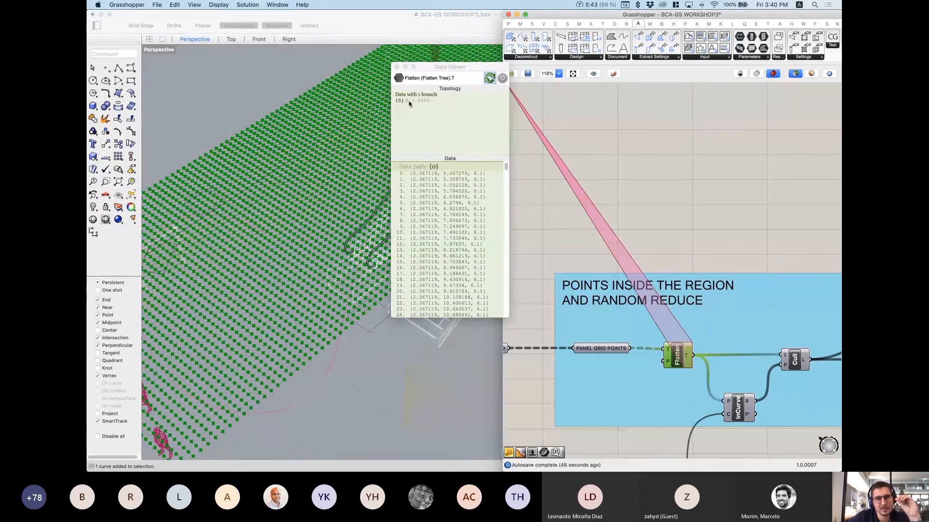
{"action": "left_click", "coordinate": [604, 349]}
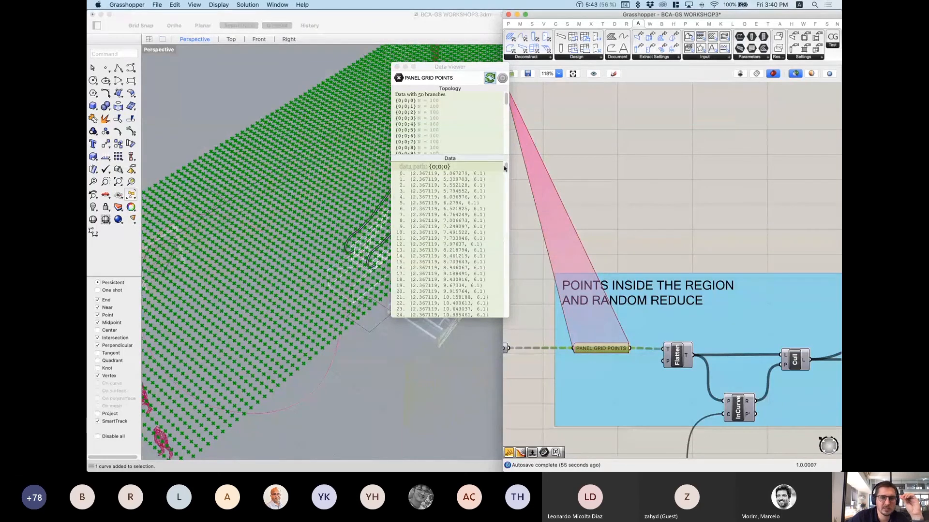
{"action": "left_click", "coordinate": [688, 359]}
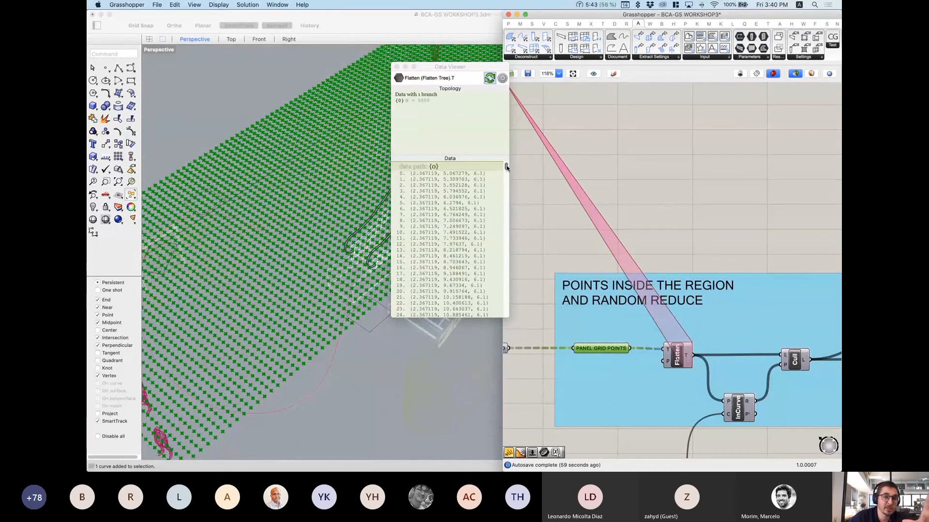
{"action": "mouse_move", "coordinate": [506, 167]}
{"action": "left_mouse_down"}
{"action": "mouse_move", "coordinate": [512, 274]}
{"action": "mouse_move", "coordinate": [508, 164]}
{"action": "left_mouse_up"}
{"action": "scroll", "coordinate": [299, 252], "scroll_direction": "down", "scroll_amount": 10}
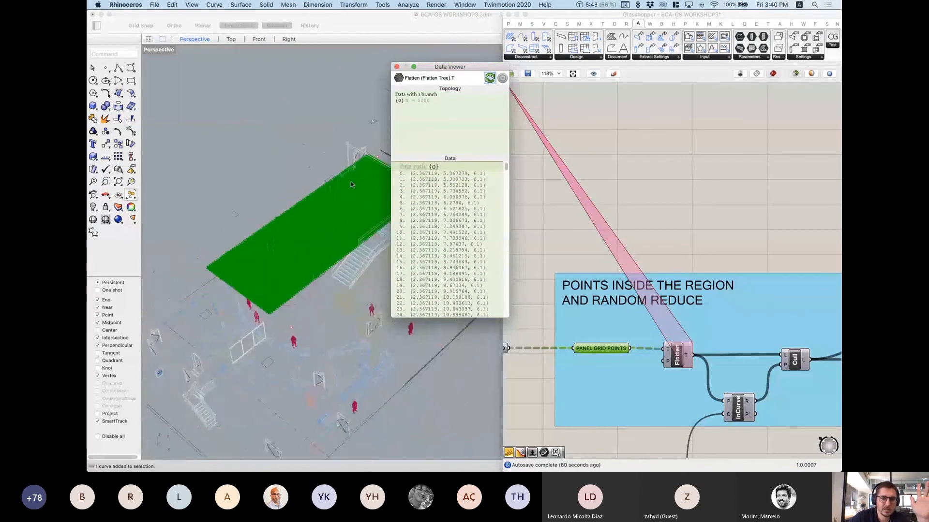
{"action": "scroll", "coordinate": [352, 184], "scroll_direction": "up", "scroll_amount": 3}
{"action": "left_click", "coordinate": [397, 66]}
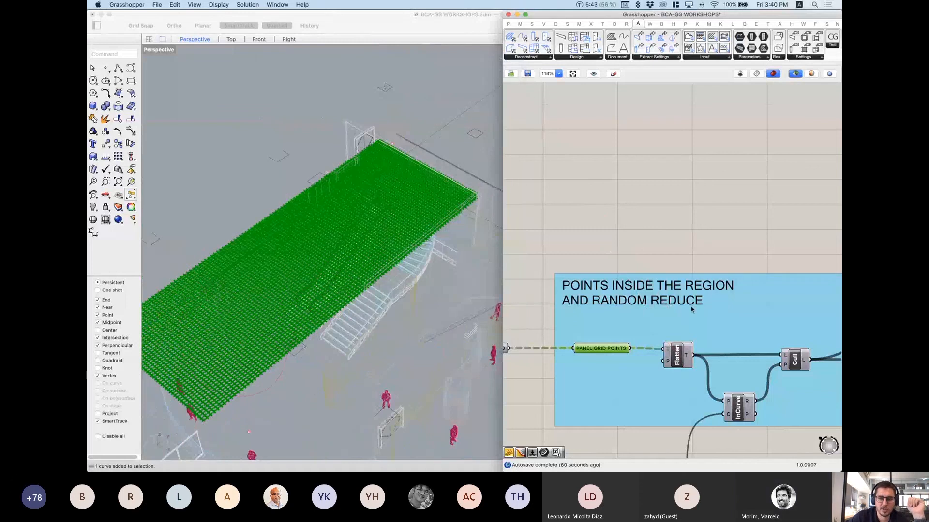
Step: Preview the OUTLINE AREA curve and open the component search below InCurve
{"action": "right_click_drag", "start_coordinate": [691, 310], "coordinate": [635, 170]}
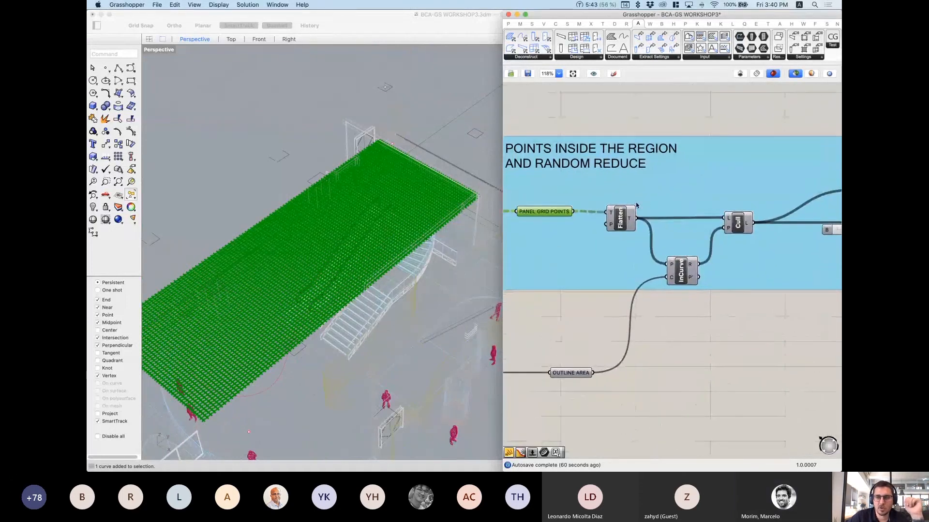
{"action": "left_click", "coordinate": [635, 125]}
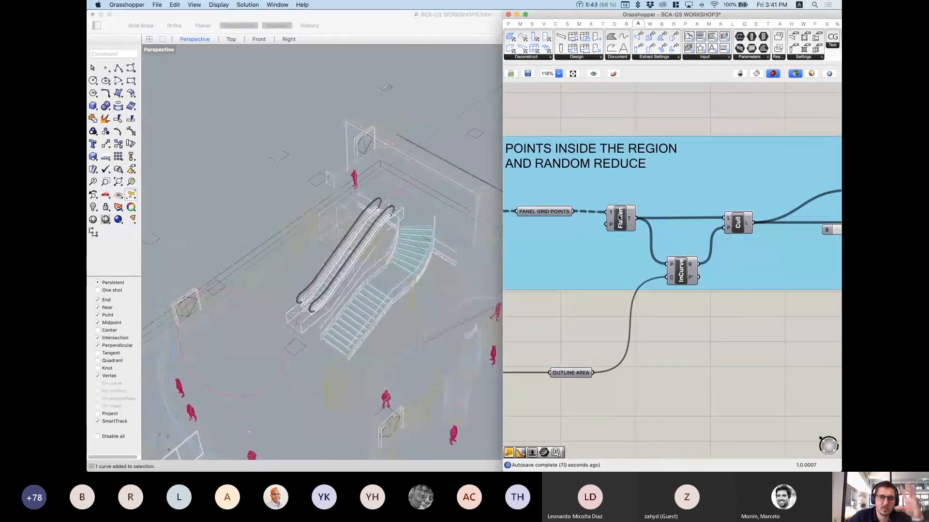
{"action": "scroll", "coordinate": [613, 300], "scroll_direction": "down", "scroll_amount": 1}
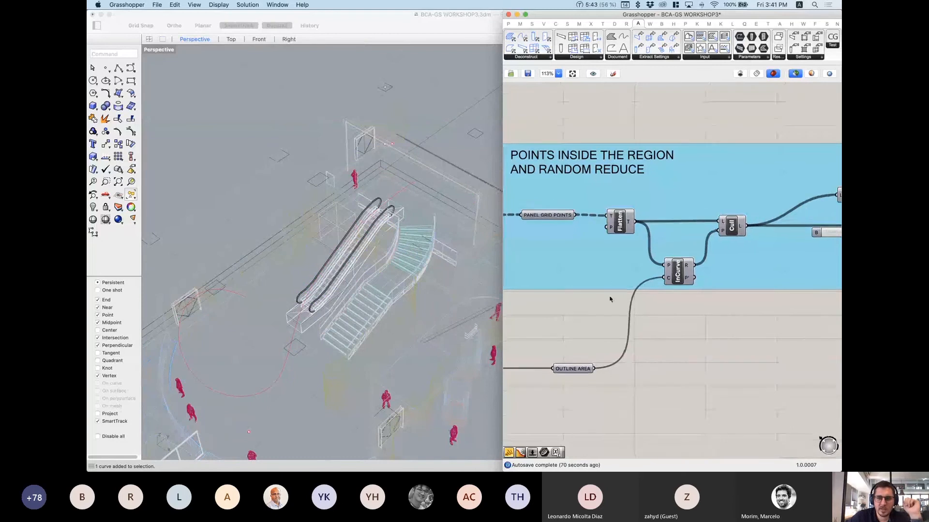
{"action": "right_click_drag", "start_coordinate": [612, 300], "coordinate": [670, 272]}
{"action": "left_click", "coordinate": [675, 195]}
{"action": "left_click", "coordinate": [751, 350]}
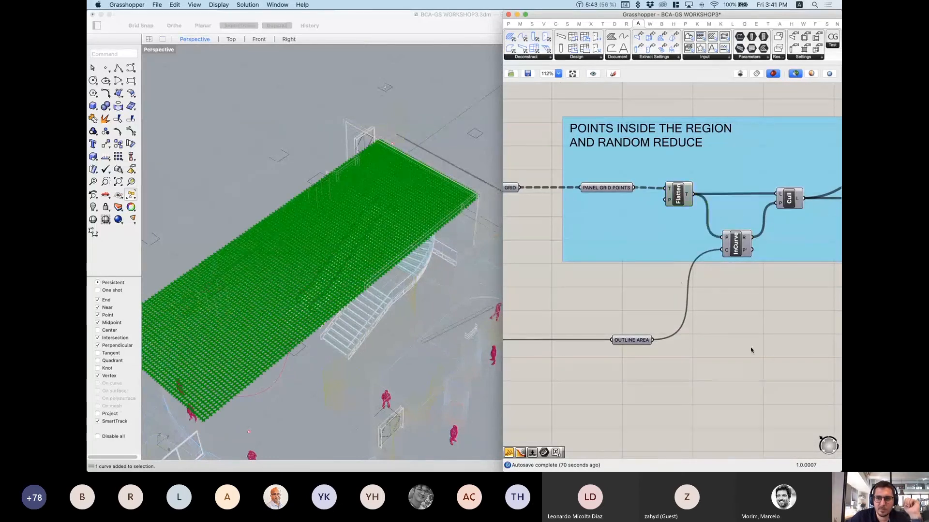
{"action": "left_click", "coordinate": [635, 342]}
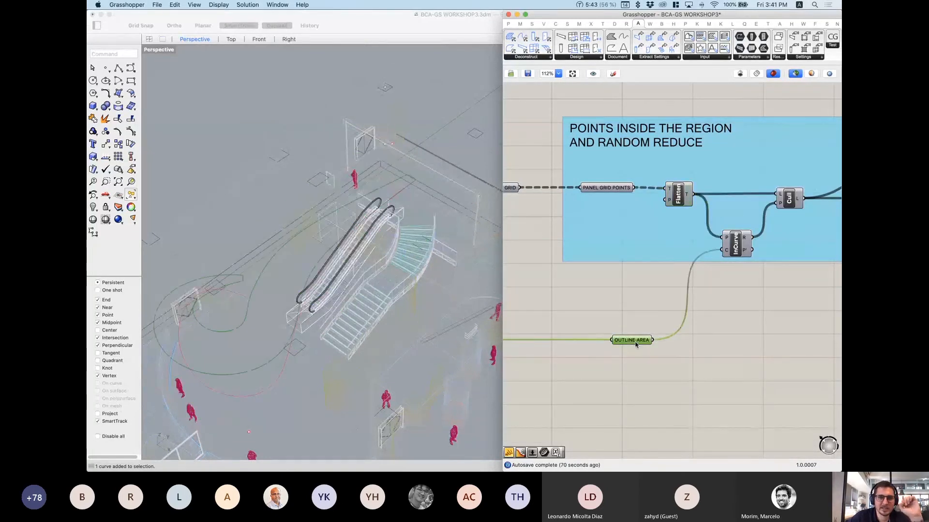
{"action": "scroll", "coordinate": [828, 265], "scroll_direction": "up", "scroll_amount": 5}
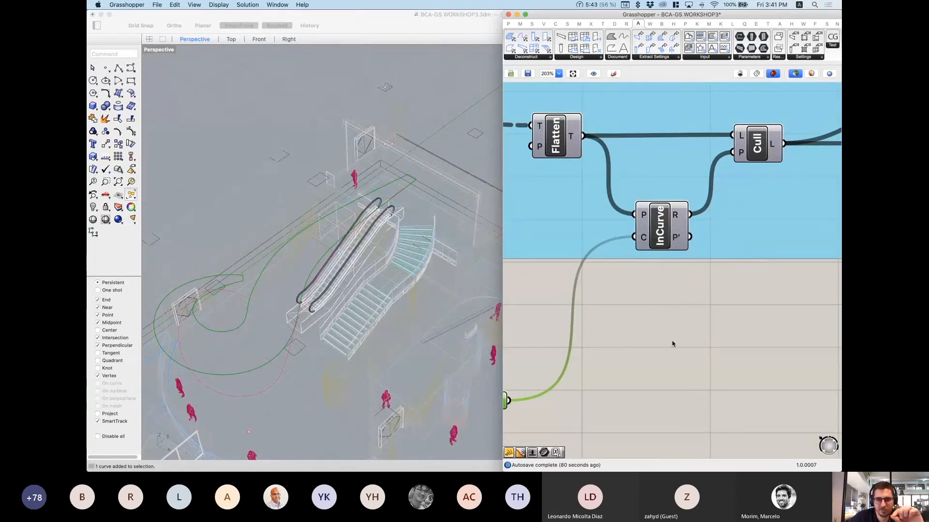
{"action": "double_click", "coordinate": [673, 313]}
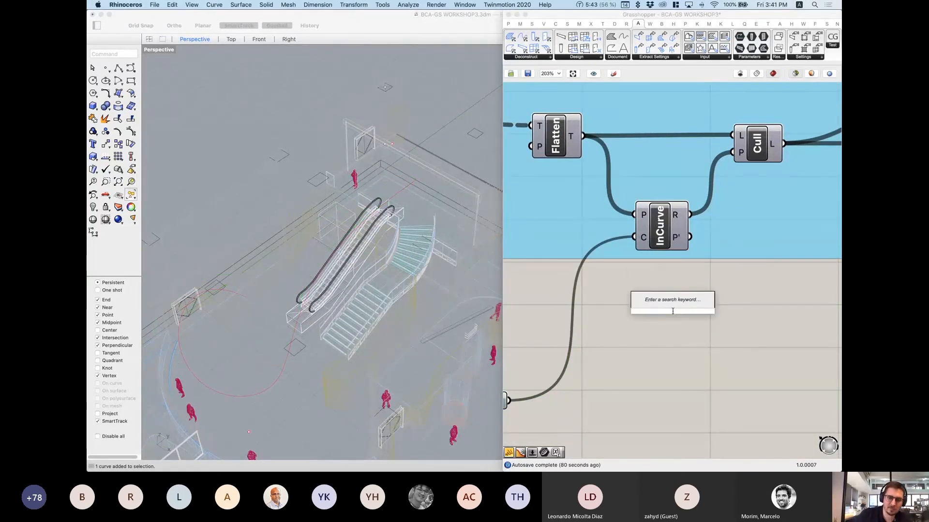
Step: Add a Point In Curve component via 'point in cu' and locate it among the curve components
{"action": "type", "text": "point"}
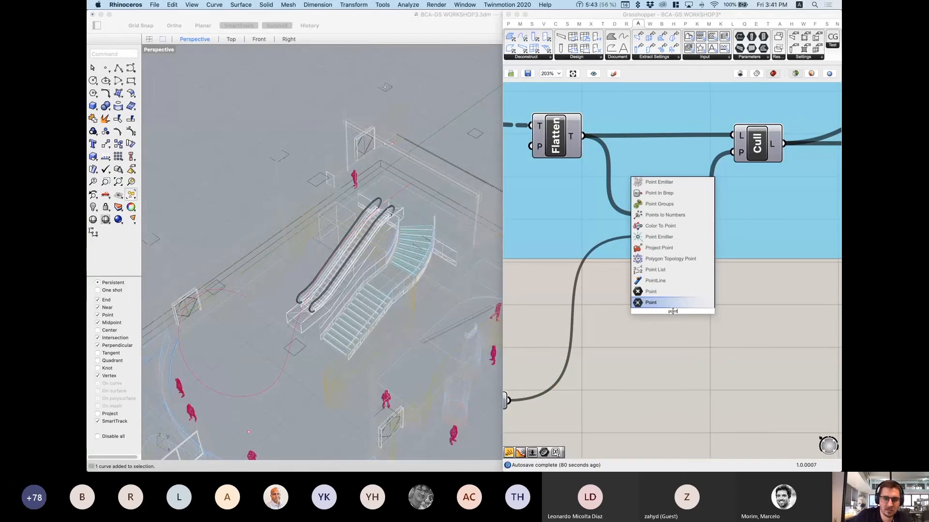
{"action": "type", "text": " in cu"}
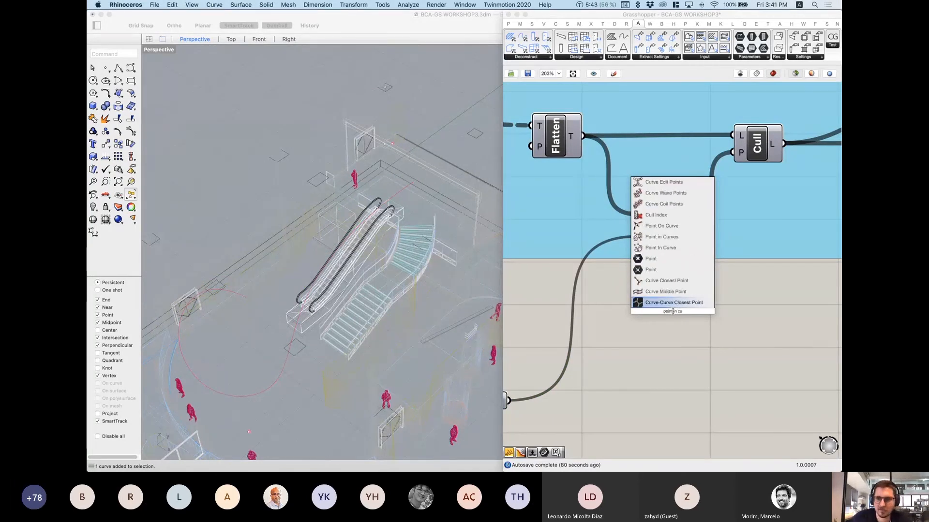
{"action": "left_click", "coordinate": [666, 237]}
{"action": "left_click", "coordinate": [665, 319]}
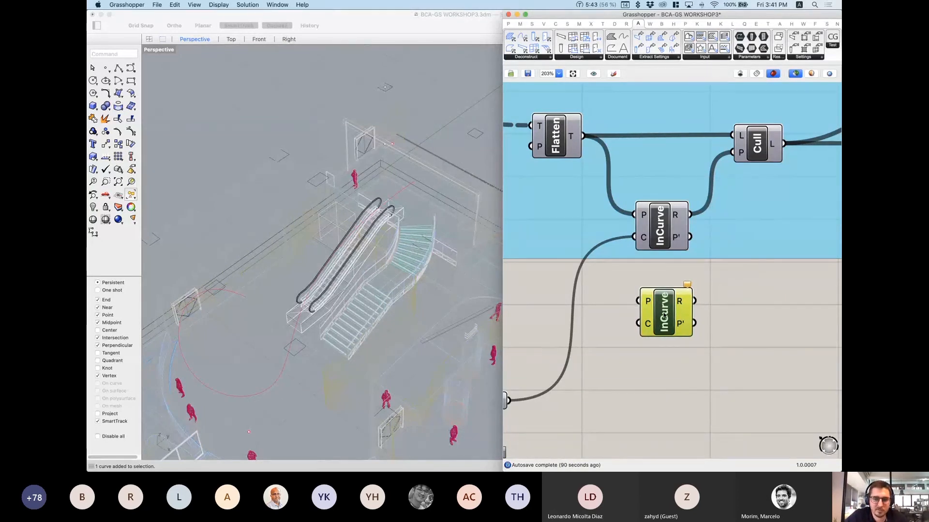
{"action": "left_click", "coordinate": [664, 316], "text": "alt+super"}
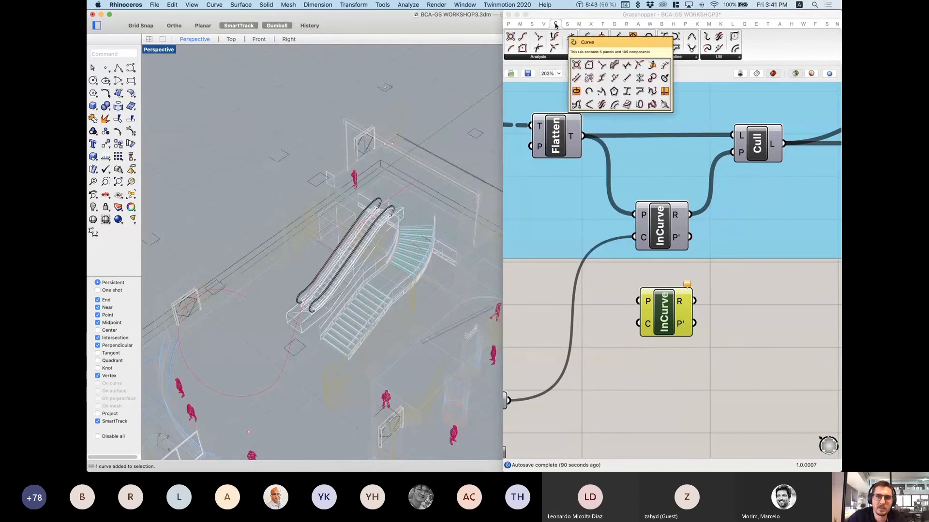
{"action": "left_click", "coordinate": [667, 315], "text": "alt+super"}
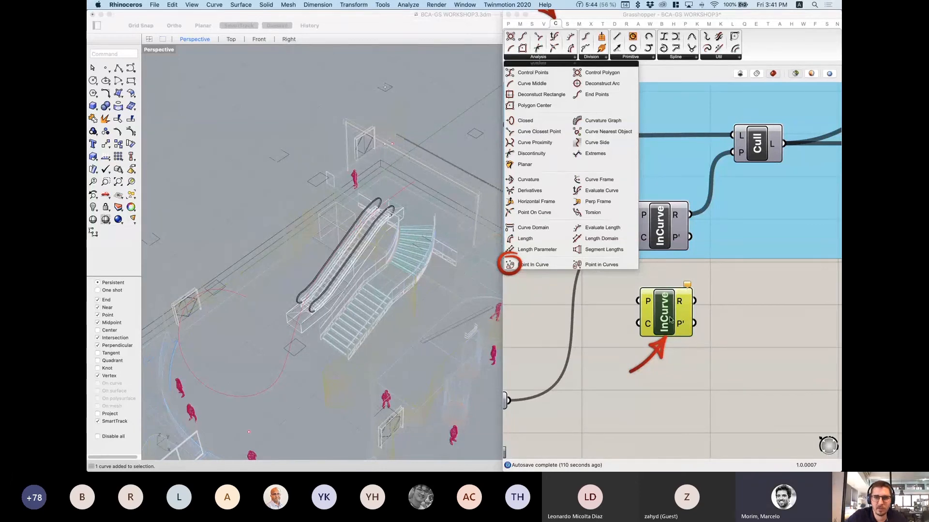
{"action": "left_click", "coordinate": [742, 376]}
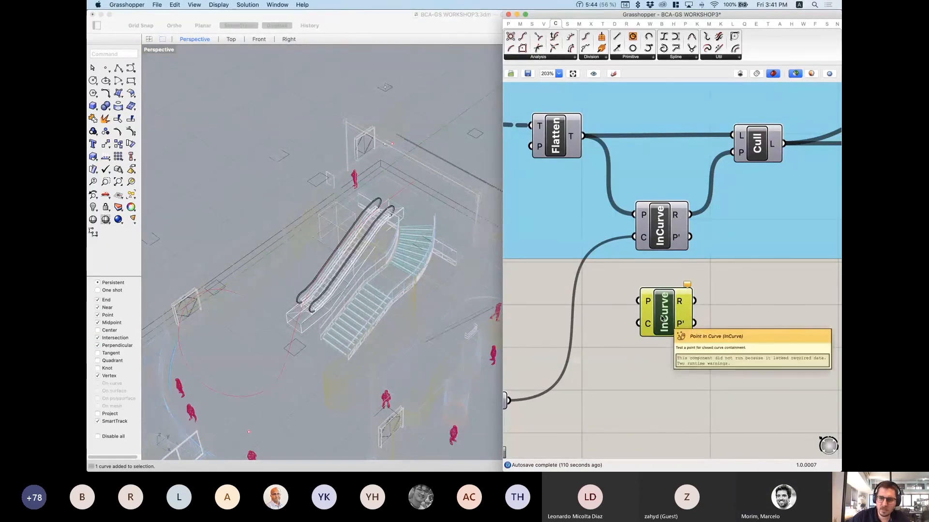
Step: Delete the duplicate InCurve and check the remaining InCurve's inputs and outputs
{"action": "key", "text": "Delete"}
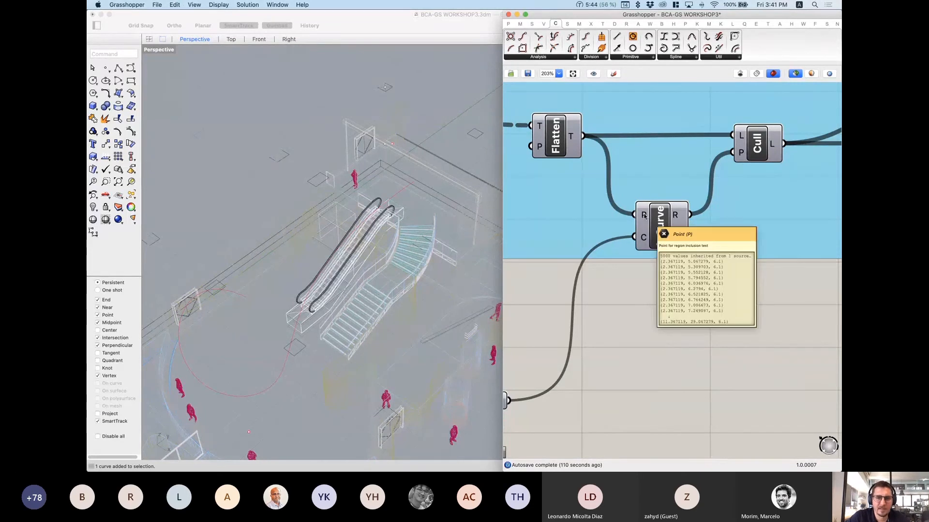
{"action": "mouse_move", "coordinate": [646, 239]}
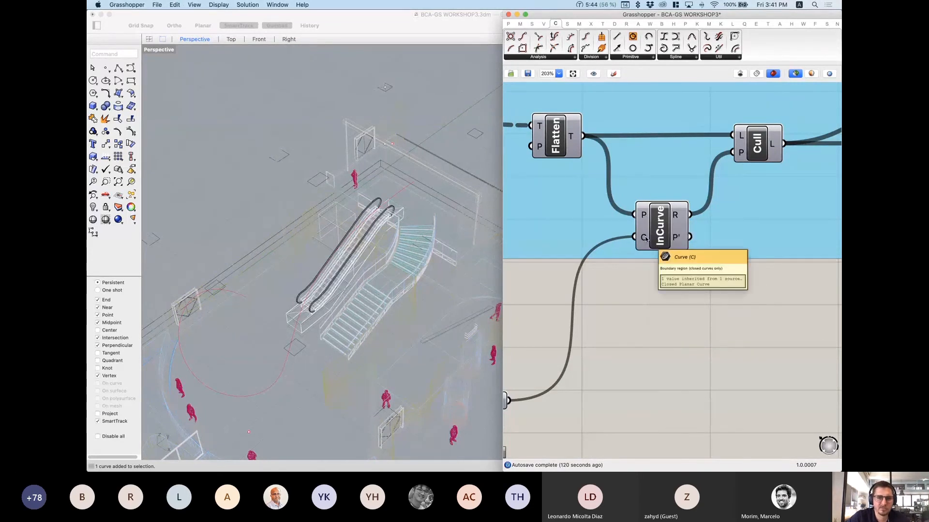
{"action": "mouse_move", "coordinate": [680, 222]}
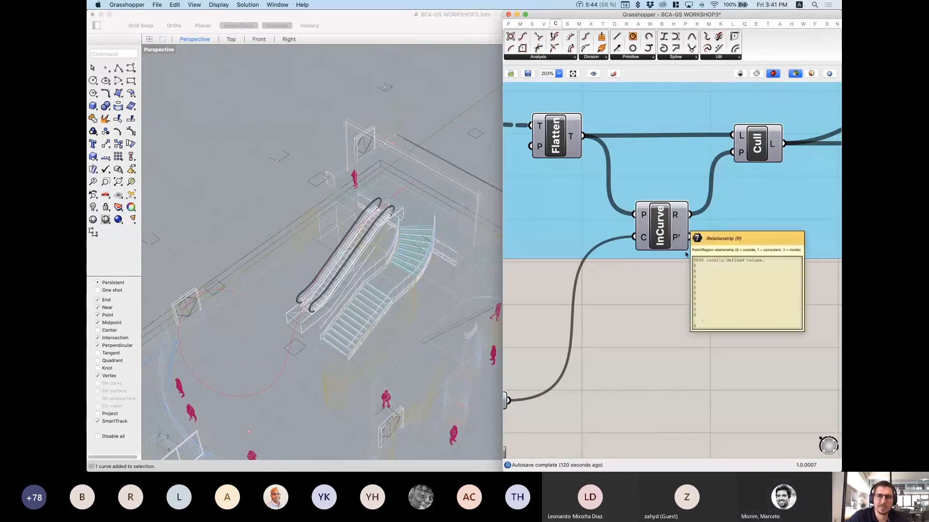
{"action": "double_click", "coordinate": [734, 319]}
{"action": "type", "text": "panel"}
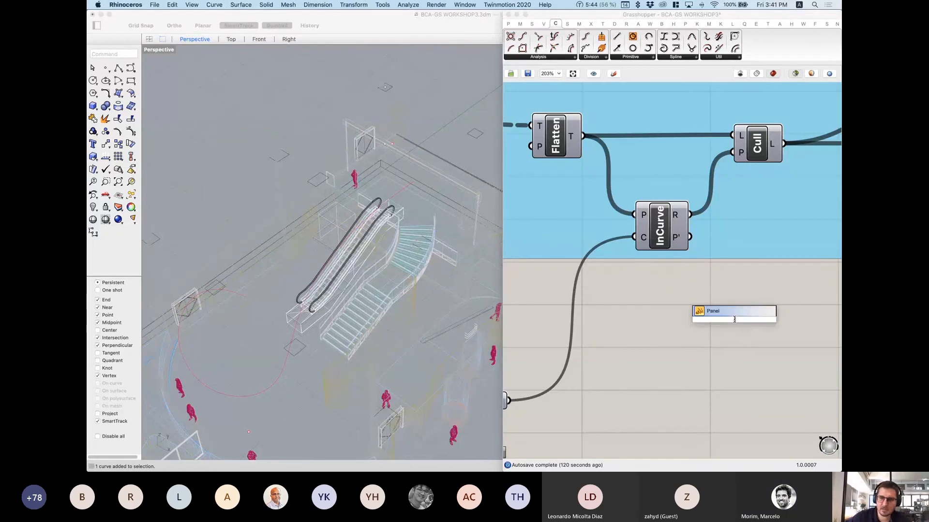
{"action": "key", "text": "Return"}
{"action": "left_click_drag", "start_coordinate": [690, 215], "coordinate": [673, 315]}
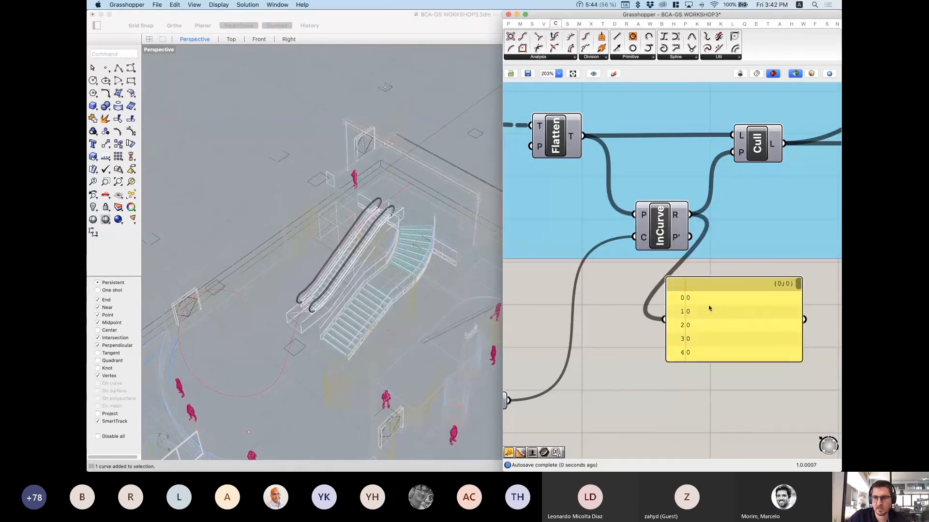
{"action": "left_click_drag", "start_coordinate": [722, 338], "coordinate": [736, 336]}
{"action": "right_click_drag", "start_coordinate": [696, 284], "coordinate": [624, 204]}
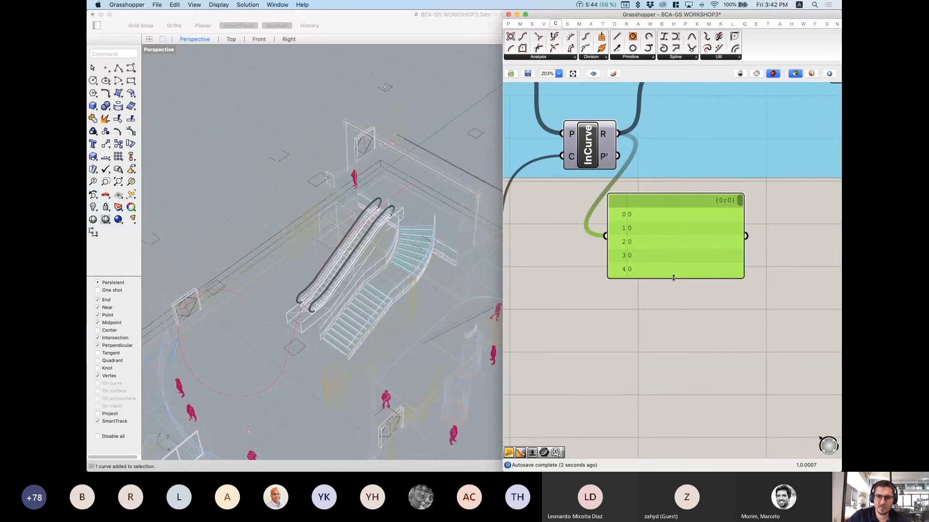
{"action": "left_click_drag", "start_coordinate": [673, 275], "coordinate": [684, 403]}
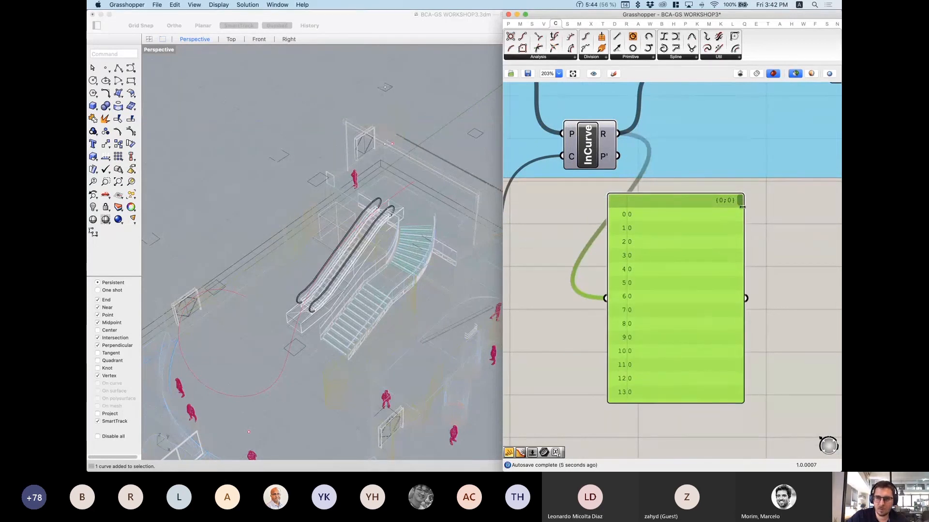
{"action": "left_click_drag", "start_coordinate": [750, 292], "coordinate": [743, 394]}
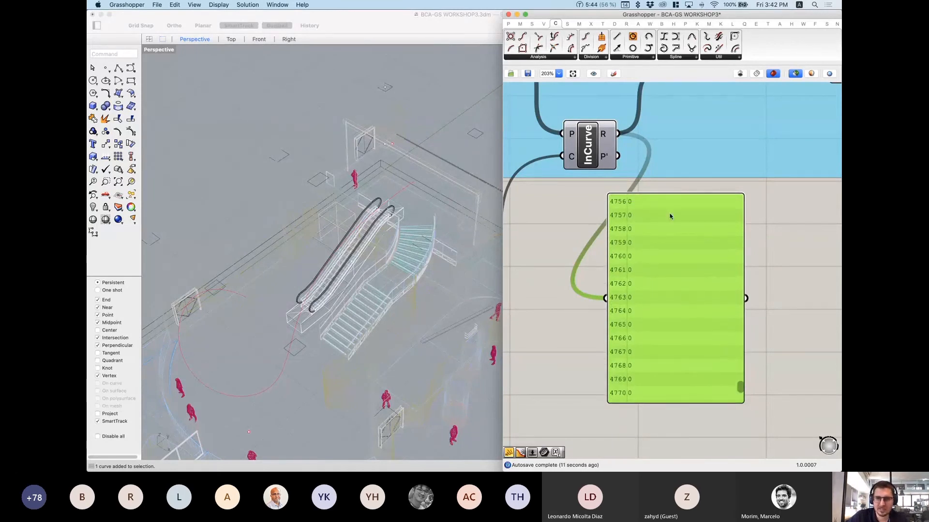
{"action": "mouse_move", "coordinate": [603, 135]}
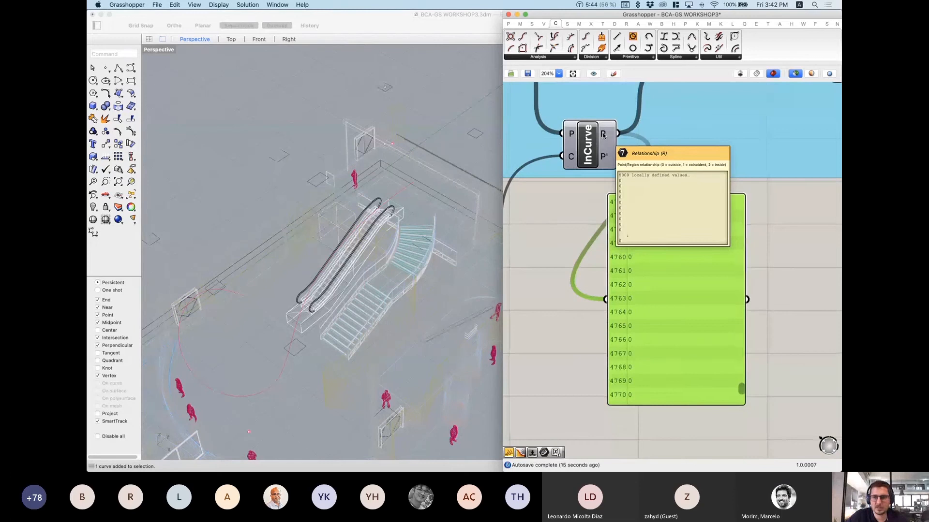
{"action": "scroll", "coordinate": [603, 135], "scroll_direction": "up", "scroll_amount": 2}
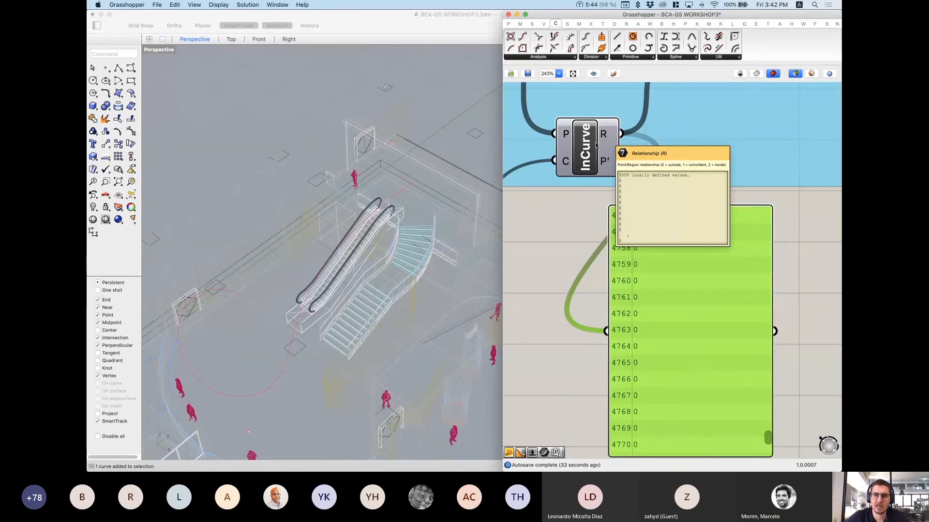
{"action": "left_click", "coordinate": [661, 253]}
Step: Delete the temporary output panel and centre the view on InCurve and Cull
{"action": "key", "text": "Delete"}
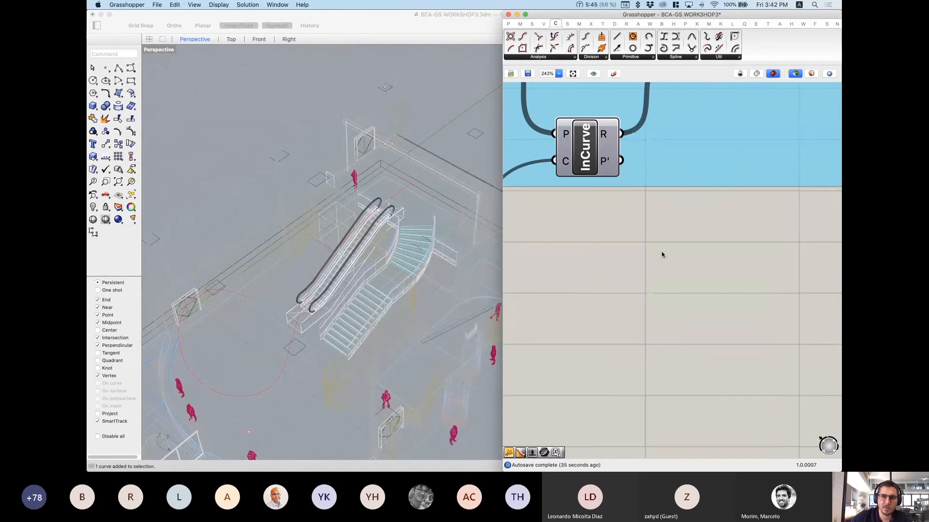
{"action": "scroll", "coordinate": [654, 242], "scroll_direction": "down", "scroll_amount": 1}
{"action": "right_click_drag", "start_coordinate": [621, 312], "coordinate": [595, 438]}
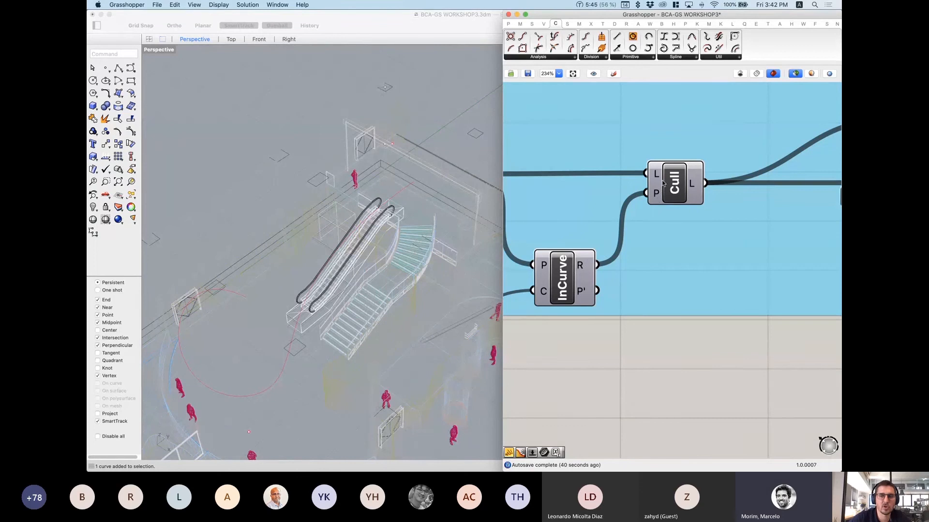
{"action": "mouse_move", "coordinate": [654, 204]}
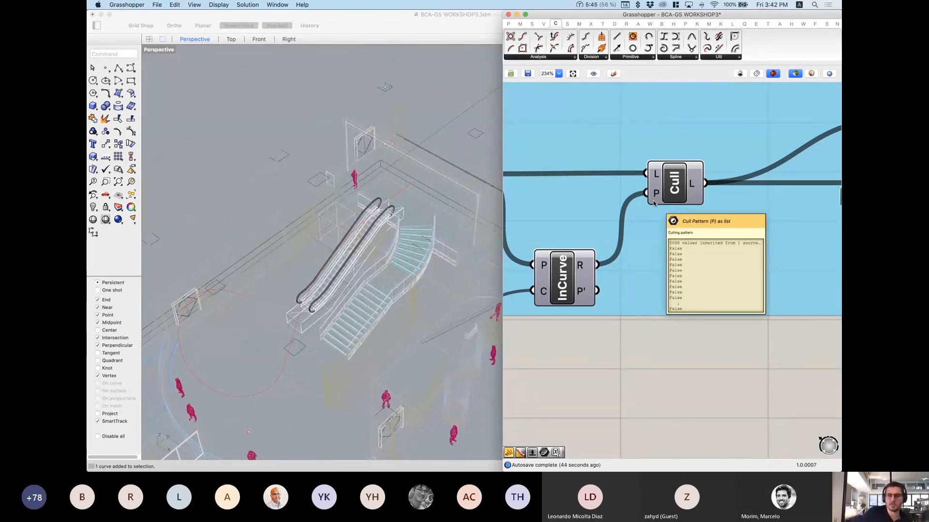
{"action": "scroll", "coordinate": [670, 266], "scroll_direction": "down", "scroll_amount": 1}
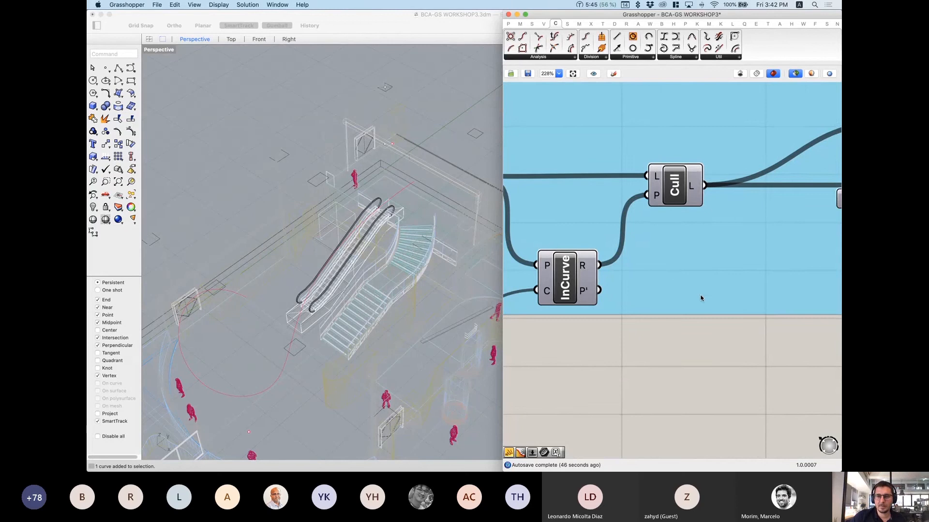
{"action": "right_click_drag", "start_coordinate": [662, 278], "coordinate": [668, 230]}
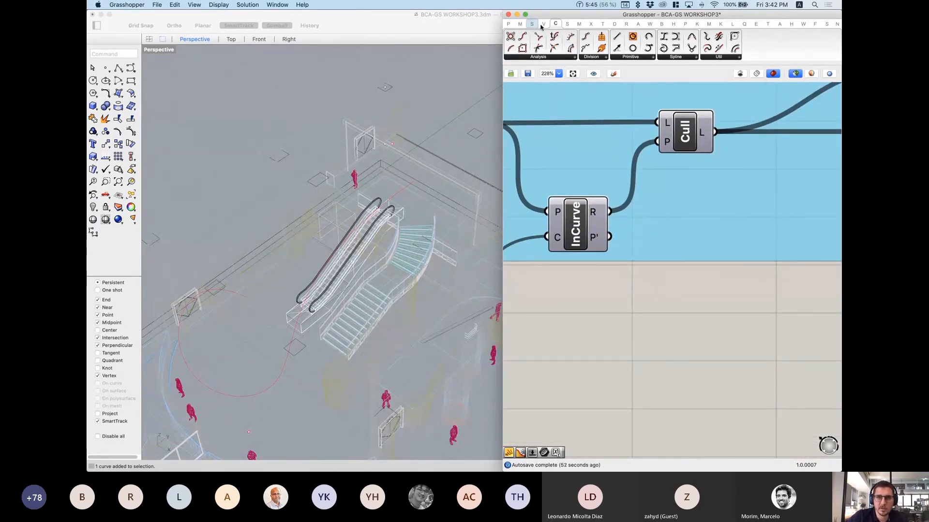
Step: Add a Cull Pattern component by searching 'cull'
{"action": "left_click", "coordinate": [567, 23]}
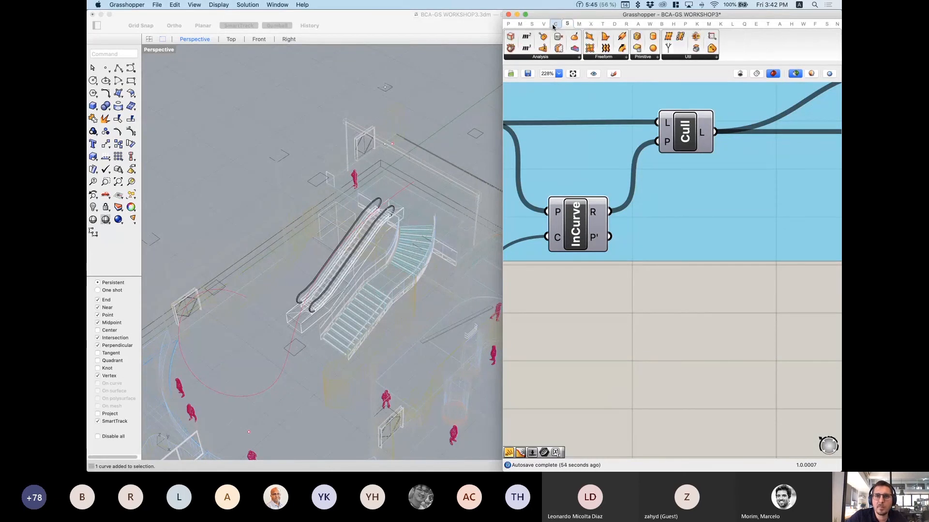
{"action": "double_click", "coordinate": [676, 296]}
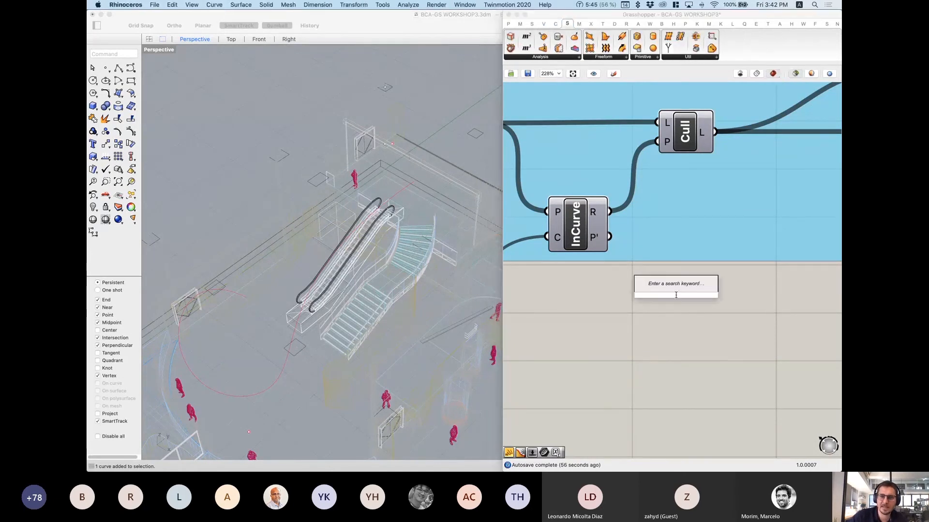
{"action": "type", "text": "cull"}
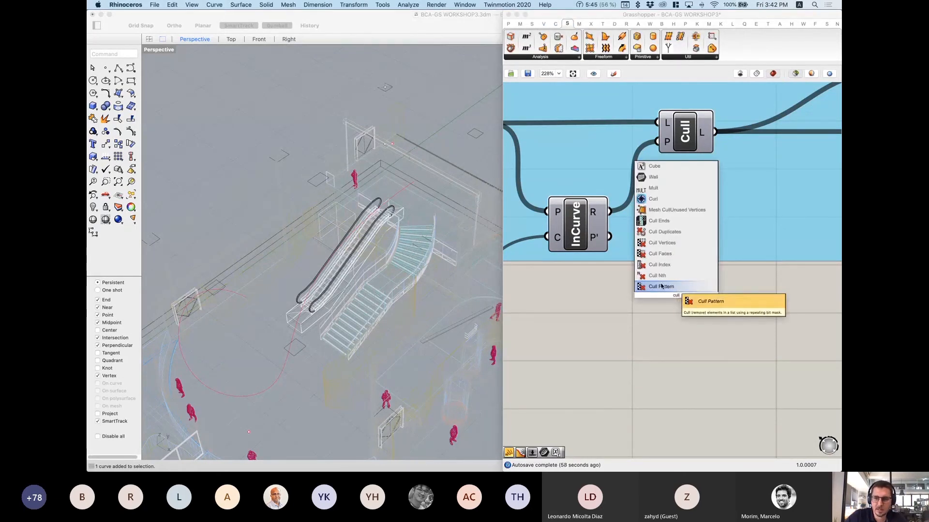
{"action": "left_click", "coordinate": [662, 286]}
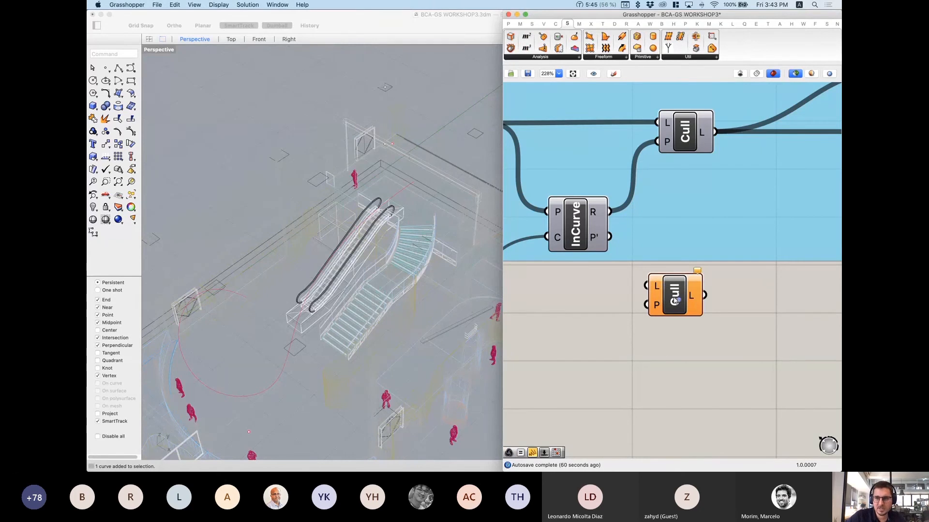
Step: Show where Cull Pattern lives under Sets > Sequence in the component list
{"action": "left_click", "coordinate": [676, 301], "text": "ctrl+alt"}
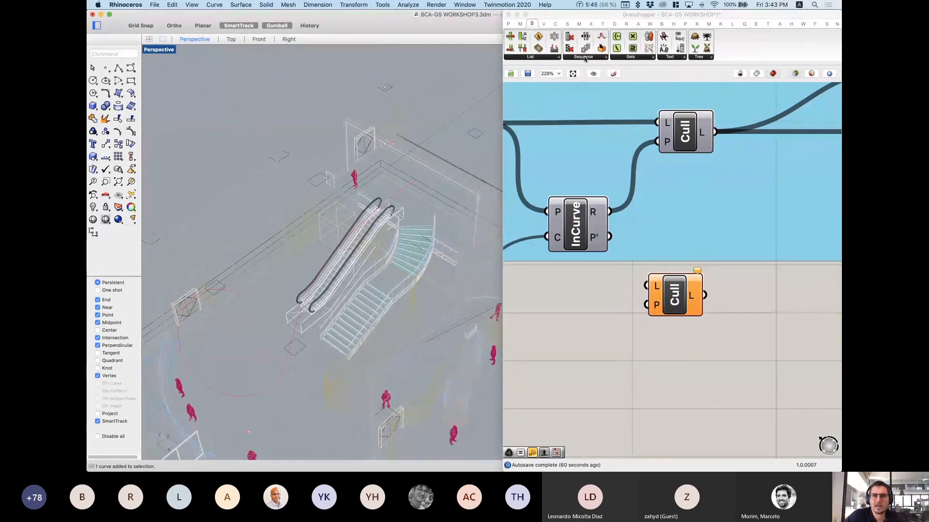
{"action": "left_click", "coordinate": [585, 58]}
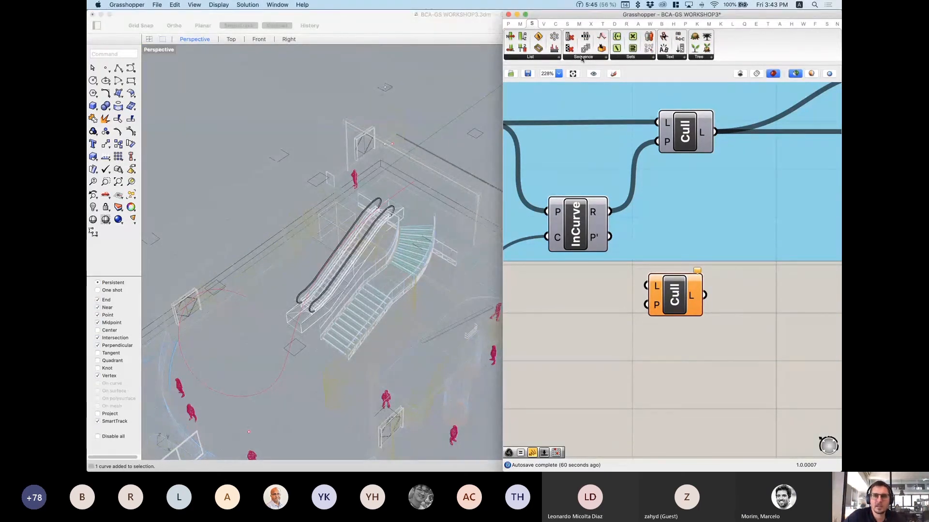
{"action": "left_click", "coordinate": [606, 58]}
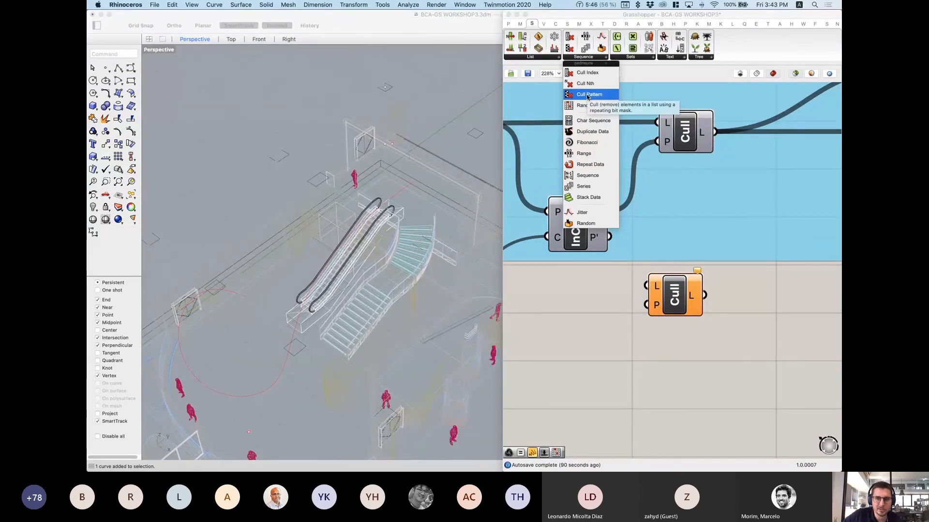
{"action": "left_click", "coordinate": [599, 336]}
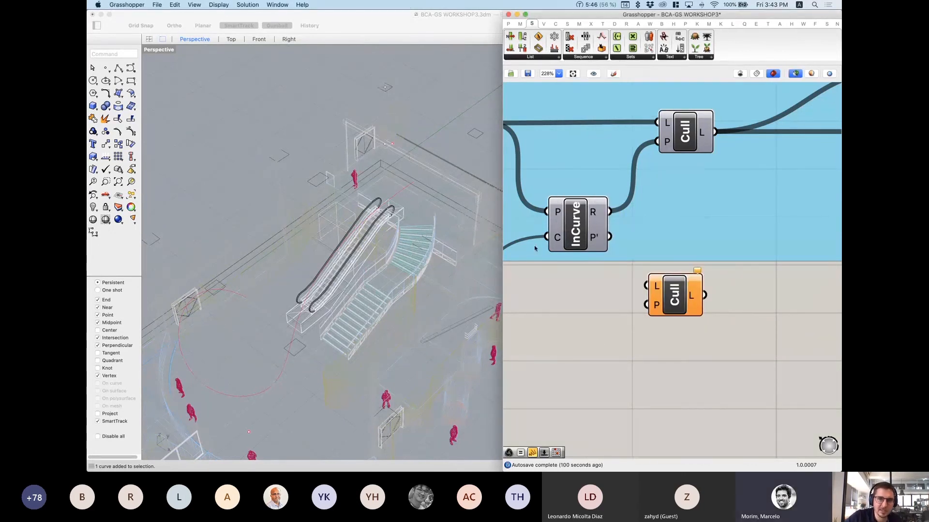
{"action": "mouse_move", "coordinate": [594, 214]}
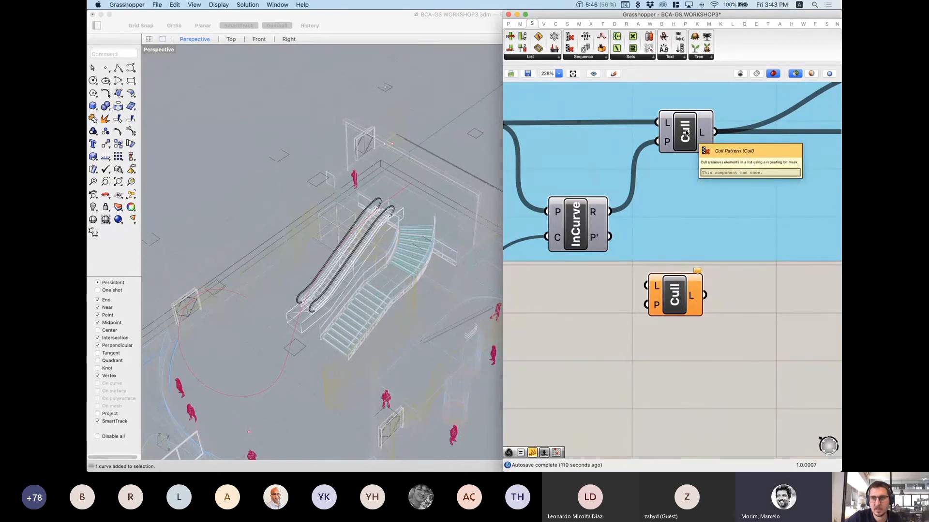
{"action": "right_click_drag", "start_coordinate": [686, 133], "coordinate": [663, 166]}
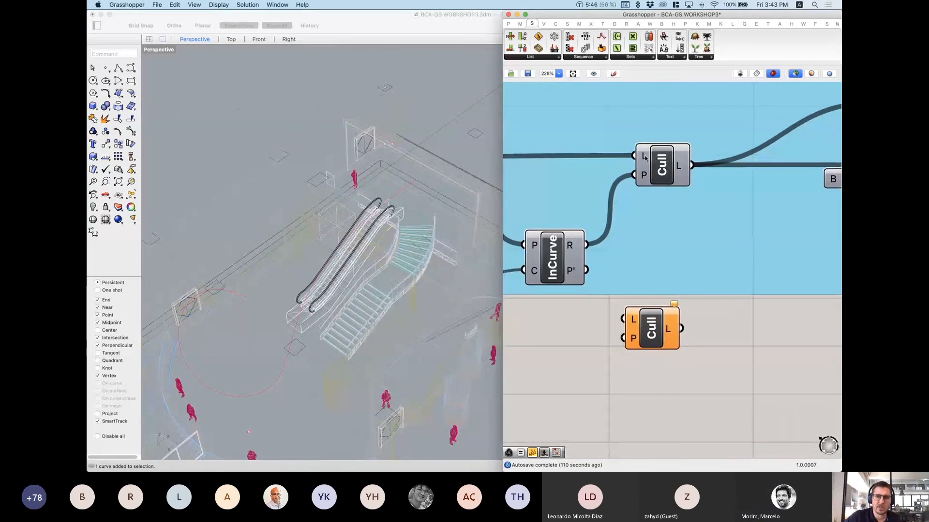
{"action": "scroll", "coordinate": [633, 184], "scroll_direction": "down", "scroll_amount": 5}
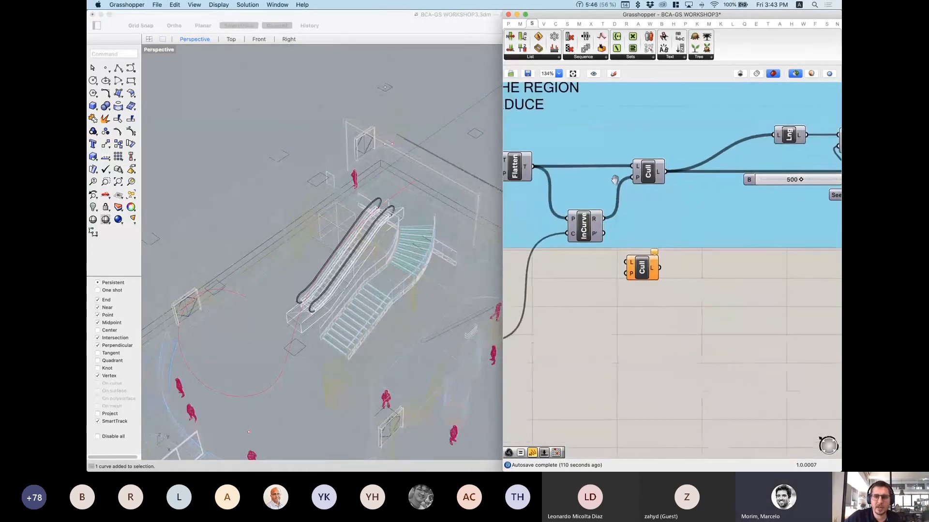
Step: Compare Flatten's full point grid with Cull's green hook of region points in Perspective
{"action": "left_click", "coordinate": [518, 168]}
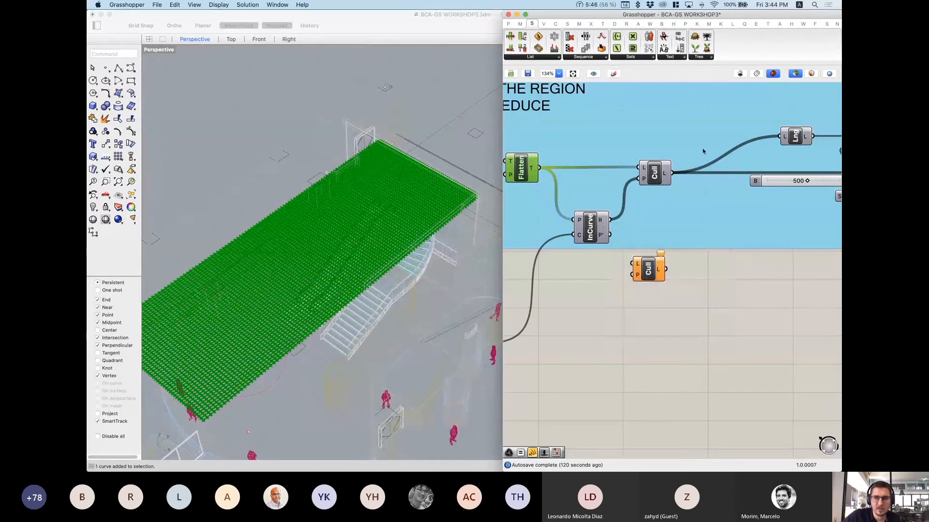
{"action": "left_click", "coordinate": [656, 175]}
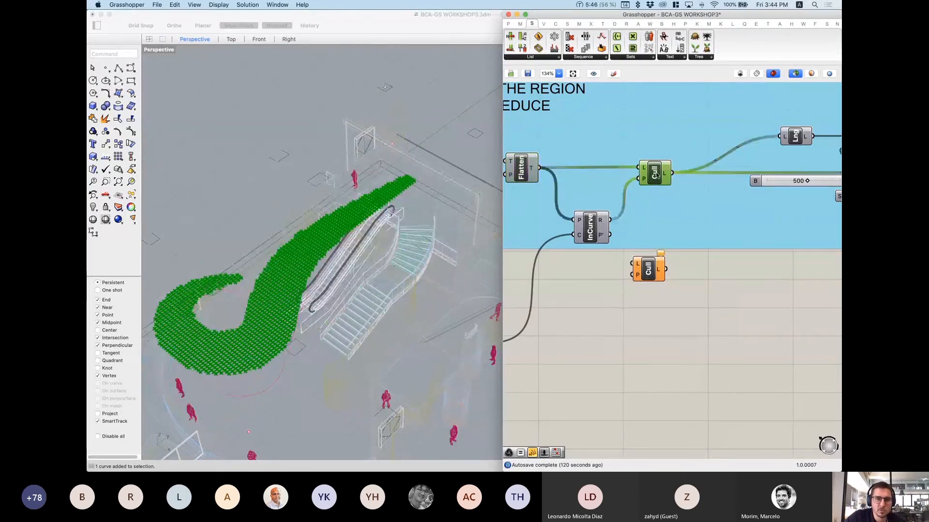
{"action": "right_click_drag", "start_coordinate": [396, 247], "coordinate": [407, 160]}
{"action": "scroll", "coordinate": [423, 121], "scroll_direction": "down", "scroll_amount": 3}
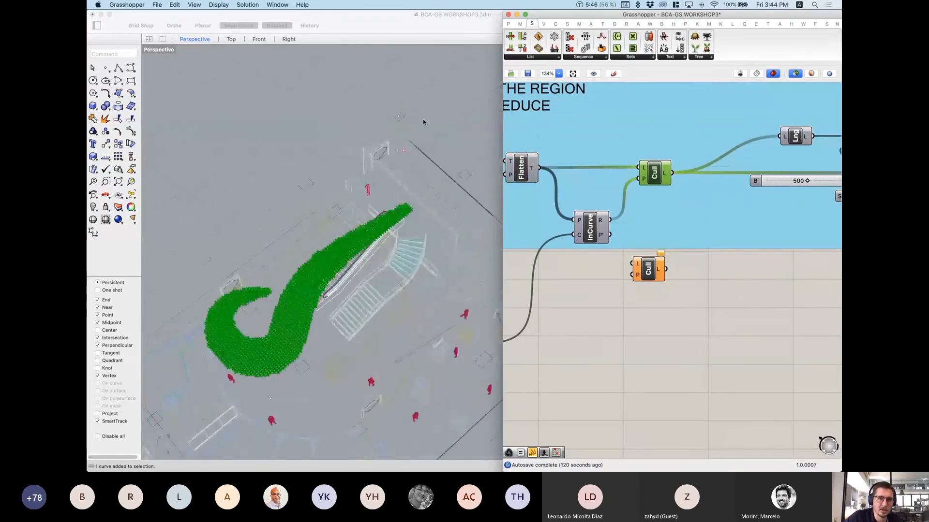
{"action": "right_click_drag", "start_coordinate": [423, 121], "coordinate": [312, 300]}
{"action": "scroll", "coordinate": [309, 310], "scroll_direction": "up", "scroll_amount": 5}
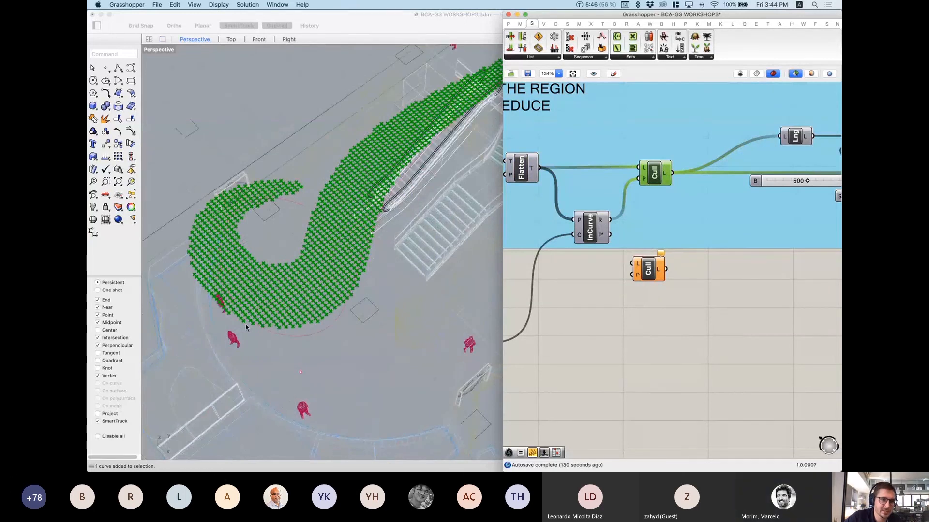
{"action": "scroll", "coordinate": [308, 194], "scroll_direction": "down", "scroll_amount": 5}
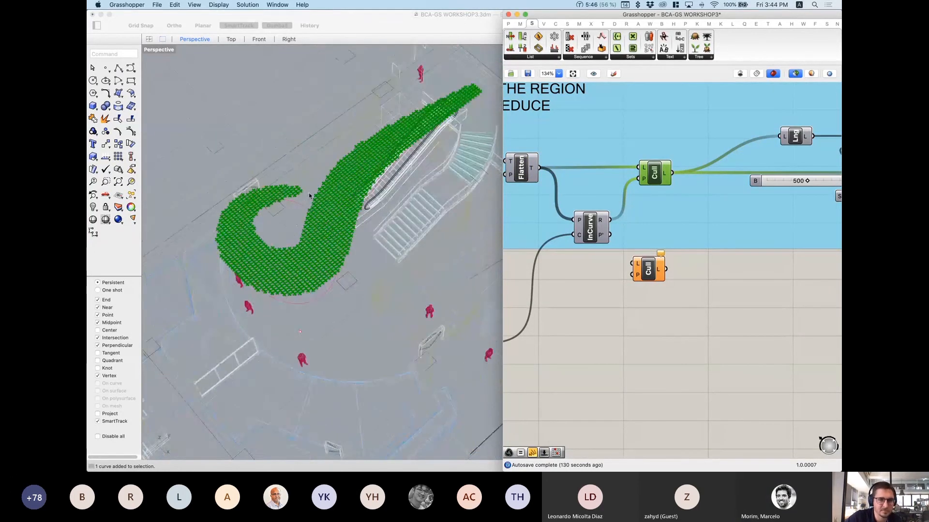
{"action": "scroll", "coordinate": [429, 128], "scroll_direction": "up", "scroll_amount": 5}
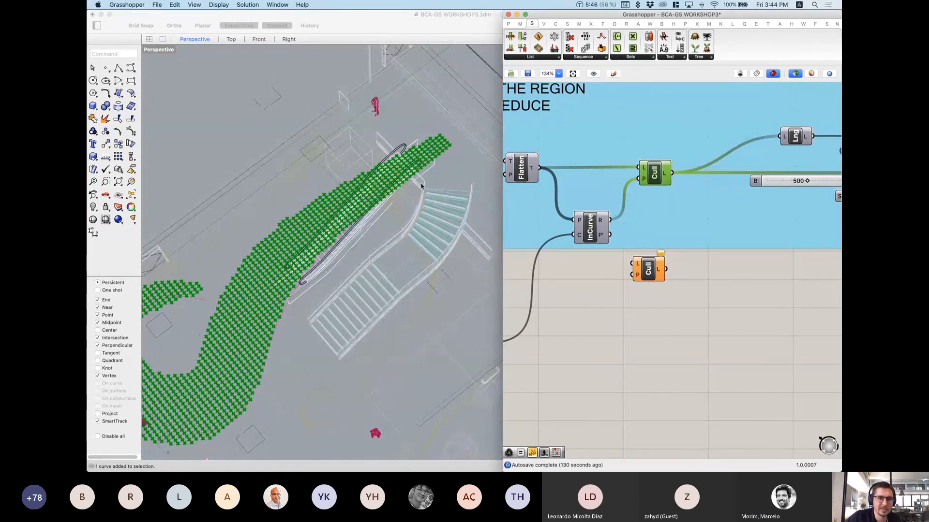
{"action": "scroll", "coordinate": [409, 263], "scroll_direction": "down", "scroll_amount": 5}
Step: Delete the spare, unconnected Cull component
{"action": "right_click_drag", "start_coordinate": [408, 263], "coordinate": [256, 179]}
{"action": "scroll", "coordinate": [338, 166], "scroll_direction": "up", "scroll_amount": 8}
{"action": "scroll", "coordinate": [323, 192], "scroll_direction": "down", "scroll_amount": 5}
{"action": "left_click", "coordinate": [649, 274]}
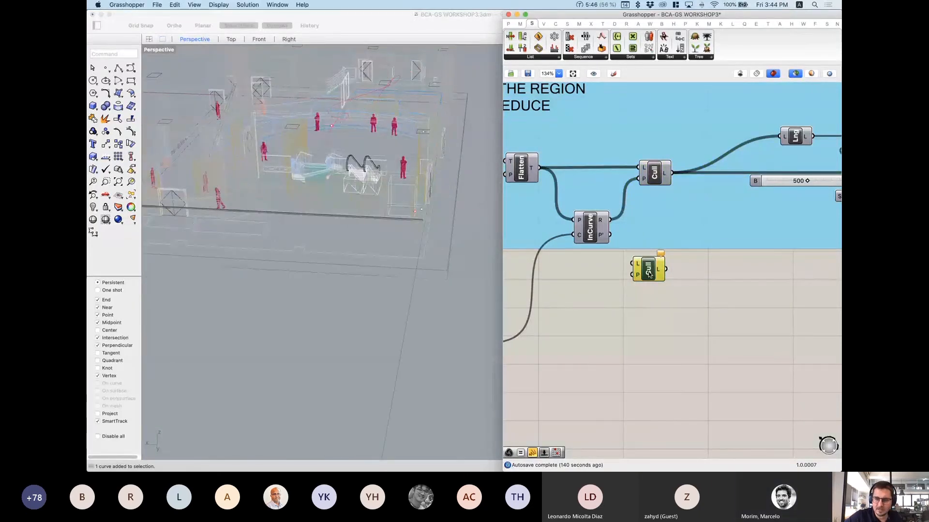
{"action": "key", "text": "Delete"}
{"action": "scroll", "coordinate": [784, 228], "scroll_direction": "down", "scroll_amount": 3}
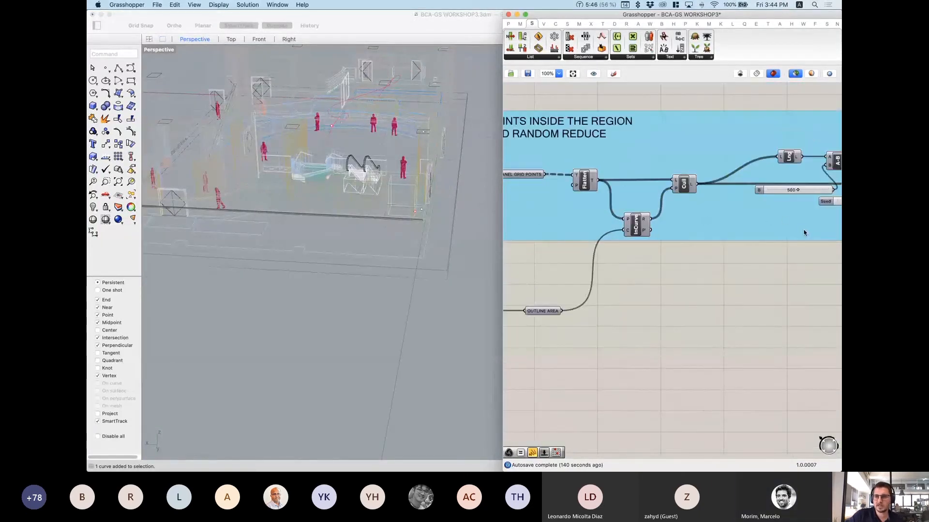
{"action": "right_click_drag", "start_coordinate": [805, 231], "coordinate": [675, 272]}
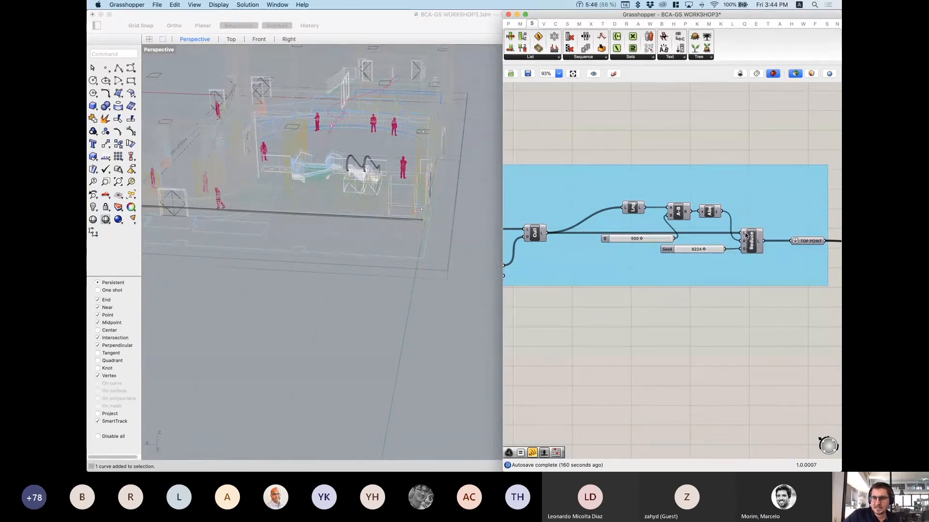
{"action": "mouse_move", "coordinate": [746, 244]}
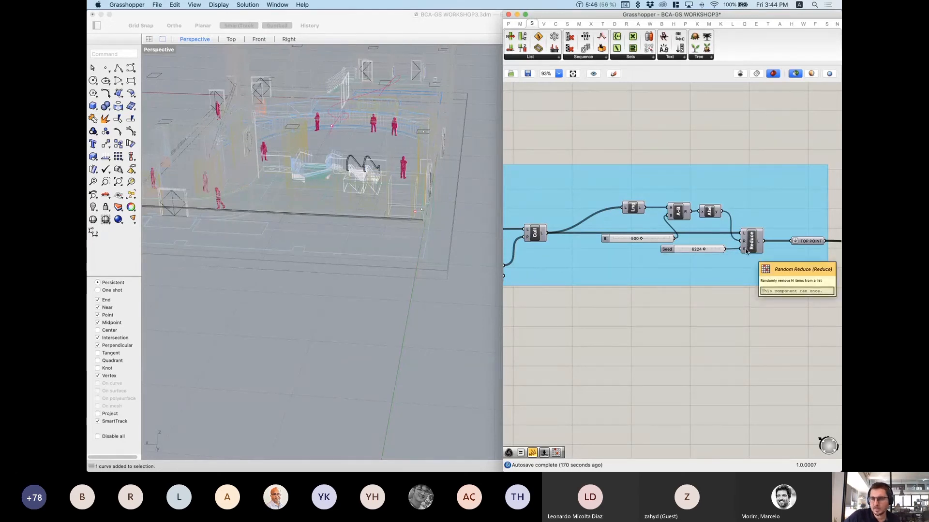
{"action": "scroll", "coordinate": [746, 251], "scroll_direction": "up", "scroll_amount": 2}
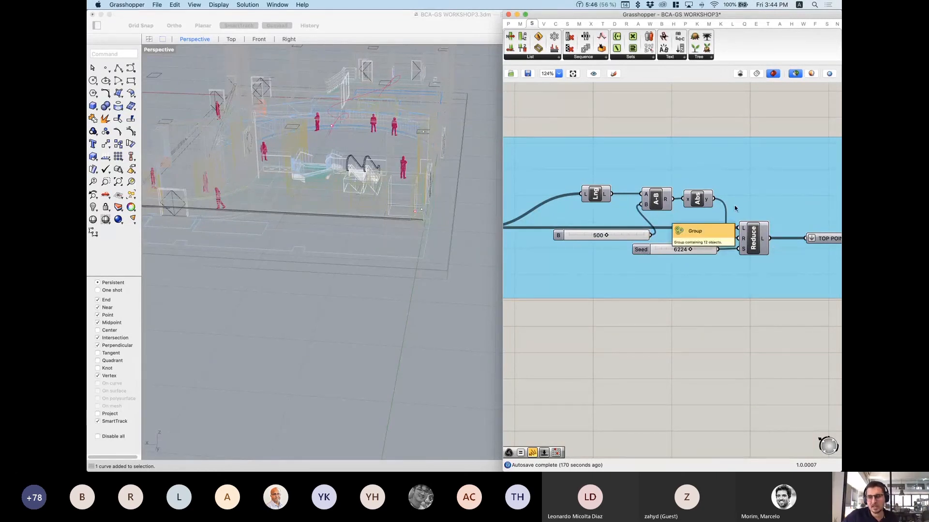
{"action": "left_click_drag", "start_coordinate": [562, 98], "coordinate": [753, 205]}
{"action": "left_click", "coordinate": [680, 120]}
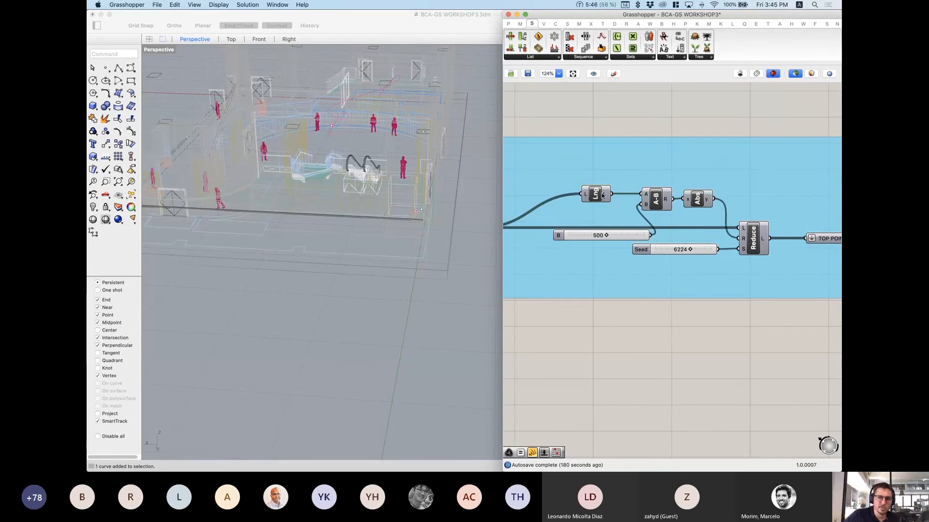
{"action": "right_click_drag", "start_coordinate": [603, 195], "coordinate": [628, 178]}
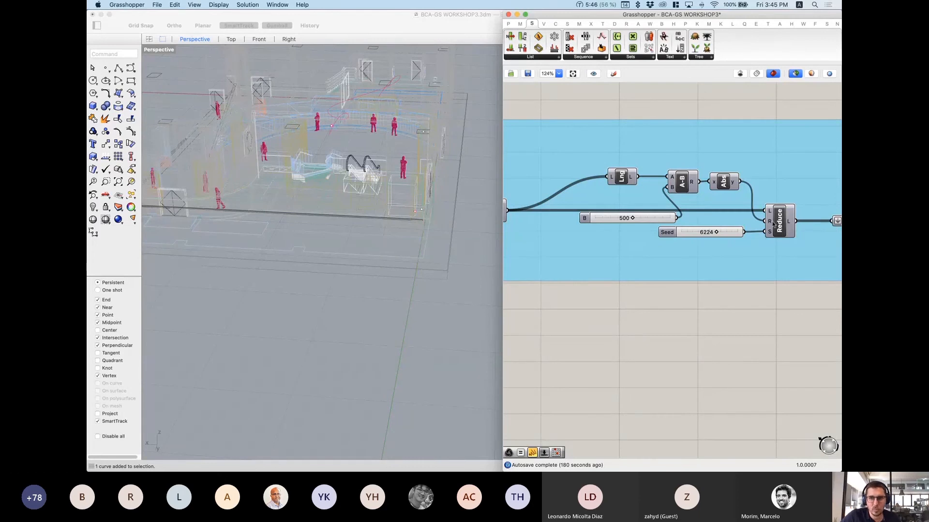
{"action": "mouse_move", "coordinate": [769, 226]}
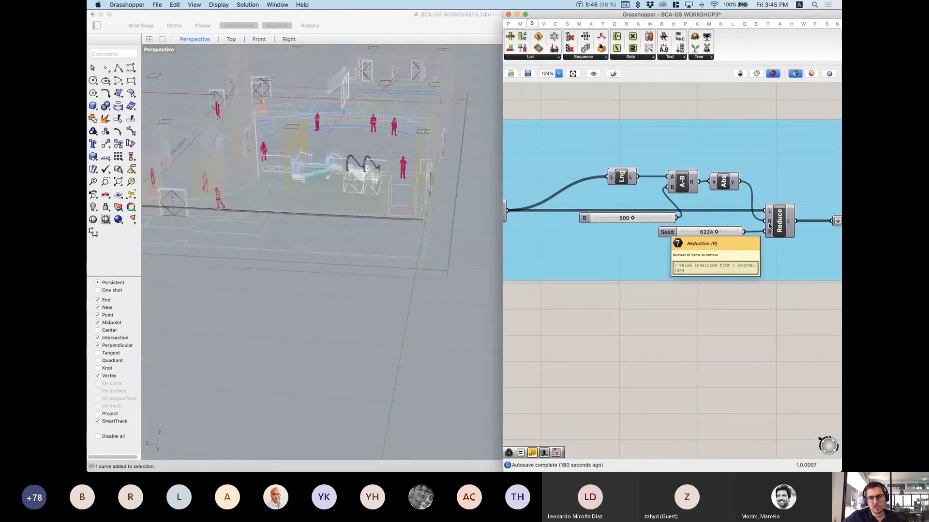
{"action": "mouse_move", "coordinate": [625, 222]}
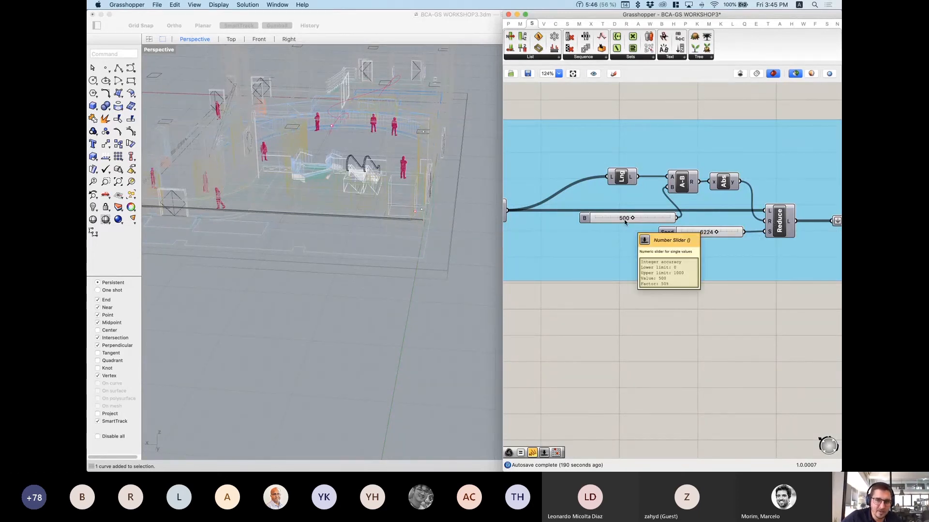
{"action": "right_click_drag", "start_coordinate": [616, 232], "coordinate": [634, 256]}
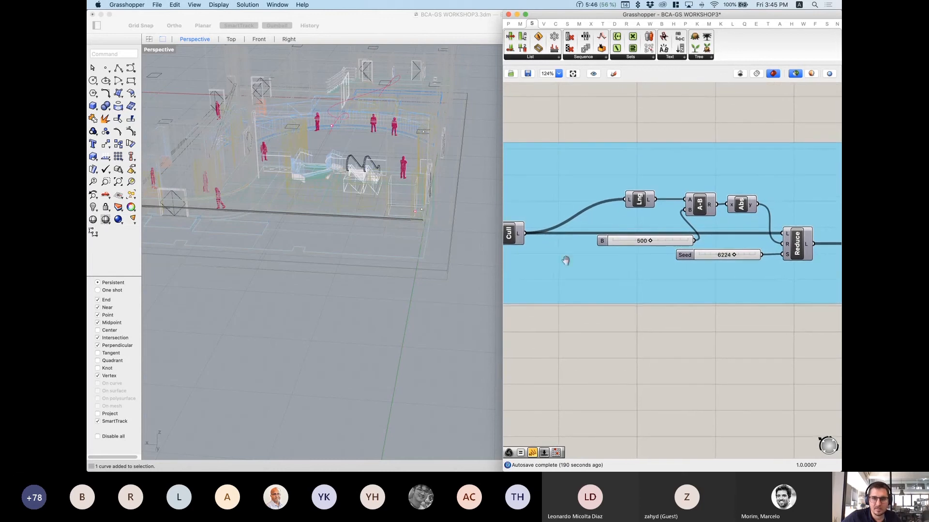
{"action": "mouse_move", "coordinate": [517, 236]}
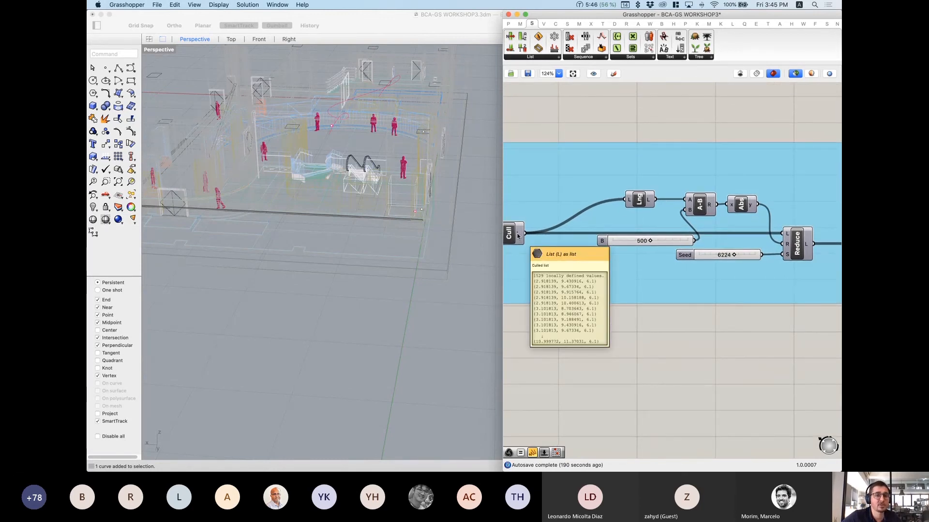
{"action": "right_click_drag", "start_coordinate": [740, 212], "coordinate": [709, 218]}
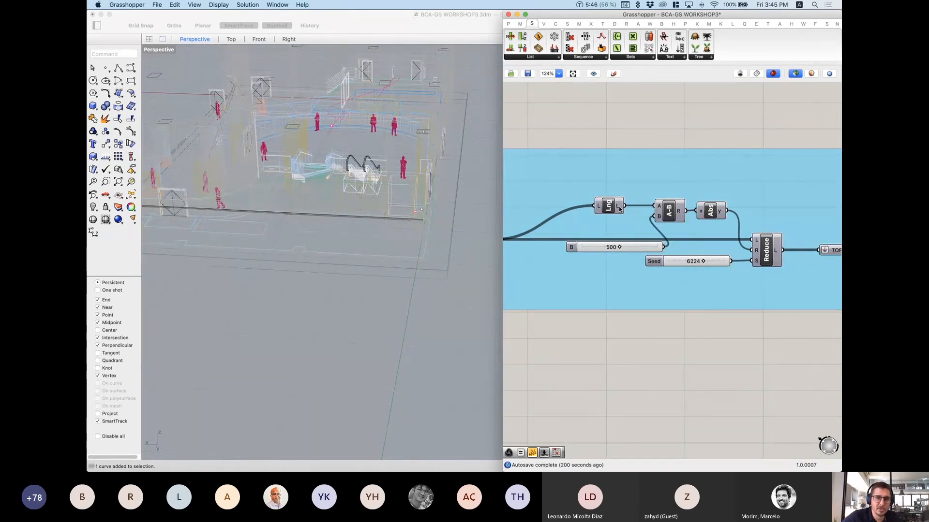
{"action": "mouse_move", "coordinate": [619, 209]}
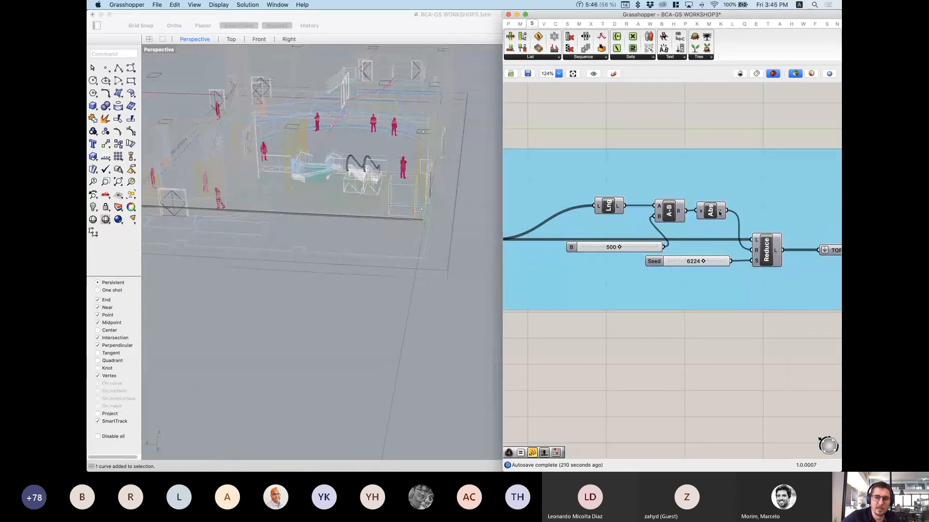
{"action": "mouse_move", "coordinate": [719, 213]}
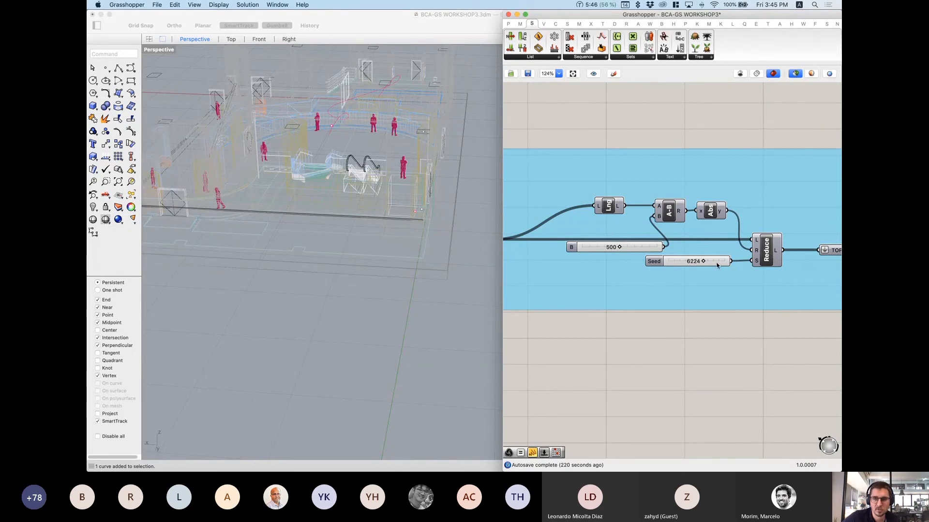
{"action": "scroll", "coordinate": [703, 262], "scroll_direction": "right", "scroll_amount": 3}
Step: Preview the randomly reduced points from a near top-down view
{"action": "left_click", "coordinate": [682, 252]}
{"action": "right_click_drag", "start_coordinate": [387, 160], "coordinate": [370, 232]}
{"action": "scroll", "coordinate": [369, 184], "scroll_direction": "down", "scroll_amount": 4}
{"action": "scroll", "coordinate": [368, 167], "scroll_direction": "up", "scroll_amount": 6}
Step: Toggle between the dense culled points and the sparser reduced set, viewed obliquely
{"action": "right_click_drag", "start_coordinate": [635, 242], "coordinate": [735, 247]}
{"action": "scroll", "coordinate": [736, 246], "scroll_direction": "down", "scroll_amount": 1}
{"action": "left_click", "coordinate": [542, 247]}
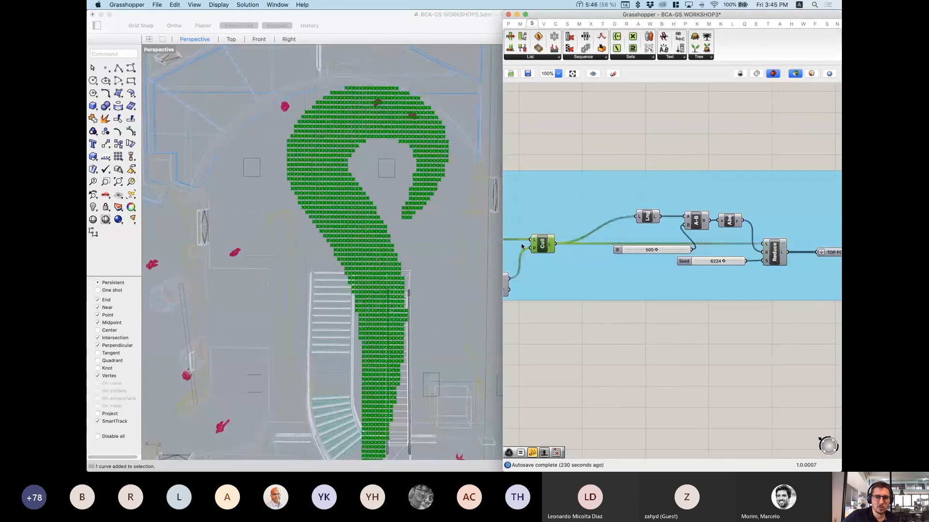
{"action": "left_click", "coordinate": [778, 254]}
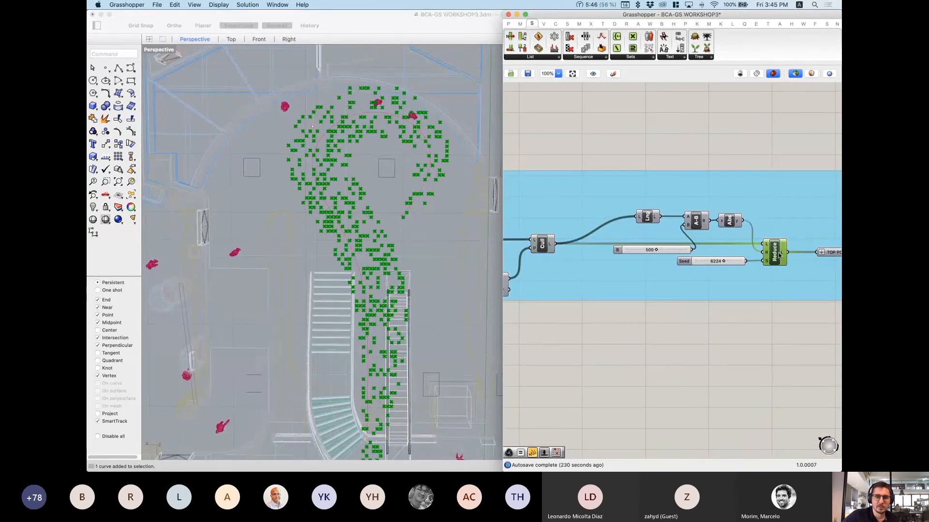
{"action": "scroll", "coordinate": [389, 212], "scroll_direction": "up", "scroll_amount": 5}
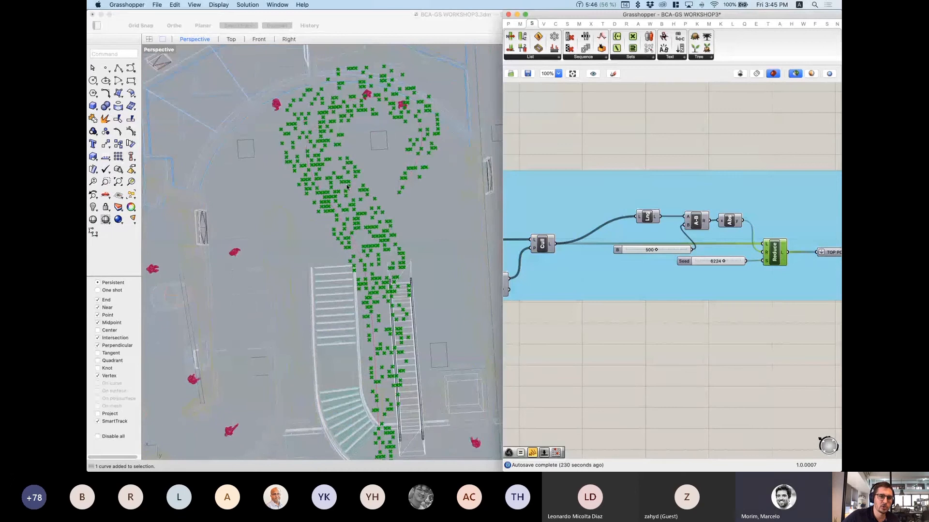
{"action": "scroll", "coordinate": [320, 212], "scroll_direction": "down", "scroll_amount": 10}
{"action": "right_click_drag", "start_coordinate": [321, 212], "coordinate": [386, 131]}
{"action": "scroll", "coordinate": [349, 232], "scroll_direction": "up", "scroll_amount": 8}
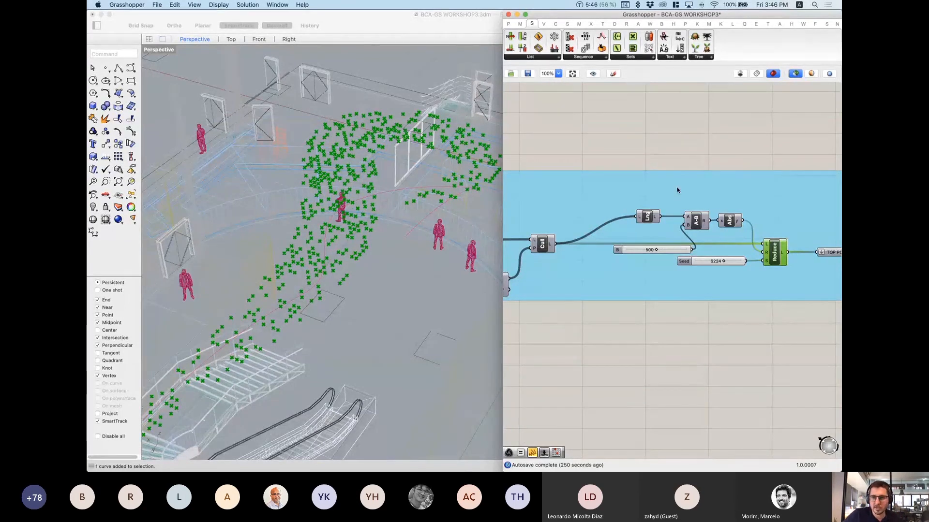
{"action": "scroll", "coordinate": [675, 213], "scroll_direction": "down", "scroll_amount": 5}
{"action": "right_click_drag", "start_coordinate": [802, 244], "coordinate": [654, 241]}
{"action": "scroll", "coordinate": [614, 231], "scroll_direction": "up", "scroll_amount": 6}
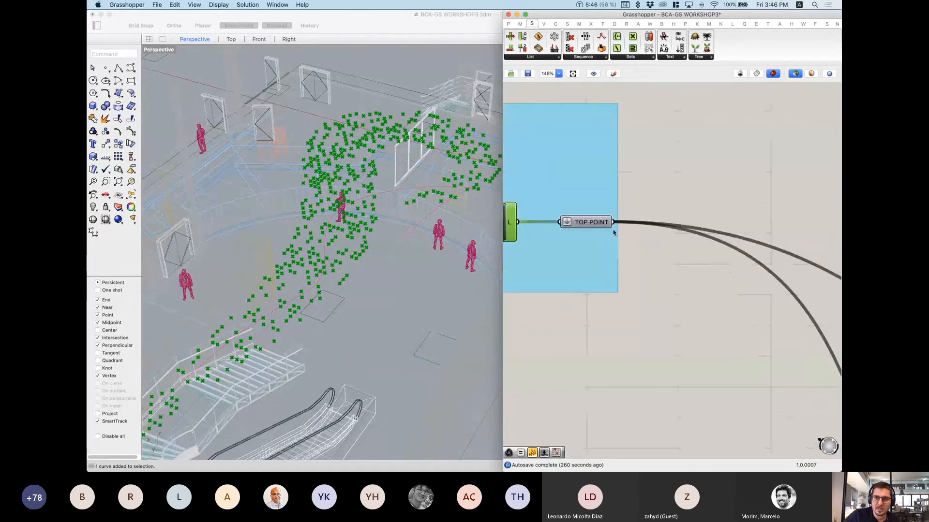
{"action": "left_click", "coordinate": [606, 223]}
{"action": "scroll", "coordinate": [560, 227], "scroll_direction": "down", "scroll_amount": 8}
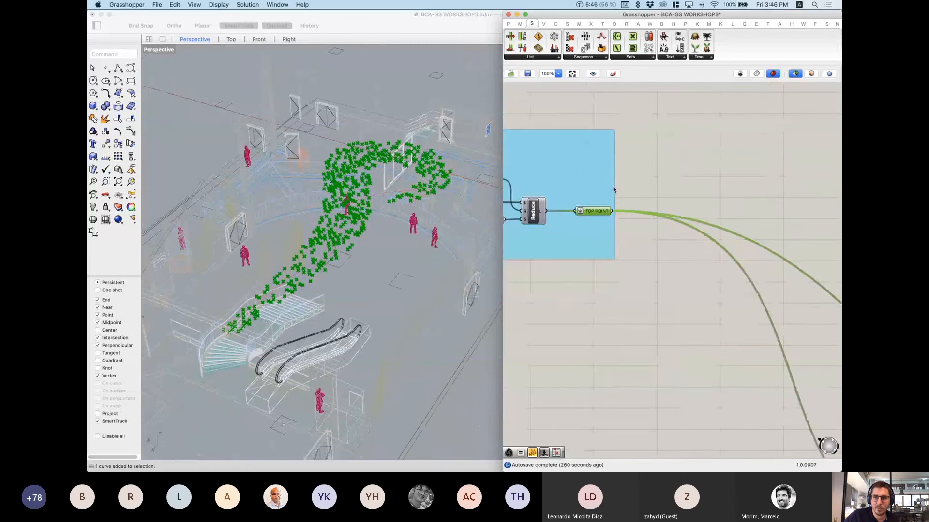
{"action": "scroll", "coordinate": [745, 223], "scroll_direction": "up", "scroll_amount": 5}
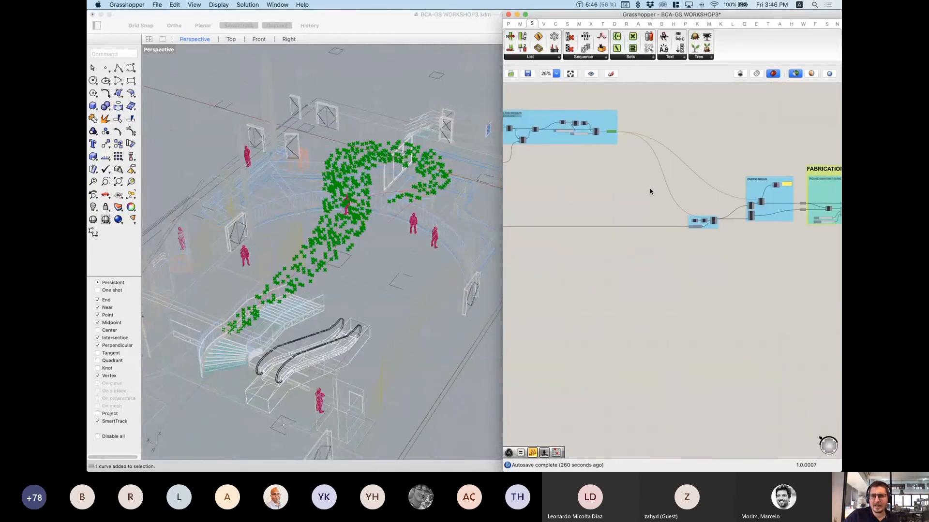
{"action": "scroll", "coordinate": [667, 237], "scroll_direction": "down", "scroll_amount": 6}
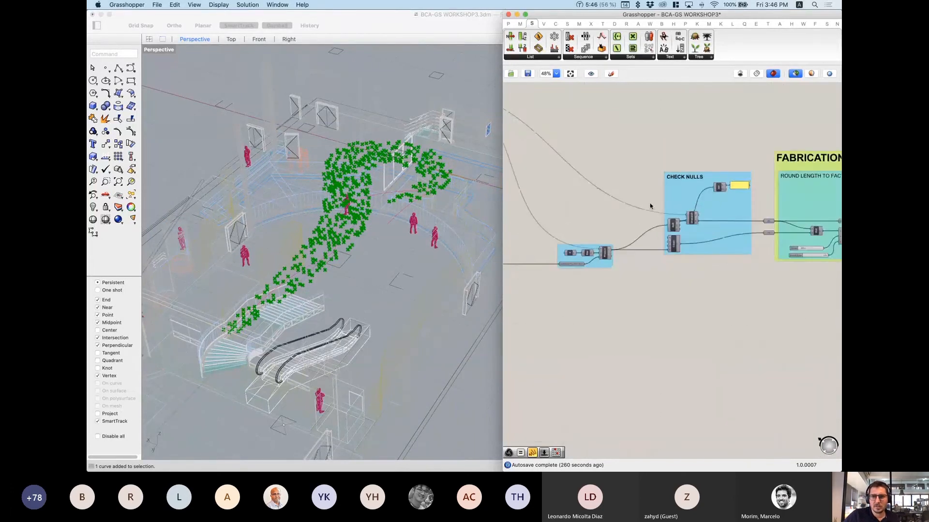
{"action": "left_click_drag", "start_coordinate": [627, 185], "coordinate": [744, 239]}
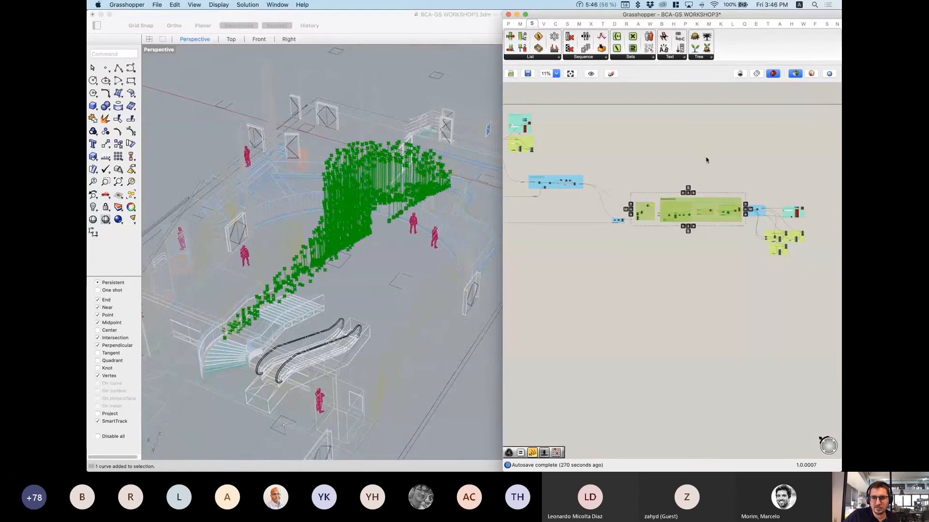
{"action": "left_click", "coordinate": [698, 182]}
{"action": "scroll", "coordinate": [635, 217], "scroll_direction": "up", "scroll_amount": 3}
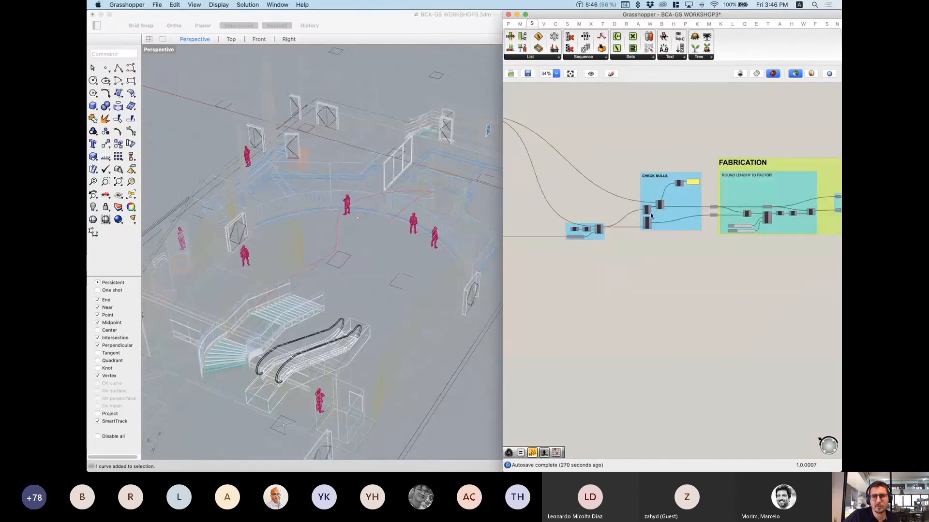
{"action": "scroll", "coordinate": [774, 193], "scroll_direction": "down", "scroll_amount": 5}
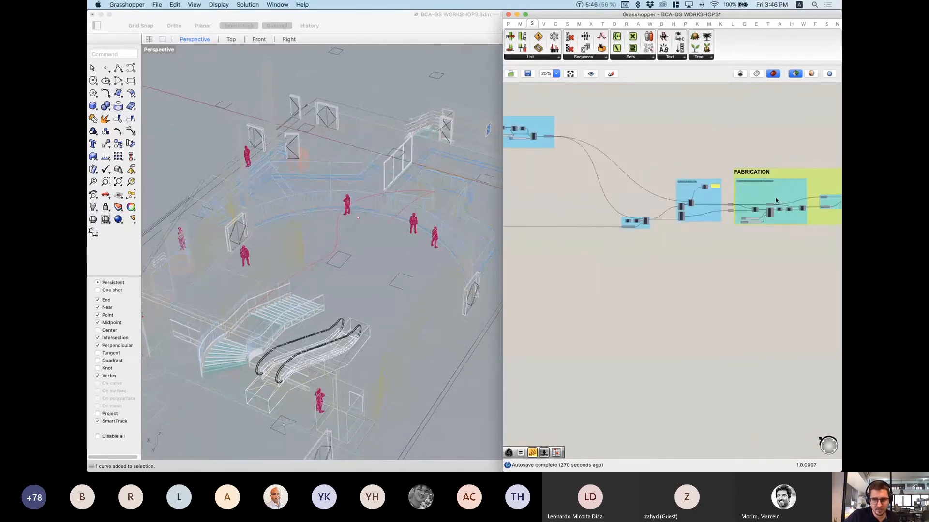
{"action": "scroll", "coordinate": [726, 192], "scroll_direction": "up", "scroll_amount": 4}
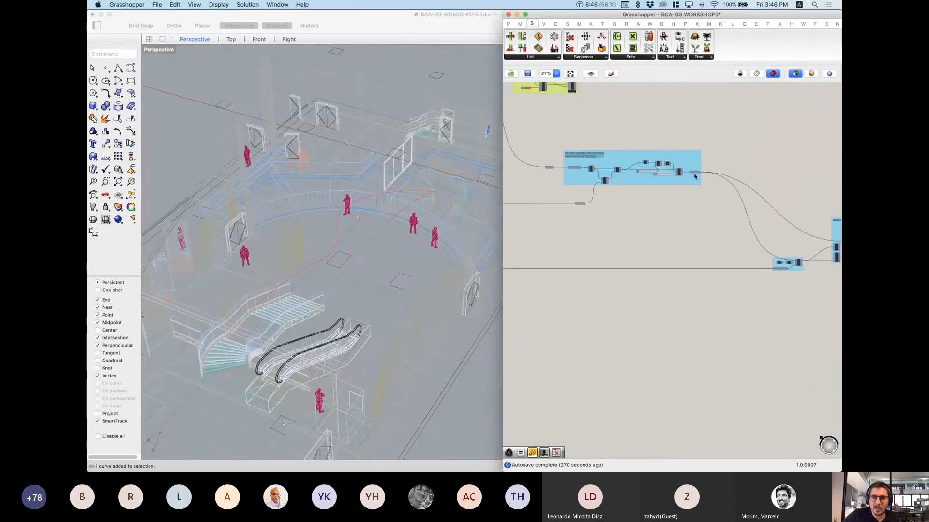
{"action": "left_click", "coordinate": [695, 173]}
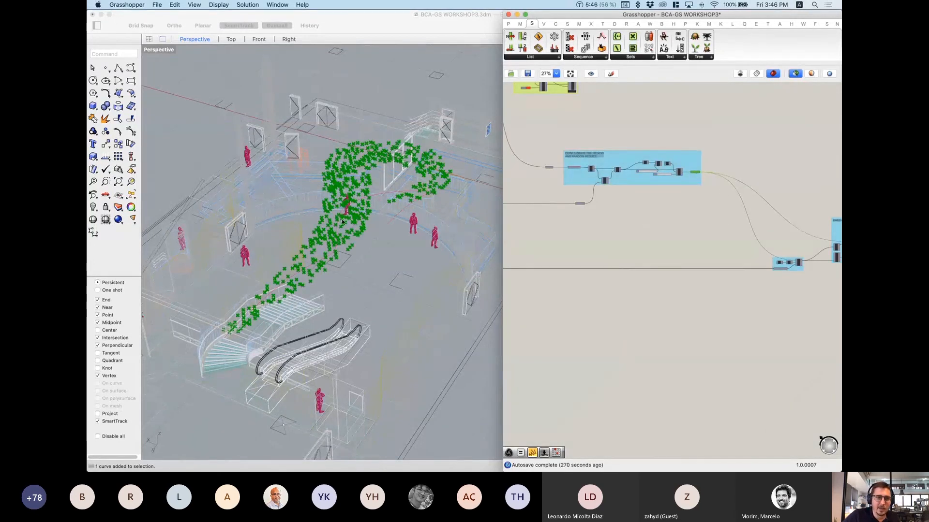
{"action": "right_click_drag", "start_coordinate": [342, 222], "coordinate": [250, 189]}
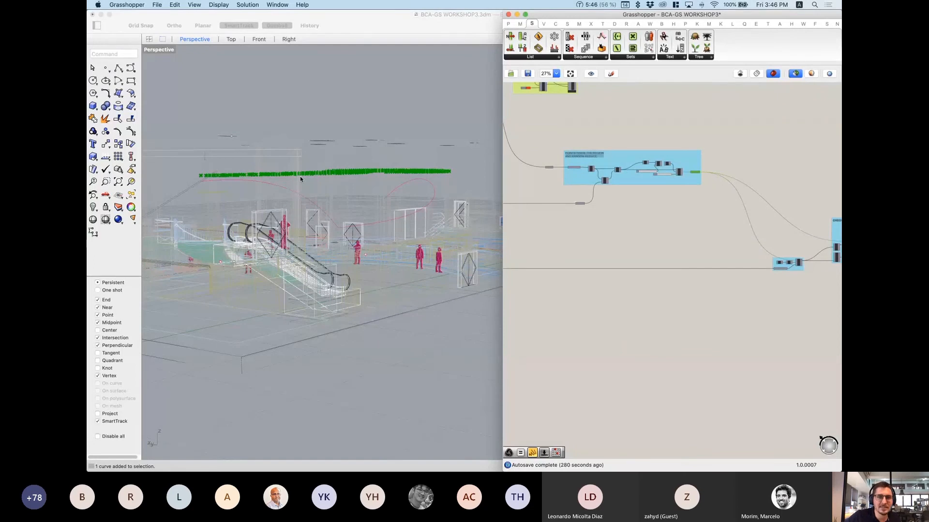
{"action": "right_click_drag", "start_coordinate": [299, 179], "coordinate": [278, 152]}
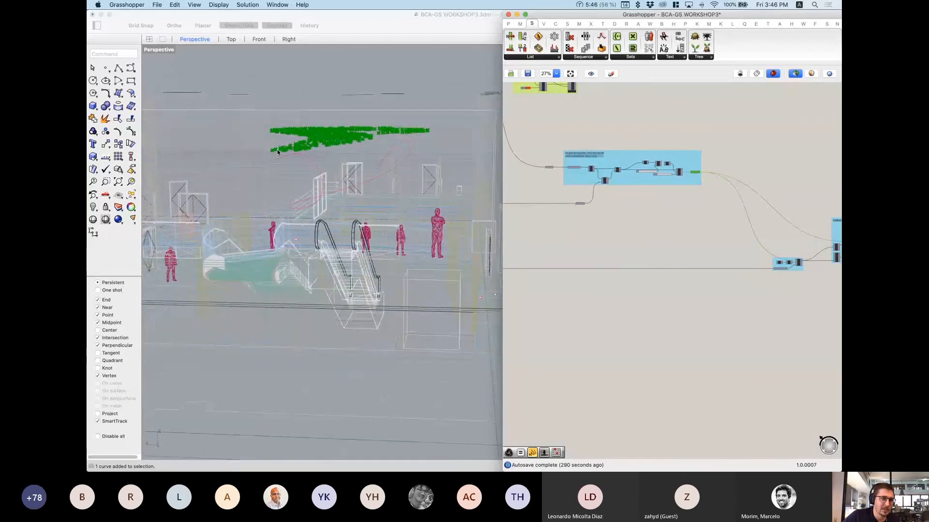
{"action": "right_click_drag", "start_coordinate": [309, 169], "coordinate": [317, 147]}
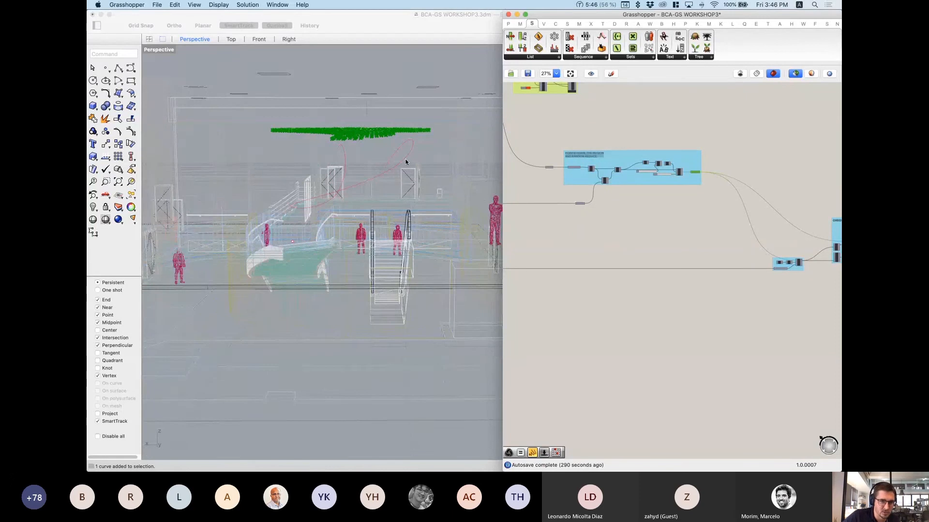
{"action": "scroll", "coordinate": [409, 164], "scroll_direction": "down", "scroll_amount": 3}
{"action": "scroll", "coordinate": [594, 211], "scroll_direction": "down", "scroll_amount": 3}
{"action": "scroll", "coordinate": [590, 209], "scroll_direction": "down", "scroll_amount": 1}
{"action": "right_click_drag", "start_coordinate": [583, 237], "coordinate": [713, 235]}
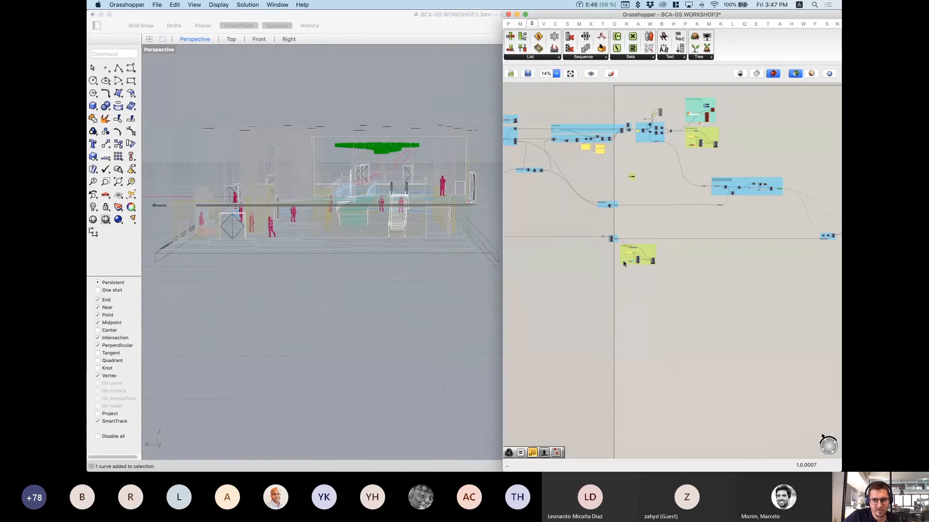
Step: Preview the lower relay's curve and orbit toward a top-down view
{"action": "right_click_drag", "start_coordinate": [596, 231], "coordinate": [790, 223]}
{"action": "right_click_drag", "start_coordinate": [634, 238], "coordinate": [760, 238]}
{"action": "mouse_move", "coordinate": [687, 242]}
{"action": "right_mouse_down"}
{"action": "mouse_move", "coordinate": [736, 245]}
{"action": "mouse_move", "coordinate": [522, 261]}
{"action": "mouse_move", "coordinate": [738, 263]}
{"action": "right_mouse_up"}
{"action": "scroll", "coordinate": [564, 239], "scroll_direction": "up", "scroll_amount": 5}
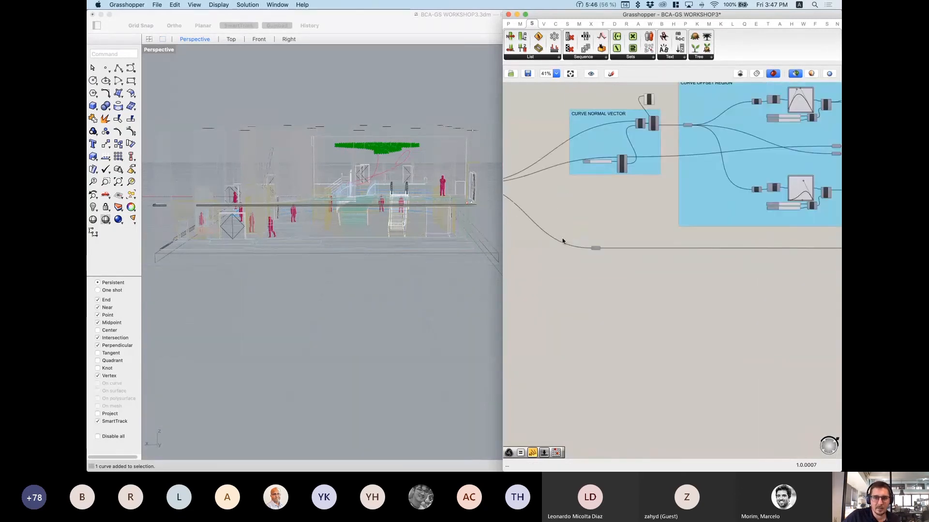
{"action": "left_click_drag", "start_coordinate": [568, 224], "coordinate": [630, 286]}
{"action": "right_click_drag", "start_coordinate": [372, 79], "coordinate": [362, 139]}
{"action": "scroll", "coordinate": [379, 218], "scroll_direction": "up", "scroll_amount": 5}
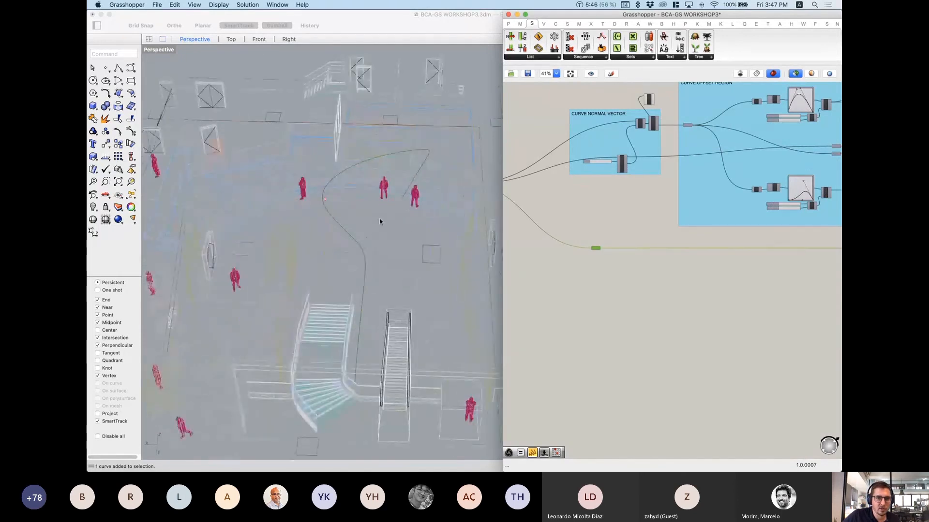
{"action": "scroll", "coordinate": [431, 256], "scroll_direction": "down", "scroll_amount": 5}
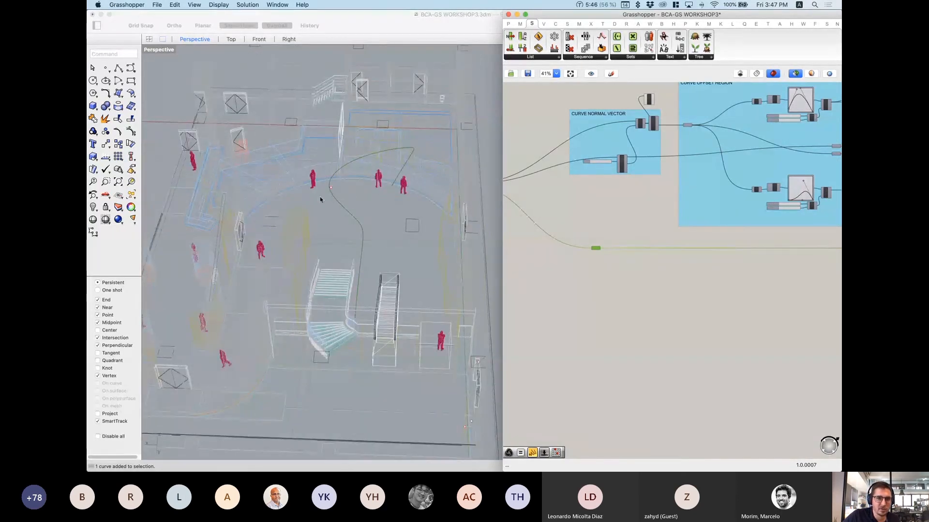
{"action": "scroll", "coordinate": [631, 240], "scroll_direction": "down", "scroll_amount": 4}
Step: Preview the green Patch surface and orbit around it near the stair
{"action": "right_click_drag", "start_coordinate": [765, 266], "coordinate": [545, 269]}
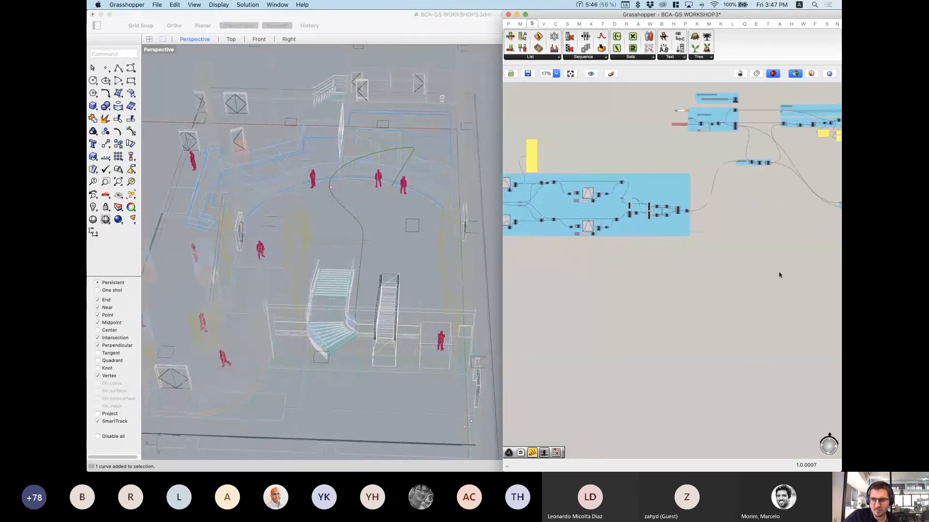
{"action": "right_click_drag", "start_coordinate": [836, 263], "coordinate": [651, 247]}
{"action": "scroll", "coordinate": [655, 242], "scroll_direction": "up", "scroll_amount": 6}
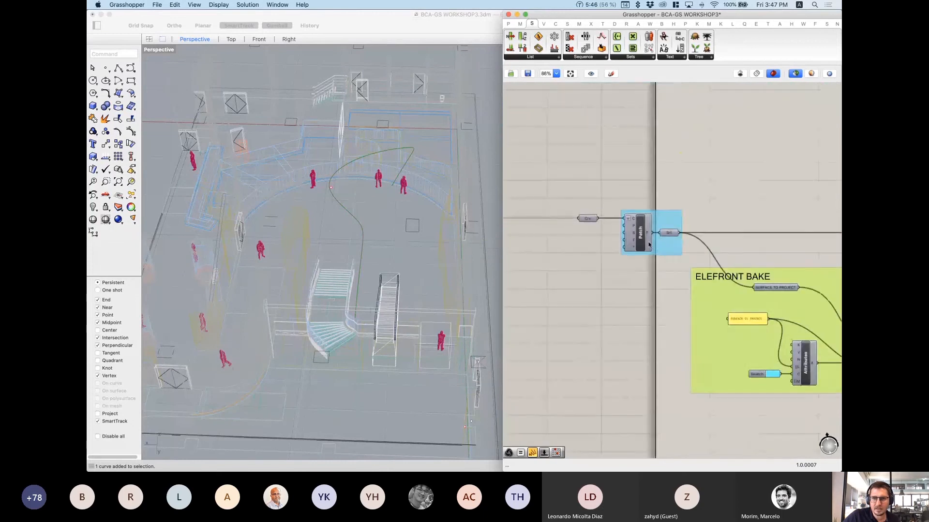
{"action": "scroll", "coordinate": [647, 234], "scroll_direction": "up", "scroll_amount": 4}
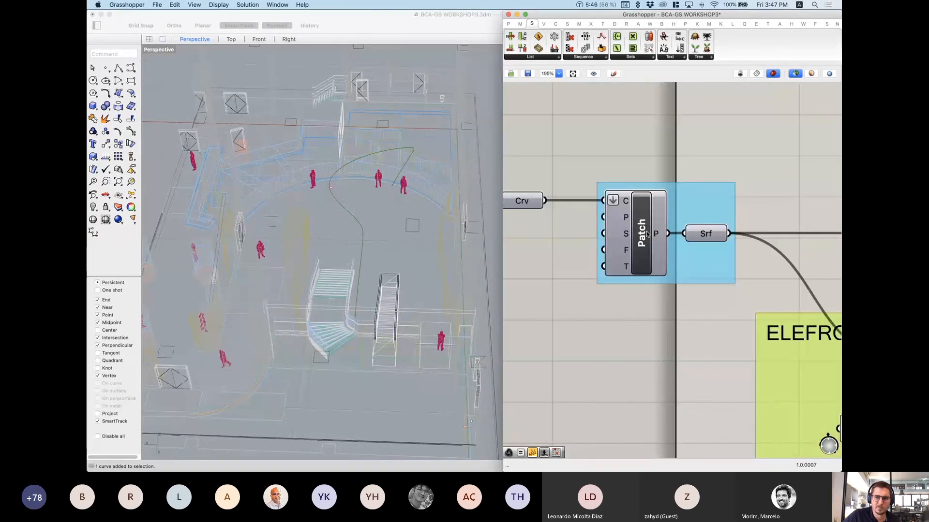
{"action": "left_click", "coordinate": [642, 235]}
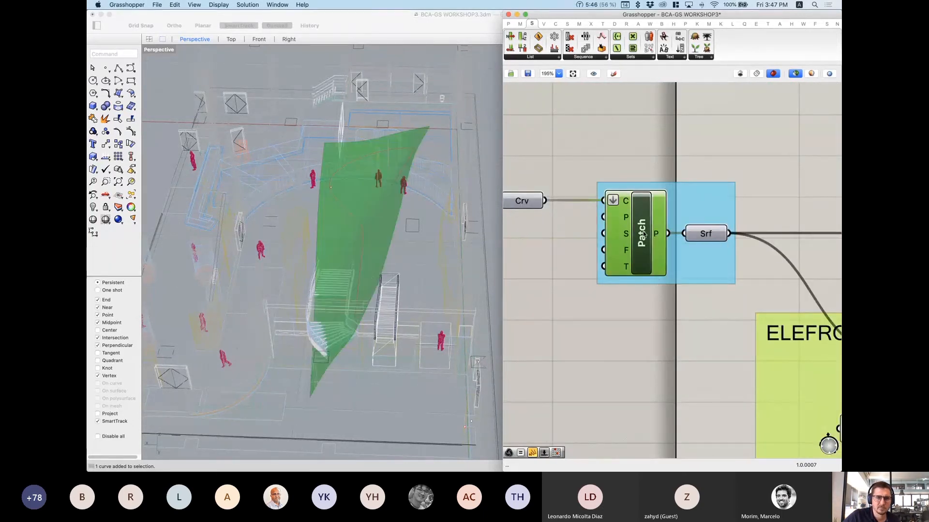
{"action": "scroll", "coordinate": [643, 234], "scroll_direction": "up", "scroll_amount": 1}
{"action": "right_click_drag", "start_coordinate": [364, 281], "coordinate": [375, 256]}
{"action": "scroll", "coordinate": [427, 168], "scroll_direction": "up", "scroll_amount": 5}
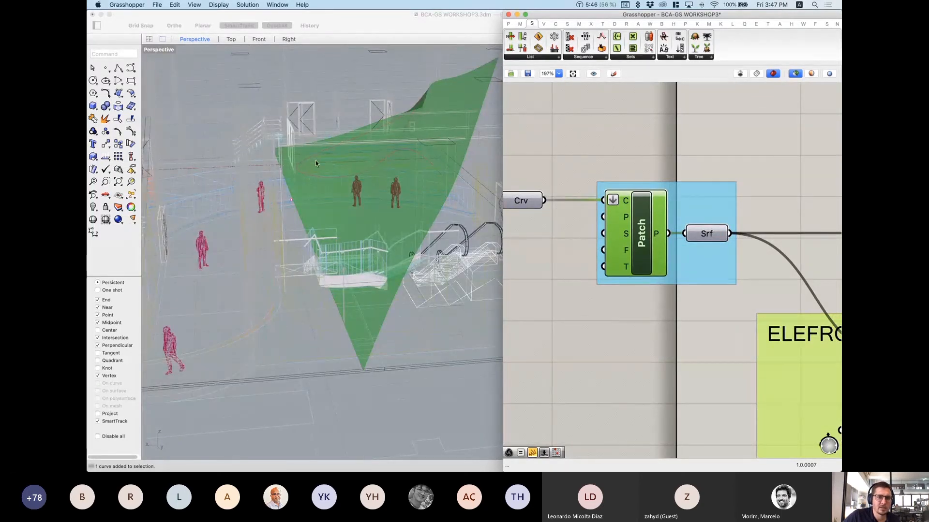
{"action": "right_click_drag", "start_coordinate": [315, 161], "coordinate": [428, 100]}
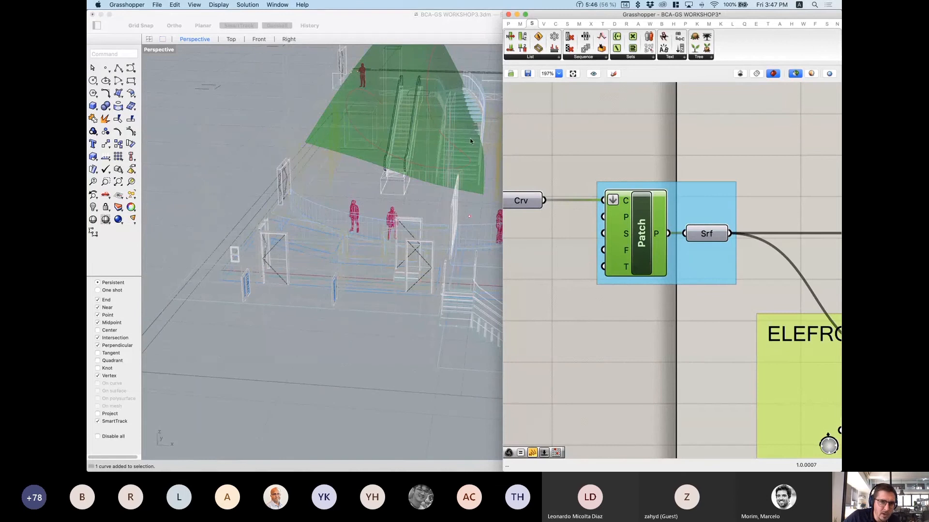
{"action": "right_click_drag", "start_coordinate": [489, 164], "coordinate": [408, 118]}
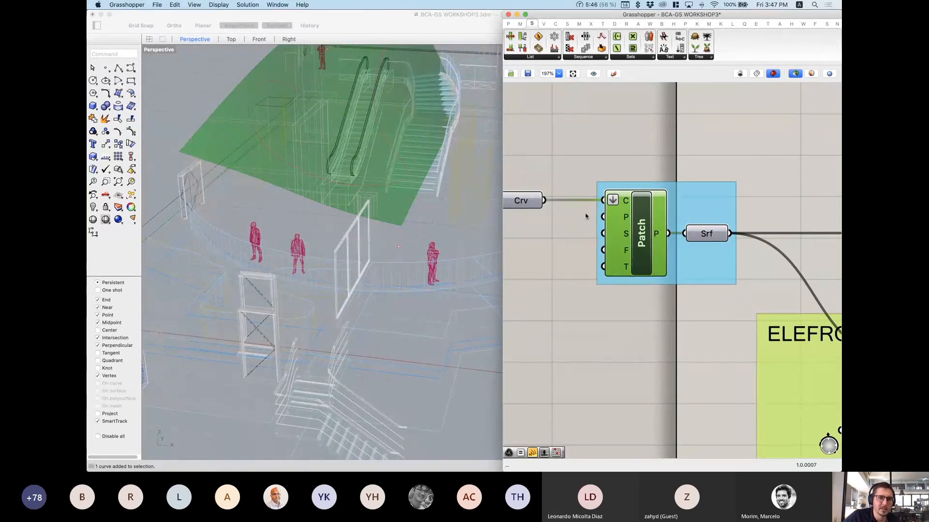
Step: Preview the Patch Srf output from a lower angle, then hide the preview
{"action": "left_click", "coordinate": [702, 236]}
{"action": "scroll", "coordinate": [574, 208], "scroll_direction": "down", "scroll_amount": 5}
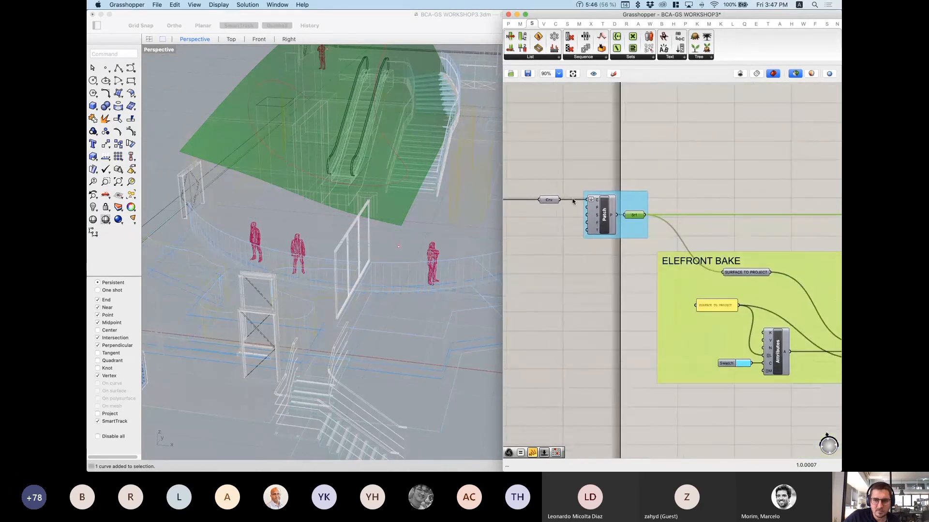
{"action": "left_click_drag", "start_coordinate": [530, 169], "coordinate": [651, 246]}
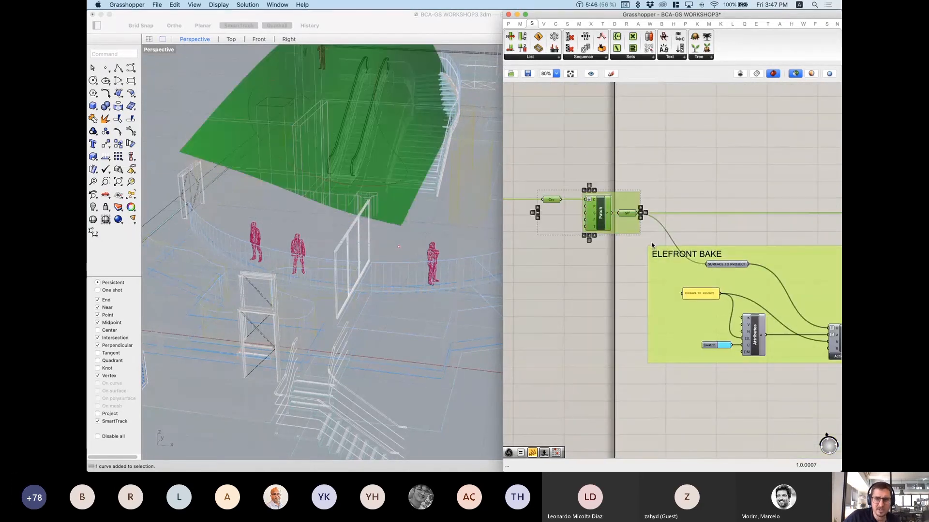
{"action": "right_click_drag", "start_coordinate": [460, 321], "coordinate": [395, 282]}
{"action": "left_click", "coordinate": [674, 161]}
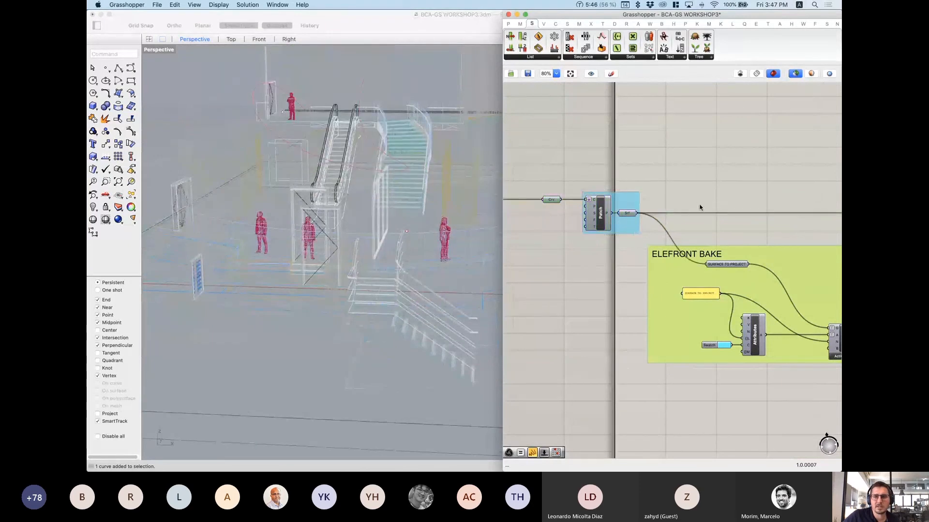
{"action": "scroll", "coordinate": [719, 216], "scroll_direction": "down", "scroll_amount": 3}
Step: Move past the ELEFRONT BAKE and FABRICATION groups and preview SURFACE TO PROJECT
{"action": "right_click_drag", "start_coordinate": [720, 215], "coordinate": [644, 216]}
{"action": "left_click_drag", "start_coordinate": [736, 301], "coordinate": [586, 219]}
{"action": "left_click", "coordinate": [658, 147]}
{"action": "right_click_drag", "start_coordinate": [693, 227], "coordinate": [568, 324]}
{"action": "scroll", "coordinate": [693, 227], "scroll_direction": "down", "scroll_amount": 5}
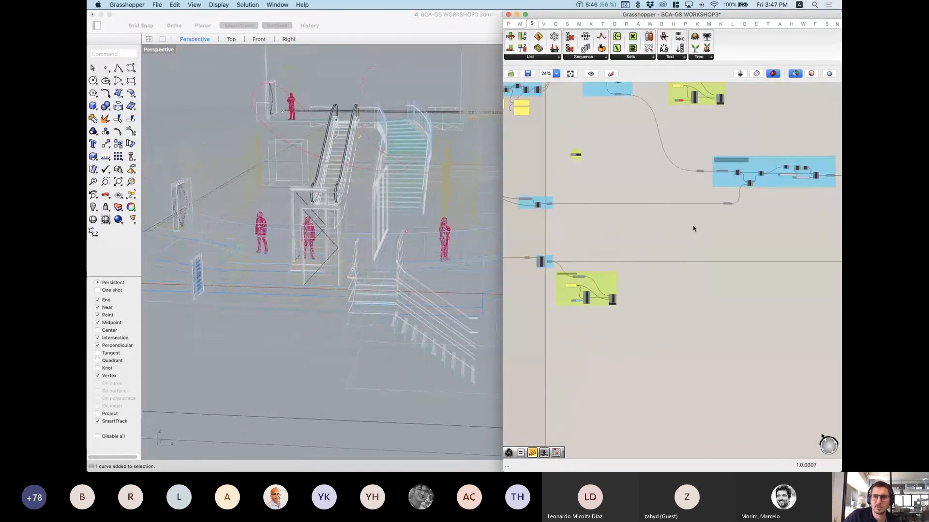
{"action": "right_click_drag", "start_coordinate": [716, 235], "coordinate": [572, 231]}
{"action": "scroll", "coordinate": [698, 242], "scroll_direction": "up", "scroll_amount": 2}
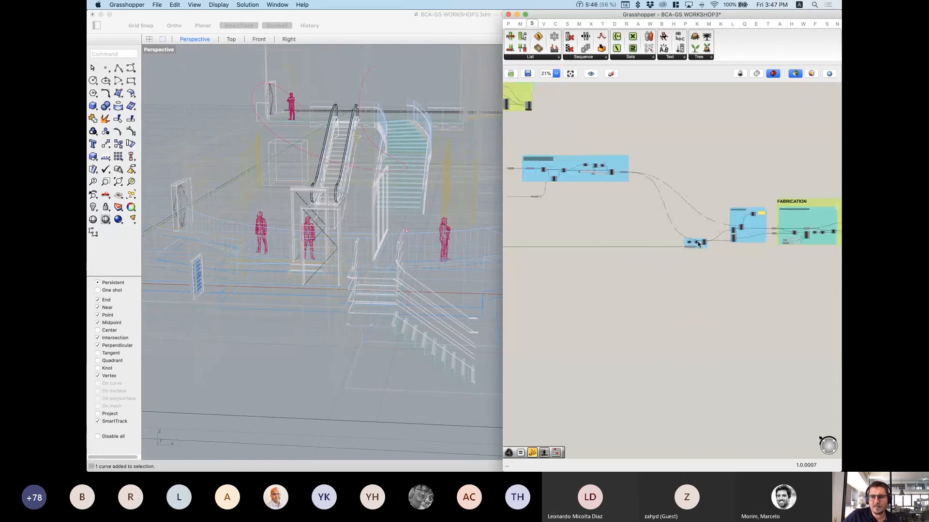
{"action": "scroll", "coordinate": [698, 242], "scroll_direction": "up", "scroll_amount": 8}
{"action": "left_click", "coordinate": [637, 266]}
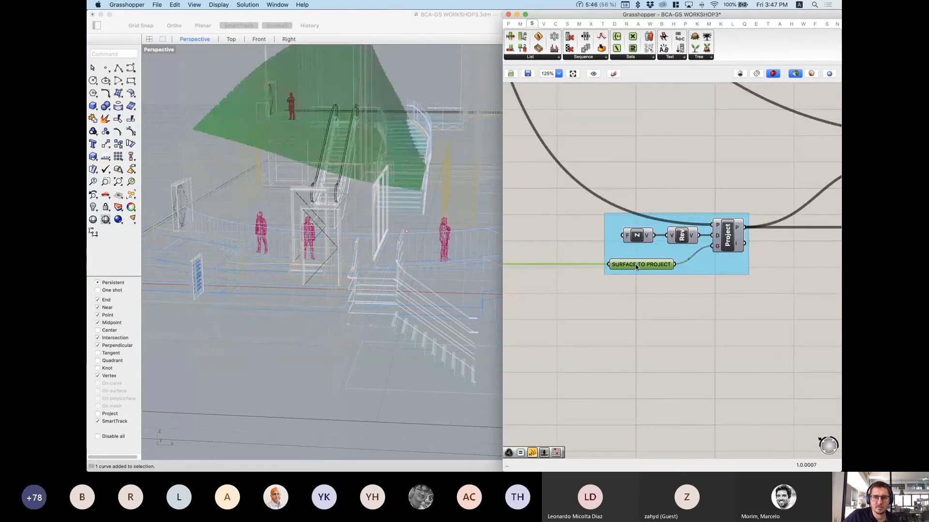
{"action": "scroll", "coordinate": [719, 288], "scroll_direction": "down", "scroll_amount": 4}
{"action": "scroll", "coordinate": [720, 270], "scroll_direction": "up", "scroll_amount": 4}
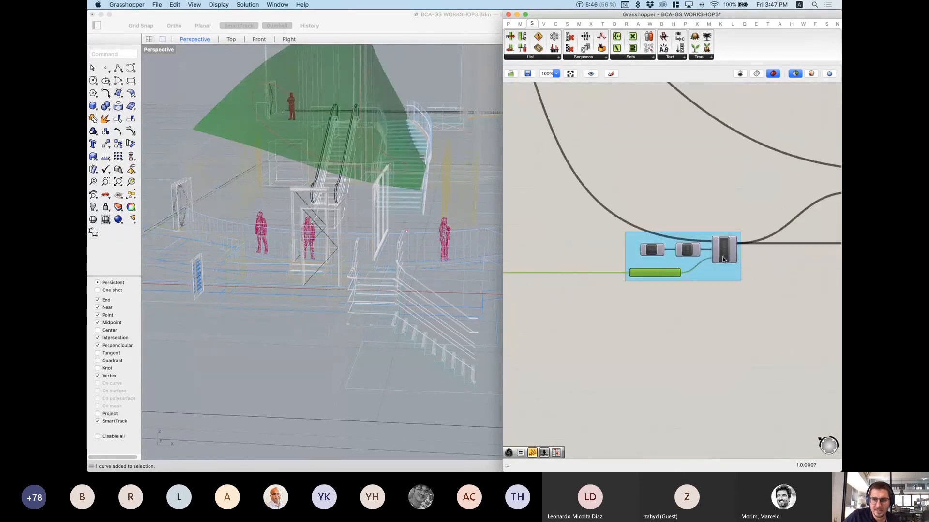
{"action": "scroll", "coordinate": [677, 207], "scroll_direction": "down", "scroll_amount": 5}
{"action": "scroll", "coordinate": [614, 175], "scroll_direction": "up", "scroll_amount": 6}
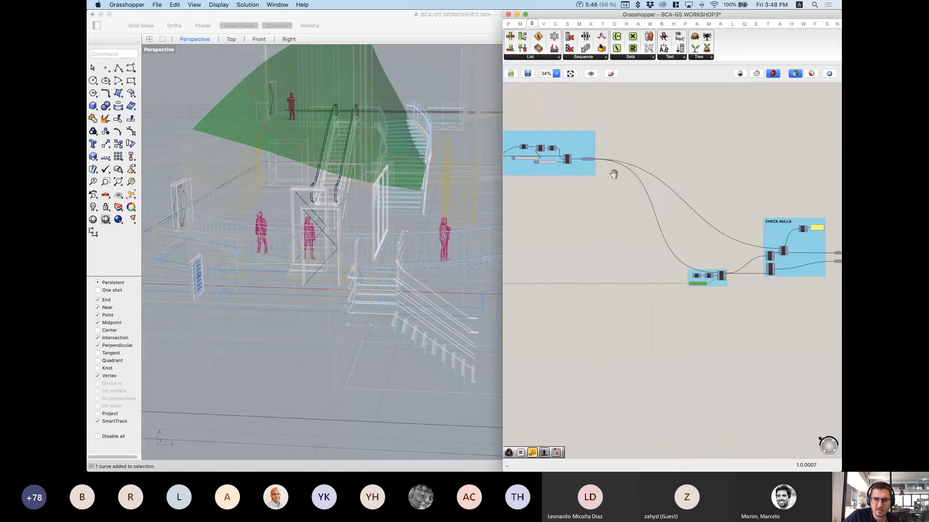
{"action": "left_click", "coordinate": [592, 158]}
{"action": "scroll", "coordinate": [638, 213], "scroll_direction": "down", "scroll_amount": 2}
{"action": "right_click_drag", "start_coordinate": [811, 350], "coordinate": [669, 257]}
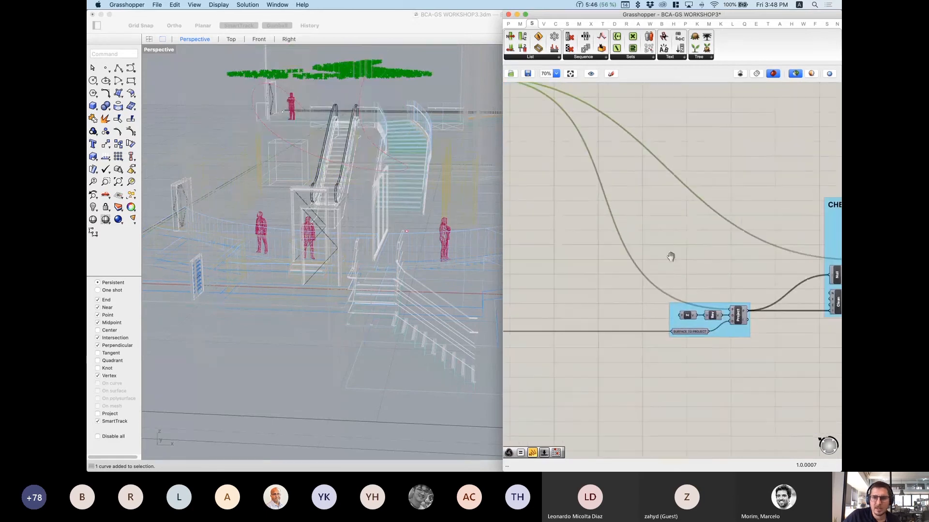
{"action": "scroll", "coordinate": [741, 322], "scroll_direction": "up", "scroll_amount": 4}
{"action": "scroll", "coordinate": [716, 300], "scroll_direction": "up", "scroll_amount": 5}
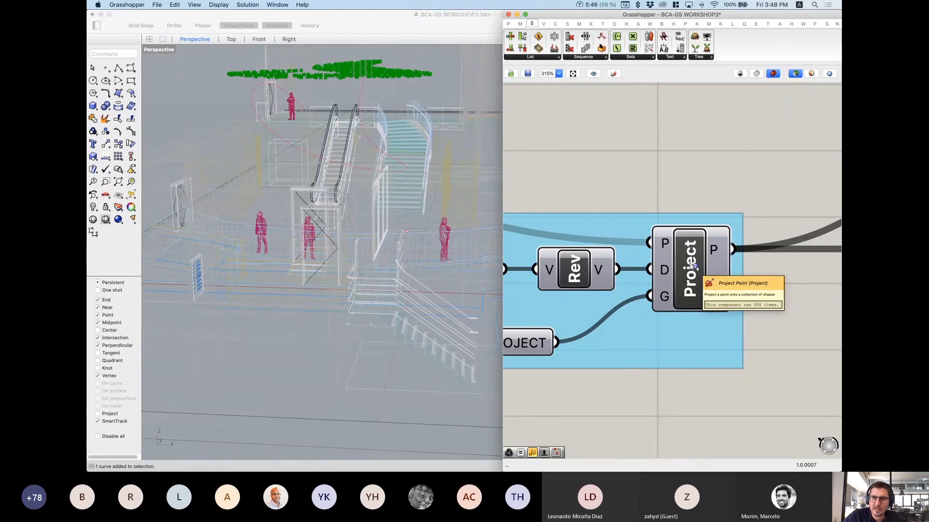
{"action": "left_click", "coordinate": [690, 263], "text": "alt+super"}
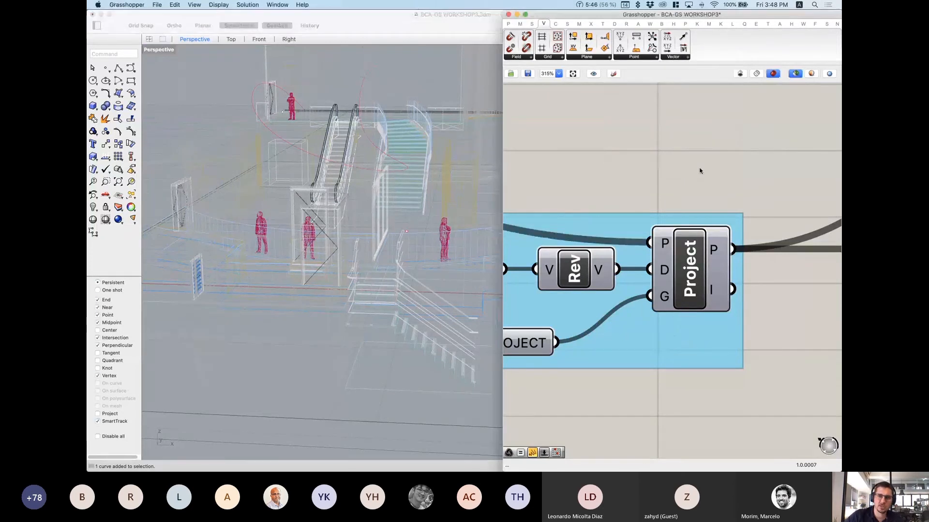
{"action": "double_click", "coordinate": [700, 169]}
{"action": "type", "text": "project"}
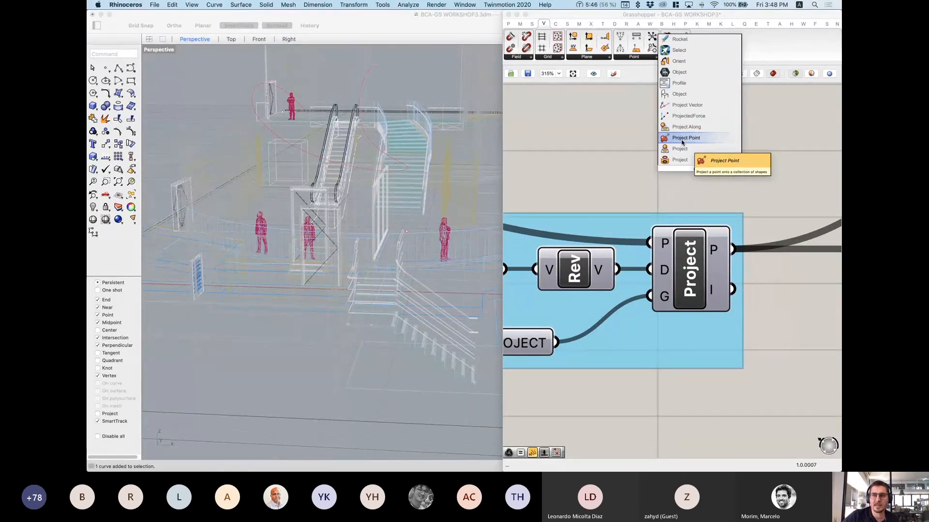
{"action": "left_click", "coordinate": [626, 153]}
{"action": "right_click_drag", "start_coordinate": [646, 271], "coordinate": [733, 201]}
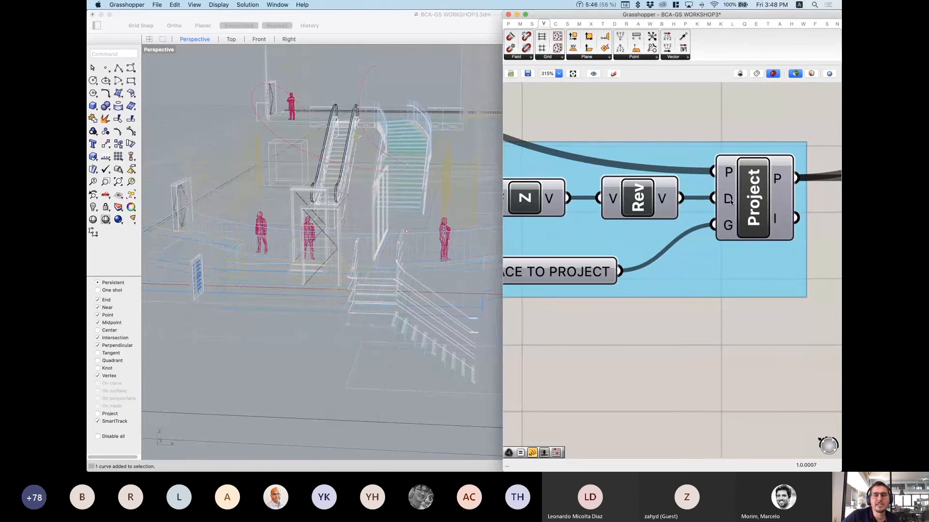
{"action": "mouse_move", "coordinate": [732, 203]}
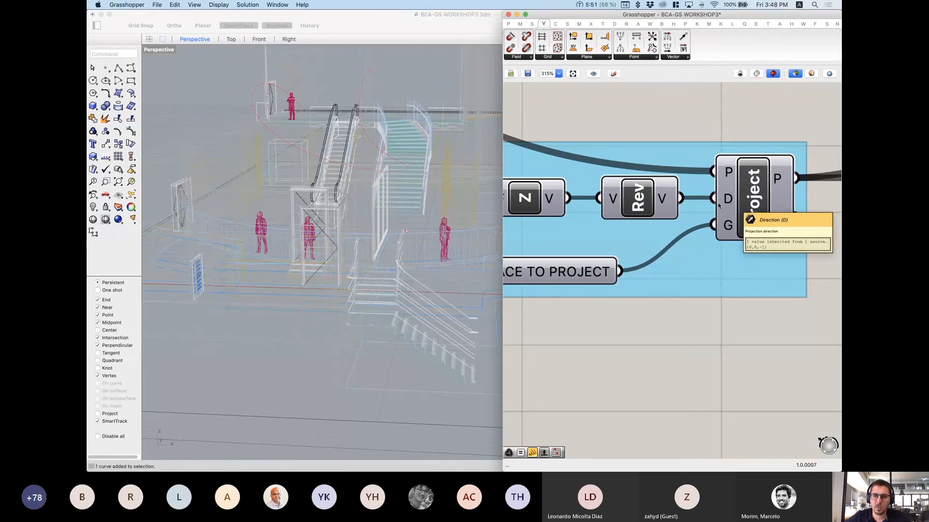
{"action": "scroll", "coordinate": [718, 205], "scroll_direction": "down", "scroll_amount": 2}
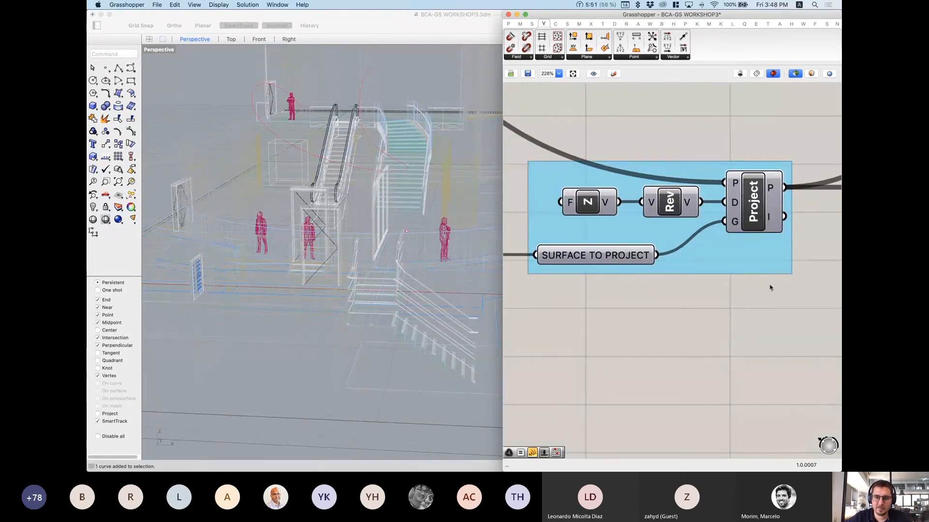
{"action": "scroll", "coordinate": [734, 266], "scroll_direction": "down", "scroll_amount": 7}
{"action": "right_click_drag", "start_coordinate": [684, 219], "coordinate": [834, 434]}
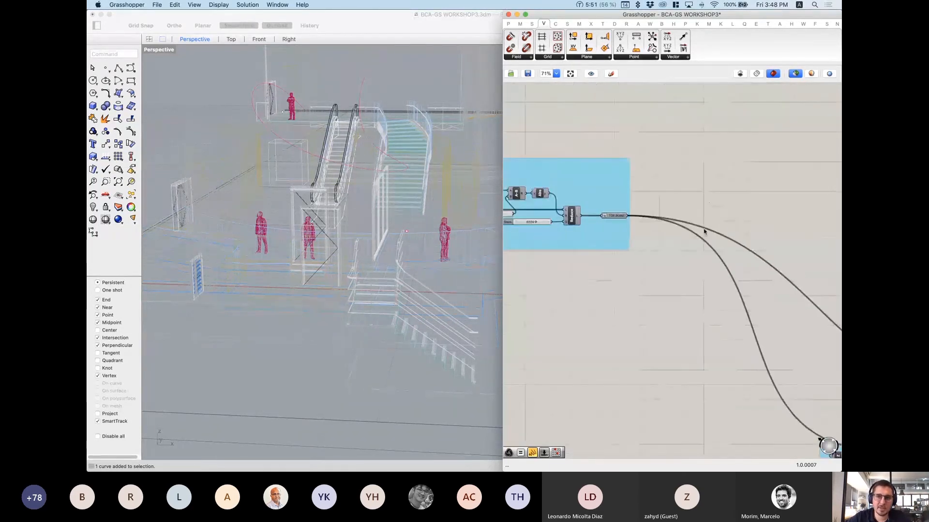
{"action": "left_click", "coordinate": [617, 218]}
{"action": "right_click_drag", "start_coordinate": [342, 128], "coordinate": [340, 127]}
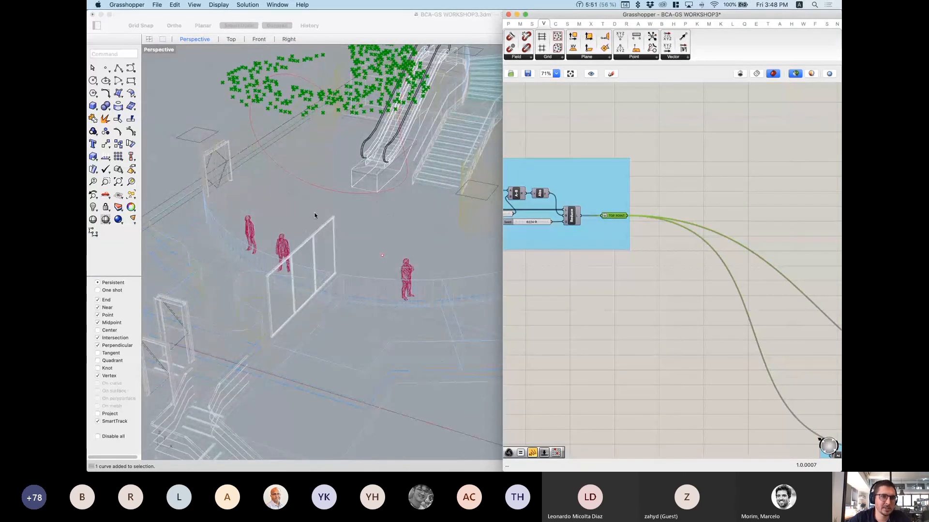
{"action": "right_click_drag", "start_coordinate": [315, 215], "coordinate": [471, 222]}
{"action": "scroll", "coordinate": [657, 266], "scroll_direction": "down", "scroll_amount": 4}
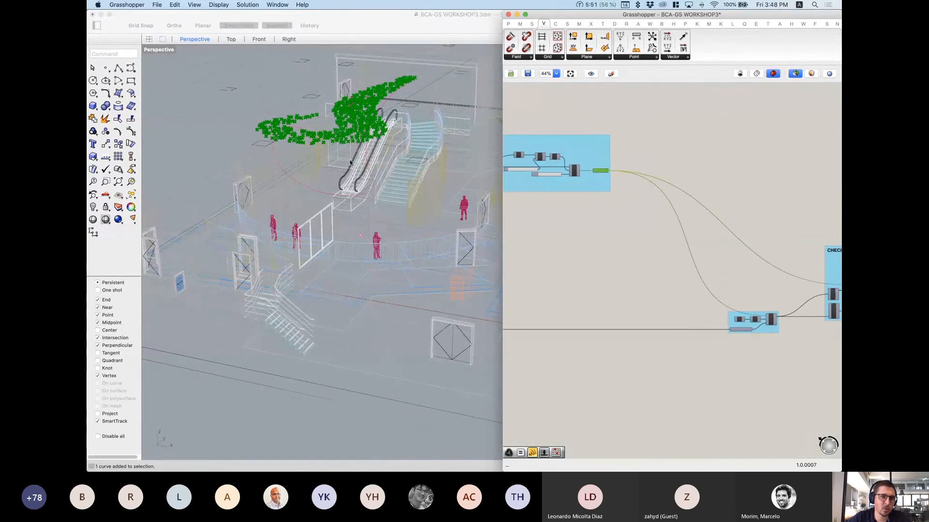
{"action": "scroll", "coordinate": [687, 310], "scroll_direction": "up", "scroll_amount": 5}
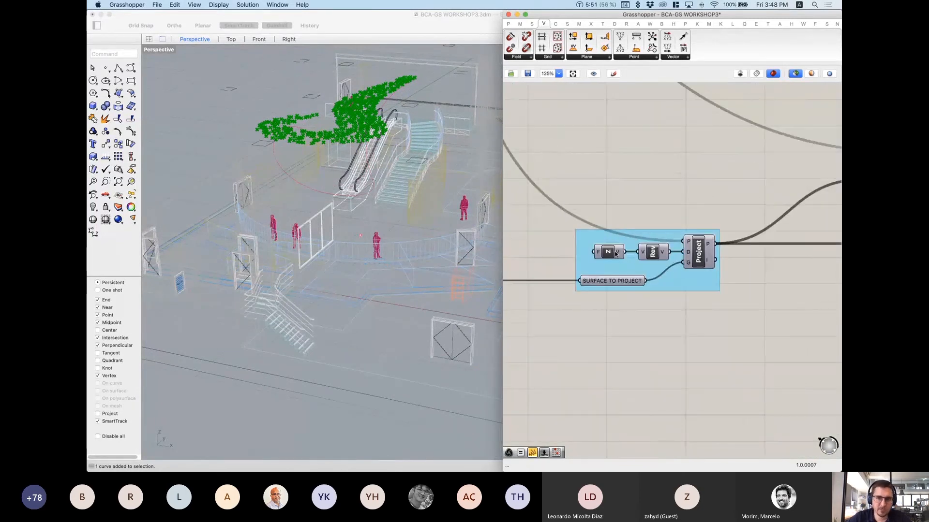
{"action": "scroll", "coordinate": [616, 254], "scroll_direction": "up", "scroll_amount": 3}
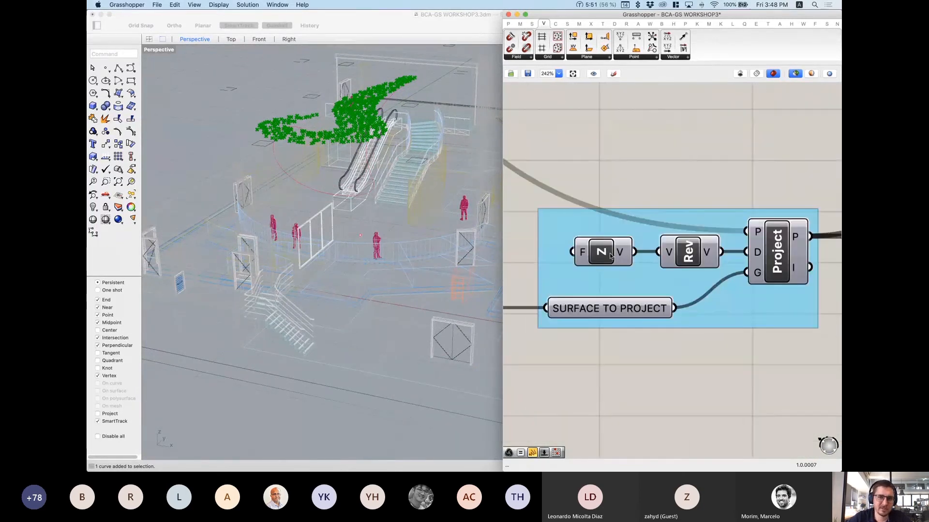
{"action": "double_click", "coordinate": [642, 122]}
{"action": "type", "text": "z"}
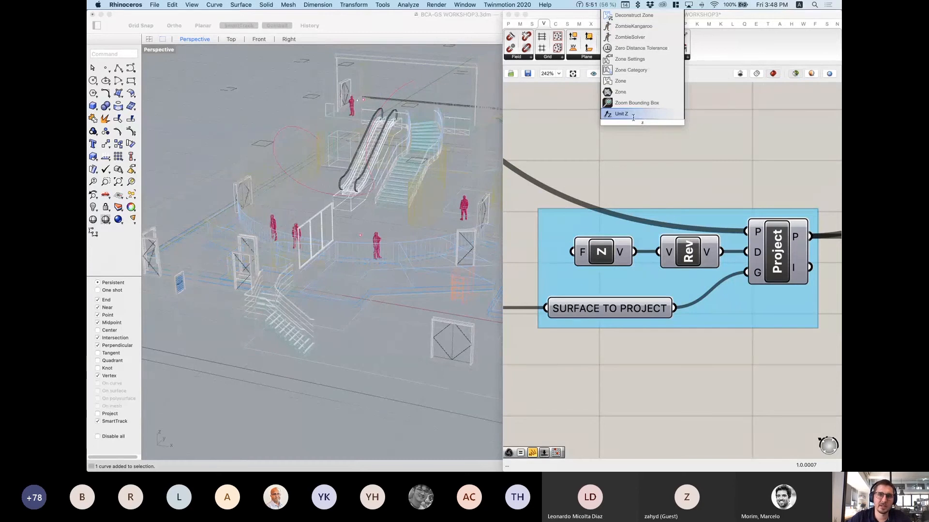
{"action": "left_click", "coordinate": [629, 114]}
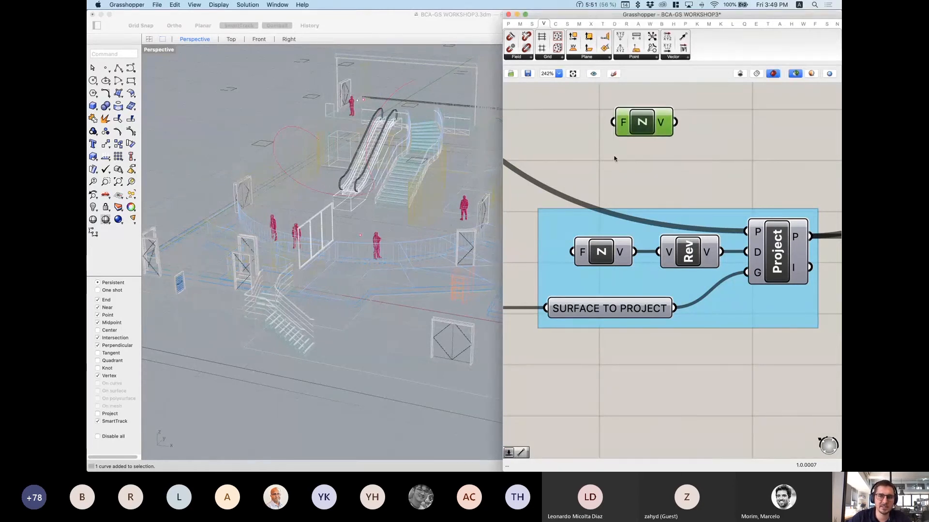
{"action": "key", "text": "Delete"}
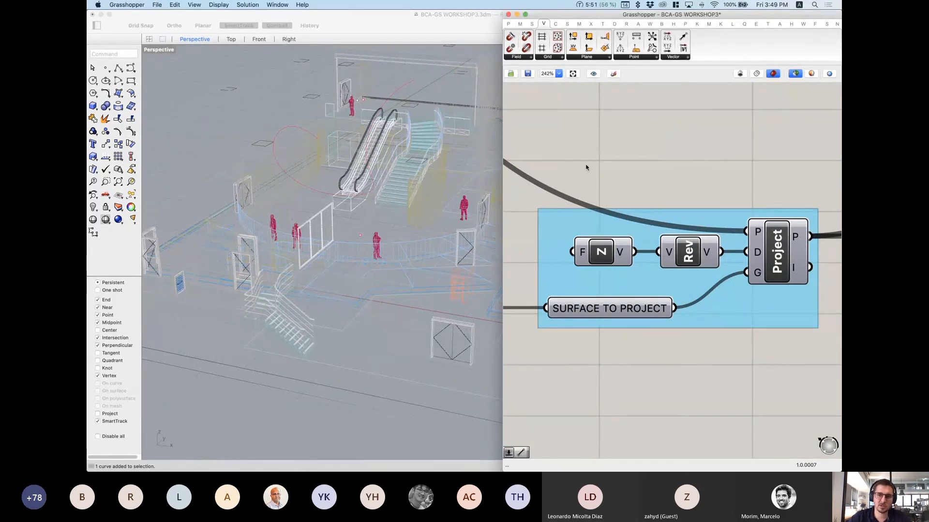
{"action": "left_click", "coordinate": [686, 261]}
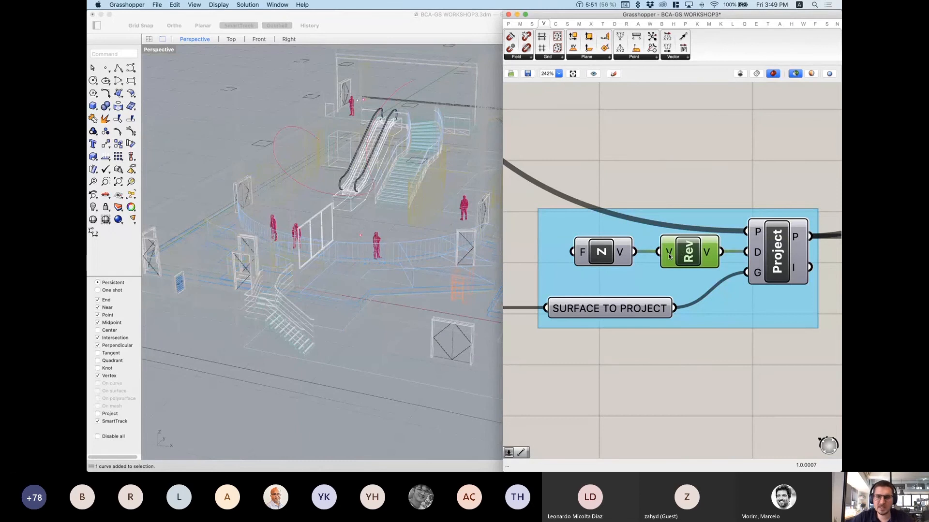
{"action": "mouse_move", "coordinate": [669, 256]}
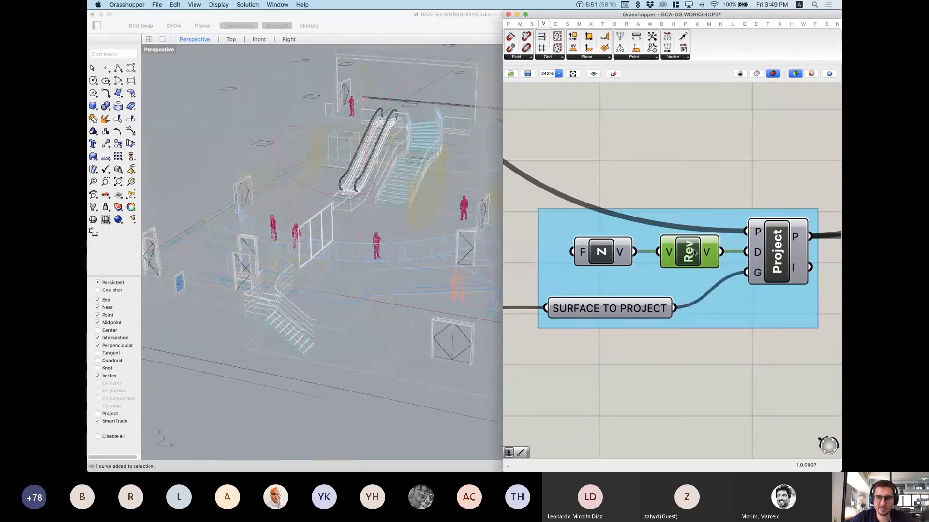
{"action": "double_click", "coordinate": [675, 164]}
{"action": "type", "text": "reverse"}
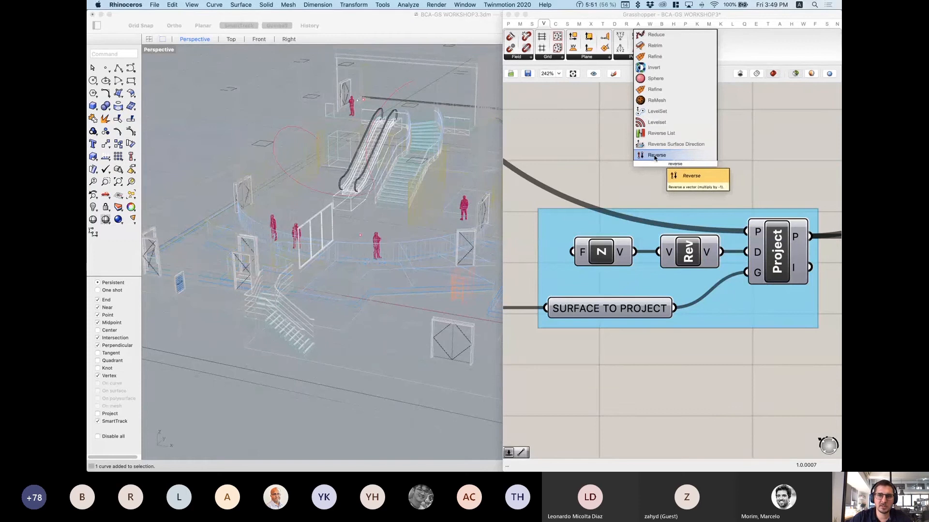
{"action": "left_click", "coordinate": [605, 175]}
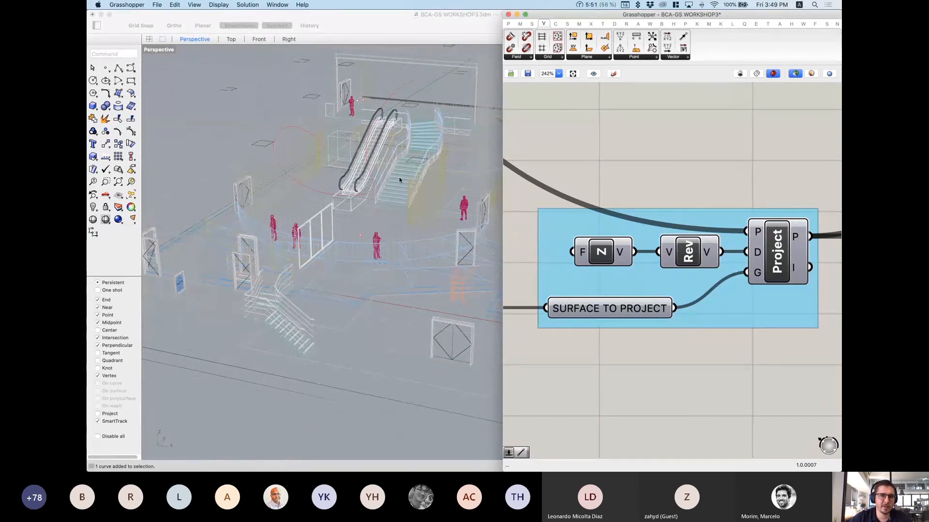
{"action": "right_click_drag", "start_coordinate": [400, 180], "coordinate": [436, 178]}
{"action": "right_click_drag", "start_coordinate": [774, 256], "coordinate": [712, 238]}
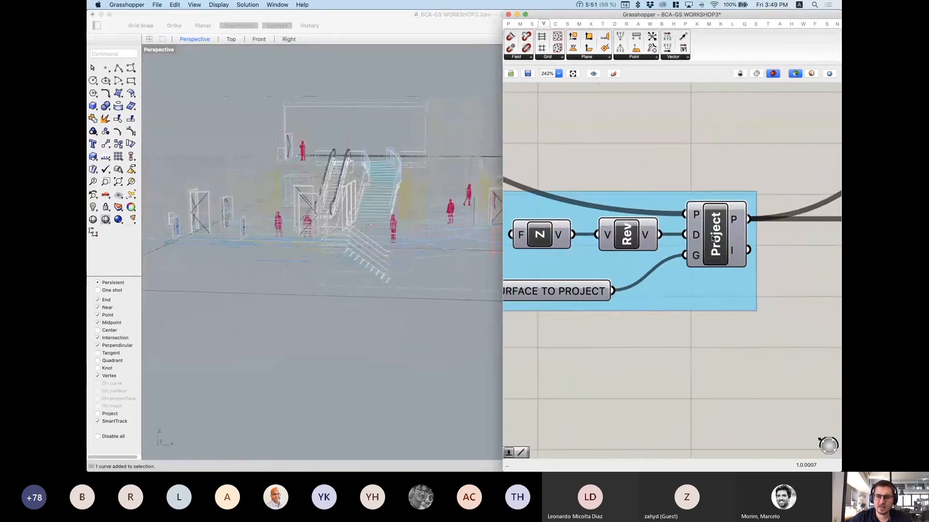
{"action": "left_click", "coordinate": [714, 238]}
{"action": "right_click_drag", "start_coordinate": [628, 287], "coordinate": [669, 273]}
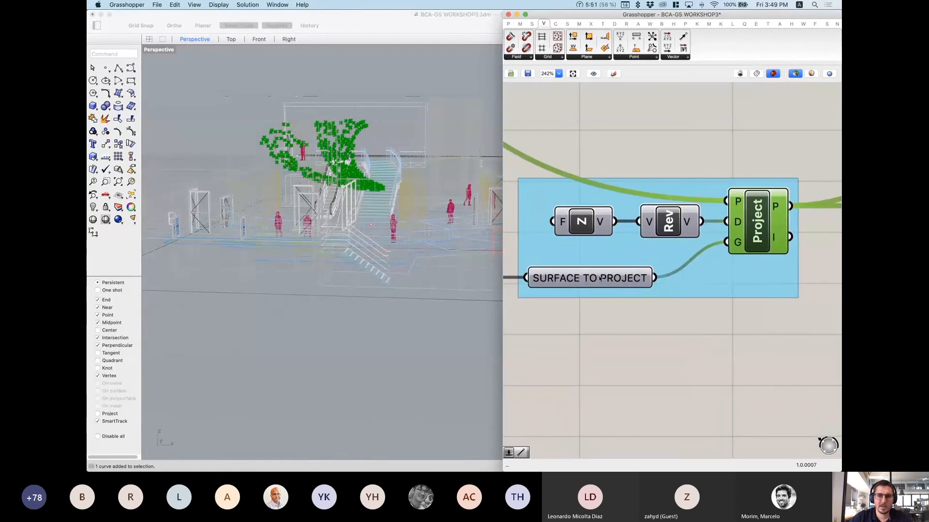
{"action": "left_click", "coordinate": [612, 280]}
{"action": "right_click_drag", "start_coordinate": [304, 141], "coordinate": [310, 141]}
{"action": "left_click", "coordinate": [757, 227]}
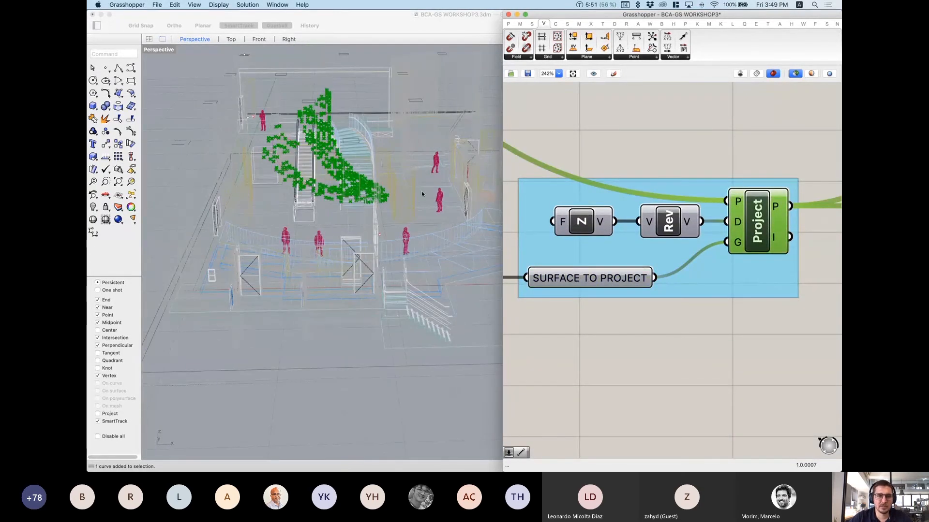
{"action": "right_click_drag", "start_coordinate": [421, 194], "coordinate": [304, 163]}
{"action": "scroll", "coordinate": [286, 162], "scroll_direction": "up", "scroll_amount": 5}
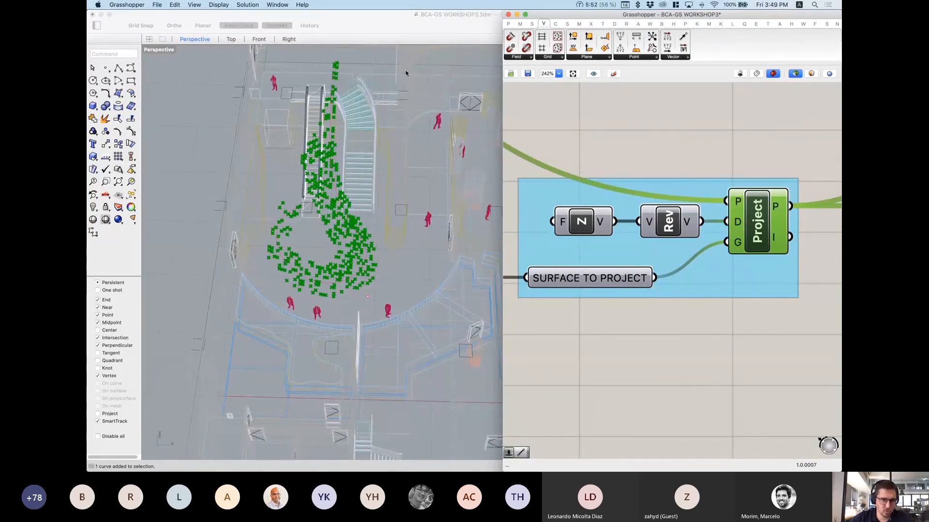
{"action": "right_click_drag", "start_coordinate": [387, 289], "coordinate": [367, 178]}
{"action": "scroll", "coordinate": [367, 210], "scroll_direction": "up", "scroll_amount": 3}
{"action": "scroll", "coordinate": [680, 295], "scroll_direction": "down", "scroll_amount": 8}
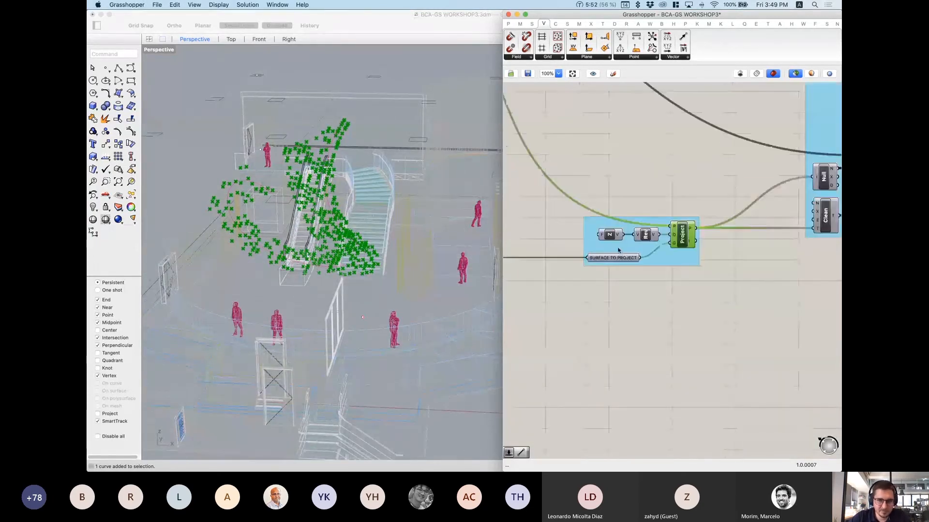
{"action": "right_click_drag", "start_coordinate": [680, 295], "coordinate": [753, 346]}
{"action": "right_click_drag", "start_coordinate": [517, 225], "coordinate": [727, 287]}
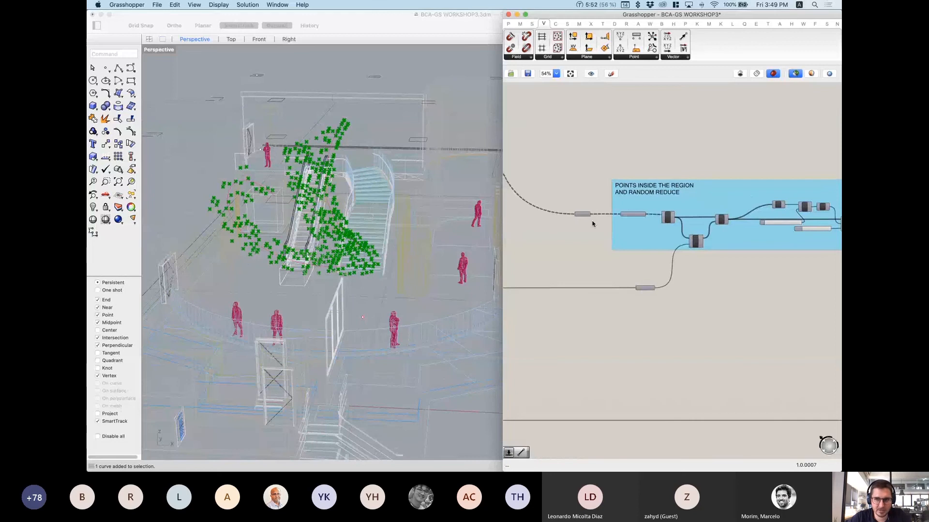
{"action": "scroll", "coordinate": [597, 222], "scroll_direction": "up", "scroll_amount": 3}
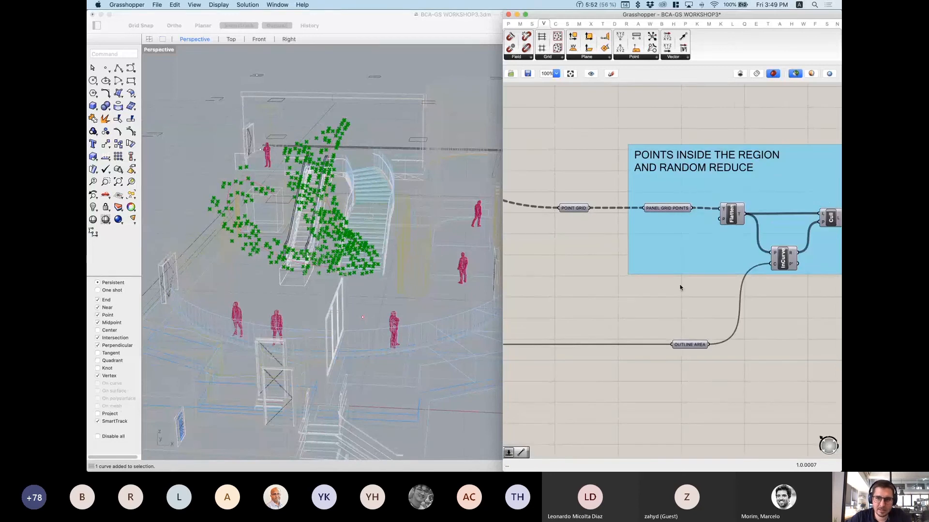
{"action": "scroll", "coordinate": [688, 333], "scroll_direction": "down", "scroll_amount": 1}
{"action": "left_click", "coordinate": [688, 333]}
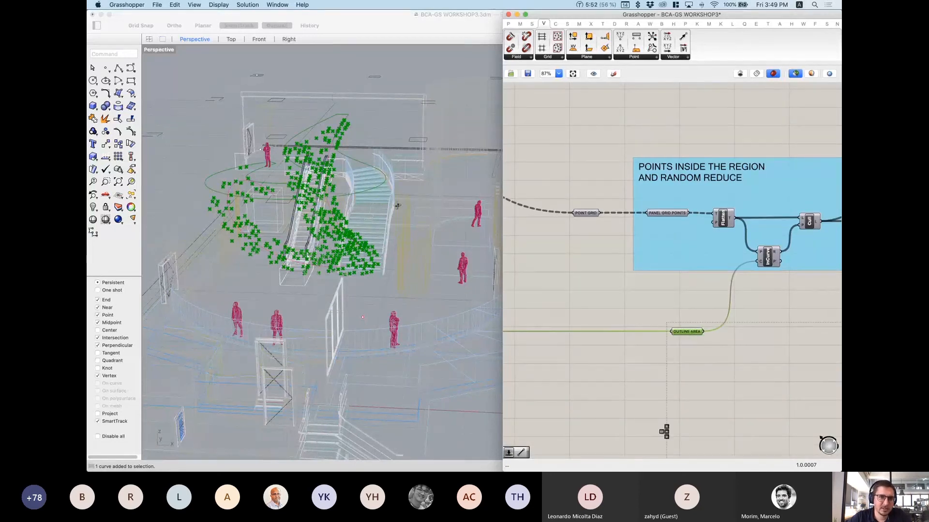
{"action": "right_click_drag", "start_coordinate": [398, 206], "coordinate": [400, 221]}
{"action": "scroll", "coordinate": [367, 301], "scroll_direction": "up", "scroll_amount": 3}
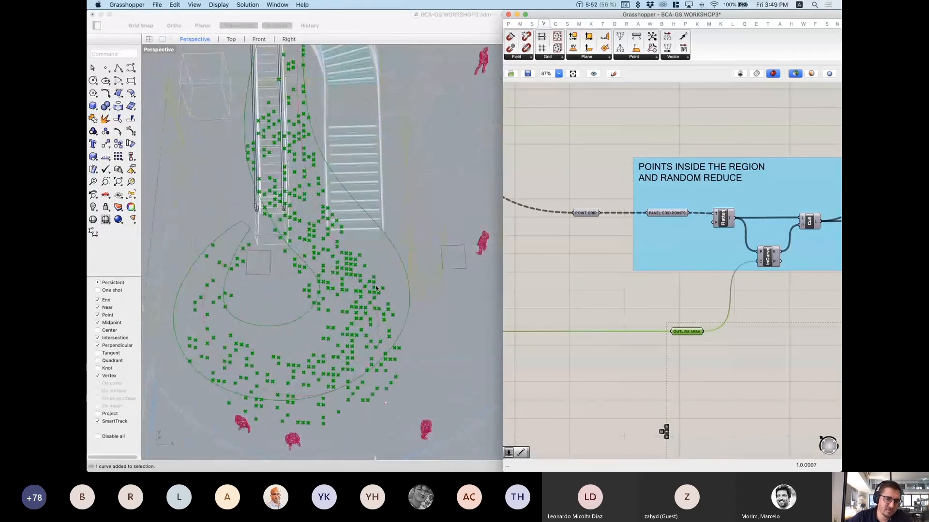
{"action": "scroll", "coordinate": [376, 288], "scroll_direction": "down", "scroll_amount": 3}
{"action": "scroll", "coordinate": [677, 252], "scroll_direction": "down", "scroll_amount": 5}
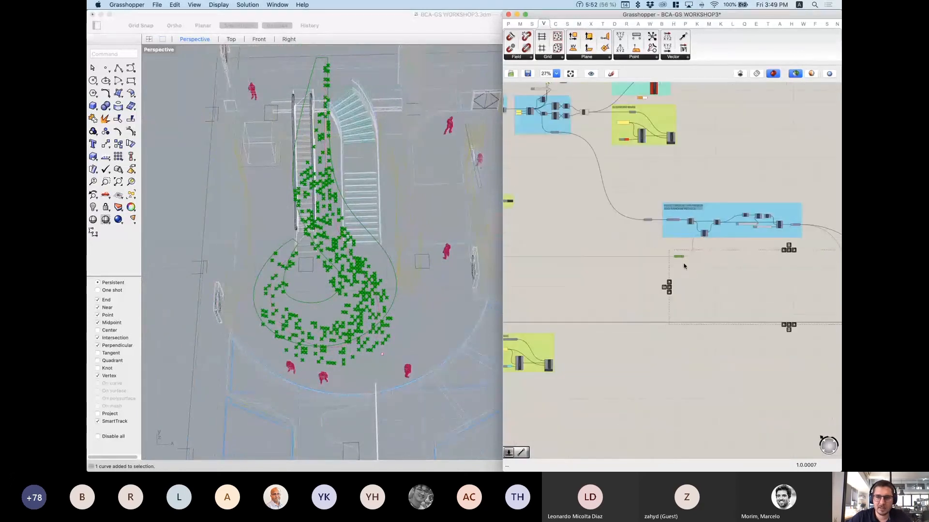
{"action": "mouse_move", "coordinate": [666, 267]}
{"action": "right_mouse_down"}
{"action": "mouse_move", "coordinate": [701, 262]}
{"action": "mouse_move", "coordinate": [597, 259]}
{"action": "right_mouse_up"}
{"action": "right_click_drag", "start_coordinate": [760, 273], "coordinate": [577, 269]}
{"action": "scroll", "coordinate": [665, 315], "scroll_direction": "up", "scroll_amount": 2}
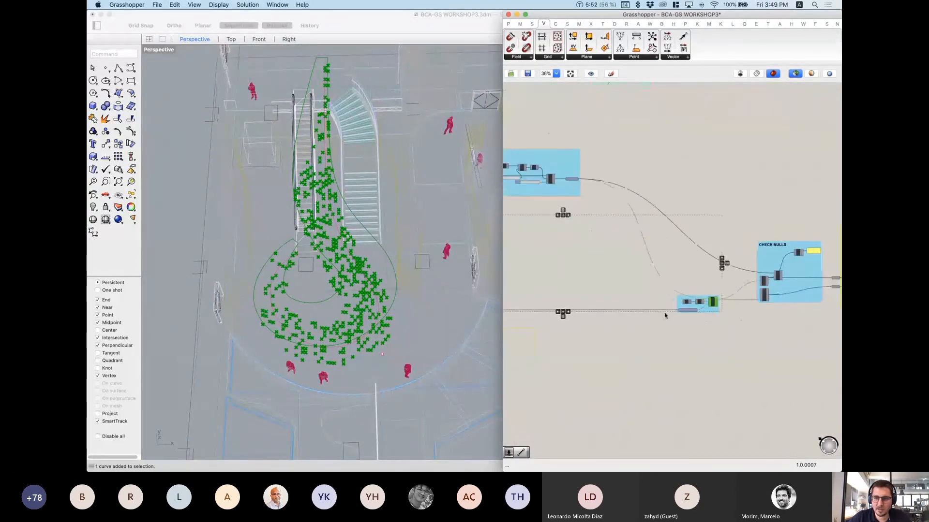
{"action": "scroll", "coordinate": [665, 316], "scroll_direction": "up", "scroll_amount": 5}
{"action": "left_click", "coordinate": [671, 316]}
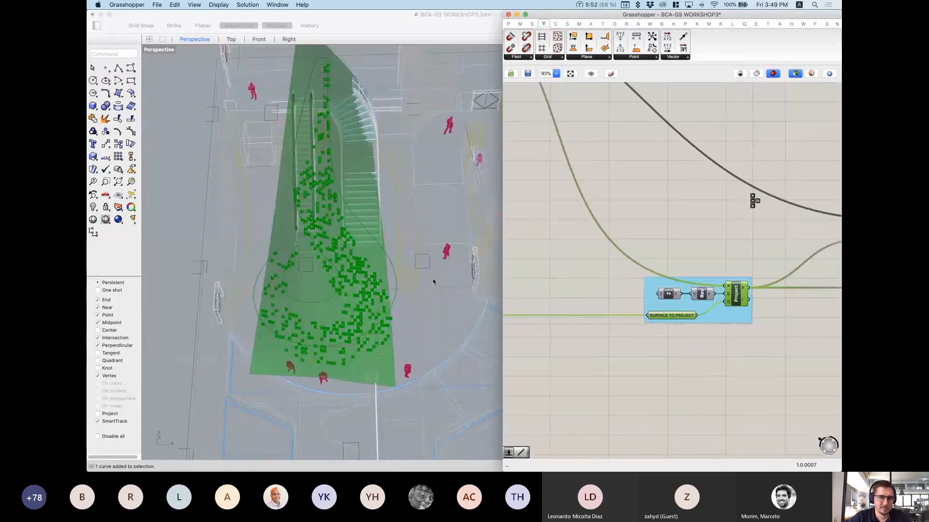
Step: Orbit Perspective to low and steep views, then zoom the canvas onto CHECK NULLS
{"action": "right_click_drag", "start_coordinate": [432, 282], "coordinate": [284, 206]}
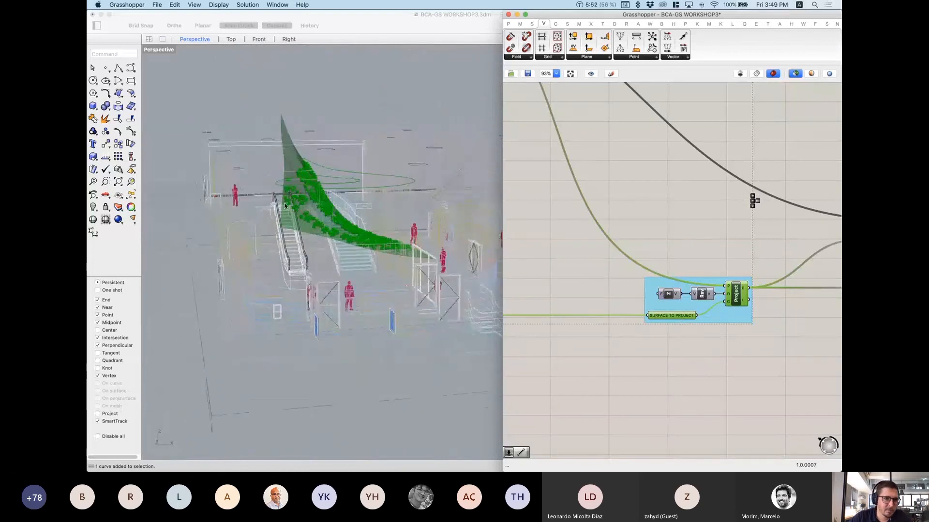
{"action": "scroll", "coordinate": [284, 206], "scroll_direction": "up", "scroll_amount": 8}
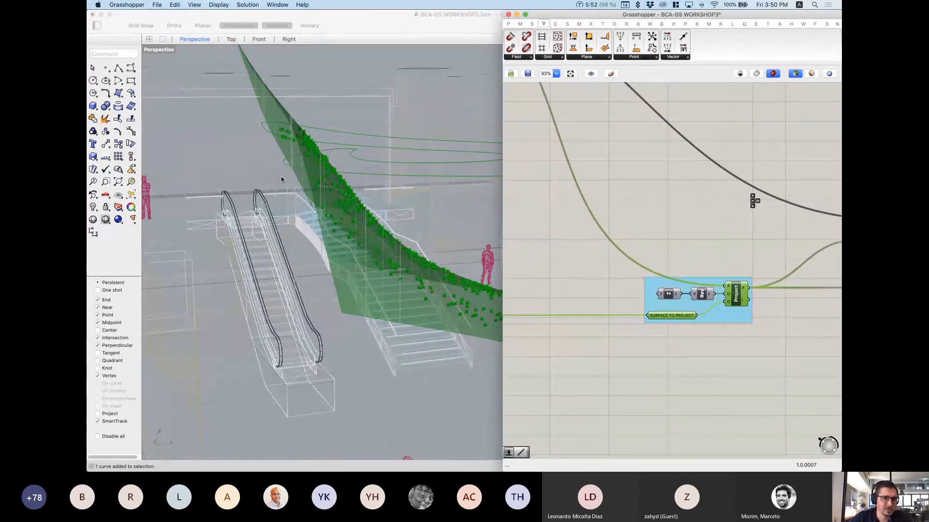
{"action": "scroll", "coordinate": [283, 169], "scroll_direction": "down", "scroll_amount": 6}
{"action": "right_click_drag", "start_coordinate": [263, 140], "coordinate": [314, 168]}
{"action": "scroll", "coordinate": [313, 169], "scroll_direction": "down", "scroll_amount": 3}
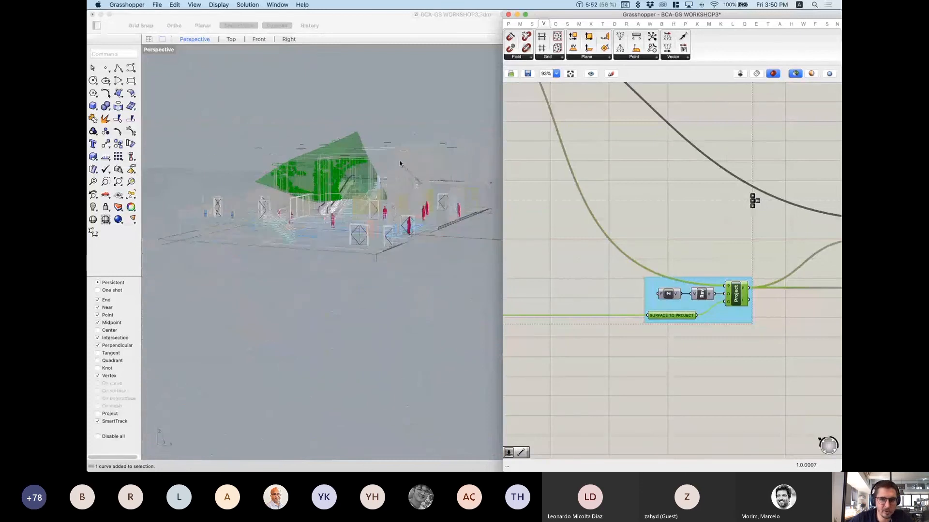
{"action": "scroll", "coordinate": [635, 258], "scroll_direction": "down", "scroll_amount": 5}
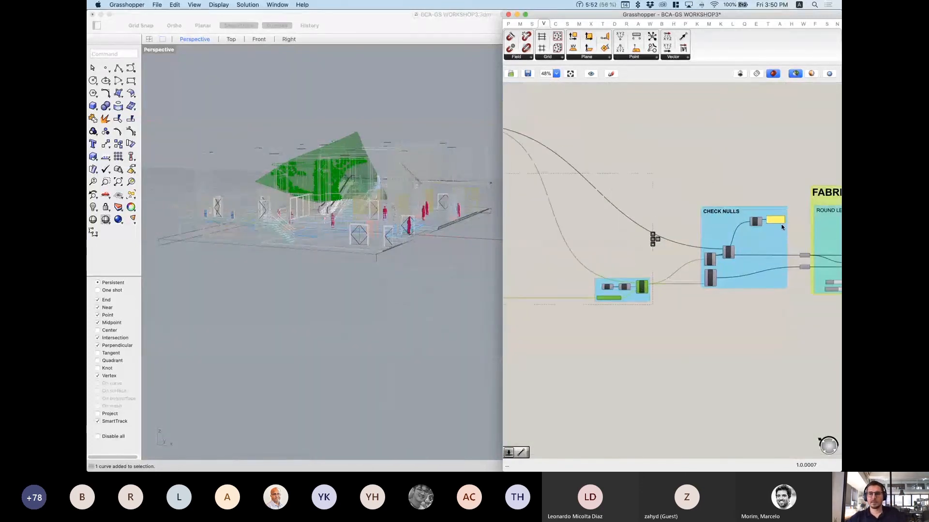
{"action": "scroll", "coordinate": [783, 228], "scroll_direction": "up", "scroll_amount": 5}
{"action": "scroll", "coordinate": [285, 168], "scroll_direction": "up", "scroll_amount": 5}
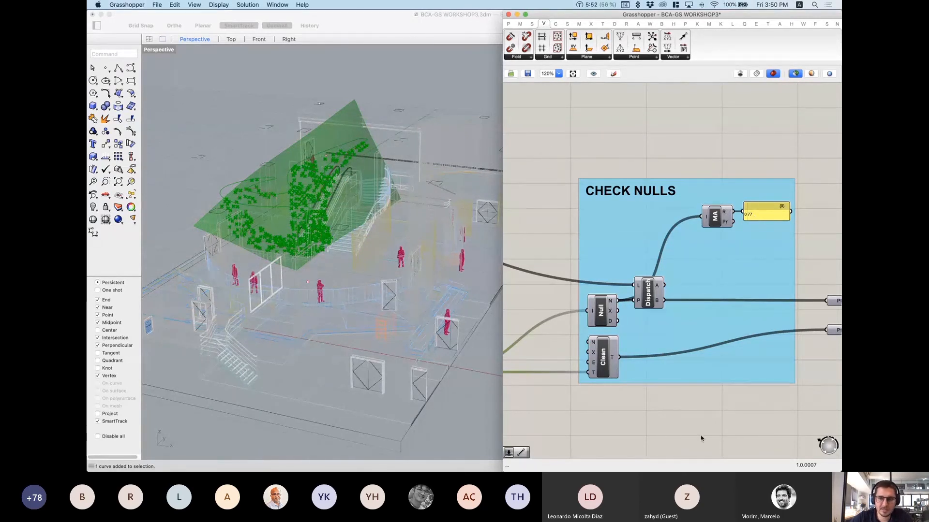
{"action": "right_click_drag", "start_coordinate": [711, 343], "coordinate": [684, 300]}
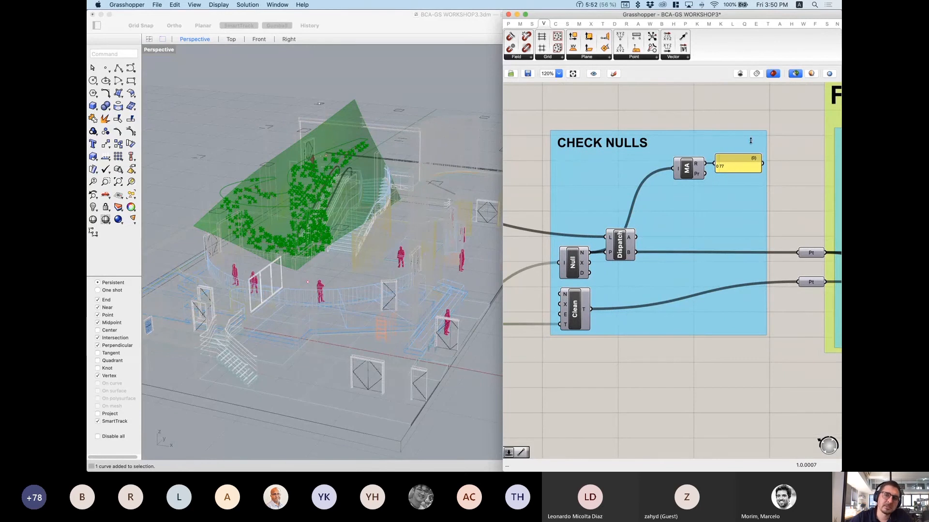
{"action": "right_click_drag", "start_coordinate": [573, 264], "coordinate": [695, 210]}
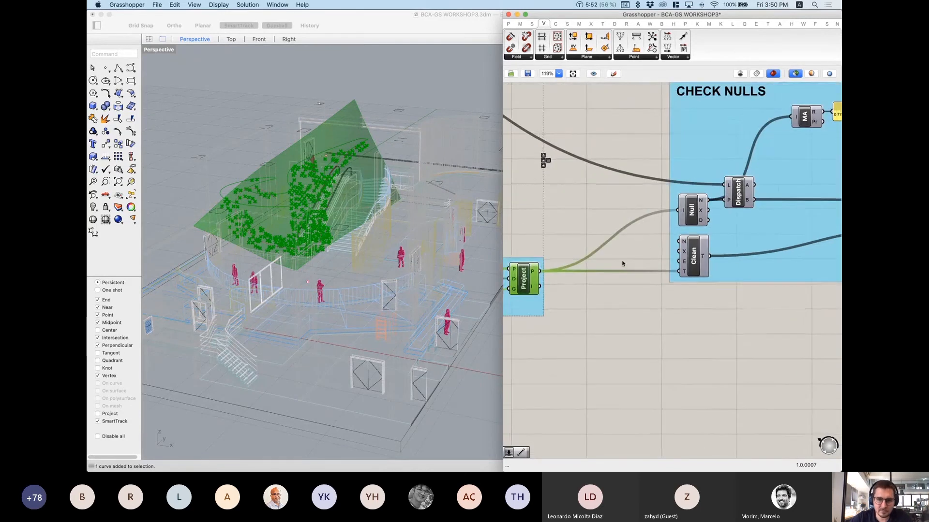
{"action": "scroll", "coordinate": [534, 280], "scroll_direction": "down", "scroll_amount": 1}
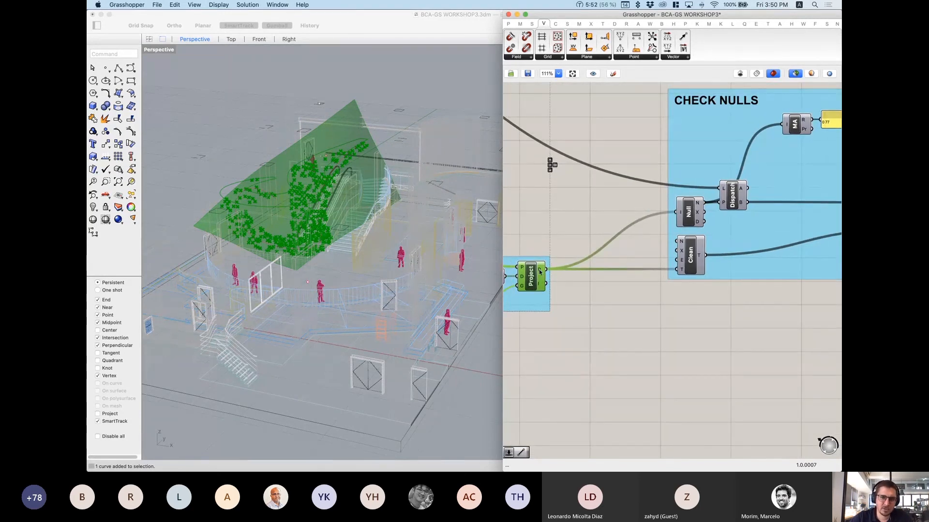
{"action": "mouse_move", "coordinate": [540, 272]}
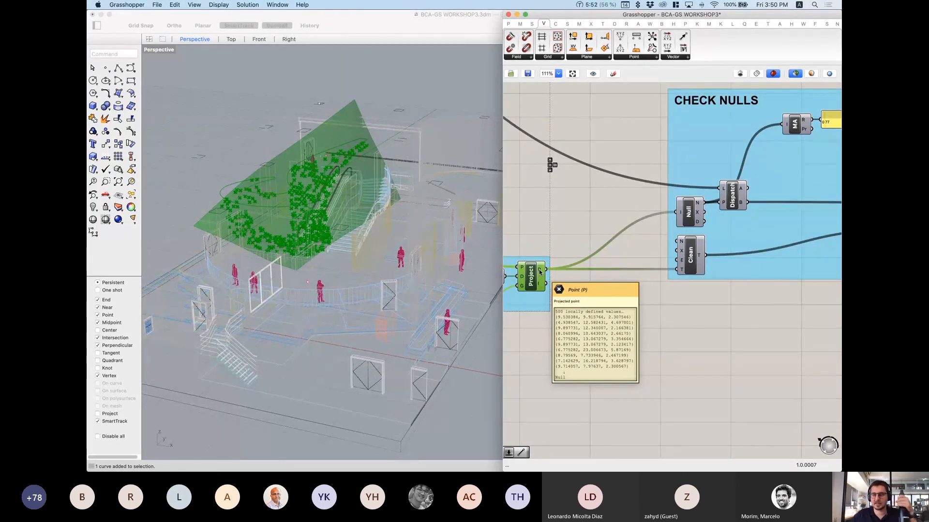
{"action": "right_click_drag", "start_coordinate": [734, 264], "coordinate": [633, 303]}
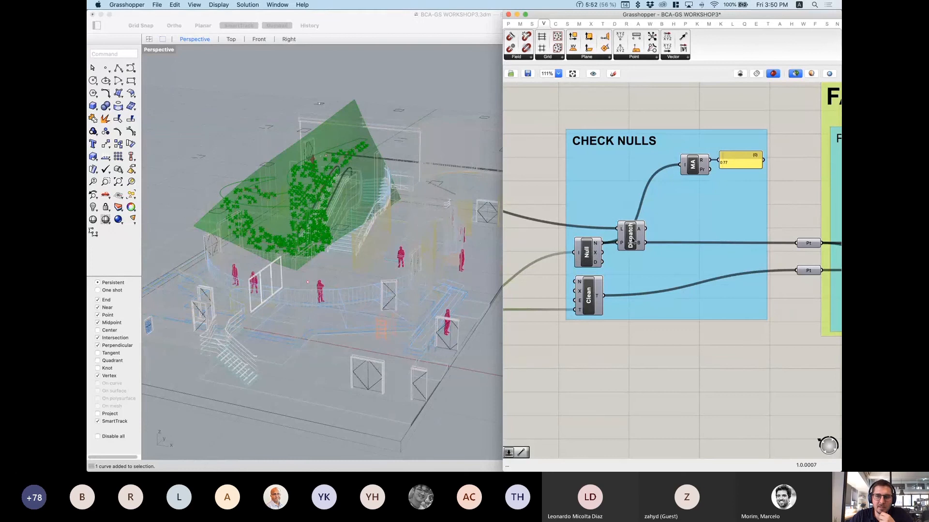
{"action": "right_click_drag", "start_coordinate": [632, 230], "coordinate": [628, 241]}
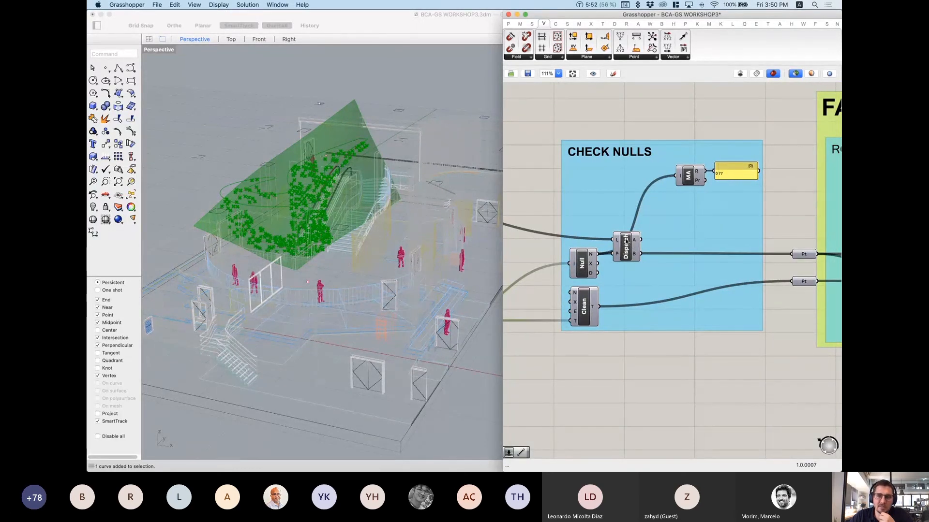
{"action": "mouse_move", "coordinate": [590, 256]}
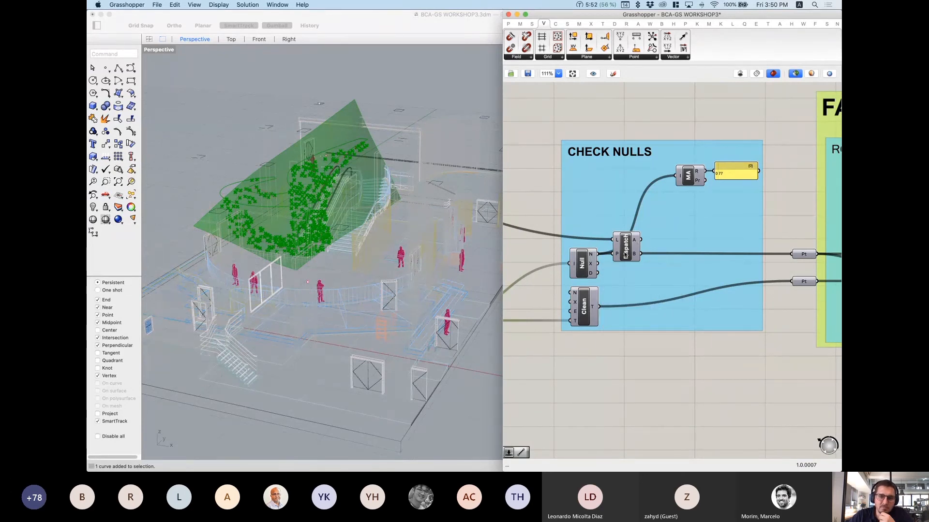
{"action": "mouse_move", "coordinate": [625, 251]}
{"action": "left_mouse_down"}
{"action": "mouse_move", "coordinate": [632, 238]}
{"action": "mouse_move", "coordinate": [640, 254]}
{"action": "left_mouse_up"}
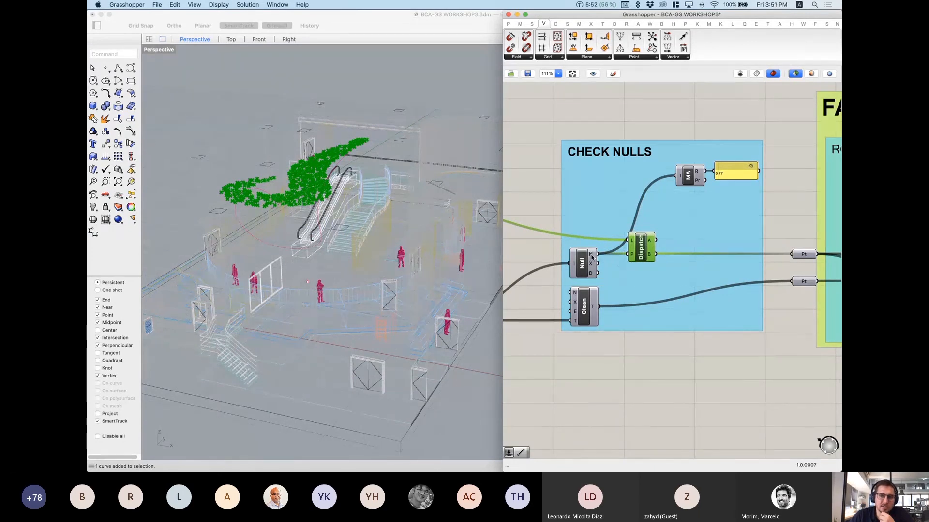
{"action": "mouse_move", "coordinate": [591, 256]}
{"action": "mouse_move", "coordinate": [649, 244]}
{"action": "left_click", "coordinate": [803, 256]}
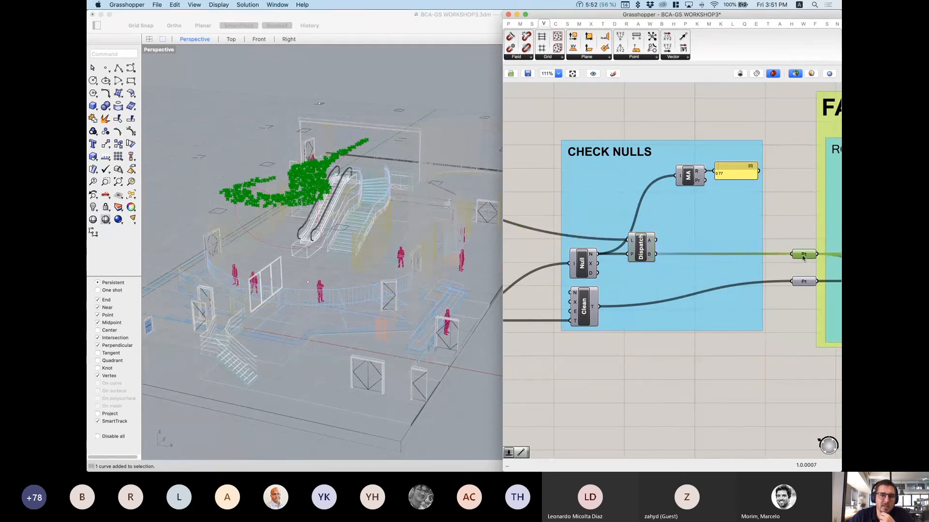
{"action": "right_click_drag", "start_coordinate": [343, 210], "coordinate": [351, 220]}
{"action": "scroll", "coordinate": [350, 220], "scroll_direction": "up", "scroll_amount": 4}
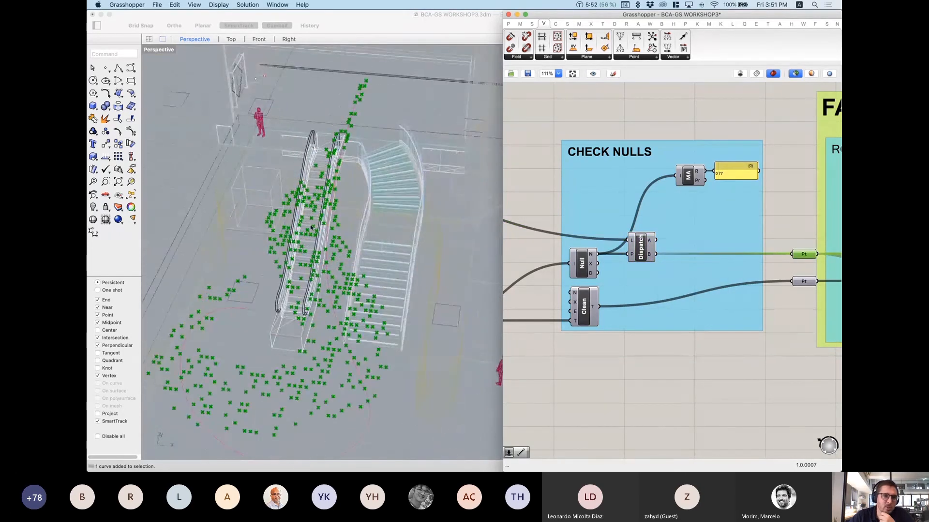
{"action": "scroll", "coordinate": [313, 187], "scroll_direction": "down", "scroll_amount": 3}
{"action": "right_click_drag", "start_coordinate": [313, 187], "coordinate": [319, 208]}
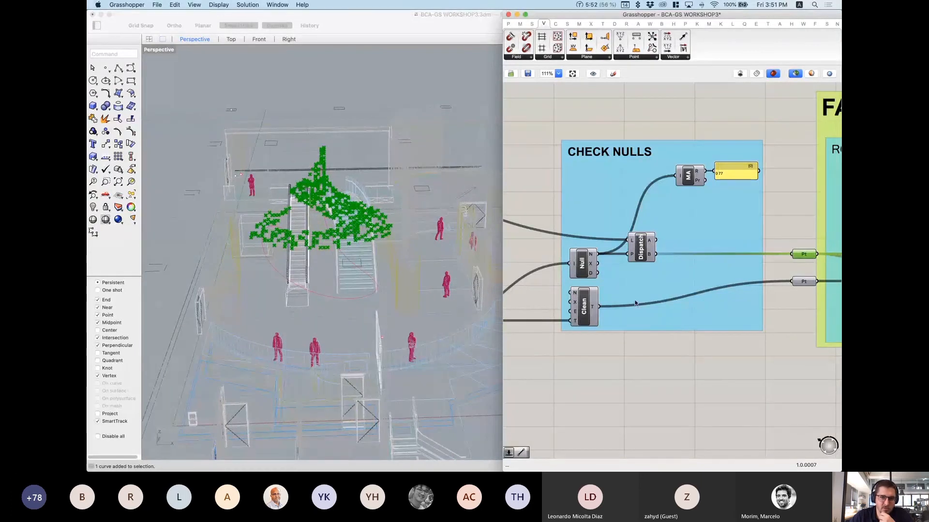
{"action": "mouse_move", "coordinate": [599, 282]}
{"action": "right_mouse_down"}
{"action": "mouse_move", "coordinate": [749, 221]}
{"action": "mouse_move", "coordinate": [627, 263]}
{"action": "right_mouse_up"}
{"action": "right_click_drag", "start_coordinate": [804, 236], "coordinate": [692, 249]}
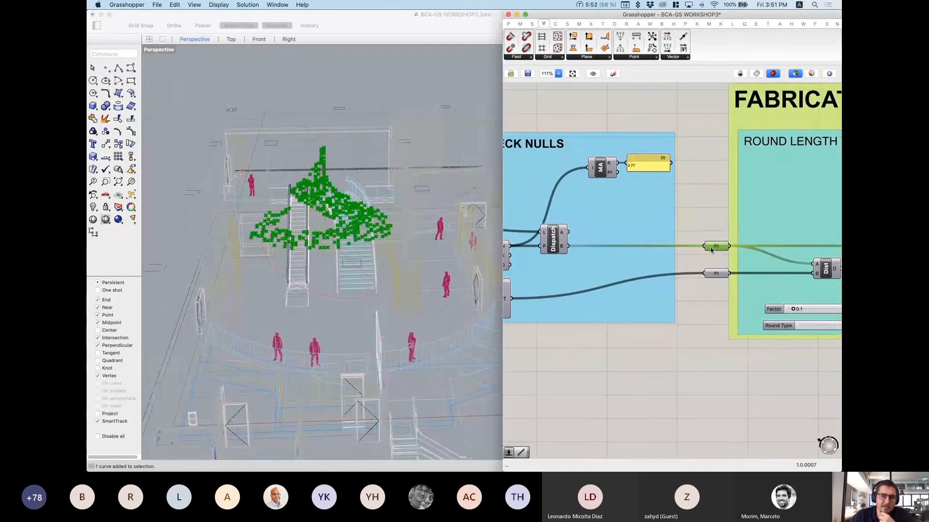
{"action": "right_click_drag", "start_coordinate": [496, 256], "coordinate": [531, 246]}
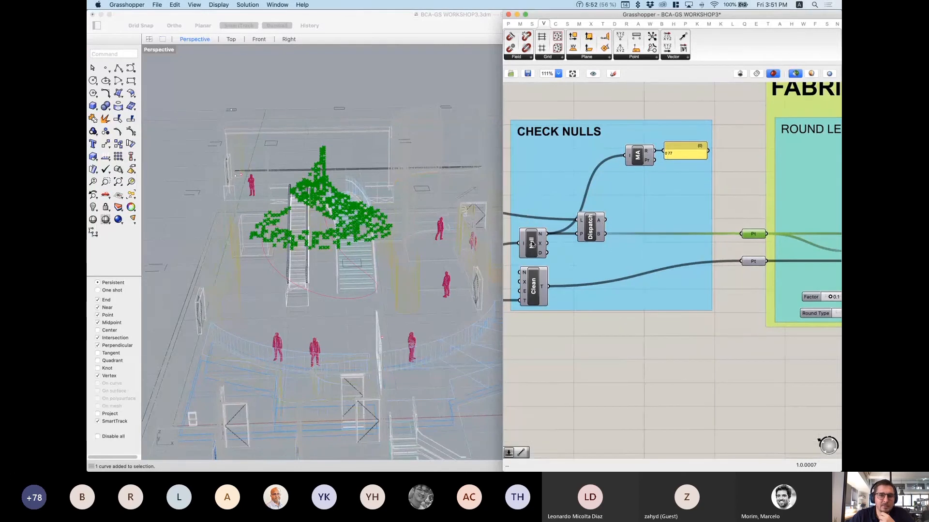
{"action": "left_click", "coordinate": [532, 245]}
{"action": "left_click", "coordinate": [754, 235]}
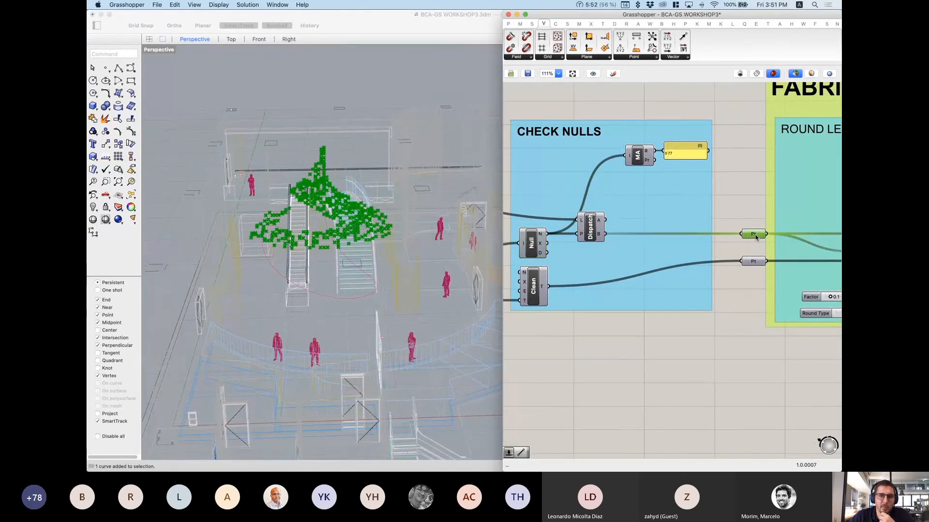
{"action": "right_click_drag", "start_coordinate": [328, 173], "coordinate": [322, 174]}
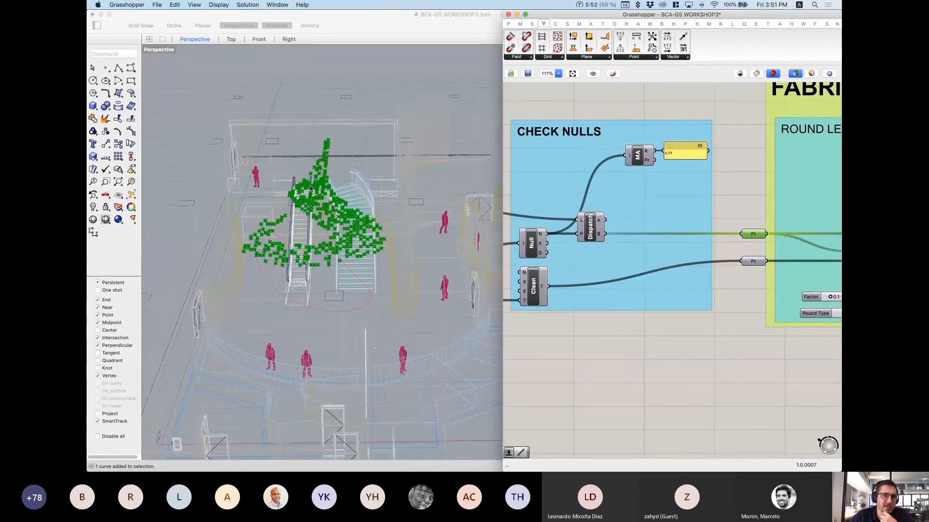
{"action": "right_click_drag", "start_coordinate": [300, 205], "coordinate": [299, 168]}
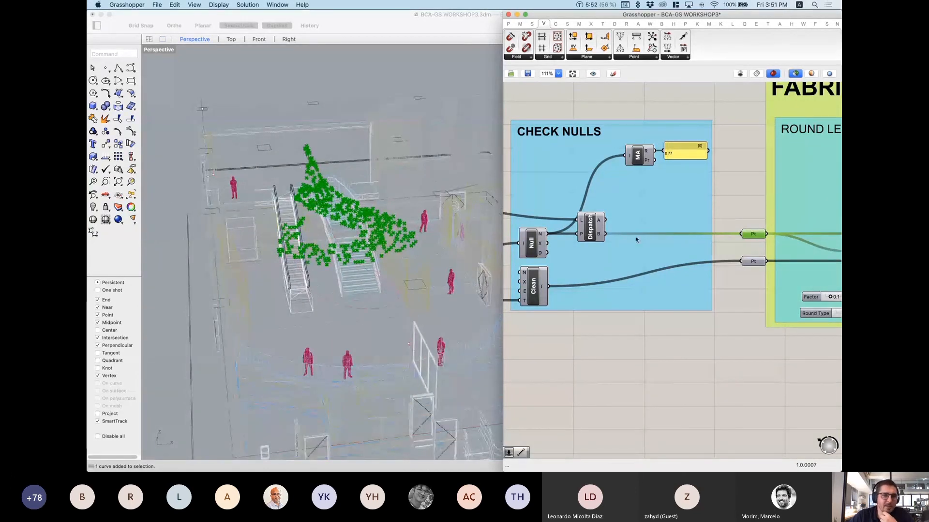
{"action": "right_click_drag", "start_coordinate": [605, 242], "coordinate": [660, 210]}
{"action": "scroll", "coordinate": [662, 211], "scroll_direction": "down", "scroll_amount": 5}
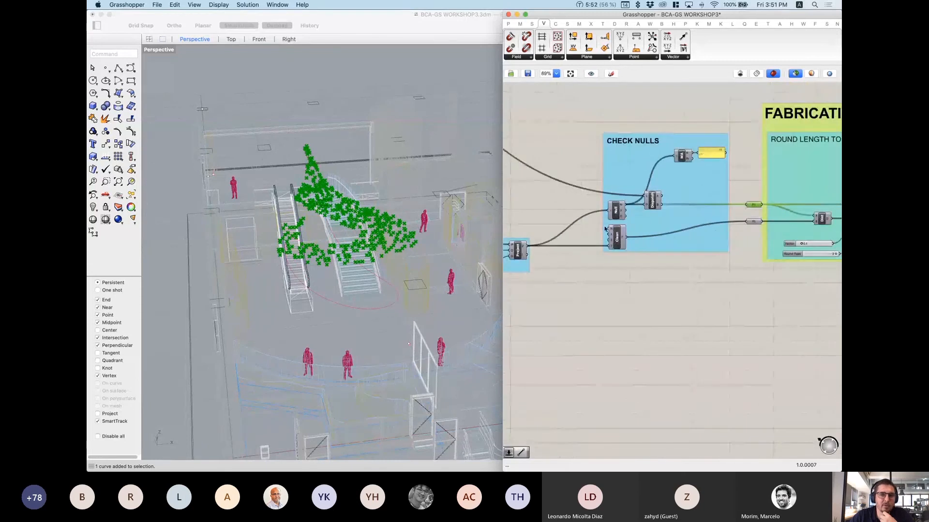
{"action": "right_click_drag", "start_coordinate": [552, 240], "coordinate": [603, 225]}
{"action": "left_click", "coordinate": [569, 236]}
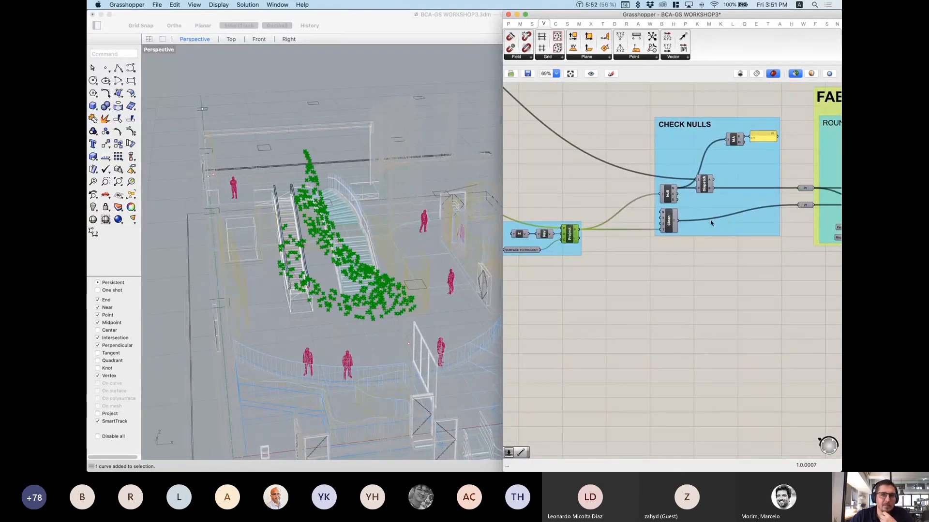
{"action": "right_click_drag", "start_coordinate": [597, 226], "coordinate": [871, 371]}
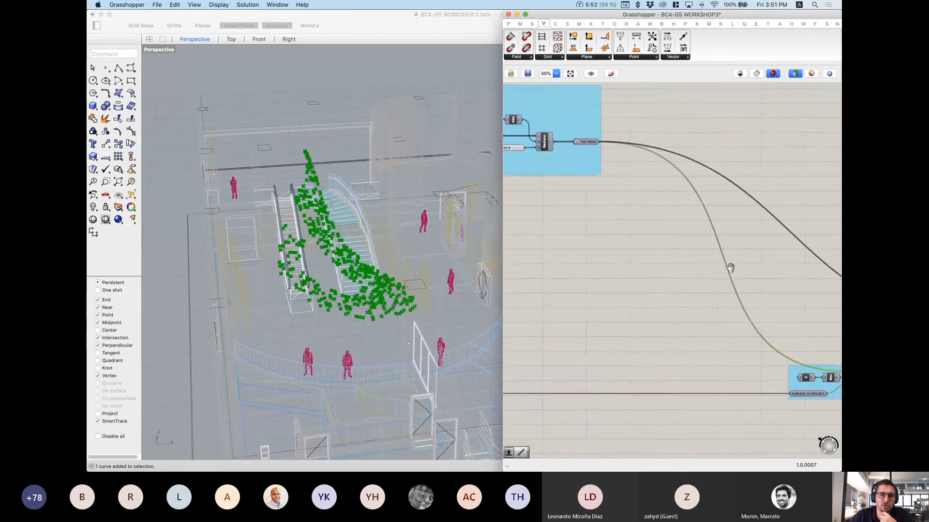
{"action": "left_click", "coordinate": [591, 144]}
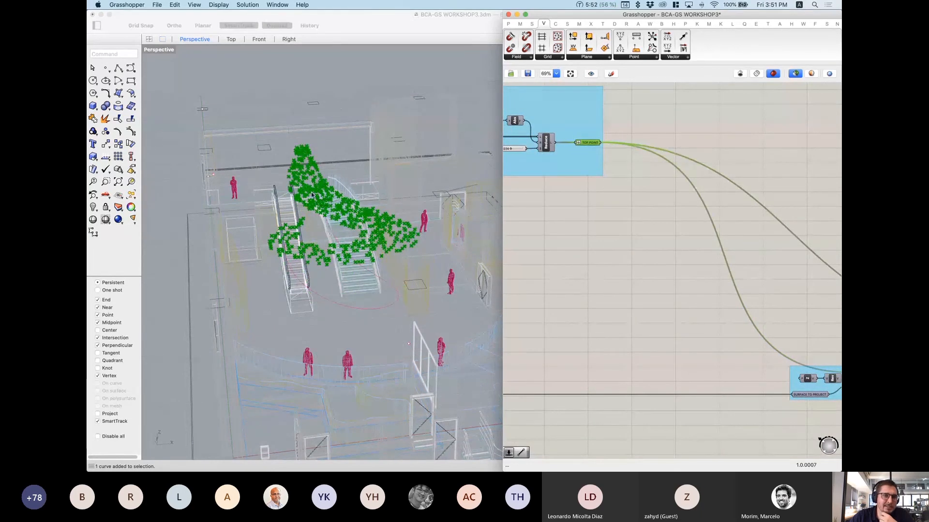
{"action": "scroll", "coordinate": [758, 251], "scroll_direction": "down", "scroll_amount": 3}
{"action": "right_click_drag", "start_coordinate": [828, 295], "coordinate": [768, 262]}
{"action": "scroll", "coordinate": [807, 300], "scroll_direction": "up", "scroll_amount": 2}
{"action": "scroll", "coordinate": [778, 290], "scroll_direction": "up", "scroll_amount": 2}
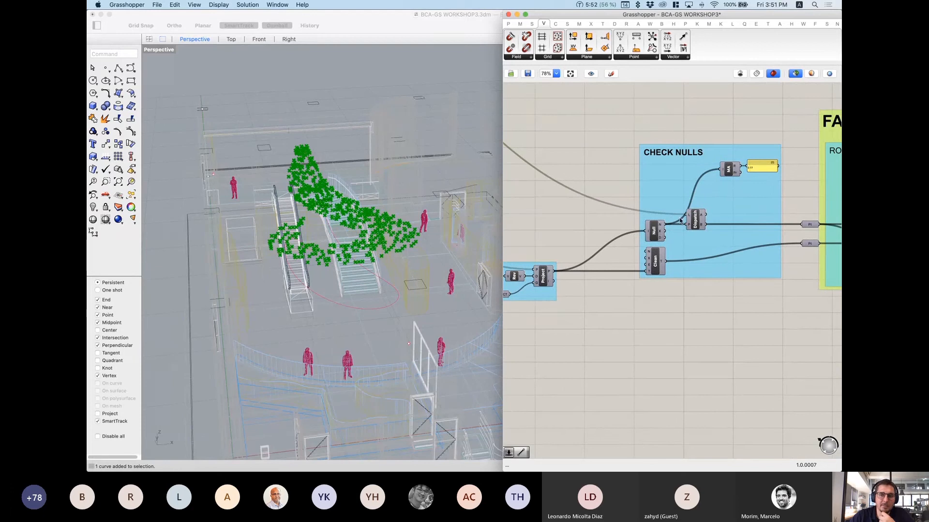
{"action": "left_click", "coordinate": [699, 223]}
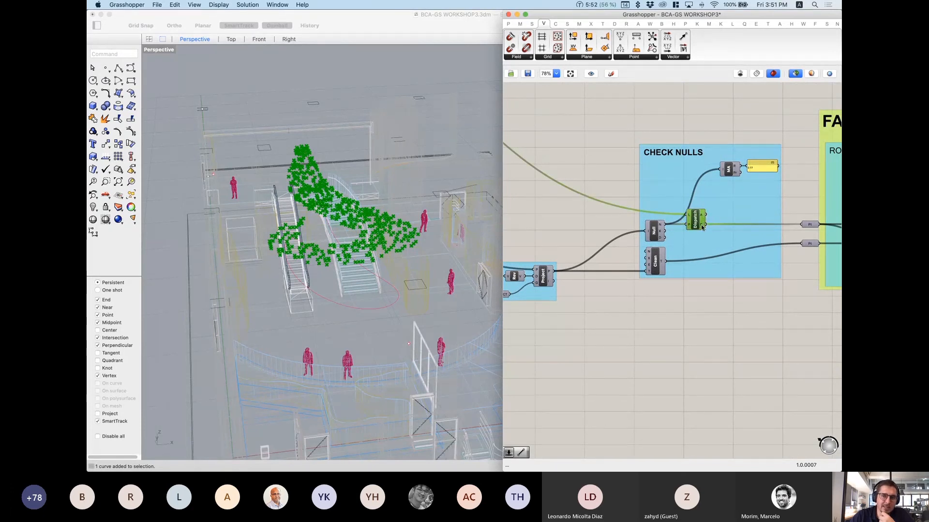
{"action": "mouse_move", "coordinate": [702, 228]}
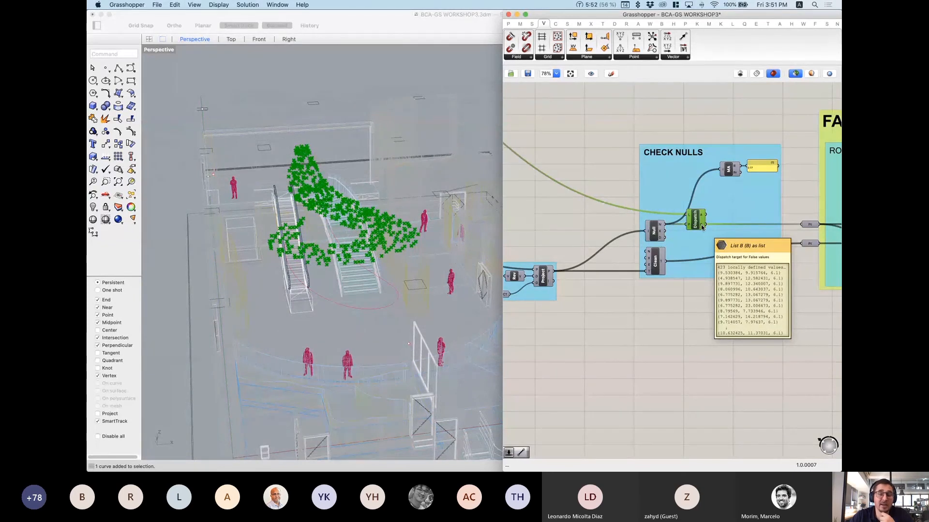
{"action": "left_click", "coordinate": [542, 277]}
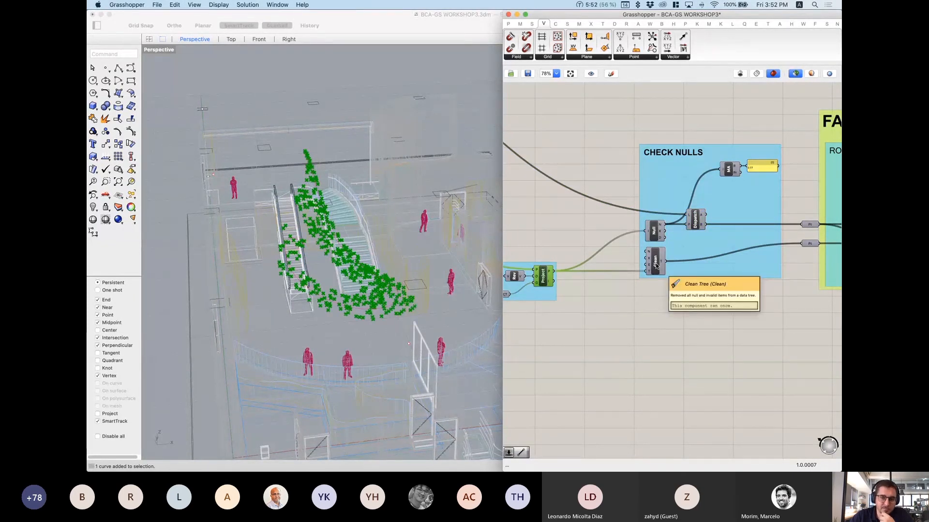
{"action": "scroll", "coordinate": [656, 265], "scroll_direction": "up", "scroll_amount": 3}
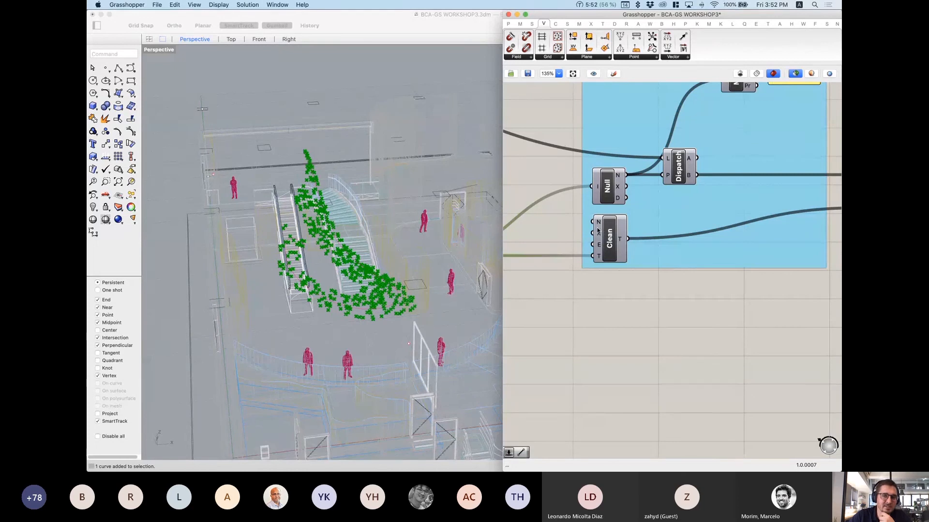
{"action": "scroll", "coordinate": [604, 244], "scroll_direction": "down", "scroll_amount": 3}
{"action": "scroll", "coordinate": [666, 229], "scroll_direction": "down", "scroll_amount": 1}
Step: Shift the upper and lower Pt parameters slightly left on the canvas
{"action": "right_click_drag", "start_coordinate": [668, 228], "coordinate": [559, 238]}
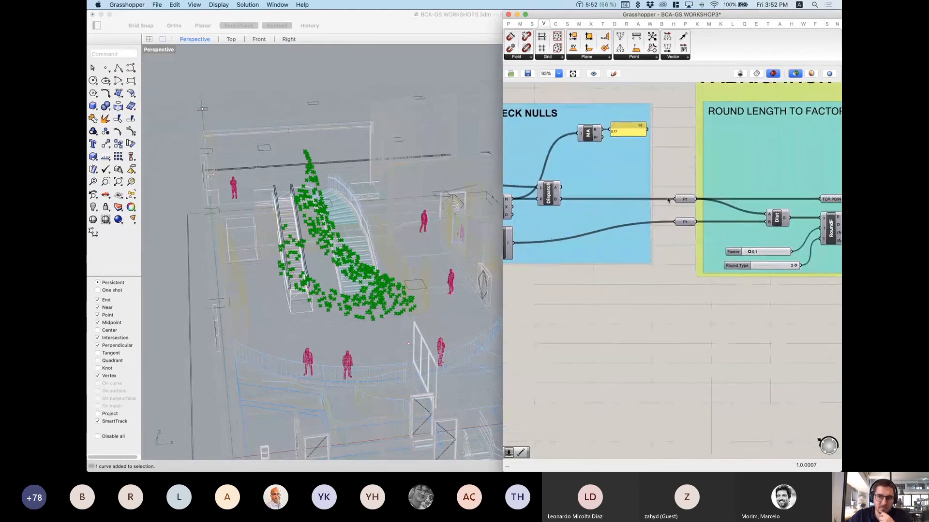
{"action": "scroll", "coordinate": [695, 200], "scroll_direction": "up", "scroll_amount": 3}
{"action": "left_click_drag", "start_coordinate": [686, 202], "coordinate": [677, 203]}
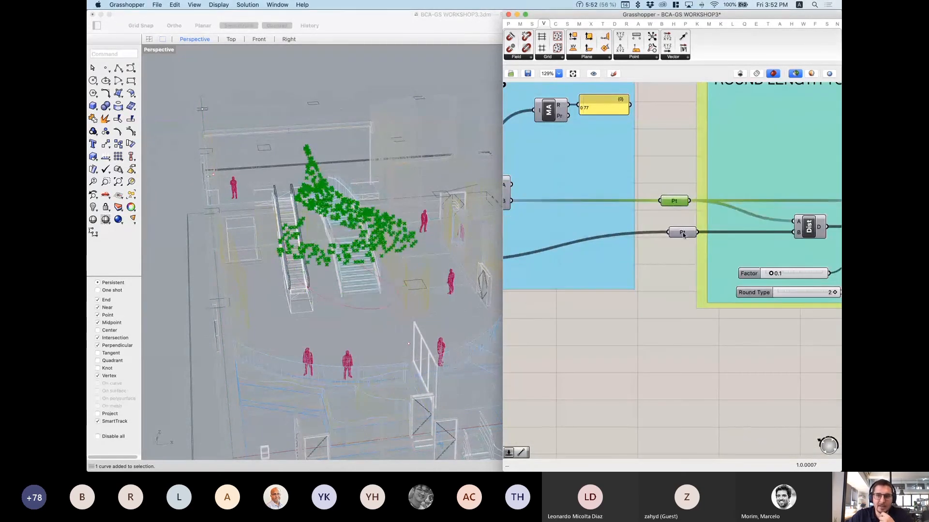
{"action": "left_click_drag", "start_coordinate": [682, 235], "coordinate": [658, 178]}
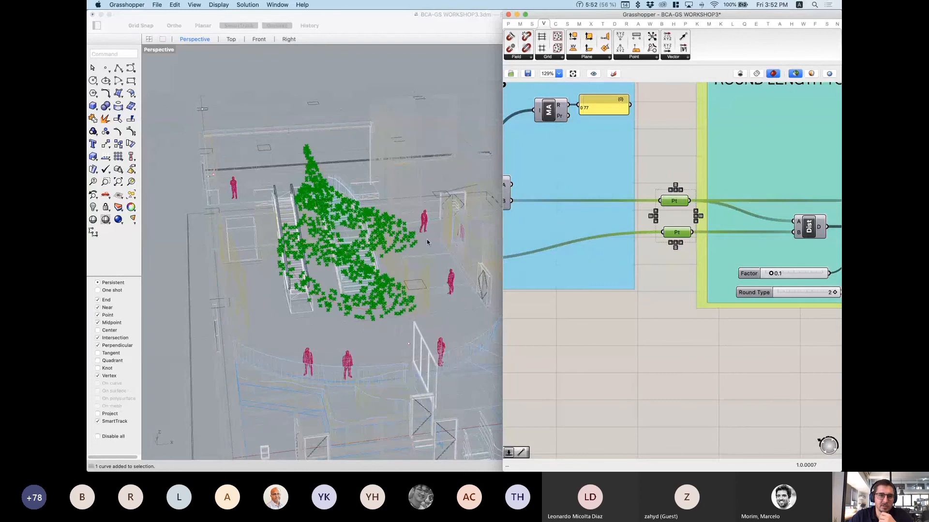
Step: Orbit and zoom out the Rhino view, then pan the canvas to the ROUND LENGTH TO FACTOR group
{"action": "right_click_drag", "start_coordinate": [403, 221], "coordinate": [358, 242]}
{"action": "scroll", "coordinate": [357, 242], "scroll_direction": "down", "scroll_amount": 5}
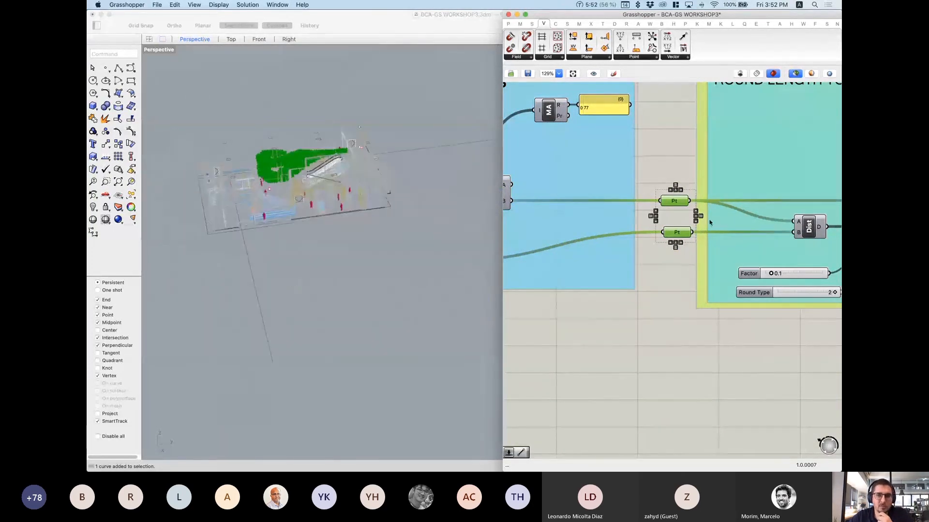
{"action": "scroll", "coordinate": [664, 211], "scroll_direction": "down", "scroll_amount": 3}
{"action": "scroll", "coordinate": [663, 212], "scroll_direction": "down", "scroll_amount": 2}
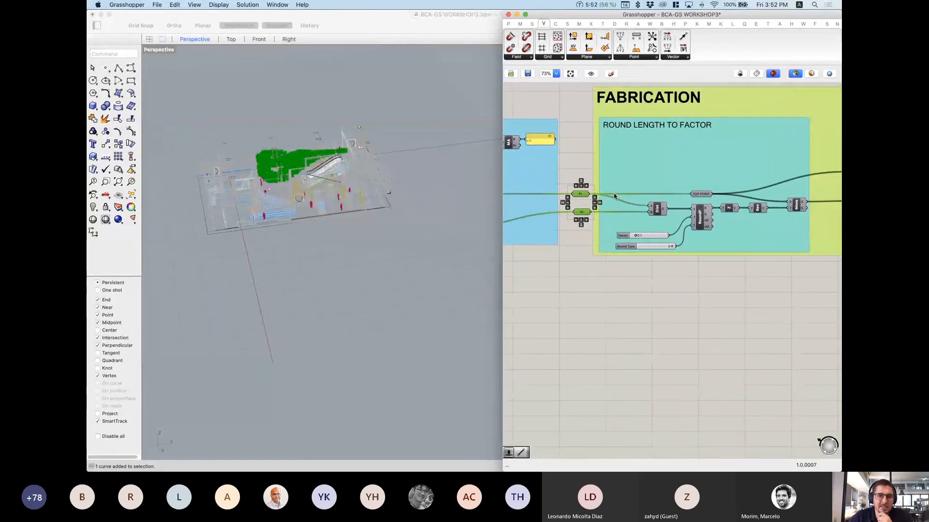
{"action": "scroll", "coordinate": [692, 195], "scroll_direction": "down", "scroll_amount": 1}
{"action": "right_click_drag", "start_coordinate": [692, 195], "coordinate": [615, 227]}
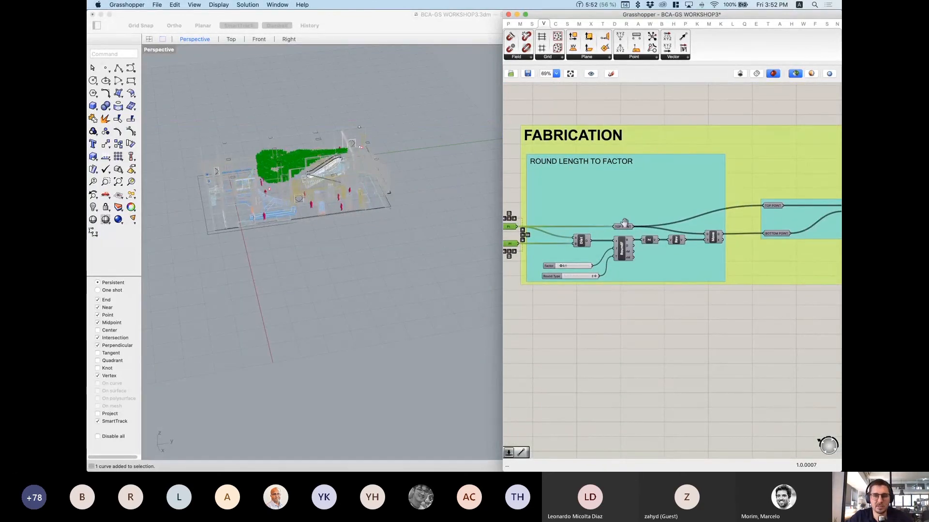
{"action": "scroll", "coordinate": [625, 223], "scroll_direction": "up", "scroll_amount": 4}
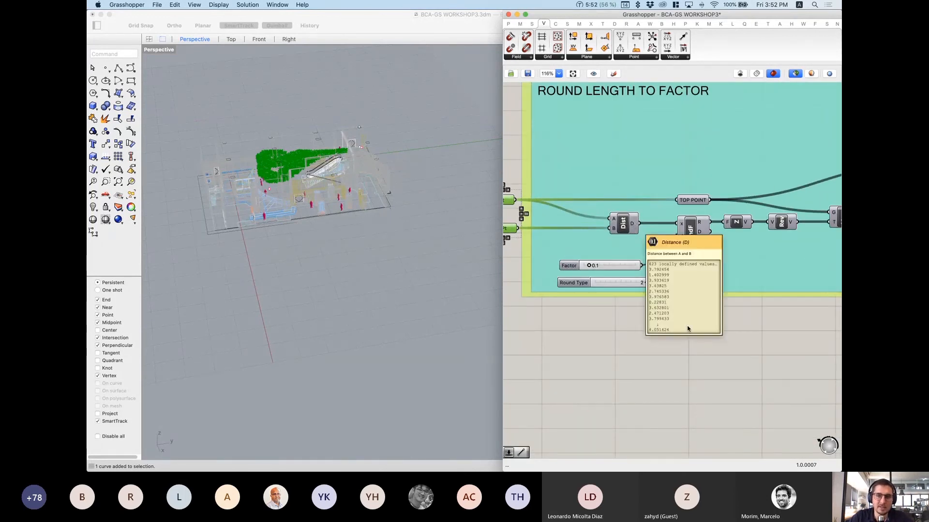
{"action": "double_click", "coordinate": [703, 375]}
Step: Add a Panel wired to the Dist output and enlarge it to list the distances (3.792454, 1.402999…)
{"action": "type", "text": "\""}
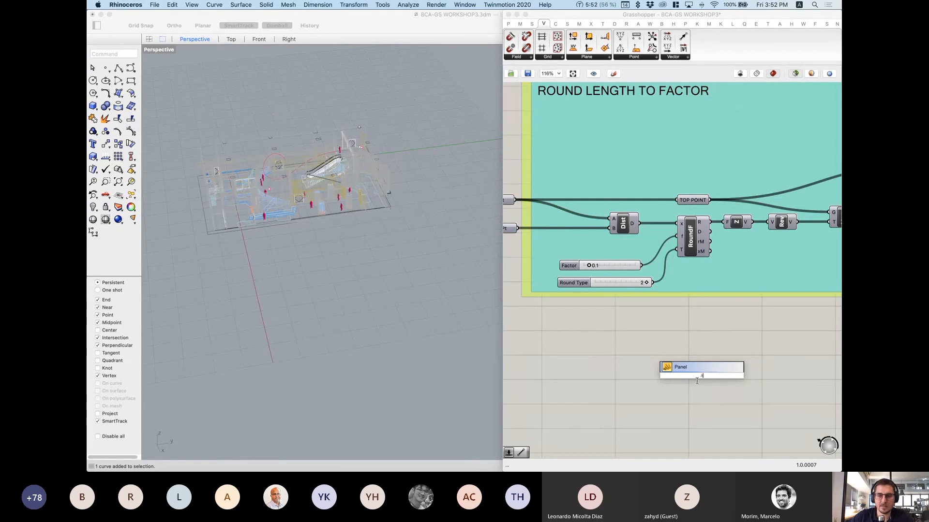
{"action": "key", "text": "Return"}
{"action": "left_click_drag", "start_coordinate": [639, 223], "coordinate": [698, 315]}
{"action": "scroll", "coordinate": [684, 336], "scroll_direction": "up", "scroll_amount": 5}
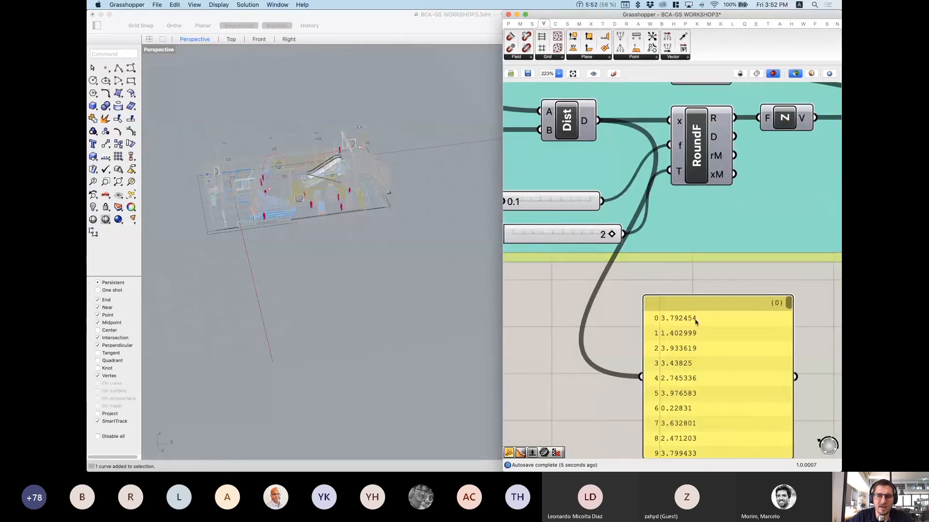
{"action": "scroll", "coordinate": [695, 392], "scroll_direction": "down", "scroll_amount": 1}
{"action": "right_click_drag", "start_coordinate": [696, 390], "coordinate": [657, 319]}
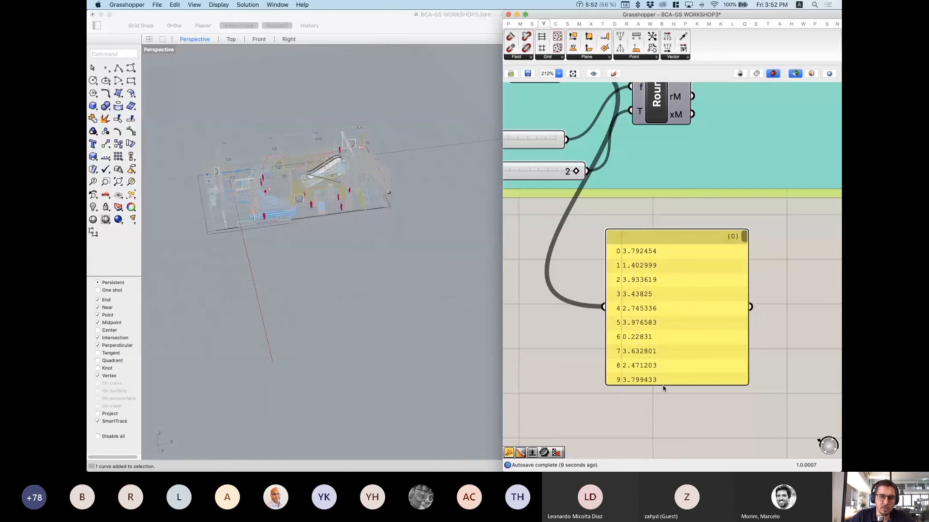
{"action": "left_click_drag", "start_coordinate": [663, 385], "coordinate": [665, 424]}
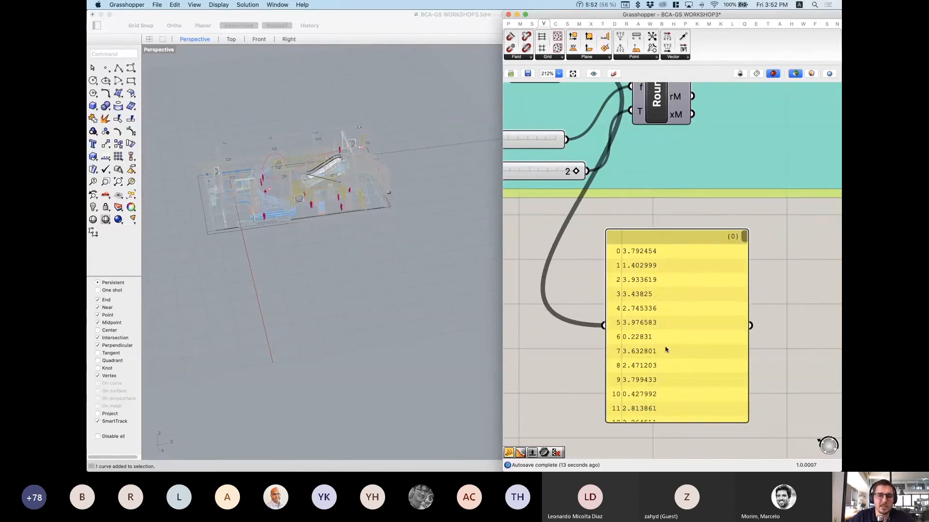
{"action": "scroll", "coordinate": [666, 346], "scroll_direction": "down", "scroll_amount": 3}
Step: Select the Dist component and bring the Factor and Round Type sliders into view
{"action": "right_click_drag", "start_coordinate": [634, 239], "coordinate": [668, 251]}
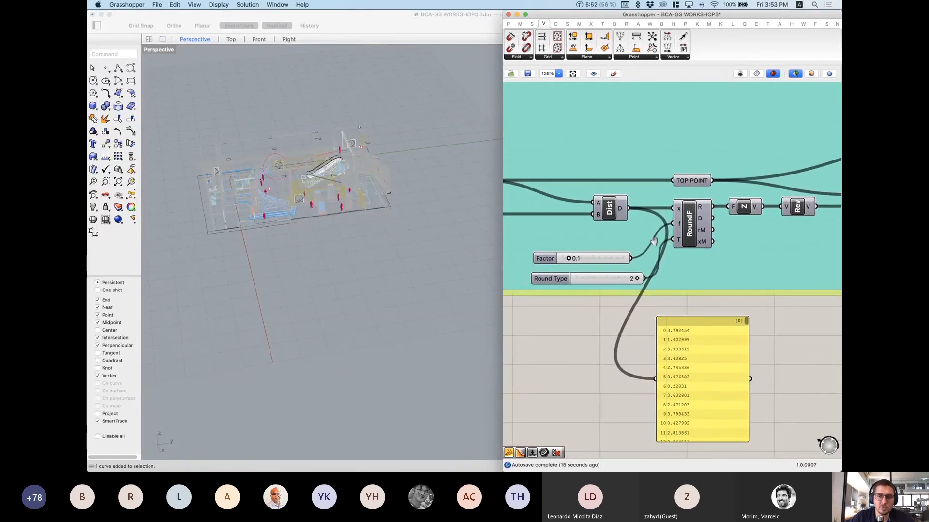
{"action": "left_click", "coordinate": [613, 213]}
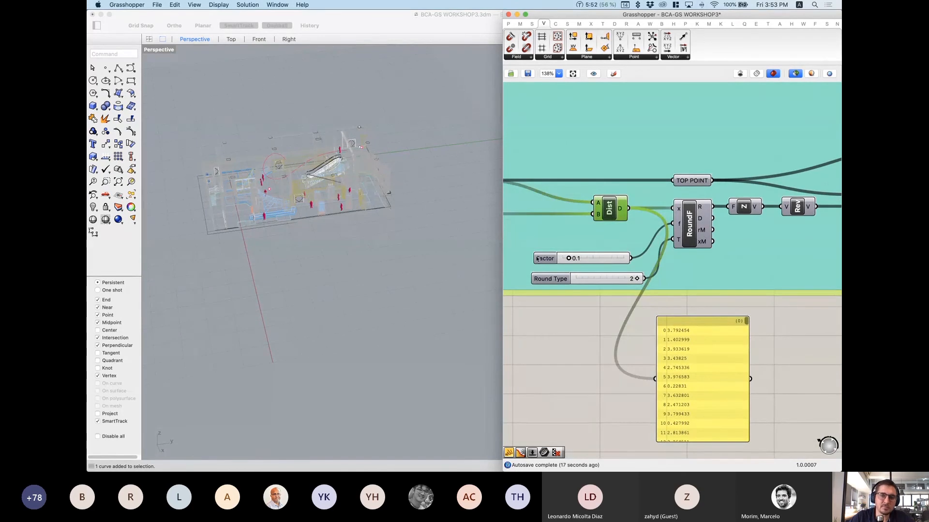
{"action": "scroll", "coordinate": [705, 231], "scroll_direction": "up", "scroll_amount": 5}
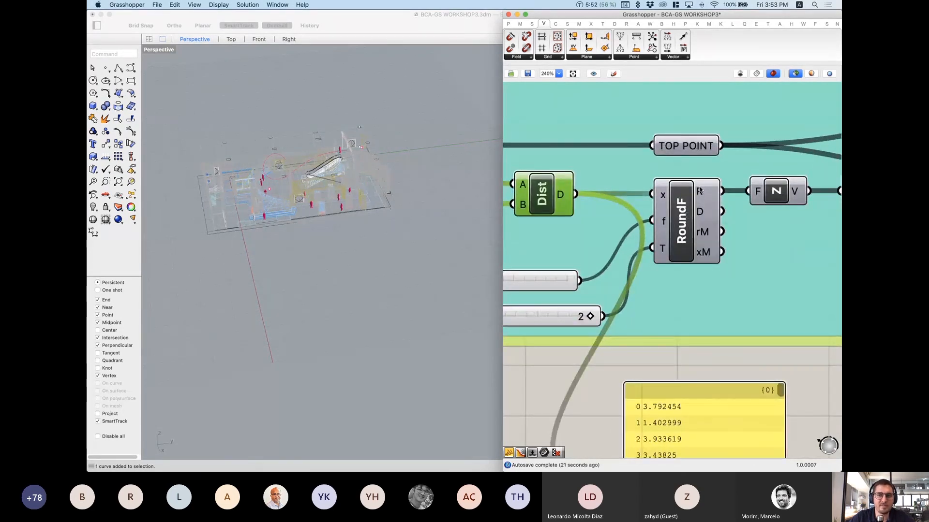
{"action": "right_click_drag", "start_coordinate": [614, 269], "coordinate": [727, 211]}
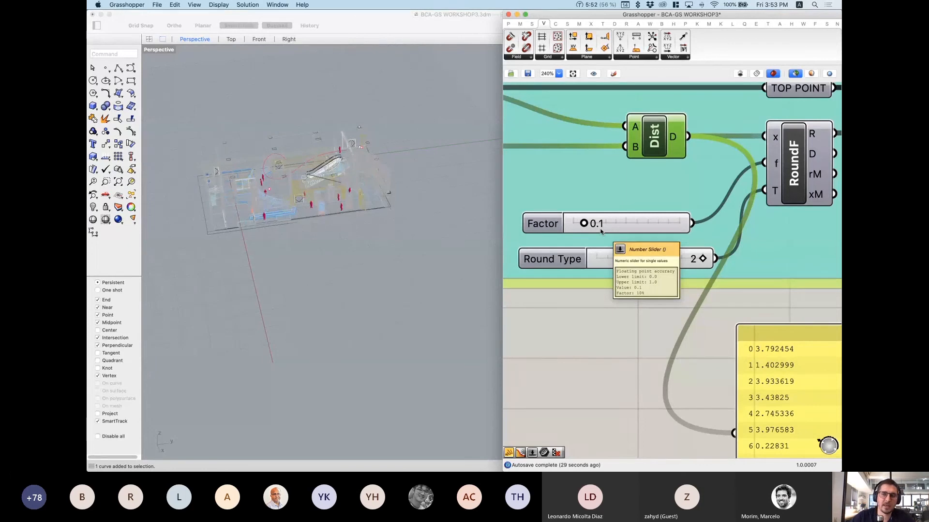
{"action": "scroll", "coordinate": [706, 222], "scroll_direction": "down", "scroll_amount": 3}
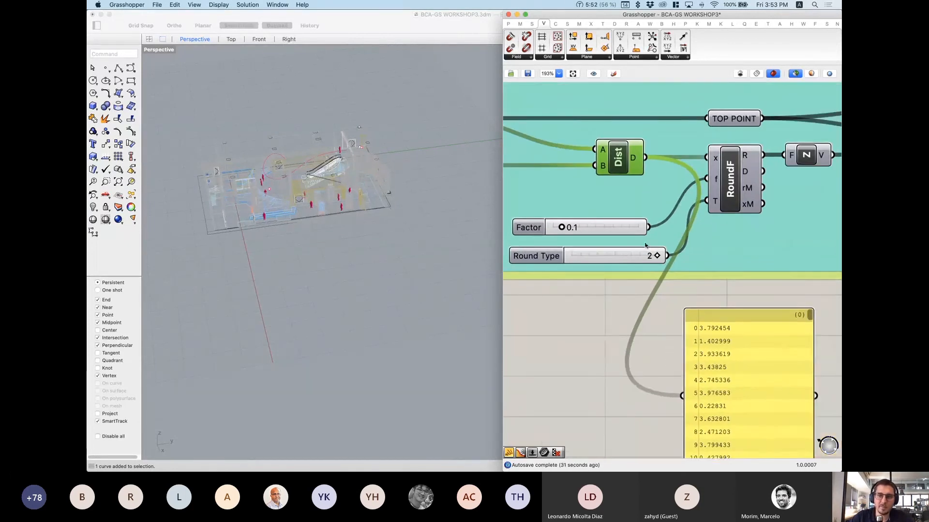
{"action": "mouse_move", "coordinate": [715, 204]}
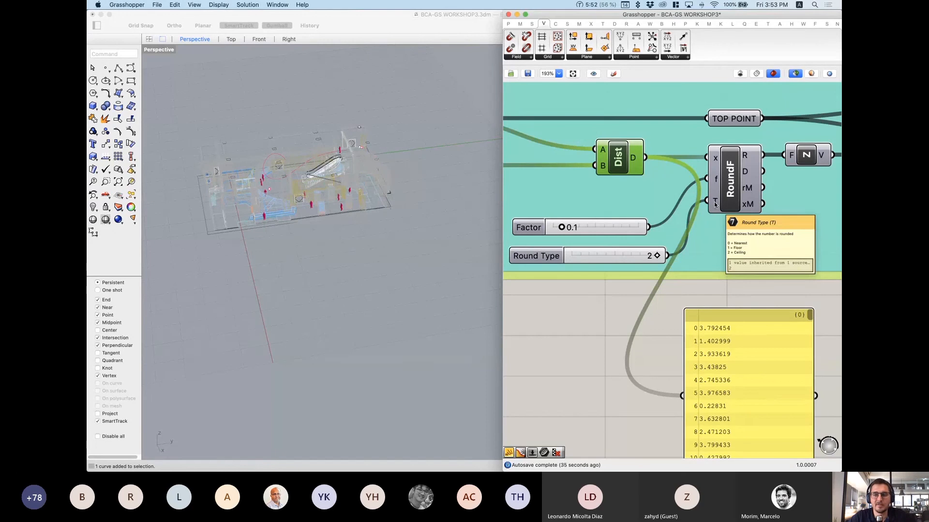
{"action": "scroll", "coordinate": [650, 273], "scroll_direction": "up", "scroll_amount": 2}
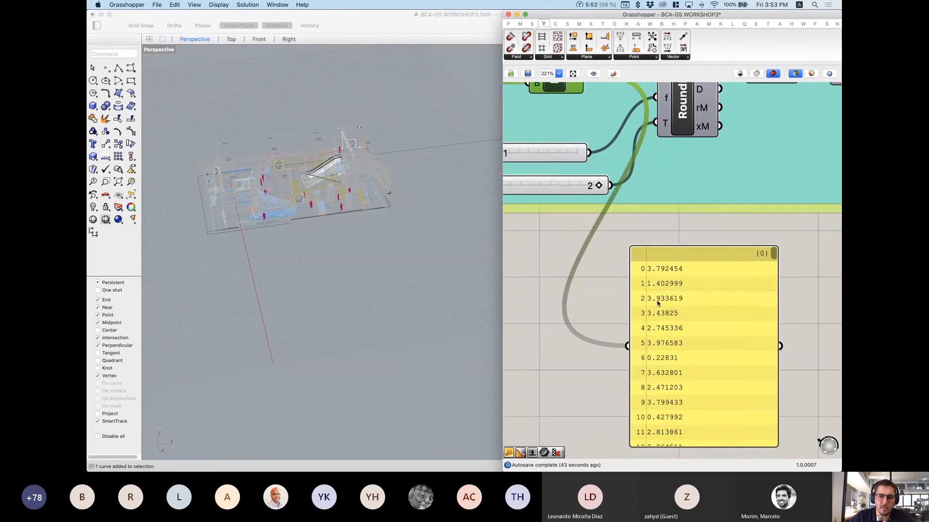
{"action": "scroll", "coordinate": [703, 217], "scroll_direction": "down", "scroll_amount": 2}
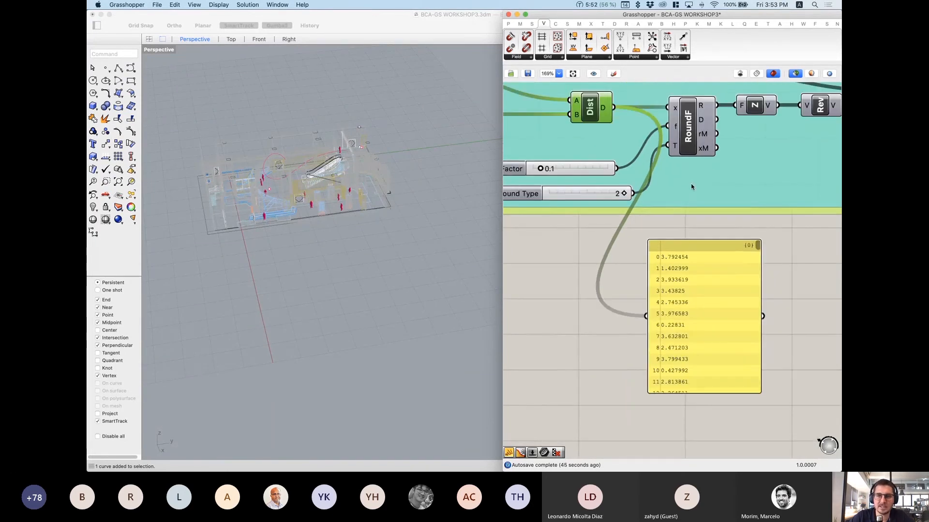
Step: Pan to the rounding components and move the distances panel aside to make room
{"action": "right_click_drag", "start_coordinate": [691, 184], "coordinate": [602, 252]}
{"action": "right_click_drag", "start_coordinate": [609, 331], "coordinate": [617, 248]}
{"action": "left_click", "coordinate": [652, 300]}
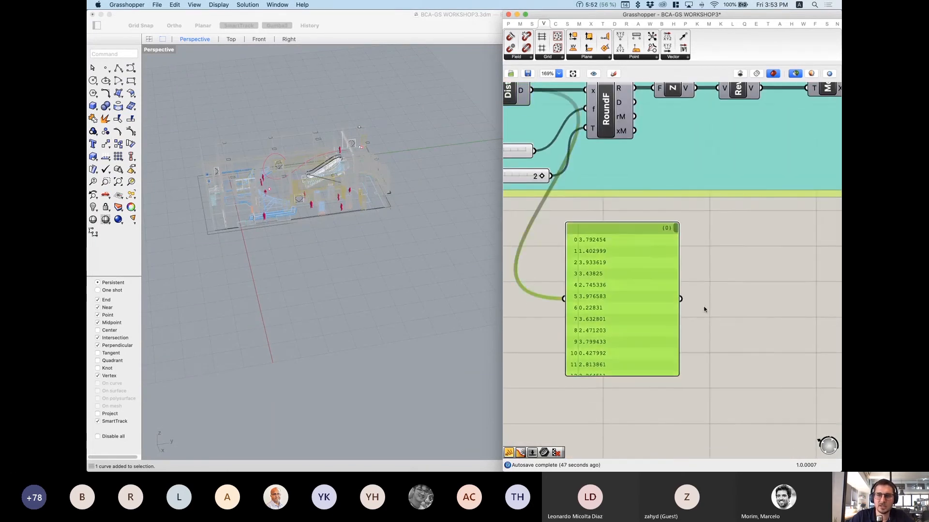
{"action": "left_click_drag", "start_coordinate": [651, 300], "coordinate": [697, 296]}
{"action": "scroll", "coordinate": [701, 289], "scroll_direction": "down", "scroll_amount": 1}
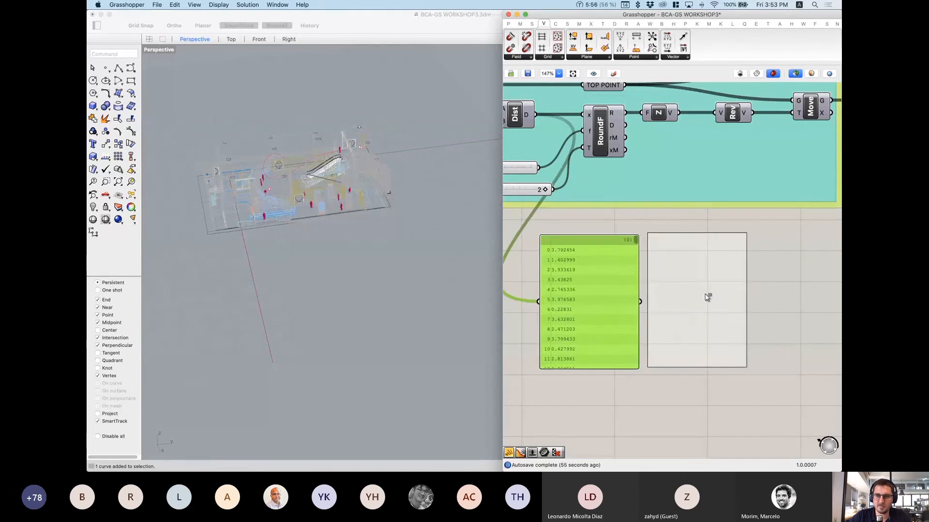
Step: Wire RoundF's R output into the new panel to list distances rounded to 0.1 (3.8, 1.5, 4, …)
{"action": "left_click_drag", "start_coordinate": [627, 117], "coordinate": [649, 301]}
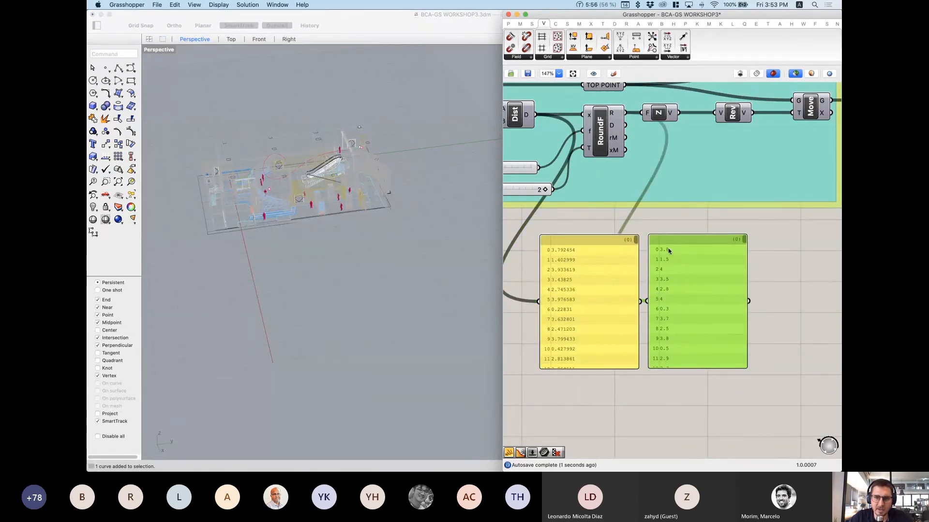
{"action": "scroll", "coordinate": [665, 276], "scroll_direction": "up", "scroll_amount": 1}
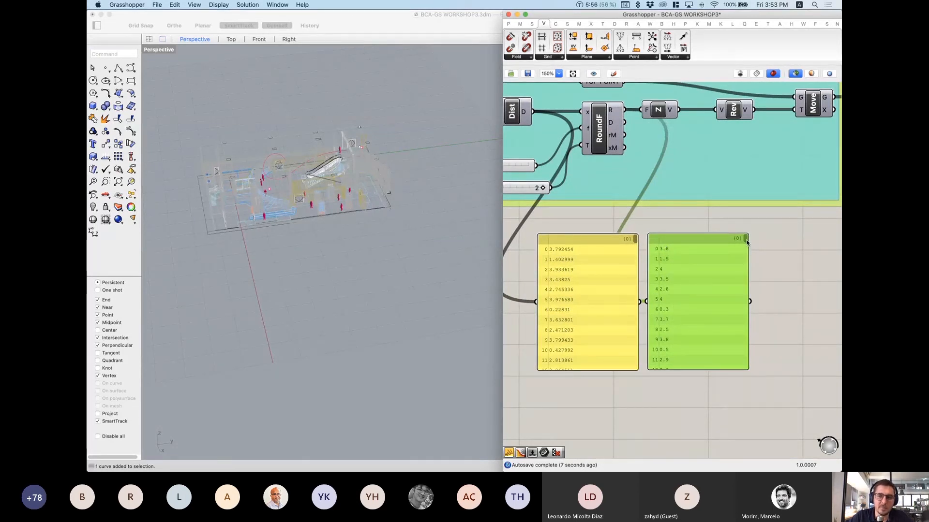
{"action": "mouse_move", "coordinate": [746, 242]}
{"action": "left_mouse_down"}
{"action": "mouse_move", "coordinate": [747, 254]}
{"action": "mouse_move", "coordinate": [748, 227]}
{"action": "left_mouse_up"}
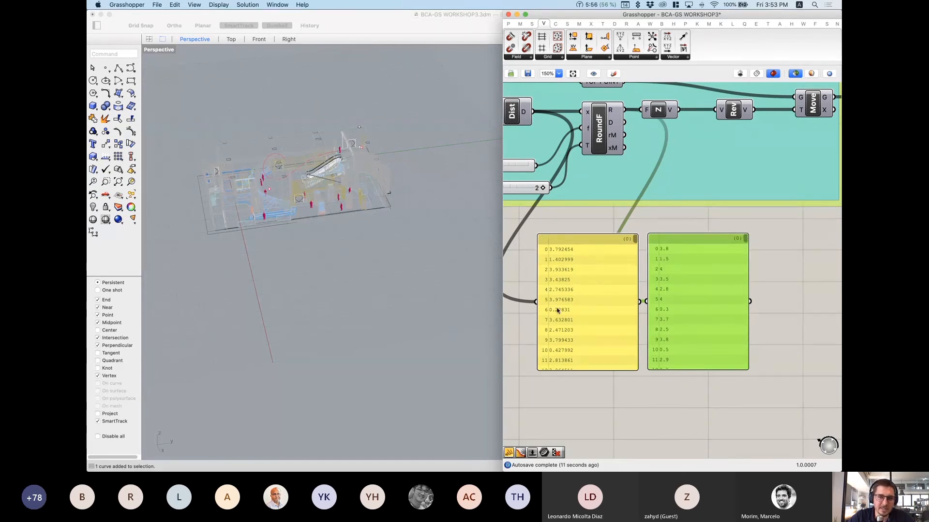
Step: Preview the moved top and bottom points from the Move component in Rhino and orbit to inspect them
{"action": "right_click_drag", "start_coordinate": [663, 181], "coordinate": [646, 260]}
{"action": "scroll", "coordinate": [739, 237], "scroll_direction": "down", "scroll_amount": 3}
{"action": "right_click_drag", "start_coordinate": [575, 211], "coordinate": [575, 237]}
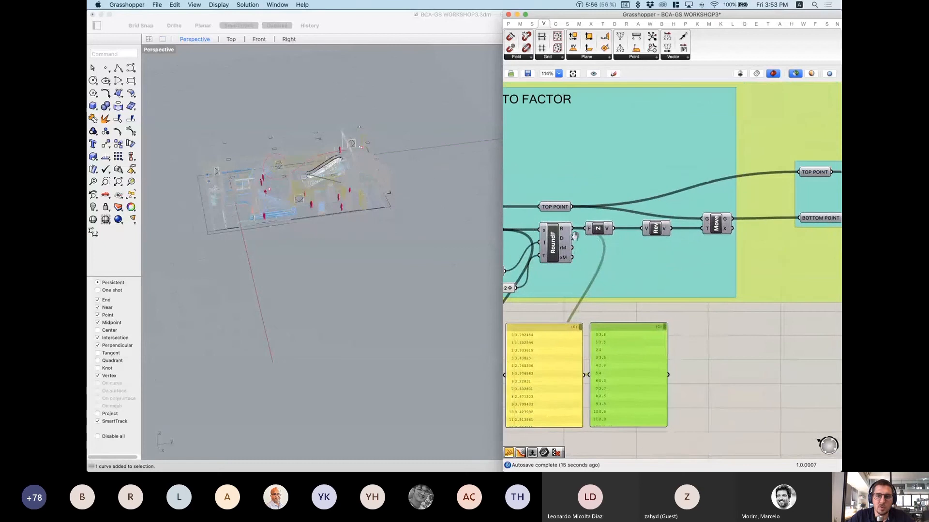
{"action": "right_click_drag", "start_coordinate": [625, 386], "coordinate": [627, 332]}
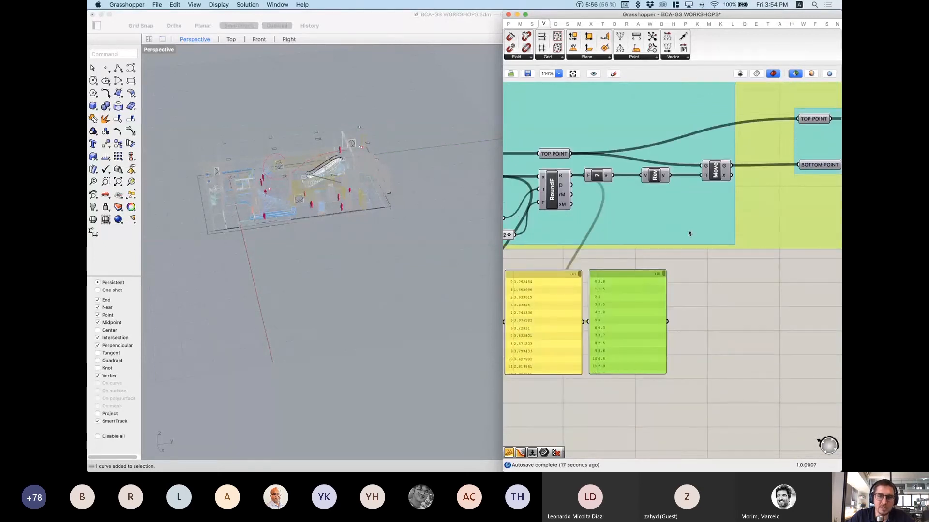
{"action": "left_click", "coordinate": [716, 170]}
{"action": "scroll", "coordinate": [294, 171], "scroll_direction": "up", "scroll_amount": 8}
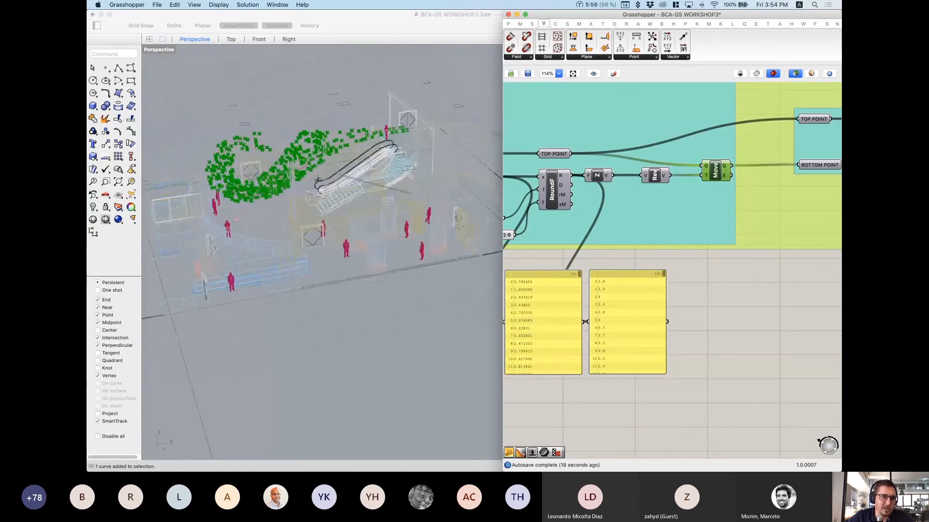
{"action": "right_click_drag", "start_coordinate": [317, 178], "coordinate": [356, 162]}
{"action": "scroll", "coordinate": [300, 168], "scroll_direction": "up", "scroll_amount": 8}
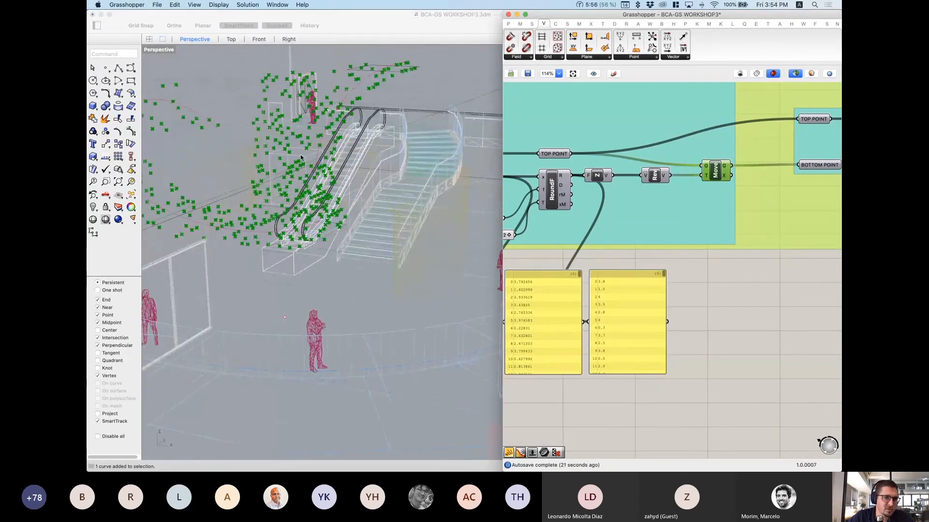
{"action": "scroll", "coordinate": [353, 211], "scroll_direction": "down", "scroll_amount": 10}
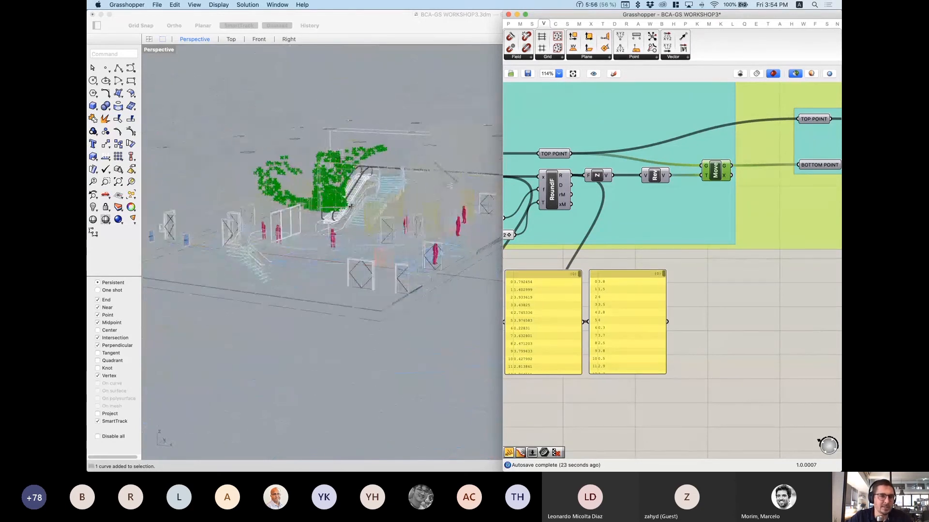
Step: Preview the top-to-bottom lines in Rhino, orbit around them, and pan to the ELIMINATE SMALLER THAN group
{"action": "left_click", "coordinate": [543, 315]}
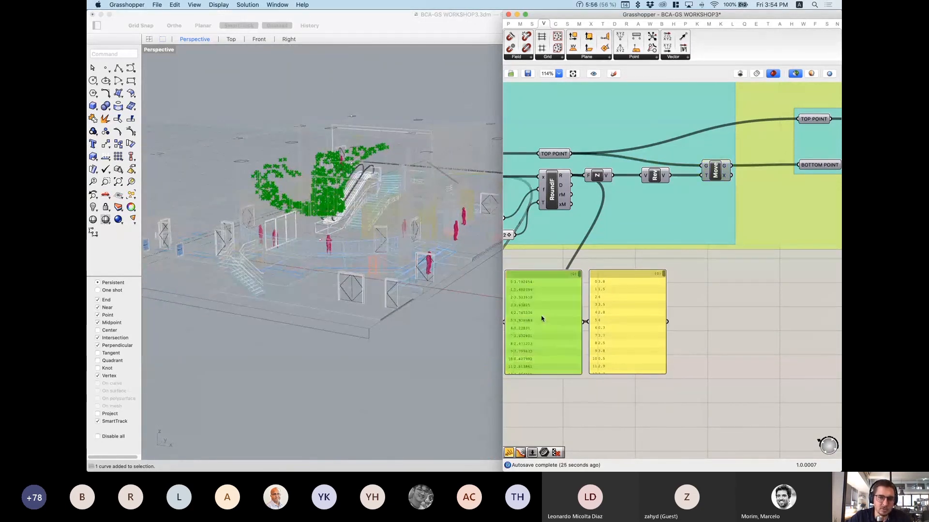
{"action": "left_click", "coordinate": [747, 254]}
{"action": "scroll", "coordinate": [747, 254], "scroll_direction": "down", "scroll_amount": 5}
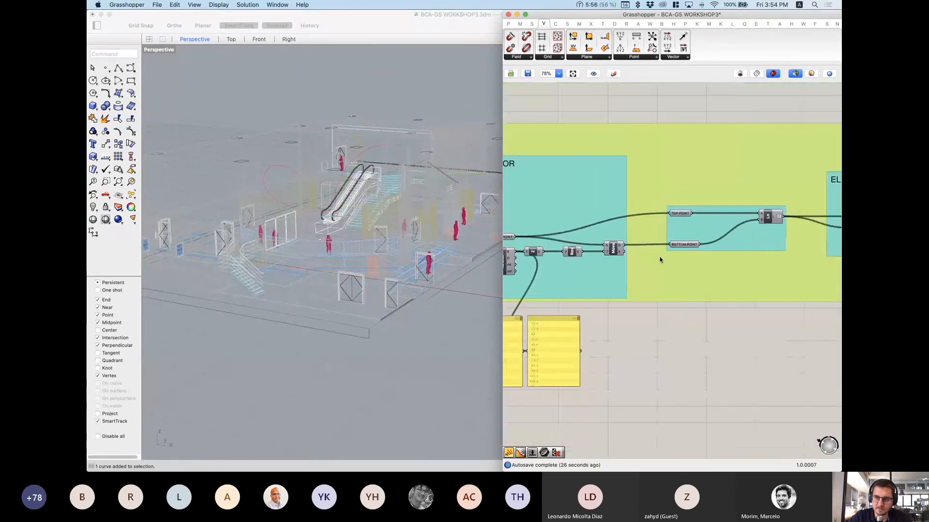
{"action": "scroll", "coordinate": [656, 252], "scroll_direction": "up", "scroll_amount": 5}
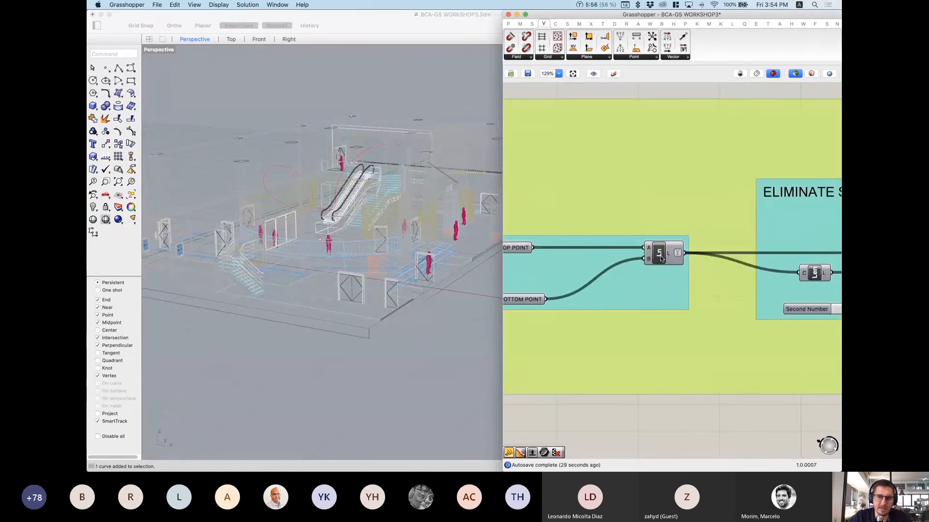
{"action": "left_click", "coordinate": [661, 258]}
{"action": "right_click_drag", "start_coordinate": [353, 205], "coordinate": [383, 188]}
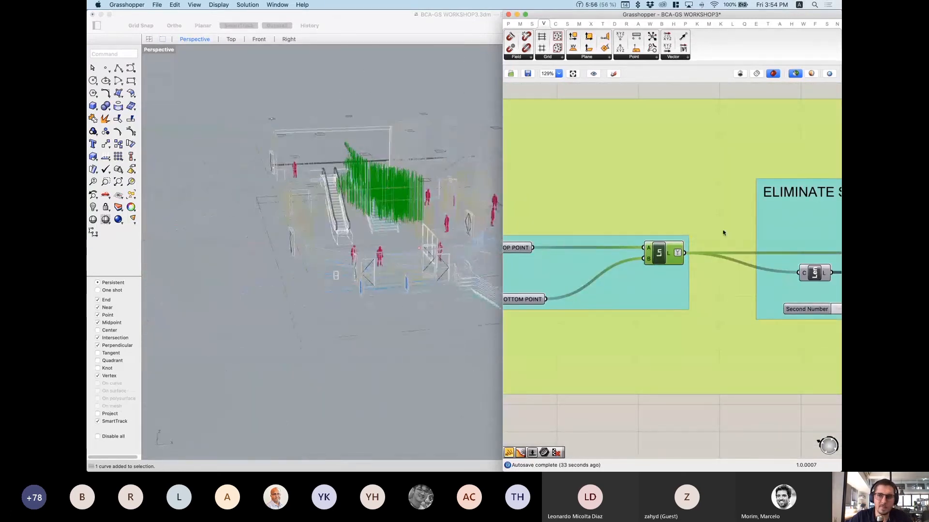
{"action": "scroll", "coordinate": [756, 267], "scroll_direction": "right", "scroll_amount": 10}
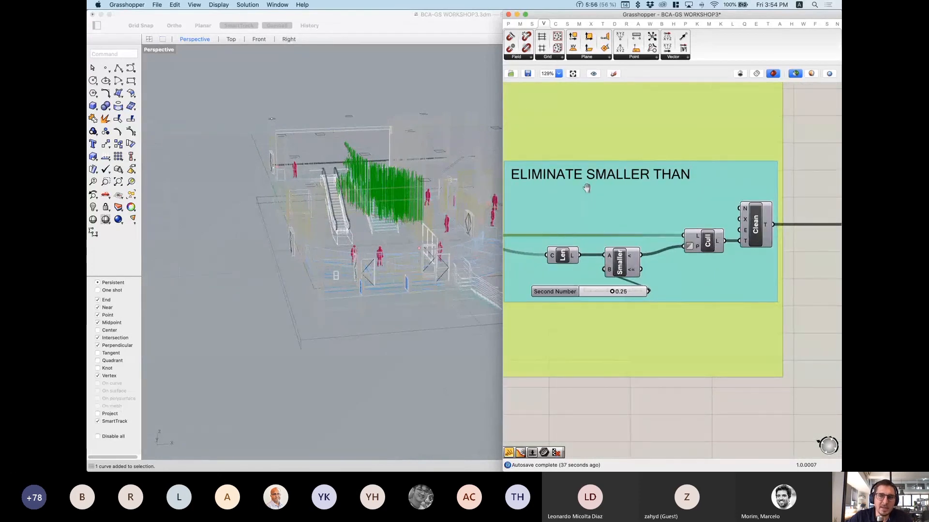
{"action": "scroll", "coordinate": [576, 184], "scroll_direction": "left", "scroll_amount": 3}
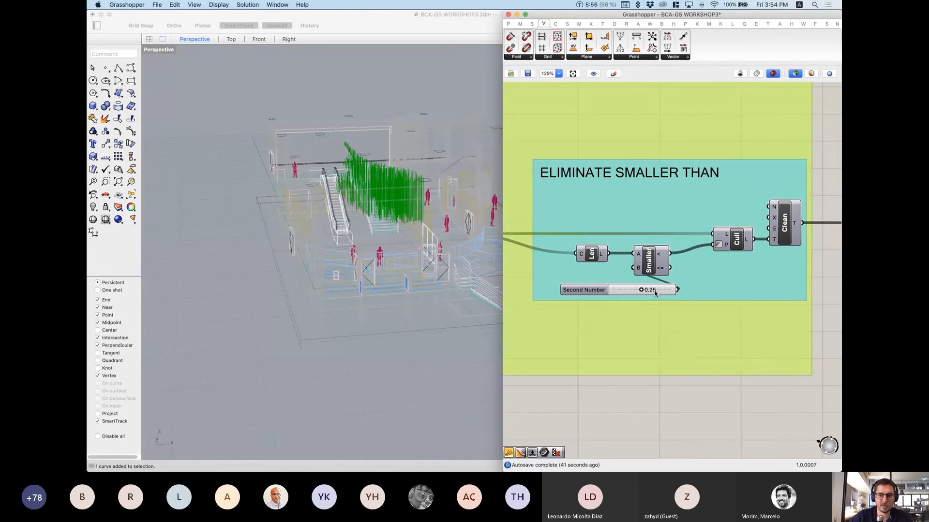
{"action": "mouse_move", "coordinate": [655, 293]}
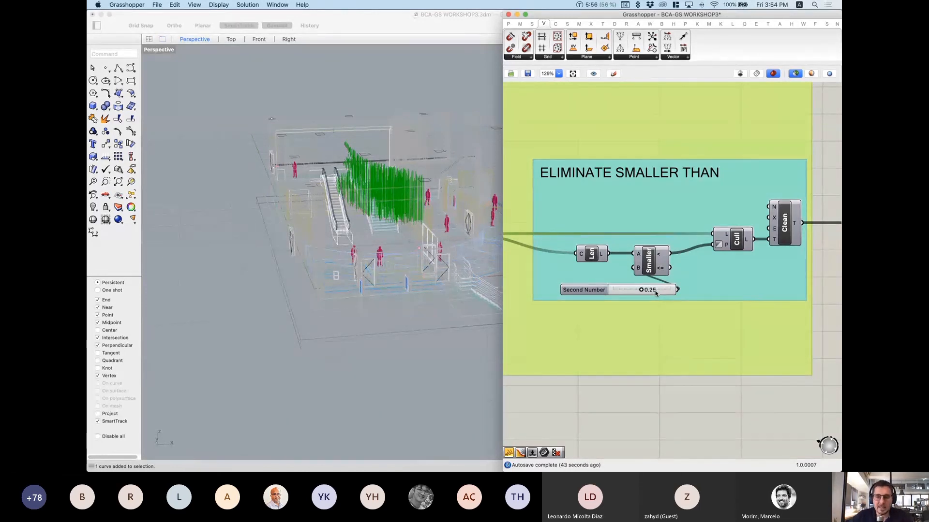
{"action": "scroll", "coordinate": [665, 297], "scroll_direction": "down", "scroll_amount": 1}
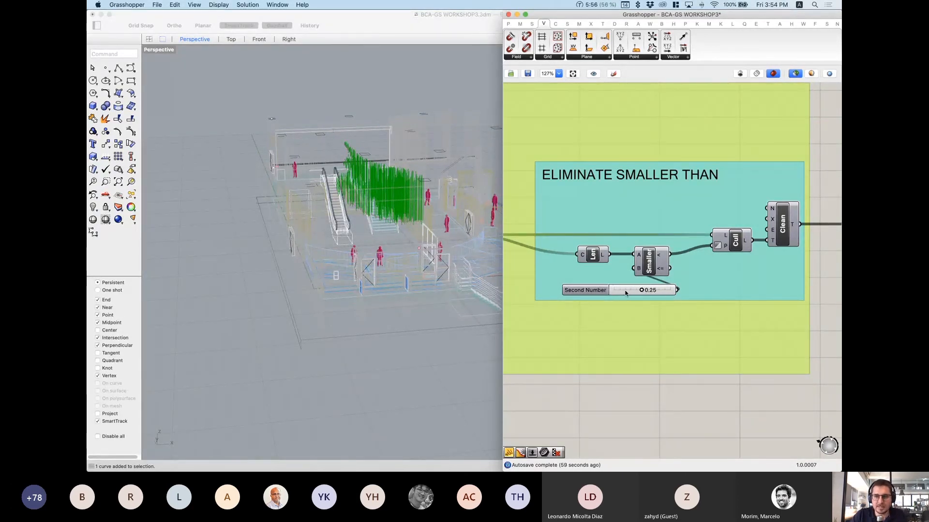
{"action": "scroll", "coordinate": [625, 292], "scroll_direction": "down", "scroll_amount": 5}
{"action": "scroll", "coordinate": [624, 275], "scroll_direction": "right", "scroll_amount": 5}
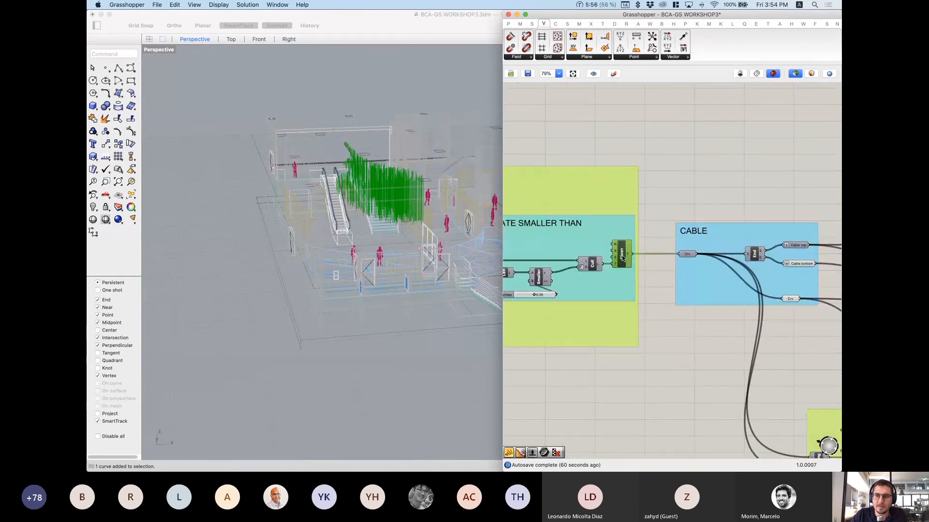
{"action": "scroll", "coordinate": [715, 239], "scroll_direction": "right", "scroll_amount": 5}
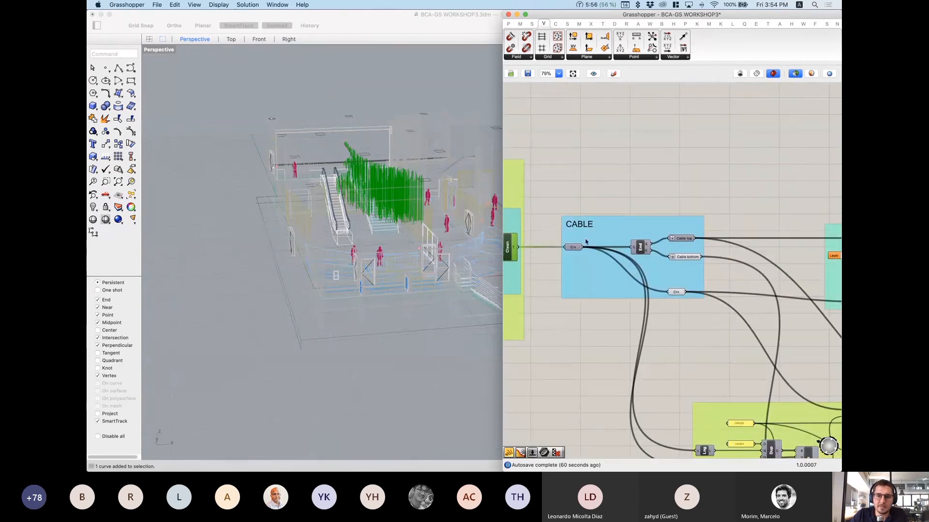
{"action": "scroll", "coordinate": [676, 252], "scroll_direction": "up", "scroll_amount": 5}
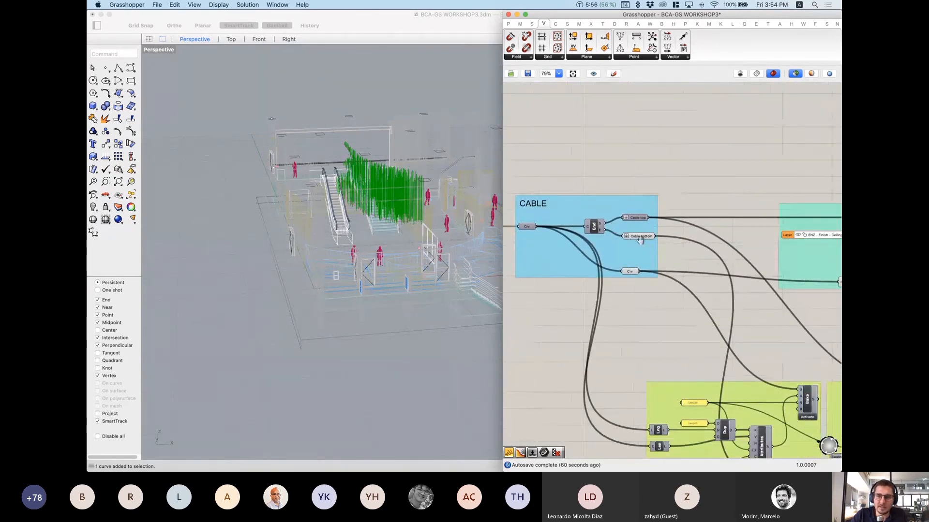
Step: Preview the Cable top and bottom points in Rhino
{"action": "left_click", "coordinate": [630, 209]}
{"action": "left_click", "coordinate": [634, 236]}
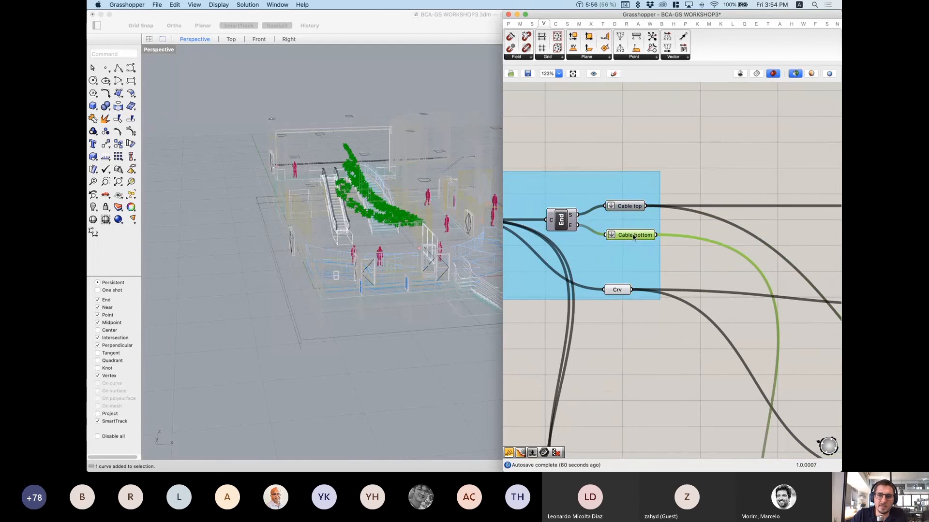
{"action": "left_click", "coordinate": [629, 207]}
{"action": "scroll", "coordinate": [639, 213], "scroll_direction": "down", "scroll_amount": 5}
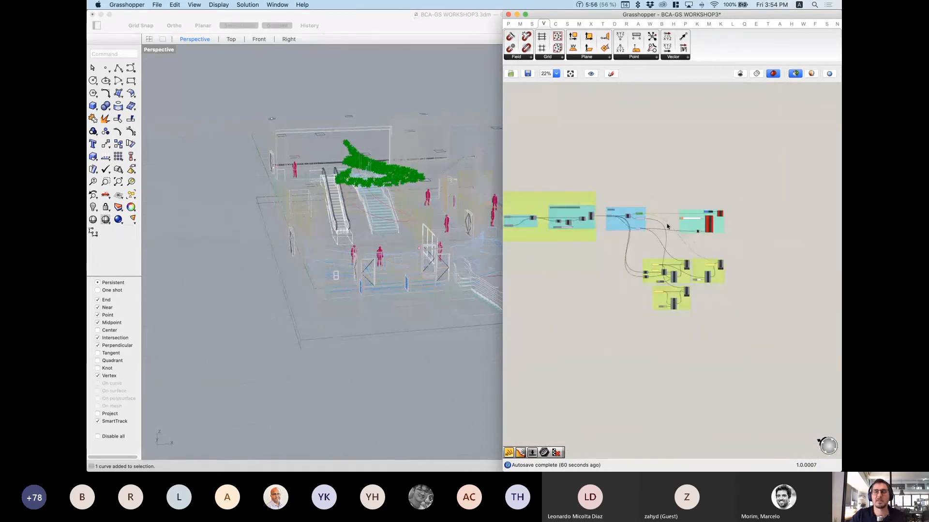
{"action": "scroll", "coordinate": [662, 223], "scroll_direction": "up", "scroll_amount": 3}
Step: Pan the canvas to center the Object component group and clear the selection and its preview
{"action": "right_click_drag", "start_coordinate": [745, 225], "coordinate": [643, 237]}
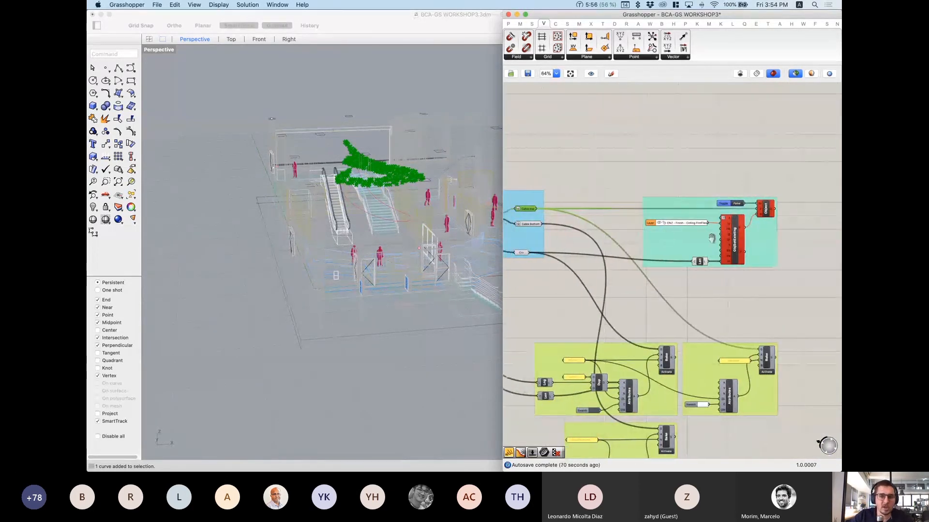
{"action": "right_click_drag", "start_coordinate": [523, 223], "coordinate": [579, 223]}
{"action": "scroll", "coordinate": [587, 226], "scroll_direction": "up", "scroll_amount": 1}
{"action": "scroll", "coordinate": [587, 226], "scroll_direction": "up", "scroll_amount": 3}
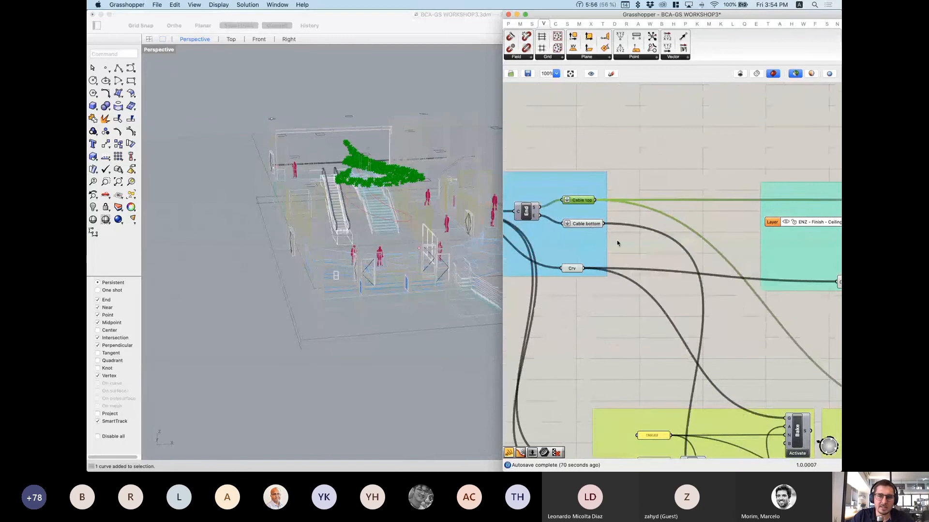
{"action": "scroll", "coordinate": [669, 219], "scroll_direction": "down", "scroll_amount": 3}
{"action": "right_click_drag", "start_coordinate": [727, 234], "coordinate": [558, 228]}
{"action": "scroll", "coordinate": [722, 223], "scroll_direction": "up", "scroll_amount": 1}
{"action": "scroll", "coordinate": [702, 207], "scroll_direction": "up", "scroll_amount": 3}
{"action": "right_click_drag", "start_coordinate": [704, 241], "coordinate": [790, 245]}
{"action": "scroll", "coordinate": [740, 290], "scroll_direction": "down", "scroll_amount": 4}
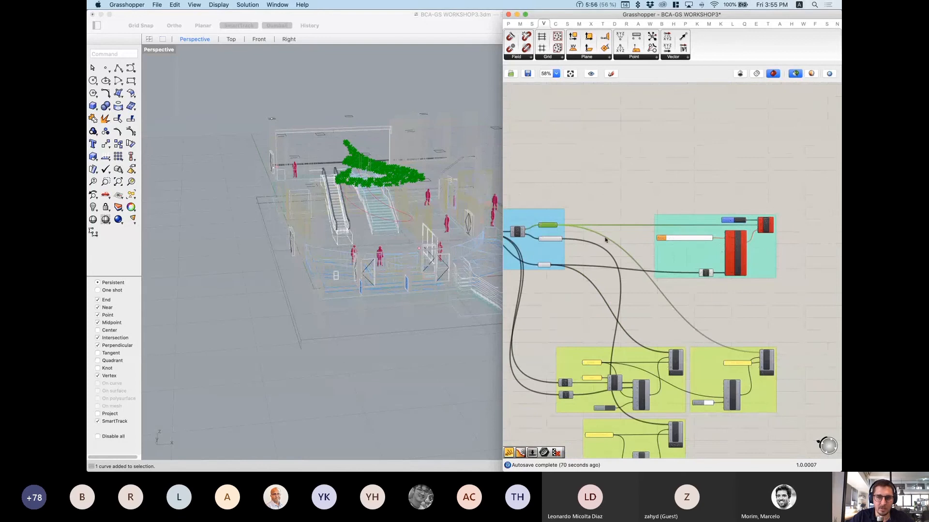
{"action": "left_click", "coordinate": [581, 189]}
{"action": "scroll", "coordinate": [726, 288], "scroll_direction": "up", "scroll_amount": 4}
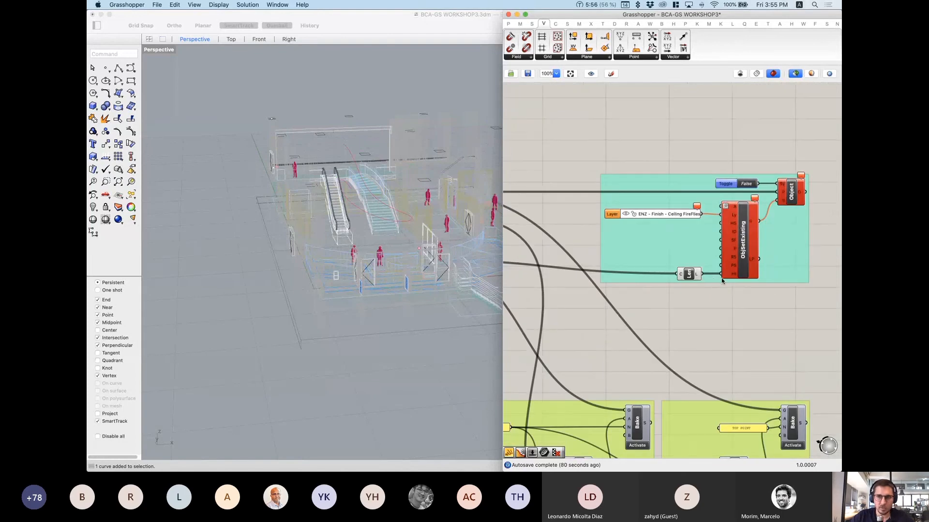
Step: Nudge the Len component slightly left, zoom out to the blue CABLE group, and show all windows
{"action": "left_click_drag", "start_coordinate": [699, 277], "coordinate": [689, 277]}
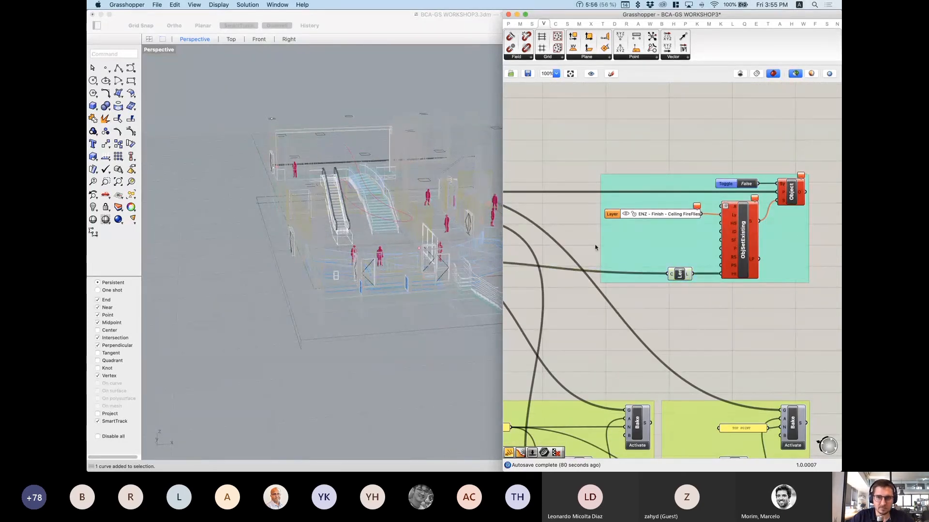
{"action": "scroll", "coordinate": [598, 244], "scroll_direction": "down", "scroll_amount": 2}
{"action": "scroll", "coordinate": [651, 251], "scroll_direction": "down", "scroll_amount": 1}
{"action": "right_click_drag", "start_coordinate": [598, 243], "coordinate": [666, 243]}
{"action": "scroll", "coordinate": [631, 251], "scroll_direction": "down", "scroll_amount": 1}
{"action": "mouse_move", "coordinate": [841, 0]}
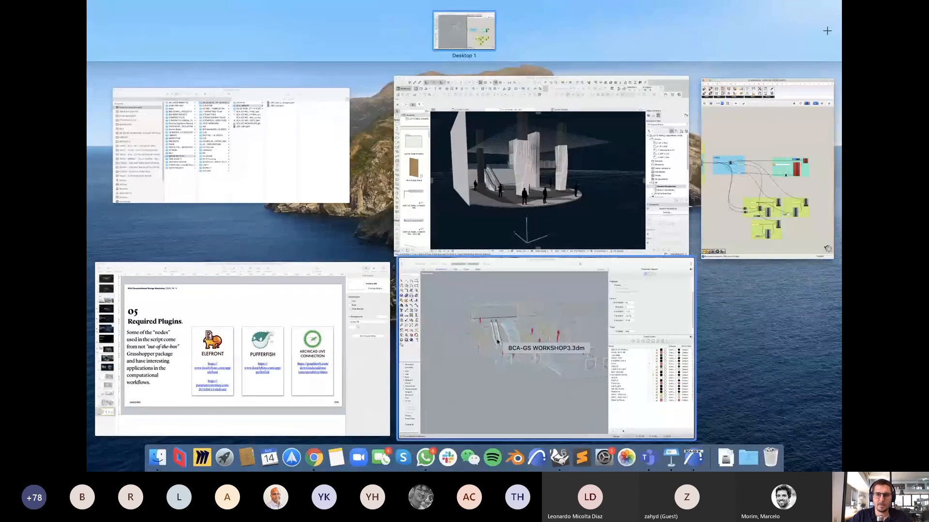
Step: Bring the ARCHICAD window forward and zoom and orbit the 3D view beside the large white wall
{"action": "left_click", "coordinate": [605, 126]}
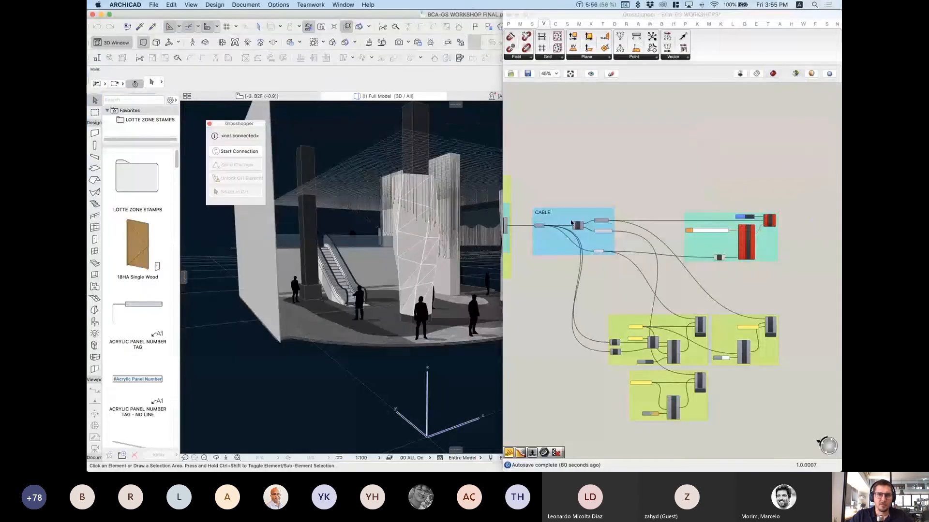
{"action": "left_click", "coordinate": [399, 17]}
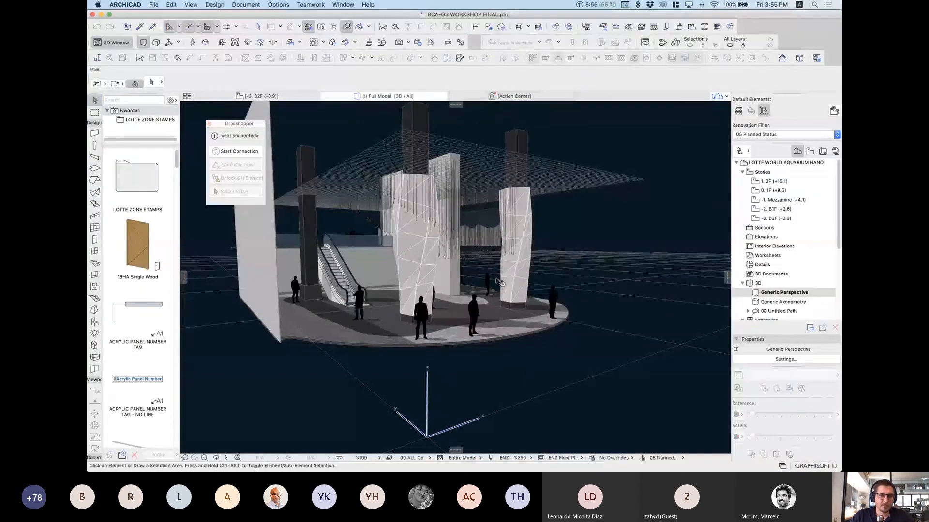
{"action": "scroll", "coordinate": [457, 203], "scroll_direction": "up", "scroll_amount": 10}
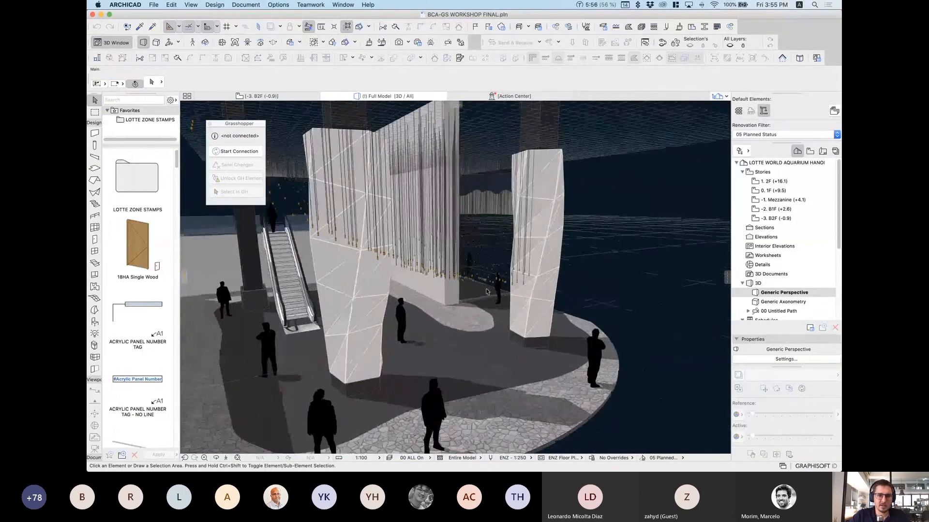
{"action": "scroll", "coordinate": [481, 268], "scroll_direction": "up", "scroll_amount": 5}
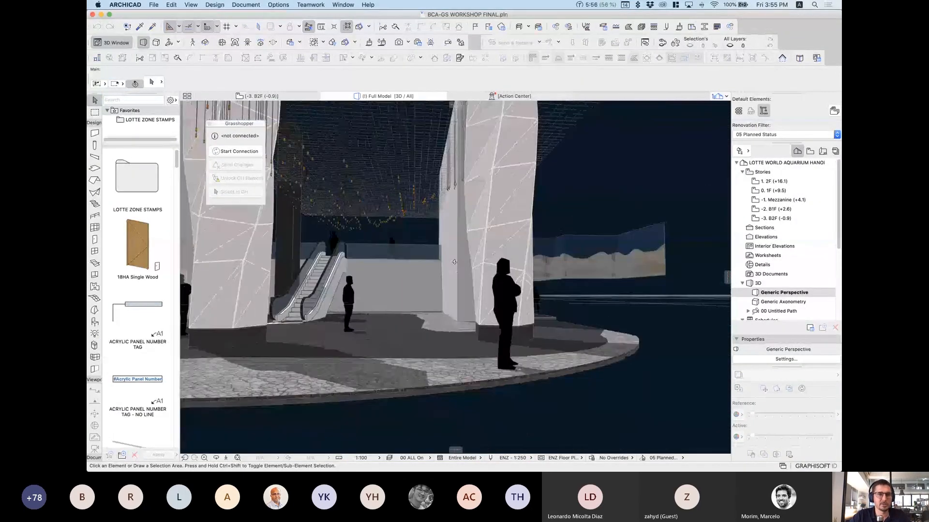
{"action": "middle_click_drag", "start_coordinate": [454, 262], "coordinate": [458, 177], "text": "shift"}
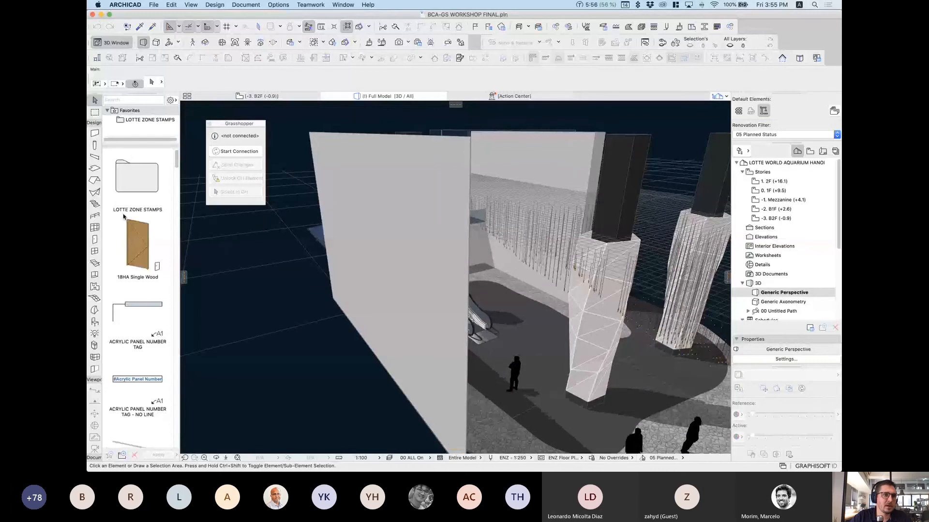
Step: Choose the Object tool and set LED Light no grasshopper as the default object
{"action": "left_click", "coordinate": [95, 322]}
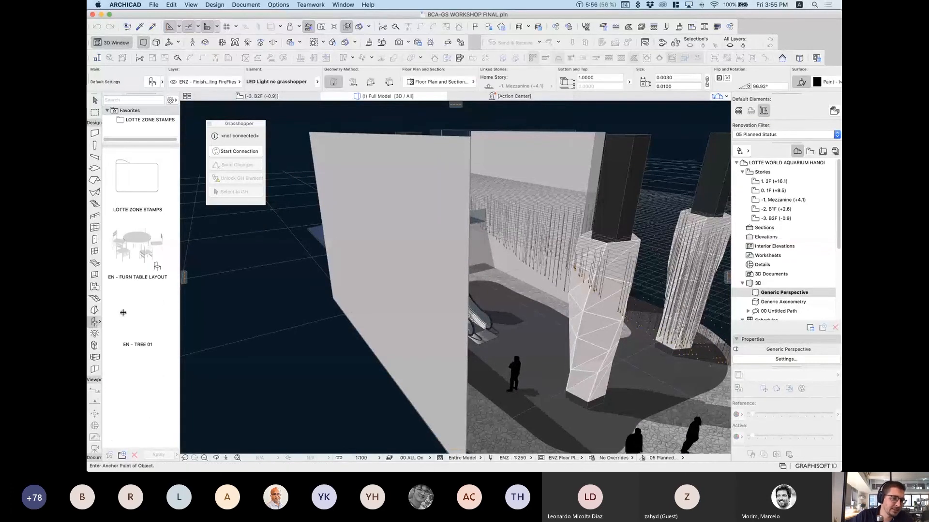
{"action": "left_click", "coordinate": [152, 81]}
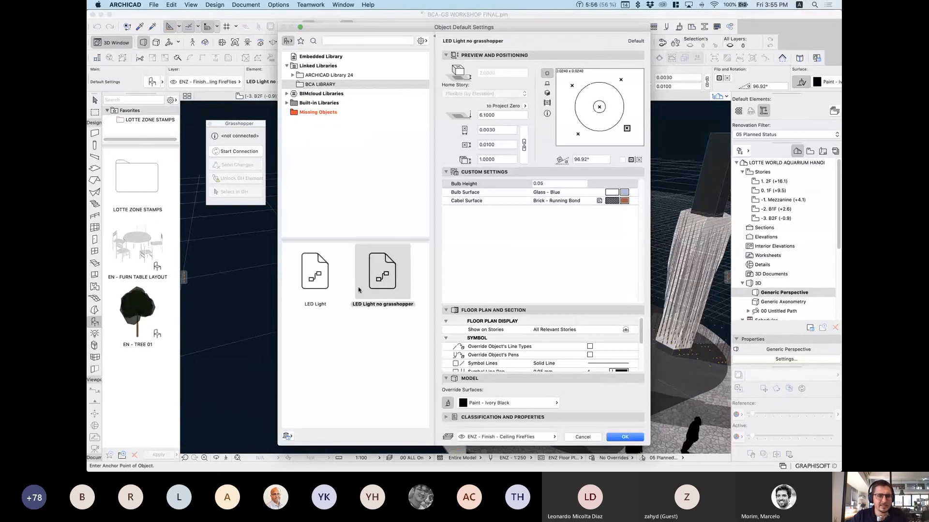
{"action": "mouse_move", "coordinate": [372, 271]}
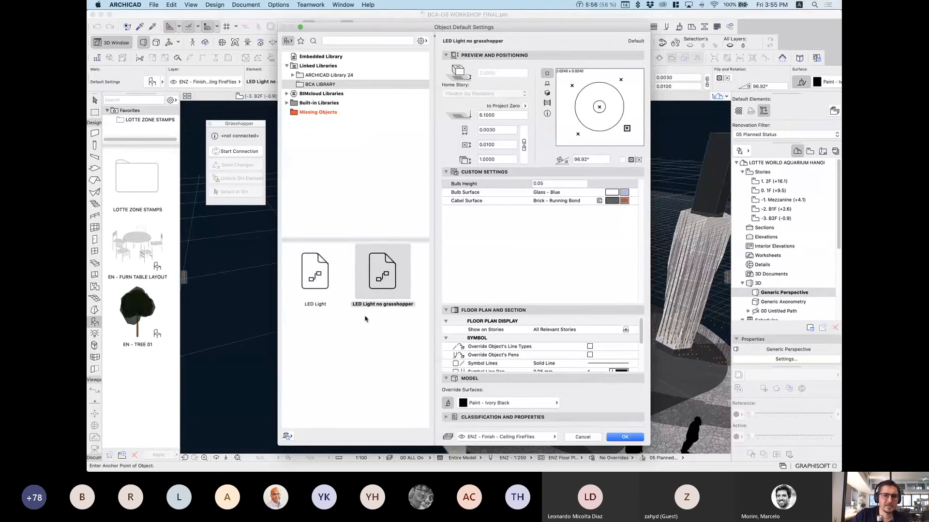
{"action": "left_click", "coordinate": [624, 436]}
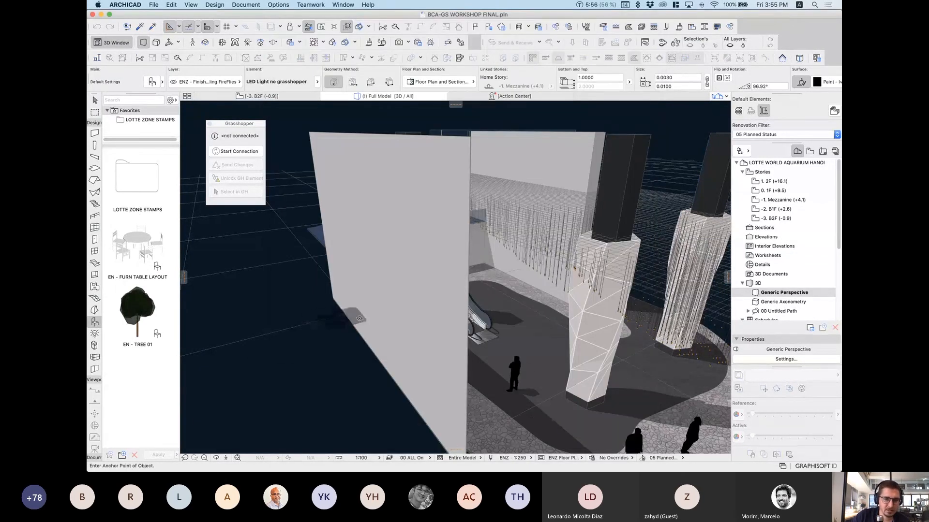
Step: Place an LED light at the escalator base, raise it by 1.0100 and stretch its top to 2.0610
{"action": "middle_click_drag", "start_coordinate": [527, 369], "coordinate": [468, 348], "text": "shift"}
{"action": "scroll", "coordinate": [442, 316], "scroll_direction": "up", "scroll_amount": 4}
{"action": "scroll", "coordinate": [443, 316], "scroll_direction": "up", "scroll_amount": 5}
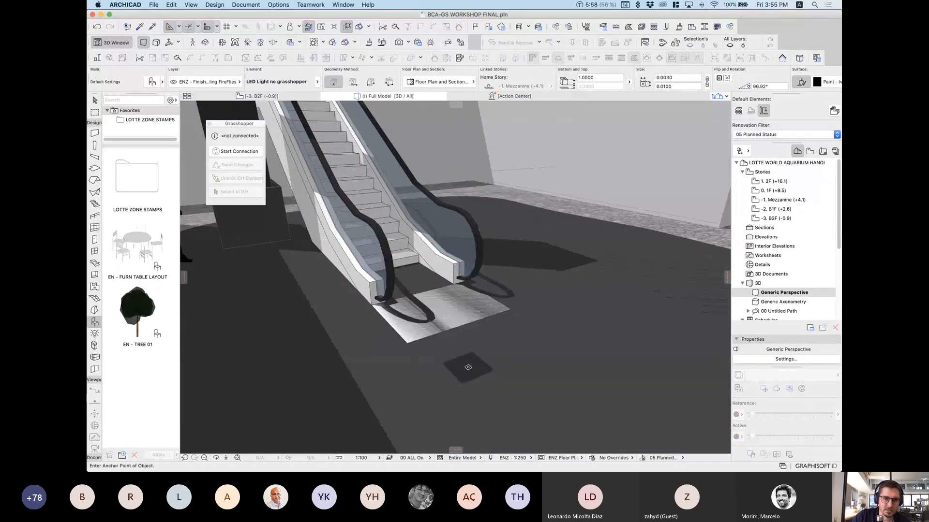
{"action": "left_click", "coordinate": [409, 347]}
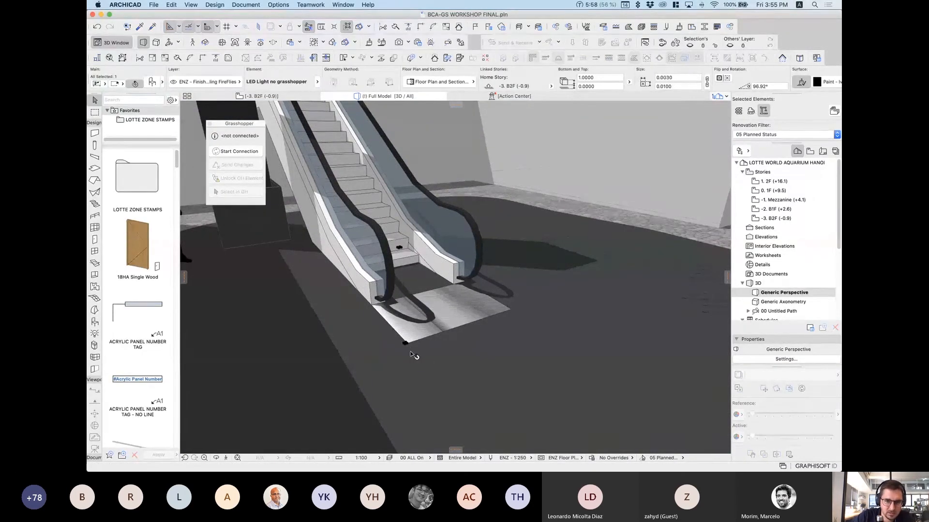
{"action": "left_click", "coordinate": [406, 343]}
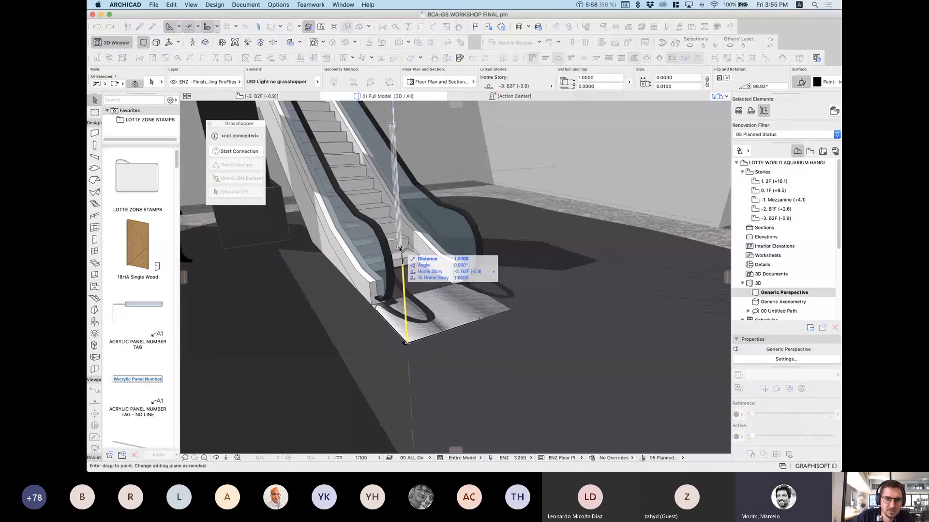
{"action": "left_click", "coordinate": [399, 248]}
{"action": "left_click", "coordinate": [400, 247]}
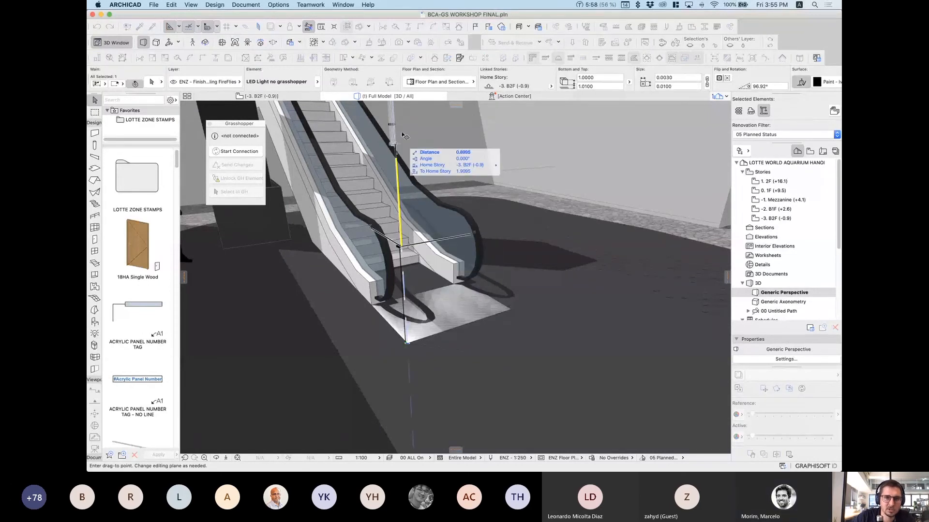
{"action": "left_click", "coordinate": [400, 116]}
Step: Orbit and zoom to check the hanging light, then bring up the window overview
{"action": "mouse_move", "coordinate": [411, 260]}
{"action": "middle_mouse_down", "text": "shift"}
{"action": "mouse_move", "coordinate": [445, 255]}
{"action": "mouse_move", "coordinate": [410, 270]}
{"action": "middle_mouse_up", "text": "shift"}
{"action": "scroll", "coordinate": [408, 269], "scroll_direction": "up", "scroll_amount": 8}
{"action": "scroll", "coordinate": [405, 255], "scroll_direction": "down", "scroll_amount": 5}
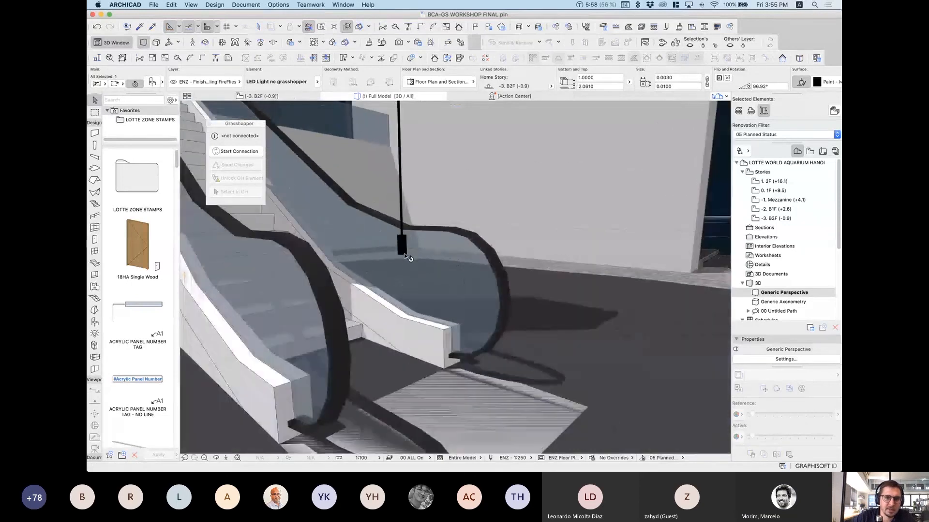
{"action": "scroll", "coordinate": [406, 261], "scroll_direction": "down", "scroll_amount": 5}
{"action": "scroll", "coordinate": [407, 267], "scroll_direction": "up", "scroll_amount": 5}
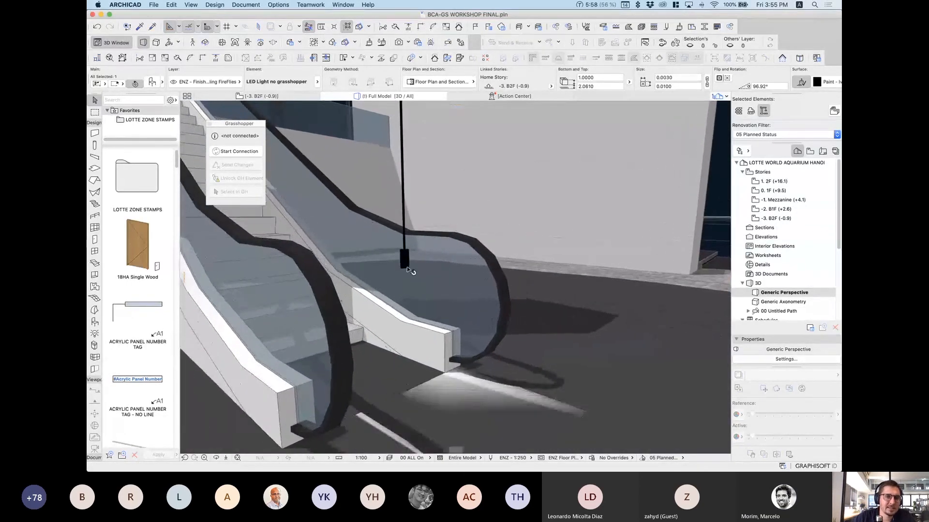
{"action": "scroll", "coordinate": [405, 286], "scroll_direction": "down", "scroll_amount": 5}
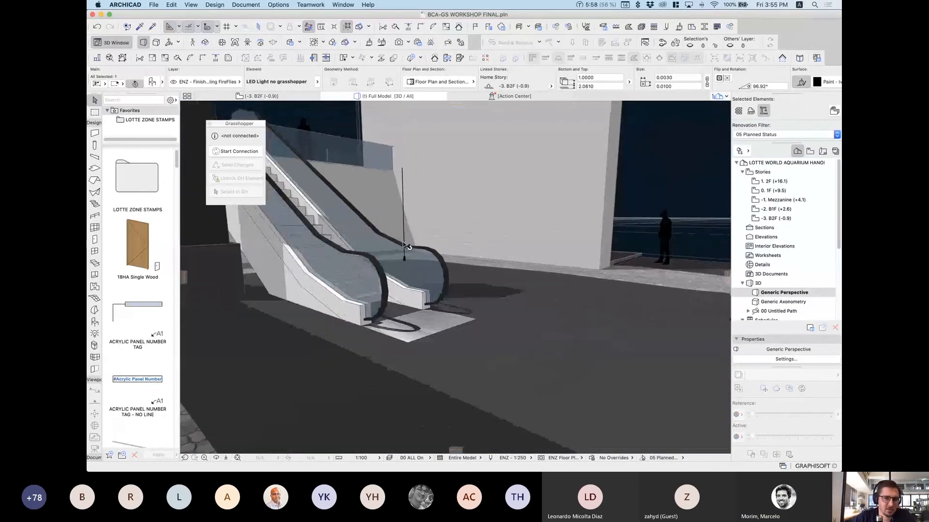
{"action": "scroll", "coordinate": [401, 227], "scroll_direction": "up", "scroll_amount": 6}
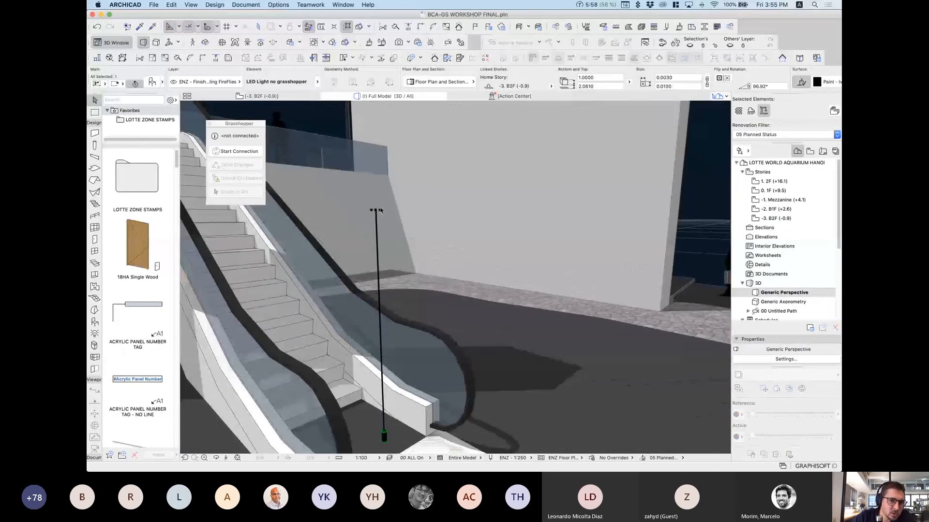
{"action": "scroll", "coordinate": [376, 210], "scroll_direction": "down", "scroll_amount": 3}
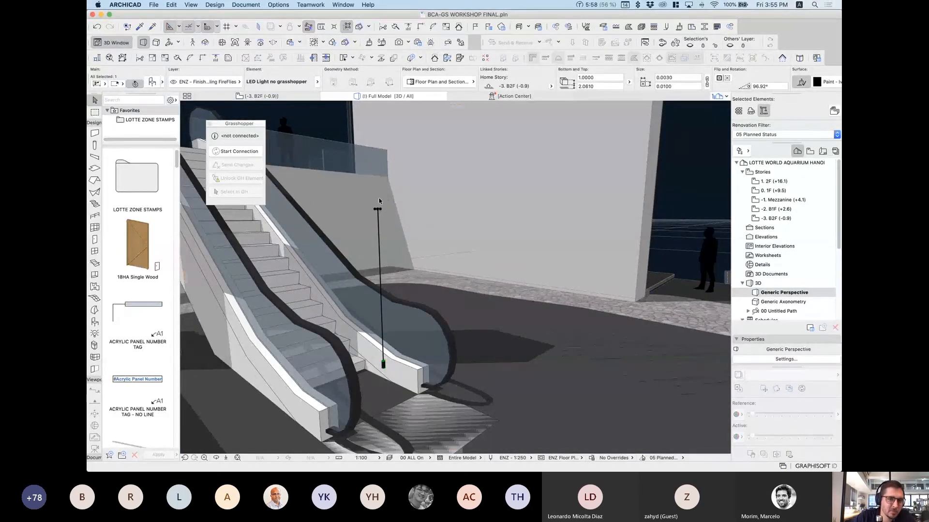
{"action": "key", "text": "ctrl+Up"}
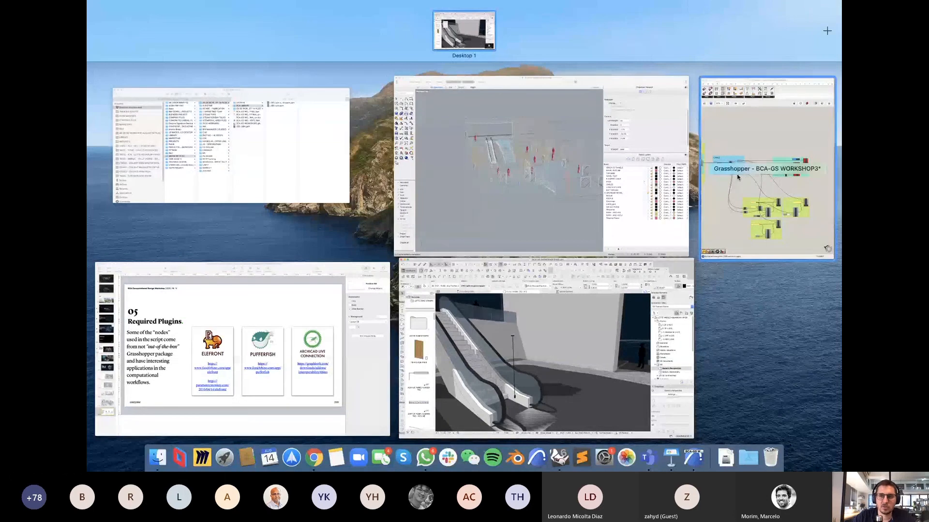
Step: Switch to the ARCHICAD model and start the live connection to Grasshopper
{"action": "left_click", "coordinate": [767, 172]}
{"action": "key", "text": "ctrl+Up"}
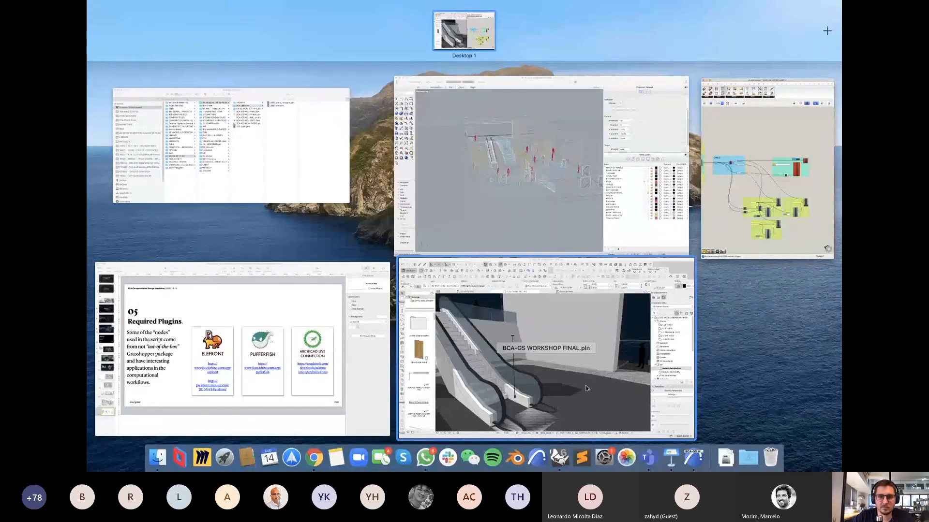
{"action": "left_click", "coordinate": [584, 381]}
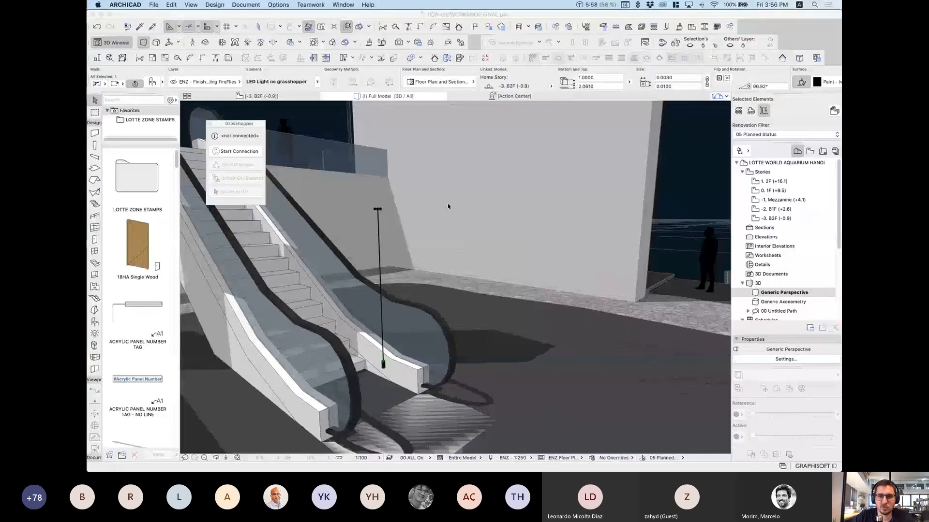
{"action": "left_click", "coordinate": [240, 151]}
Step: Switch back to Rhinoceros and bring the Grasshopper window forward beside ARCHICAD
{"action": "mouse_move", "coordinate": [582, 457]}
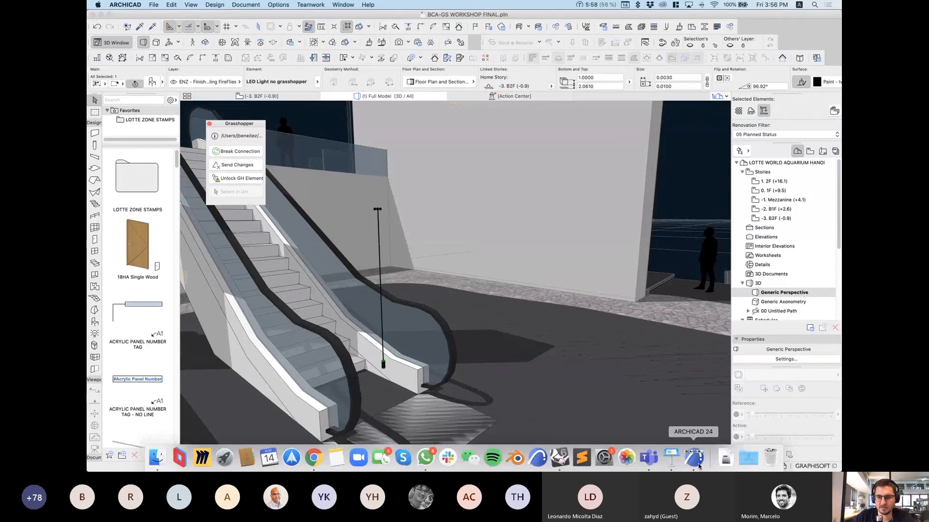
{"action": "left_click", "coordinate": [560, 459]}
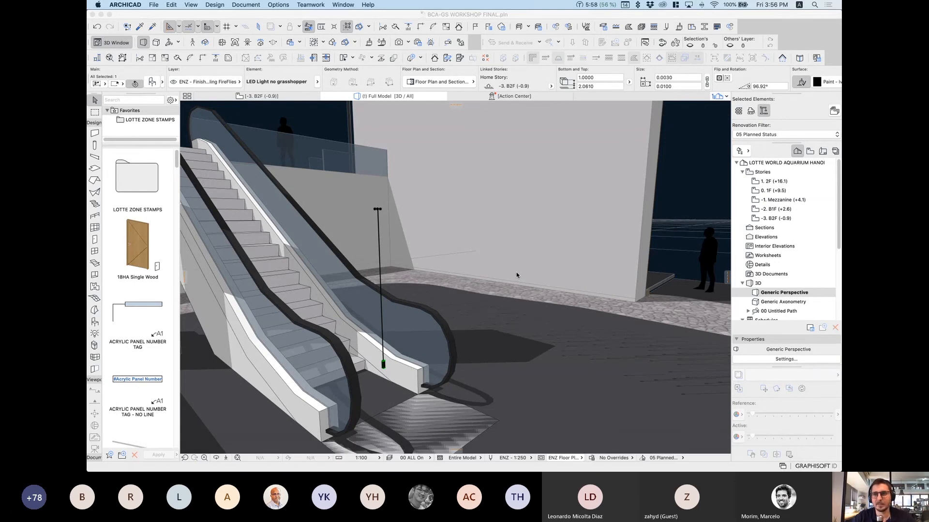
{"action": "key", "text": "ctrl+Up"}
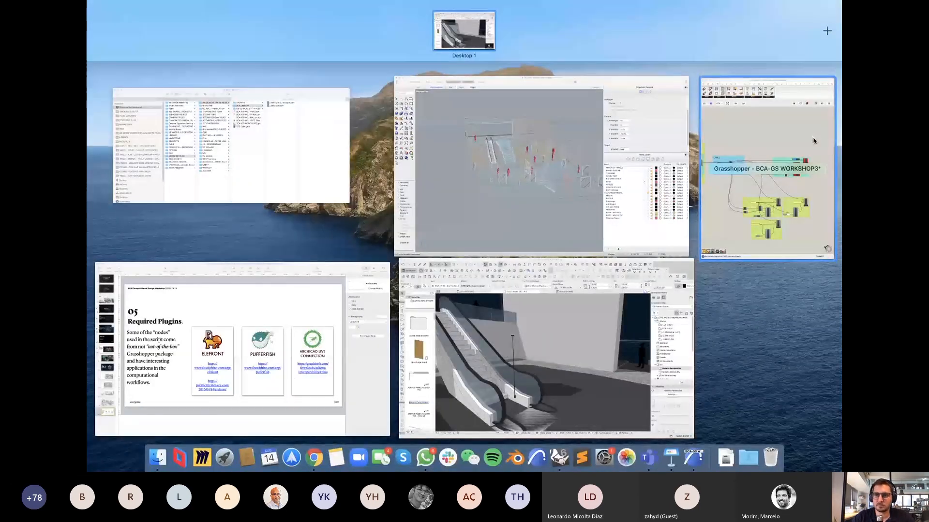
{"action": "left_click", "coordinate": [758, 132]}
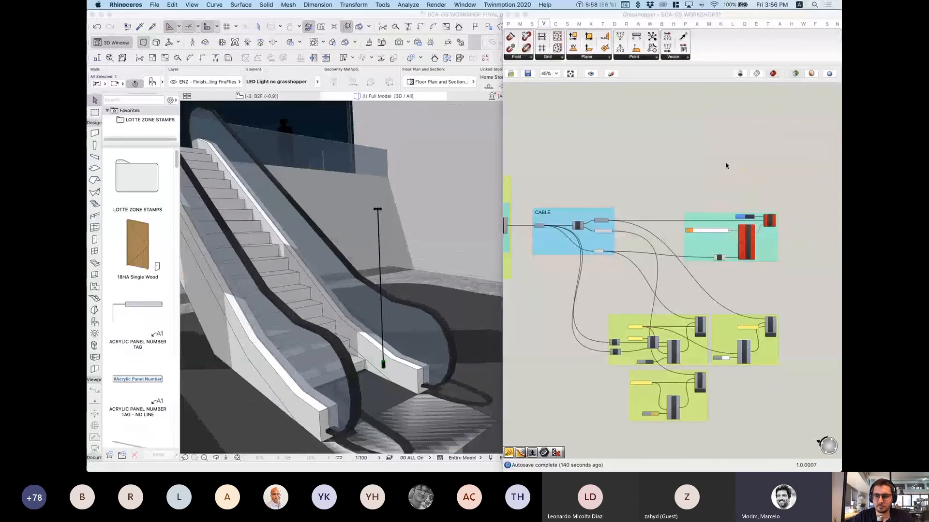
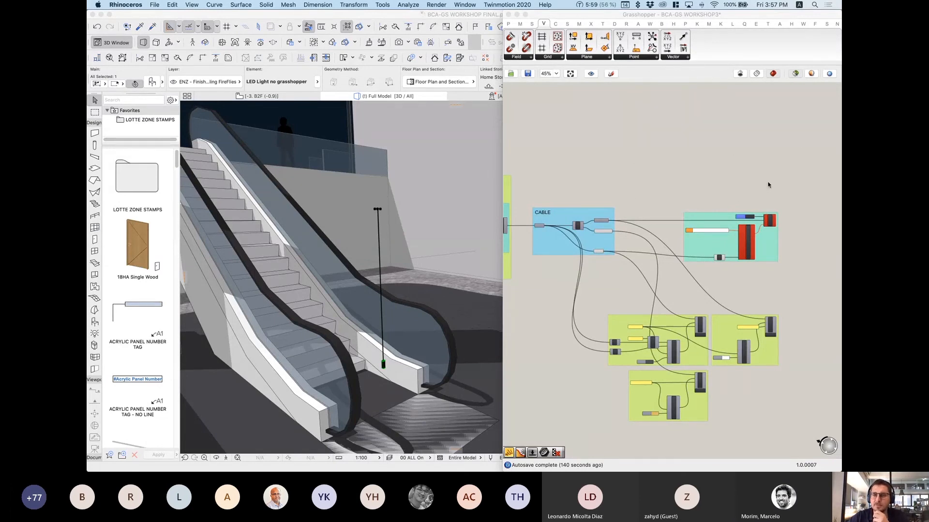
Step: Zoom in on the hanging LED Light no grasshopper post and select it
{"action": "left_click", "coordinate": [440, 174]}
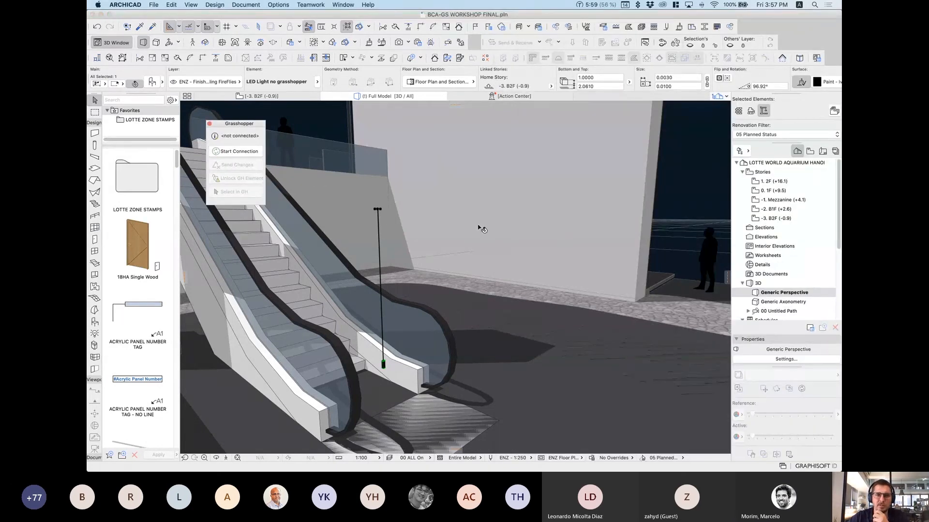
{"action": "middle_click_drag", "start_coordinate": [434, 221], "coordinate": [440, 219]}
{"action": "scroll", "coordinate": [501, 221], "scroll_direction": "up", "scroll_amount": 3}
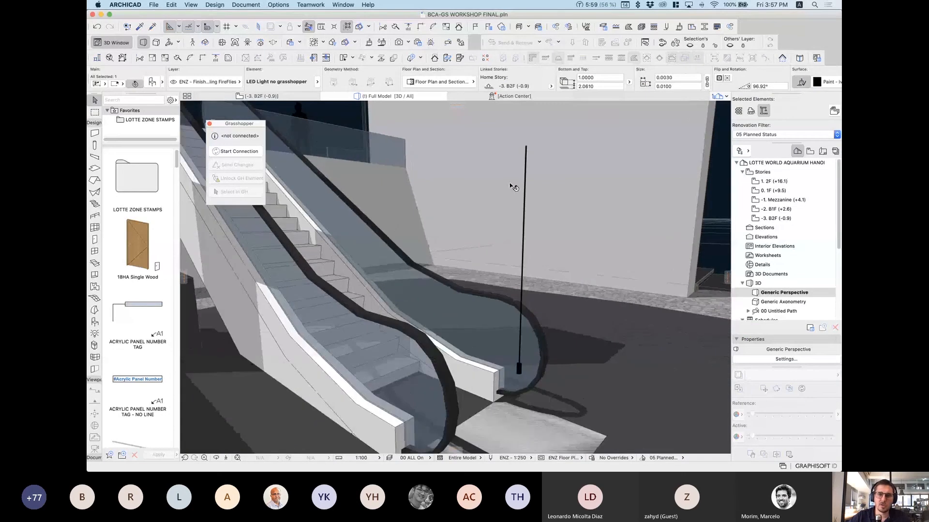
{"action": "left_click_drag", "start_coordinate": [508, 121], "coordinate": [526, 138]}
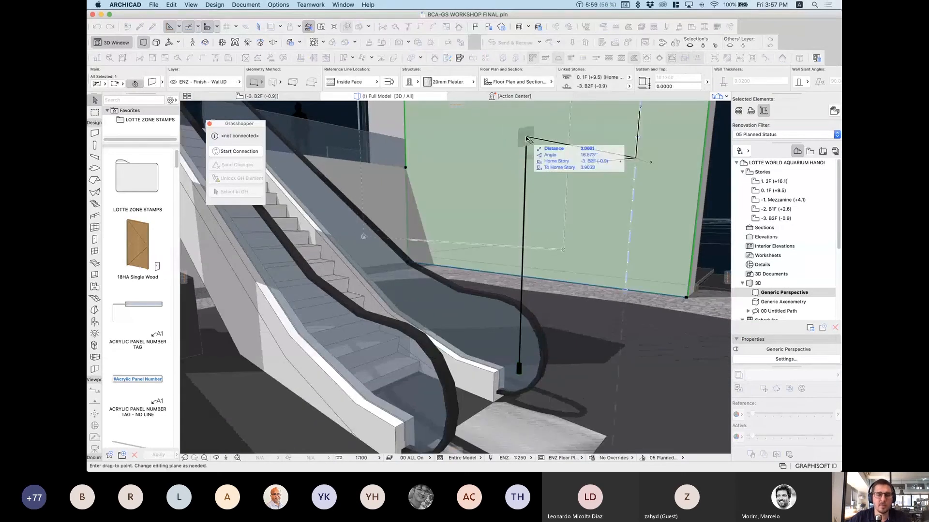
{"action": "key", "text": "Escape"}
{"action": "key", "text": "Escape"}
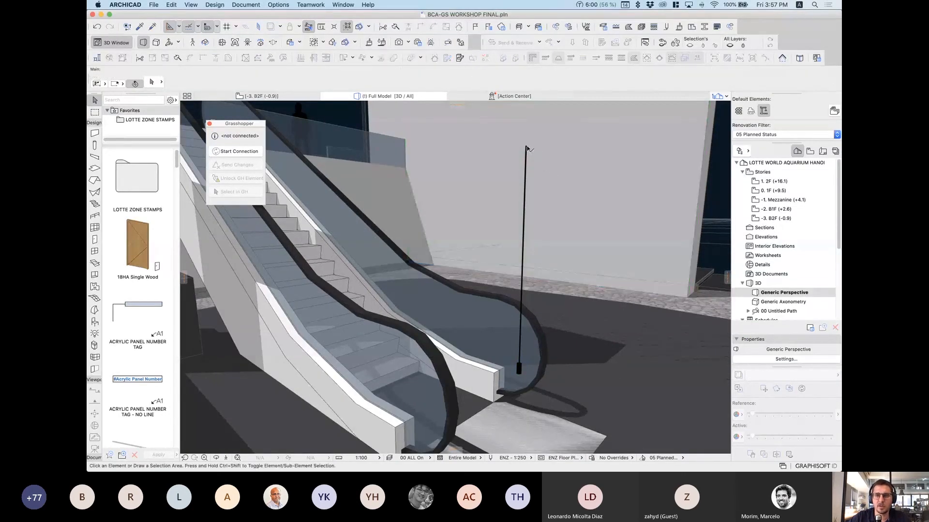
{"action": "left_click", "coordinate": [527, 167]}
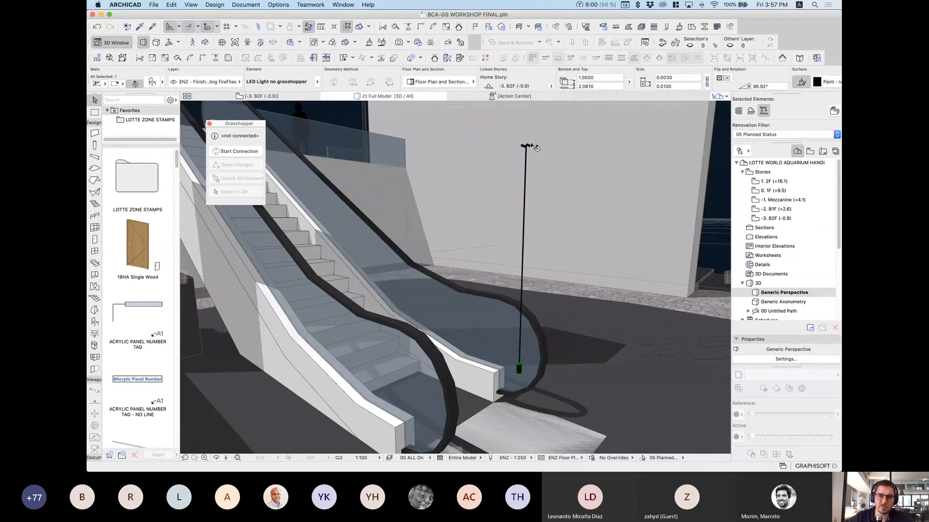
Step: Open the selected light's library part, LED Light no grasshopper.gsm, for editing
{"action": "mouse_move", "coordinate": [530, 147]}
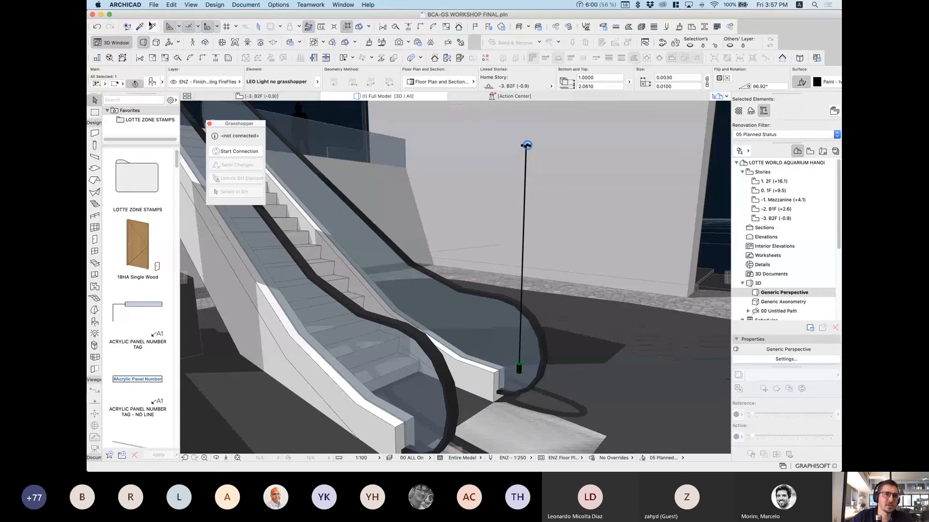
{"action": "left_click", "coordinate": [153, 5]}
{"action": "mouse_move", "coordinate": [236, 131]}
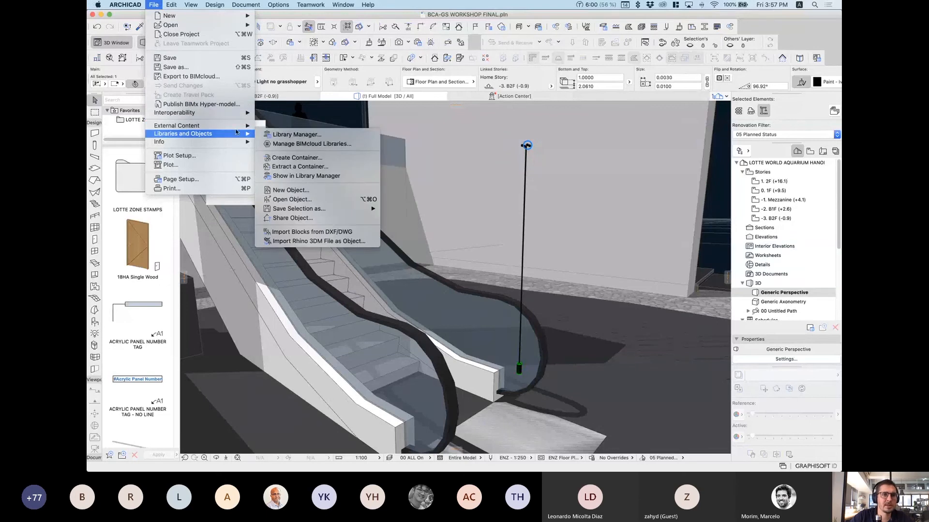
{"action": "left_click", "coordinate": [292, 200]}
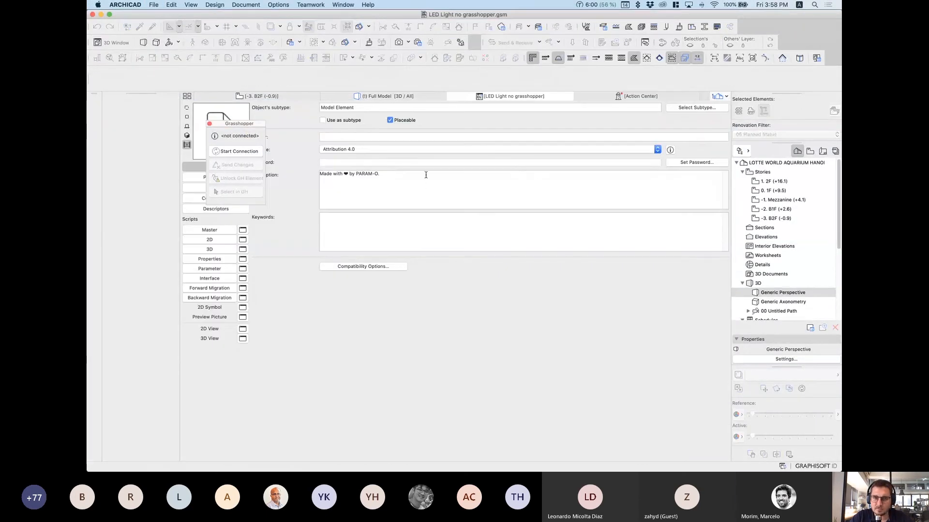
Step: Append 'by' and the author's name to the part's Description
{"action": "left_click_drag", "start_coordinate": [383, 174], "coordinate": [319, 175]}
{"action": "left_click", "coordinate": [382, 175]}
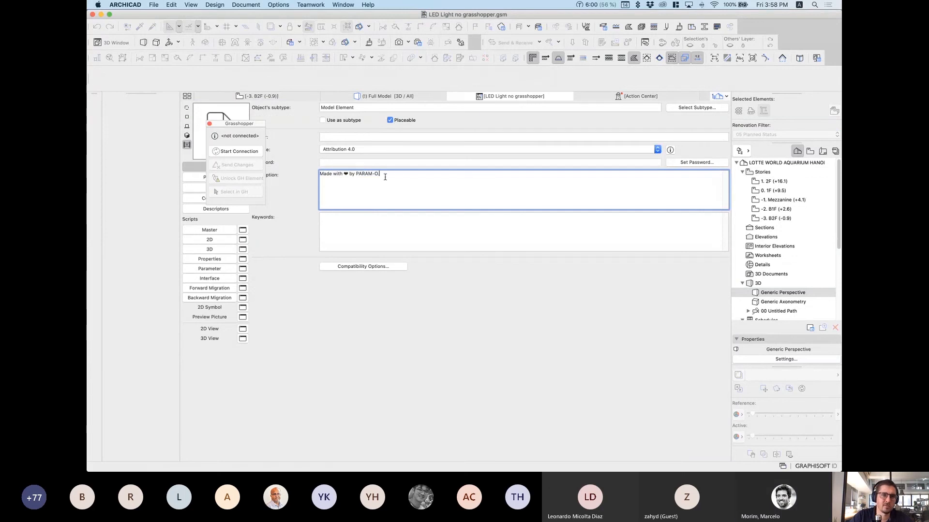
{"action": "type", "text": "by "}
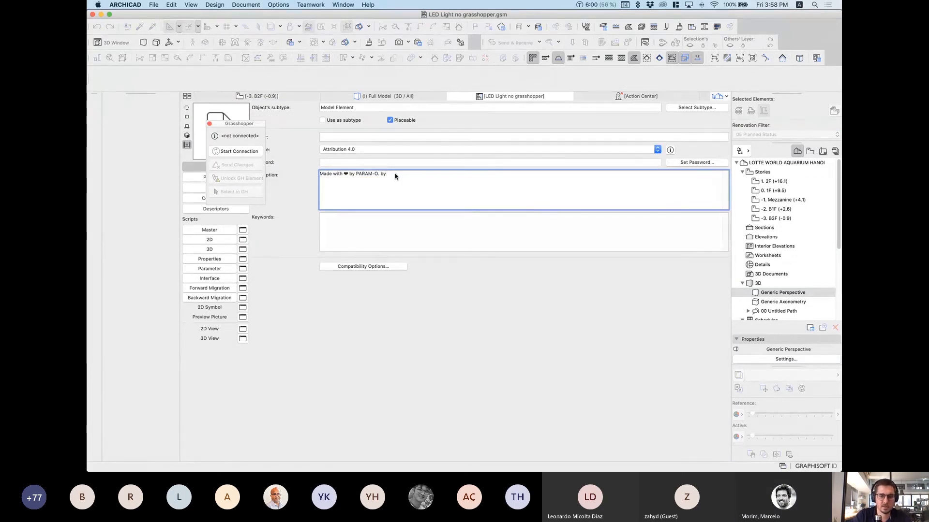
{"action": "type", "text": "Carlo"}
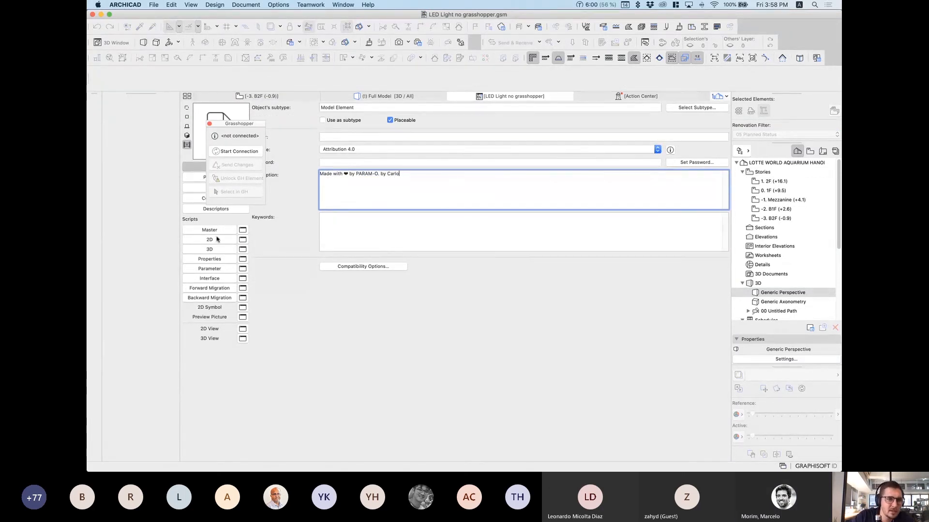
{"action": "left_click", "coordinate": [283, 246]}
Step: Move the Grasshopper palette aside and review the parameter list, starting with Cabel Surface
{"action": "left_click", "coordinate": [234, 123]}
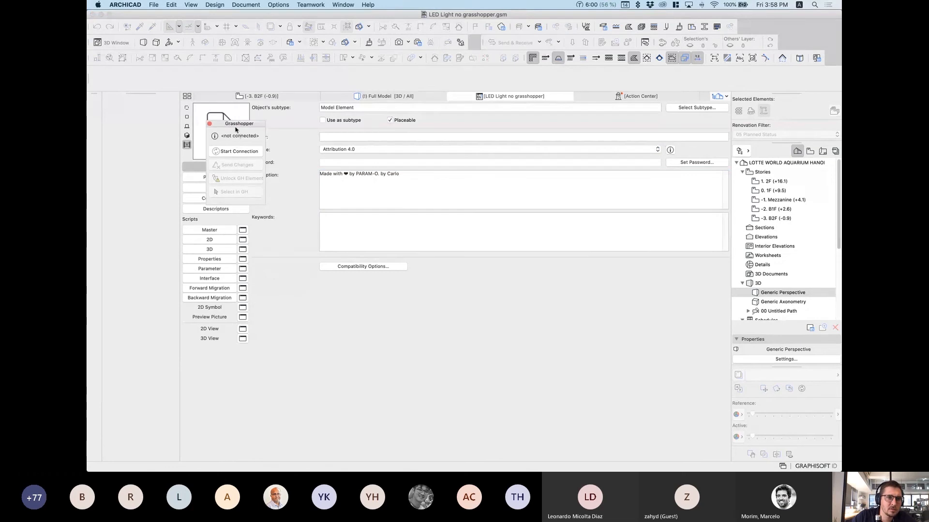
{"action": "left_click_drag", "start_coordinate": [235, 125], "coordinate": [288, 251]}
{"action": "left_click", "coordinate": [218, 177]}
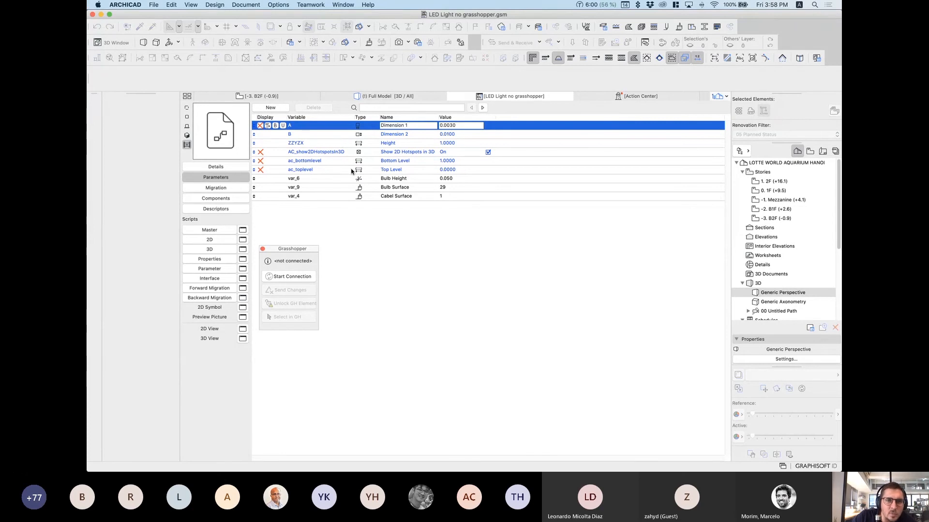
{"action": "left_click", "coordinate": [392, 197]}
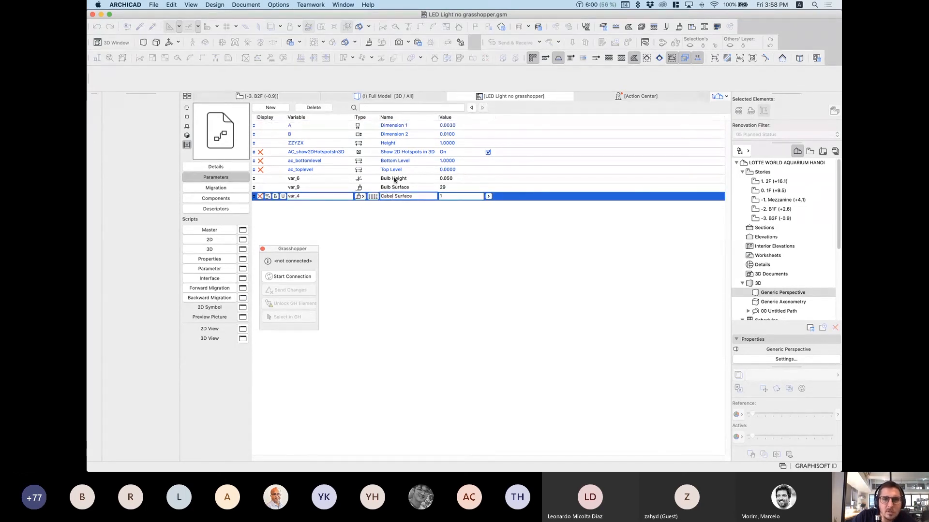
{"action": "left_click", "coordinate": [347, 217]}
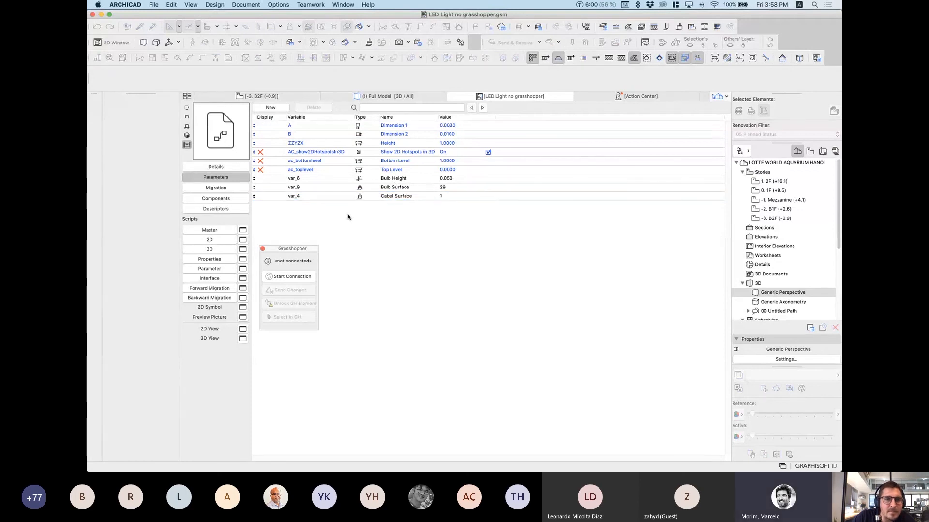
Step: Inspect the ac_bottomlevel, ac_toplevel and ZZYZX Height parameters, then switch to Rhinoceros
{"action": "left_click", "coordinate": [330, 164]}
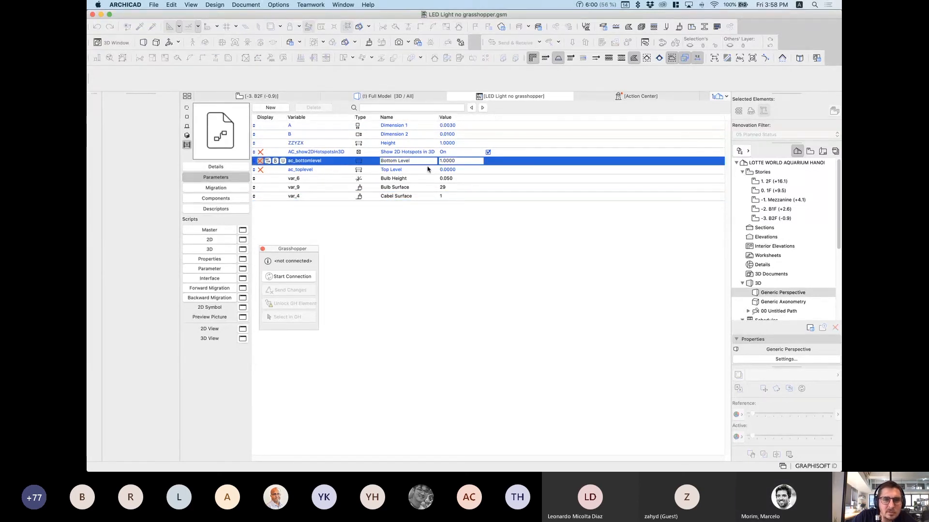
{"action": "left_click", "coordinate": [332, 169]}
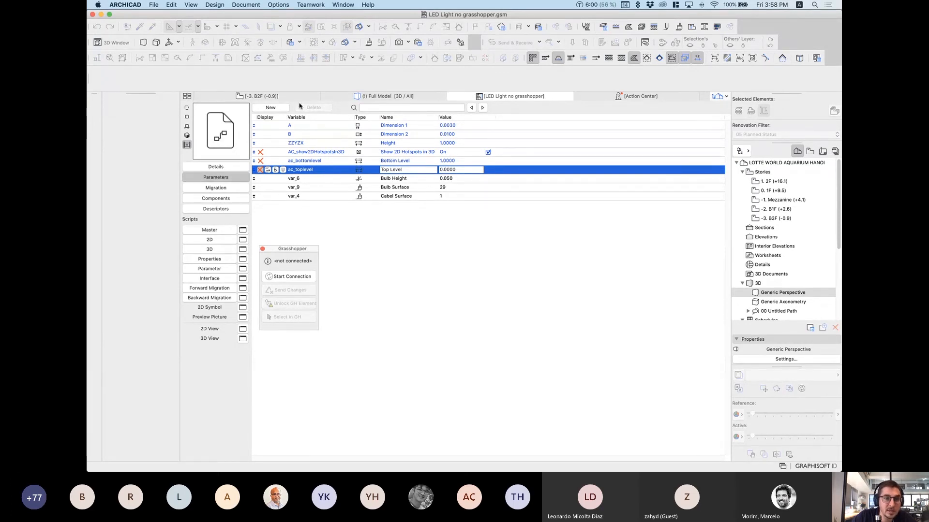
{"action": "left_click", "coordinate": [354, 237]}
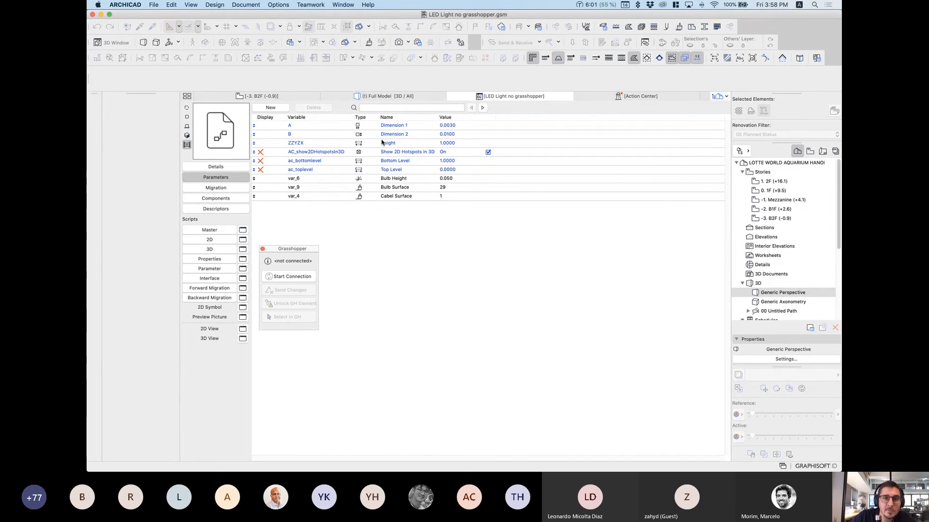
{"action": "left_click", "coordinate": [324, 146]}
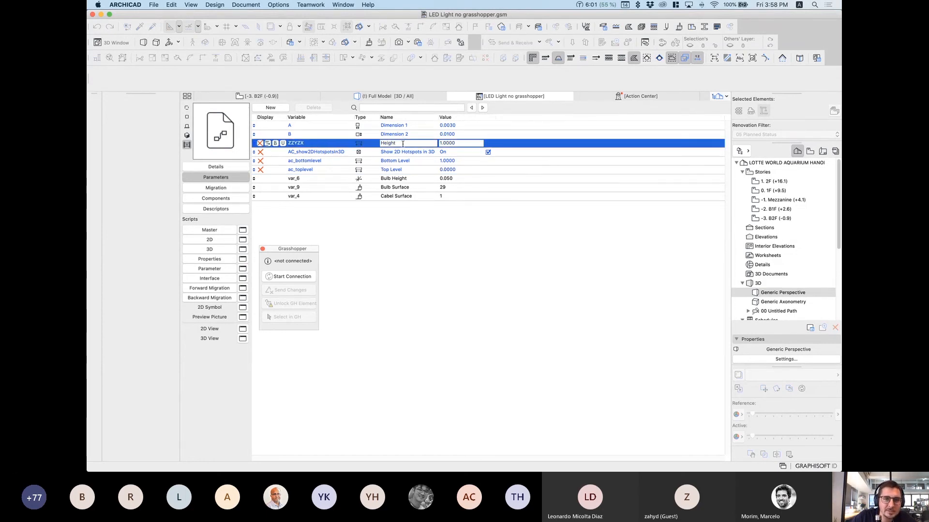
{"action": "left_click_drag", "start_coordinate": [410, 144], "coordinate": [373, 144]}
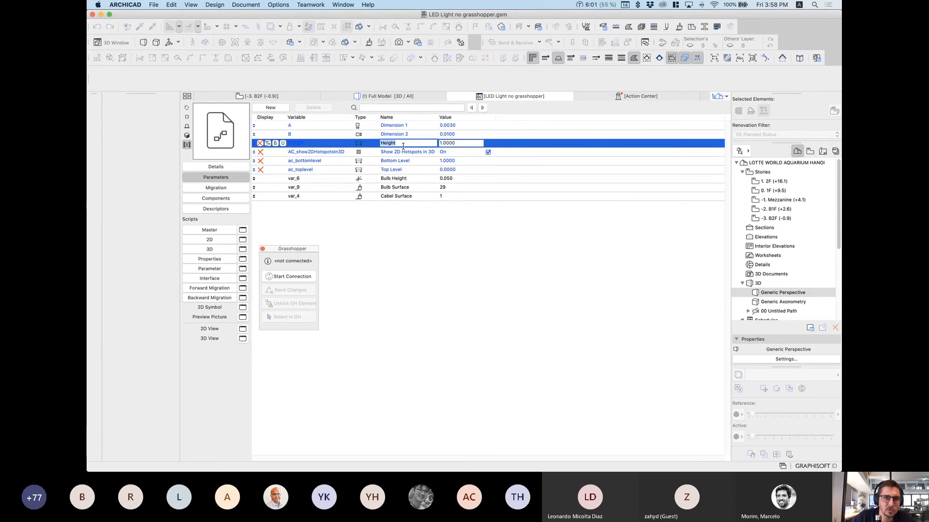
{"action": "left_click", "coordinate": [413, 245]}
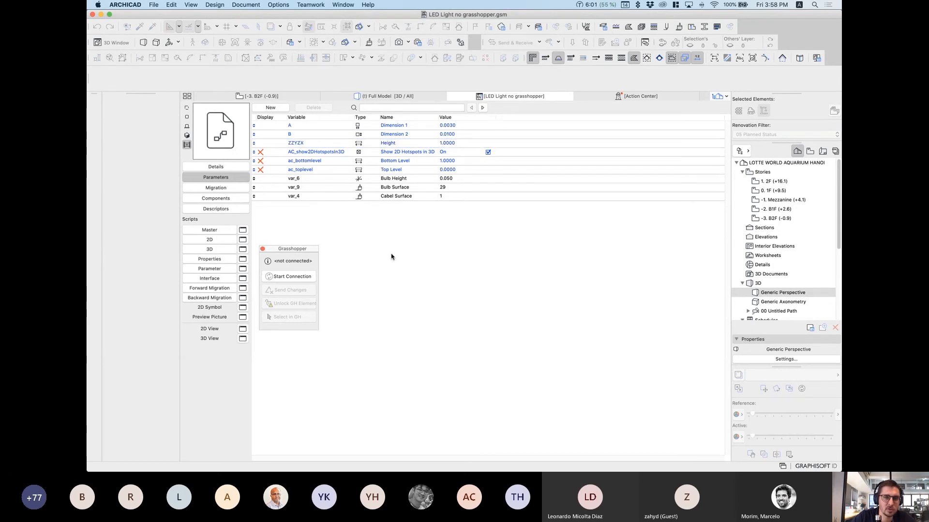
{"action": "mouse_move", "coordinate": [515, 470]}
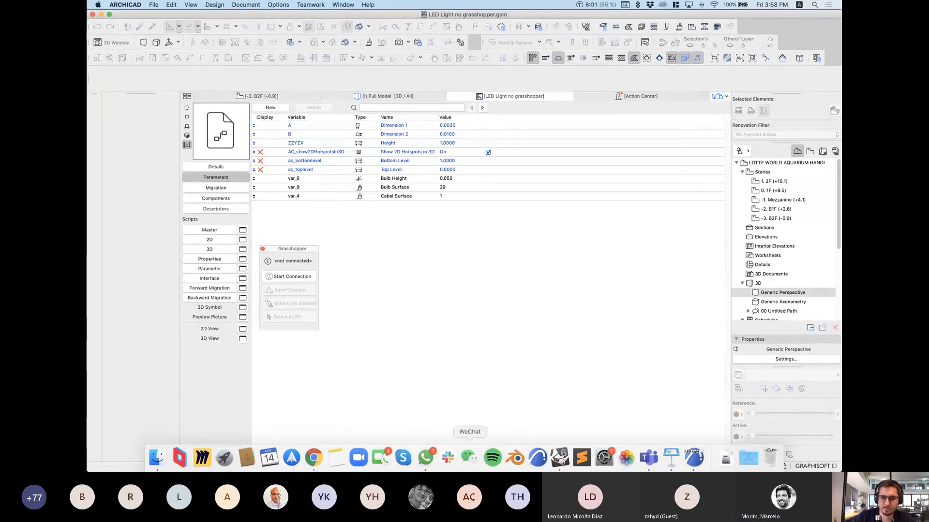
{"action": "left_click", "coordinate": [564, 455]}
Step: Review the Grasshopper CABLE definition, then bring ARCHICAD's LED light parameter list back in front
{"action": "key", "text": "ctrl+Up"}
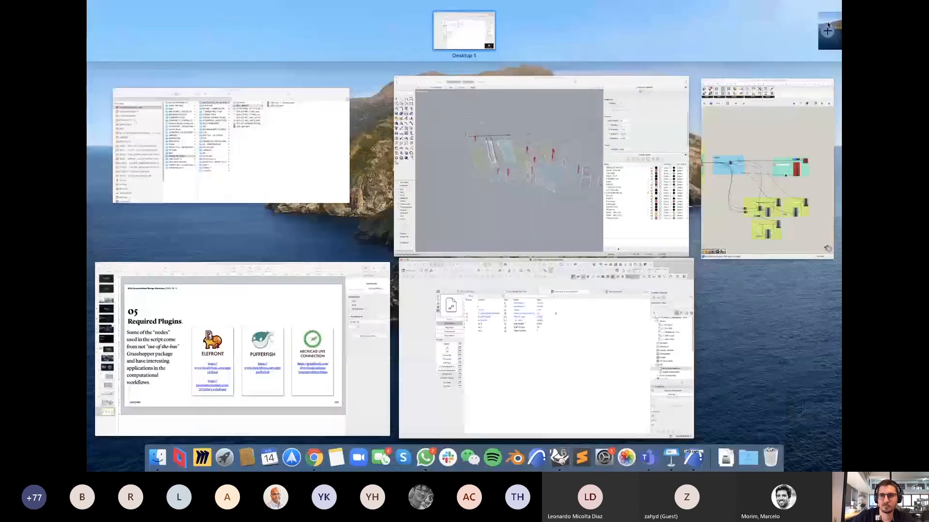
{"action": "left_click", "coordinate": [762, 125]}
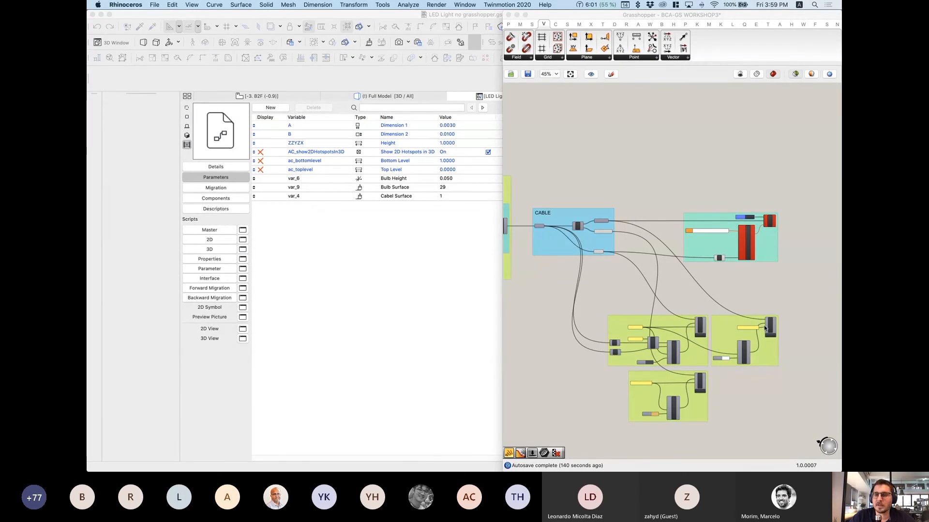
{"action": "left_click", "coordinate": [408, 266]}
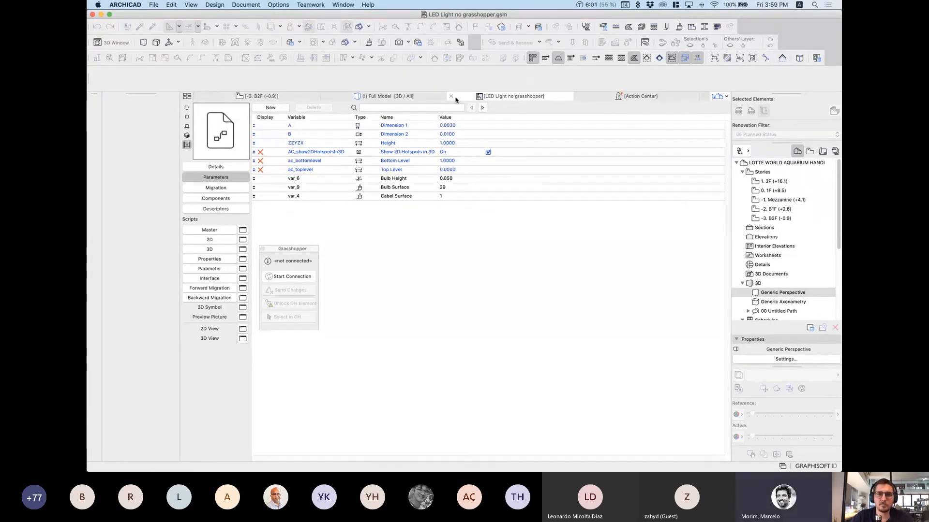
Step: Close the library part editor, discarding the changes
{"action": "left_click", "coordinate": [450, 96]}
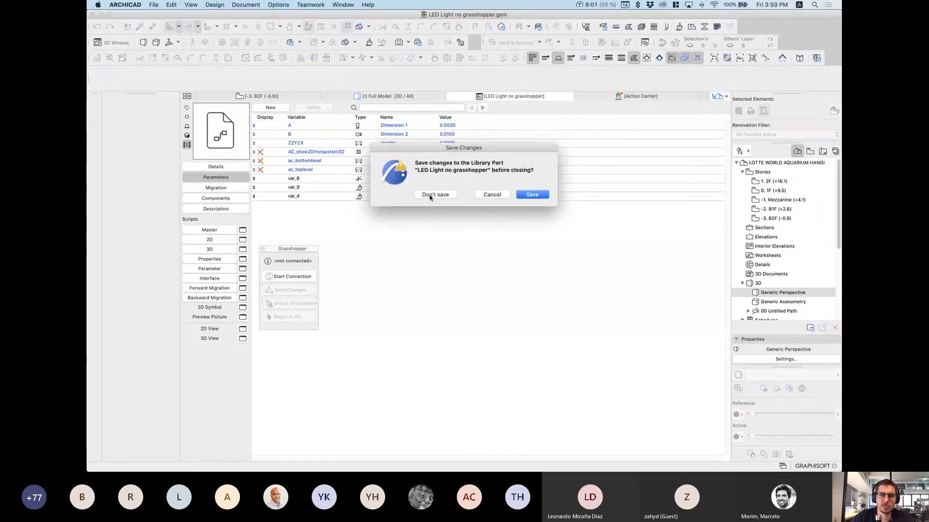
{"action": "left_click", "coordinate": [438, 195]}
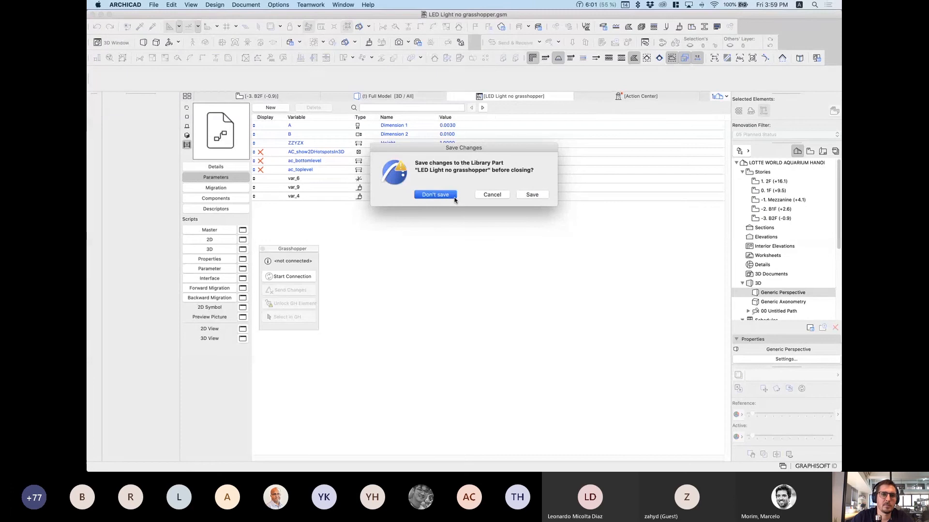
{"action": "left_click", "coordinate": [439, 196]}
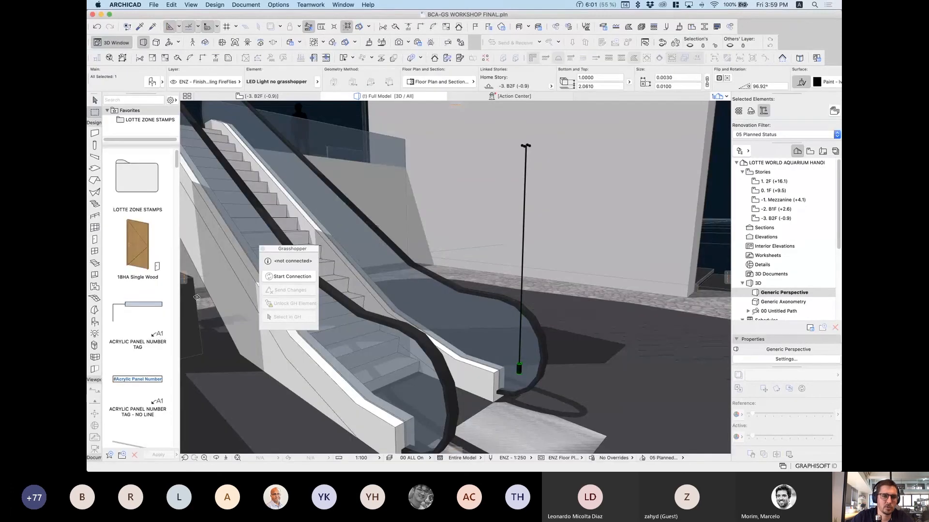
Step: Swap the selected hanging light to the LED Light library part and deselect it
{"action": "left_click", "coordinate": [153, 82]}
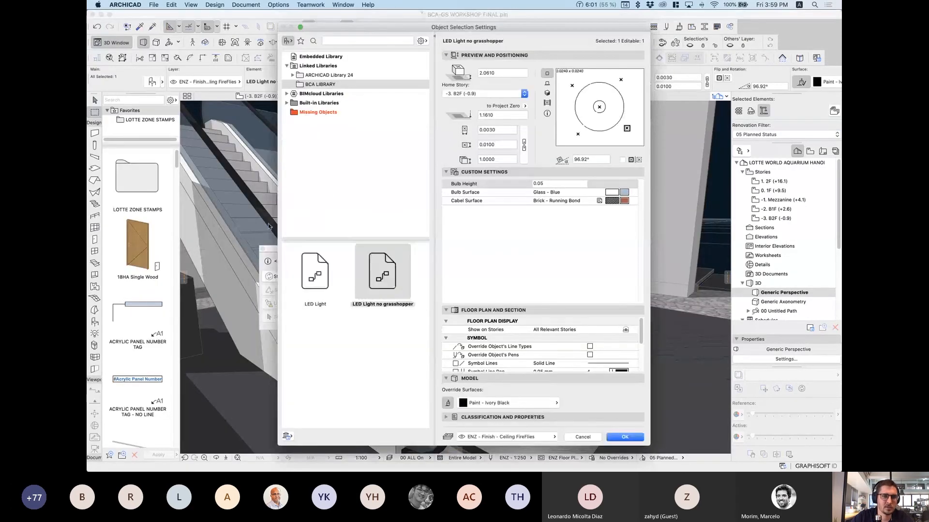
{"action": "left_click", "coordinate": [324, 272]}
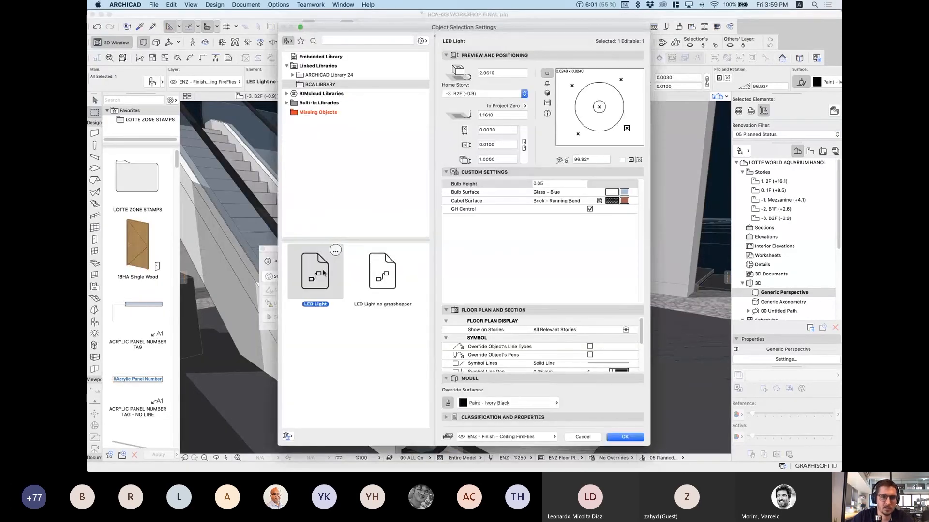
{"action": "left_click", "coordinate": [624, 437]}
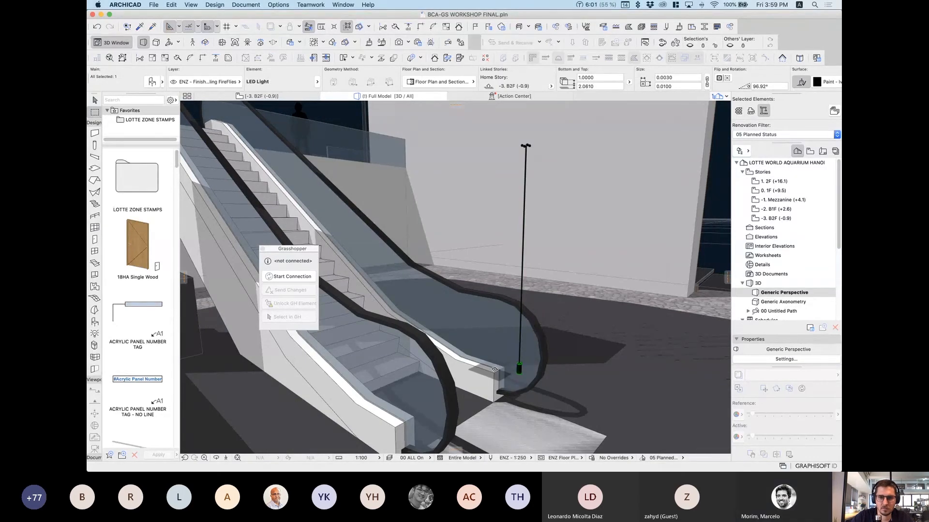
{"action": "key", "text": "Escape"}
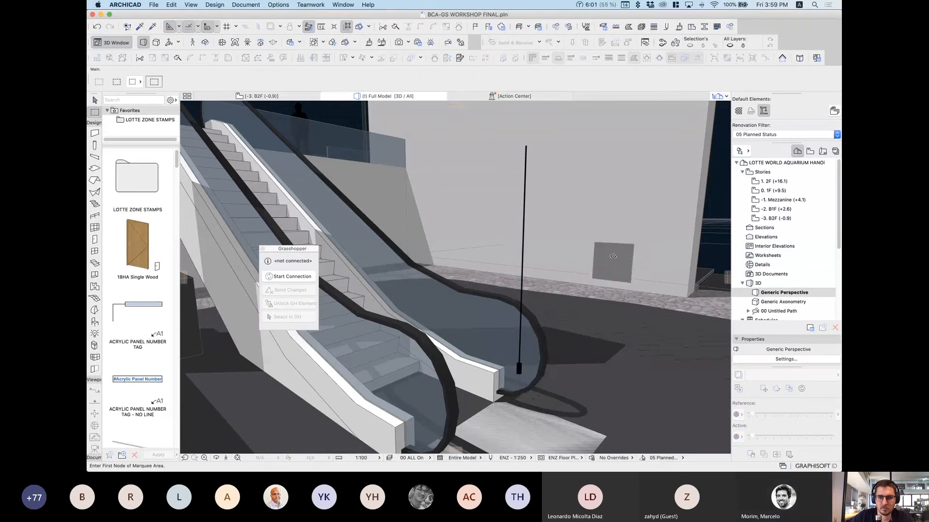
{"action": "key", "text": "Escape"}
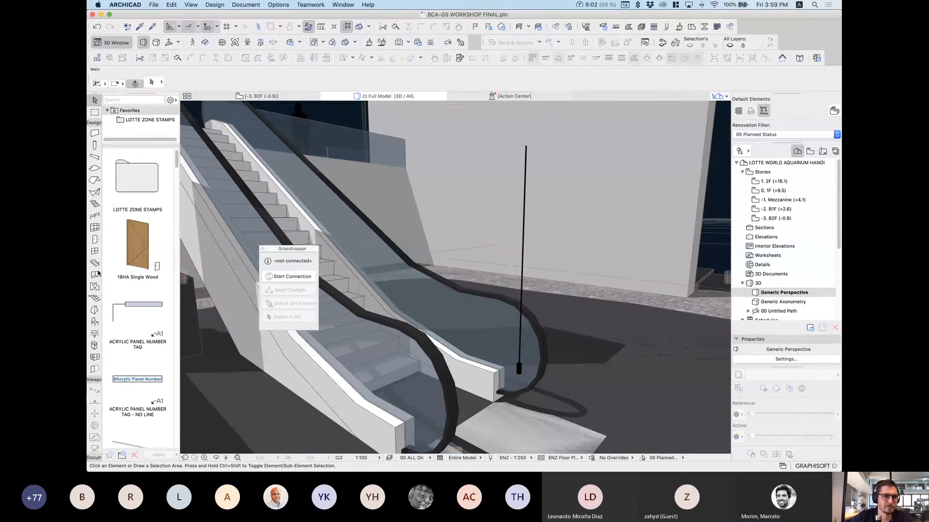
{"action": "left_click", "coordinate": [95, 322]}
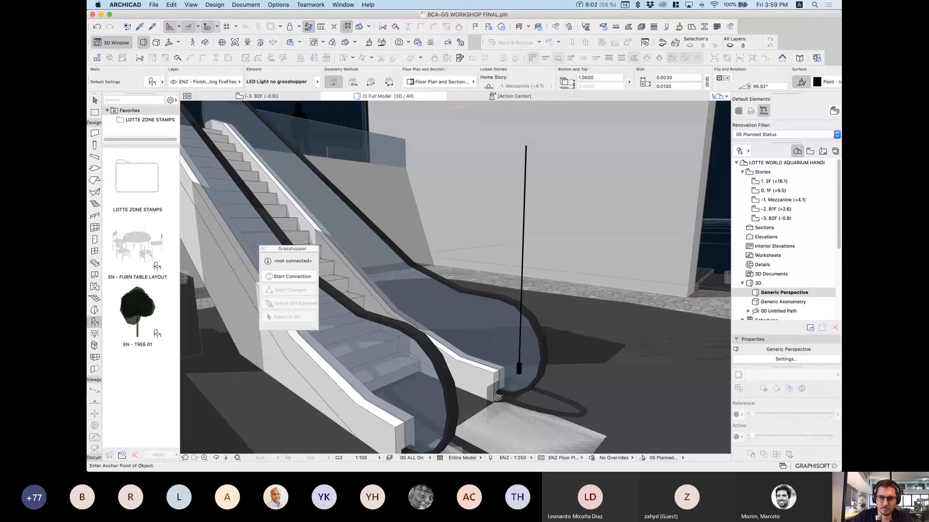
Step: Select the second hanging light, inspect its part's parameters, then switch it to LED Light
{"action": "key", "text": "Escape"}
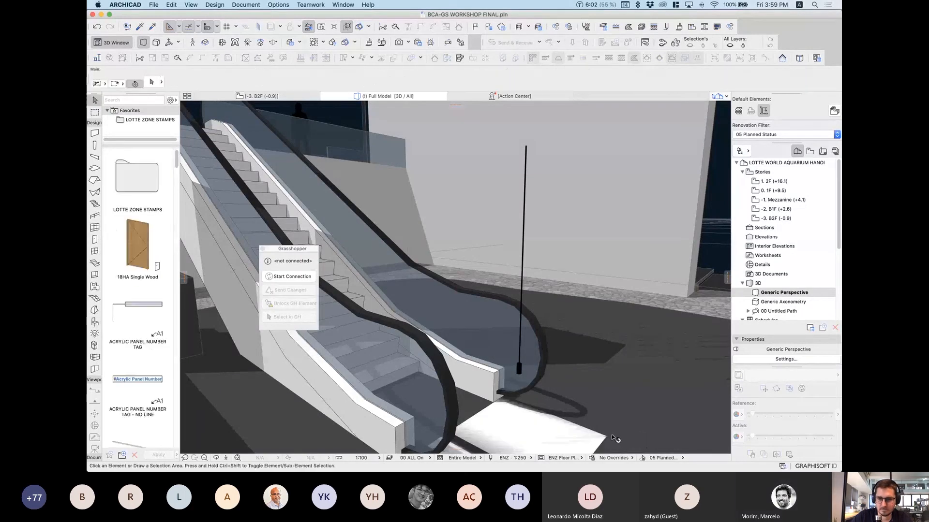
{"action": "left_click", "coordinate": [606, 438]}
{"action": "key", "text": "super+d"}
{"action": "left_click", "coordinate": [607, 437]}
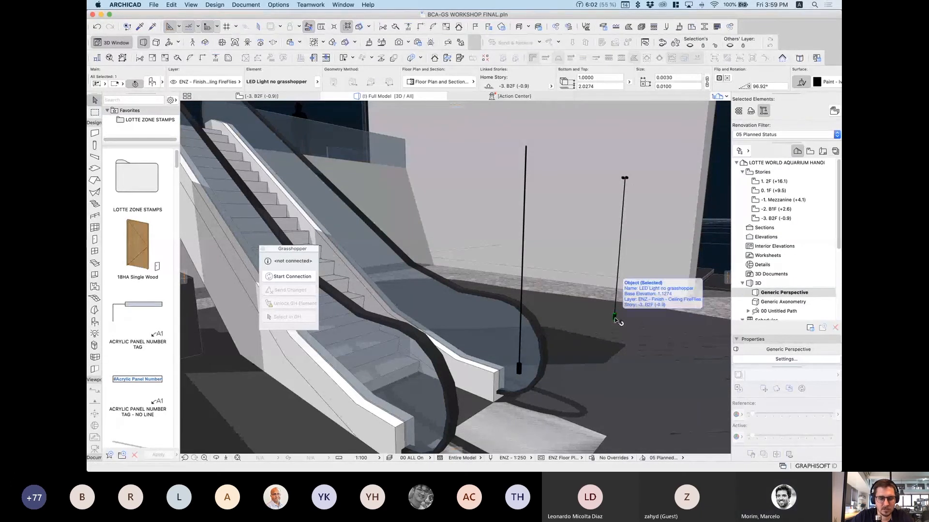
{"action": "key", "text": "super+shift+o"}
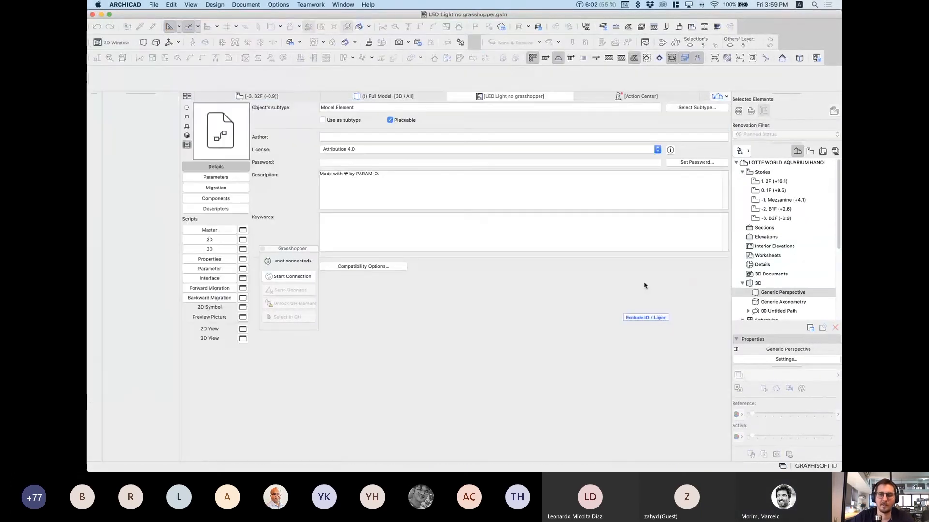
{"action": "left_click", "coordinate": [215, 178]}
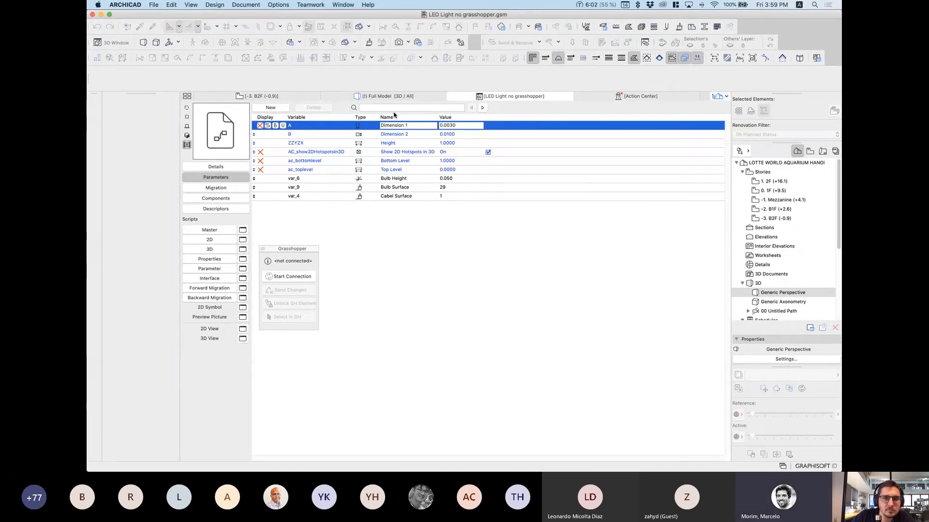
{"action": "left_click", "coordinate": [451, 97]}
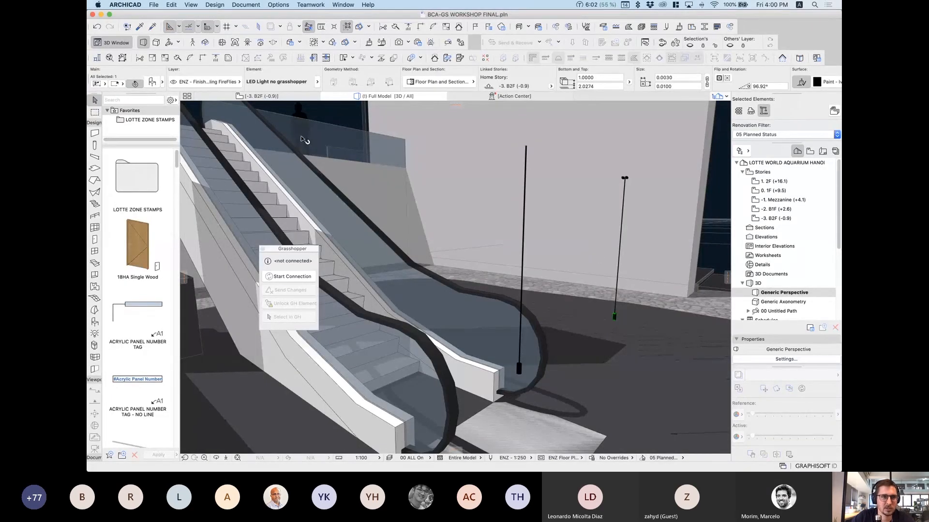
{"action": "left_click", "coordinate": [153, 83]}
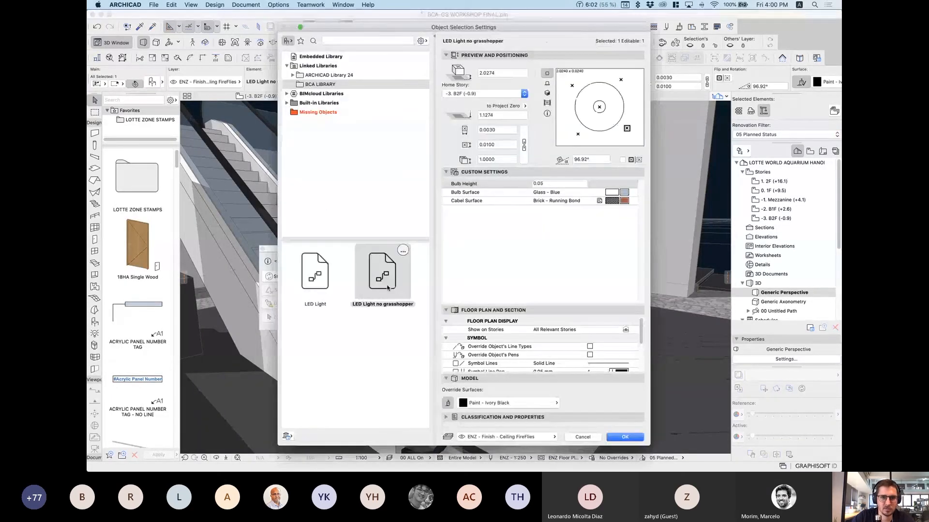
{"action": "left_click", "coordinate": [315, 272]}
{"action": "left_click", "coordinate": [624, 437]}
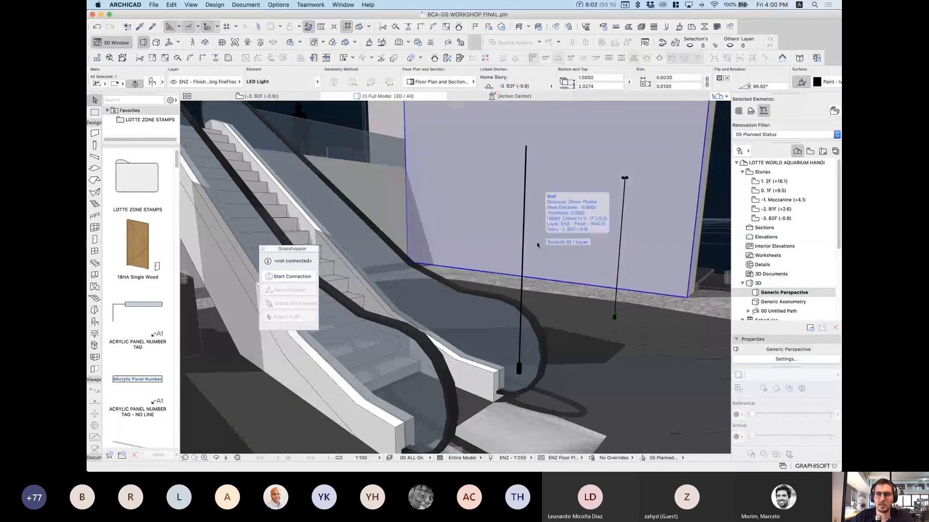
Step: Open the LED Light part and add a parameter named ParamcontrolByGrasshopper1
{"action": "key", "text": "super+shift+o"}
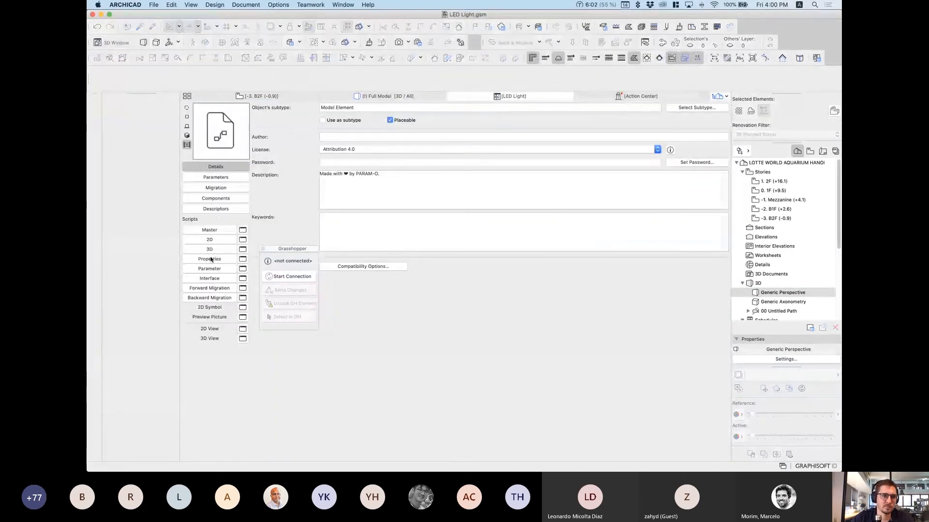
{"action": "left_click", "coordinate": [214, 178]}
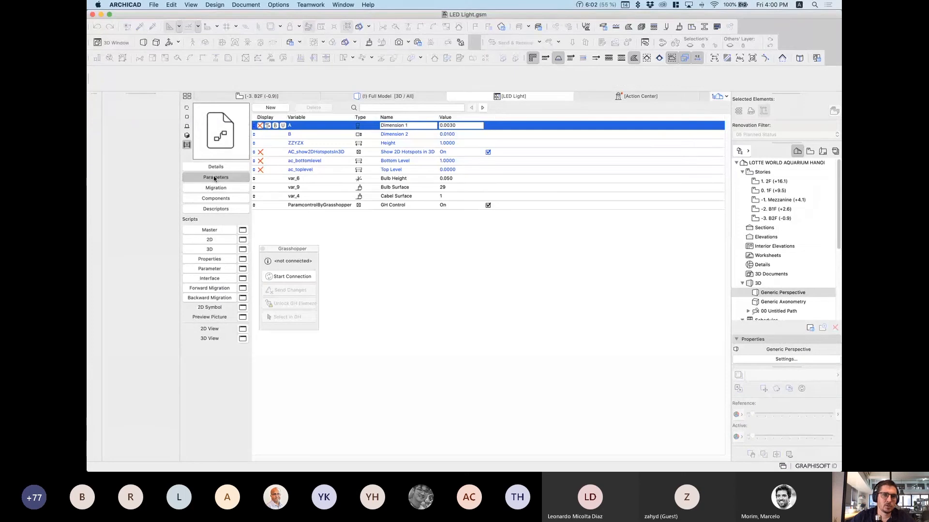
{"action": "left_click", "coordinate": [305, 205]}
{"action": "double_click", "coordinate": [312, 205]}
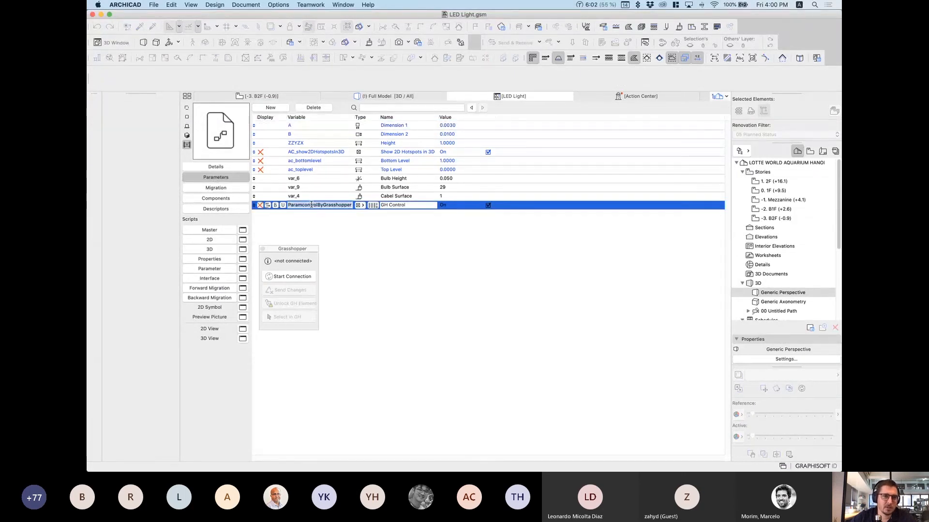
{"action": "left_click", "coordinate": [270, 107]}
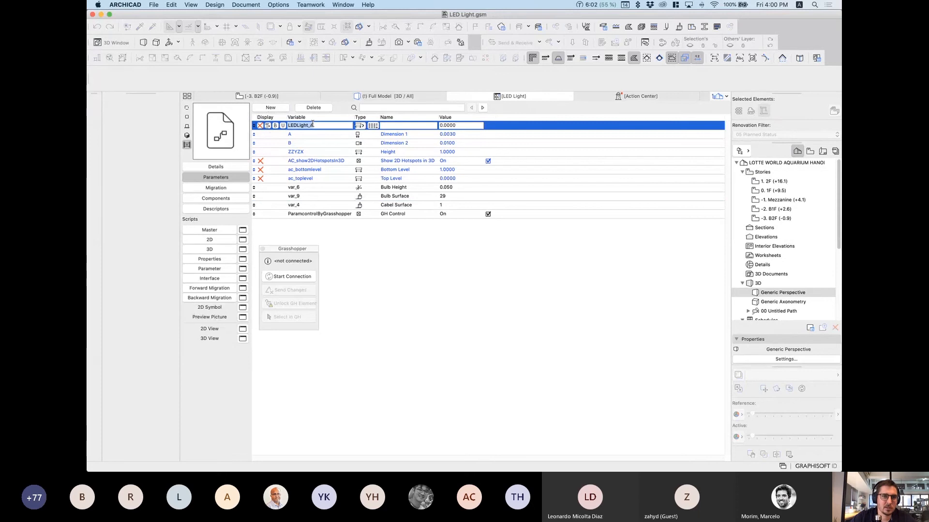
{"action": "type", "text": "Paramcontro"}
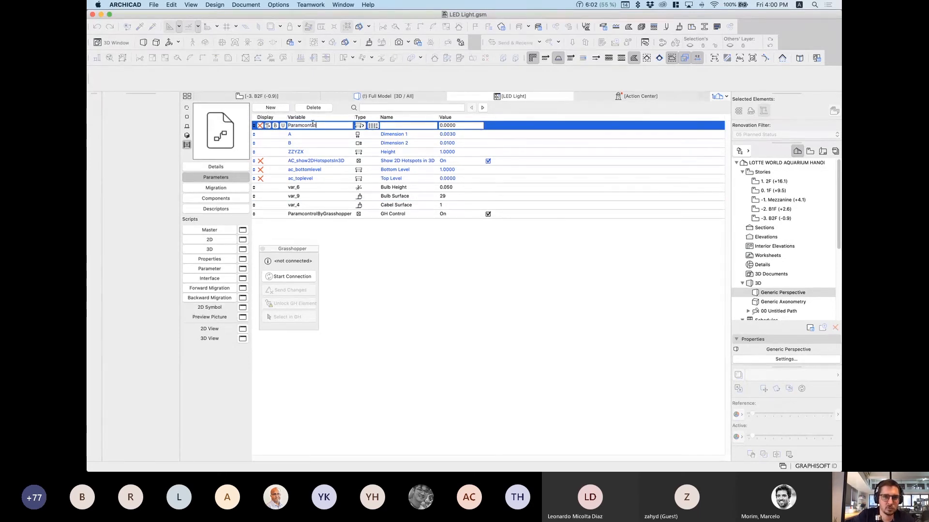
{"action": "type", "text": "lByGrasshopper"}
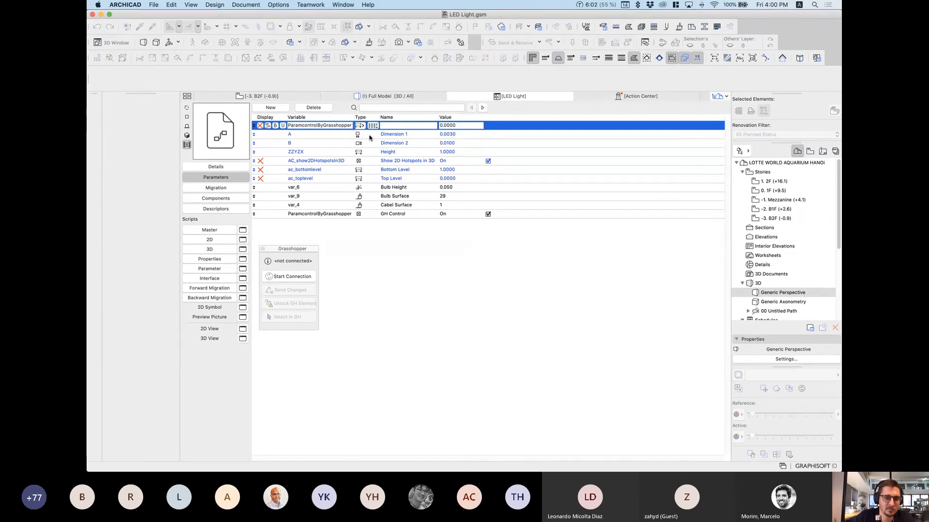
{"action": "type", "text": "1"}
{"action": "left_click", "coordinate": [382, 274]}
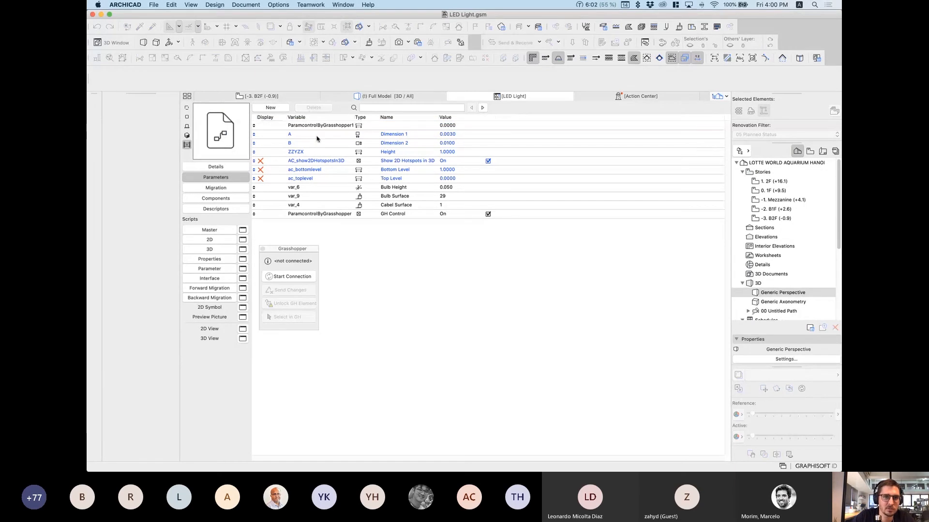
Step: Make the new parameter a Boolean set On, then delete it and close the editor
{"action": "left_click", "coordinate": [386, 126]}
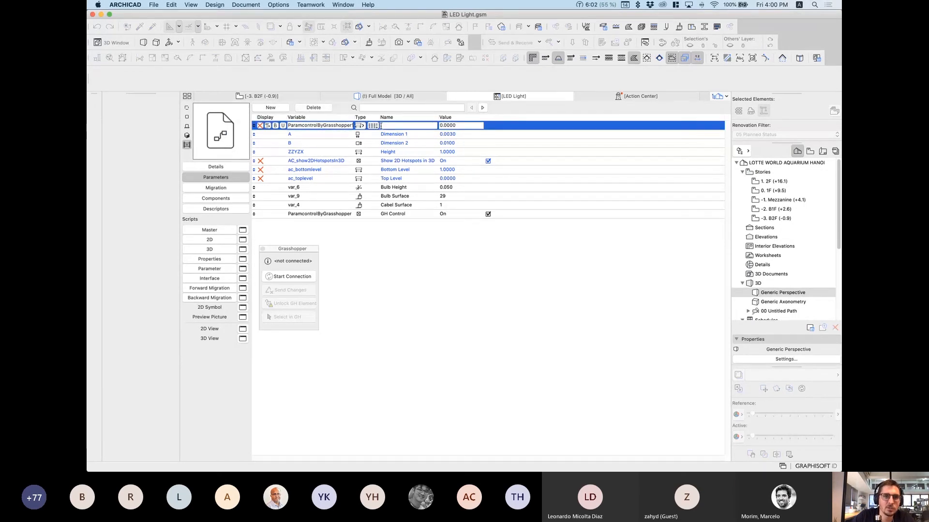
{"action": "left_click", "coordinate": [366, 127]}
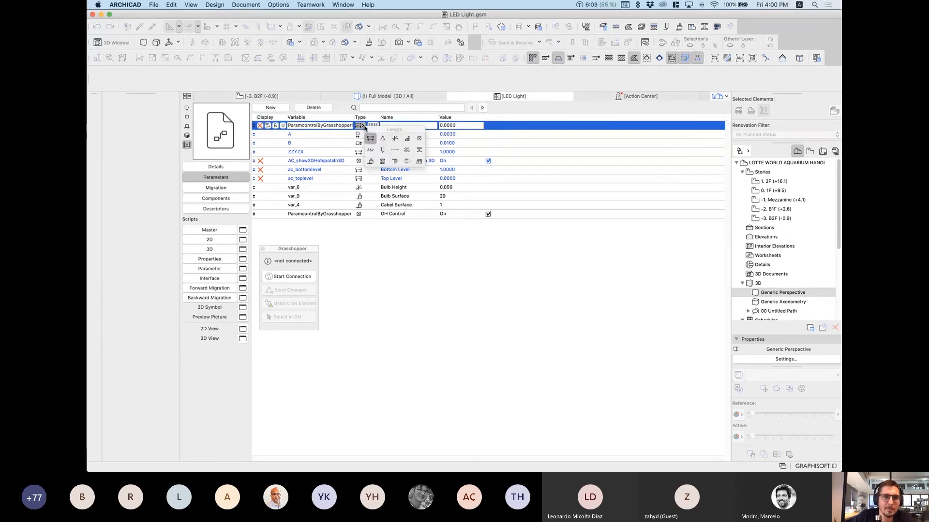
{"action": "left_click", "coordinate": [419, 140]}
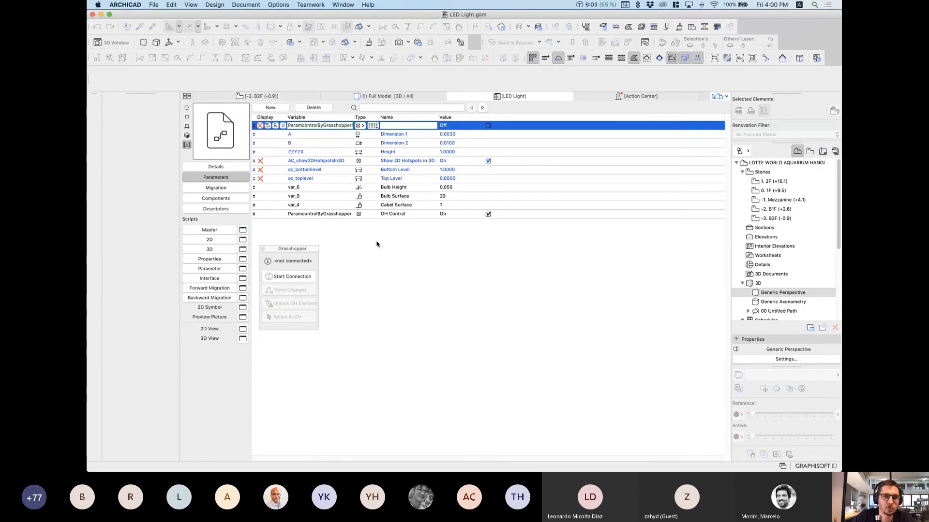
{"action": "left_click", "coordinate": [488, 126]}
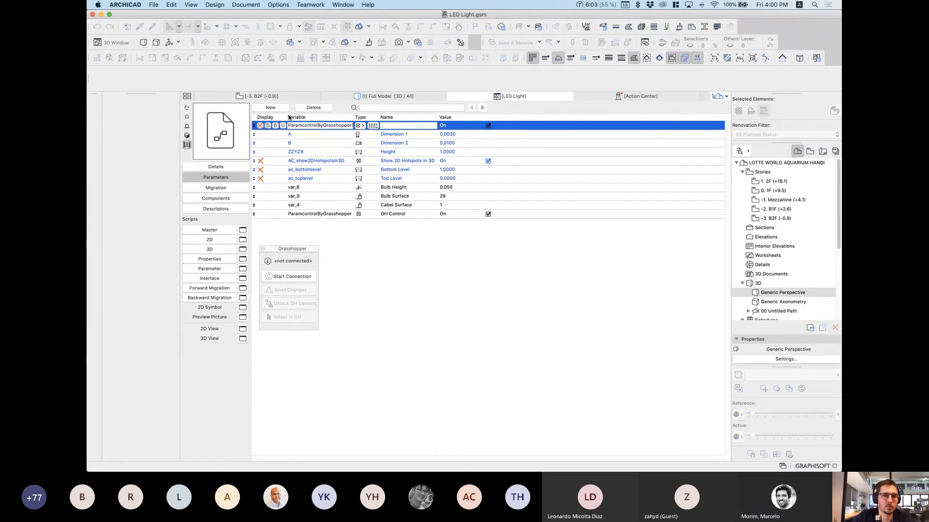
{"action": "left_click", "coordinate": [313, 107]}
{"action": "left_click", "coordinate": [451, 97]}
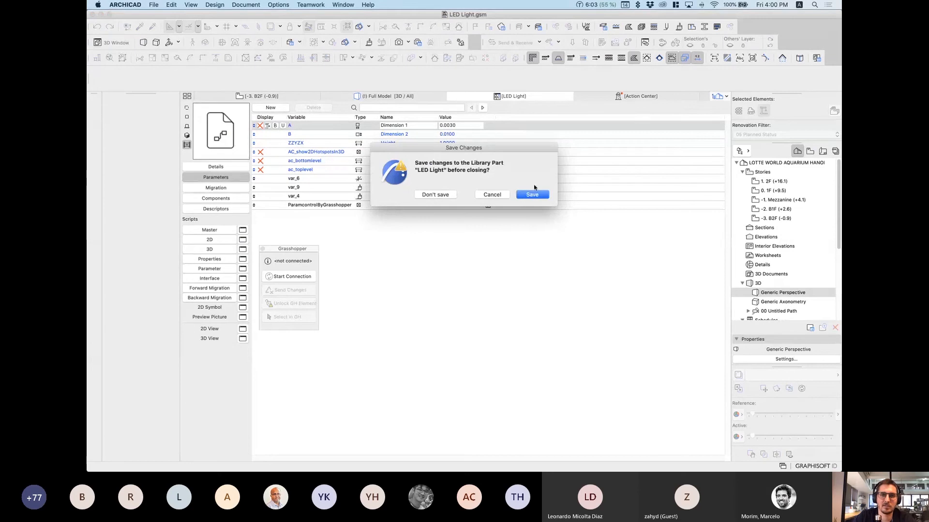
Step: Discard the LED Light changes, change the 3D style, and zoom out to the whole wall
{"action": "left_click", "coordinate": [438, 195]}
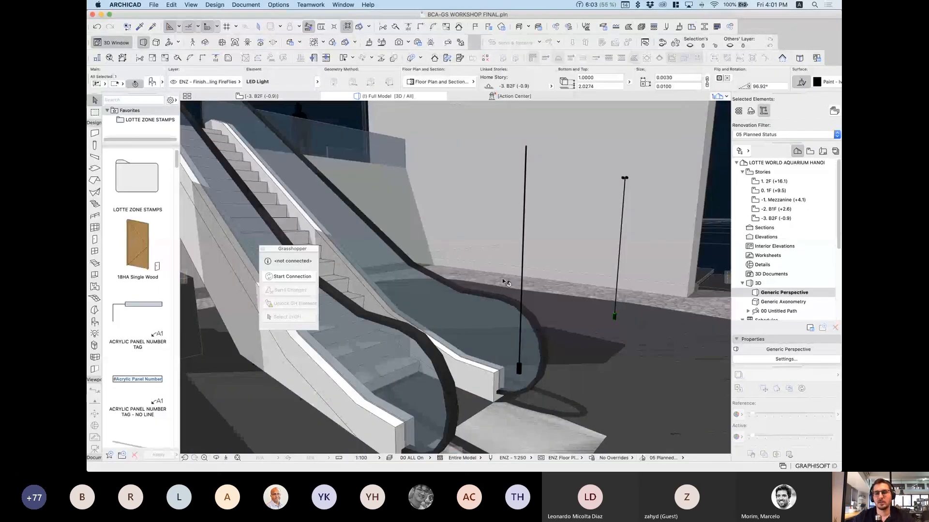
{"action": "right_click", "coordinate": [386, 97]}
{"action": "mouse_move", "coordinate": [484, 185]}
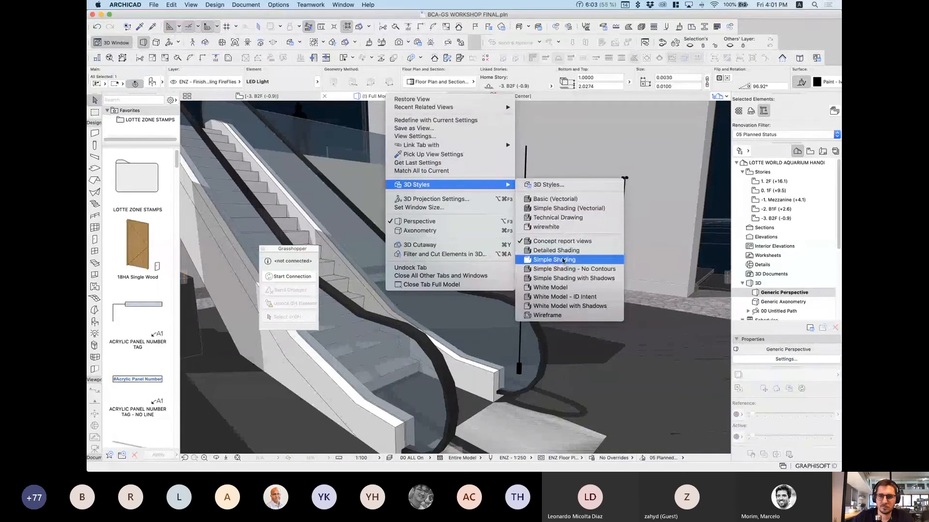
{"action": "left_click", "coordinate": [574, 249]}
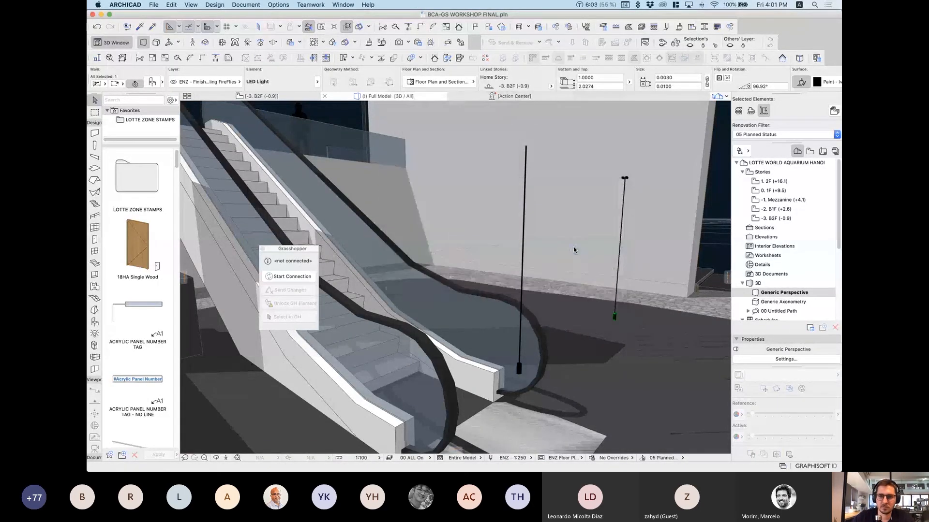
{"action": "key", "text": "Escape"}
{"action": "scroll", "coordinate": [491, 282], "scroll_direction": "down", "scroll_amount": 5}
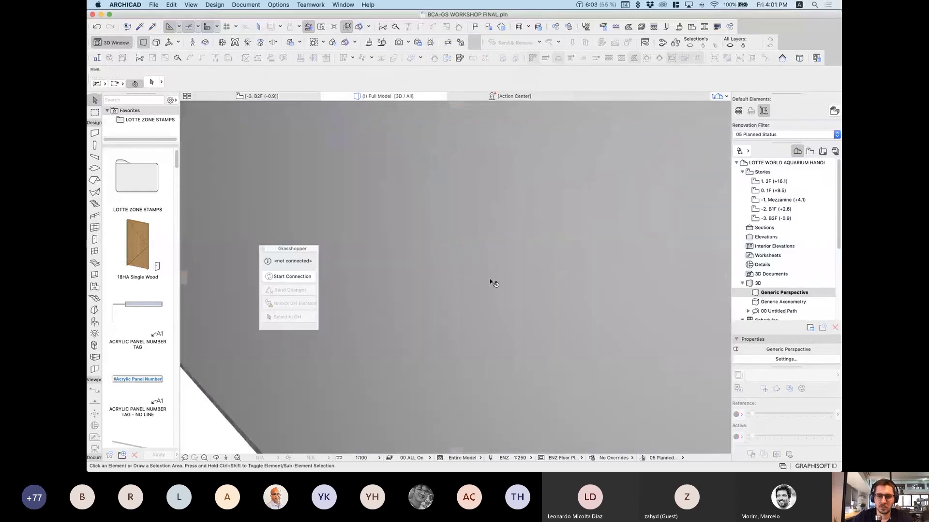
{"action": "scroll", "coordinate": [491, 282], "scroll_direction": "down", "scroll_amount": 10}
{"action": "middle_click_drag", "start_coordinate": [508, 274], "coordinate": [678, 361], "text": "shift"}
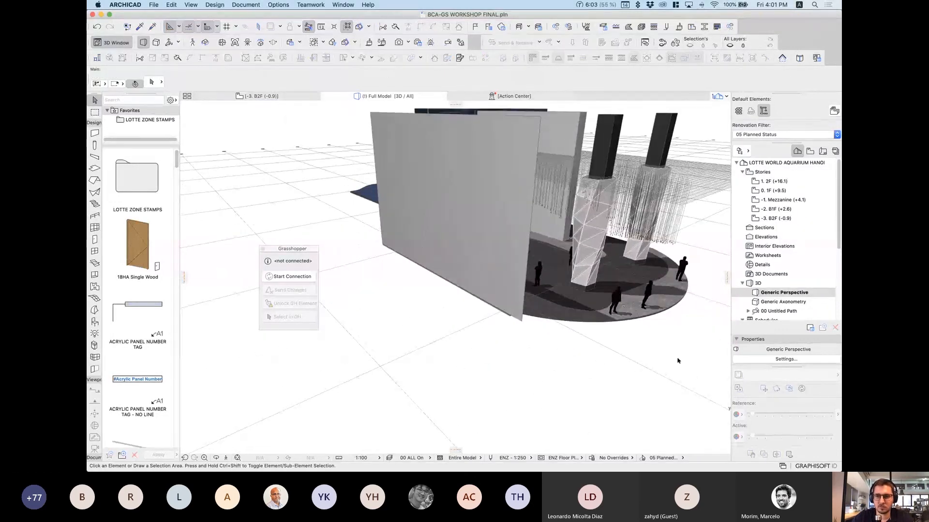
Step: Switch the Full Model 3D view to White Model, orbit it, and show all windows
{"action": "right_click", "coordinate": [392, 93]}
{"action": "mouse_move", "coordinate": [472, 187]}
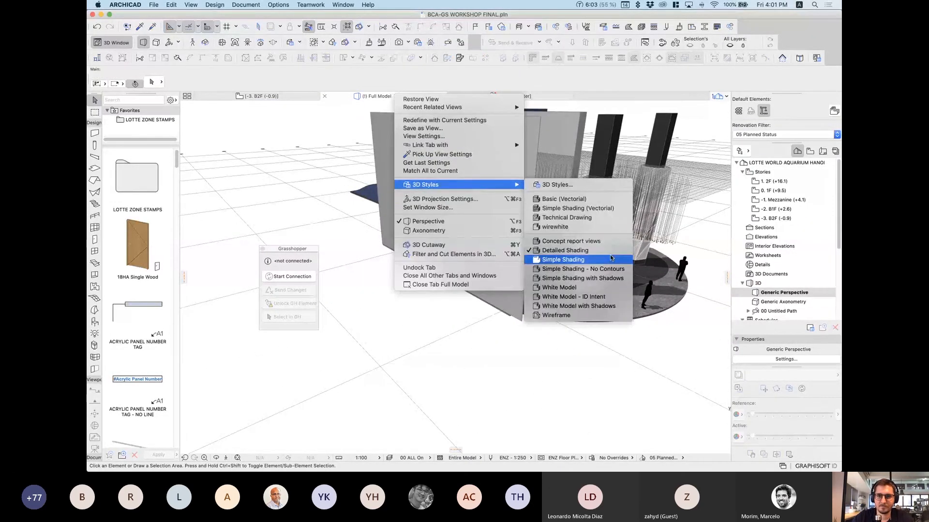
{"action": "left_click", "coordinate": [601, 289]}
{"action": "middle_click_drag", "start_coordinate": [646, 219], "coordinate": [481, 311], "text": "shift"}
{"action": "scroll", "coordinate": [480, 312], "scroll_direction": "up", "scroll_amount": 5}
{"action": "key", "text": "ctrl+Up"}
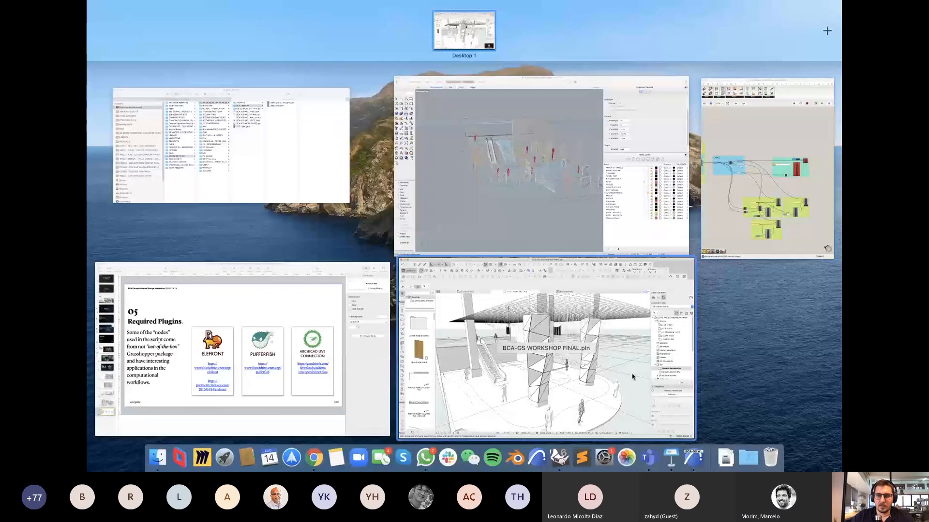
Step: Move the Grasshopper palette to the 3D view's upper left and bring Grasshopper up beside ARCHICAD
{"action": "left_click", "coordinate": [595, 362]}
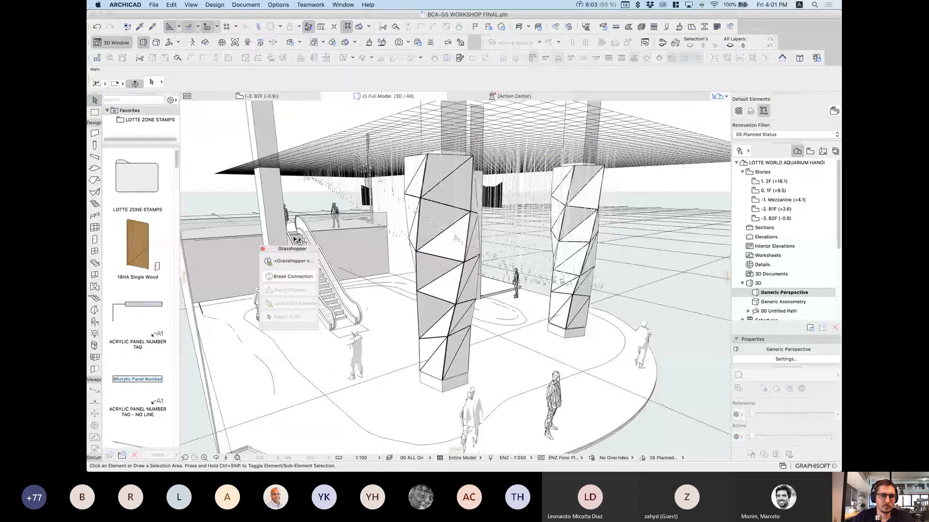
{"action": "left_click_drag", "start_coordinate": [292, 251], "coordinate": [228, 124]}
{"action": "mouse_move", "coordinate": [840, 2]}
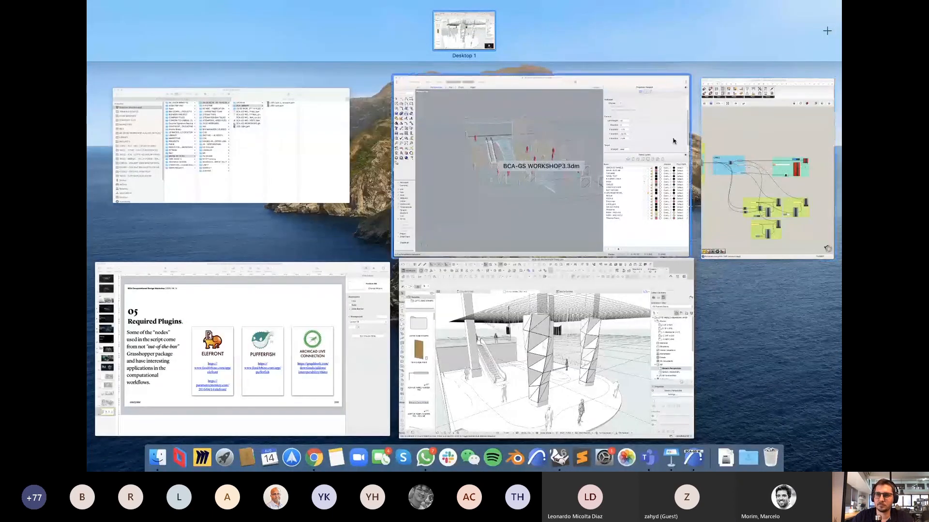
{"action": "left_click", "coordinate": [823, 236]}
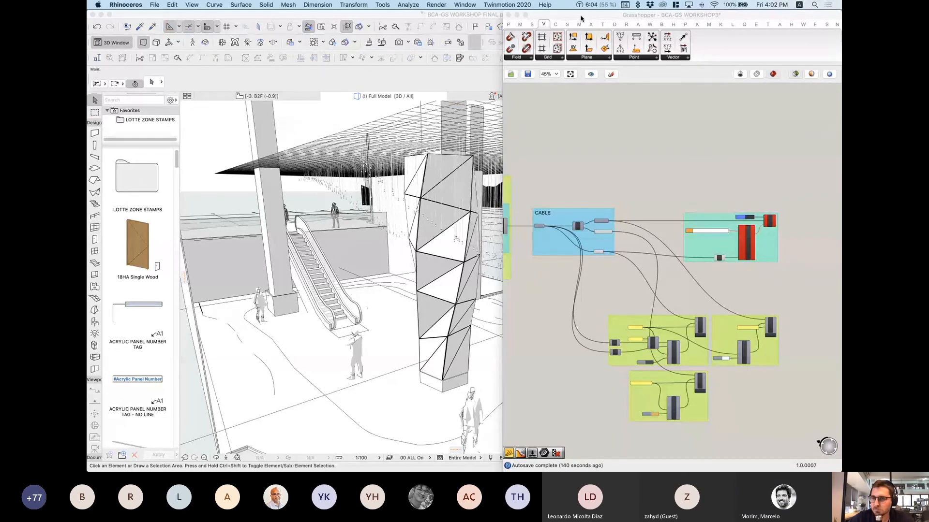
Step: Force Quit Rhinoceros from its Dock icon
{"action": "mouse_move", "coordinate": [560, 458]}
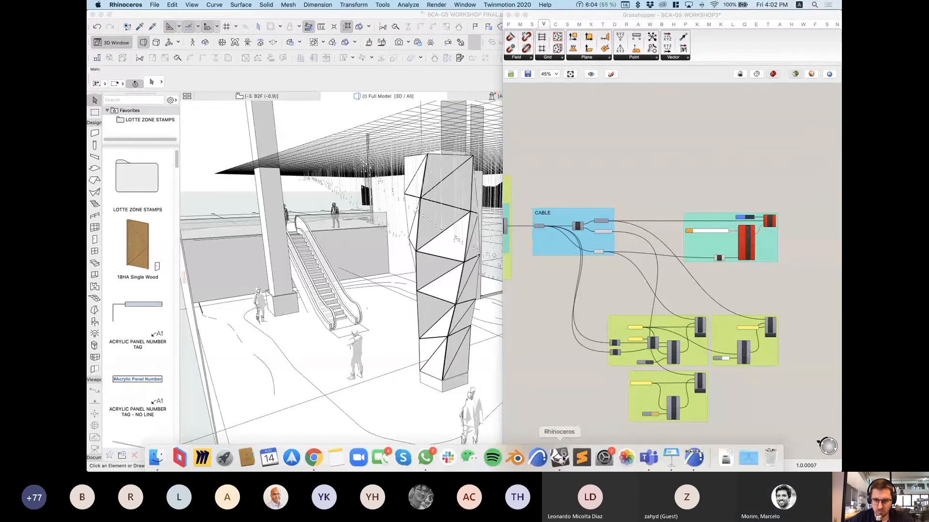
{"action": "right_click", "coordinate": [564, 456]}
{"action": "left_click", "coordinate": [586, 430]}
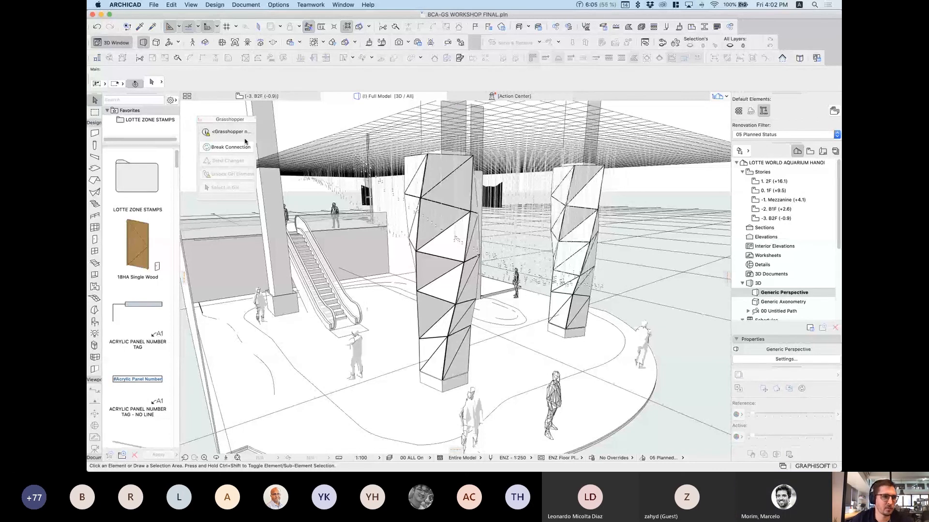
Step: Break the Grasshopper connection and bring the ARCHICAD window back to the front
{"action": "left_click", "coordinate": [230, 147]}
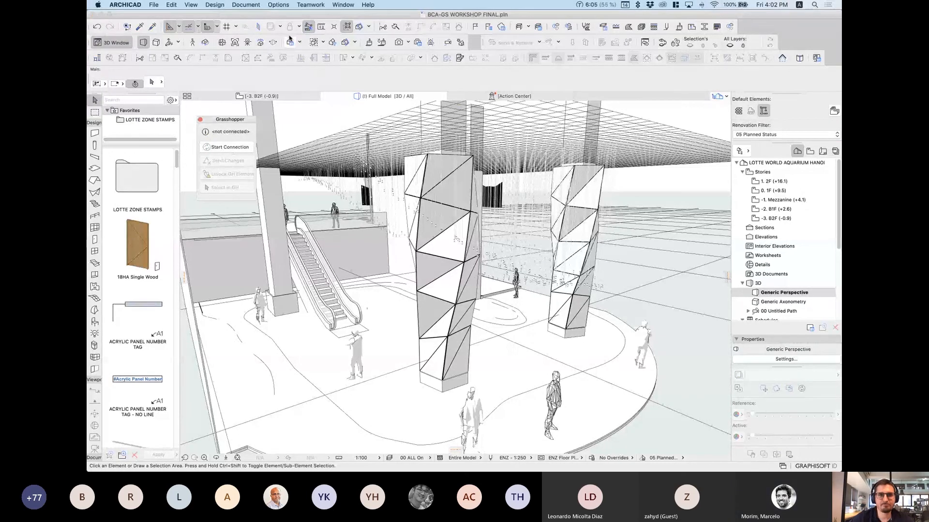
{"action": "left_click", "coordinate": [432, 15]}
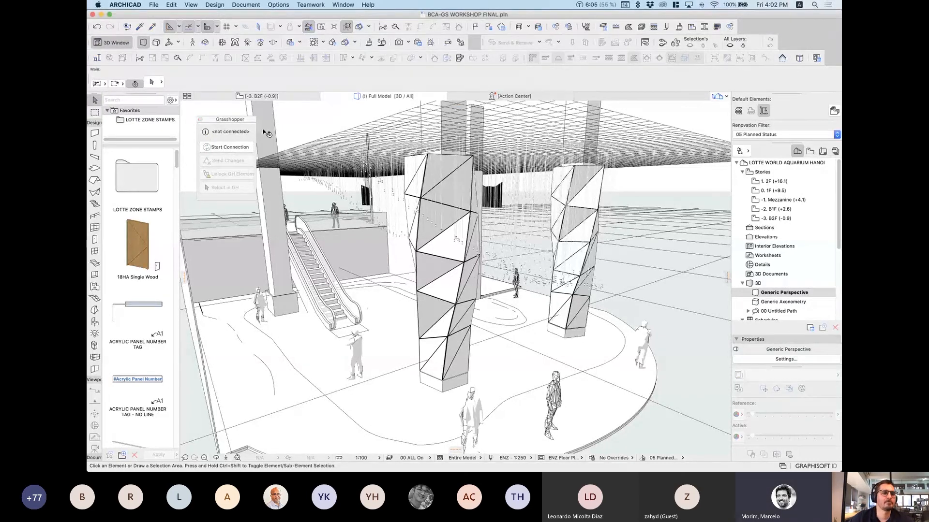
{"action": "key", "text": "ctrl+Up"}
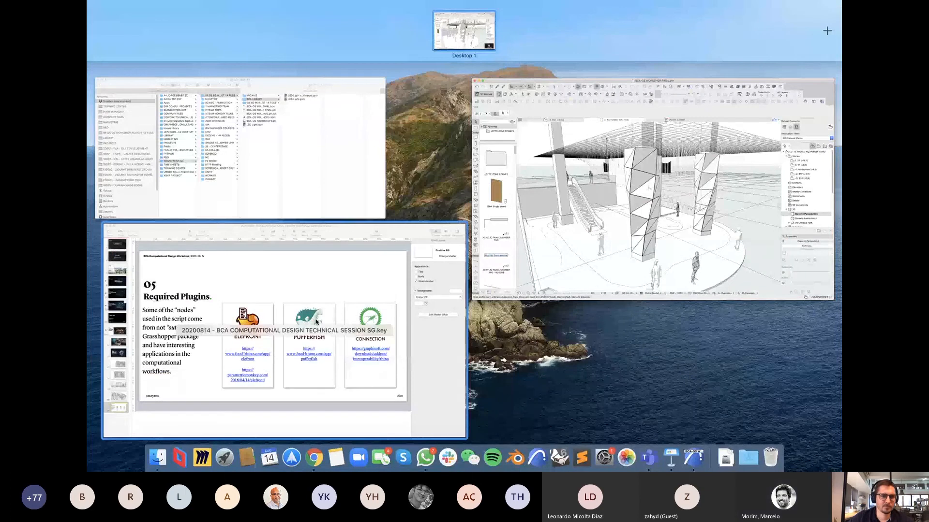
{"action": "left_click", "coordinate": [665, 238]}
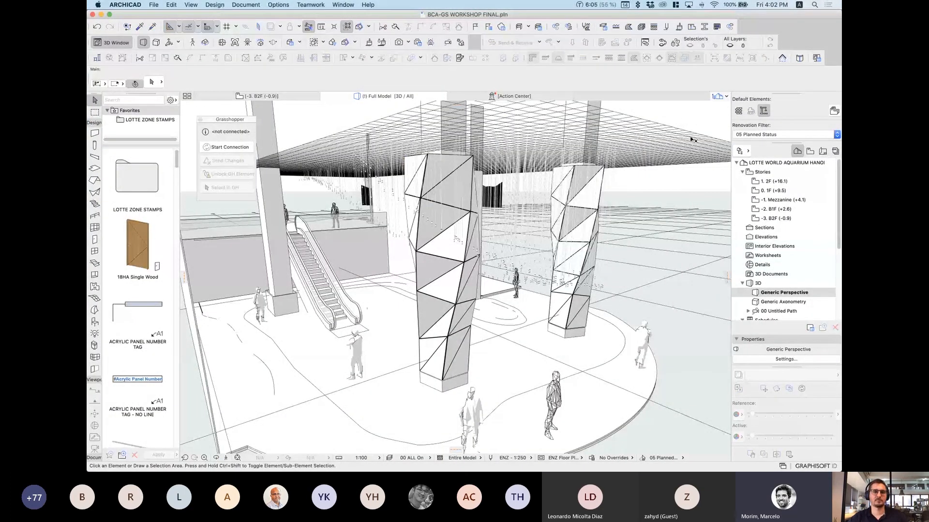
Step: Orbit to face the escalator, then mark part of the grasshopper3d.com forum address in Chrome
{"action": "scroll", "coordinate": [341, 200], "scroll_direction": "up", "scroll_amount": 3}
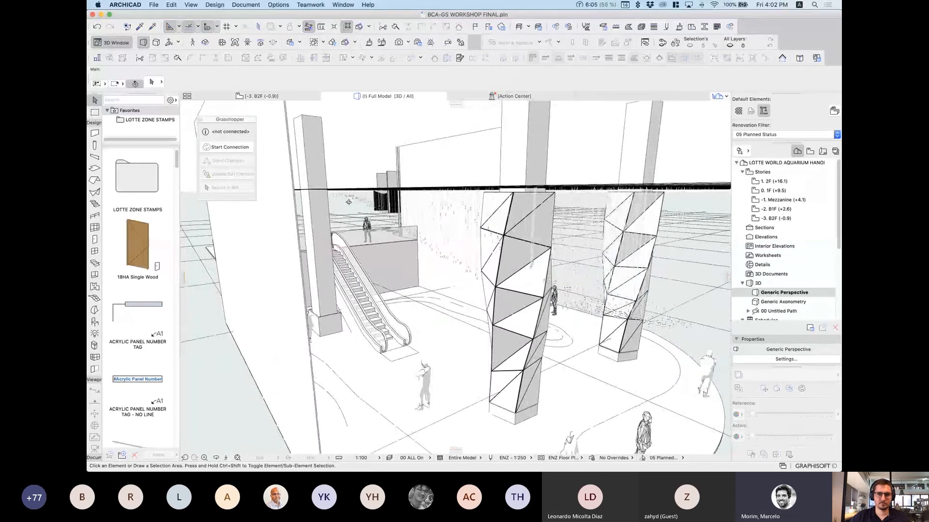
{"action": "middle_click_drag", "start_coordinate": [348, 202], "coordinate": [309, 195], "text": "shift"}
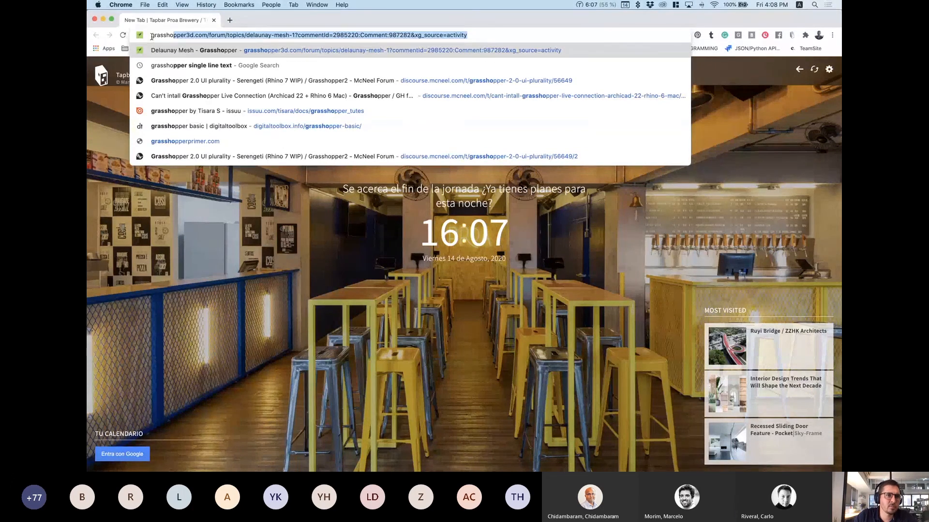
{"action": "left_click_drag", "start_coordinate": [151, 37], "coordinate": [232, 37]}
Step: Google 'grasshopper how to flatten a list' and open the 'Flatten Input List – Grasshopper' result
{"action": "left_click", "coordinate": [192, 39]}
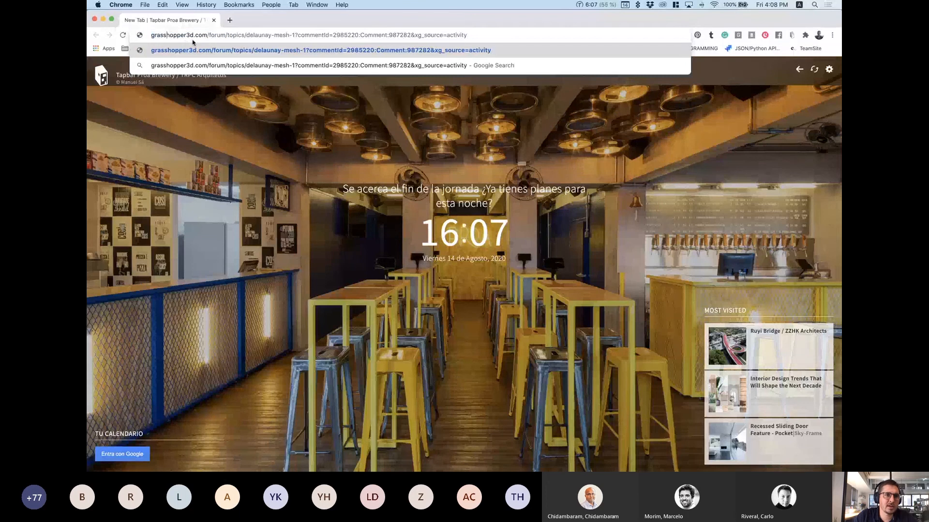
{"action": "triple_click", "coordinate": [185, 35]}
{"action": "type", "text": "grasshopper ho"}
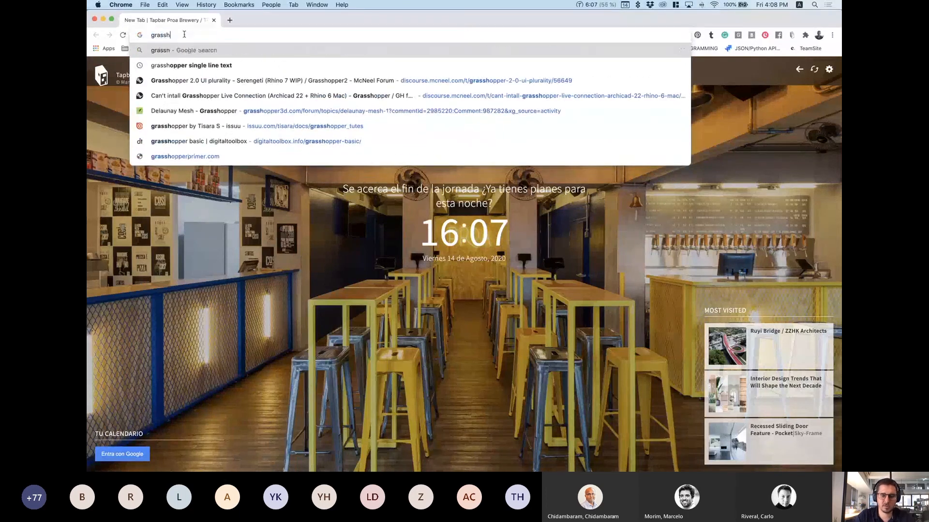
{"action": "type", "text": "w to "}
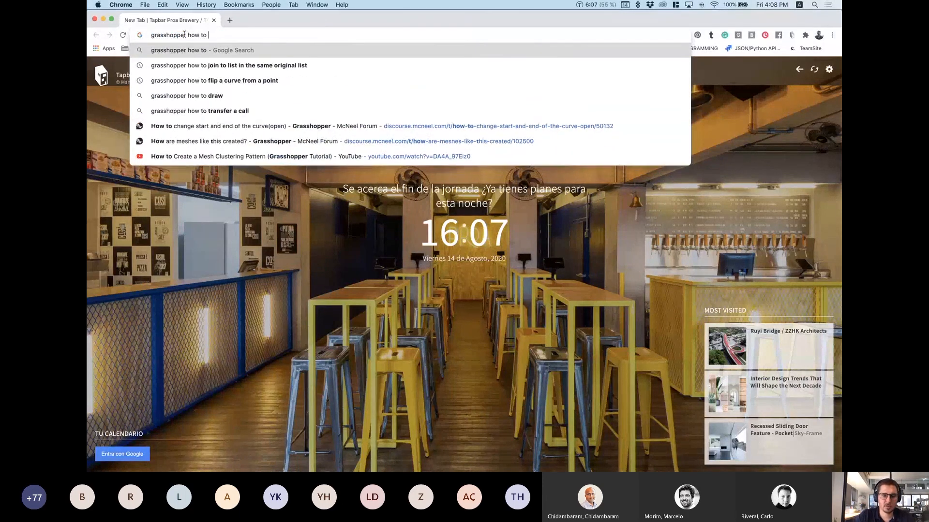
{"action": "type", "text": "fl"}
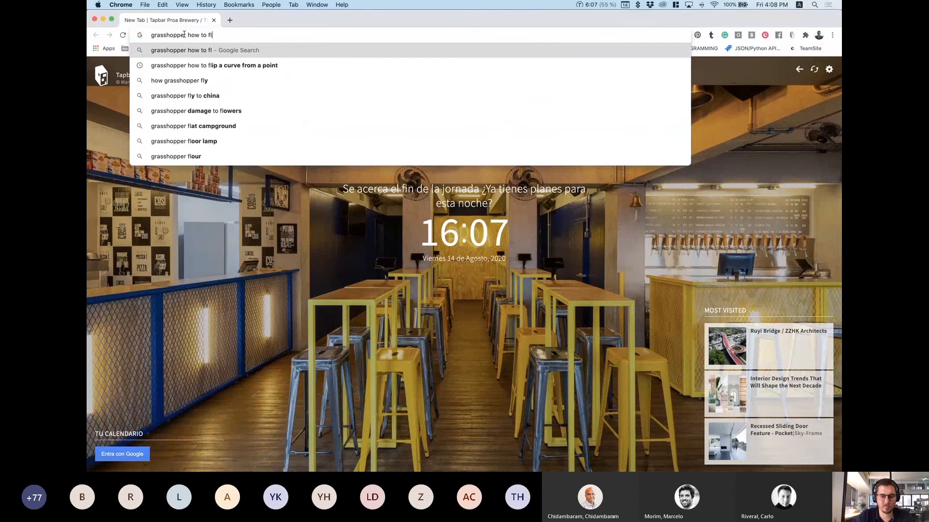
{"action": "type", "text": "atten a list"}
{"action": "key", "text": "Return"}
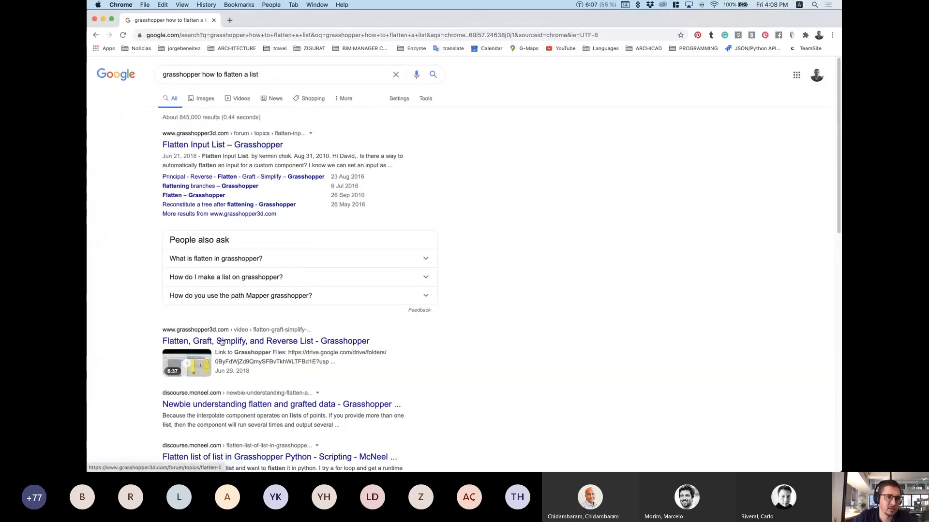
{"action": "scroll", "coordinate": [218, 322], "scroll_direction": "down", "scroll_amount": 2}
{"action": "scroll", "coordinate": [217, 321], "scroll_direction": "down", "scroll_amount": 1}
{"action": "scroll", "coordinate": [218, 290], "scroll_direction": "up", "scroll_amount": 3}
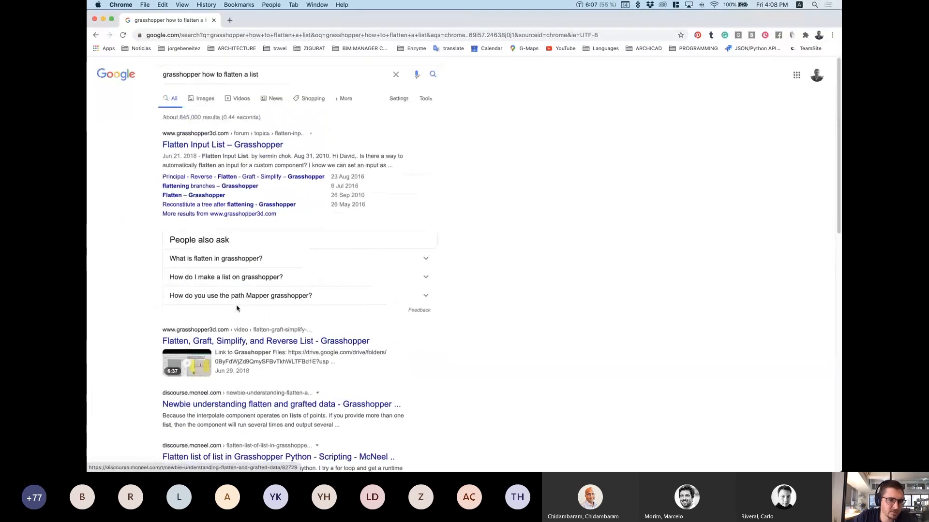
{"action": "left_click", "coordinate": [202, 145]}
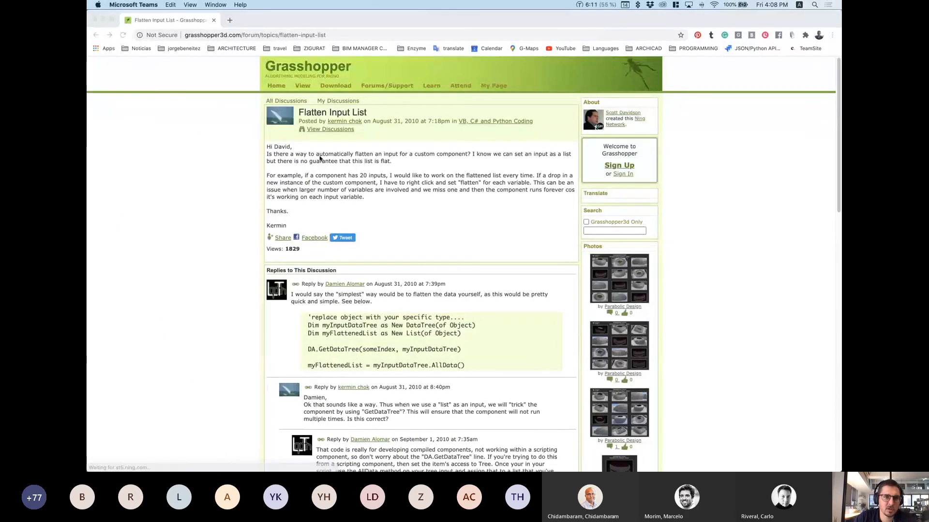
Step: Highlight and read the opening question of the Flatten Input List thread
{"action": "left_click", "coordinate": [325, 201]}
{"action": "left_click_drag", "start_coordinate": [270, 146], "coordinate": [422, 202]}
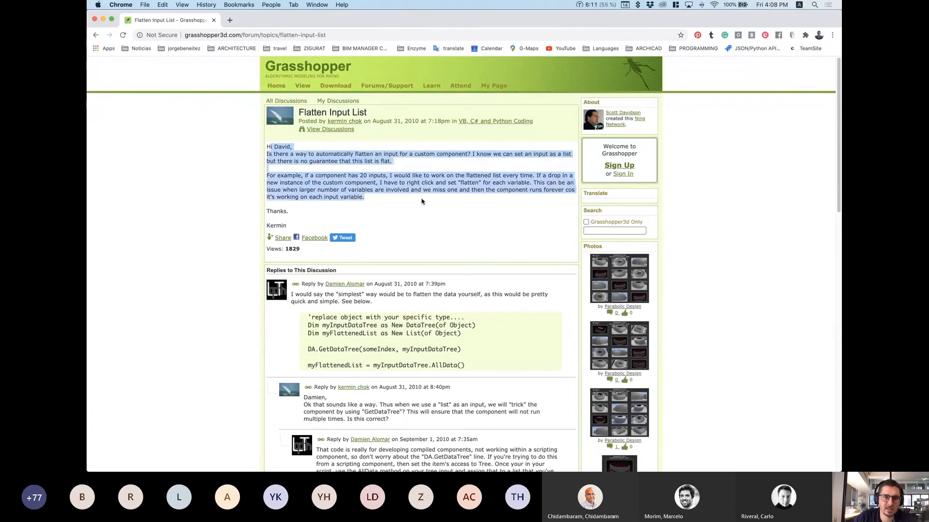
{"action": "left_click", "coordinate": [326, 154]}
{"action": "left_click_drag", "start_coordinate": [420, 161], "coordinate": [292, 148]}
{"action": "scroll", "coordinate": [361, 202], "scroll_direction": "down", "scroll_amount": 3}
{"action": "scroll", "coordinate": [360, 201], "scroll_direction": "down", "scroll_amount": 7}
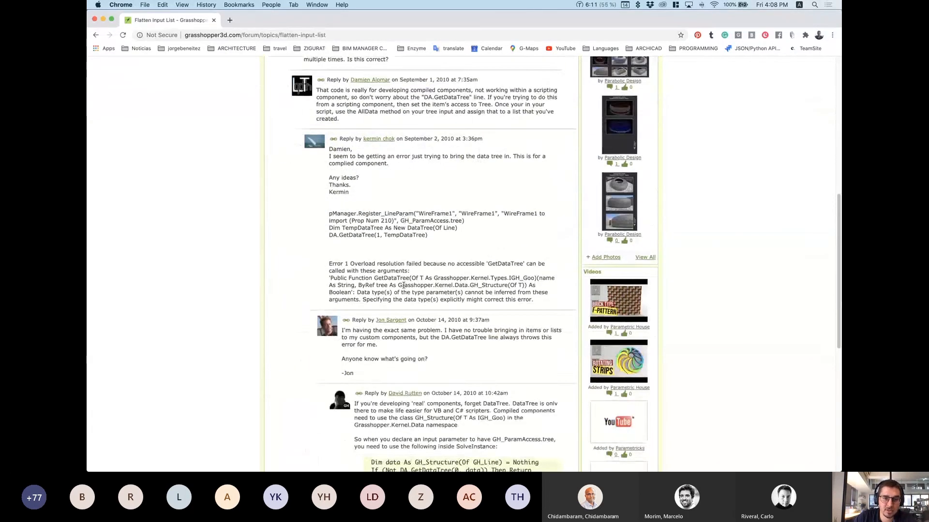
{"action": "scroll", "coordinate": [405, 289], "scroll_direction": "down", "scroll_amount": 1}
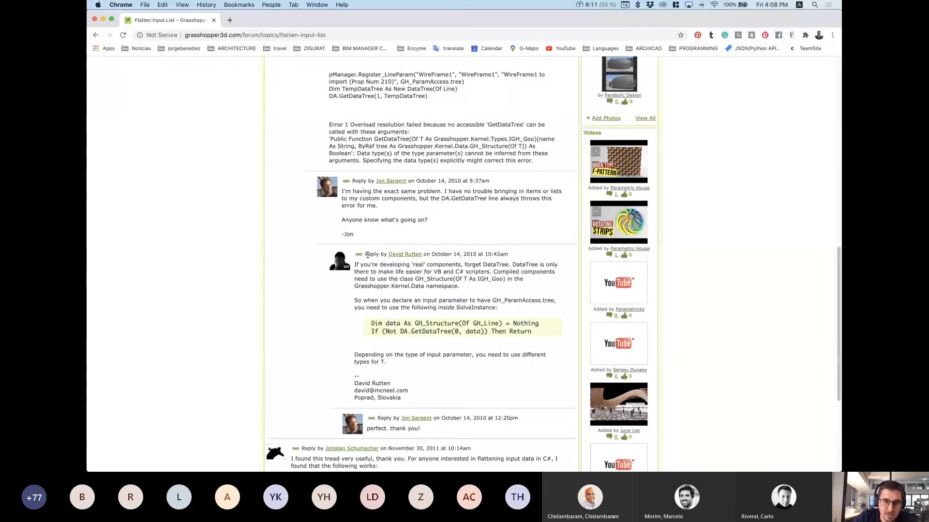
Step: Read through the DataTree reply, highlighting its GH_Structure explanation paragraphs
{"action": "mouse_move", "coordinate": [366, 254]}
{"action": "left_mouse_down"}
{"action": "mouse_move", "coordinate": [522, 298]}
{"action": "mouse_move", "coordinate": [543, 383]}
{"action": "mouse_move", "coordinate": [490, 399]}
{"action": "left_mouse_up"}
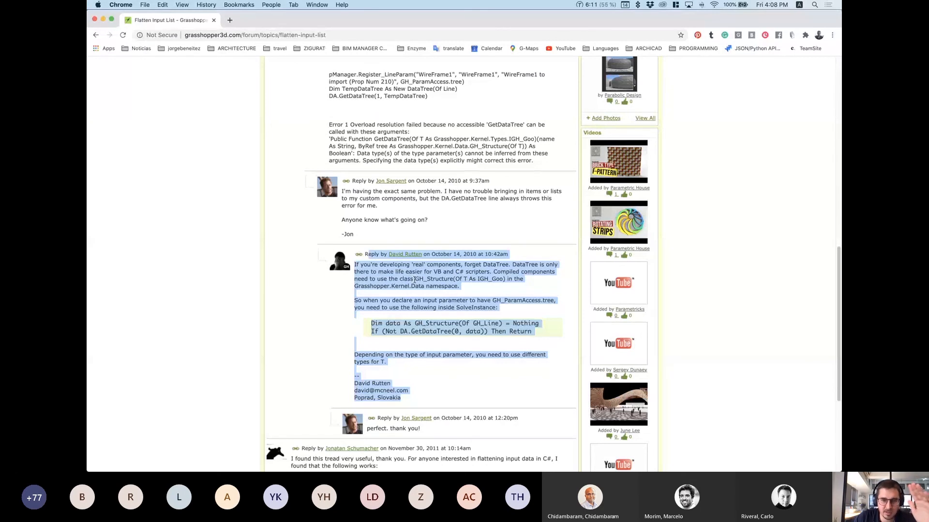
{"action": "left_click", "coordinate": [503, 398]}
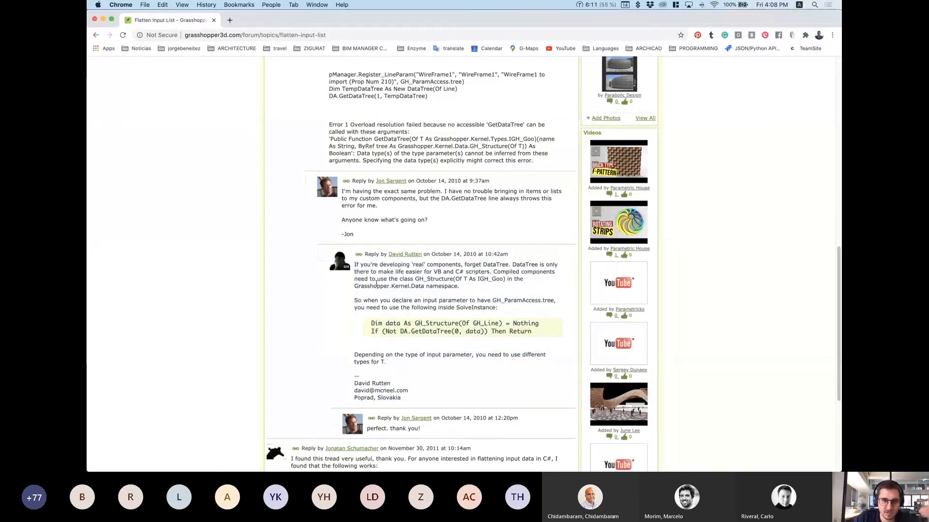
{"action": "left_click_drag", "start_coordinate": [357, 265], "coordinate": [504, 310]}
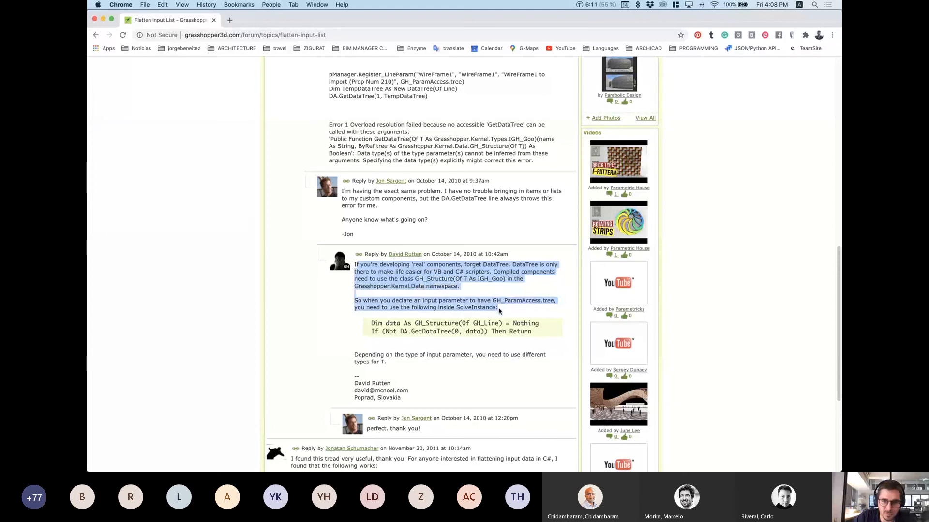
{"action": "left_click", "coordinate": [472, 387]}
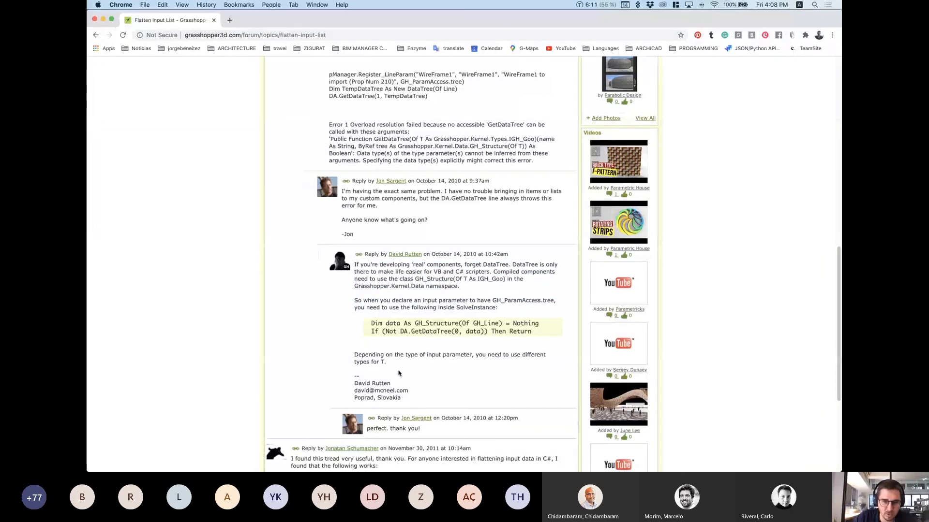
{"action": "left_click_drag", "start_coordinate": [399, 373], "coordinate": [349, 357]}
{"action": "scroll", "coordinate": [435, 353], "scroll_direction": "down", "scroll_amount": 8}
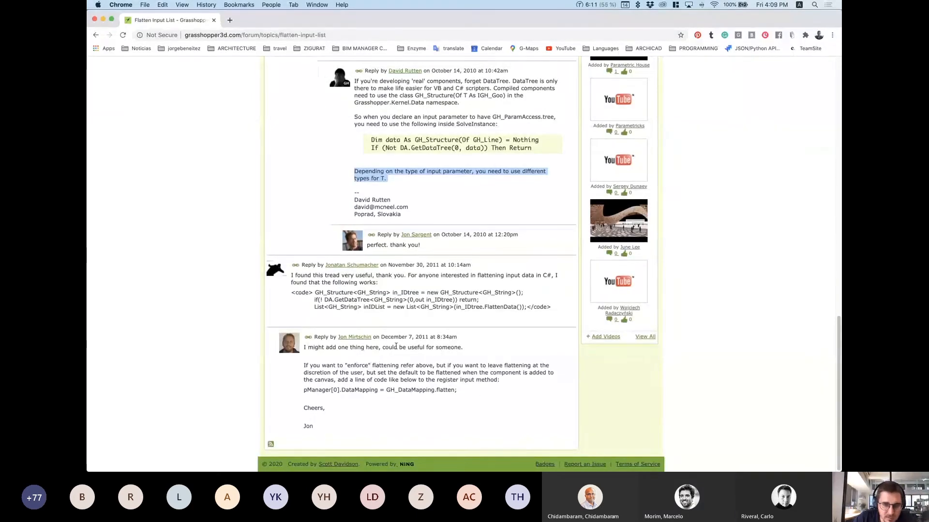
{"action": "scroll", "coordinate": [413, 242], "scroll_direction": "up", "scroll_amount": 20}
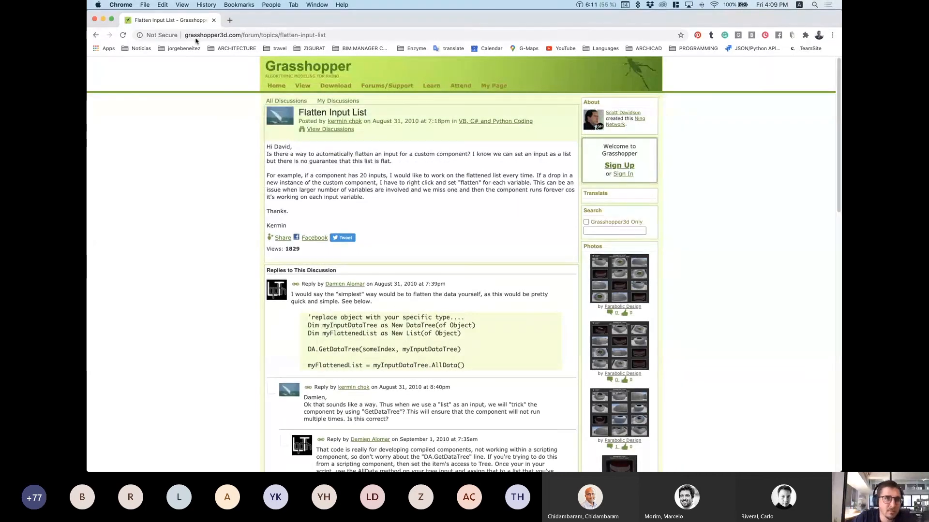
{"action": "scroll", "coordinate": [380, 377], "scroll_direction": "down", "scroll_amount": 2}
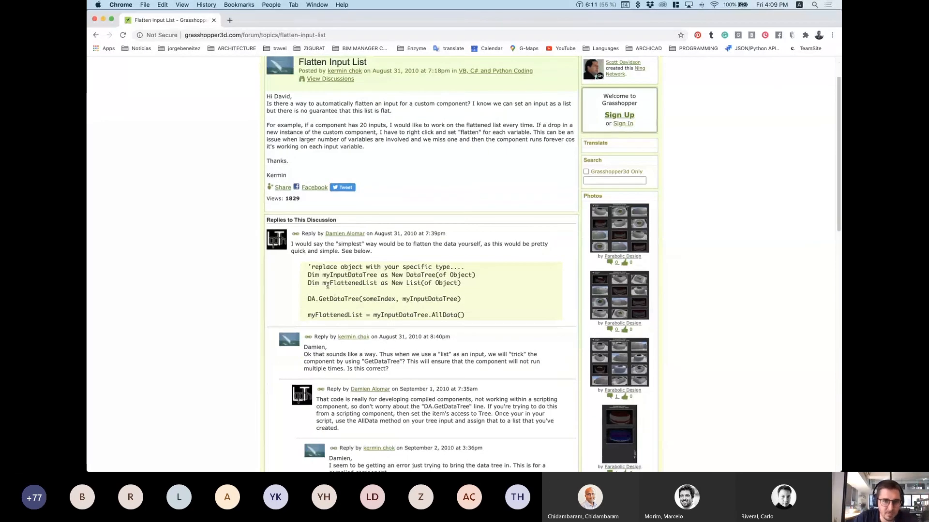
Step: Select the first reply's sample code, then open a new browser tab
{"action": "left_click_drag", "start_coordinate": [310, 265], "coordinate": [472, 315]}
{"action": "left_click", "coordinate": [507, 297]}
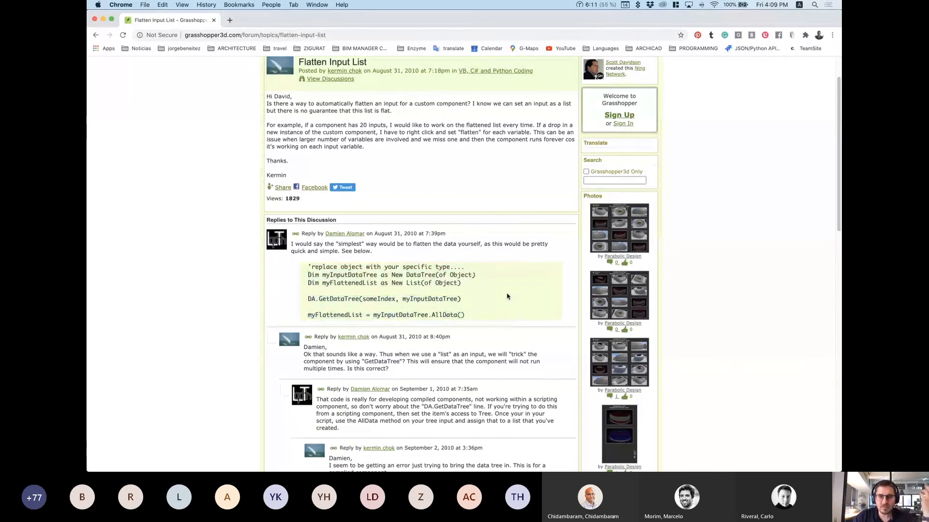
{"action": "scroll", "coordinate": [489, 295], "scroll_direction": "up", "scroll_amount": 2}
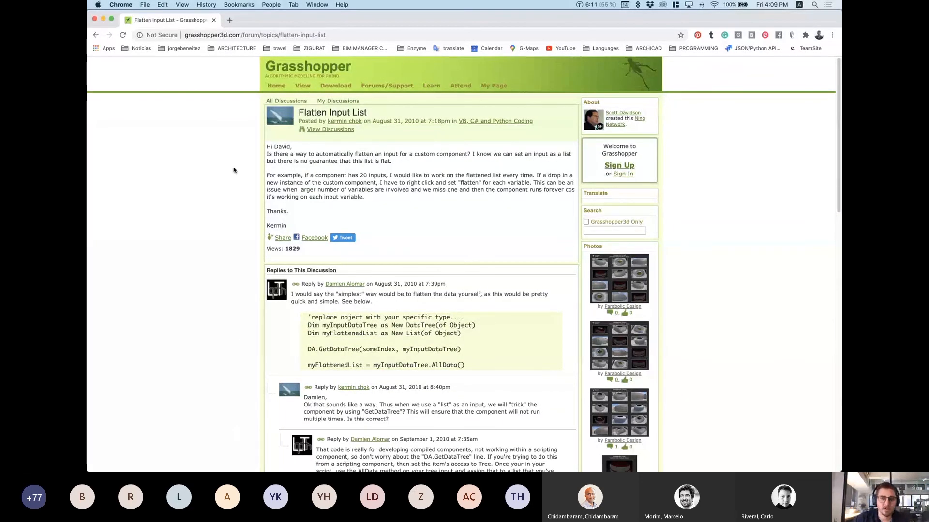
{"action": "left_click", "coordinate": [230, 20]}
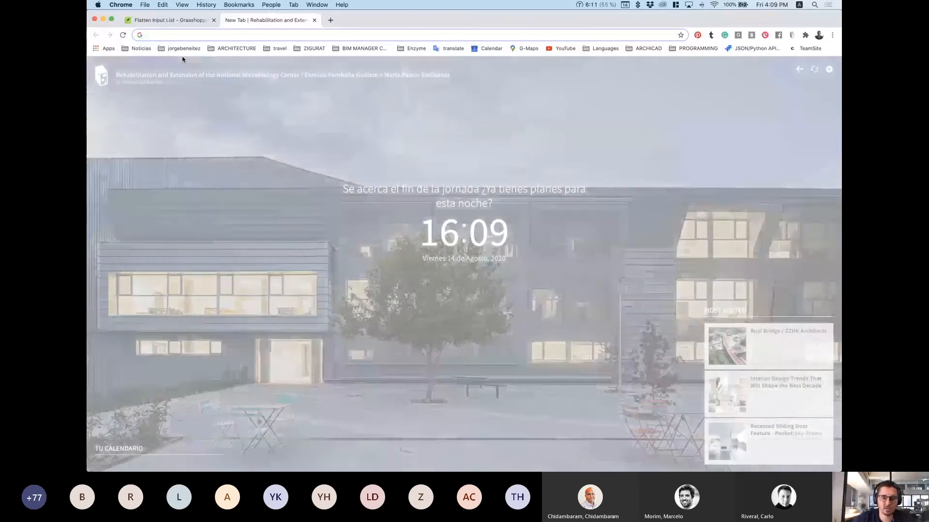
Step: Go to youtube.com from the new tab's address bar
{"action": "type", "text": "your"}
{"action": "key", "text": "BackSpace"}
{"action": "type", "text": "t"}
{"action": "key", "text": "Return"}
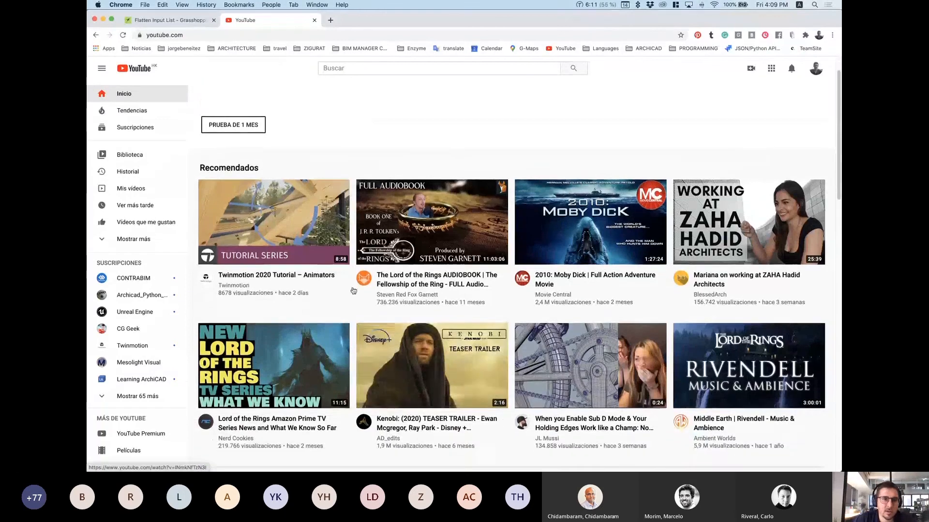
Step: Expand the subscribed channels in the sidebar and open the YouTube Library page
{"action": "scroll", "coordinate": [132, 274], "scroll_direction": "down", "scroll_amount": 4}
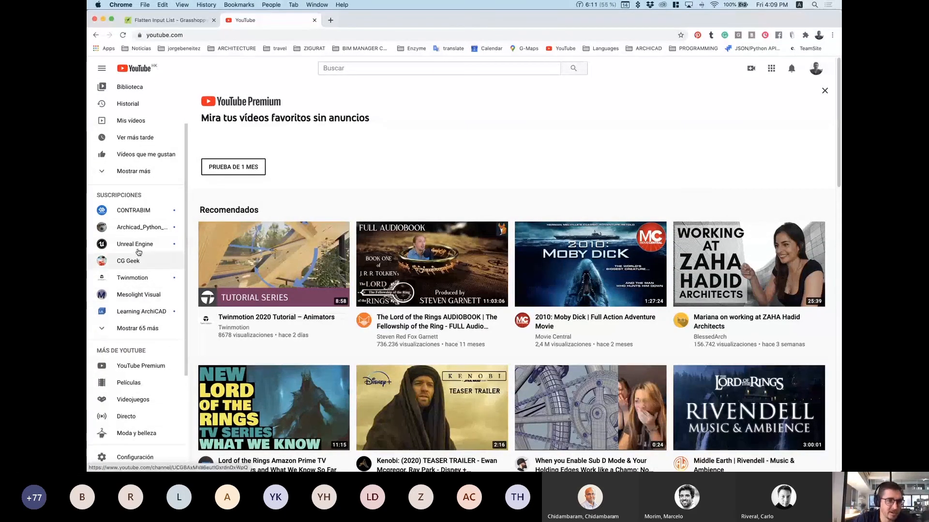
{"action": "left_click", "coordinate": [132, 328]}
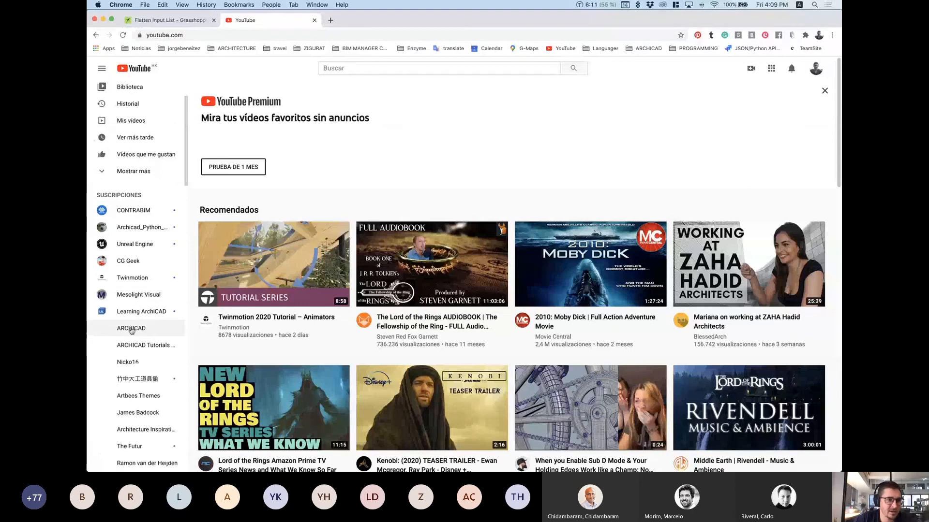
{"action": "scroll", "coordinate": [137, 271], "scroll_direction": "up", "scroll_amount": 3}
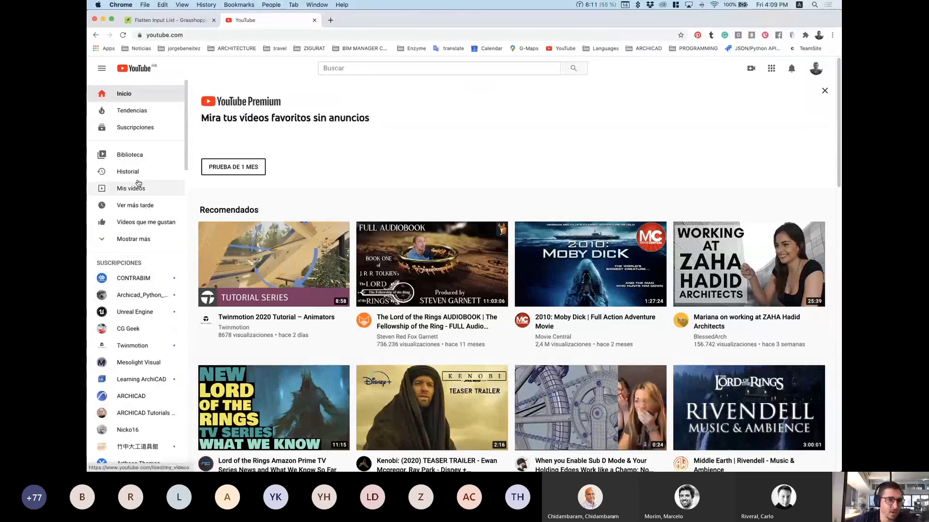
{"action": "left_click", "coordinate": [135, 156]}
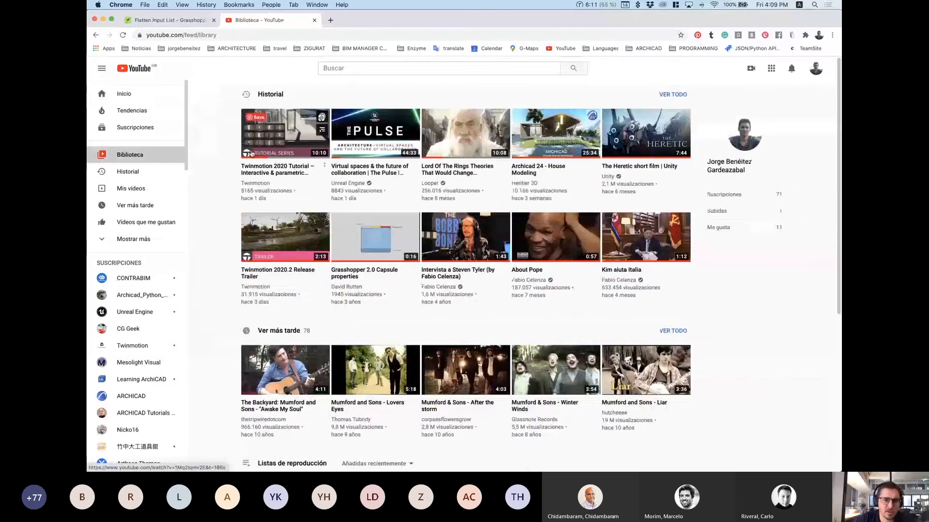
Step: Browse the Library's history, watch-later videos and playlists, then focus the search box
{"action": "scroll", "coordinate": [316, 343], "scroll_direction": "down", "scroll_amount": 5}
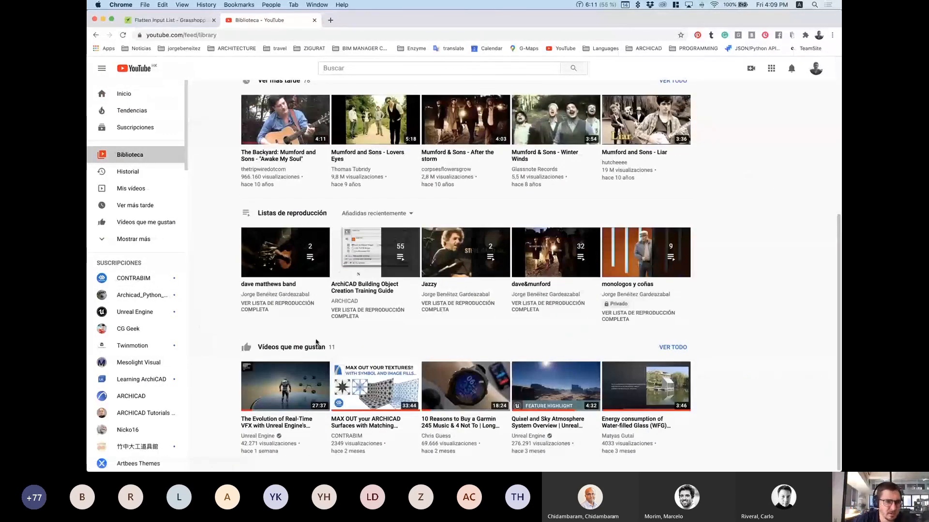
{"action": "scroll", "coordinate": [131, 363], "scroll_direction": "down", "scroll_amount": 6}
{"action": "scroll", "coordinate": [139, 400], "scroll_direction": "down", "scroll_amount": 6}
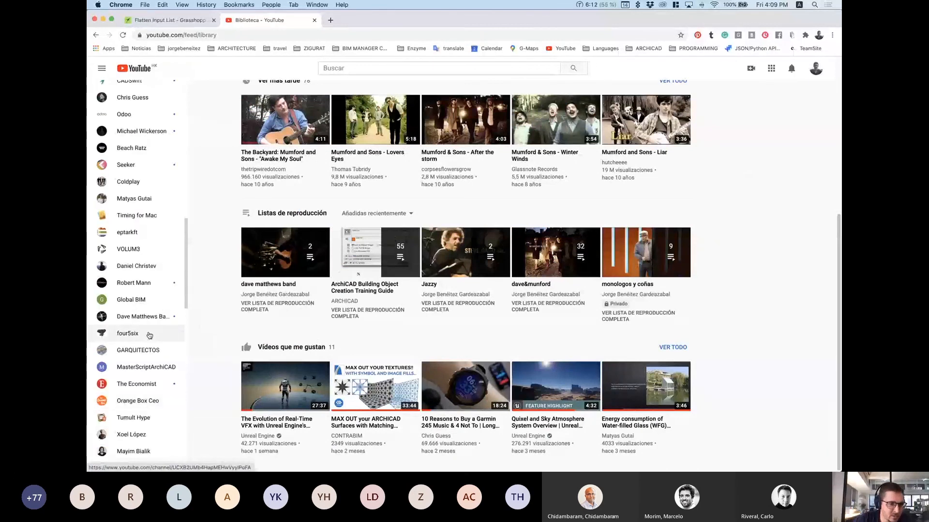
{"action": "scroll", "coordinate": [136, 217], "scroll_direction": "up", "scroll_amount": 5}
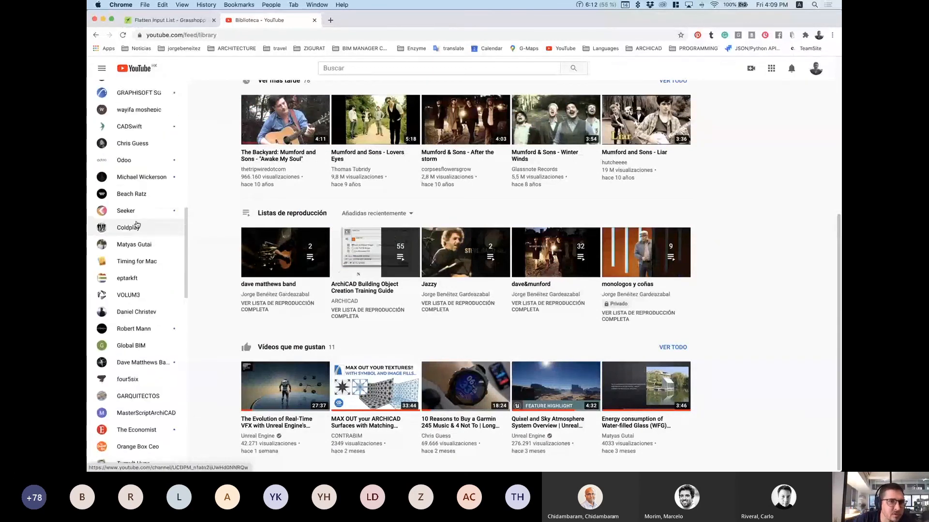
{"action": "scroll", "coordinate": [140, 259], "scroll_direction": "up", "scroll_amount": 7}
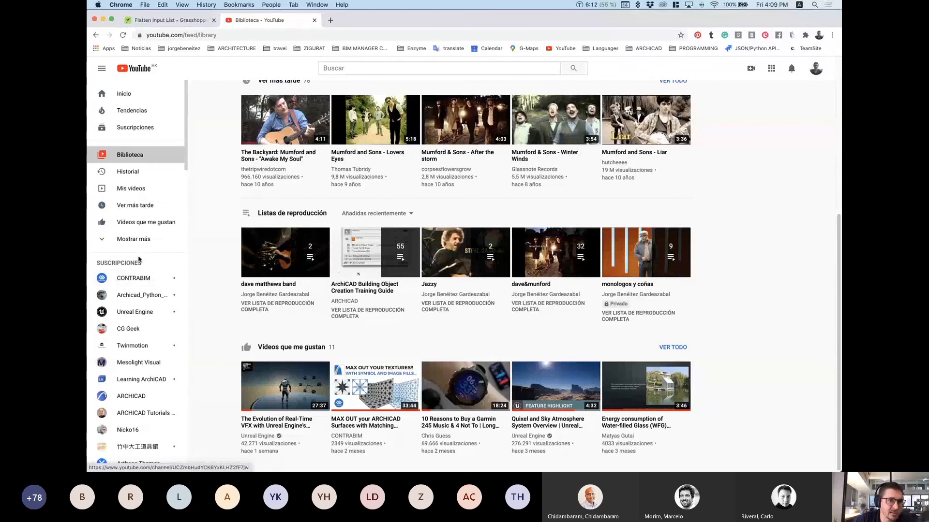
{"action": "scroll", "coordinate": [146, 354], "scroll_direction": "down", "scroll_amount": 1}
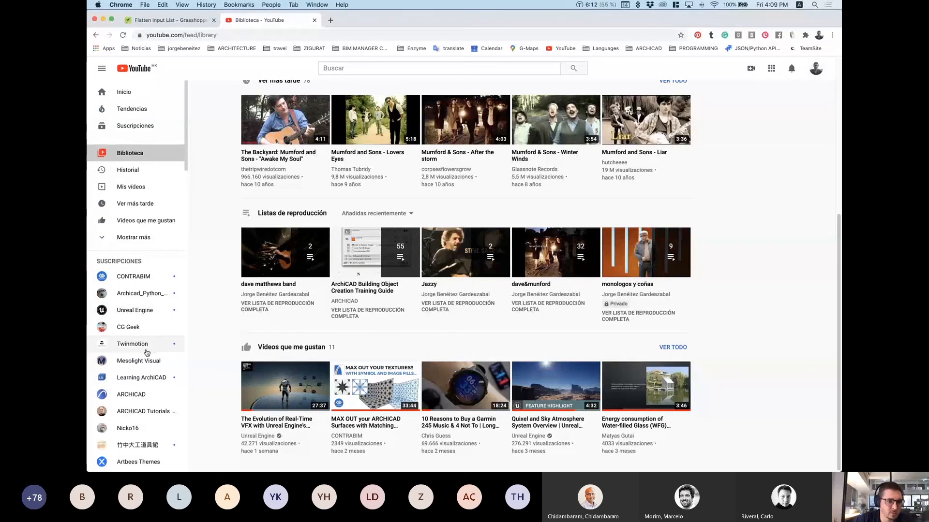
{"action": "scroll", "coordinate": [148, 368], "scroll_direction": "down", "scroll_amount": 1}
{"action": "scroll", "coordinate": [147, 367], "scroll_direction": "down", "scroll_amount": 1}
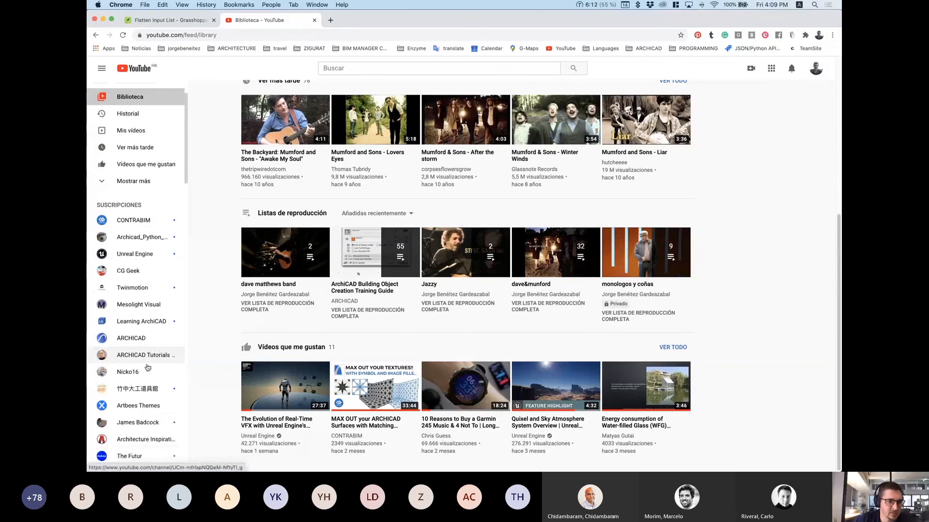
{"action": "scroll", "coordinate": [147, 368], "scroll_direction": "up", "scroll_amount": 3}
{"action": "left_click", "coordinate": [340, 67]}
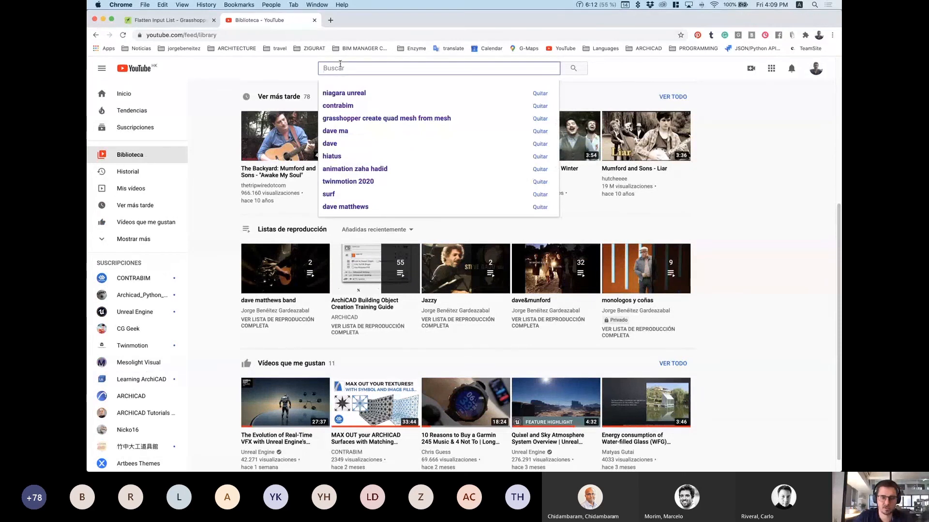
Step: Search YouTube for 'grasshopper tutorial' and play the Parametric Bench (Grasshopper Tutorial) video
{"action": "type", "text": "grasshopper tut"}
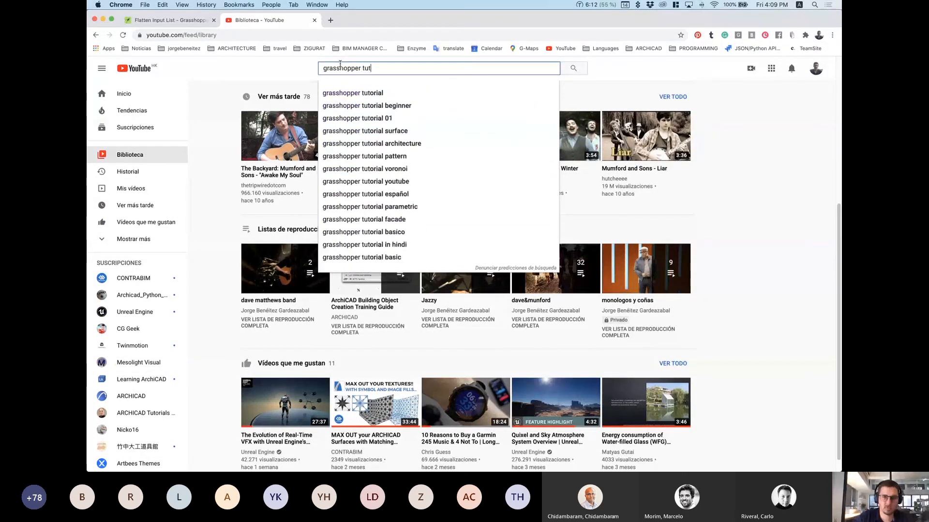
{"action": "left_click", "coordinate": [352, 93]}
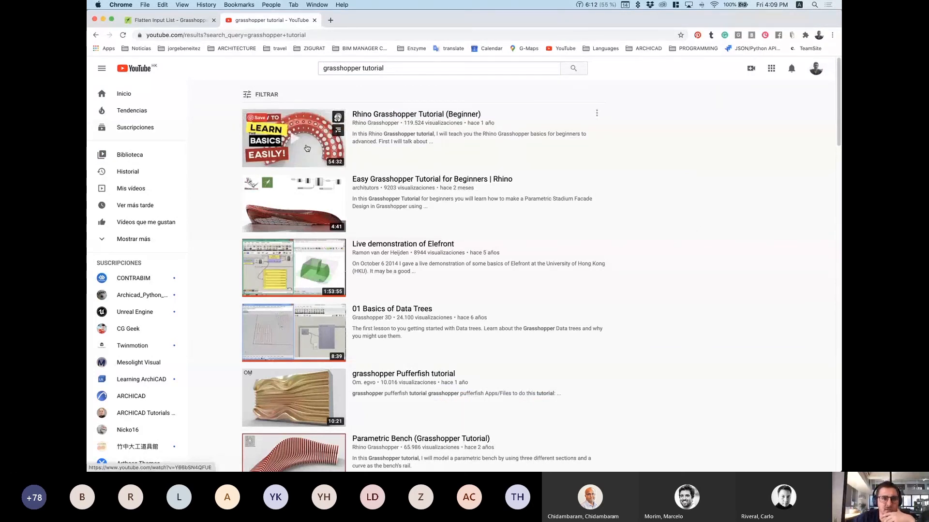
{"action": "scroll", "coordinate": [293, 301], "scroll_direction": "down", "scroll_amount": 3}
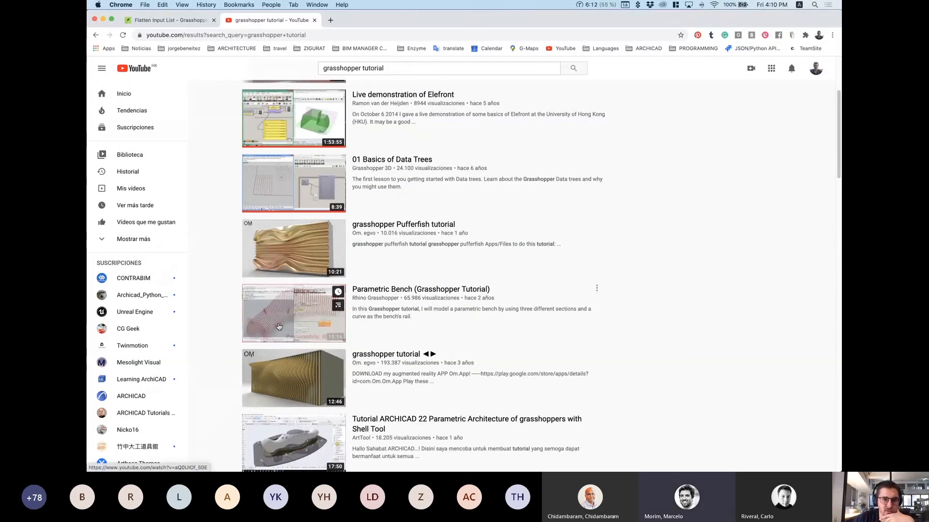
{"action": "scroll", "coordinate": [304, 327], "scroll_direction": "down", "scroll_amount": 3}
{"action": "scroll", "coordinate": [306, 309], "scroll_direction": "down", "scroll_amount": 1}
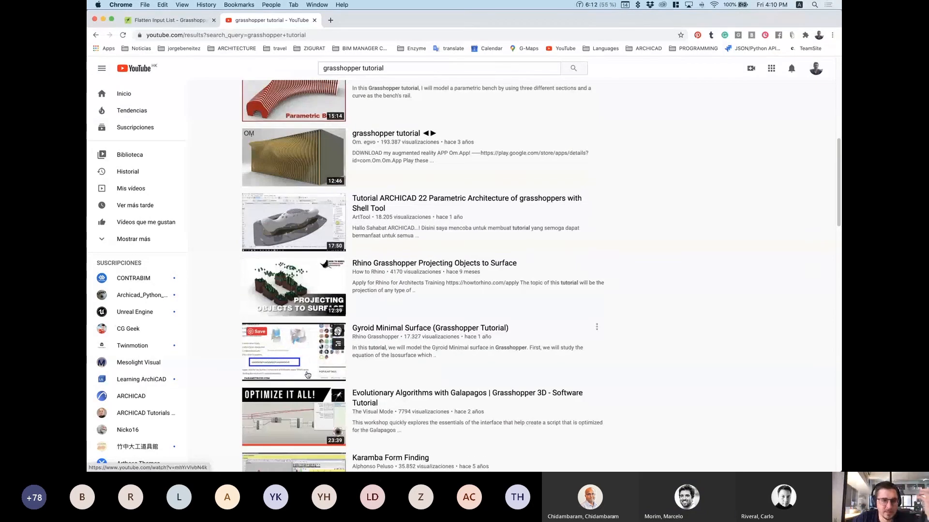
{"action": "scroll", "coordinate": [310, 290], "scroll_direction": "down", "scroll_amount": 5}
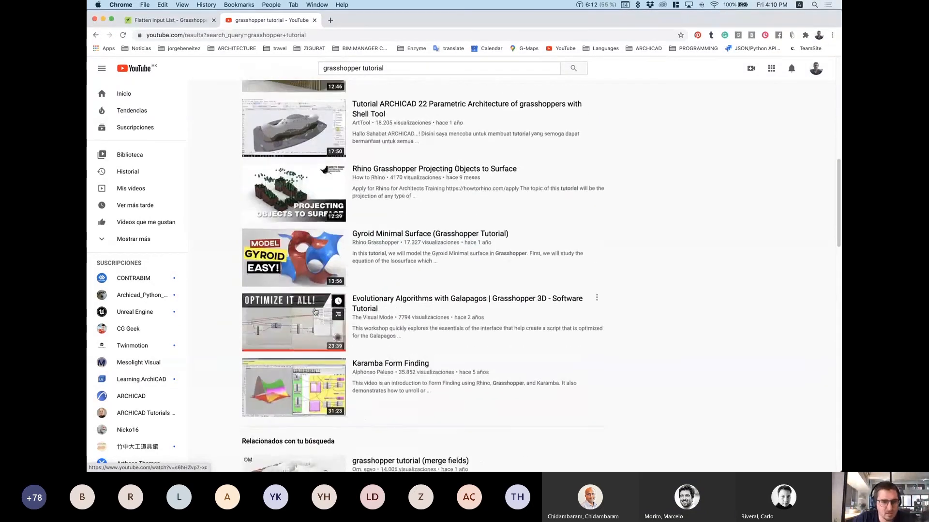
{"action": "scroll", "coordinate": [321, 314], "scroll_direction": "down", "scroll_amount": 8}
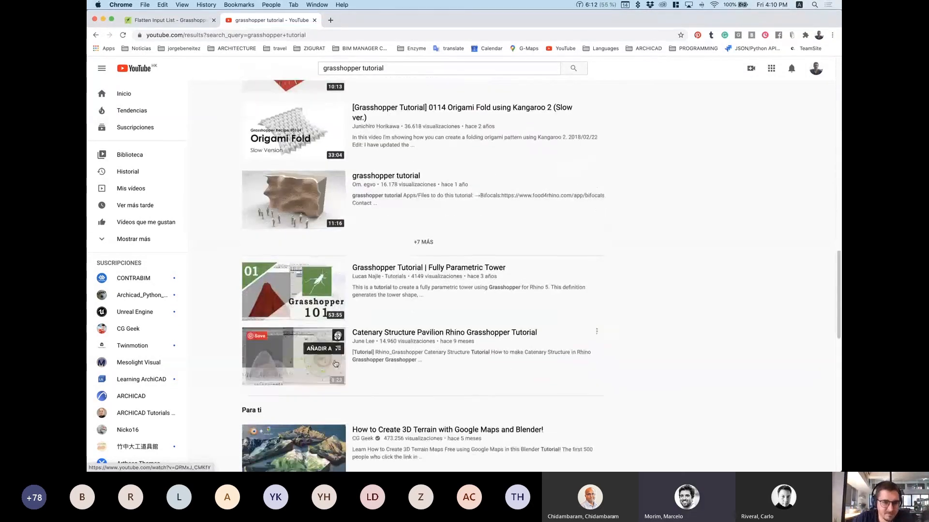
{"action": "scroll", "coordinate": [340, 394], "scroll_direction": "up", "scroll_amount": 18}
{"action": "scroll", "coordinate": [308, 366], "scroll_direction": "down", "scroll_amount": 2}
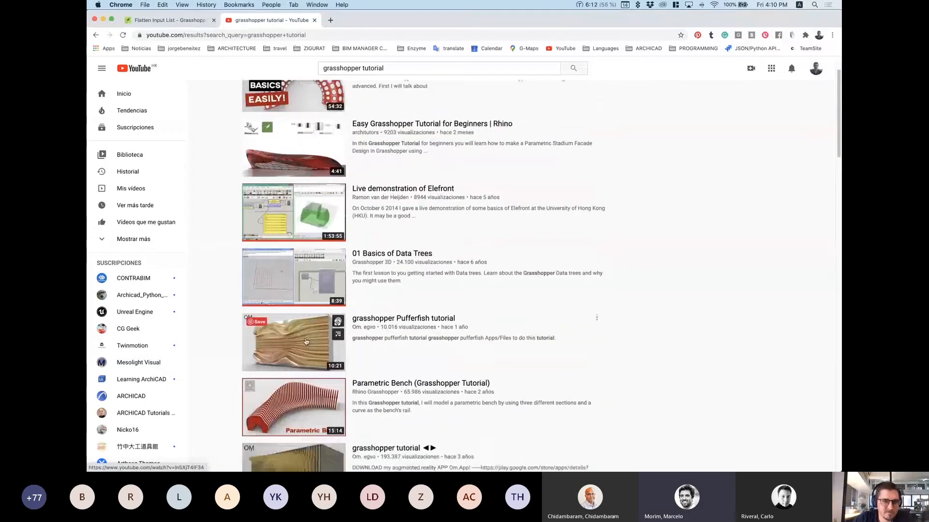
{"action": "left_click", "coordinate": [308, 367]}
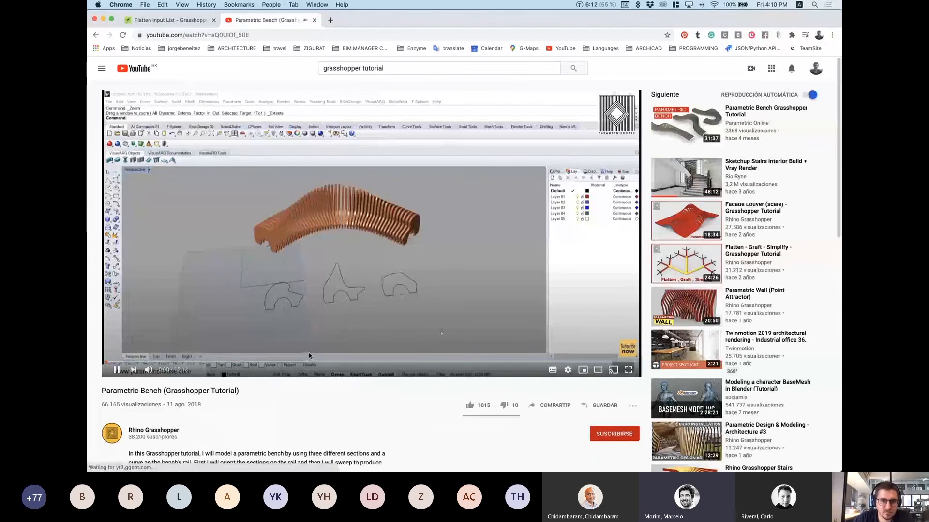
Step: Scroll through the Parametric Bench video page, then jump back to its top
{"action": "scroll", "coordinate": [386, 325], "scroll_direction": "down", "scroll_amount": 1}
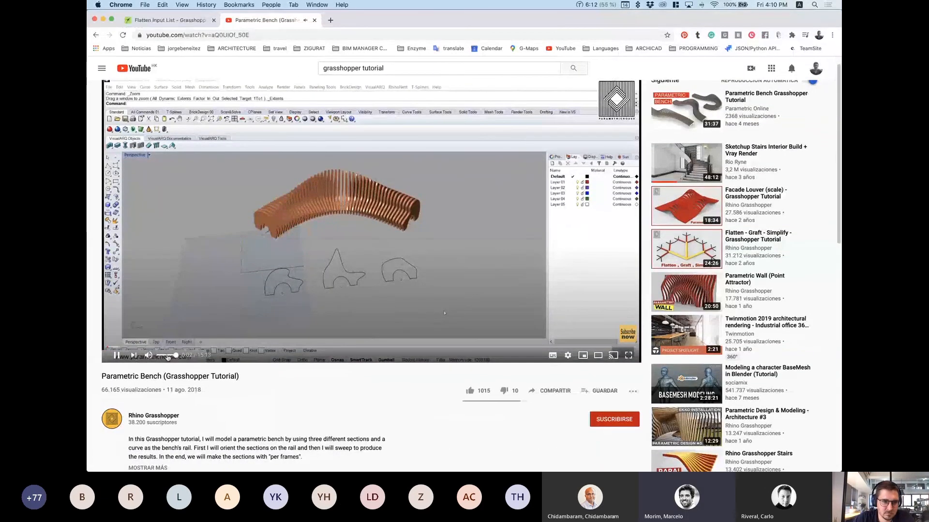
{"action": "scroll", "coordinate": [308, 363], "scroll_direction": "down", "scroll_amount": 4}
{"action": "scroll", "coordinate": [310, 371], "scroll_direction": "down", "scroll_amount": 9}
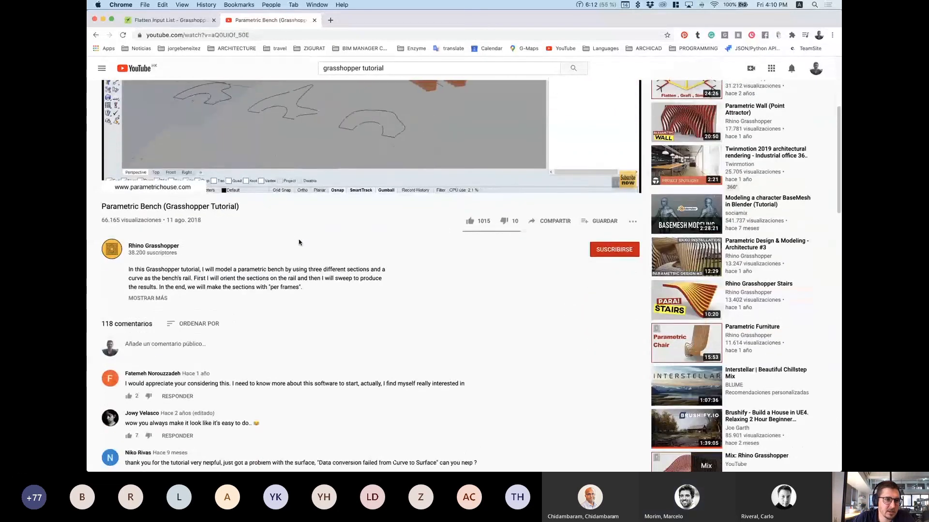
{"action": "scroll", "coordinate": [318, 303], "scroll_direction": "up", "scroll_amount": 14}
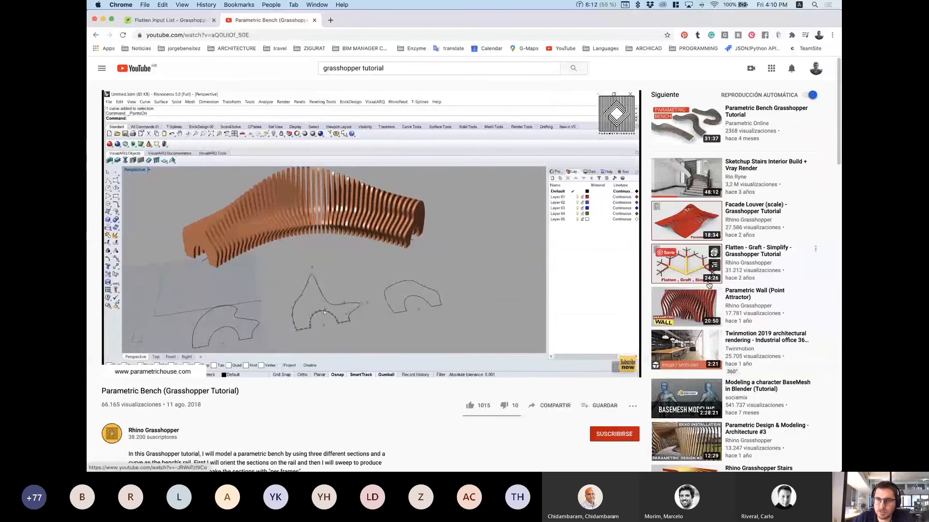
{"action": "scroll", "coordinate": [703, 323], "scroll_direction": "down", "scroll_amount": 5}
{"action": "scroll", "coordinate": [703, 323], "scroll_direction": "down", "scroll_amount": 10}
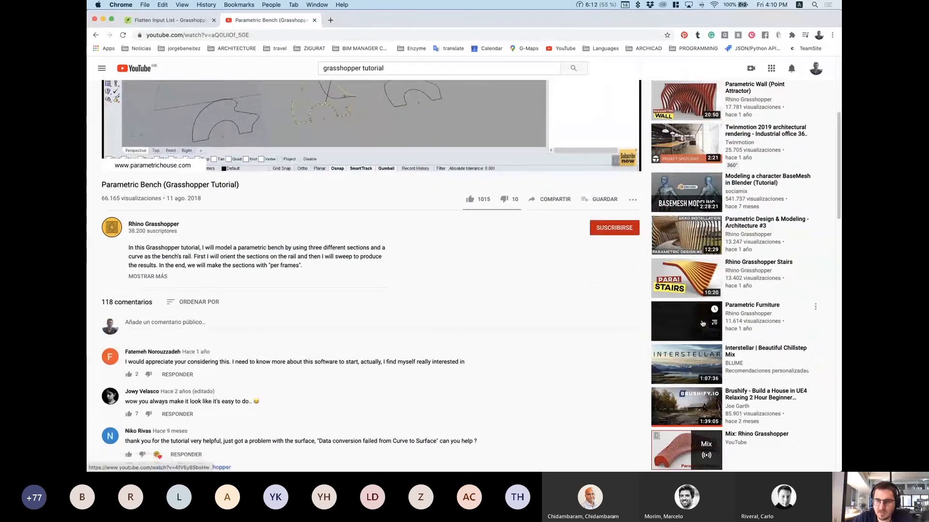
{"action": "scroll", "coordinate": [703, 323], "scroll_direction": "down", "scroll_amount": 7}
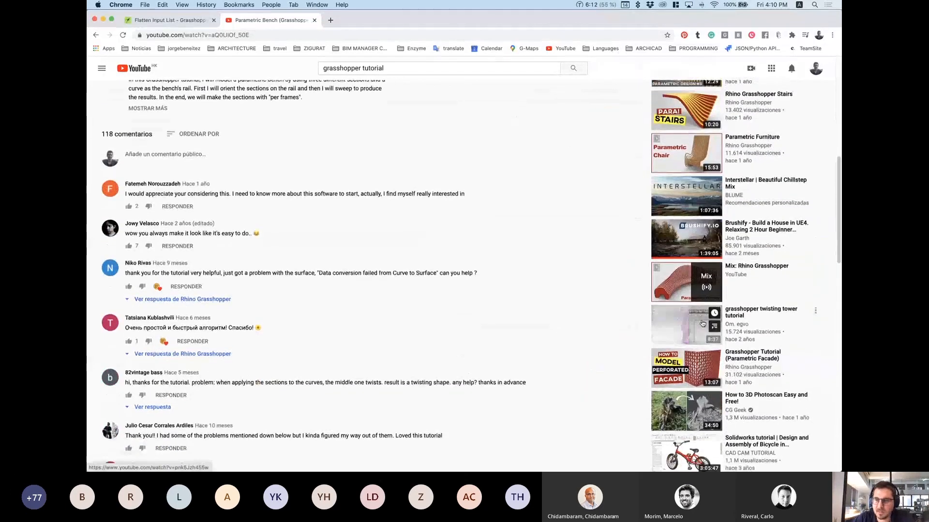
{"action": "scroll", "coordinate": [703, 323], "scroll_direction": "down", "scroll_amount": 8}
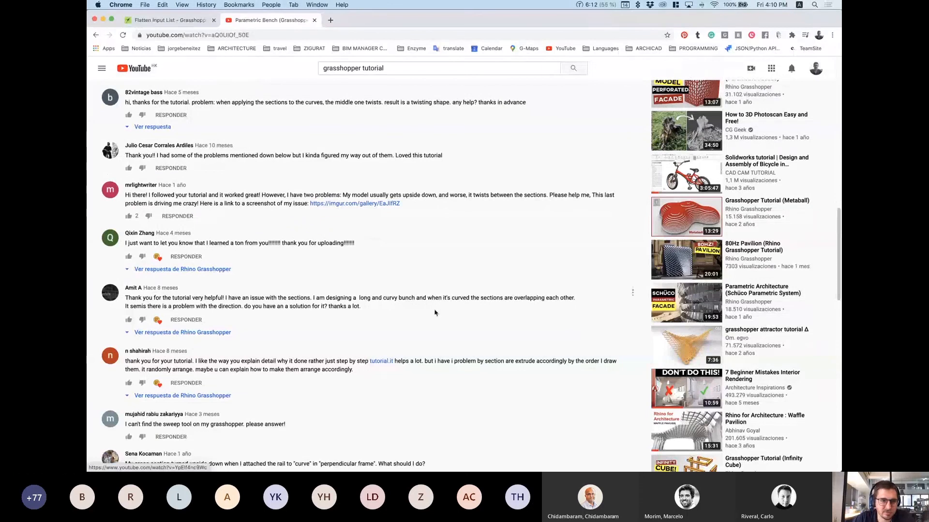
{"action": "key", "text": "Home"}
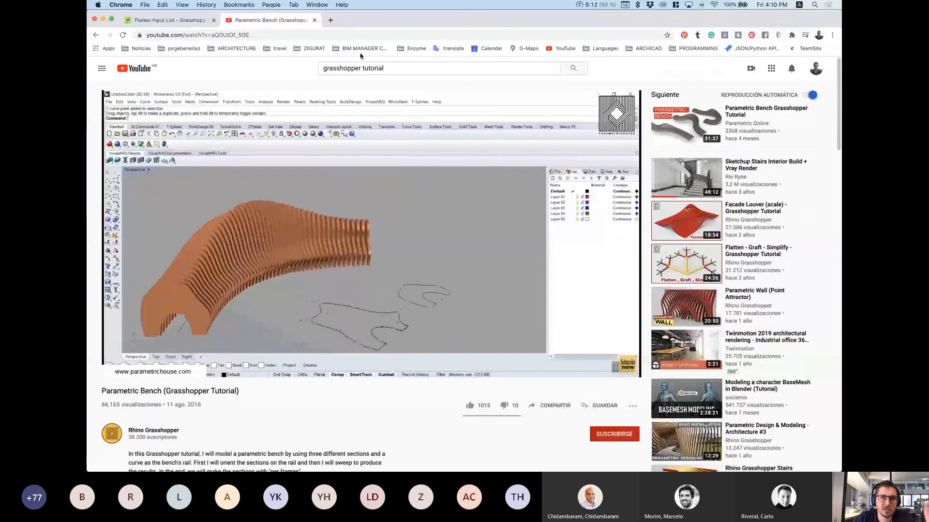
Step: Peek at the Enzyme bookmarks folder, then show the ARCHITECTURE bookmarks
{"action": "left_click", "coordinate": [416, 48]}
{"action": "left_click", "coordinate": [416, 48]}
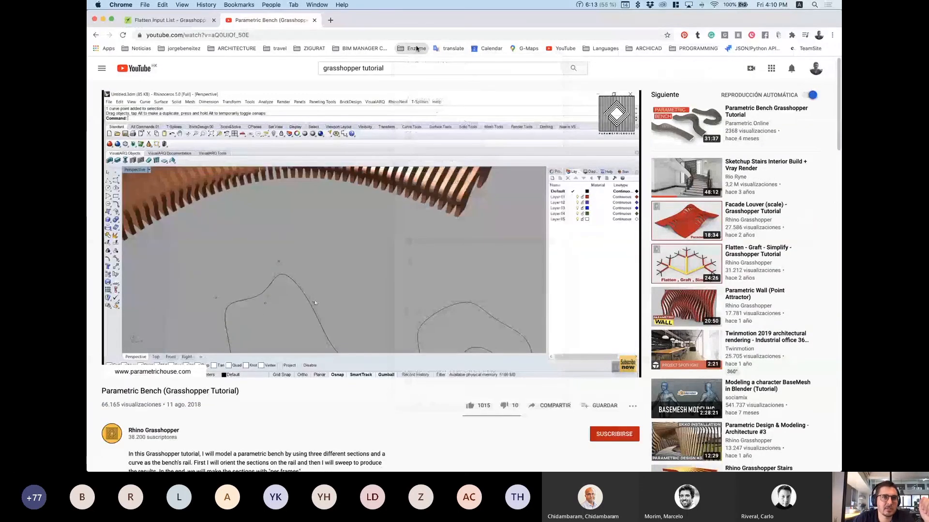
{"action": "left_click", "coordinate": [237, 48]}
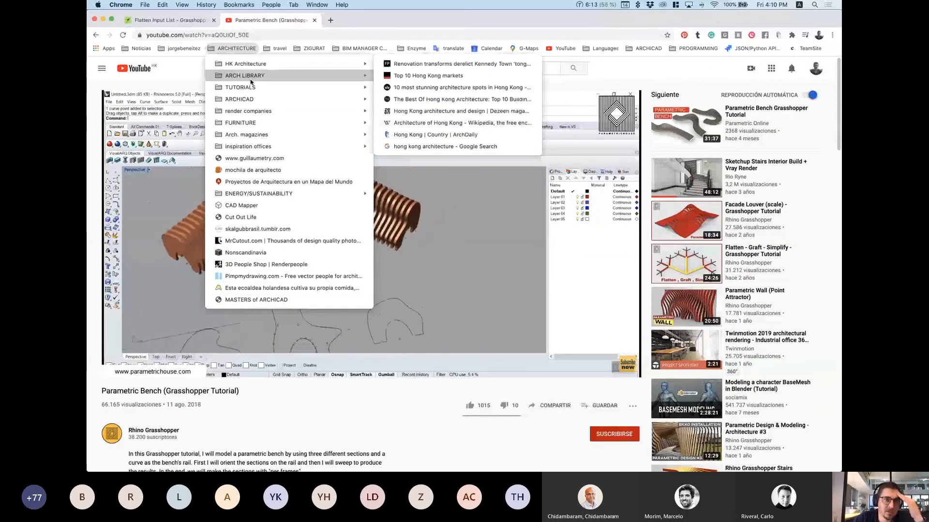
Step: Dismiss the bookmark lists without opening a link and select the Chrome address bar
{"action": "mouse_move", "coordinate": [251, 87]}
{"action": "mouse_move", "coordinate": [410, 87]}
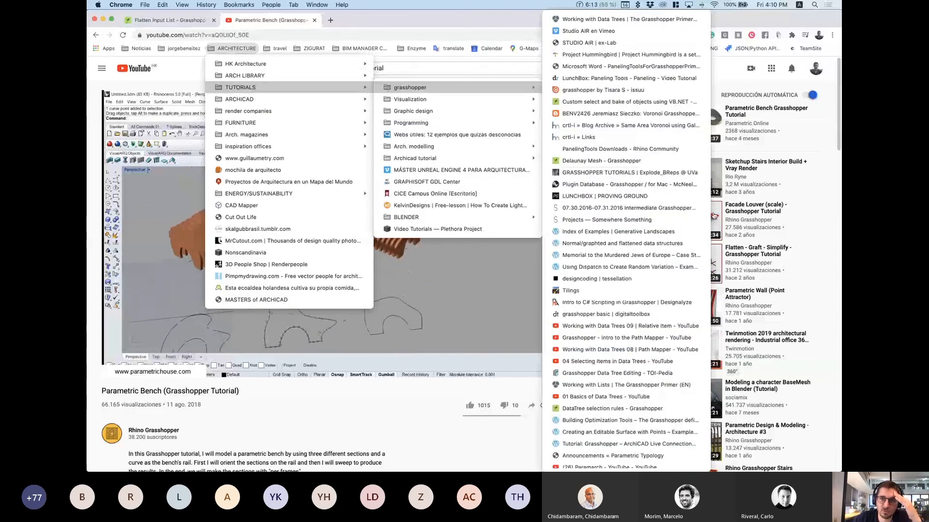
{"action": "scroll", "coordinate": [647, 387], "scroll_direction": "up", "scroll_amount": 1}
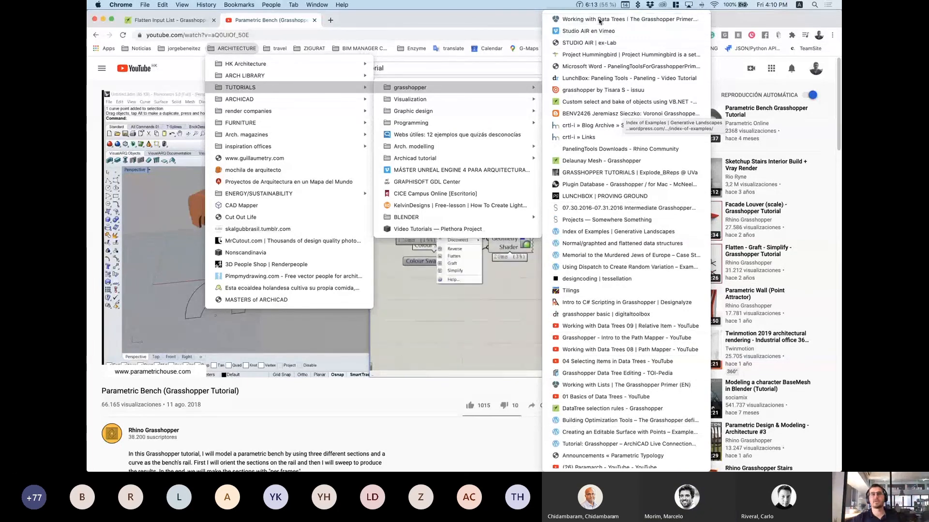
{"action": "left_click", "coordinate": [599, 21]}
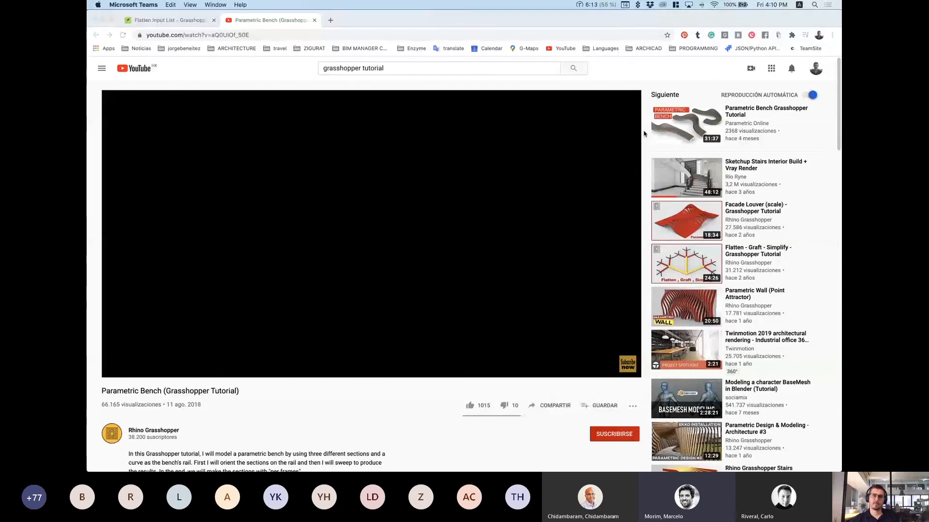
{"action": "left_click", "coordinate": [660, 20]}
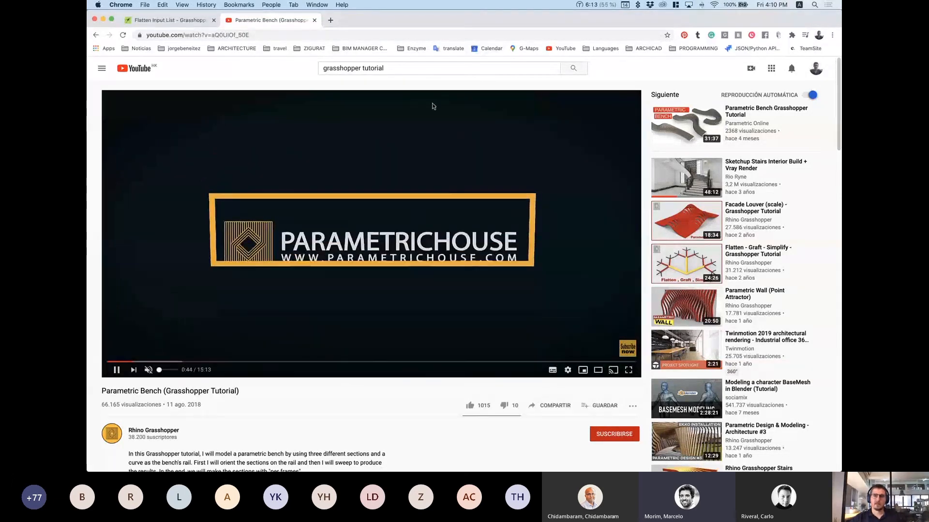
{"action": "left_click", "coordinate": [213, 35]}
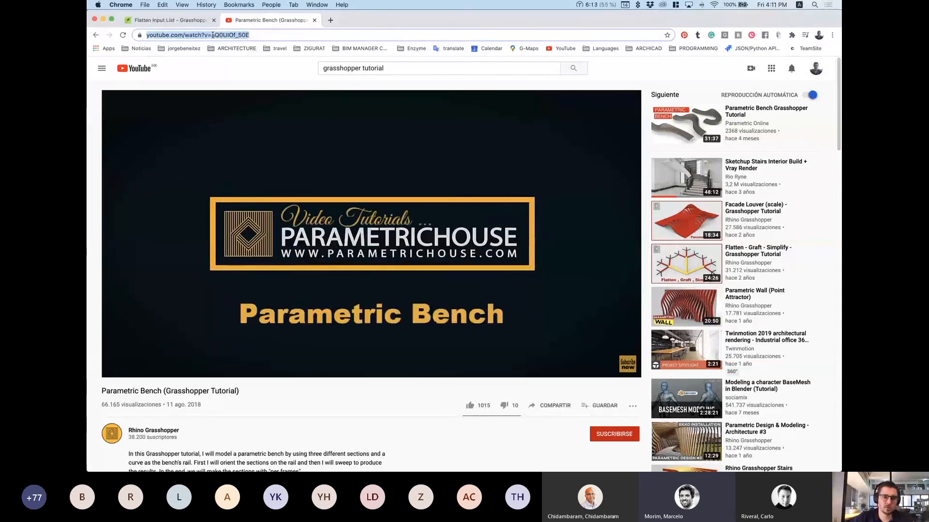
Step: Go to weareenzyme.com and open its BLOG page
{"action": "type", "text": "weareenzyme.com"}
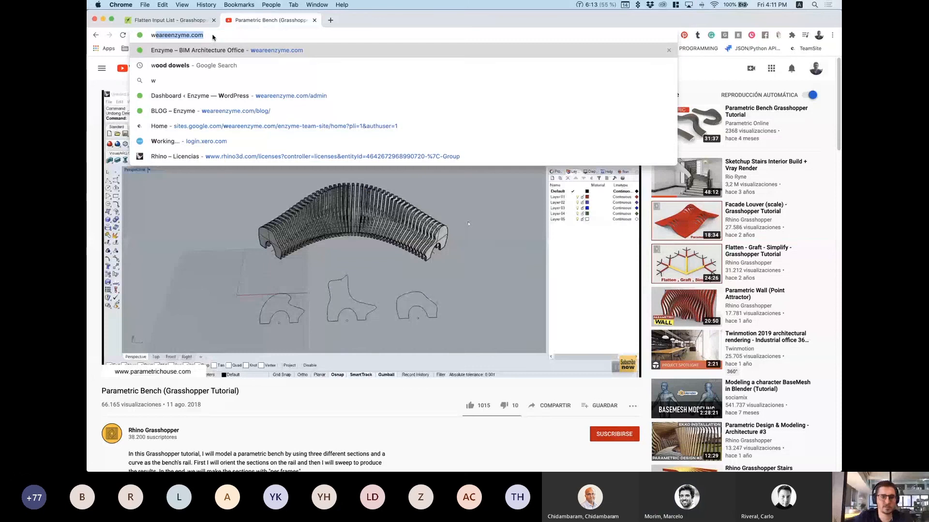
{"action": "key", "text": "Return"}
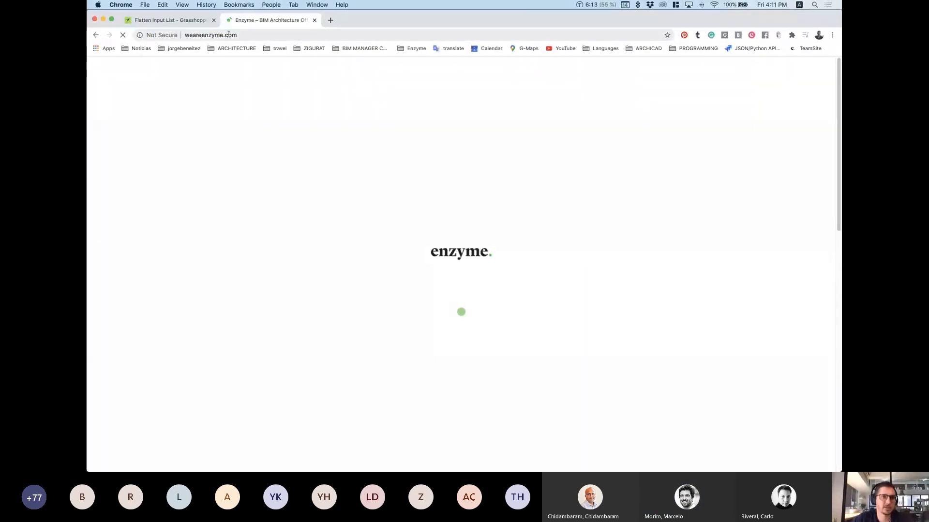
{"action": "left_click", "coordinate": [229, 34]}
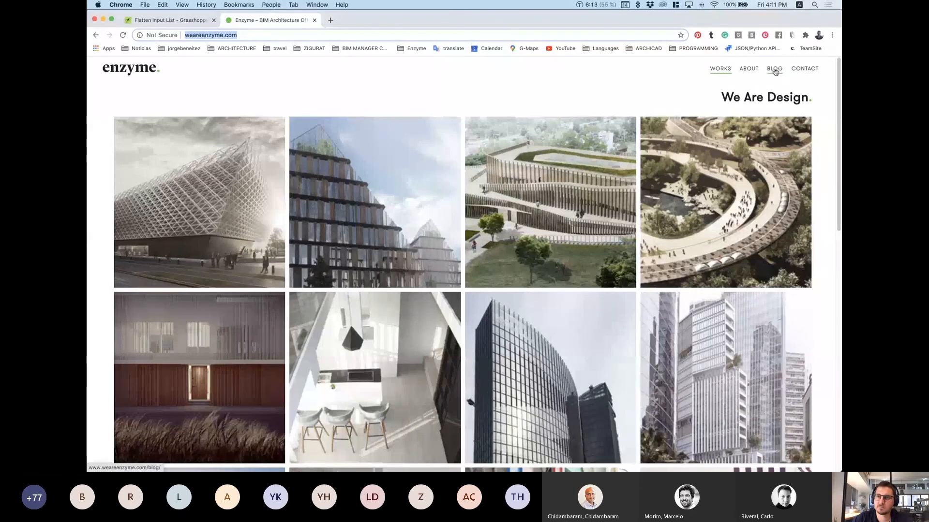
{"action": "left_click", "coordinate": [774, 70]}
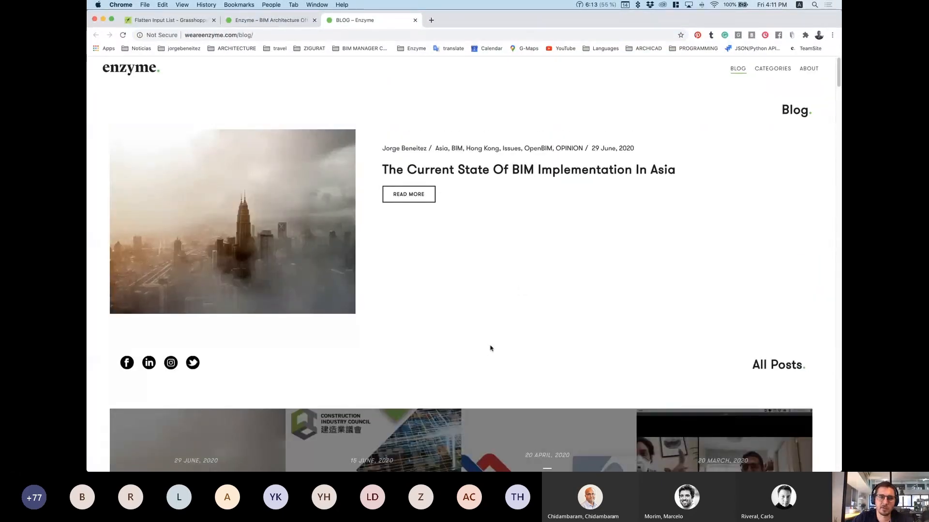
Step: Scroll the blog's All Posts grid down to the December 2017 posts
{"action": "scroll", "coordinate": [489, 356], "scroll_direction": "down", "scroll_amount": 2}
{"action": "scroll", "coordinate": [489, 354], "scroll_direction": "up", "scroll_amount": 2}
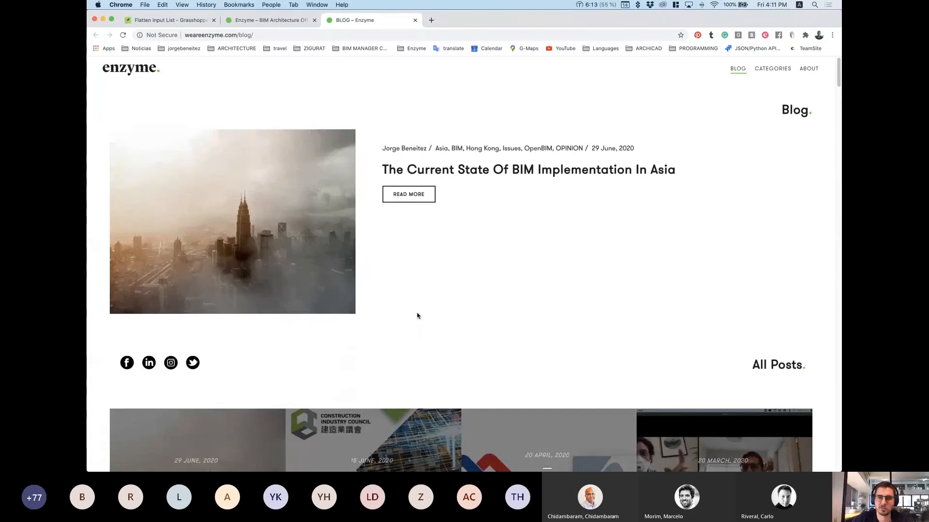
{"action": "scroll", "coordinate": [440, 359], "scroll_direction": "down", "scroll_amount": 2}
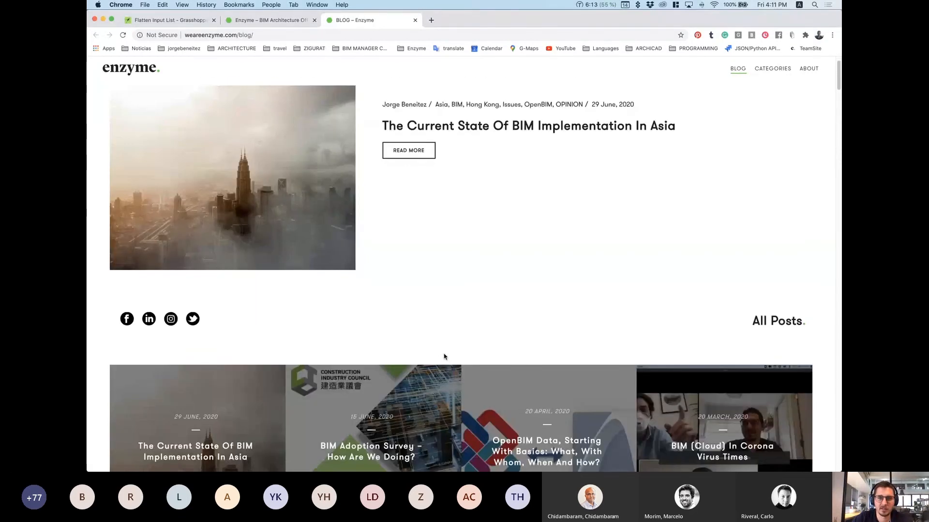
{"action": "scroll", "coordinate": [520, 330], "scroll_direction": "up", "scroll_amount": 2}
{"action": "scroll", "coordinate": [483, 365], "scroll_direction": "down", "scroll_amount": 10}
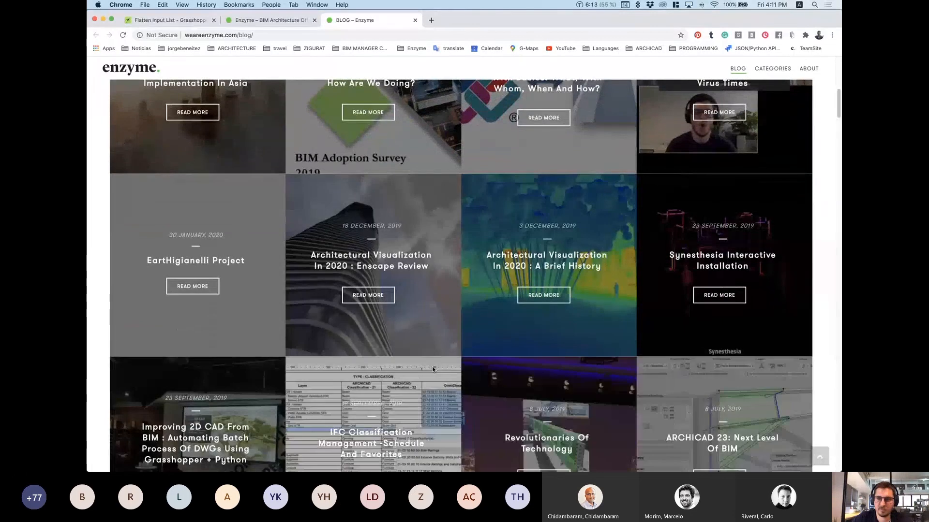
{"action": "scroll", "coordinate": [552, 357], "scroll_direction": "down", "scroll_amount": 2}
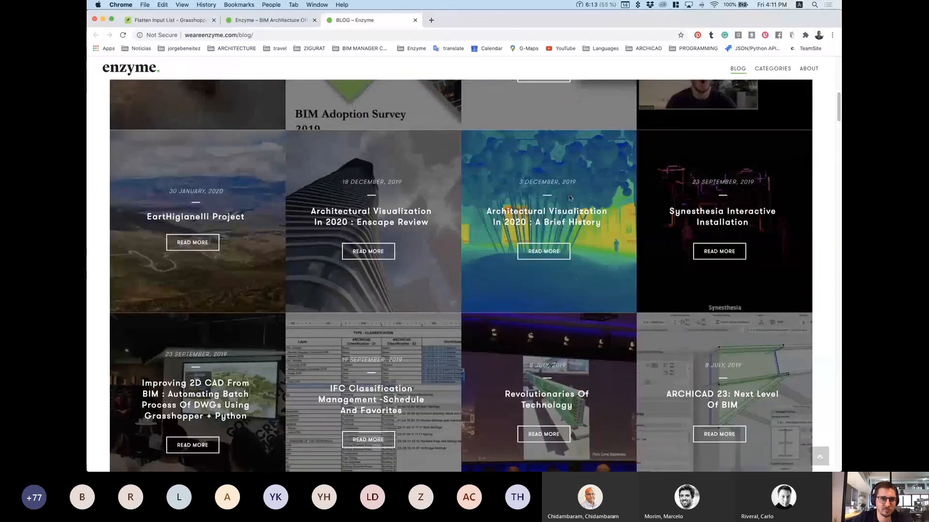
{"action": "scroll", "coordinate": [530, 286], "scroll_direction": "down", "scroll_amount": 10}
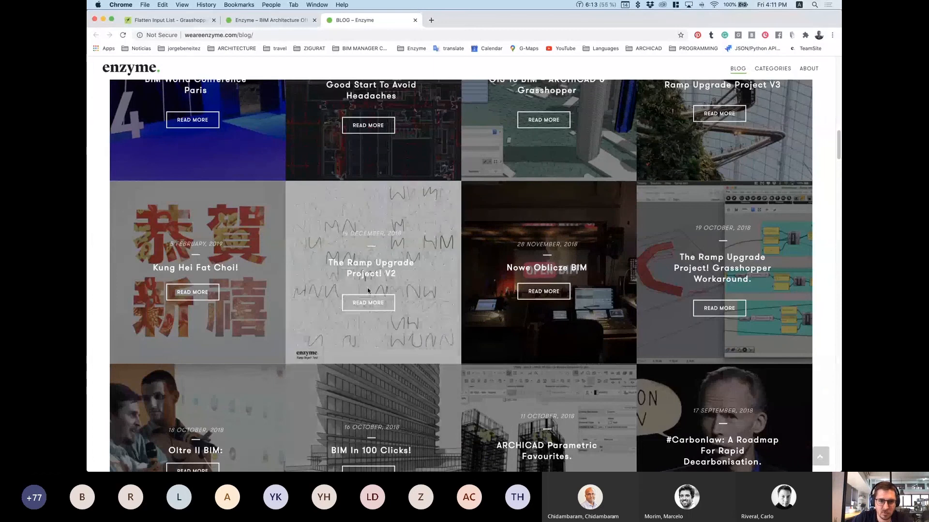
{"action": "scroll", "coordinate": [367, 290], "scroll_direction": "down", "scroll_amount": 5}
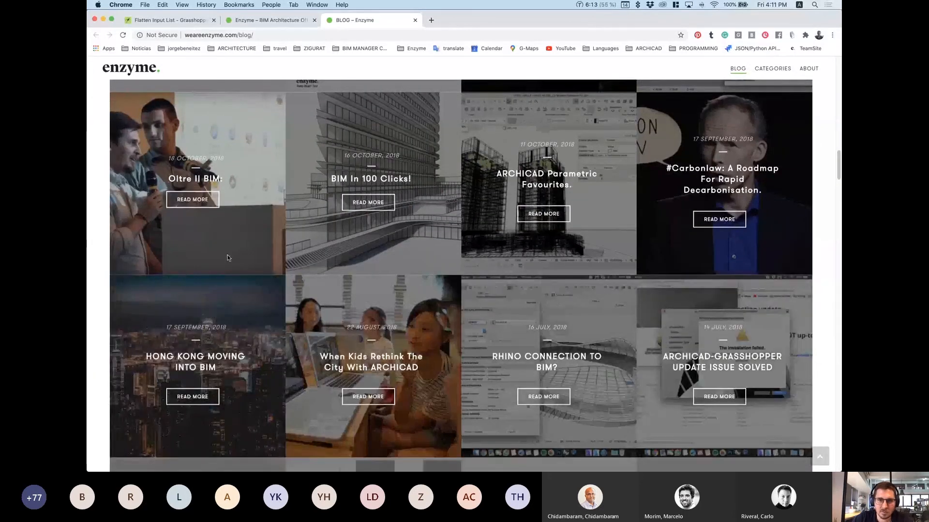
{"action": "scroll", "coordinate": [266, 304], "scroll_direction": "down", "scroll_amount": 4}
{"action": "scroll", "coordinate": [470, 382], "scroll_direction": "down", "scroll_amount": 3}
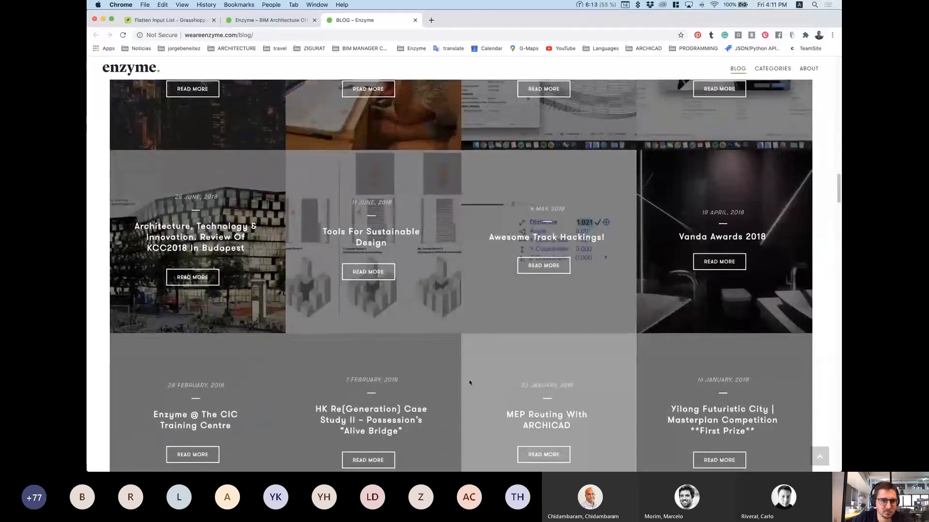
{"action": "scroll", "coordinate": [469, 383], "scroll_direction": "down", "scroll_amount": 7}
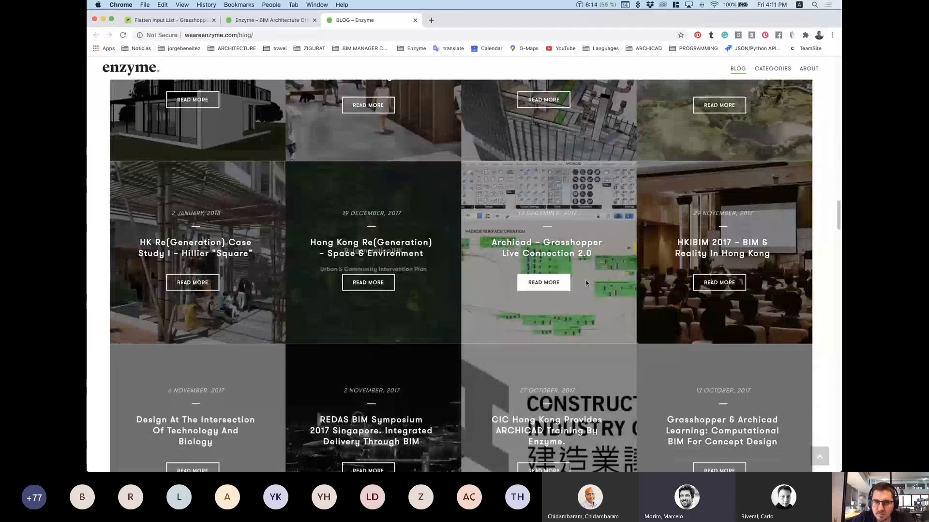
Step: Skim the Archicad – Grasshopper Live Connection 2.0 post and go back to the blog listing
{"action": "left_click", "coordinate": [540, 284]}
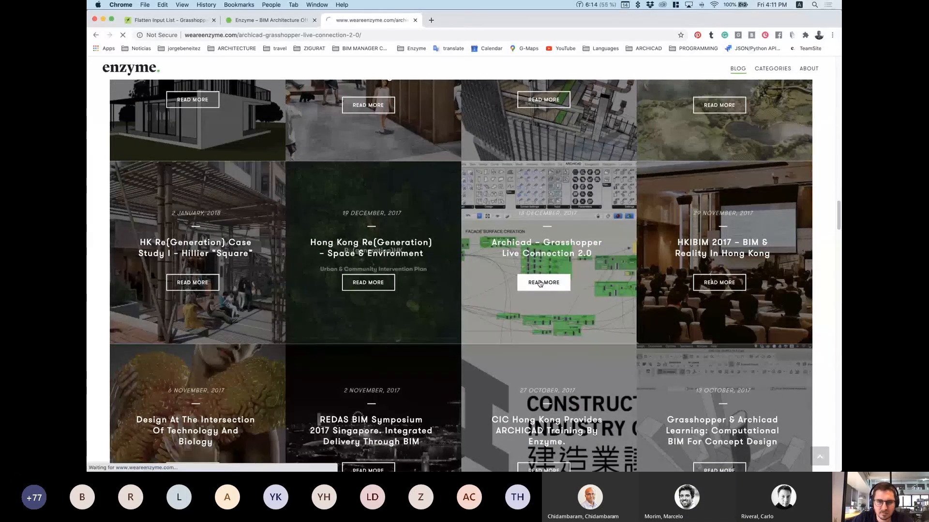
{"action": "scroll", "coordinate": [511, 355], "scroll_direction": "down", "scroll_amount": 10}
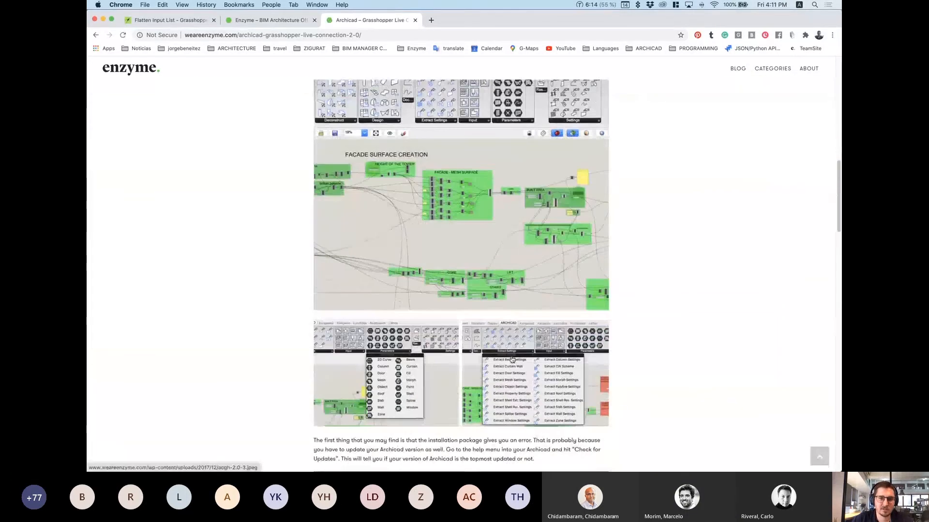
{"action": "scroll", "coordinate": [512, 358], "scroll_direction": "down", "scroll_amount": 15}
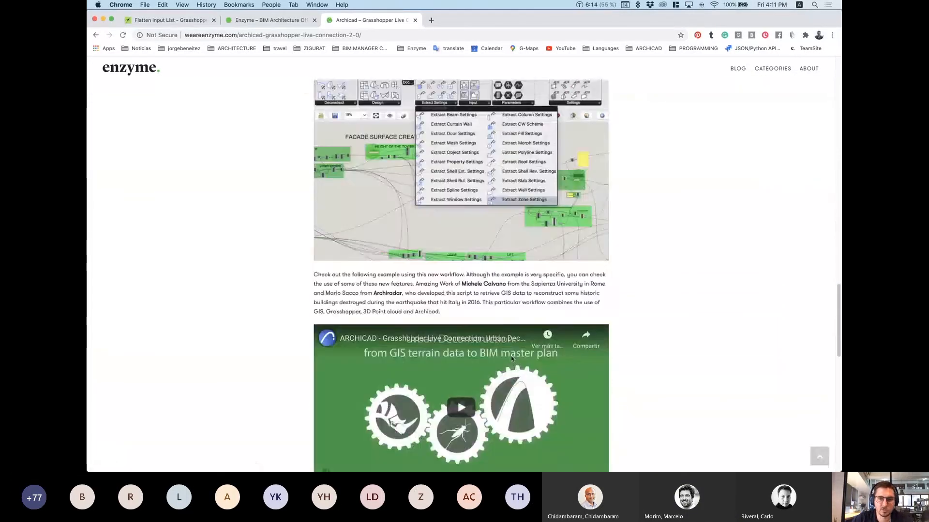
{"action": "scroll", "coordinate": [512, 358], "scroll_direction": "down", "scroll_amount": 5}
{"action": "scroll", "coordinate": [511, 356], "scroll_direction": "up", "scroll_amount": 20}
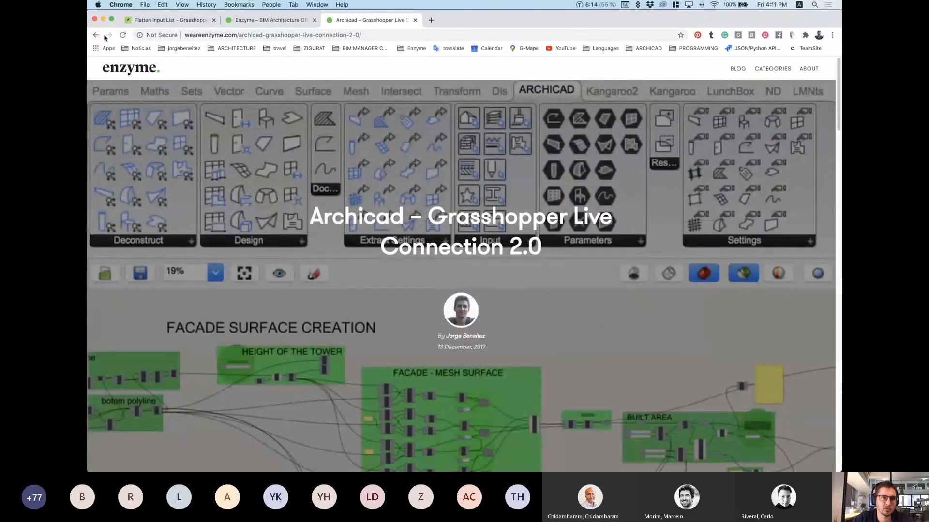
{"action": "left_click", "coordinate": [96, 36]}
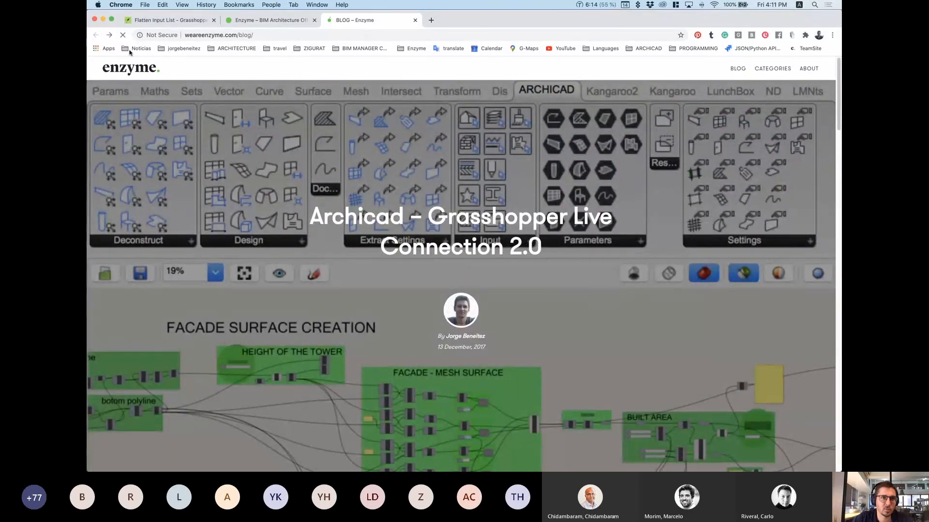
Step: Read the Tools For Sustainable Design article, then open the Enzyme blog in a new tab
{"action": "scroll", "coordinate": [484, 373], "scroll_direction": "up", "scroll_amount": 10}
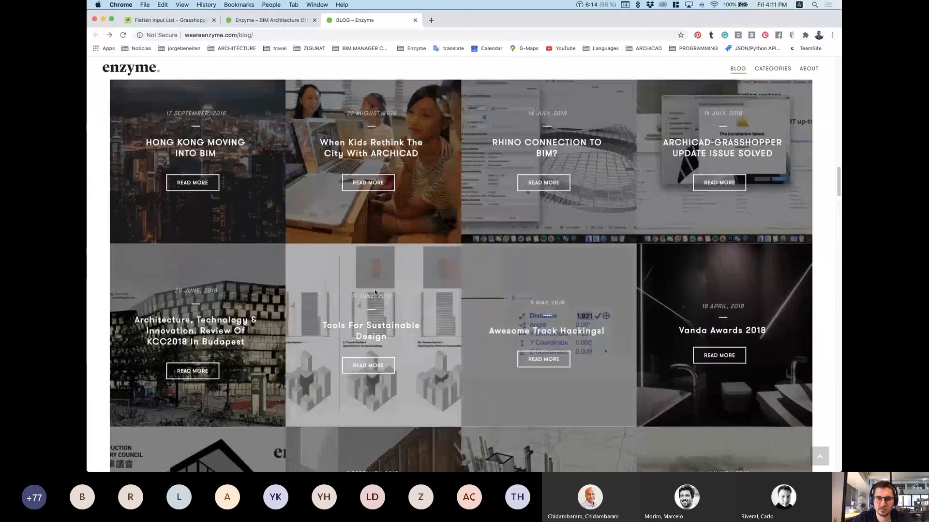
{"action": "left_click", "coordinate": [394, 368]}
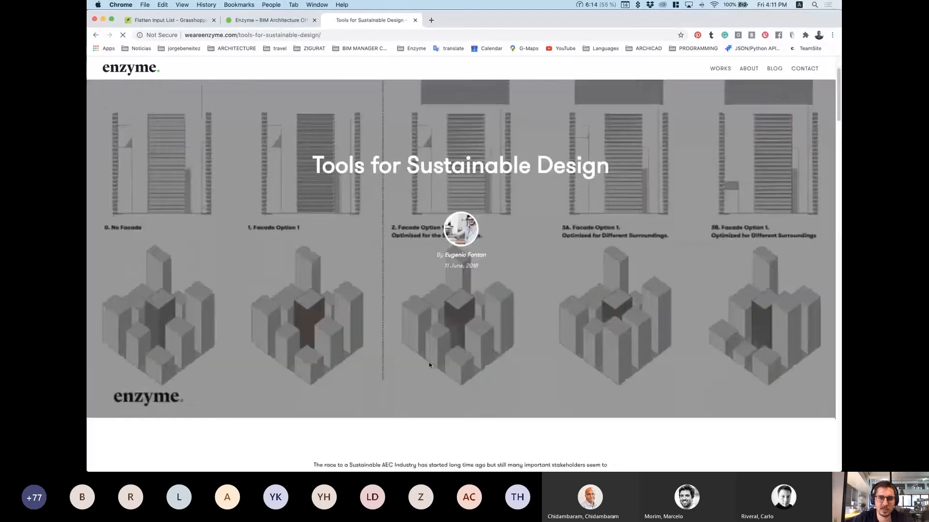
{"action": "scroll", "coordinate": [411, 365], "scroll_direction": "down", "scroll_amount": 20}
{"action": "scroll", "coordinate": [430, 361], "scroll_direction": "down", "scroll_amount": 20}
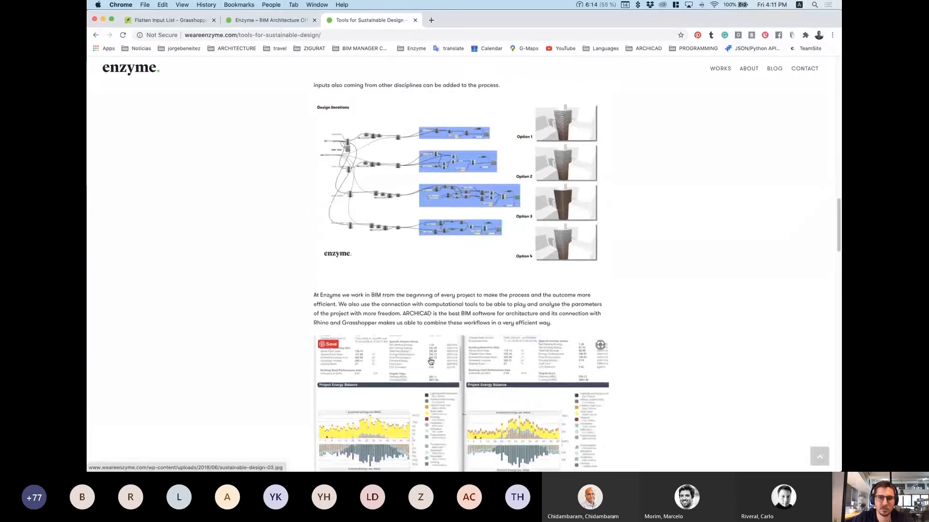
{"action": "scroll", "coordinate": [431, 362], "scroll_direction": "down", "scroll_amount": 10}
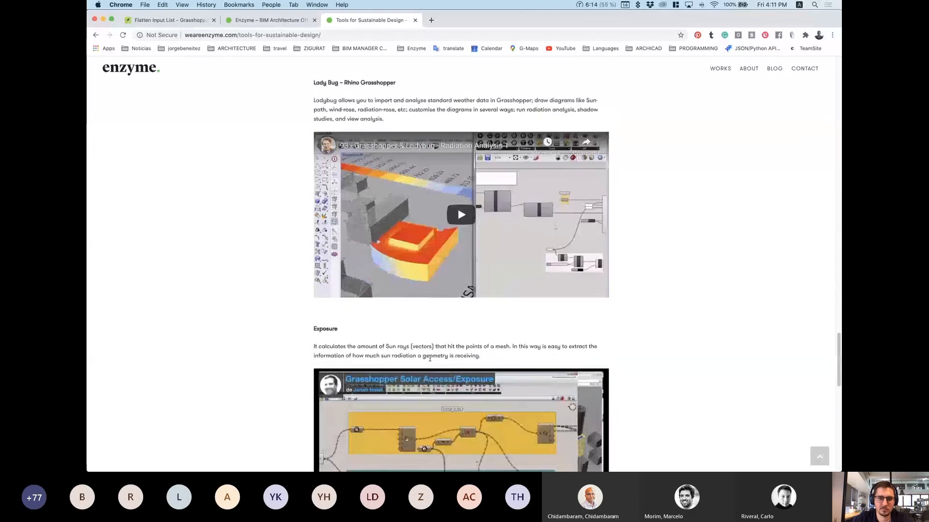
{"action": "scroll", "coordinate": [416, 343], "scroll_direction": "up", "scroll_amount": 12}
{"action": "scroll", "coordinate": [409, 334], "scroll_direction": "up", "scroll_amount": 20}
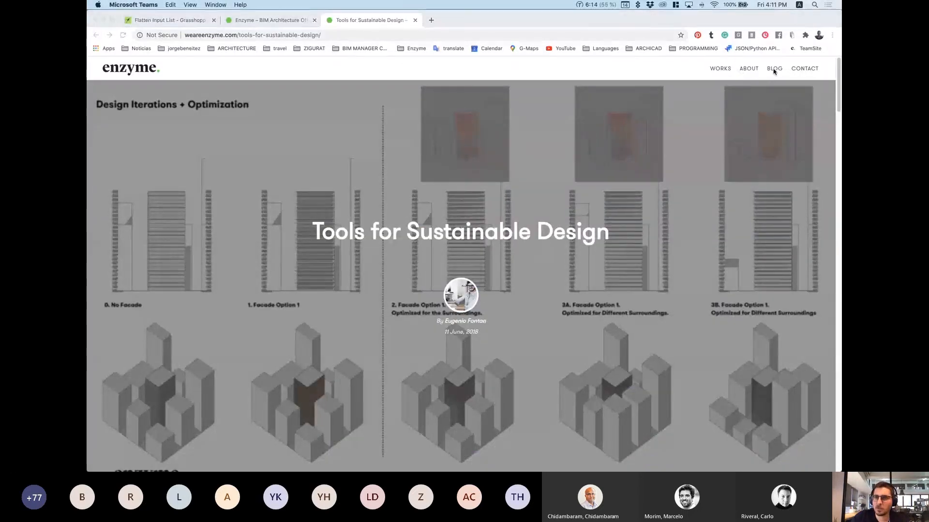
{"action": "left_click", "coordinate": [774, 69]}
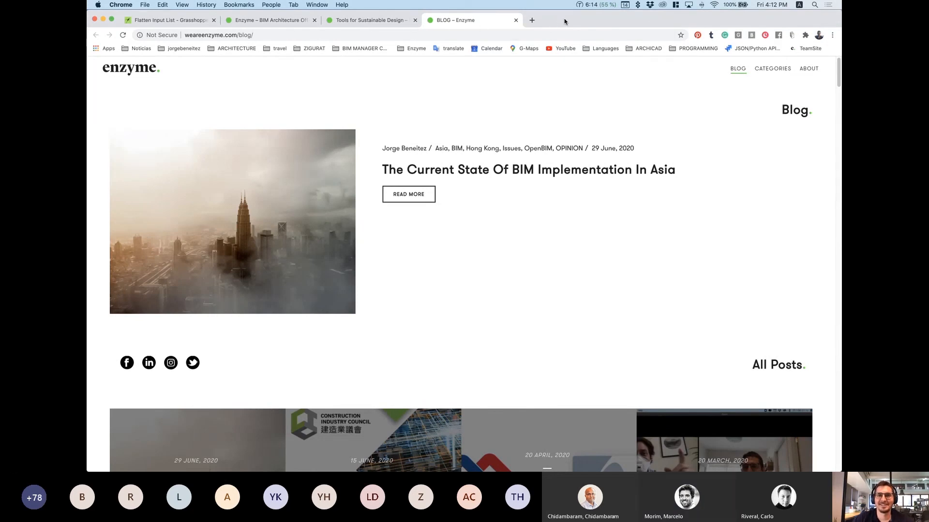
Step: Close the BLOG – Enzyme and Tools For Sustainable Design tabs, landing on the Flatten Input List tab
{"action": "left_click", "coordinate": [525, 20]}
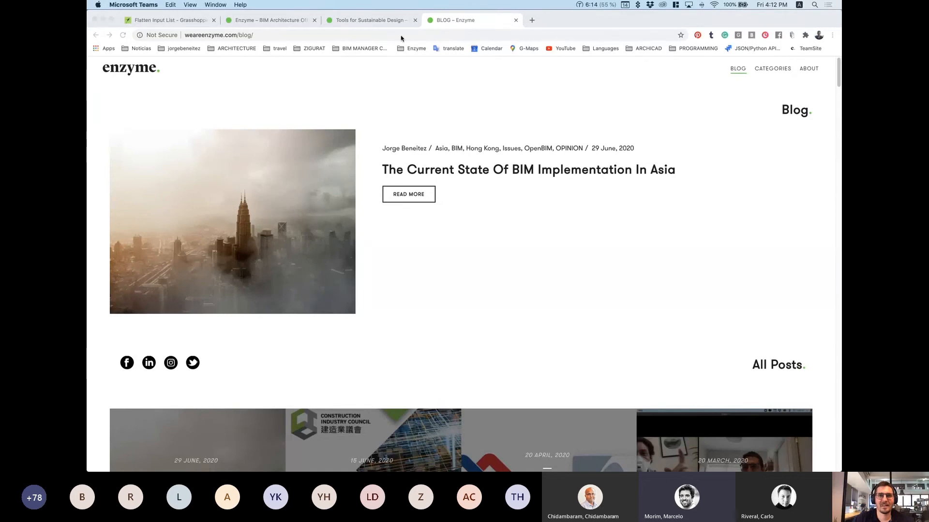
{"action": "left_click", "coordinate": [630, 115]}
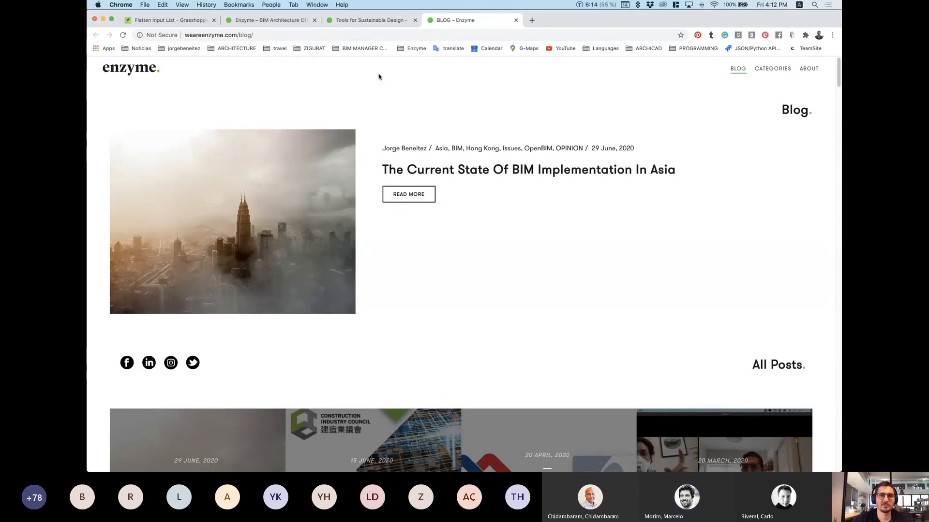
{"action": "left_click", "coordinate": [514, 20]}
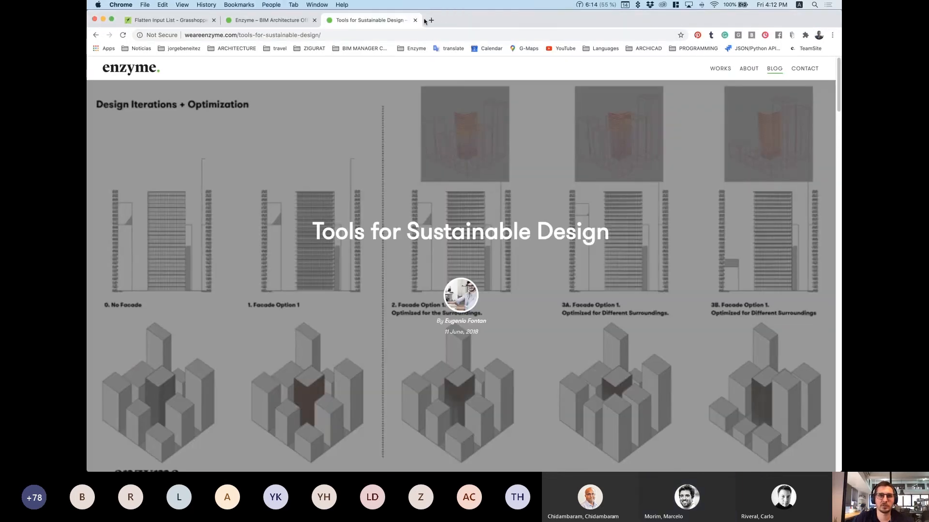
{"action": "left_click", "coordinate": [415, 21]}
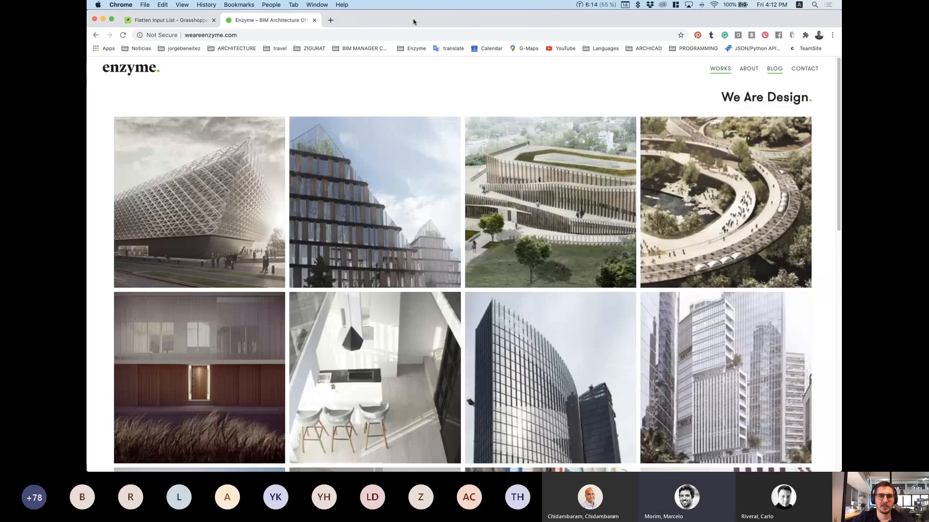
{"action": "left_click", "coordinate": [176, 21]}
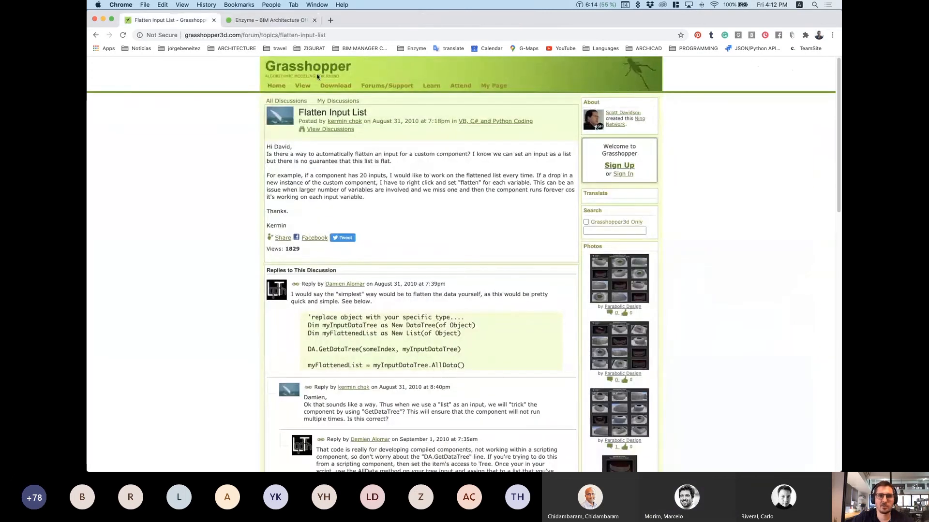
Step: Switch via Mission Control to the Parsec session showing the ARCHICAD 24 project
{"action": "mouse_move", "coordinate": [841, 0]}
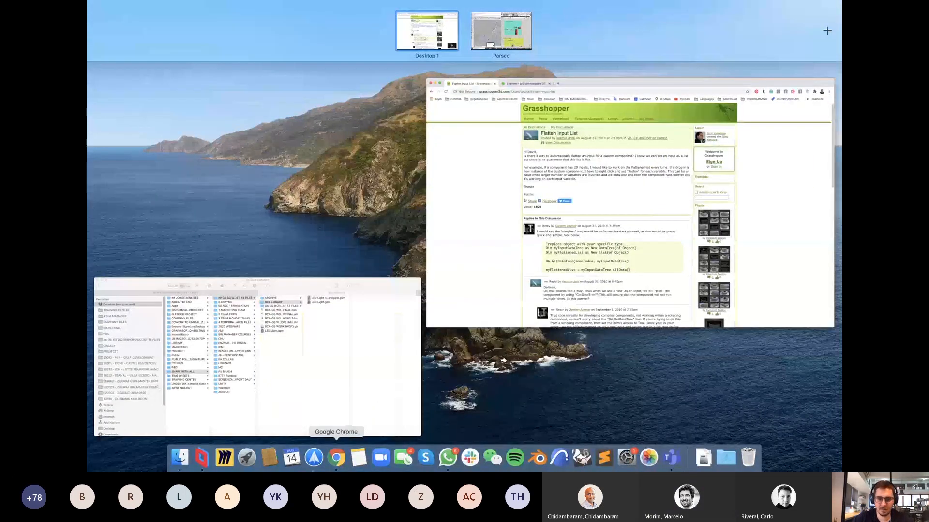
{"action": "left_click", "coordinate": [205, 467]}
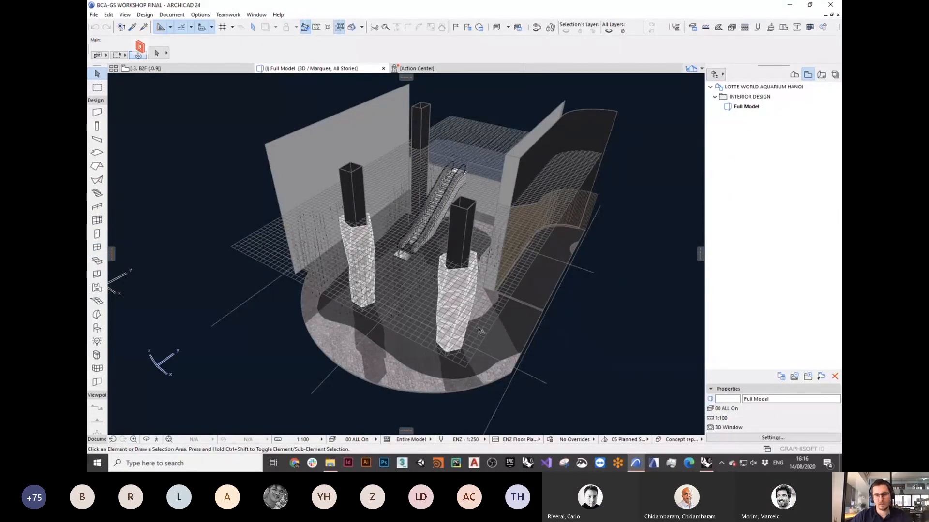
Step: Orbit the 3D view to the columns, then open File > Interoperability for Grasshopper Connection
{"action": "middle_click_drag", "start_coordinate": [274, 307], "coordinate": [420, 297], "text": "shift"}
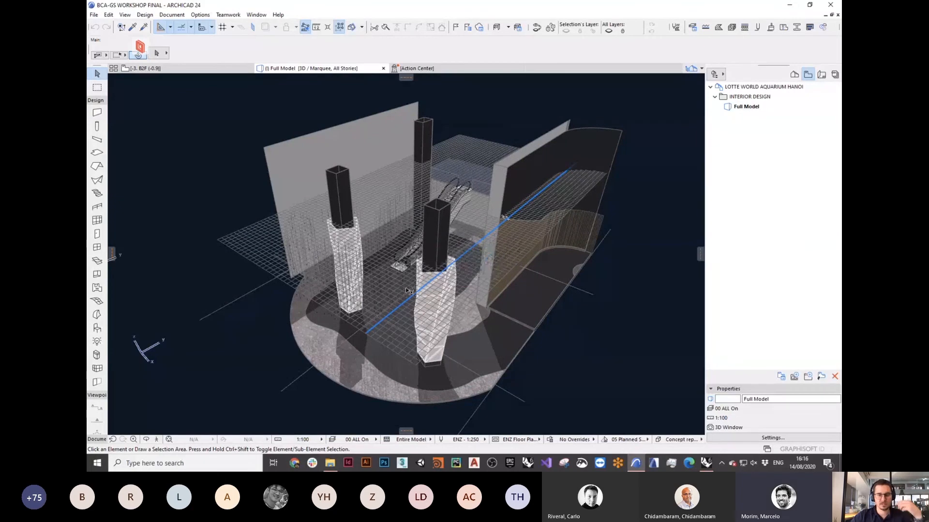
{"action": "mouse_move", "coordinate": [413, 292]}
{"action": "middle_mouse_down", "text": "shift"}
{"action": "mouse_move", "coordinate": [520, 262]}
{"action": "mouse_move", "coordinate": [431, 259]}
{"action": "mouse_move", "coordinate": [410, 240]}
{"action": "mouse_move", "coordinate": [425, 283]}
{"action": "middle_mouse_up", "text": "shift"}
{"action": "scroll", "coordinate": [409, 241], "scroll_direction": "up", "scroll_amount": 4}
{"action": "scroll", "coordinate": [411, 242], "scroll_direction": "down", "scroll_amount": 4}
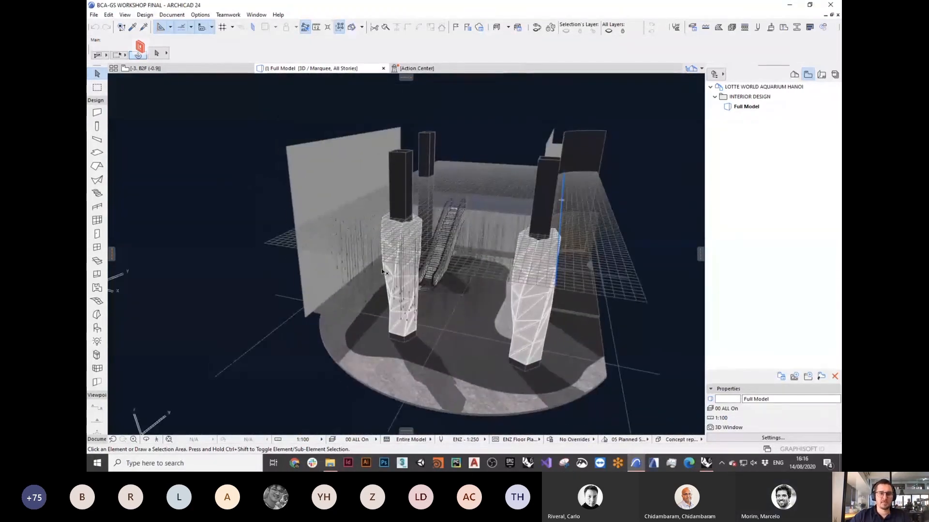
{"action": "left_click", "coordinate": [94, 15]}
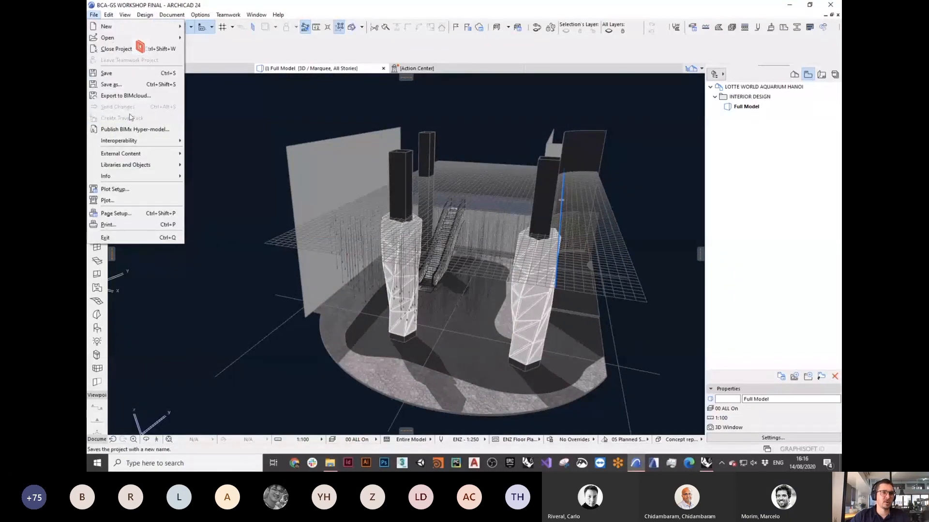
{"action": "mouse_move", "coordinate": [142, 148]}
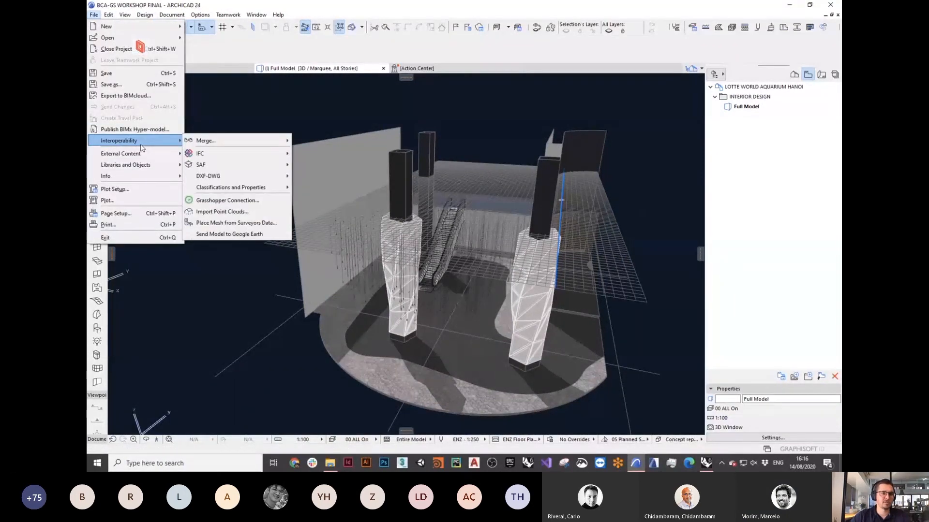
Step: Open the Grasshopper Connection palette, move it aside, and switch to Rhino/Grasshopper
{"action": "left_click", "coordinate": [227, 200]}
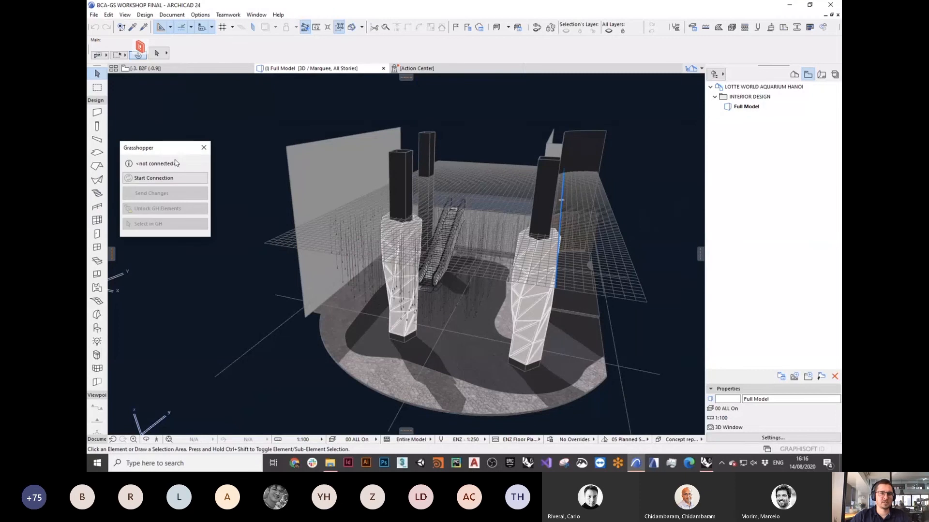
{"action": "left_click_drag", "start_coordinate": [170, 148], "coordinate": [173, 104]}
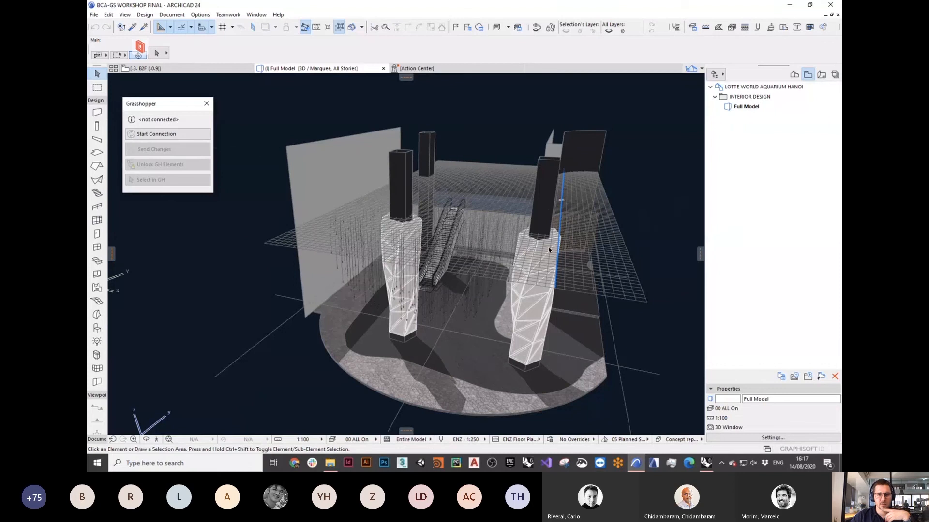
{"action": "left_click", "coordinate": [707, 464]}
Step: Review the ObjectExisting group and Rhino block instances, then return to the connected ARCHICAD
{"action": "scroll", "coordinate": [692, 251], "scroll_direction": "down", "scroll_amount": 10}
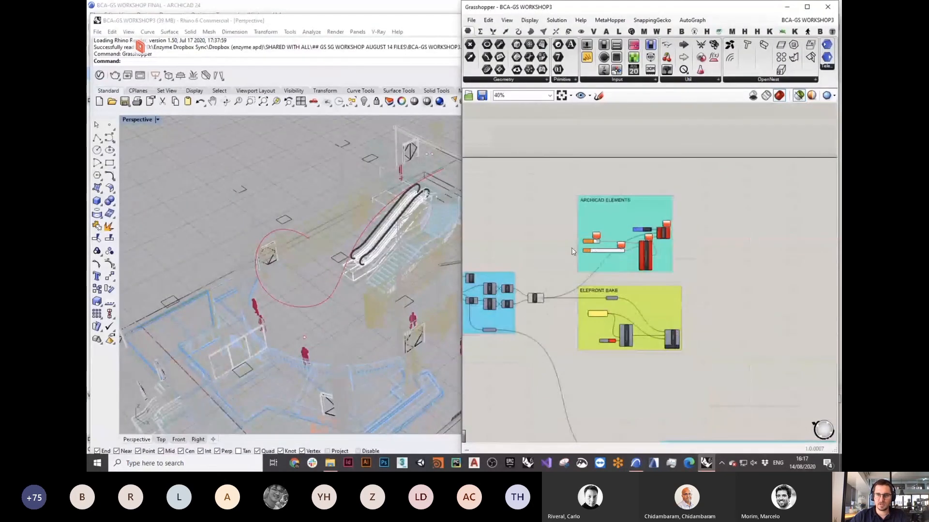
{"action": "scroll", "coordinate": [724, 253], "scroll_direction": "up", "scroll_amount": 3}
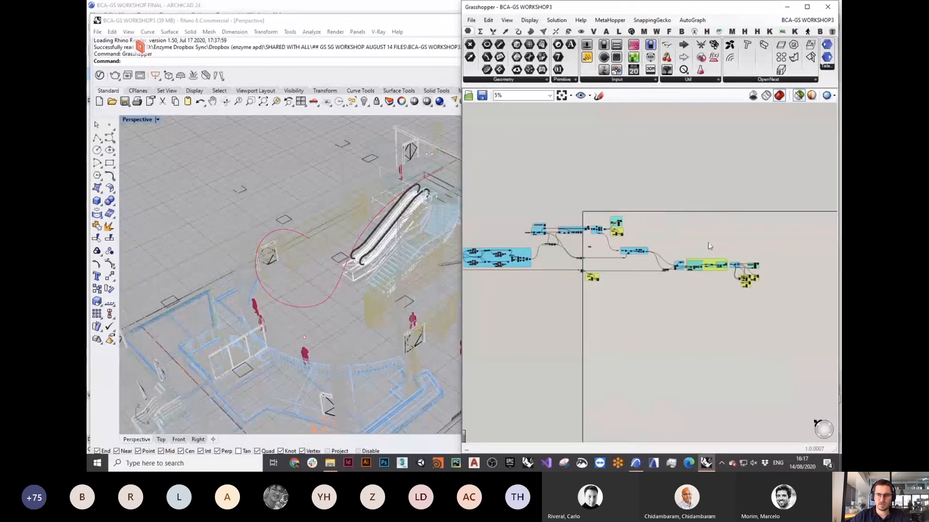
{"action": "right_click_drag", "start_coordinate": [642, 336], "coordinate": [565, 338]}
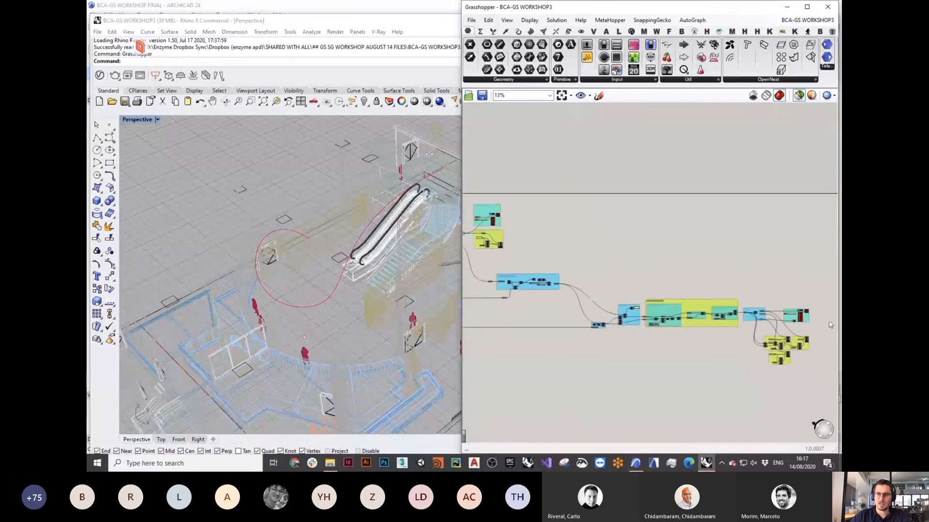
{"action": "scroll", "coordinate": [805, 329], "scroll_direction": "up", "scroll_amount": 10}
{"action": "scroll", "coordinate": [805, 329], "scroll_direction": "down", "scroll_amount": 3}
{"action": "right_click_drag", "start_coordinate": [707, 308], "coordinate": [763, 326]}
{"action": "left_click_drag", "start_coordinate": [363, 284], "coordinate": [274, 150]}
{"action": "left_click", "coordinate": [274, 150]}
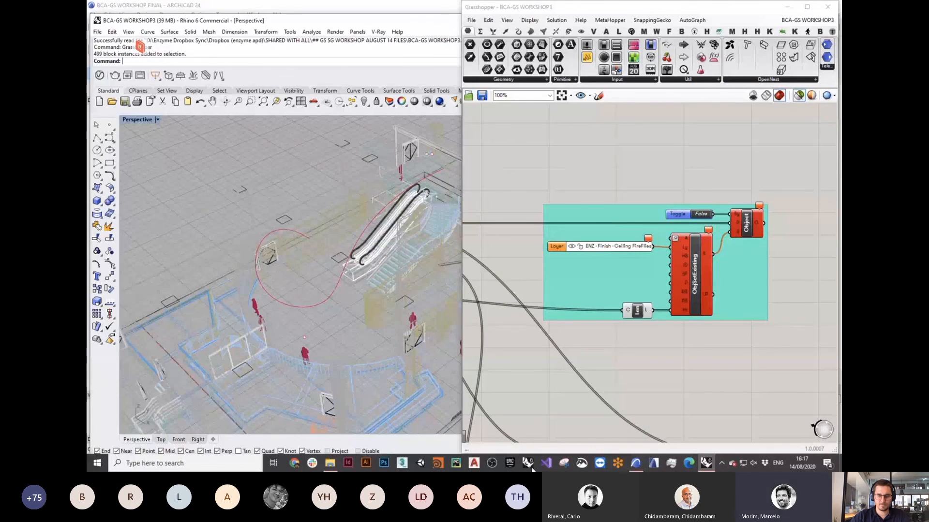
{"action": "left_click", "coordinate": [638, 466]}
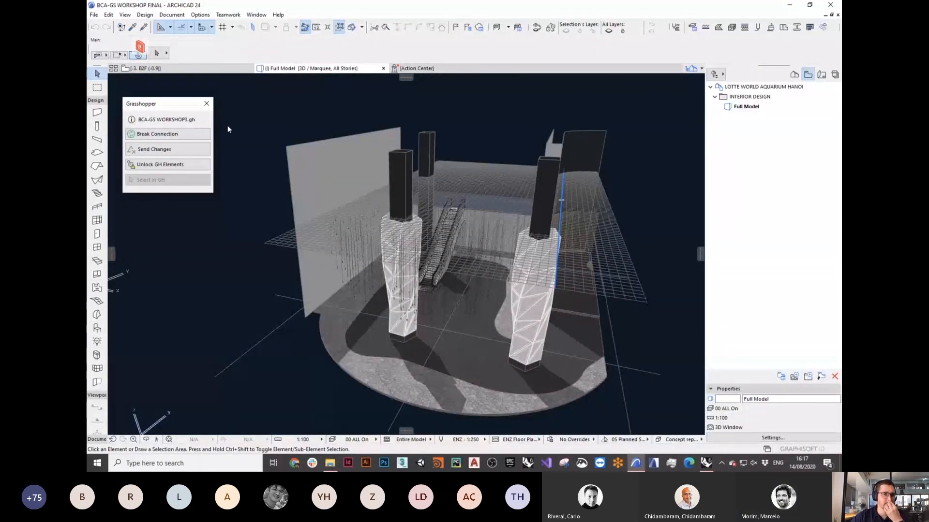
Step: Select one hanging LED Light and load its parameters into the Object tool with the eyedropper
{"action": "scroll", "coordinate": [465, 263], "scroll_direction": "up", "scroll_amount": 3}
{"action": "middle_click_drag", "start_coordinate": [466, 262], "coordinate": [389, 219], "text": "shift"}
{"action": "left_click", "coordinate": [388, 219]}
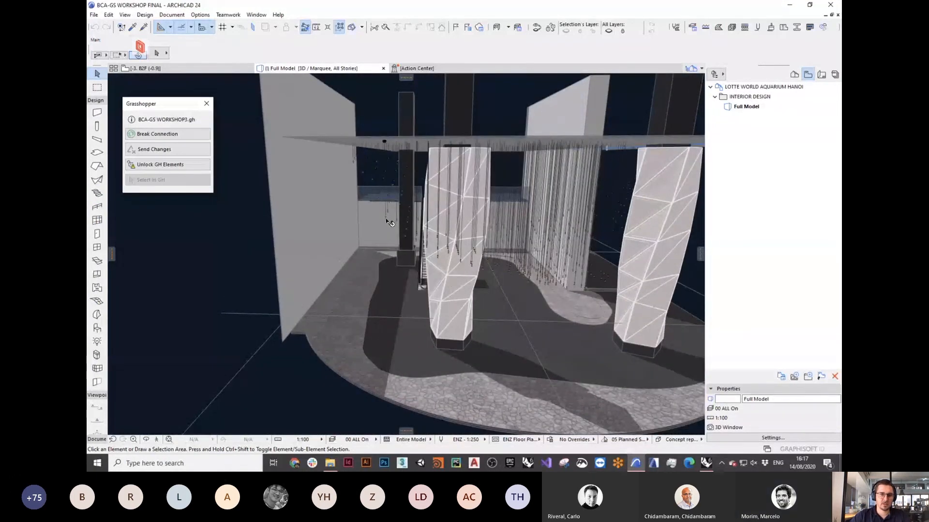
{"action": "scroll", "coordinate": [389, 220], "scroll_direction": "up", "scroll_amount": 5}
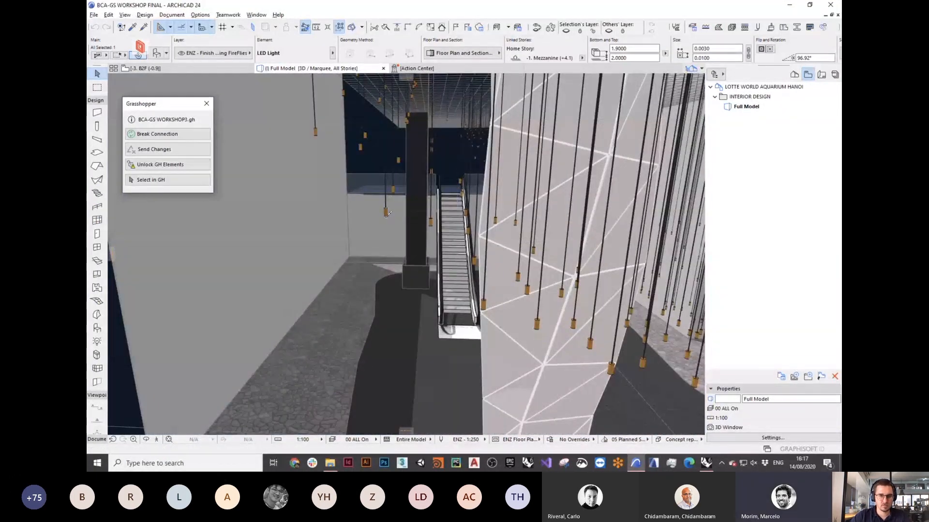
{"action": "left_click", "coordinate": [386, 213], "text": "alt"}
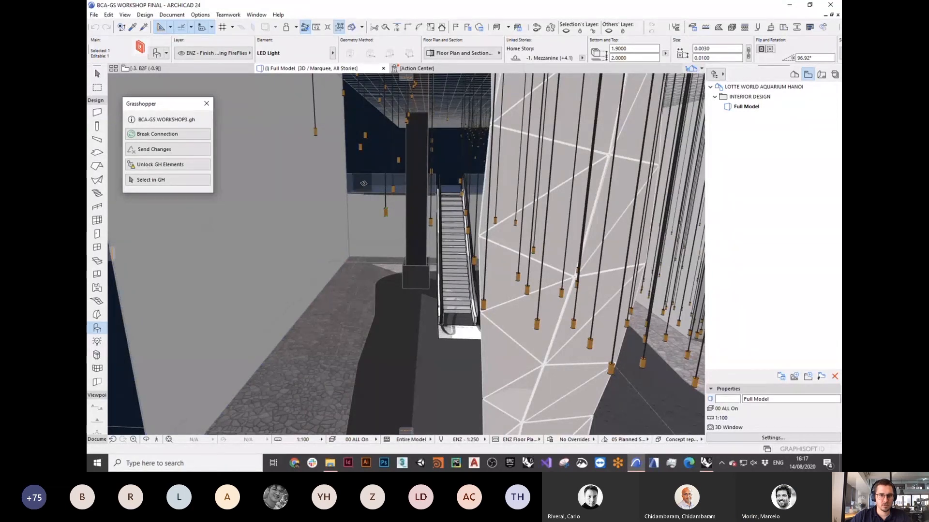
{"action": "key", "text": "super+f"}
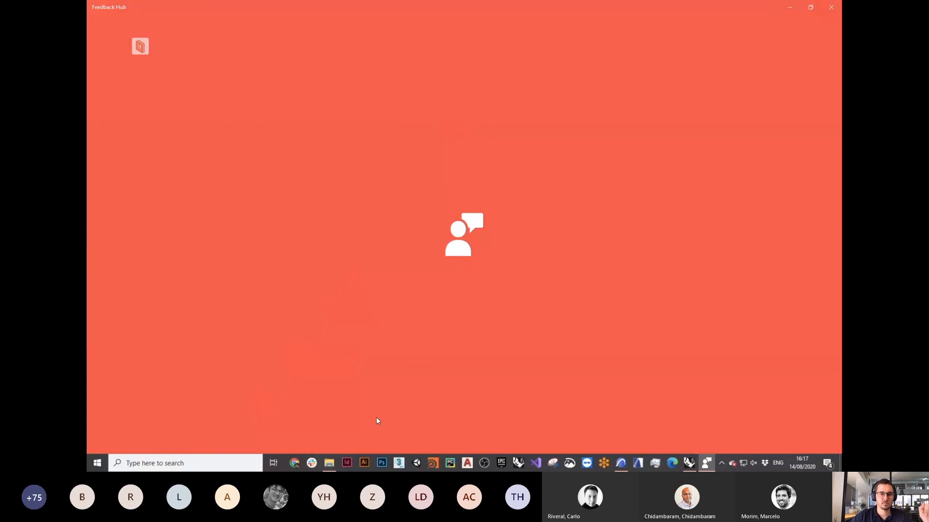
{"action": "left_click", "coordinate": [691, 463]}
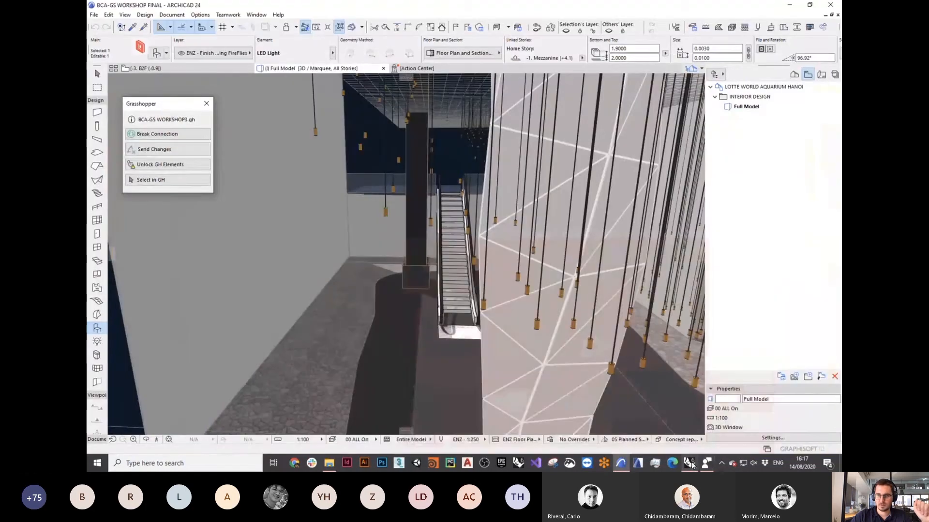
{"action": "left_click", "coordinate": [692, 465]}
{"action": "left_click", "coordinate": [623, 464]}
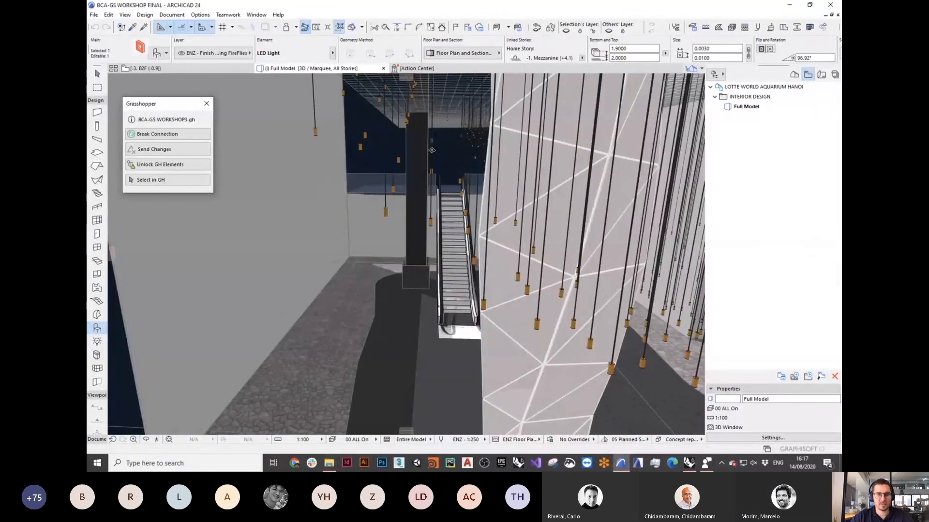
Step: Load the Select Lights criteria in Find & Select and delete all 489 LED lights
{"action": "key", "text": "ctrl+f"}
{"action": "left_click_drag", "start_coordinate": [426, 118], "coordinate": [519, 98]}
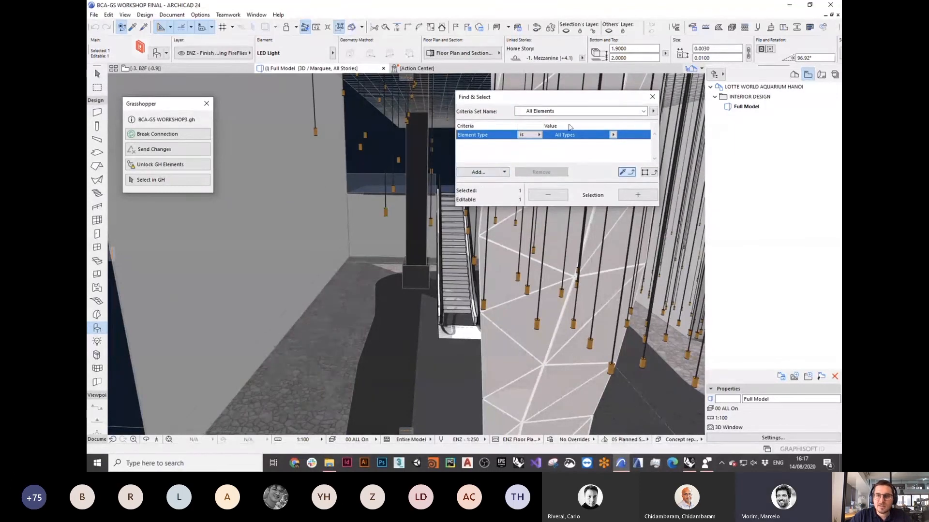
{"action": "left_click", "coordinate": [653, 112]}
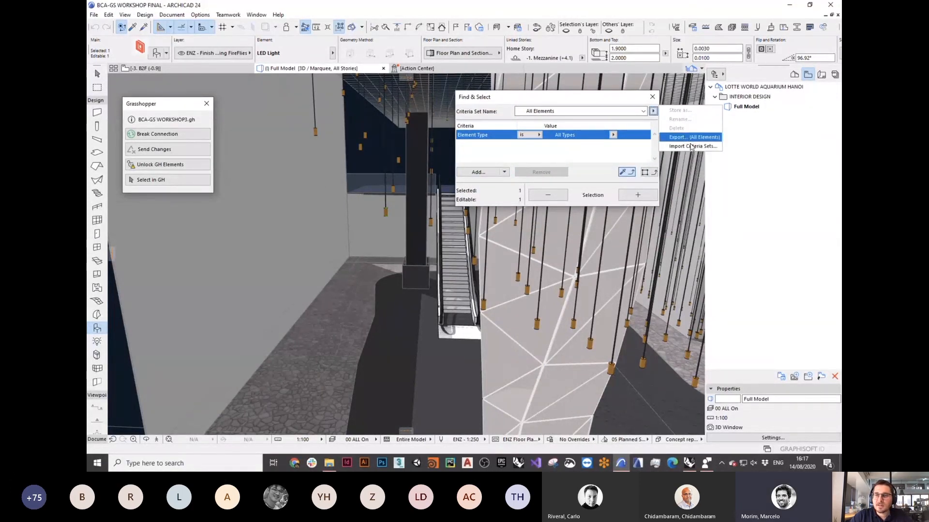
{"action": "left_click", "coordinate": [597, 114]}
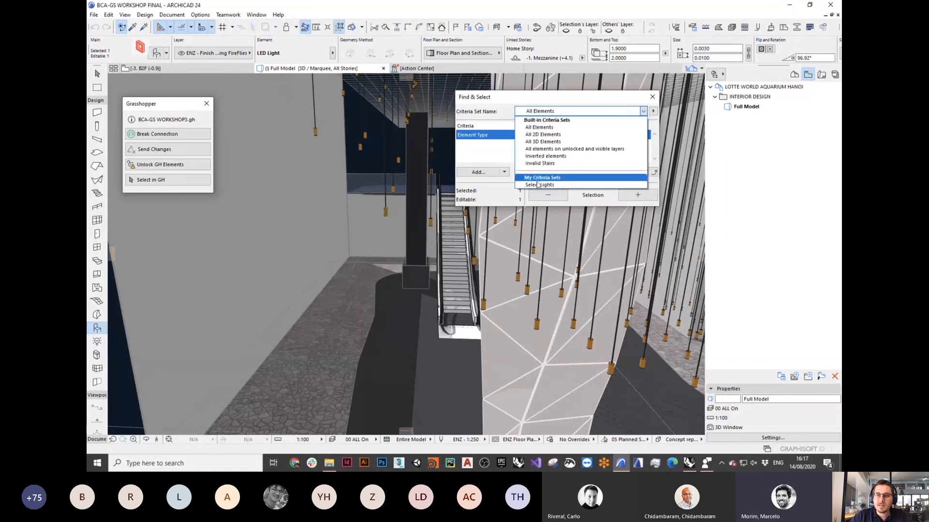
{"action": "left_click", "coordinate": [539, 185]}
{"action": "left_click", "coordinate": [624, 194]}
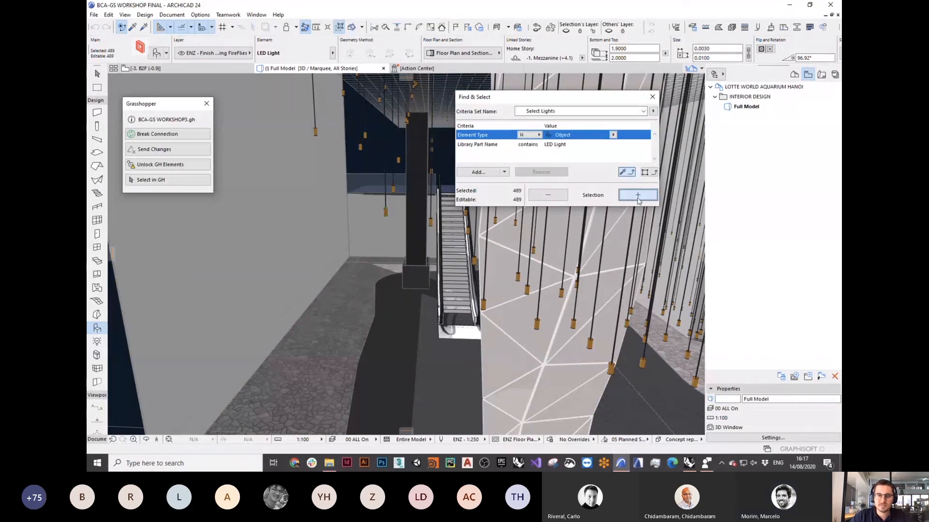
{"action": "key", "text": "Delete"}
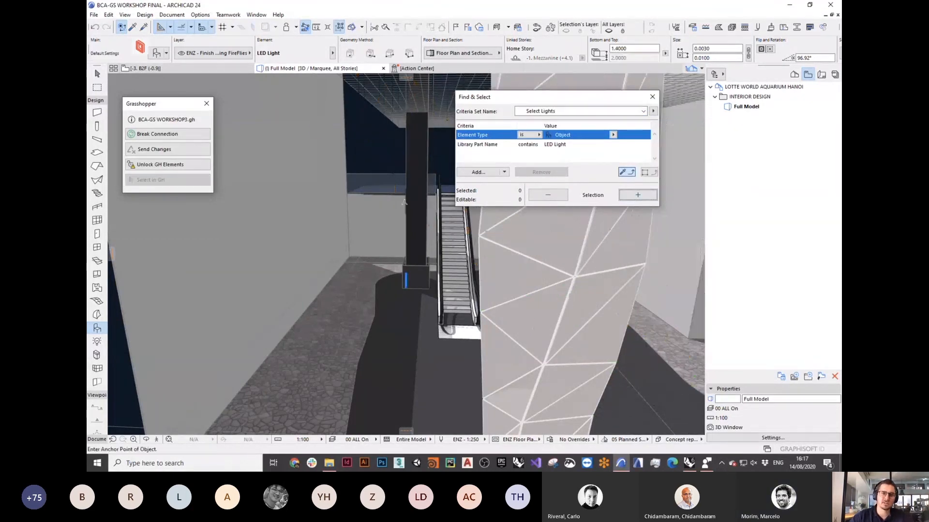
Step: Set the criteria to Element Type Morph and delete all 150 morphs
{"action": "scroll", "coordinate": [374, 172], "scroll_direction": "down", "scroll_amount": 5}
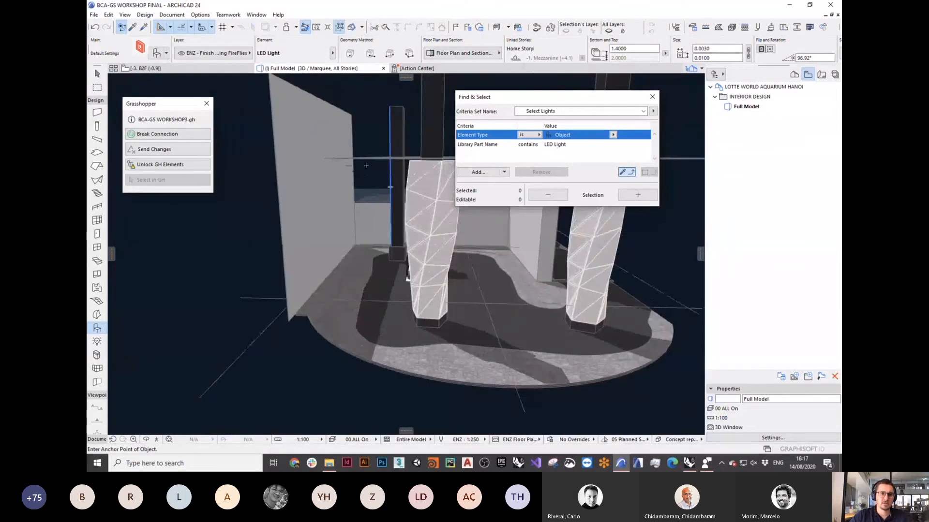
{"action": "scroll", "coordinate": [369, 157], "scroll_direction": "up", "scroll_amount": 2}
{"action": "middle_click_drag", "start_coordinate": [369, 149], "coordinate": [369, 156], "text": "shift"}
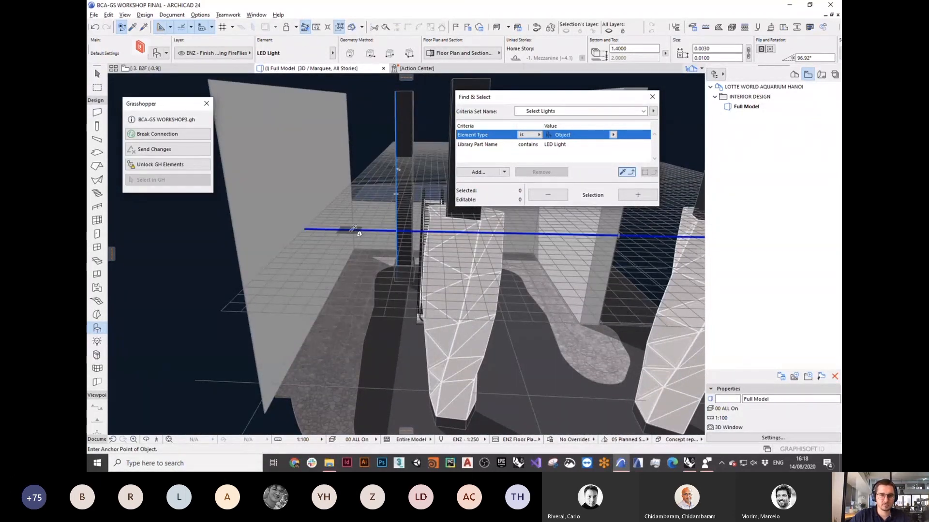
{"action": "left_click", "coordinate": [351, 232], "text": "alt"}
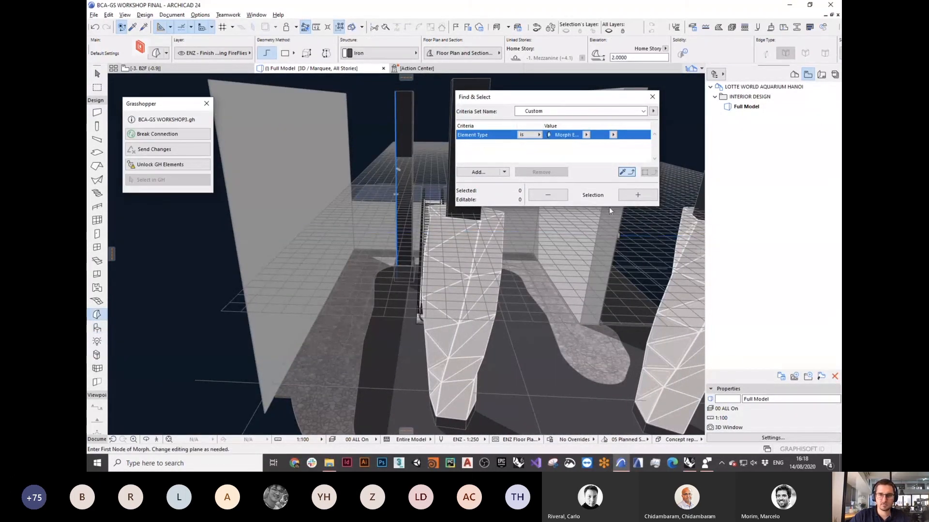
{"action": "left_click", "coordinate": [585, 134]}
{"action": "left_click", "coordinate": [616, 154]}
{"action": "left_click", "coordinate": [638, 195]}
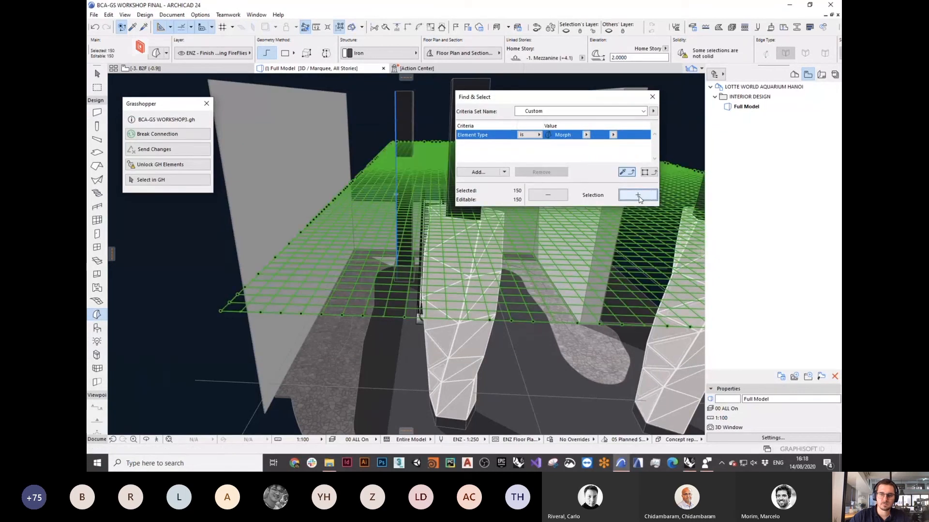
{"action": "key", "text": "Delete"}
Step: Orbit the model around the escalator and column, then switch to Rhino and Grasshopper
{"action": "scroll", "coordinate": [361, 227], "scroll_direction": "down", "scroll_amount": 4}
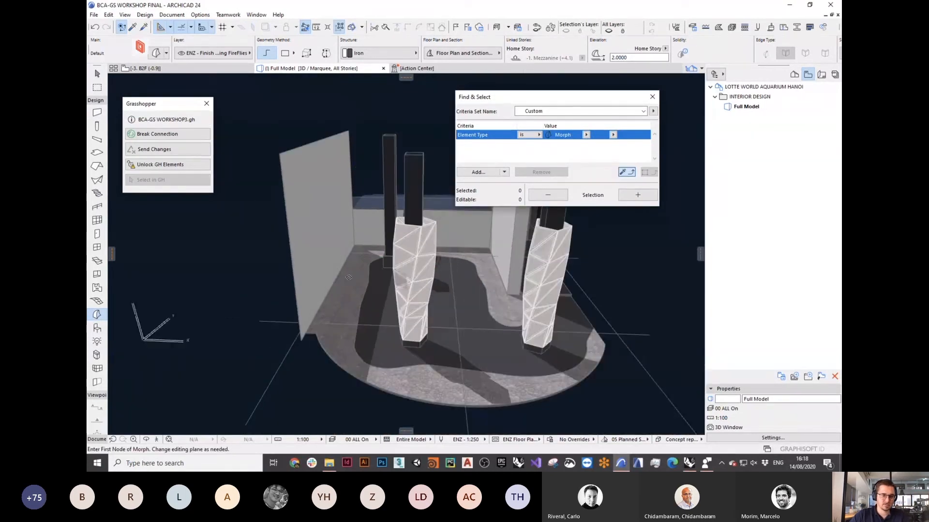
{"action": "middle_click_drag", "start_coordinate": [348, 278], "coordinate": [478, 301], "text": "shift"}
{"action": "middle_click_drag", "start_coordinate": [479, 300], "coordinate": [390, 276]}
{"action": "scroll", "coordinate": [351, 207], "scroll_direction": "down", "scroll_amount": 5}
{"action": "middle_click_drag", "start_coordinate": [351, 207], "coordinate": [408, 203], "text": "shift"}
{"action": "scroll", "coordinate": [334, 253], "scroll_direction": "up", "scroll_amount": 8}
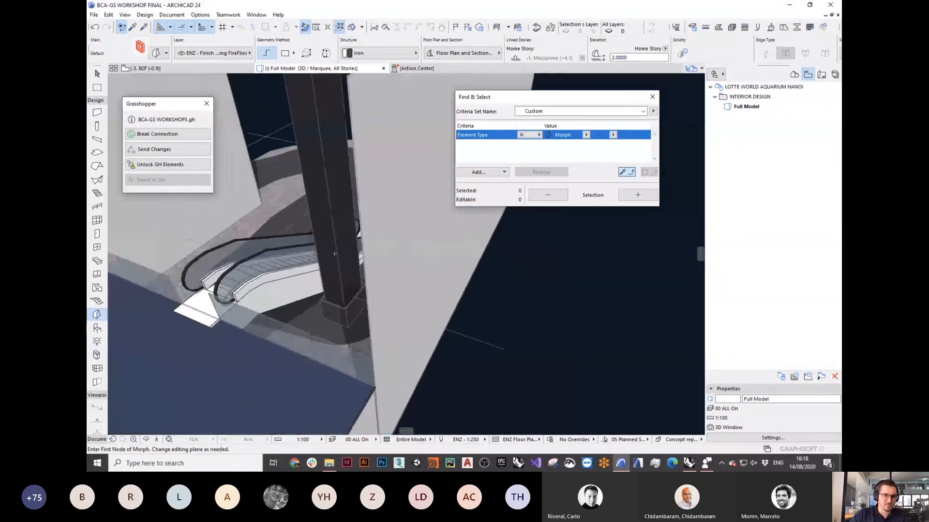
{"action": "scroll", "coordinate": [334, 254], "scroll_direction": "down", "scroll_amount": 4}
{"action": "middle_click_drag", "start_coordinate": [334, 253], "coordinate": [379, 285]}
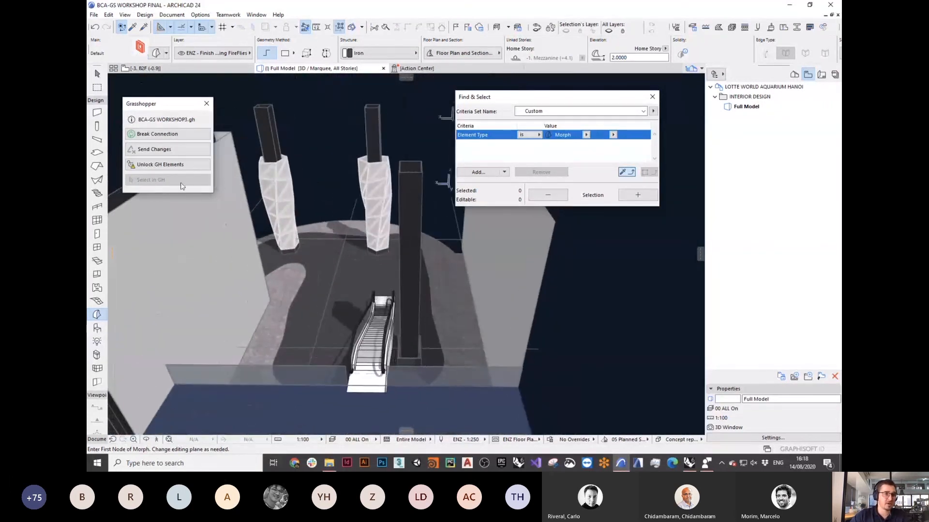
{"action": "left_click", "coordinate": [689, 465]}
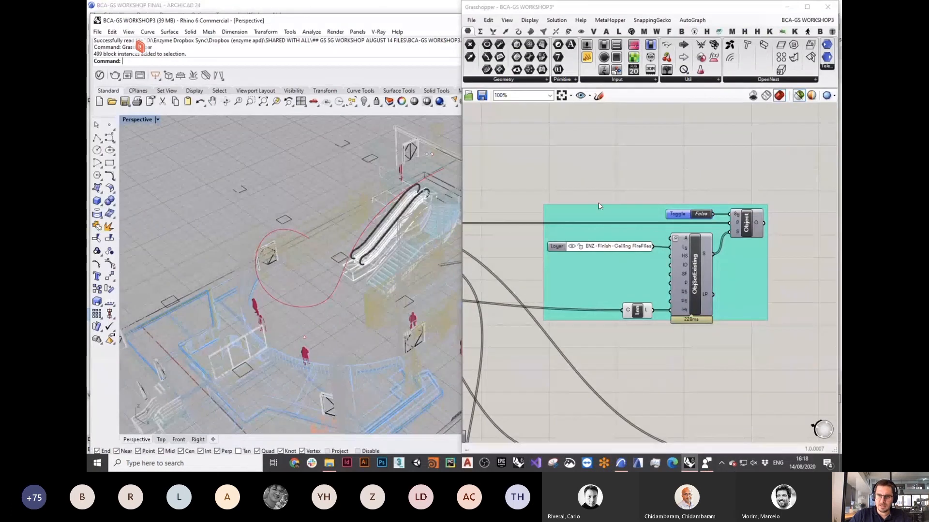
Step: Search 'obje' on empty canvas and place an Object Settings component
{"action": "scroll", "coordinate": [635, 305], "scroll_direction": "down", "scroll_amount": 2}
{"action": "right_click_drag", "start_coordinate": [632, 226], "coordinate": [631, 222]}
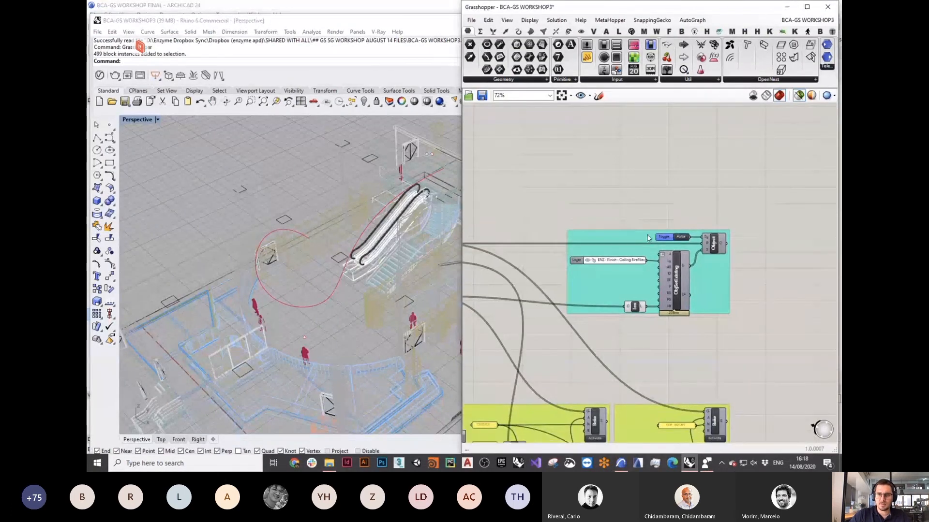
{"action": "scroll", "coordinate": [674, 256], "scroll_direction": "up", "scroll_amount": 2}
{"action": "right_click_drag", "start_coordinate": [674, 255], "coordinate": [656, 289]}
{"action": "double_click", "coordinate": [652, 184]}
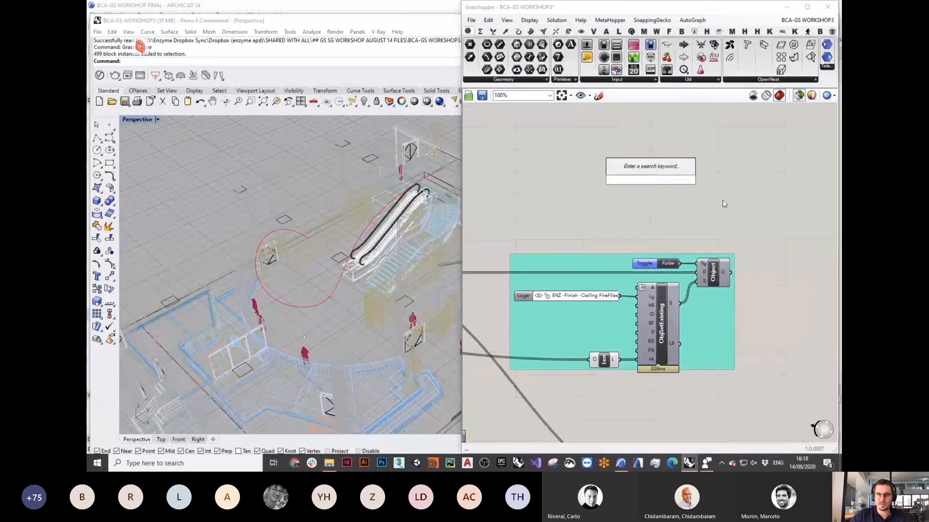
{"action": "type", "text": "bo"}
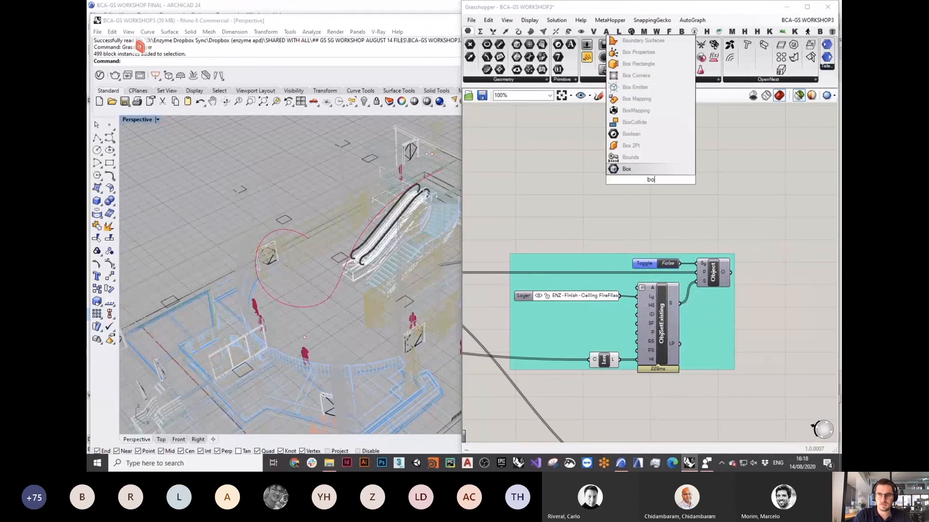
{"action": "key", "text": "BackSpace"}
{"action": "key", "text": "BackSpace"}
{"action": "type", "text": "oje"}
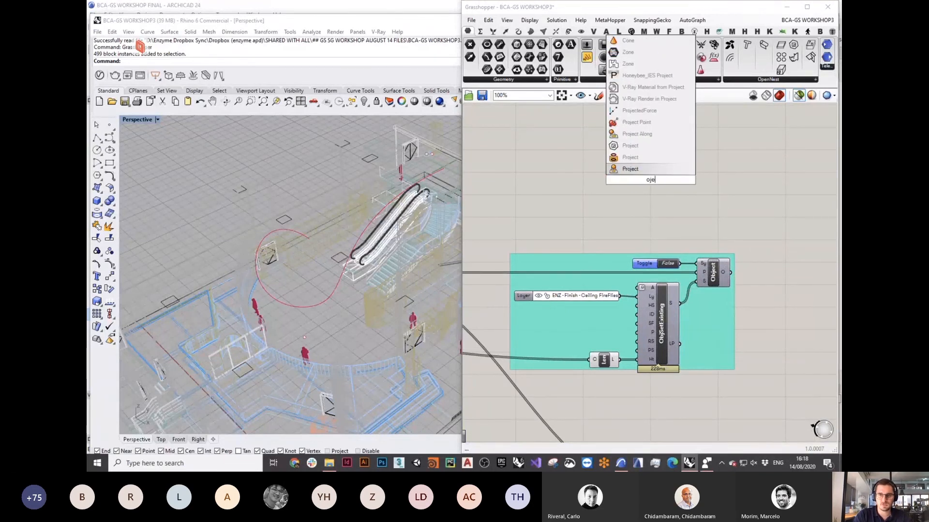
{"action": "key", "text": "BackSpace"}
{"action": "key", "text": "BackSpace"}
{"action": "type", "text": "bje"}
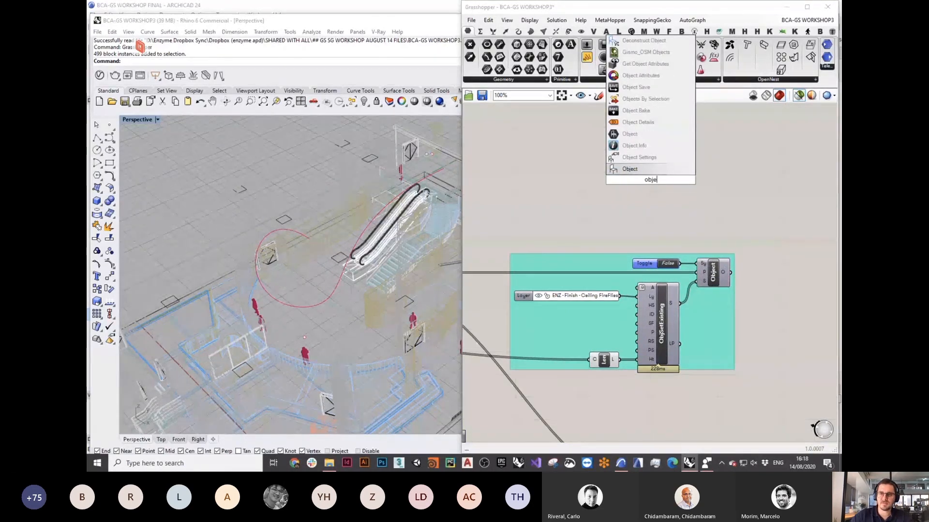
{"action": "left_click", "coordinate": [641, 159]}
{"action": "left_click_drag", "start_coordinate": [654, 193], "coordinate": [661, 197]}
Step: Place an ARCHICAD Object component and wire a copied False toggle to its Sy input
{"action": "left_click_drag", "start_coordinate": [718, 271], "coordinate": [719, 228]}
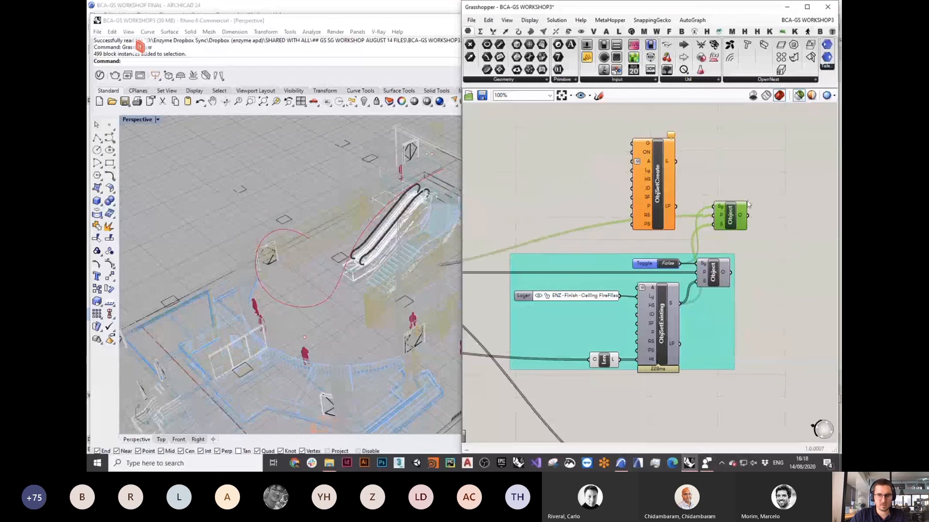
{"action": "key", "text": "Delete"}
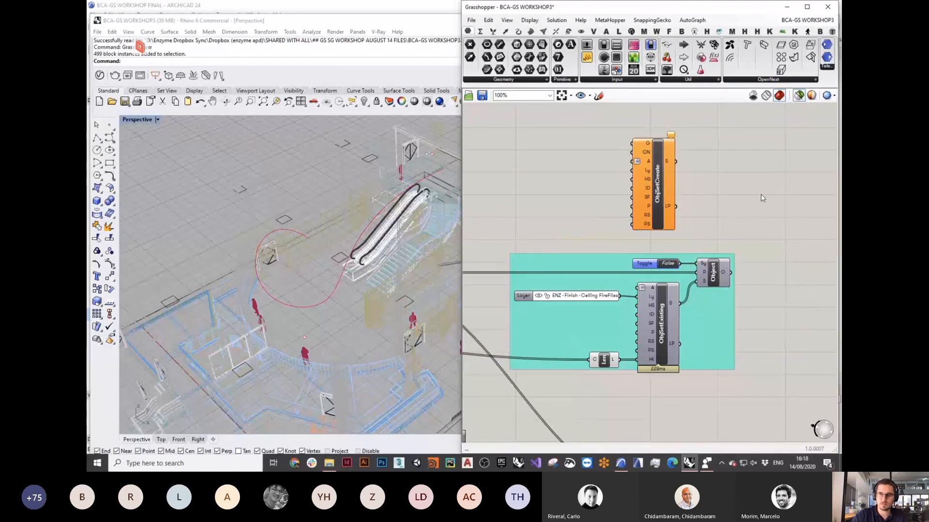
{"action": "double_click", "coordinate": [701, 161]}
{"action": "type", "text": "obje"}
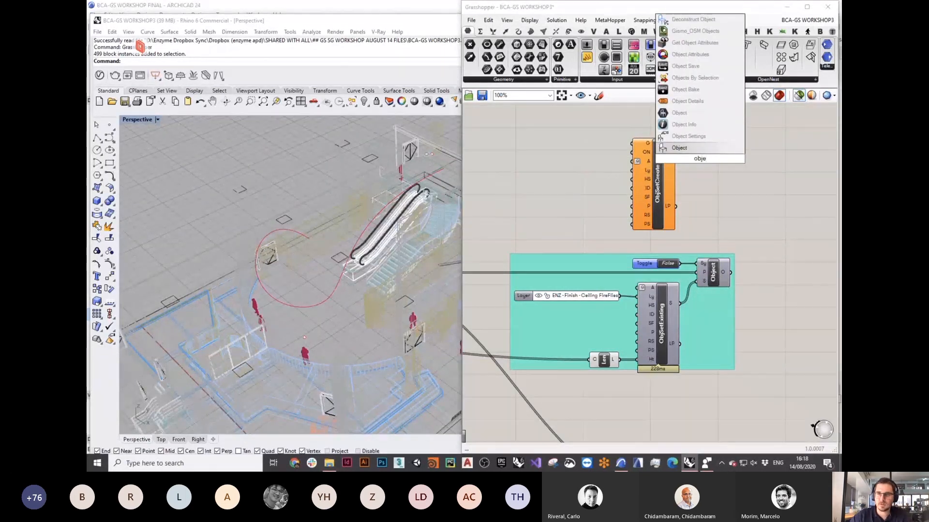
{"action": "left_click", "coordinate": [678, 148]}
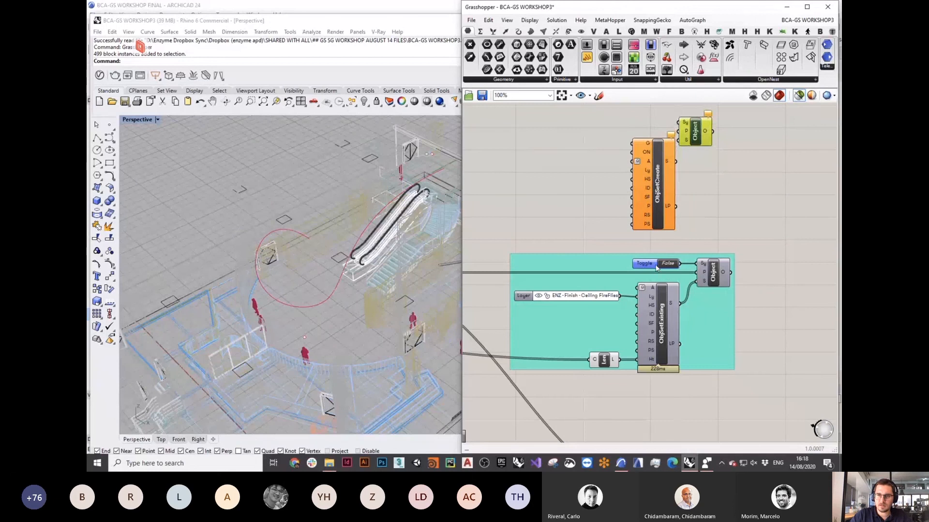
{"action": "left_click_drag", "start_coordinate": [654, 265], "coordinate": [678, 123], "text": "alt"}
{"action": "left_click_drag", "start_coordinate": [665, 181], "coordinate": [676, 147]}
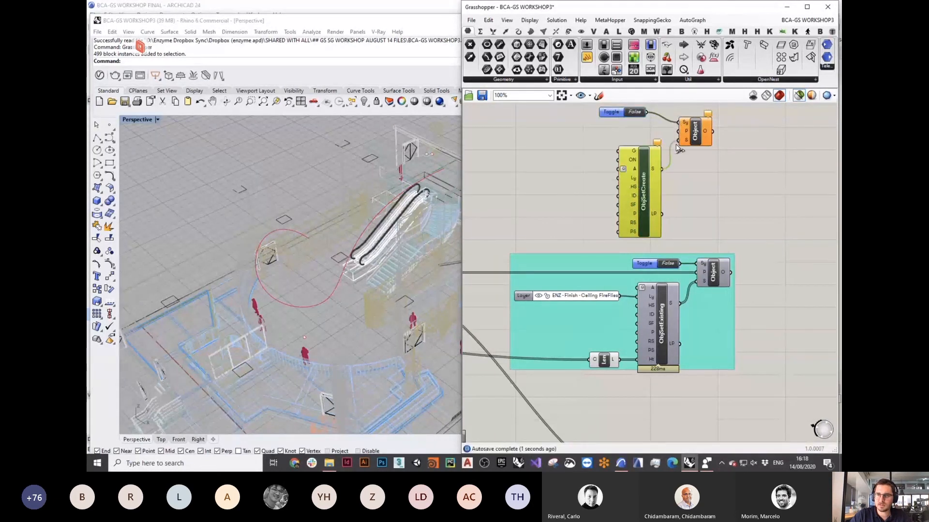
Step: Switch ObjSetCreate to Use existing Library Part, turning it into ObjSetExisting
{"action": "right_click", "coordinate": [647, 190]}
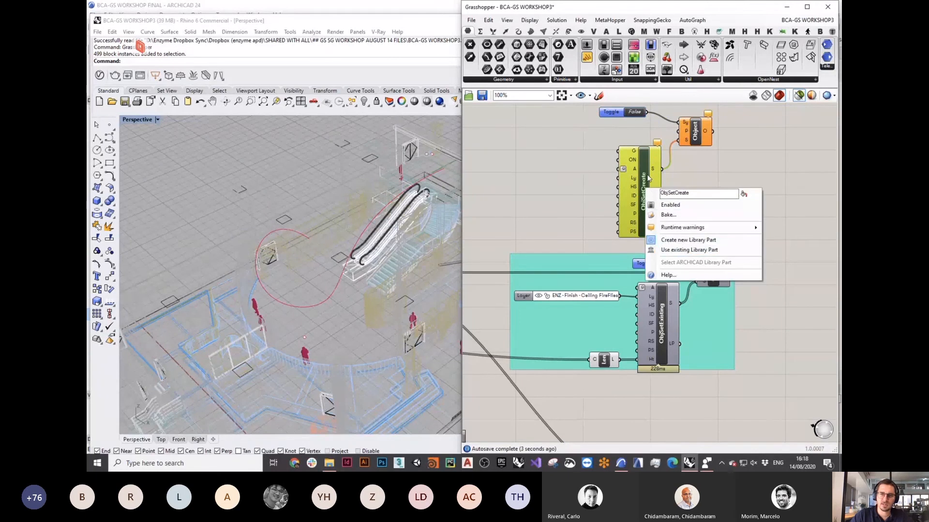
{"action": "right_click", "coordinate": [644, 164]}
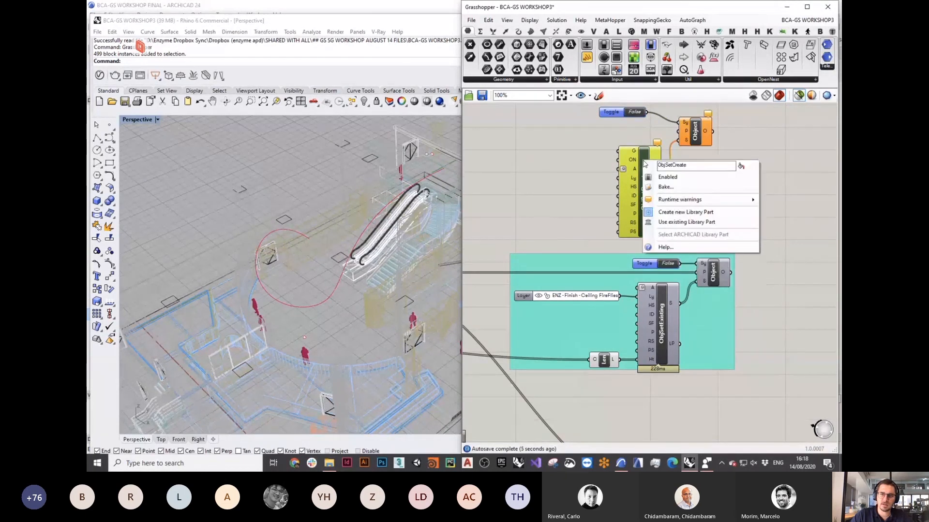
{"action": "left_click", "coordinate": [724, 151]}
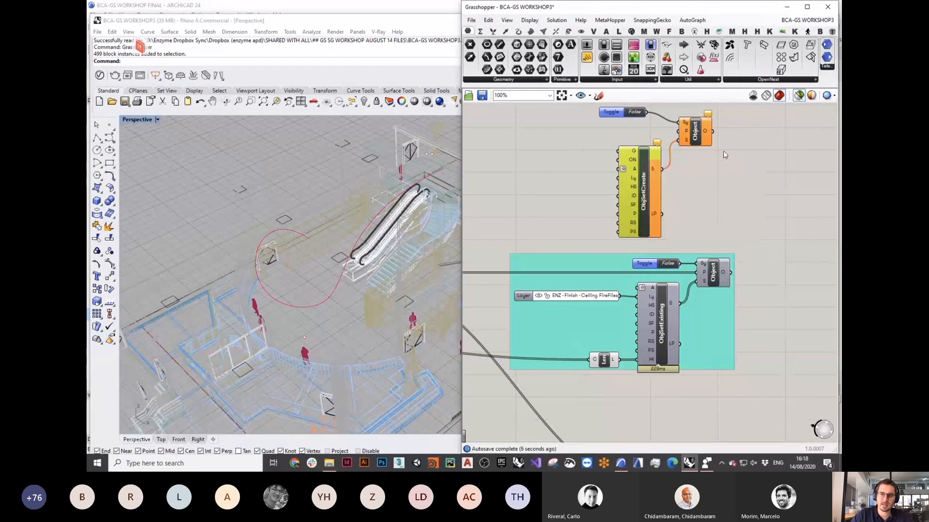
{"action": "right_click", "coordinate": [645, 172]}
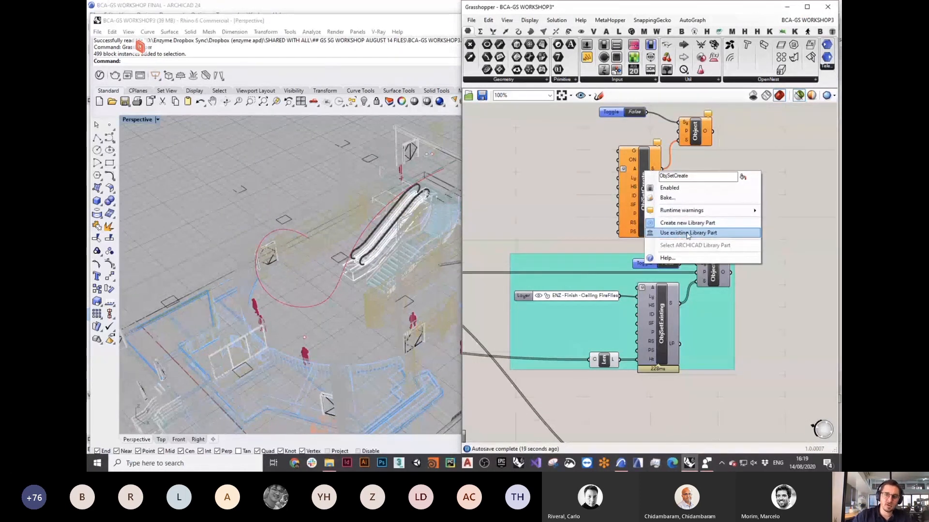
{"action": "left_click", "coordinate": [714, 234]}
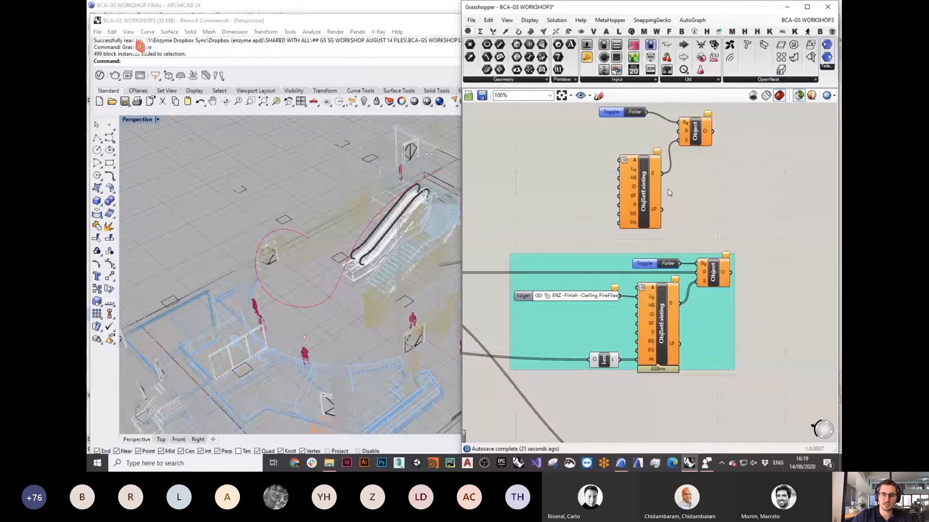
{"action": "right_click", "coordinate": [645, 180]}
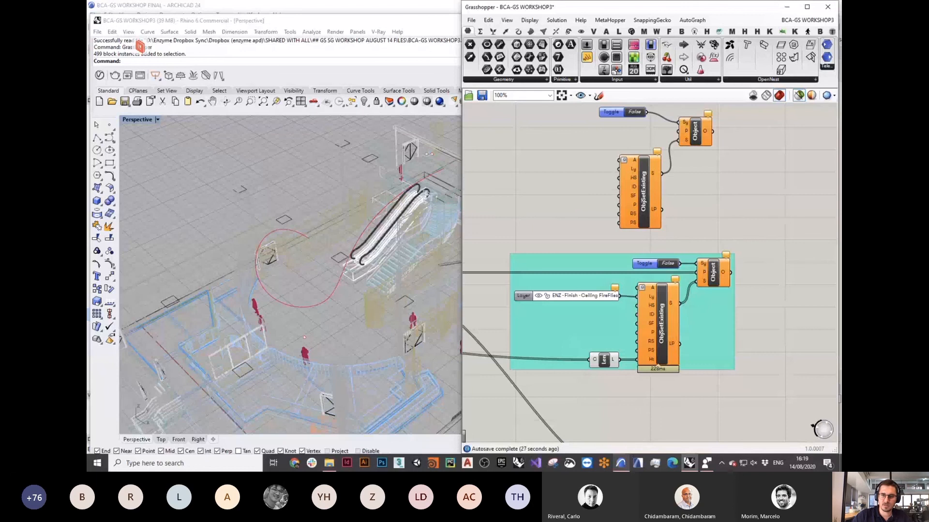
Step: Log in to the Enzyme BIMcloud server with the login name and password, then return to Grasshopper
{"action": "left_click", "coordinate": [622, 464]}
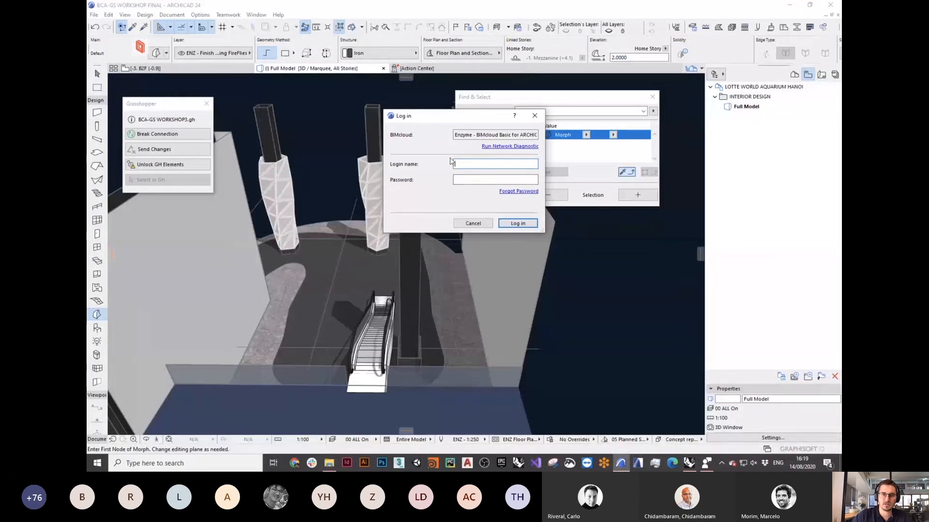
{"action": "left_click_drag", "start_coordinate": [454, 121], "coordinate": [345, 106]}
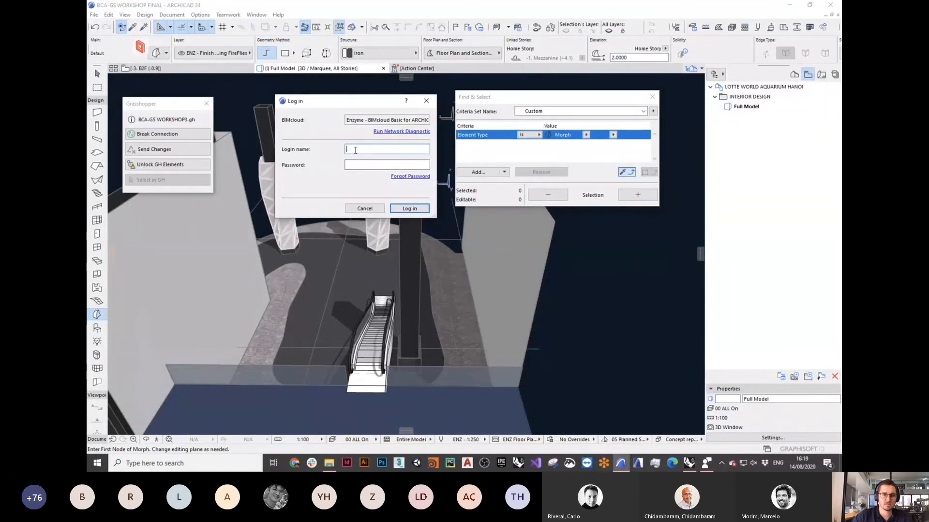
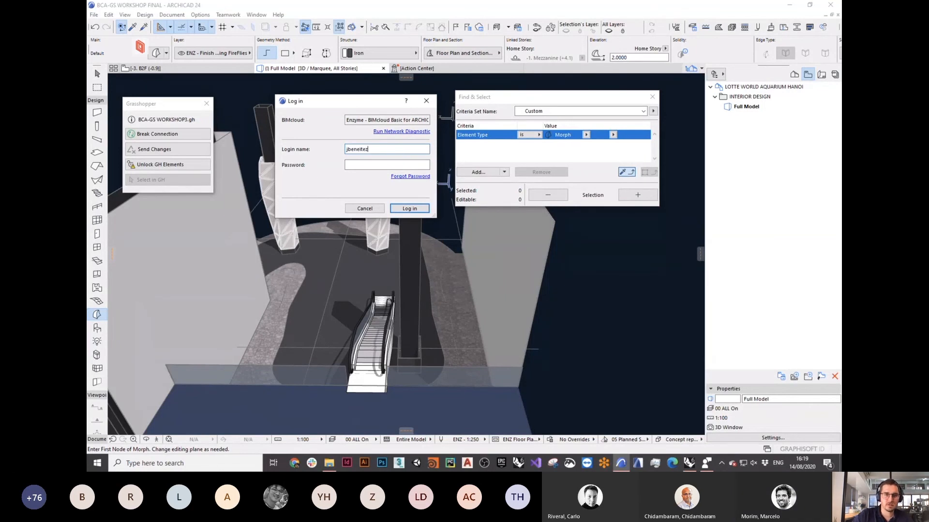
{"action": "left_click", "coordinate": [368, 165]}
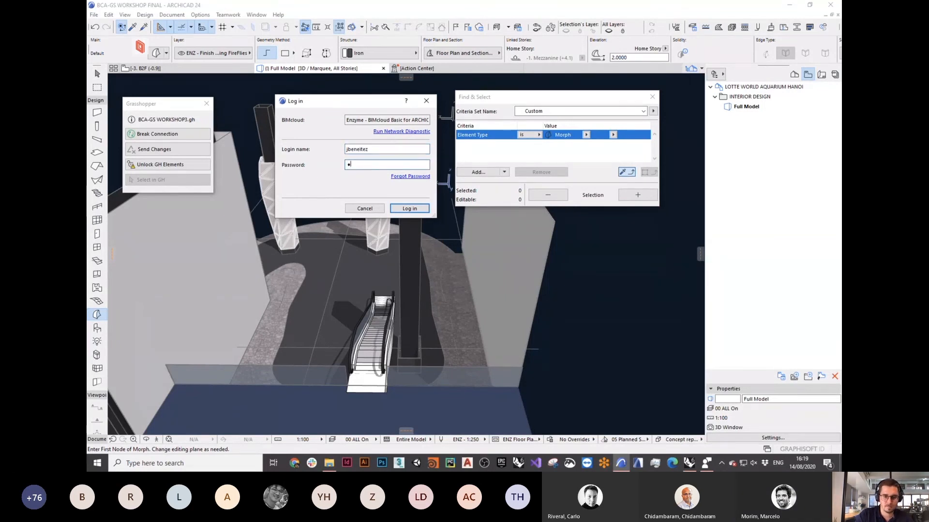
{"action": "type", "text": "•••••••"}
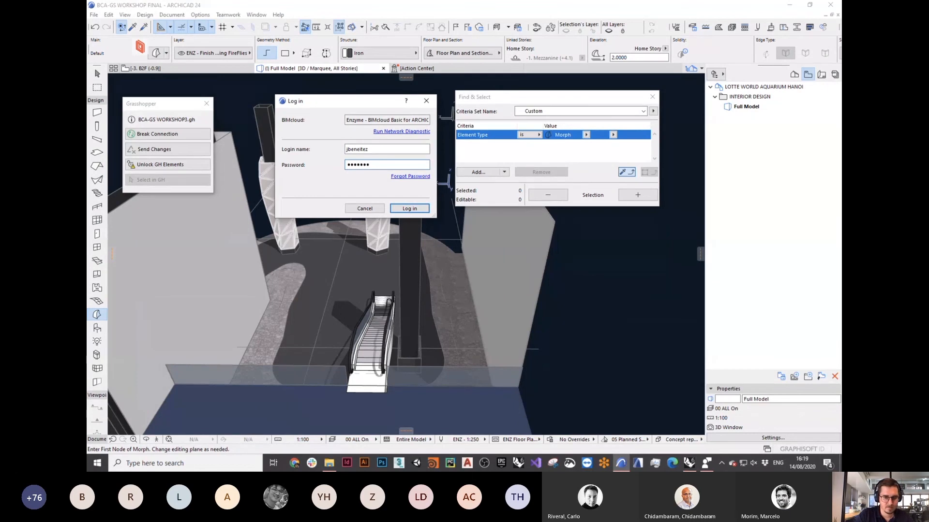
{"action": "type", "text": "••"}
{"action": "left_click", "coordinate": [409, 208]}
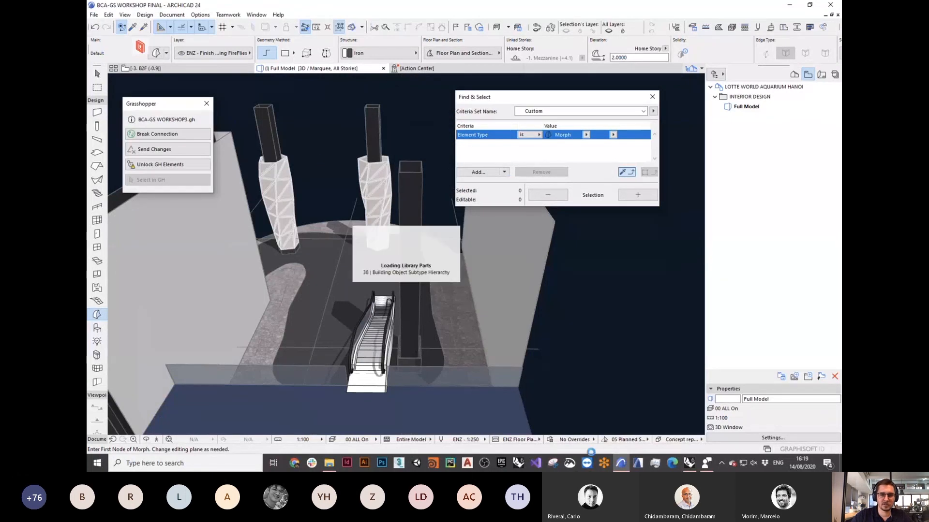
{"action": "left_click", "coordinate": [690, 464]}
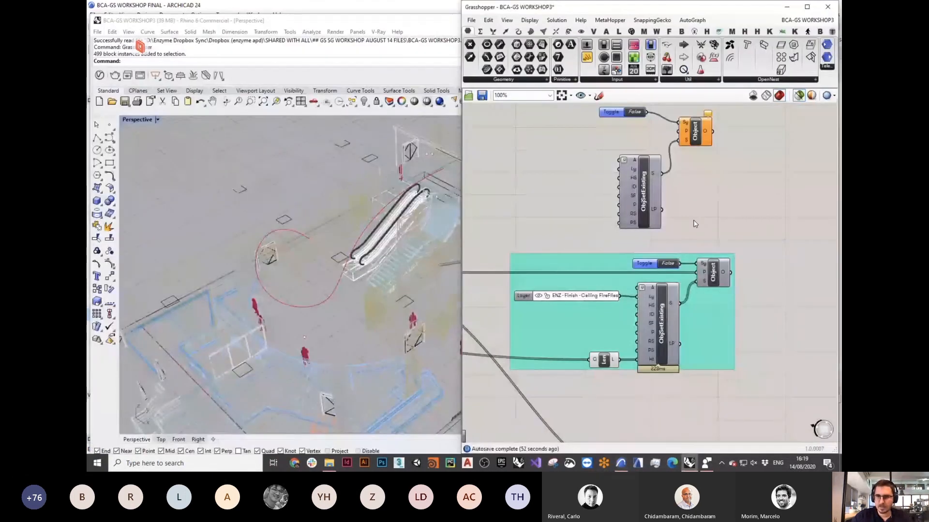
Step: Set ObjSetExisting's library part to LED Light no grasshopper.gsm
{"action": "right_click", "coordinate": [644, 174]}
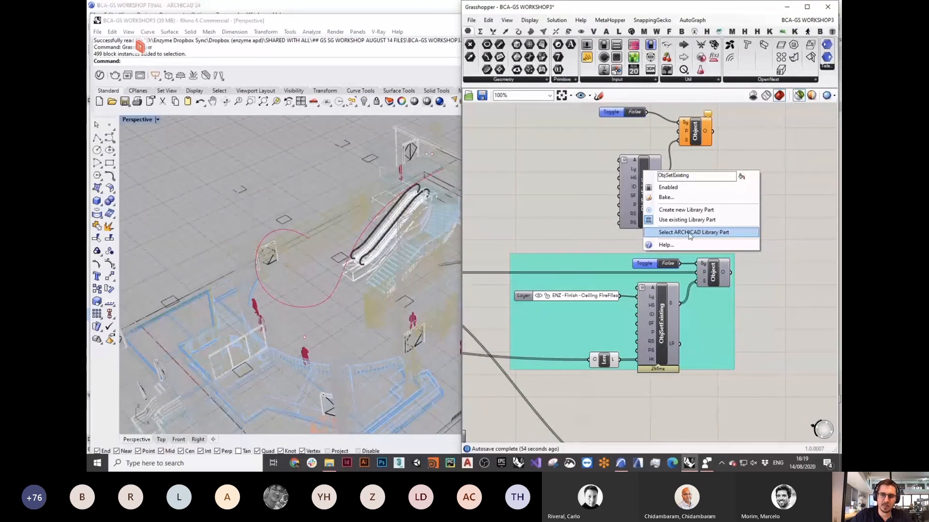
{"action": "left_click", "coordinate": [707, 233]}
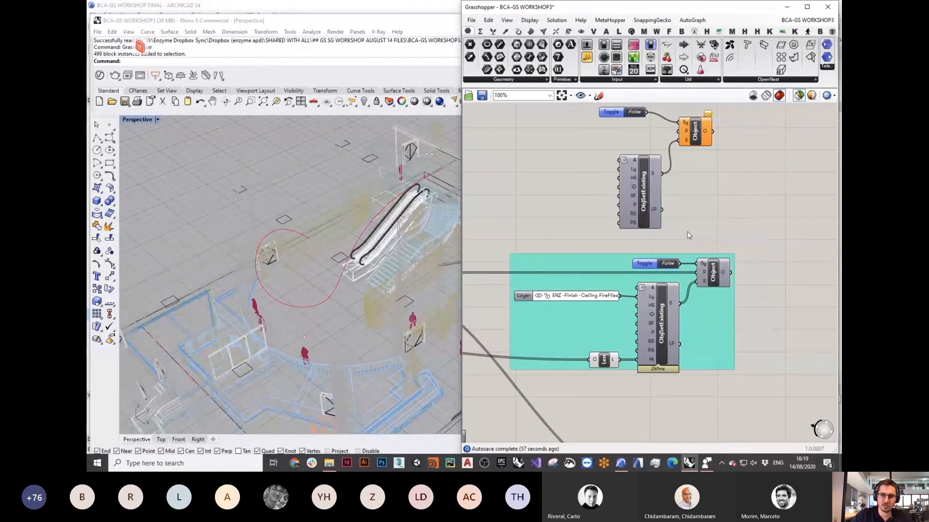
{"action": "left_click_drag", "start_coordinate": [440, 52], "coordinate": [401, 91]}
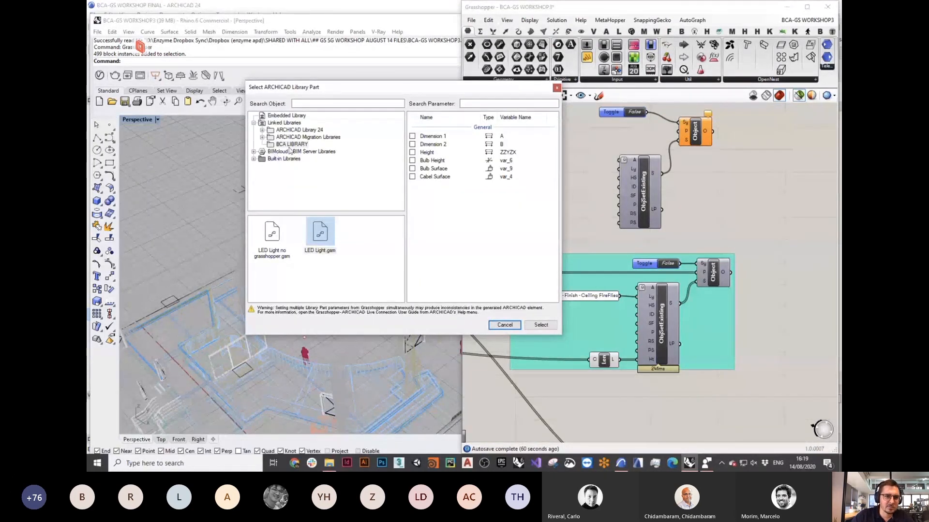
{"action": "left_click", "coordinate": [334, 283]}
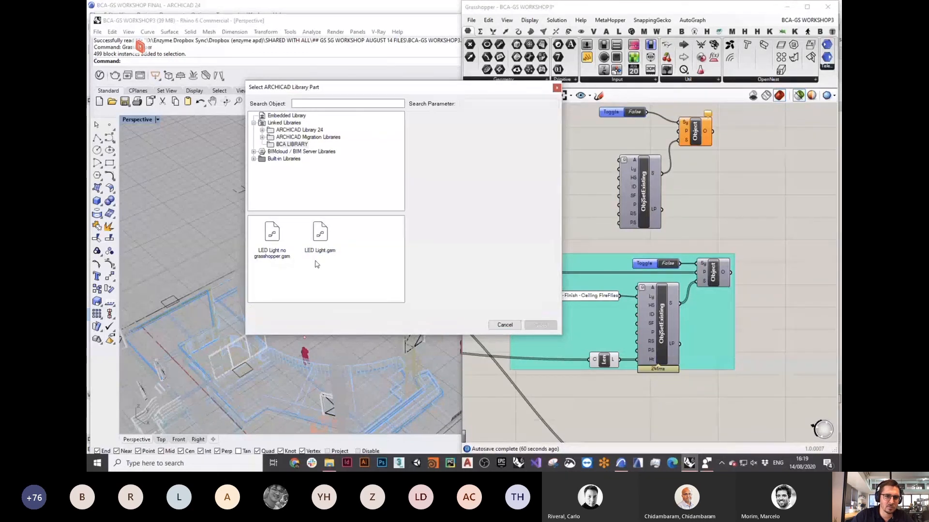
{"action": "left_click", "coordinate": [320, 242]}
{"action": "left_click", "coordinate": [313, 289]}
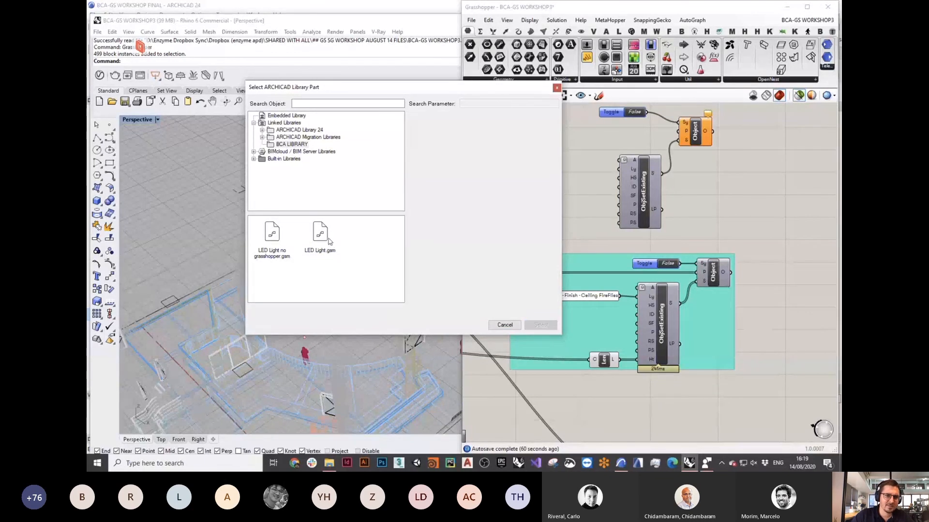
{"action": "left_click", "coordinate": [273, 239]}
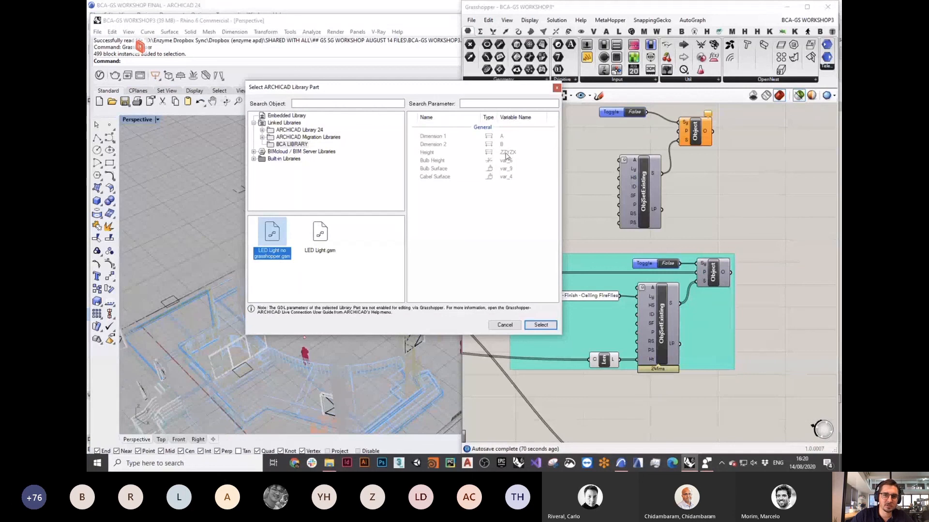
{"action": "left_click", "coordinate": [541, 326]}
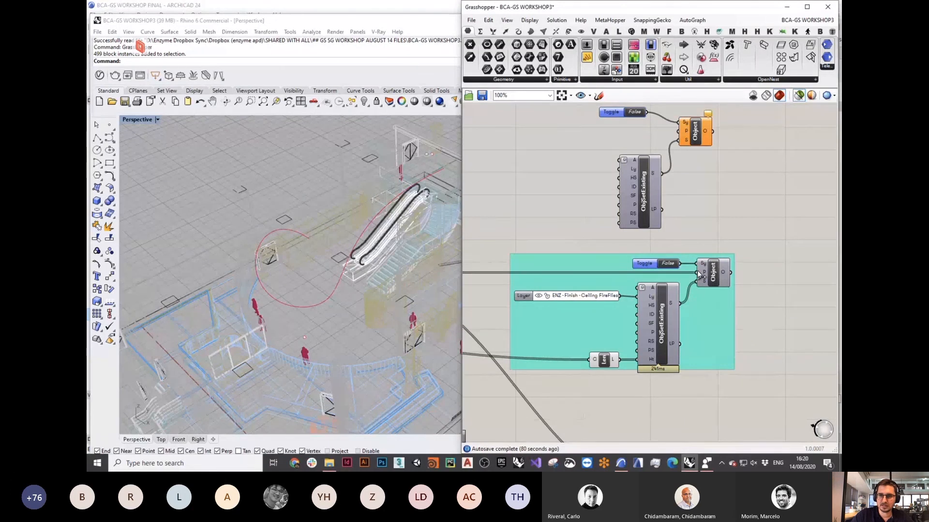
Step: Switch the Object component's toggle to True and return to ARCHICAD
{"action": "double_click", "coordinate": [499, 271]}
{"action": "scroll", "coordinate": [699, 276], "scroll_direction": "down", "scroll_amount": 4}
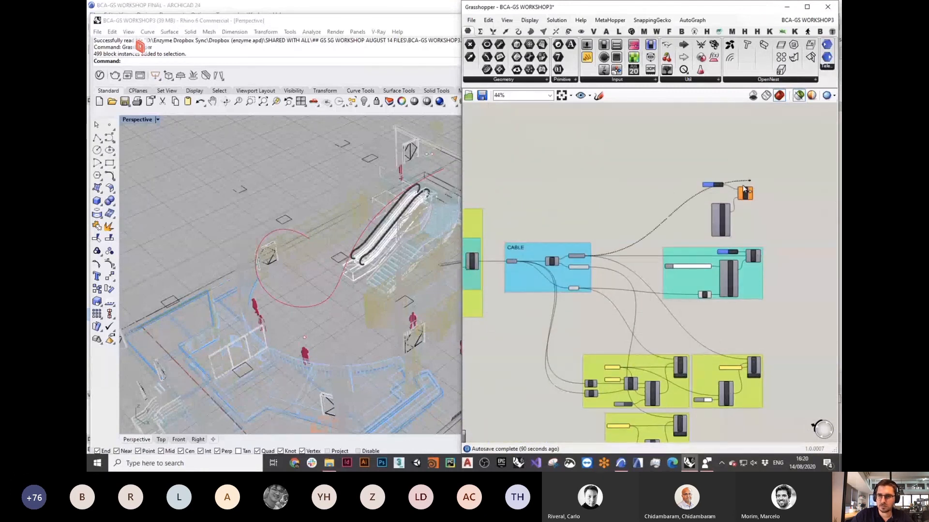
{"action": "scroll", "coordinate": [753, 193], "scroll_direction": "up", "scroll_amount": 6}
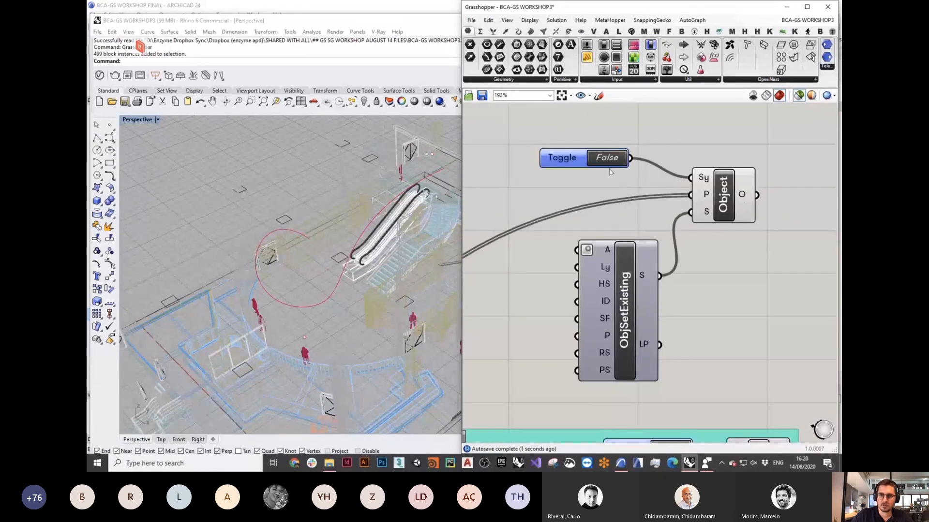
{"action": "double_click", "coordinate": [609, 161]}
{"action": "key", "text": "ctrl+Up"}
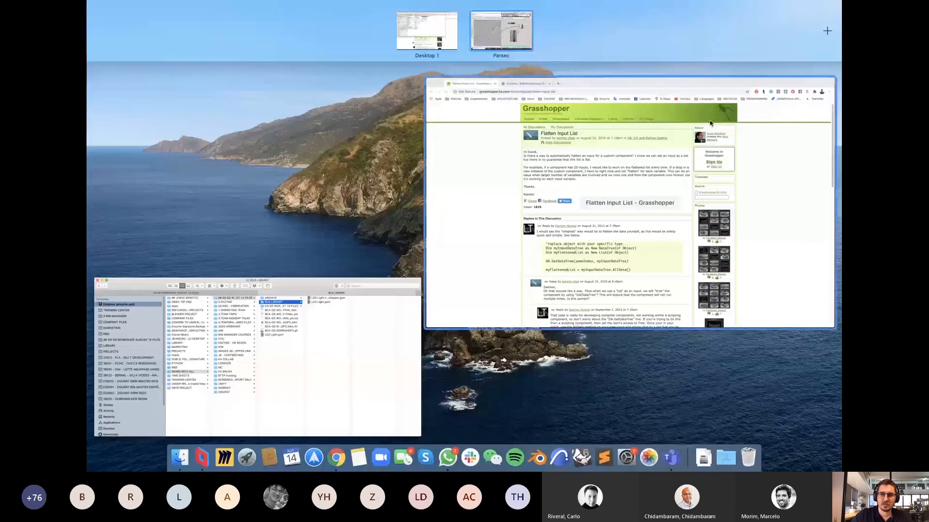
{"action": "key", "text": "ctrl+Up"}
{"action": "key", "text": "ctrl+Up"}
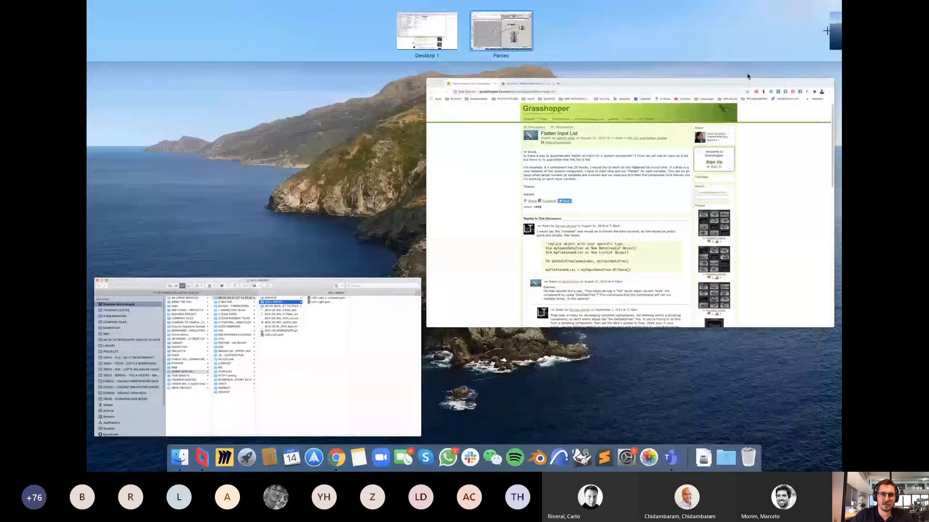
{"action": "key", "text": "ctrl+Up"}
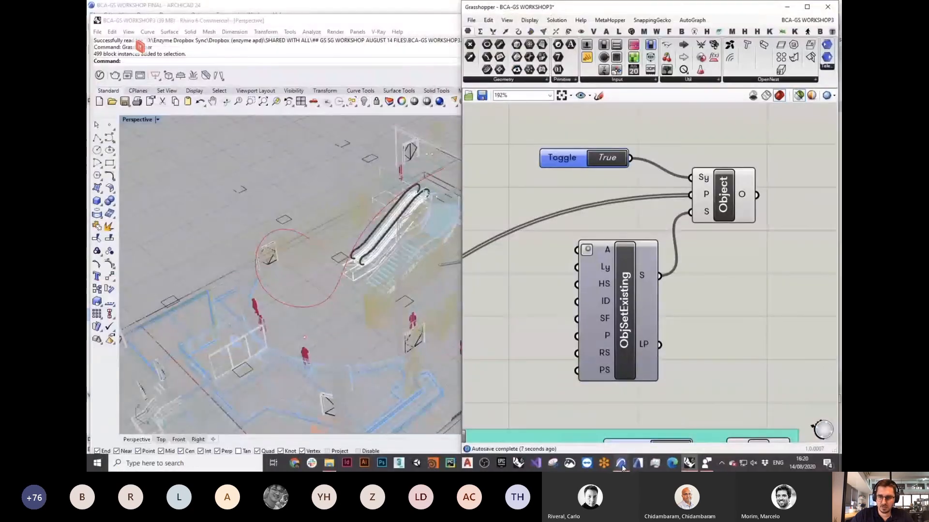
{"action": "left_click", "coordinate": [622, 464]}
Step: Unlock the Grasshopper elements and select all 487 LED Light objects via the Select Lights criteria
{"action": "scroll", "coordinate": [338, 294], "scroll_direction": "up", "scroll_amount": 3}
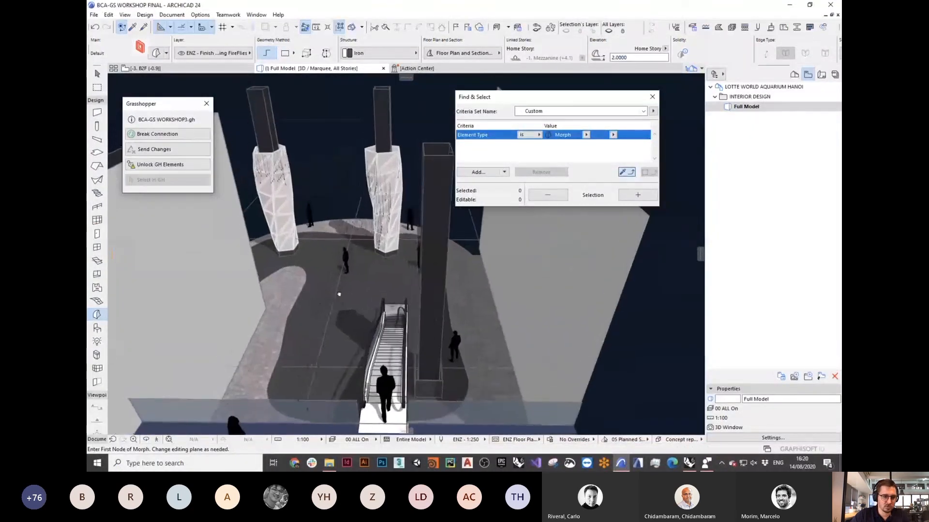
{"action": "middle_click_drag", "start_coordinate": [338, 294], "coordinate": [305, 229], "text": "shift"}
{"action": "left_click_drag", "start_coordinate": [305, 229], "coordinate": [298, 227], "text": "shift"}
{"action": "scroll", "coordinate": [311, 219], "scroll_direction": "up", "scroll_amount": 4}
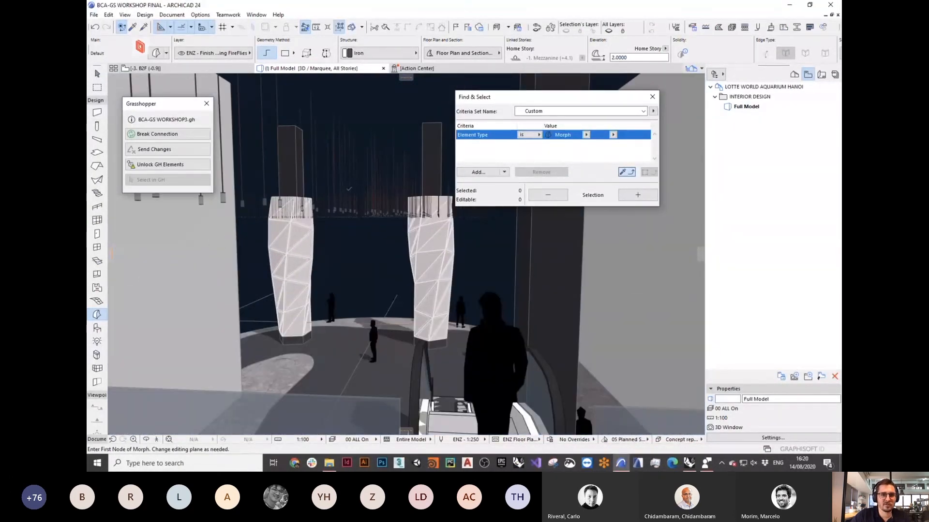
{"action": "key", "text": "Escape"}
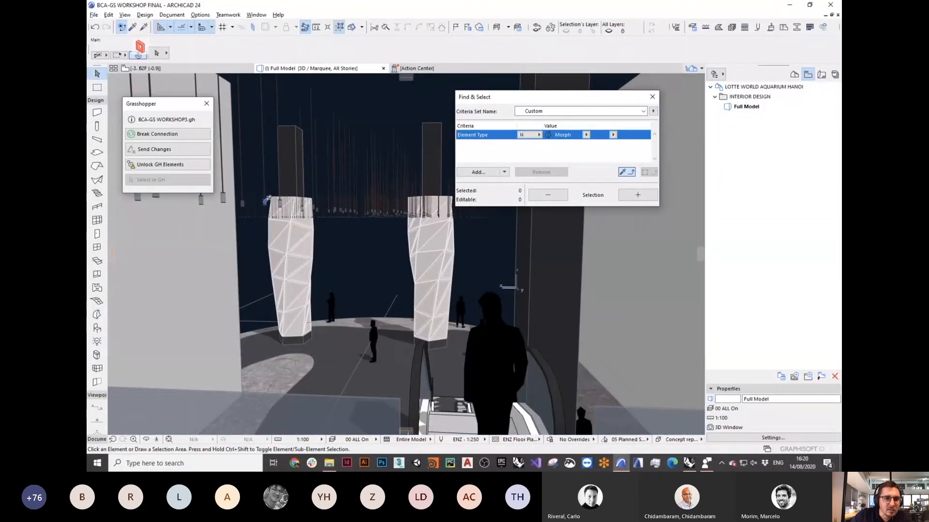
{"action": "left_click", "coordinate": [267, 199], "text": "alt"}
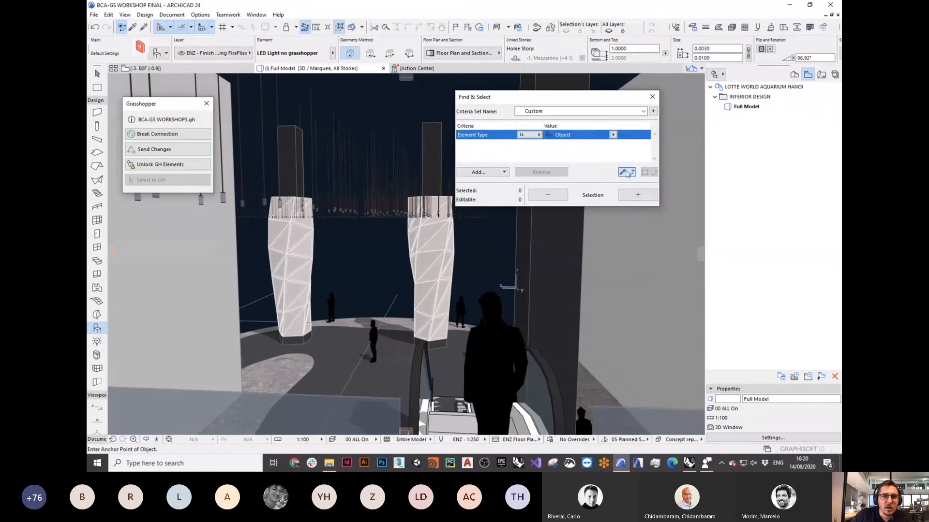
{"action": "key", "text": "Escape"}
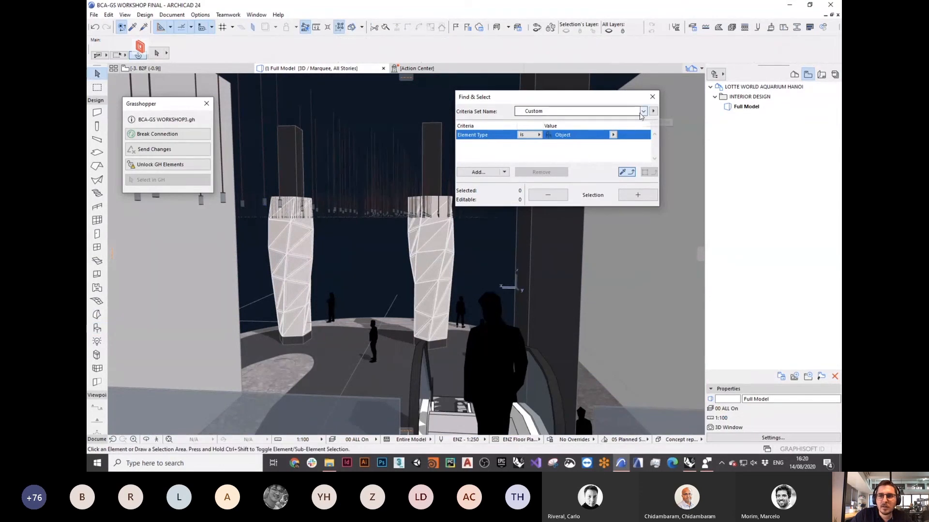
{"action": "left_click", "coordinate": [177, 167]}
{"action": "left_click", "coordinate": [639, 196]}
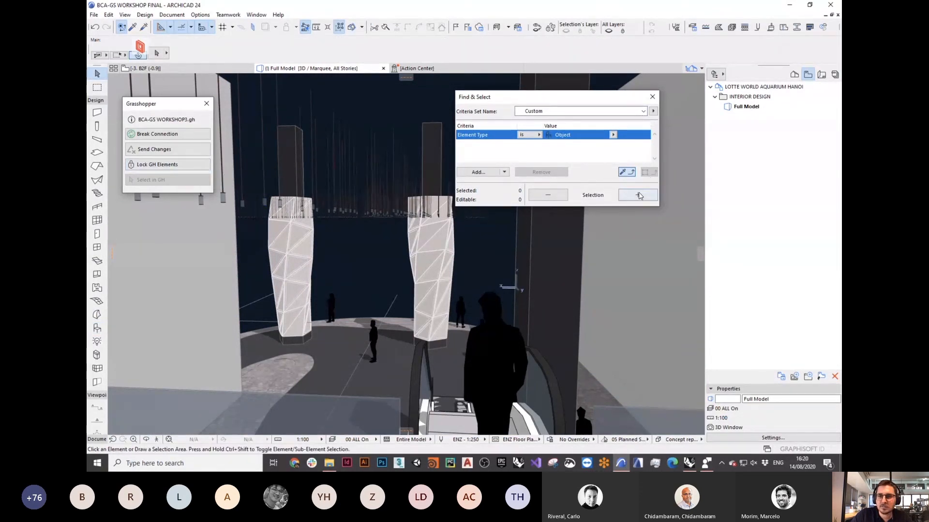
{"action": "key", "text": "Escape"}
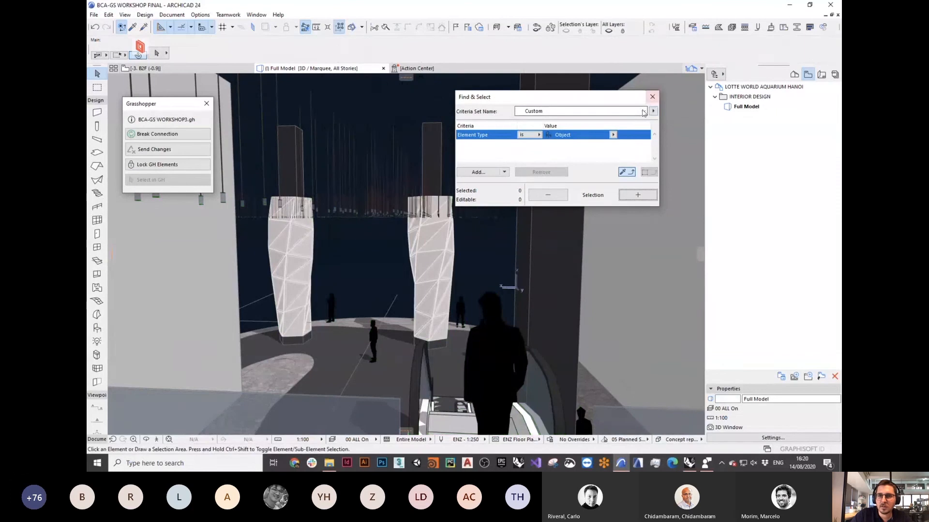
{"action": "left_click", "coordinate": [643, 112]}
{"action": "left_click", "coordinate": [539, 200]}
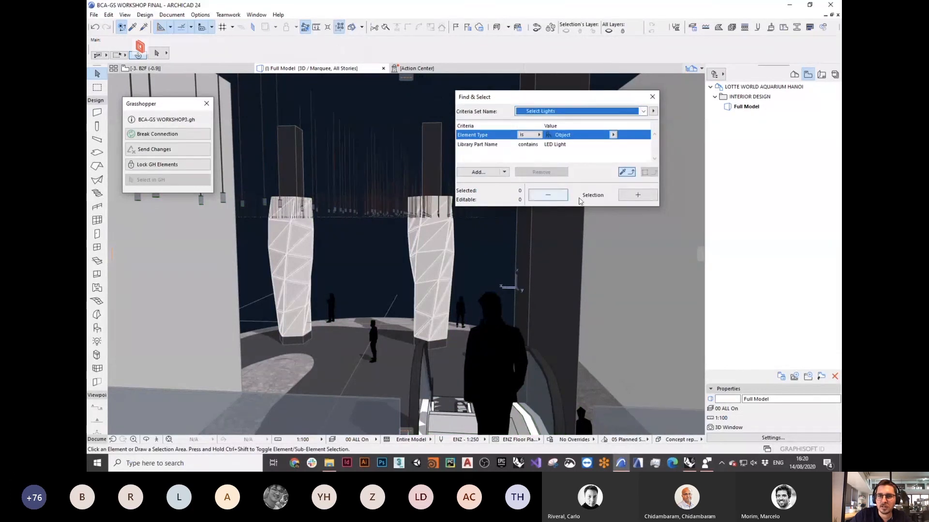
{"action": "left_click", "coordinate": [627, 197]}
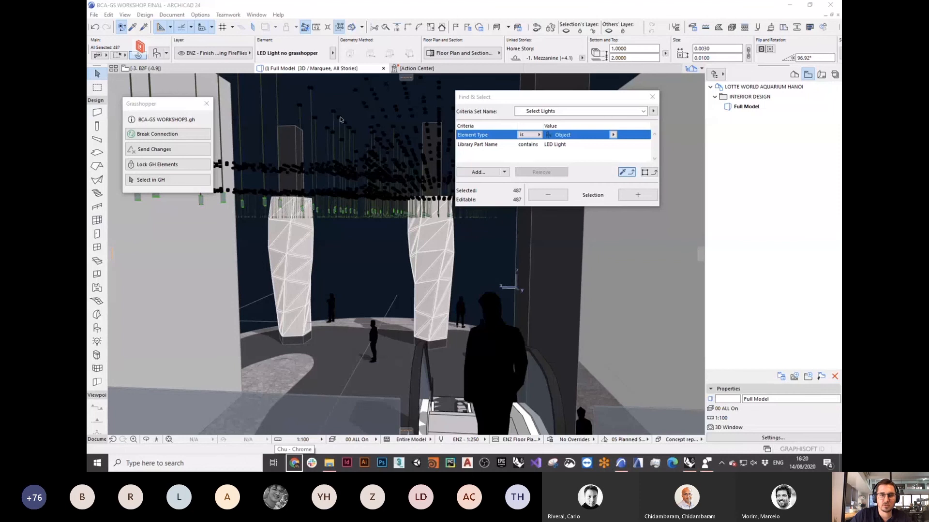
Step: Override the selected lights' surfaces with Paint - Cadmium Orange in Object Selection Settings
{"action": "left_click", "coordinate": [158, 53]}
{"action": "left_click", "coordinate": [157, 54]}
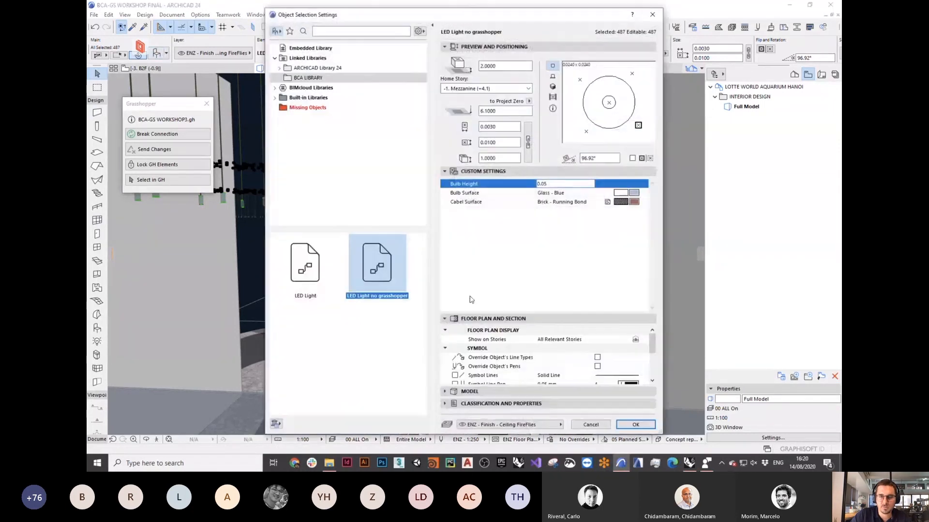
{"action": "left_click", "coordinate": [445, 391]}
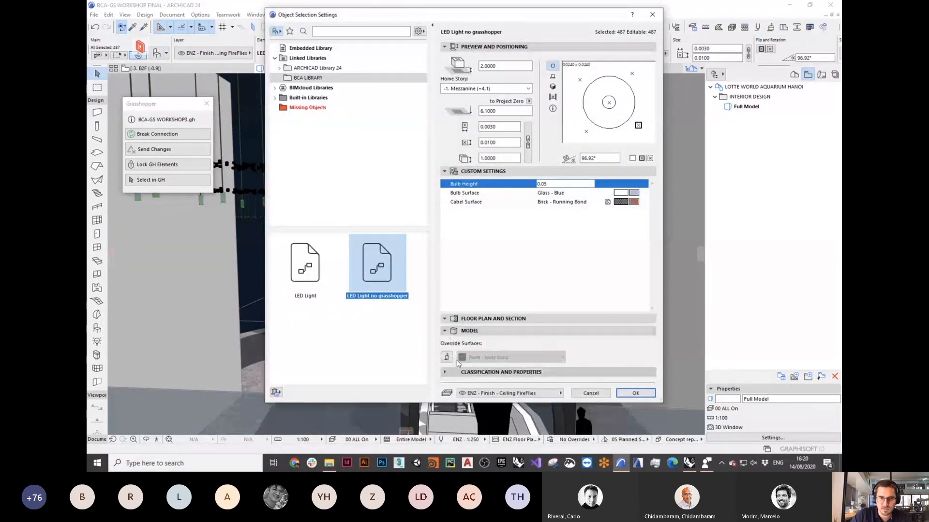
{"action": "left_click", "coordinate": [446, 358]}
{"action": "left_click", "coordinate": [477, 358]}
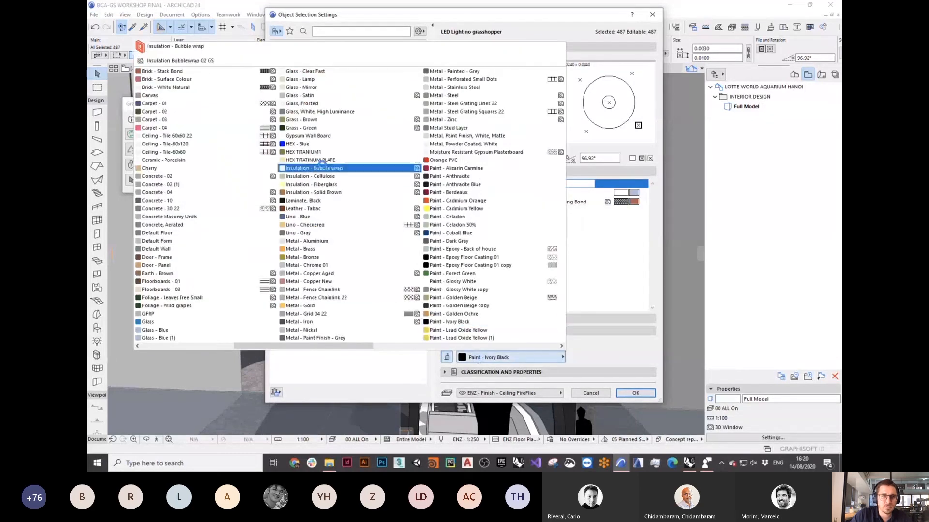
{"action": "left_click", "coordinate": [447, 201]}
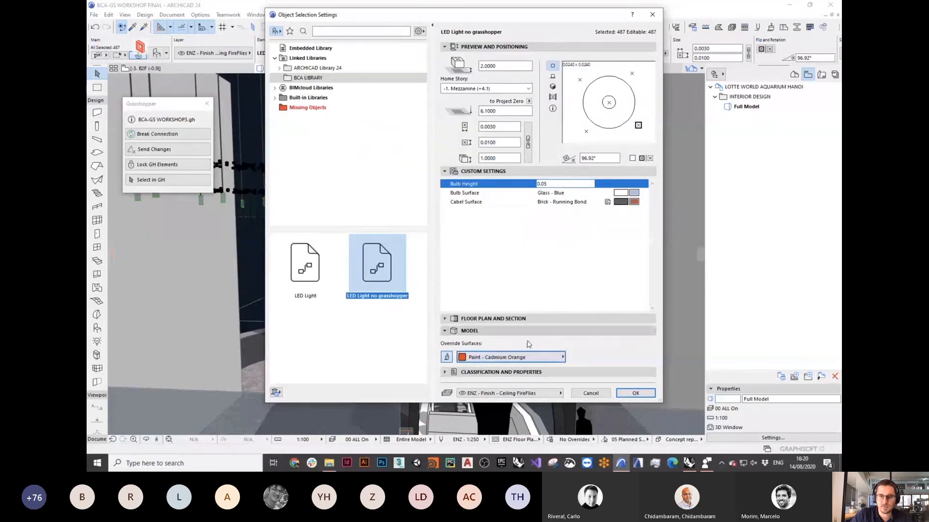
{"action": "left_click", "coordinate": [635, 393]}
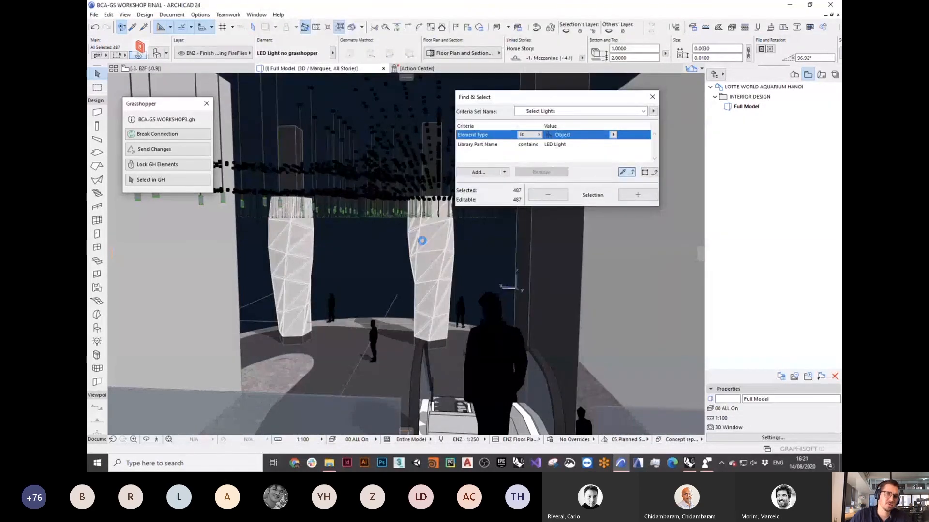
Step: Deselect the lights and orbit the 3D view around and above the lobby columns
{"action": "left_click", "coordinate": [372, 258]}
{"action": "scroll", "coordinate": [349, 238], "scroll_direction": "down", "scroll_amount": 4}
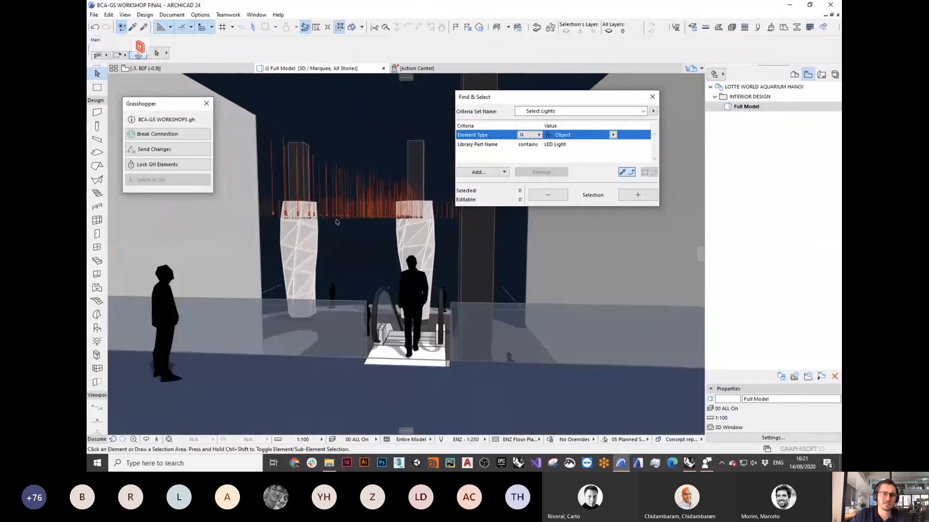
{"action": "middle_click_drag", "start_coordinate": [327, 243], "coordinate": [416, 263], "text": "shift"}
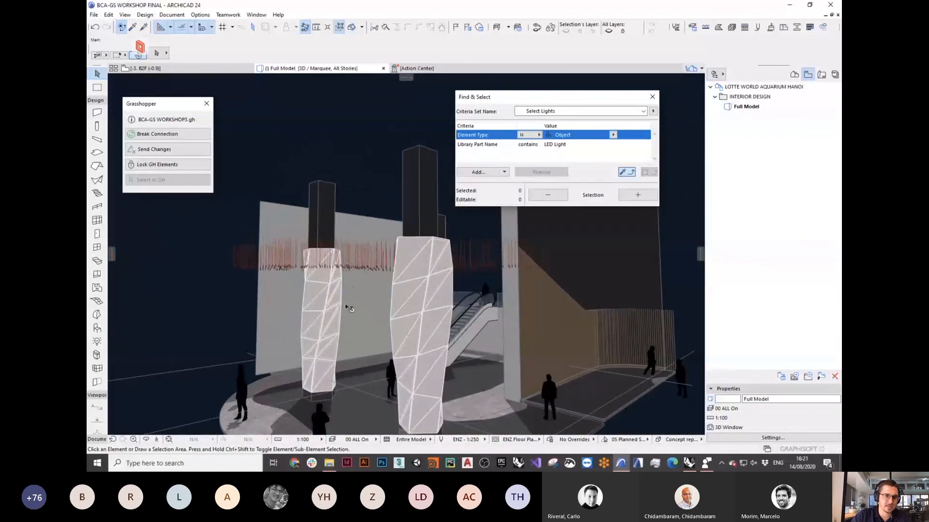
{"action": "middle_click_drag", "start_coordinate": [345, 308], "coordinate": [388, 352], "text": "shift"}
{"action": "scroll", "coordinate": [439, 266], "scroll_direction": "down", "scroll_amount": 5}
{"action": "scroll", "coordinate": [387, 355], "scroll_direction": "up", "scroll_amount": 4}
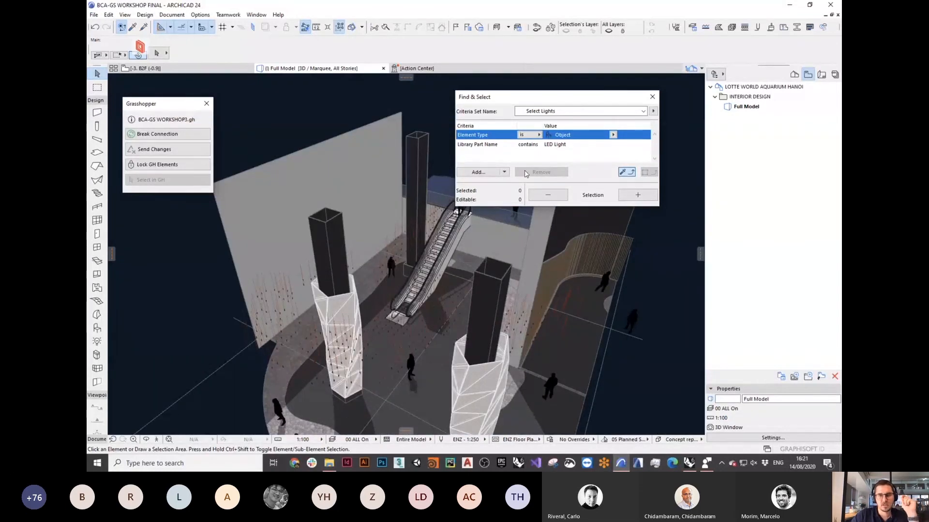
Step: Reselect the LED Light objects via Find & Select, then bring Rhino and Grasshopper forward
{"action": "left_click", "coordinate": [643, 198]}
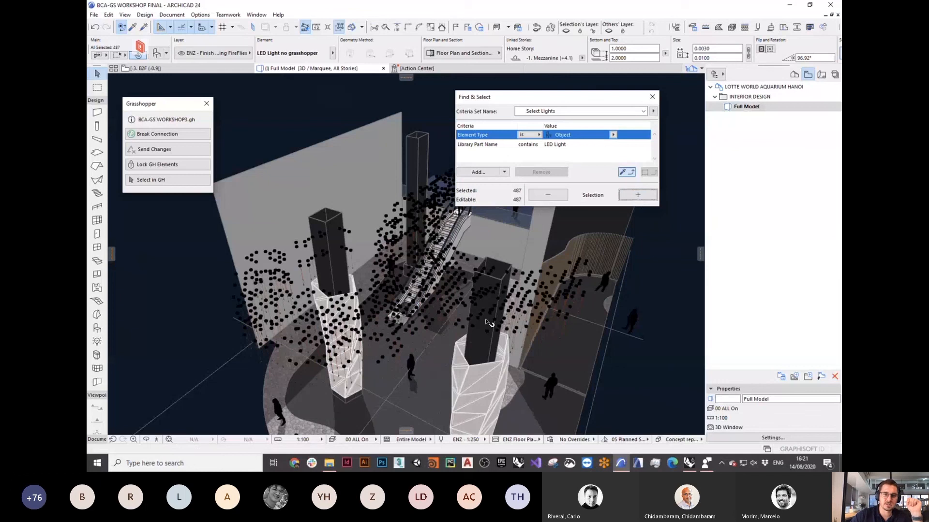
{"action": "key", "text": "Escape"}
{"action": "key", "text": "ctrl+Up"}
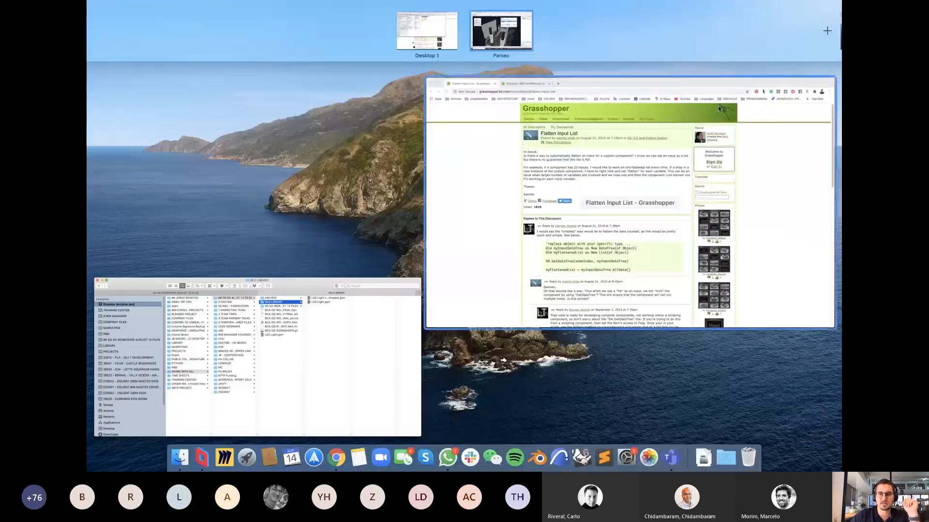
{"action": "left_click", "coordinate": [501, 30]}
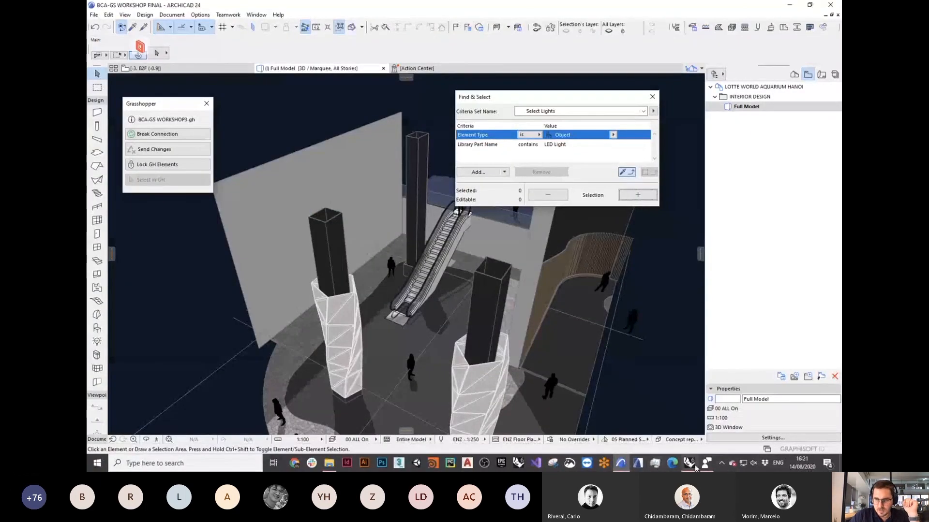
{"action": "left_click", "coordinate": [695, 467]}
{"action": "scroll", "coordinate": [629, 184], "scroll_direction": "down", "scroll_amount": 4}
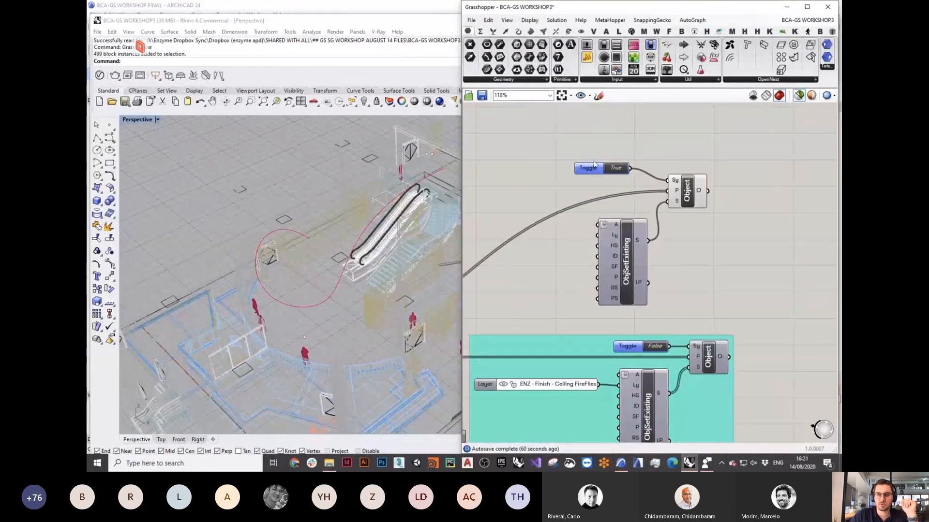
Step: Set the upper toggle to False and disable the upper Toggle, Object and ObjSetExisting components
{"action": "double_click", "coordinate": [615, 168]}
{"action": "left_click_drag", "start_coordinate": [727, 277], "coordinate": [555, 160]}
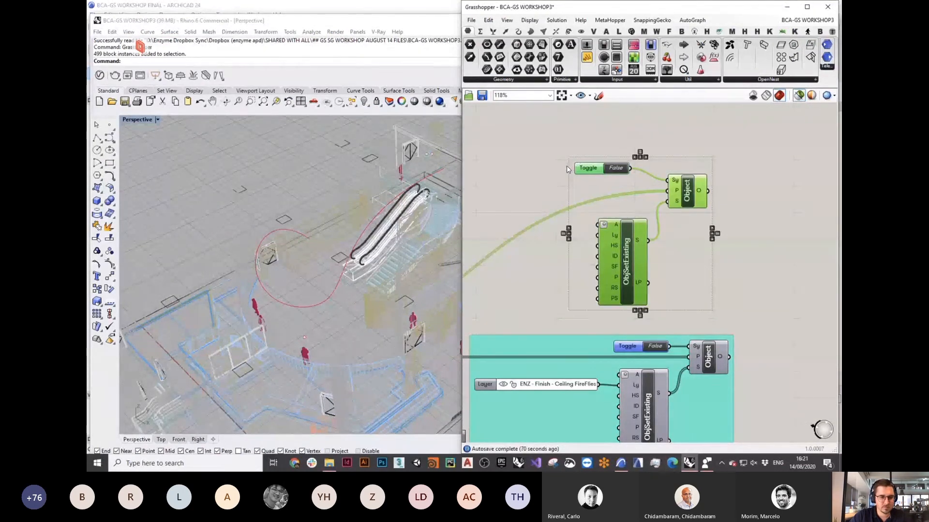
{"action": "right_click", "coordinate": [571, 135]}
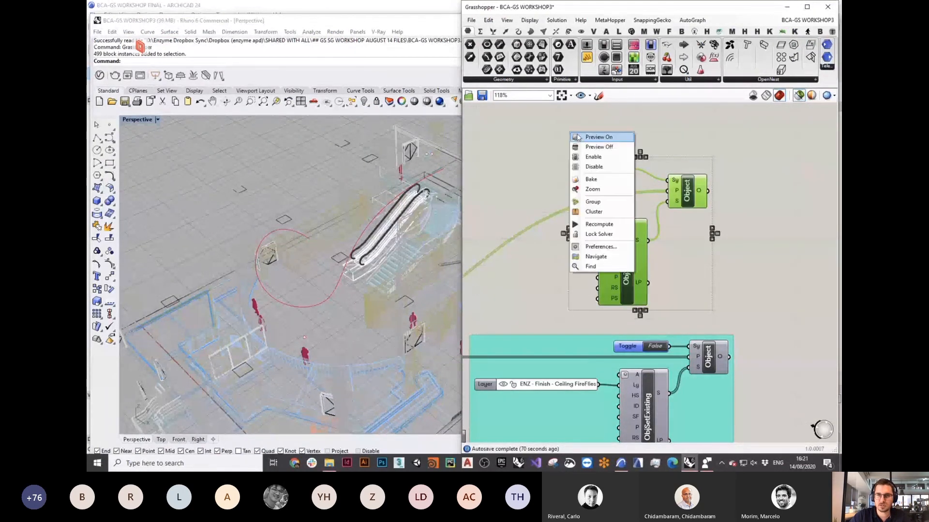
{"action": "left_click", "coordinate": [603, 167]}
Step: Expose Dimension 1 as an input on the lower ObjSetExisting component, then reopen its parameter choices
{"action": "right_click_drag", "start_coordinate": [643, 438], "coordinate": [655, 295]}
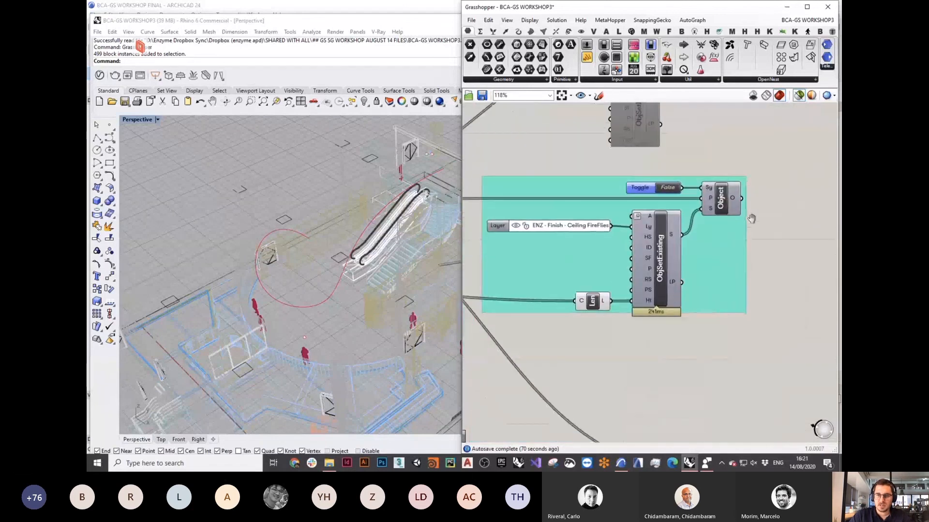
{"action": "scroll", "coordinate": [657, 294], "scroll_direction": "up", "scroll_amount": 3}
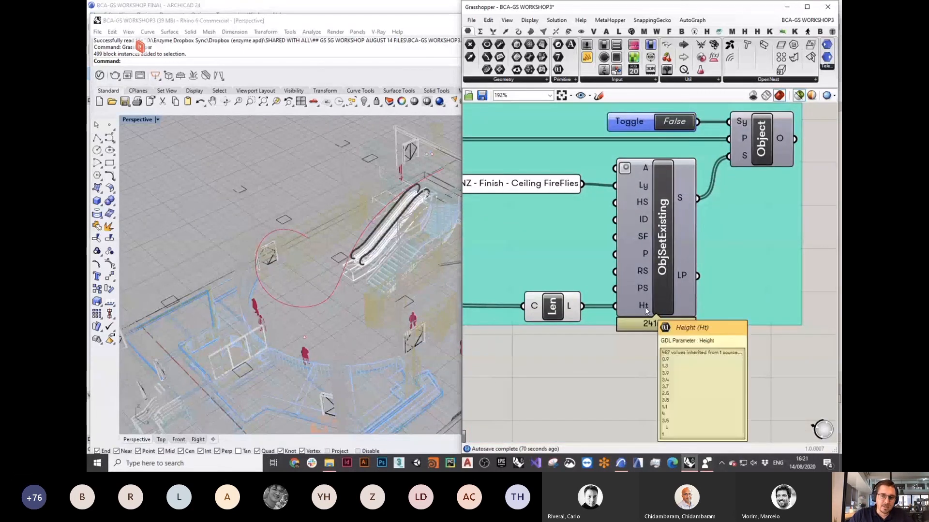
{"action": "scroll", "coordinate": [675, 240], "scroll_direction": "down", "scroll_amount": 4}
{"action": "scroll", "coordinate": [637, 292], "scroll_direction": "up", "scroll_amount": 2}
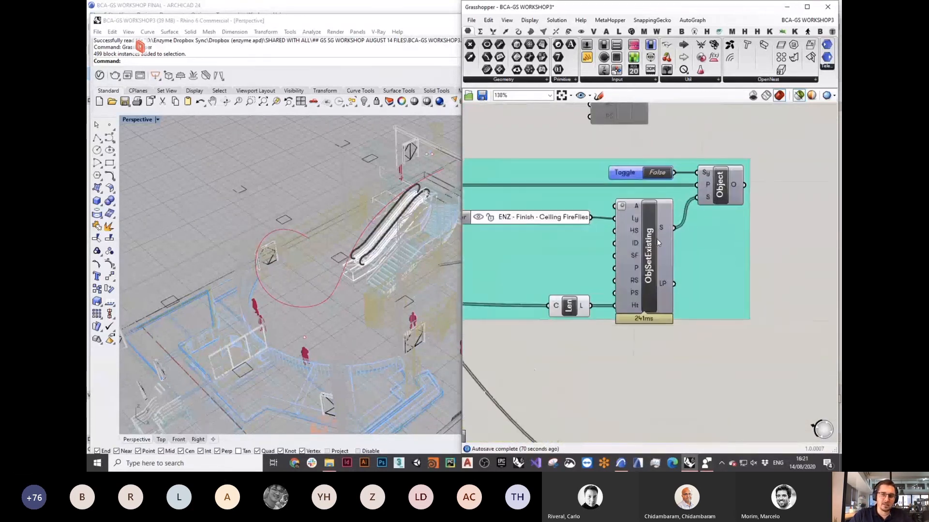
{"action": "right_click", "coordinate": [651, 239]}
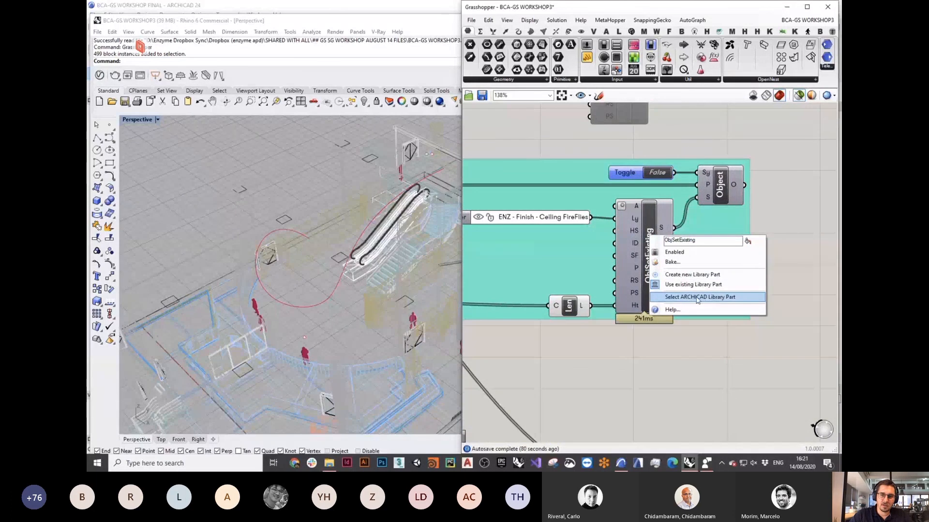
{"action": "left_click", "coordinate": [697, 298]}
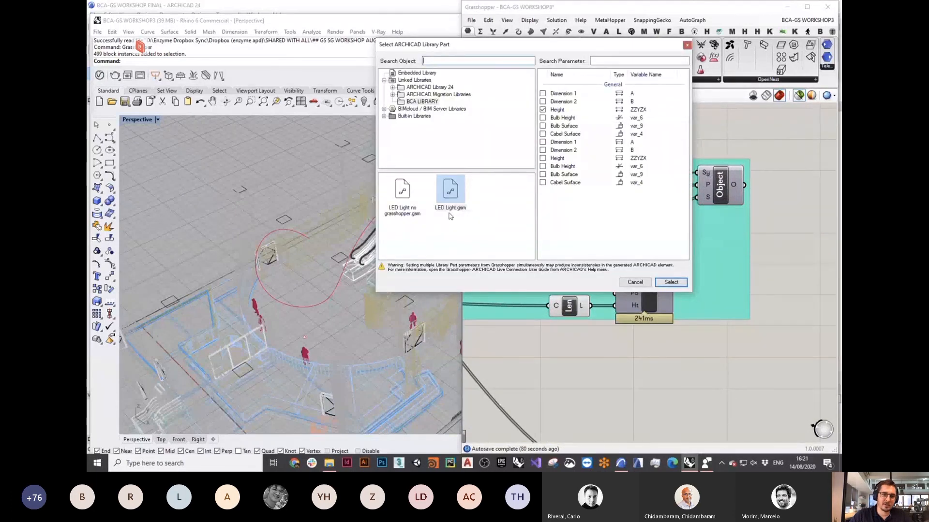
{"action": "left_click", "coordinate": [542, 94]}
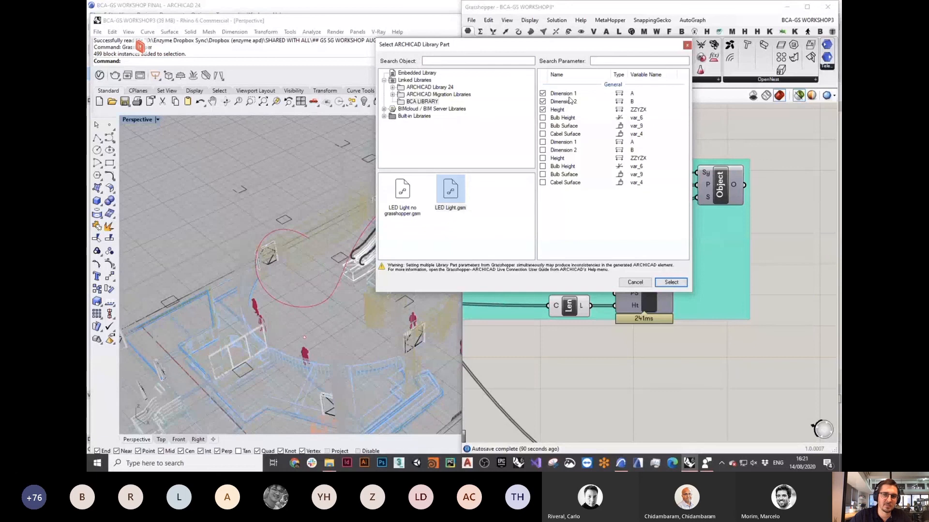
{"action": "left_click", "coordinate": [671, 283]}
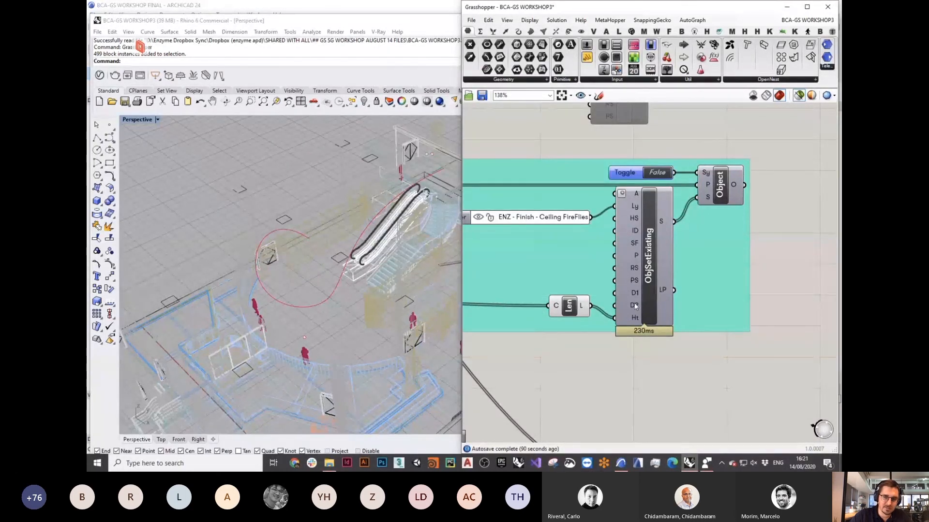
{"action": "right_click", "coordinate": [649, 298]}
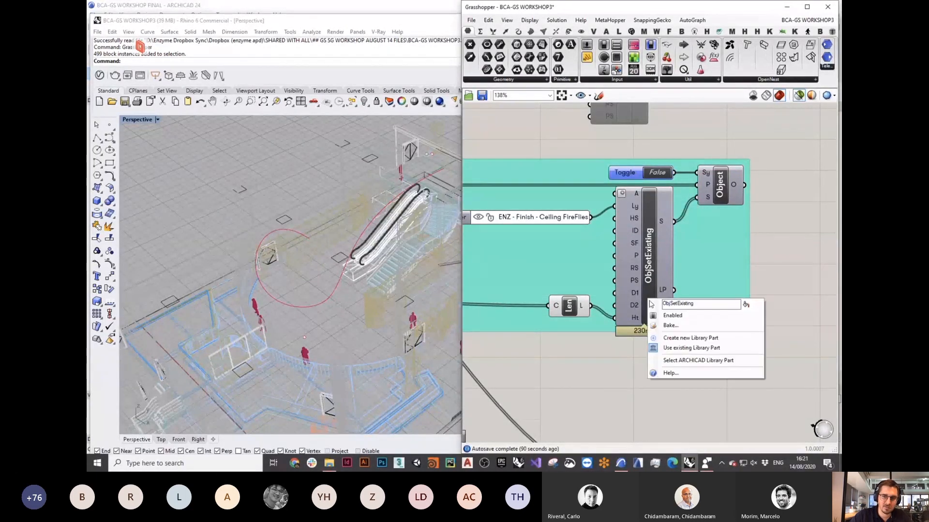
{"action": "left_click", "coordinate": [692, 355]}
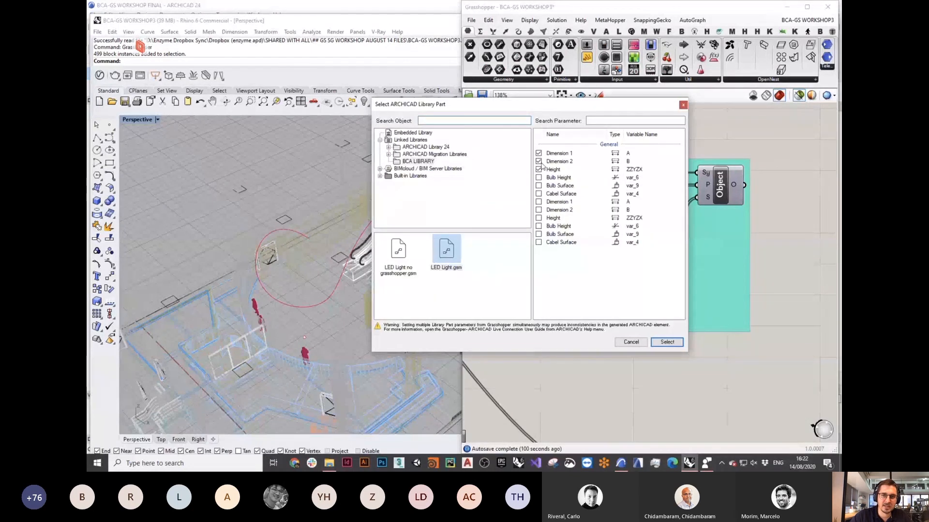
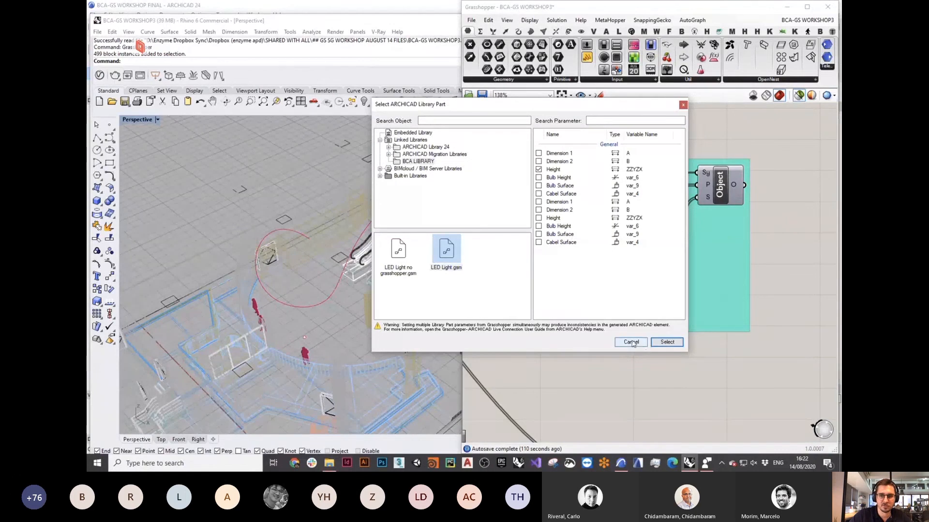
Step: Cancel the Select ARCHICAD Library Part dialog to return to the ObjSetExisting definition
{"action": "left_click", "coordinate": [667, 343]}
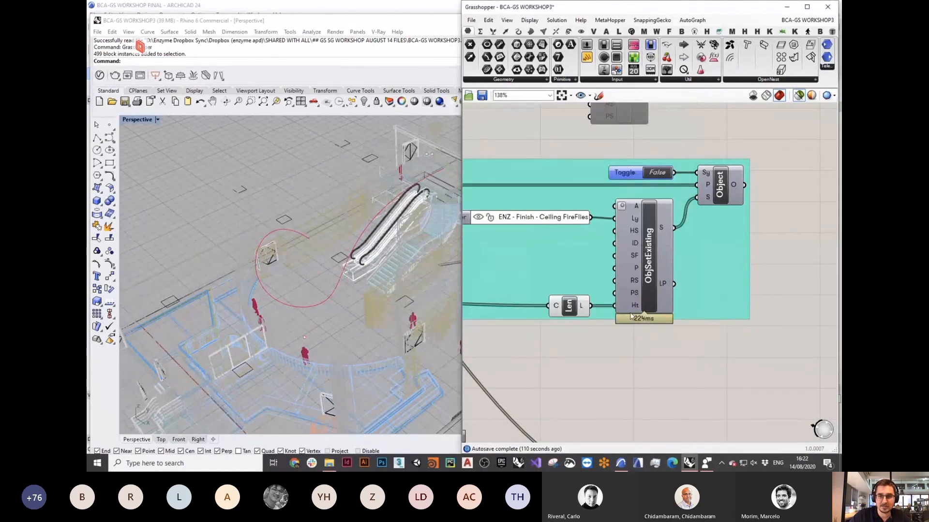
Step: Preview the Crv parameter's curves and orbit the Rhino view around the cables
{"action": "scroll", "coordinate": [631, 317], "scroll_direction": "down", "scroll_amount": 3}
{"action": "scroll", "coordinate": [710, 291], "scroll_direction": "up", "scroll_amount": 6}
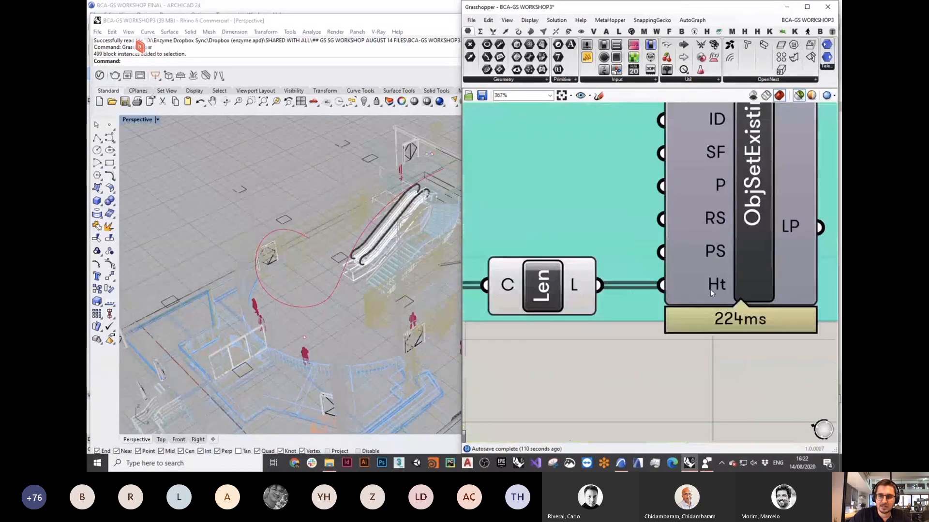
{"action": "scroll", "coordinate": [571, 293], "scroll_direction": "down", "scroll_amount": 8}
{"action": "scroll", "coordinate": [493, 264], "scroll_direction": "up", "scroll_amount": 4}
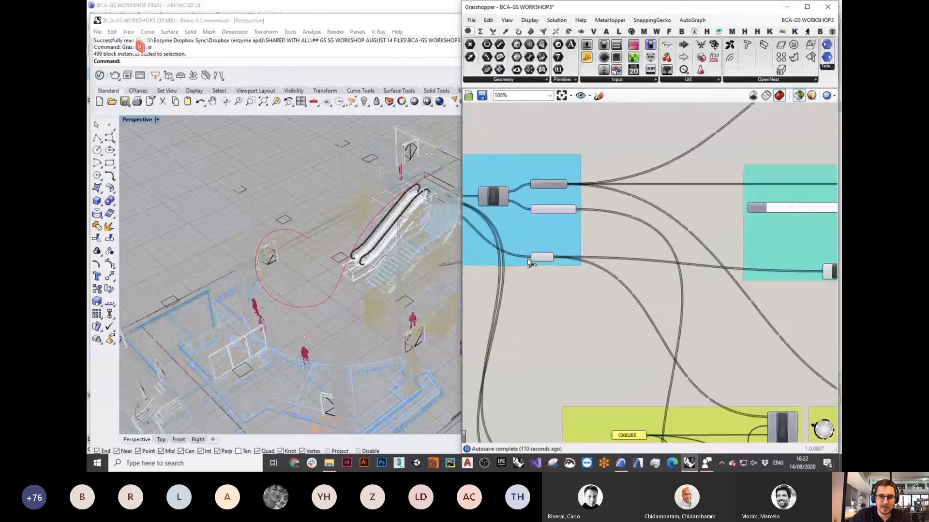
{"action": "scroll", "coordinate": [529, 263], "scroll_direction": "up", "scroll_amount": 3}
{"action": "left_click", "coordinate": [555, 256]}
{"action": "right_click_drag", "start_coordinate": [309, 227], "coordinate": [327, 218]}
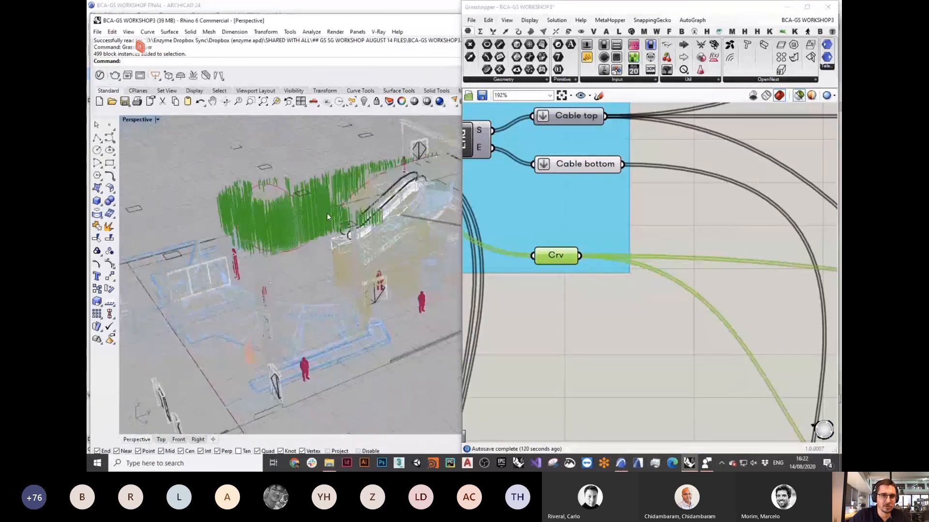
{"action": "scroll", "coordinate": [327, 217], "scroll_direction": "down", "scroll_amount": 5}
{"action": "scroll", "coordinate": [315, 194], "scroll_direction": "up", "scroll_amount": 1}
{"action": "scroll", "coordinate": [680, 246], "scroll_direction": "down", "scroll_amount": 4}
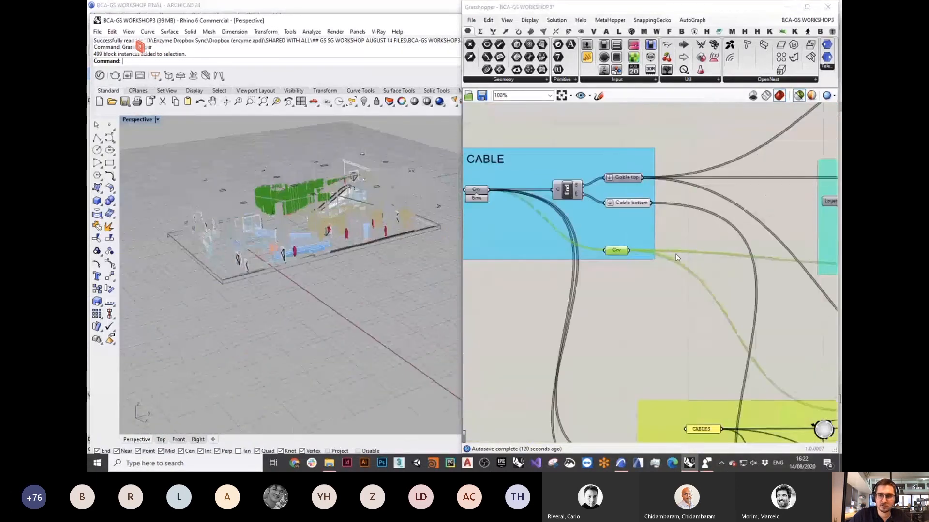
{"action": "right_click_drag", "start_coordinate": [829, 267], "coordinate": [614, 253]}
{"action": "scroll", "coordinate": [645, 252], "scroll_direction": "up", "scroll_amount": 5}
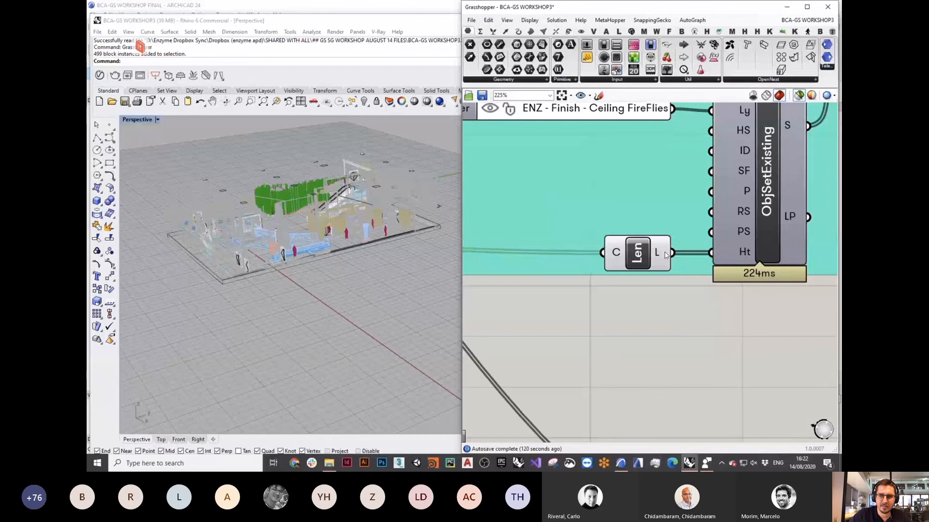
Step: Check the Len and ObjSetExisting inputs and preview the Cable top points
{"action": "mouse_move", "coordinate": [658, 256]}
{"action": "mouse_move", "coordinate": [743, 256]}
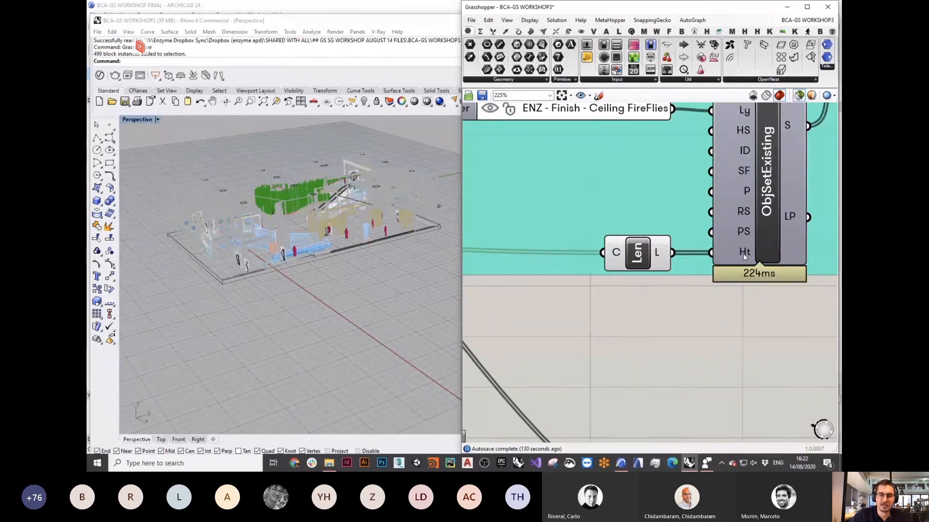
{"action": "scroll", "coordinate": [711, 308], "scroll_direction": "down", "scroll_amount": 3}
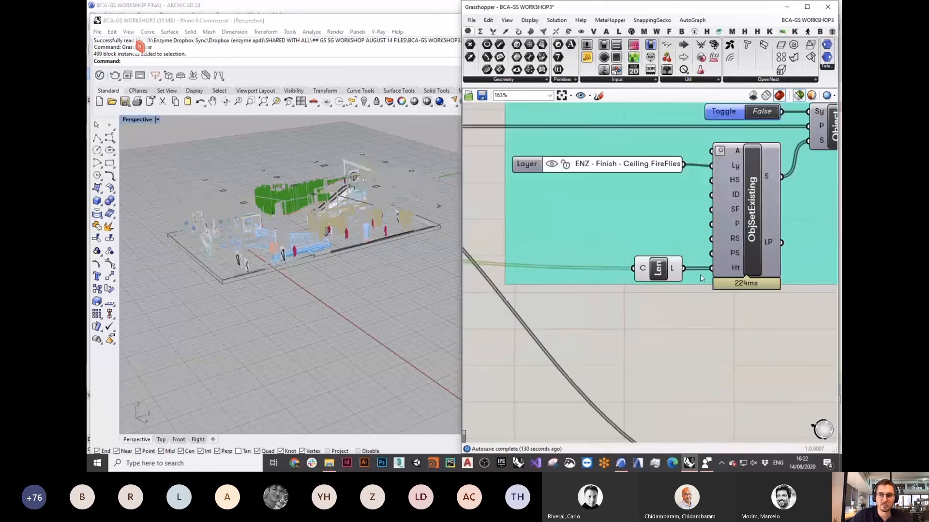
{"action": "scroll", "coordinate": [701, 278], "scroll_direction": "down", "scroll_amount": 3}
{"action": "scroll", "coordinate": [703, 277], "scroll_direction": "down", "scroll_amount": 3}
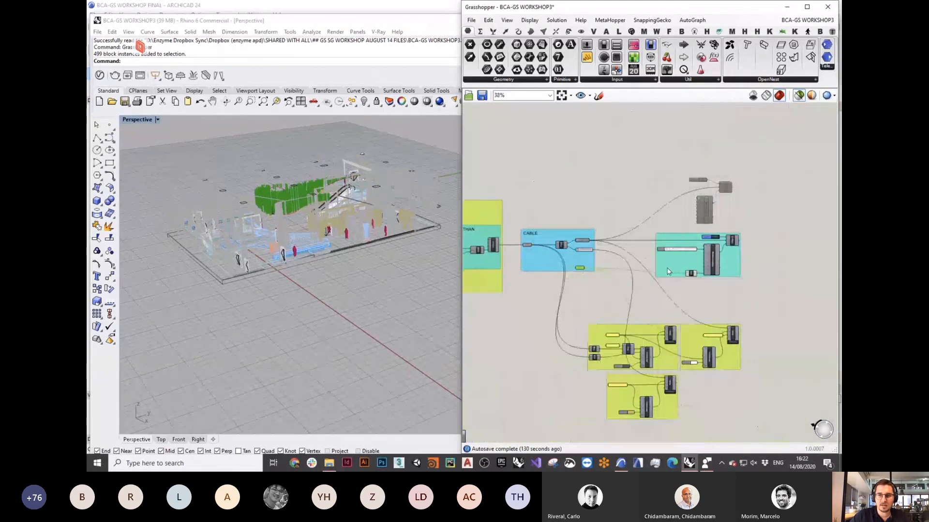
{"action": "scroll", "coordinate": [635, 246], "scroll_direction": "up", "scroll_amount": 6}
{"action": "left_click", "coordinate": [632, 253]}
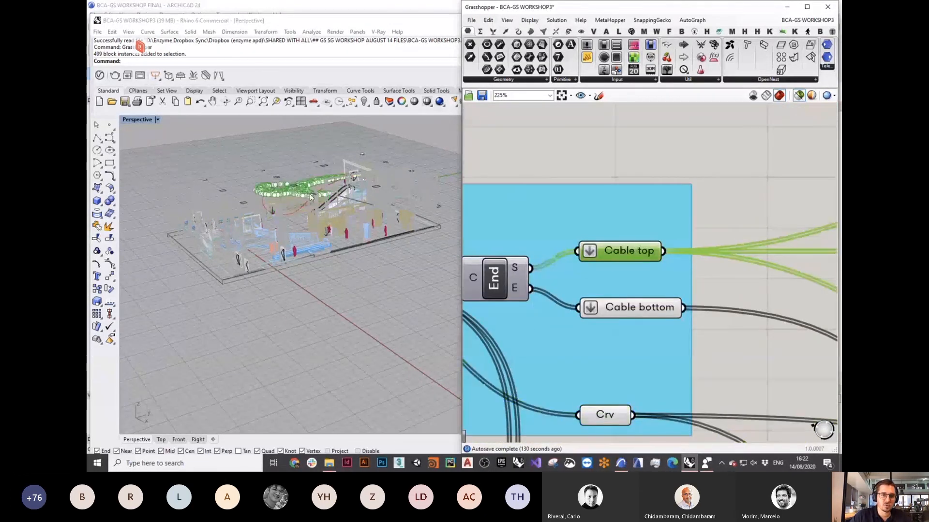
{"action": "scroll", "coordinate": [310, 197], "scroll_direction": "up", "scroll_amount": 5}
{"action": "scroll", "coordinate": [629, 211], "scroll_direction": "down", "scroll_amount": 5}
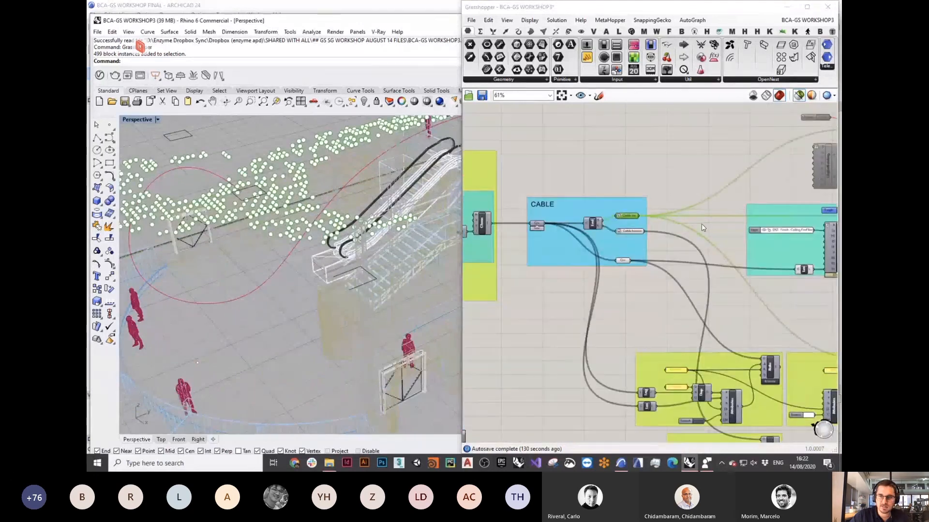
Step: Switch the Toggle feeding the Object component to True, sending the LED Lights to ARCHICAD
{"action": "right_click_drag", "start_coordinate": [703, 227], "coordinate": [558, 268]}
{"action": "scroll", "coordinate": [722, 257], "scroll_direction": "up", "scroll_amount": 3}
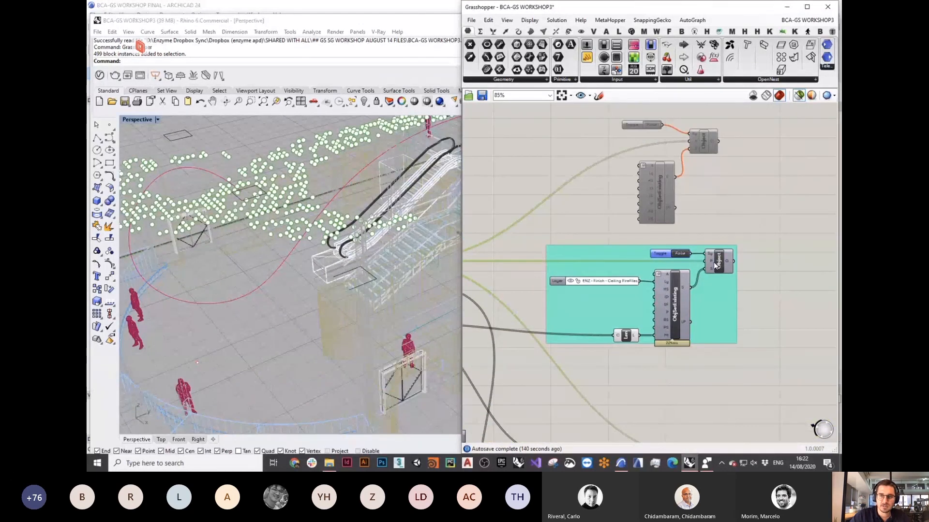
{"action": "scroll", "coordinate": [714, 260], "scroll_direction": "up", "scroll_amount": 3}
{"action": "mouse_move", "coordinate": [710, 266]}
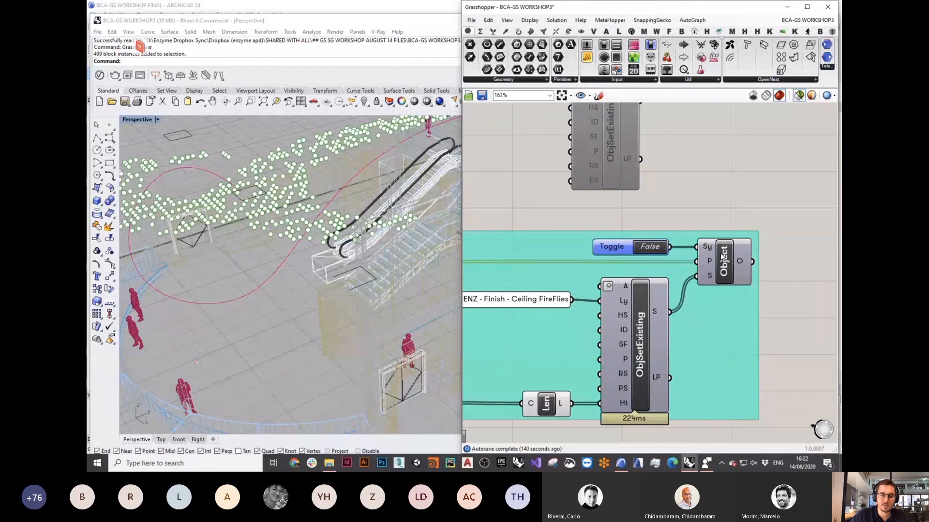
{"action": "scroll", "coordinate": [723, 257], "scroll_direction": "down", "scroll_amount": 1}
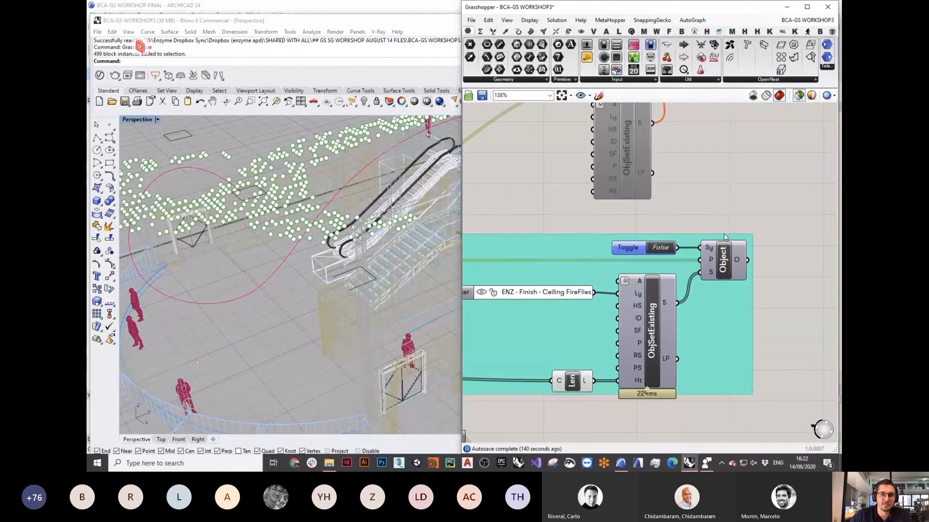
{"action": "scroll", "coordinate": [312, 222], "scroll_direction": "down", "scroll_amount": 7}
{"action": "right_click_drag", "start_coordinate": [309, 234], "coordinate": [321, 247]}
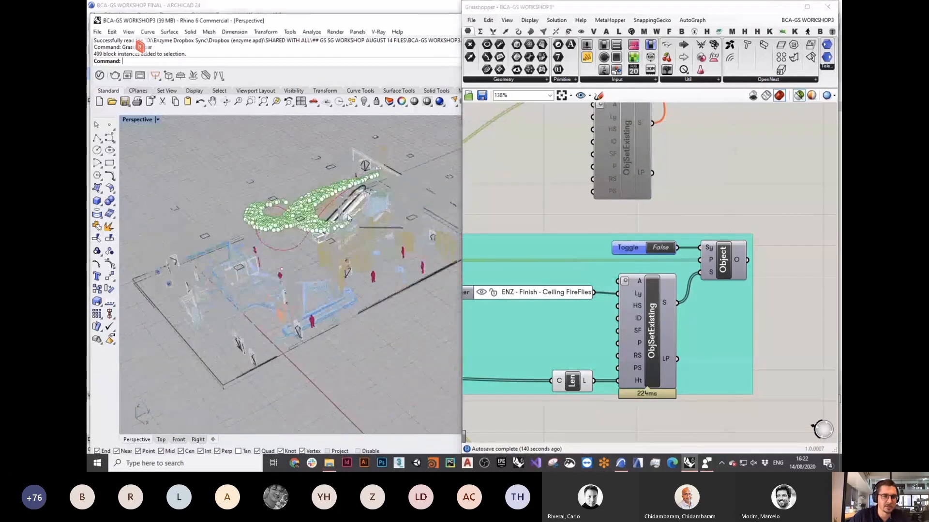
{"action": "scroll", "coordinate": [322, 247], "scroll_direction": "up", "scroll_amount": 4}
{"action": "double_click", "coordinate": [663, 247]}
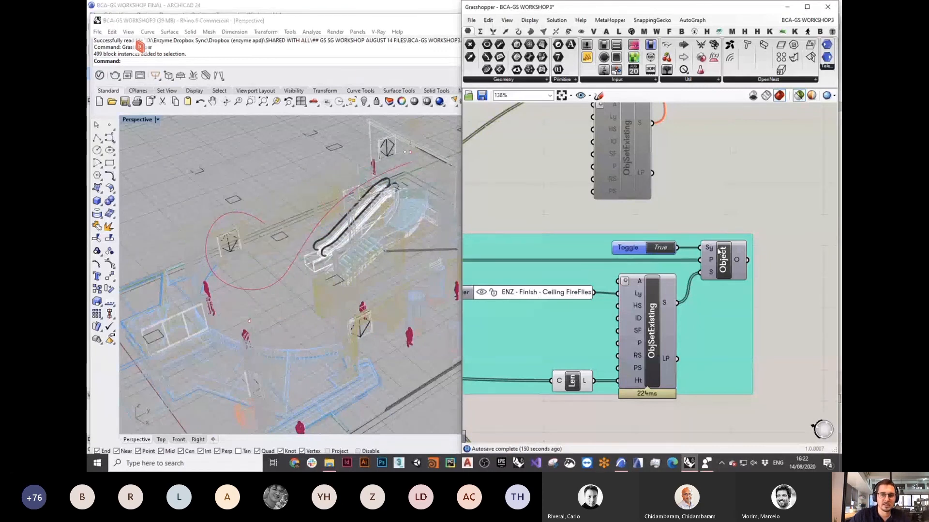
{"action": "key", "text": "ctrl+Up"}
{"action": "left_click", "coordinate": [500, 33]}
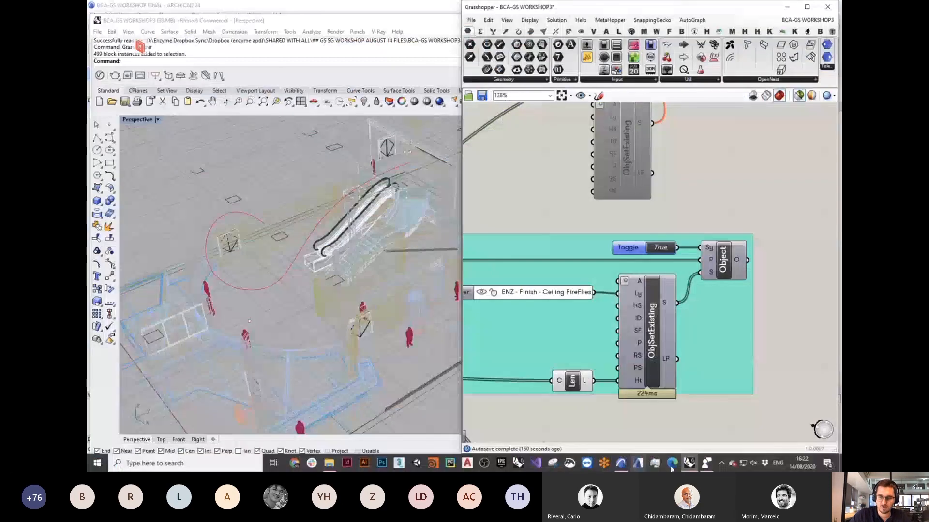
Step: Select all 487 LED Light objects and override their surfaces with Paint - Cadmium Yellow
{"action": "left_click", "coordinate": [621, 463]}
{"action": "middle_click_drag", "start_coordinate": [480, 333], "coordinate": [580, 160], "text": "shift"}
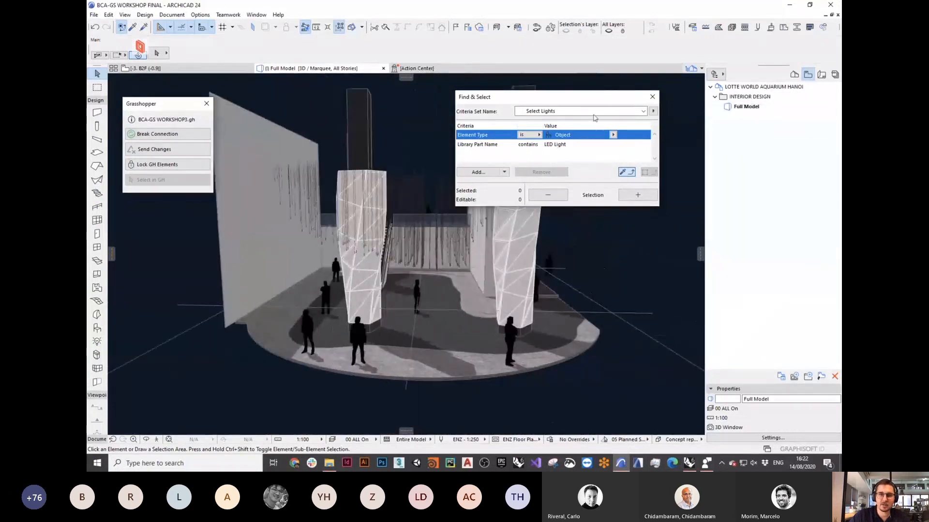
{"action": "left_click", "coordinate": [645, 198]}
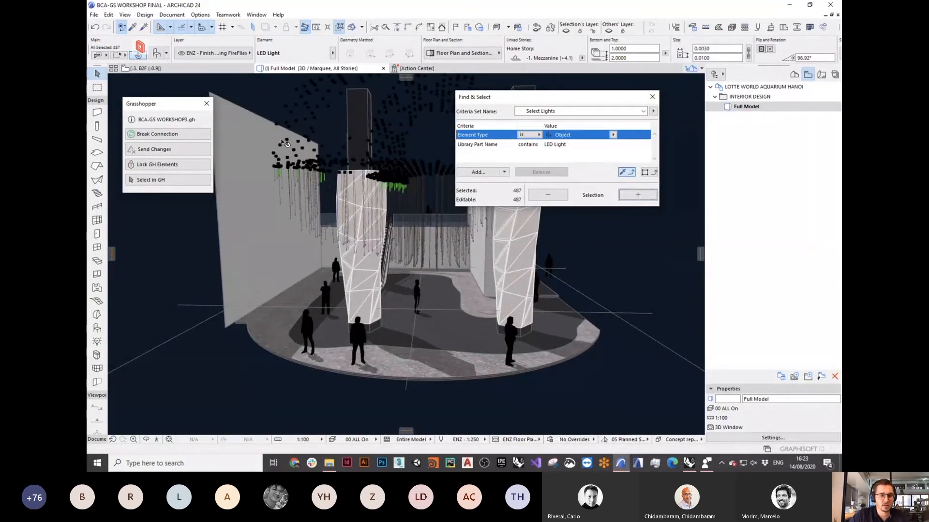
{"action": "key", "text": "ctrl+t"}
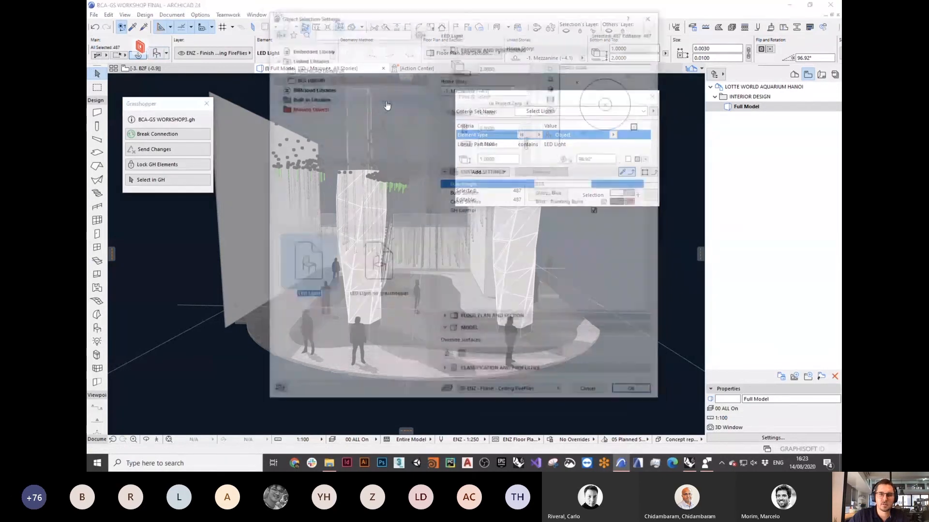
{"action": "left_click", "coordinate": [538, 202]}
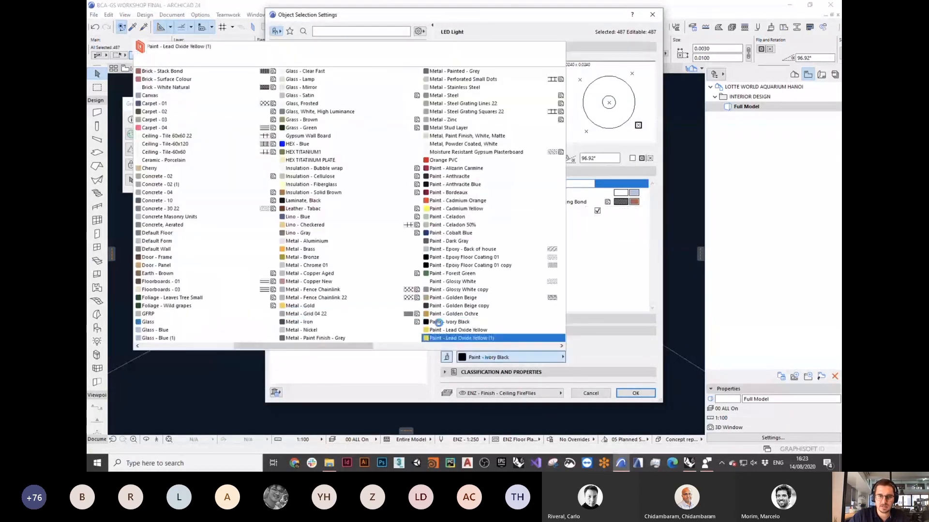
{"action": "left_click", "coordinate": [456, 209]}
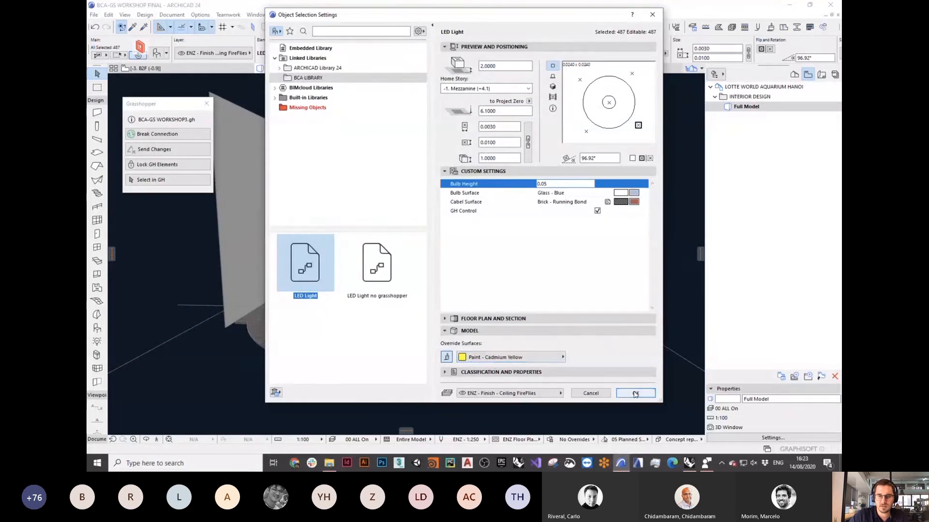
{"action": "left_click", "coordinate": [635, 393]}
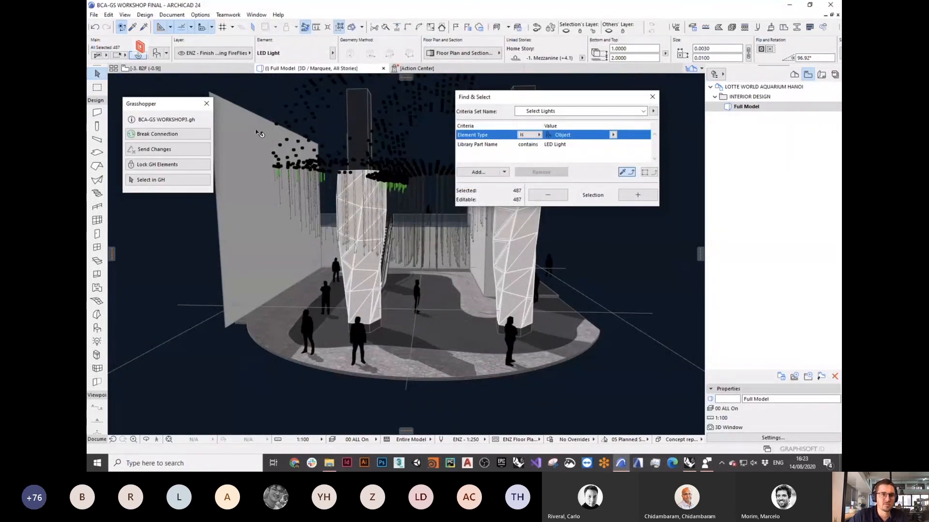
Step: Deselect the lights and orbit the 3D view to look down on the escalators
{"action": "left_click", "coordinate": [242, 95]}
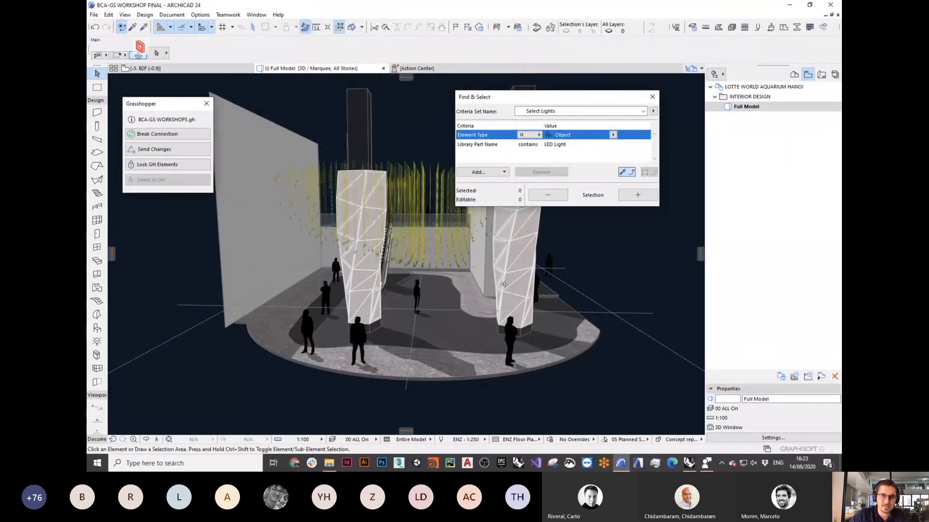
{"action": "middle_click_drag", "start_coordinate": [504, 284], "coordinate": [478, 320], "text": "shift"}
{"action": "scroll", "coordinate": [397, 281], "scroll_direction": "up", "scroll_amount": 4}
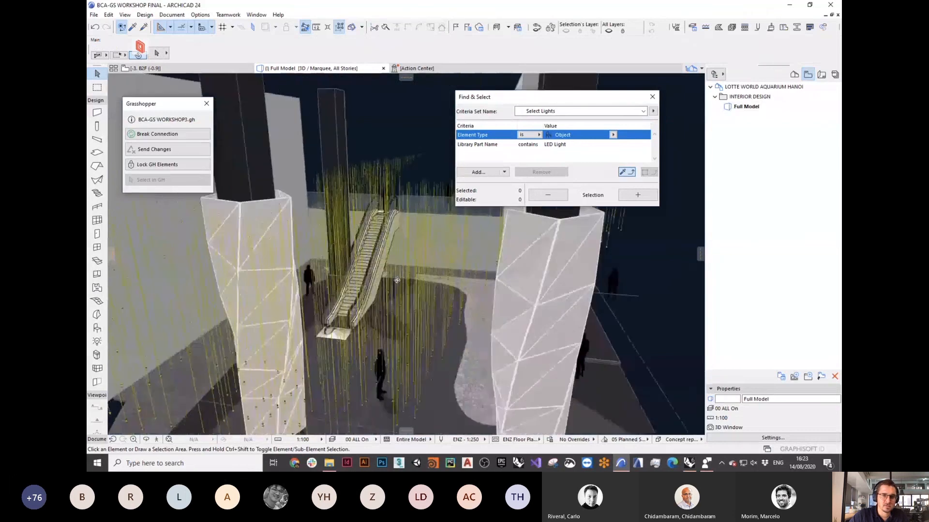
{"action": "middle_click_drag", "start_coordinate": [397, 281], "coordinate": [413, 333], "text": "shift"}
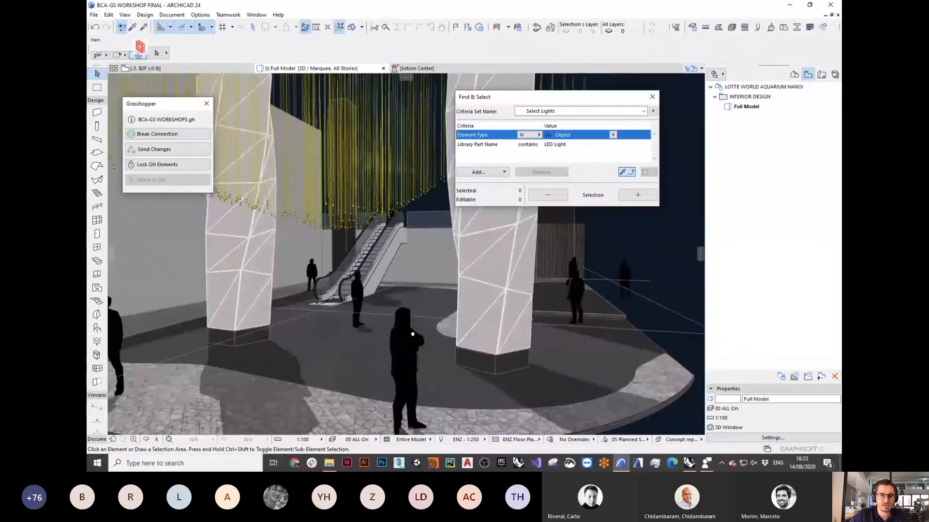
{"action": "scroll", "coordinate": [413, 334], "scroll_direction": "down", "scroll_amount": 10}
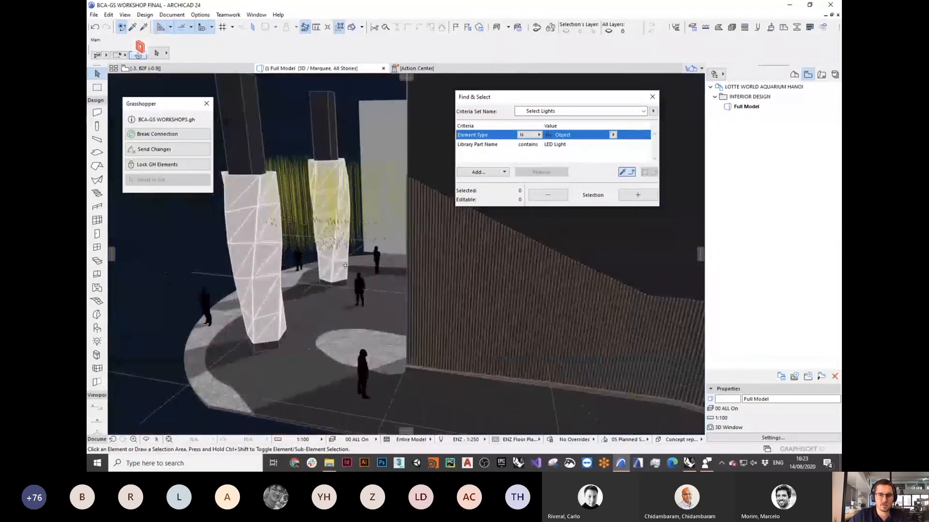
{"action": "scroll", "coordinate": [325, 258], "scroll_direction": "up", "scroll_amount": 5}
{"action": "scroll", "coordinate": [325, 258], "scroll_direction": "up", "scroll_amount": 3}
{"action": "middle_click_drag", "start_coordinate": [325, 259], "coordinate": [368, 284]}
{"action": "scroll", "coordinate": [383, 292], "scroll_direction": "down", "scroll_amount": 3}
{"action": "scroll", "coordinate": [369, 285], "scroll_direction": "up", "scroll_amount": 8}
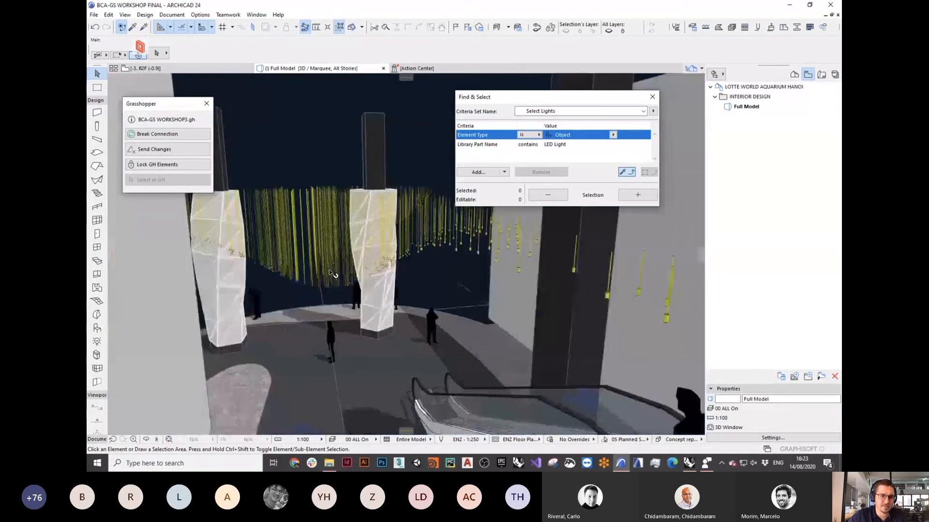
{"action": "middle_click_drag", "start_coordinate": [290, 261], "coordinate": [206, 264], "text": "shift"}
{"action": "scroll", "coordinate": [329, 268], "scroll_direction": "down", "scroll_amount": 3}
{"action": "left_click_drag", "start_coordinate": [329, 267], "coordinate": [290, 269], "text": "shift"}
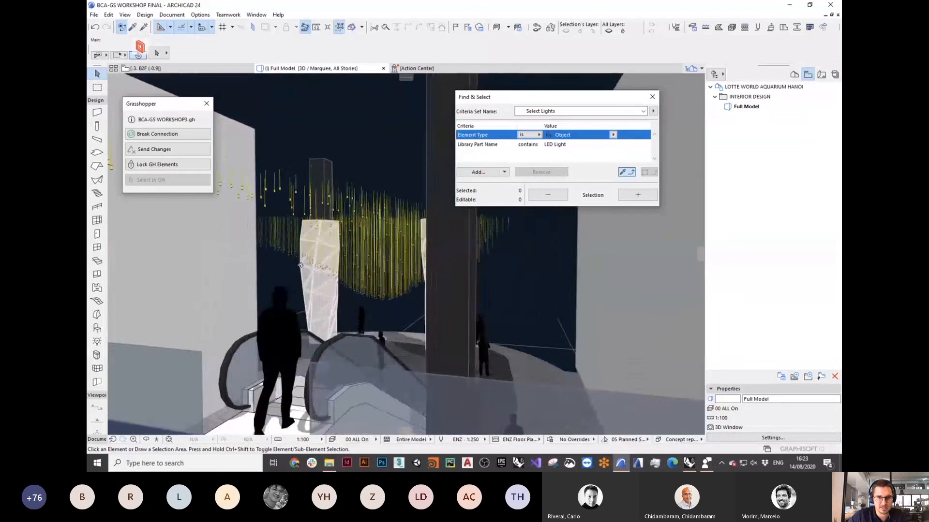
{"action": "middle_click_drag", "start_coordinate": [290, 269], "coordinate": [398, 212], "text": "shift"}
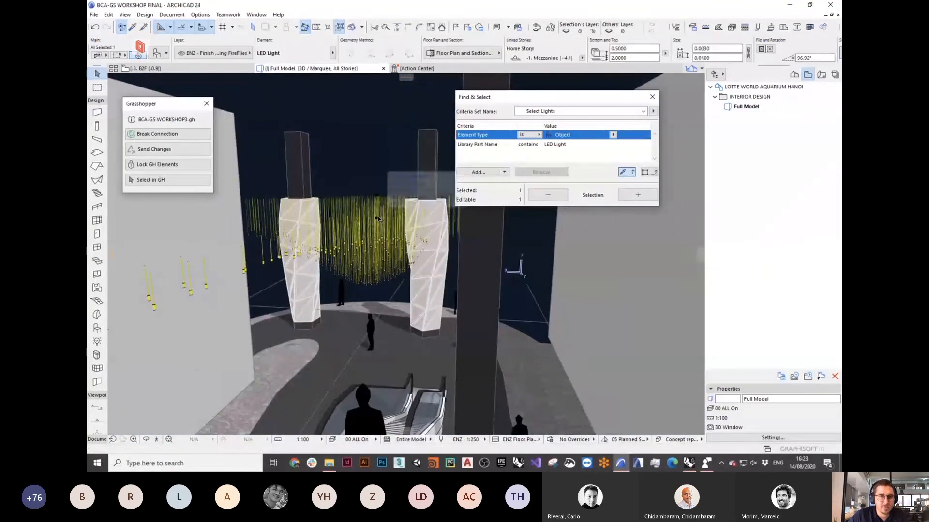
Step: Select two hanging LED Lights to check their ID in the Info Box, then return to Rhino
{"action": "left_click", "coordinate": [397, 214]}
{"action": "scroll", "coordinate": [568, 59], "scroll_direction": "down", "scroll_amount": 4}
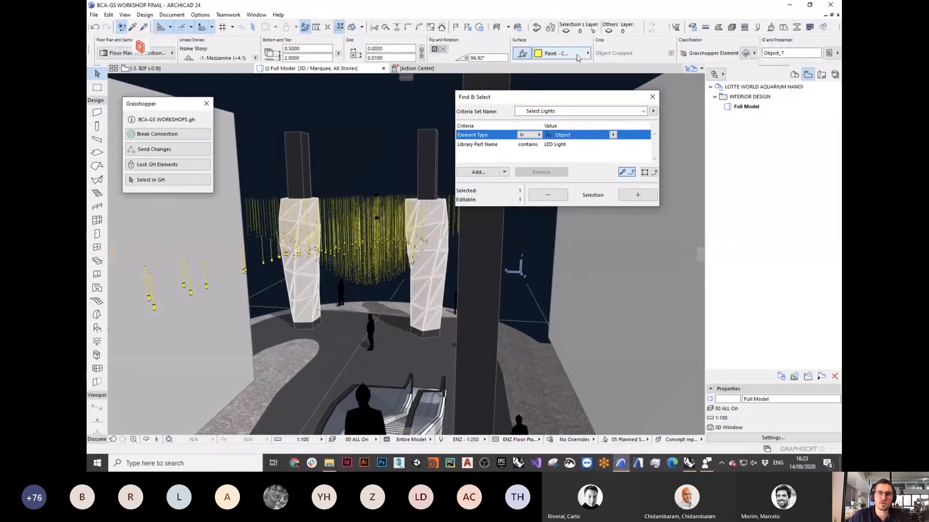
{"action": "left_click", "coordinate": [780, 54]}
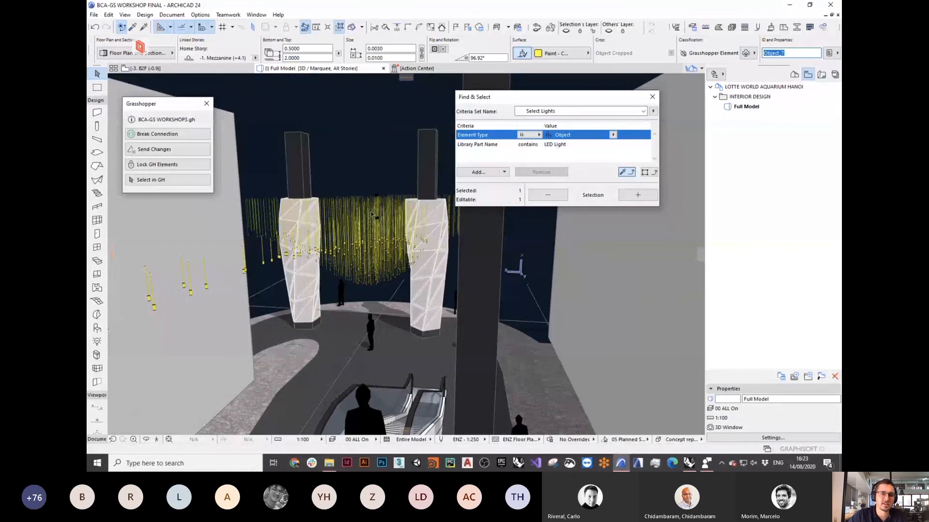
{"action": "left_click", "coordinate": [356, 213]}
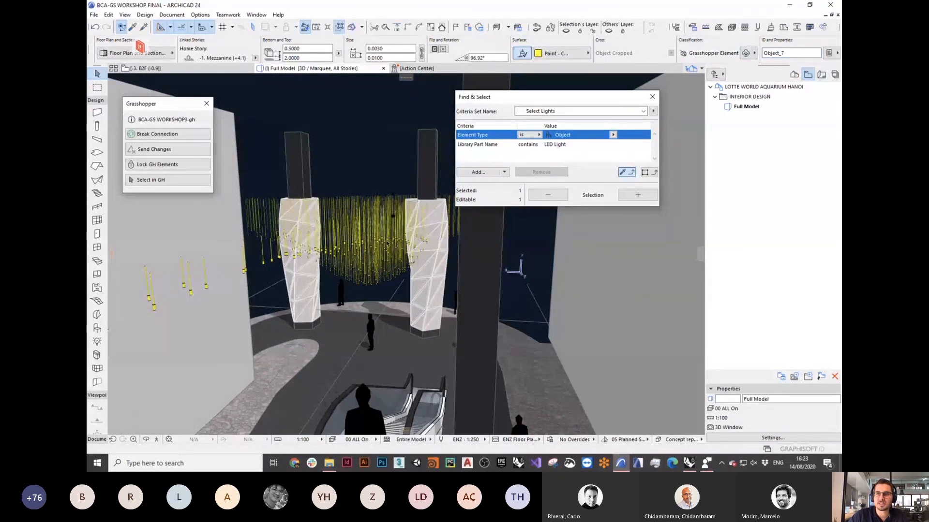
{"action": "left_click", "coordinate": [369, 147]}
{"action": "scroll", "coordinate": [372, 161], "scroll_direction": "down", "scroll_amount": 5}
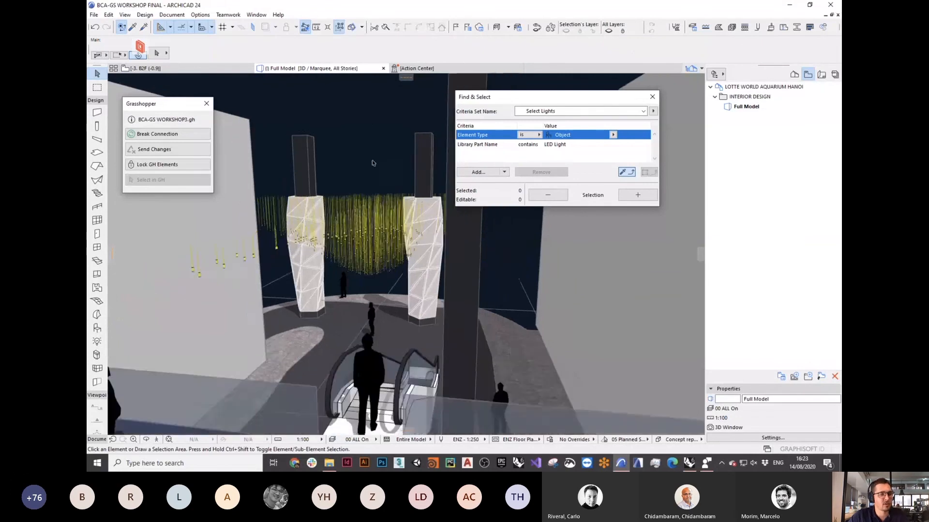
{"action": "middle_click_drag", "start_coordinate": [372, 162], "coordinate": [356, 274], "text": "shift"}
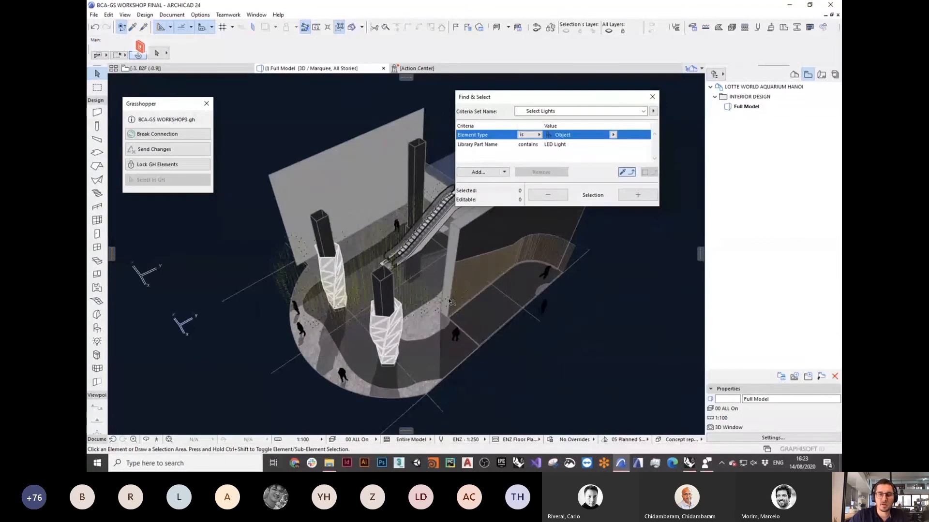
{"action": "left_click", "coordinate": [689, 464]}
Step: Set the light-placing toggle to False and the MorphC toggle to True, sending the ceiling mesh
{"action": "double_click", "coordinate": [663, 248]}
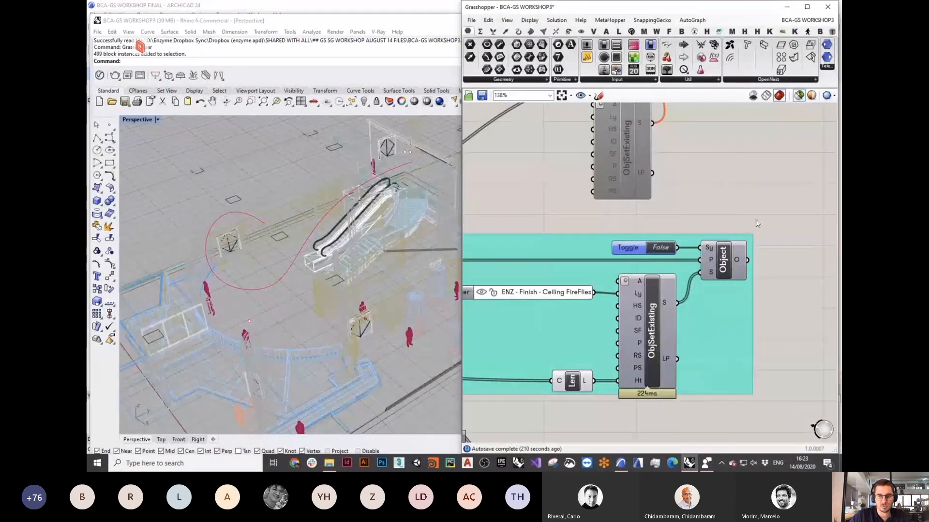
{"action": "scroll", "coordinate": [739, 244], "scroll_direction": "down", "scroll_amount": 10}
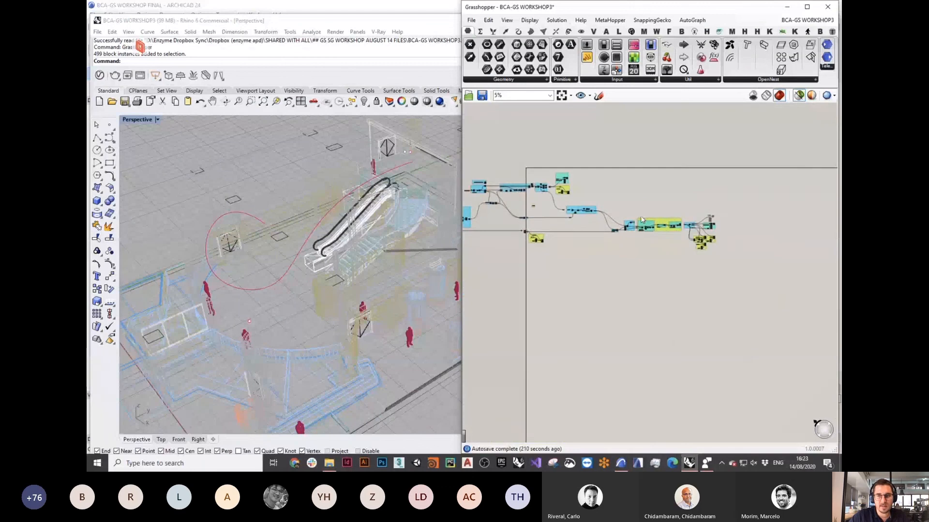
{"action": "right_click_drag", "start_coordinate": [653, 229], "coordinate": [692, 252]}
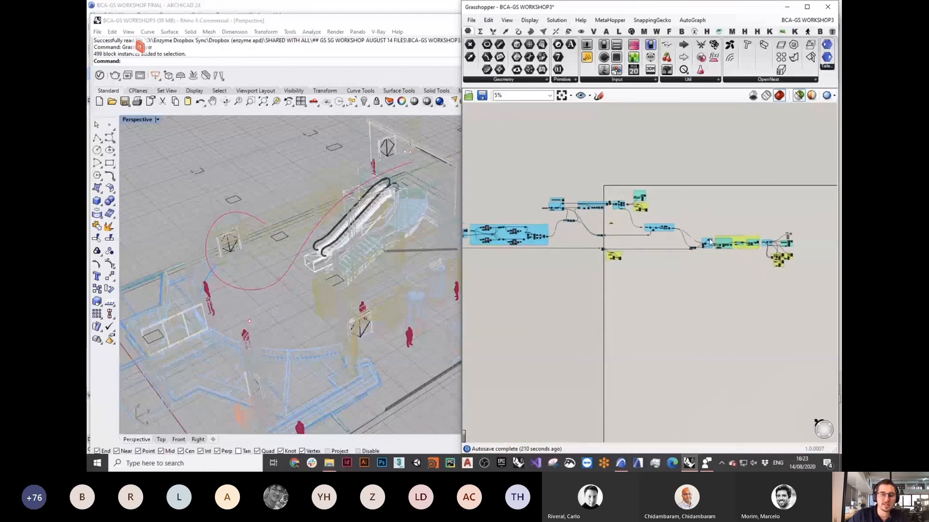
{"action": "scroll", "coordinate": [691, 243], "scroll_direction": "down", "scroll_amount": 1}
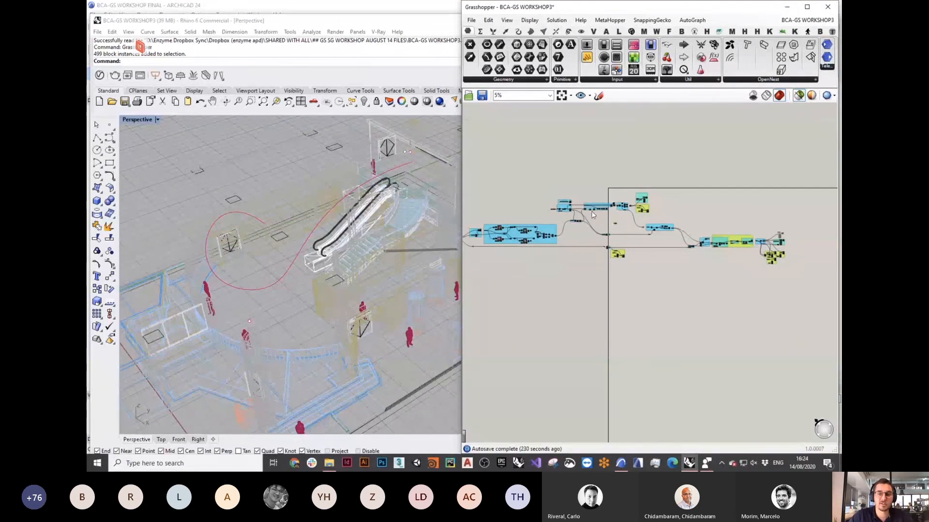
{"action": "scroll", "coordinate": [643, 204], "scroll_direction": "up", "scroll_amount": 5}
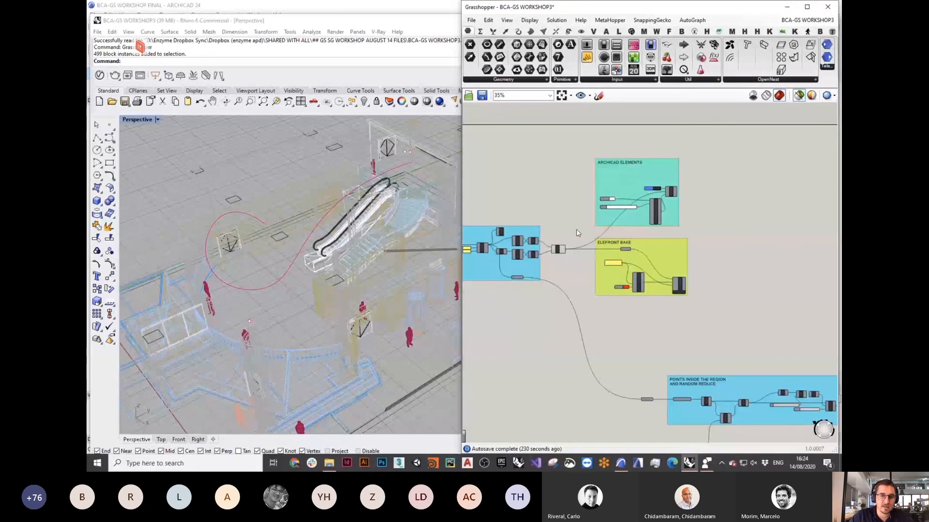
{"action": "scroll", "coordinate": [576, 234], "scroll_direction": "up", "scroll_amount": 6}
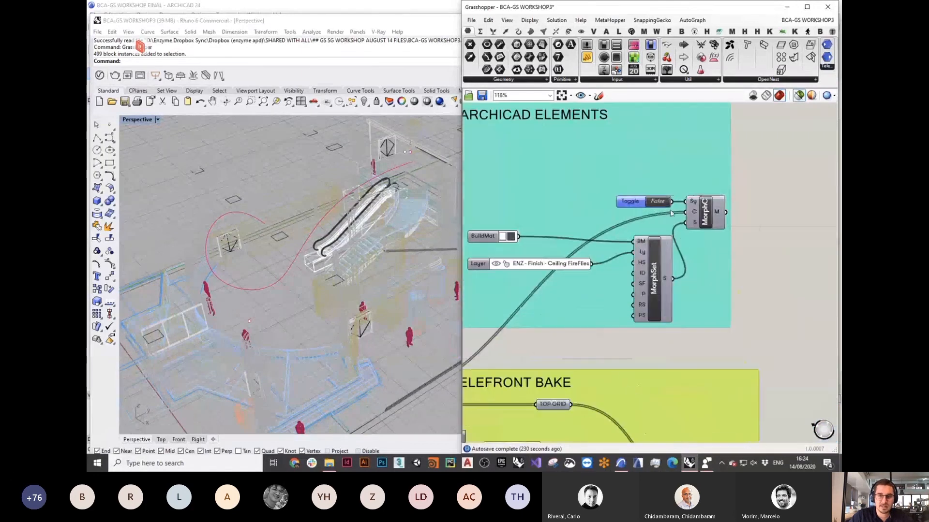
{"action": "left_click", "coordinate": [662, 202]}
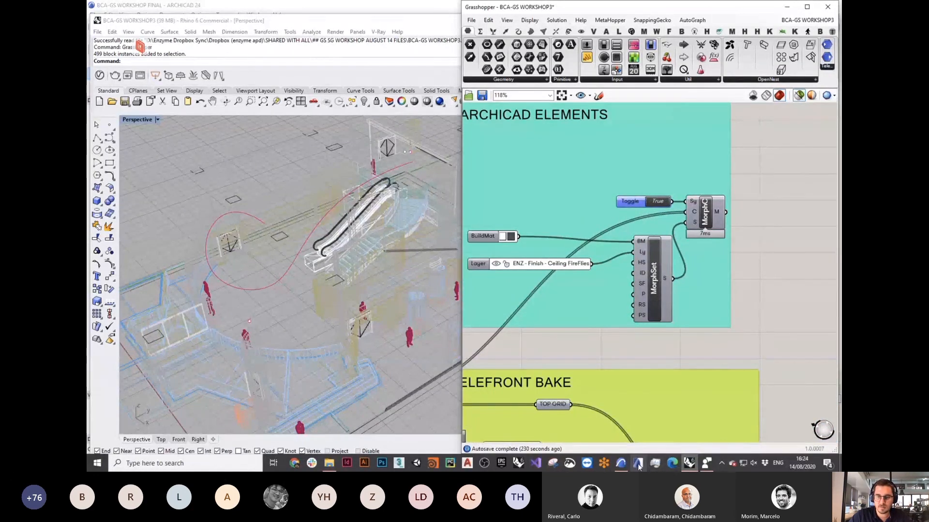
{"action": "left_click", "coordinate": [619, 465]}
Step: Select and inspect the new grid mesh ceiling above the columns and lights
{"action": "scroll", "coordinate": [248, 298], "scroll_direction": "up", "scroll_amount": 5}
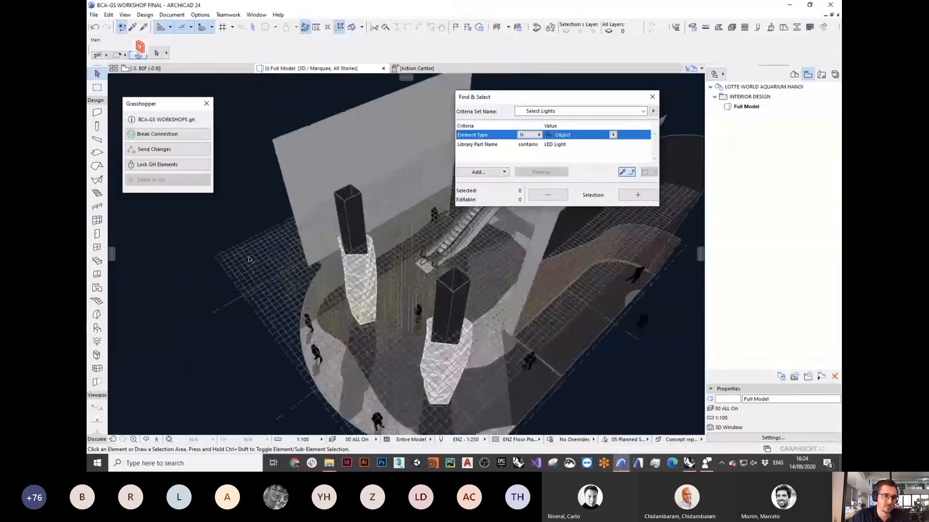
{"action": "middle_click_drag", "start_coordinate": [248, 298], "coordinate": [299, 252], "text": "shift"}
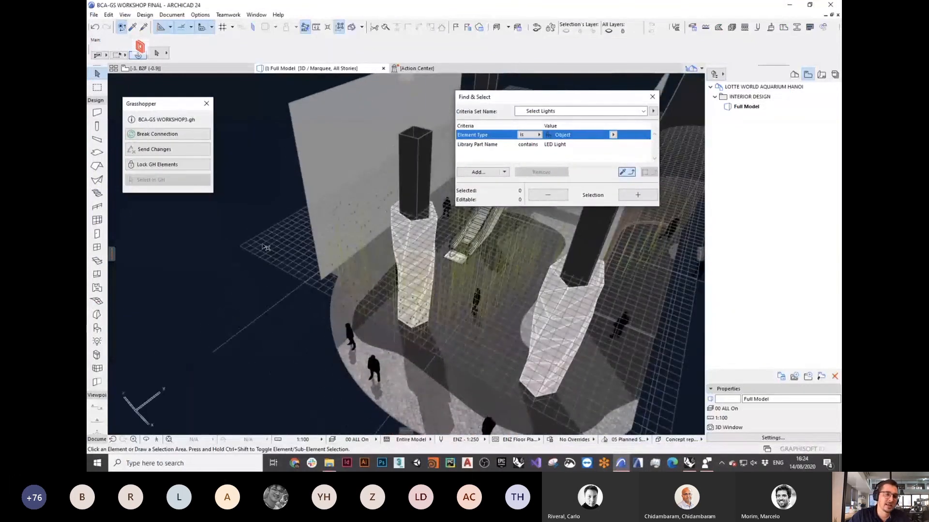
{"action": "scroll", "coordinate": [263, 247], "scroll_direction": "up", "scroll_amount": 3}
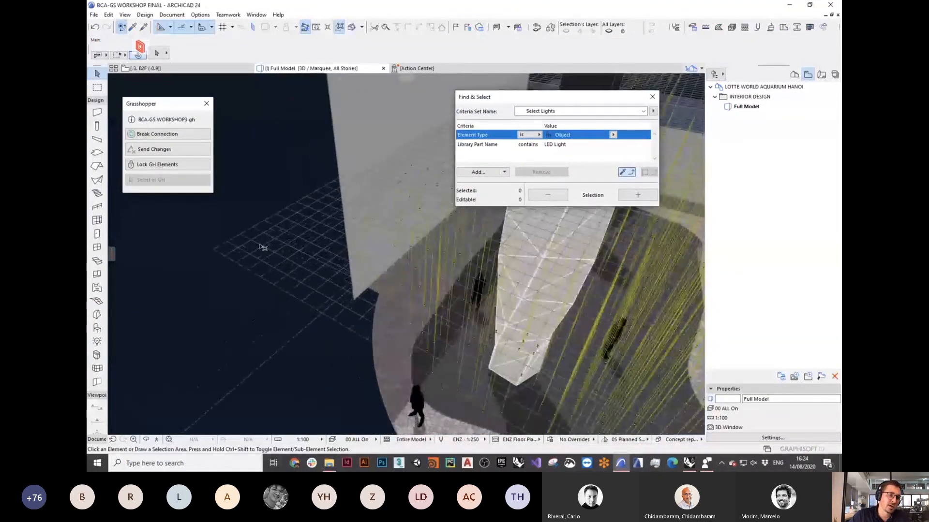
{"action": "left_click", "coordinate": [237, 236]}
{"action": "scroll", "coordinate": [237, 235], "scroll_direction": "down", "scroll_amount": 3}
{"action": "middle_click_drag", "start_coordinate": [237, 236], "coordinate": [227, 276], "text": "shift"}
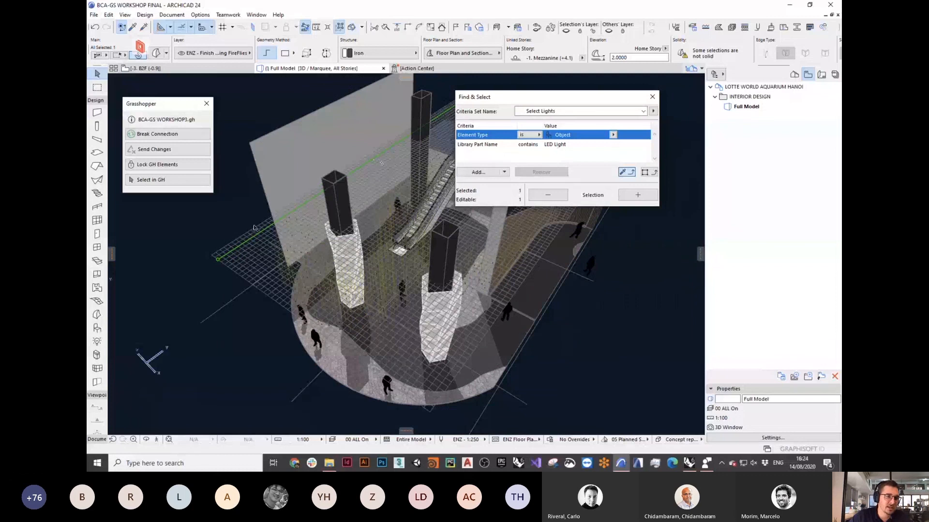
{"action": "scroll", "coordinate": [276, 248], "scroll_direction": "up", "scroll_amount": 5}
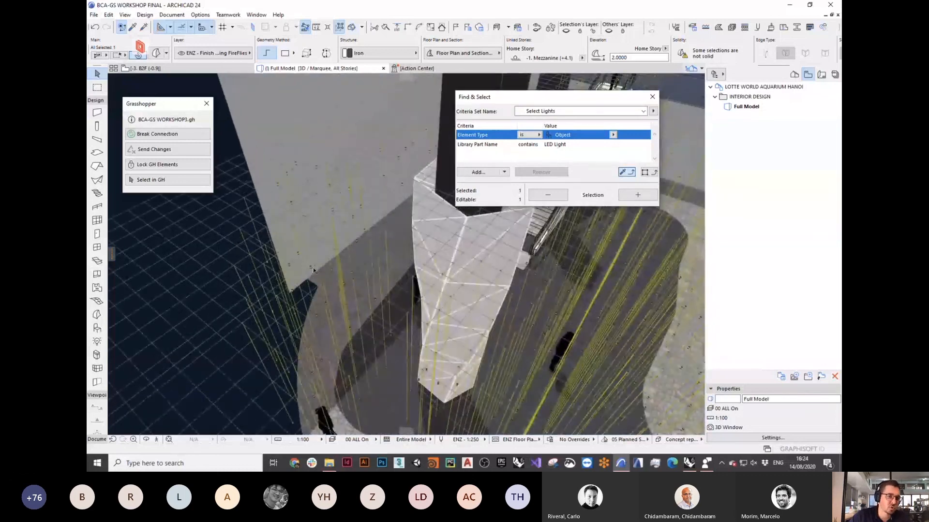
{"action": "left_click", "coordinate": [277, 262]}
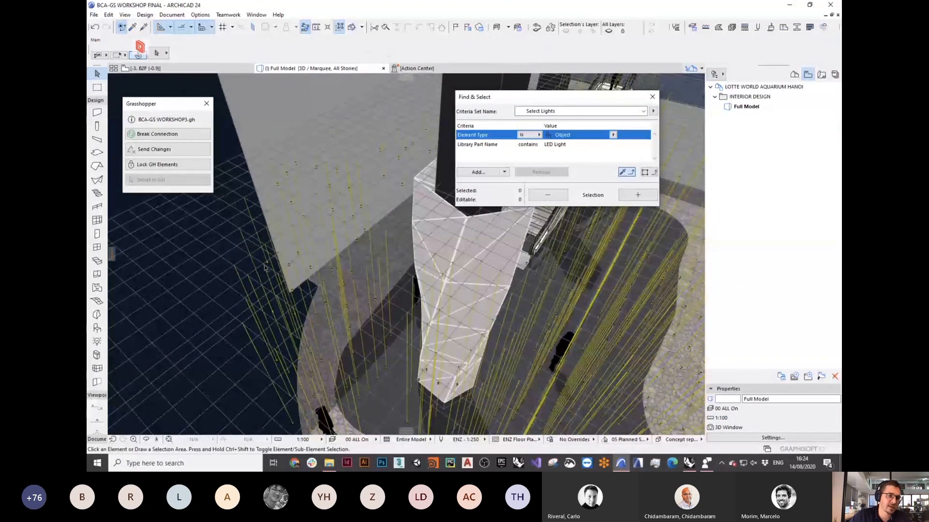
{"action": "scroll", "coordinate": [270, 257], "scroll_direction": "down", "scroll_amount": 3}
{"action": "scroll", "coordinate": [351, 284], "scroll_direction": "down", "scroll_amount": 5}
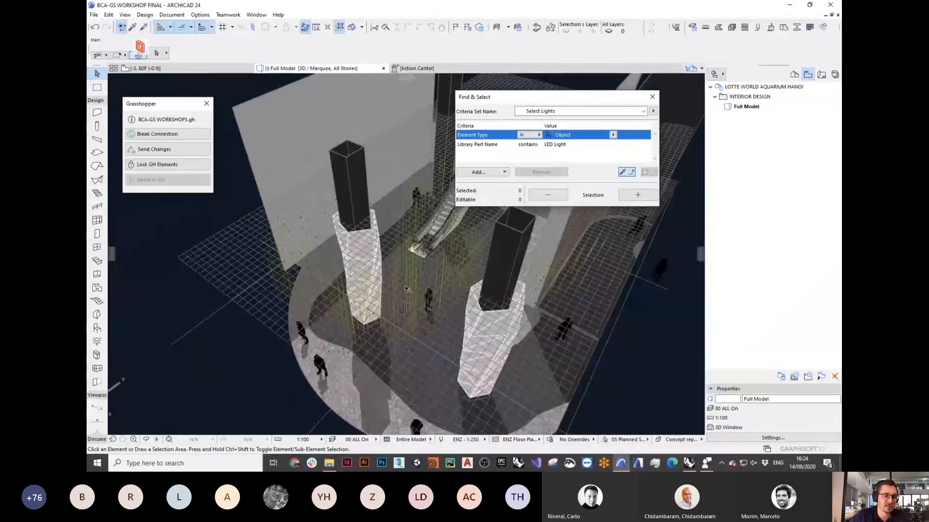
Step: Orbit around the model, close the Find & Select palette, and return to Rhino
{"action": "middle_click_drag", "start_coordinate": [390, 305], "coordinate": [445, 249], "text": "shift"}
{"action": "scroll", "coordinate": [393, 228], "scroll_direction": "up", "scroll_amount": 4}
{"action": "middle_click_drag", "start_coordinate": [392, 227], "coordinate": [344, 271], "text": "shift"}
{"action": "scroll", "coordinate": [322, 229], "scroll_direction": "down", "scroll_amount": 5}
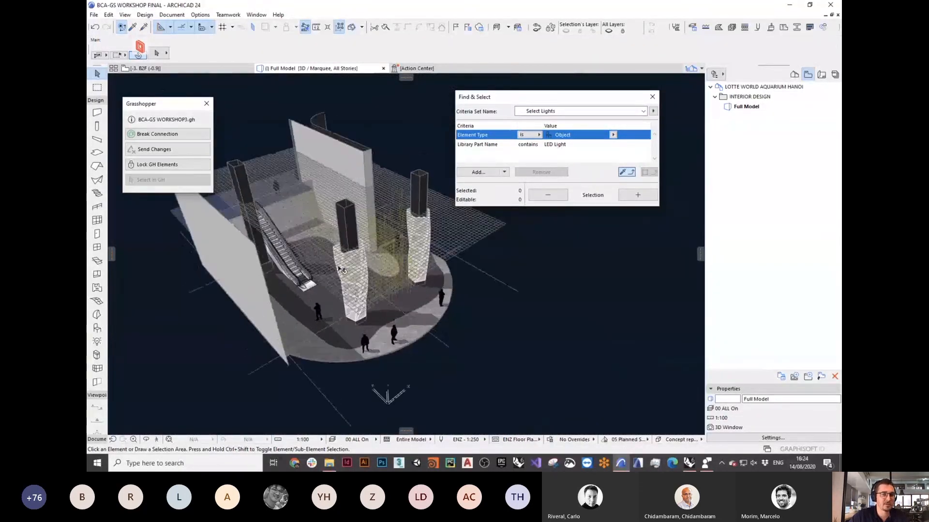
{"action": "left_click", "coordinate": [652, 97]}
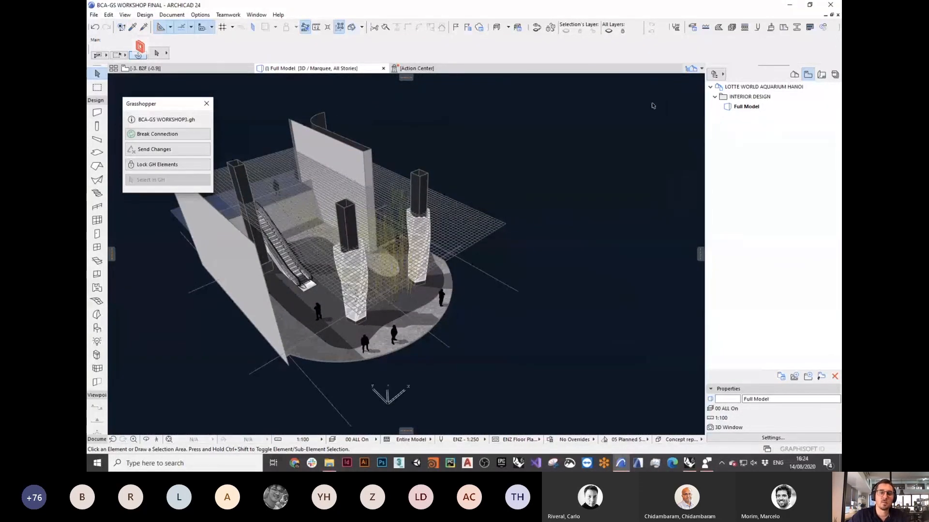
{"action": "middle_click_drag", "start_coordinate": [440, 254], "coordinate": [284, 216], "text": "shift"}
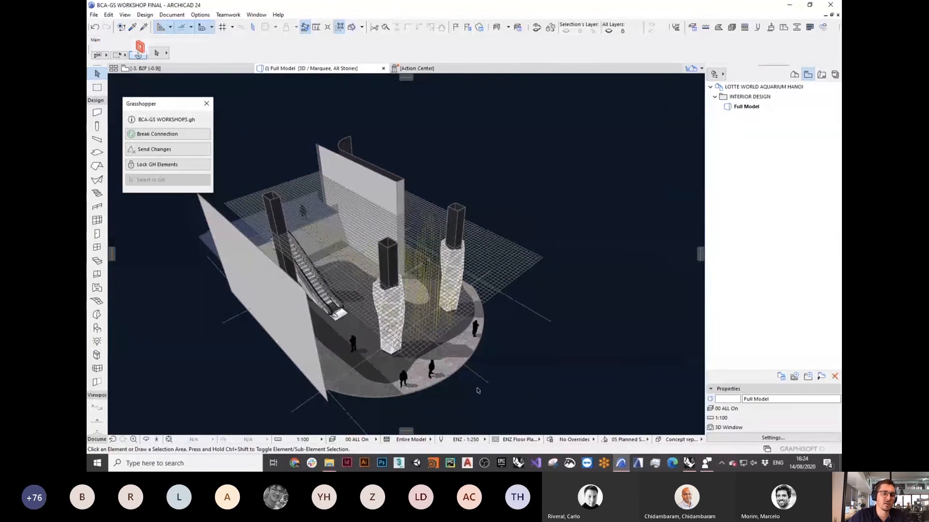
{"action": "middle_click_drag", "start_coordinate": [370, 286], "coordinate": [409, 291], "text": "shift"}
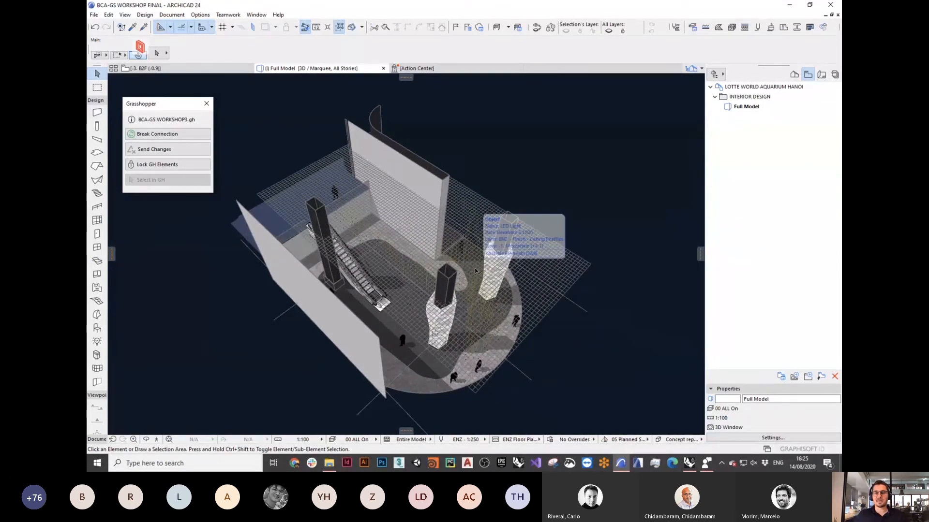
{"action": "left_click", "coordinate": [690, 464]}
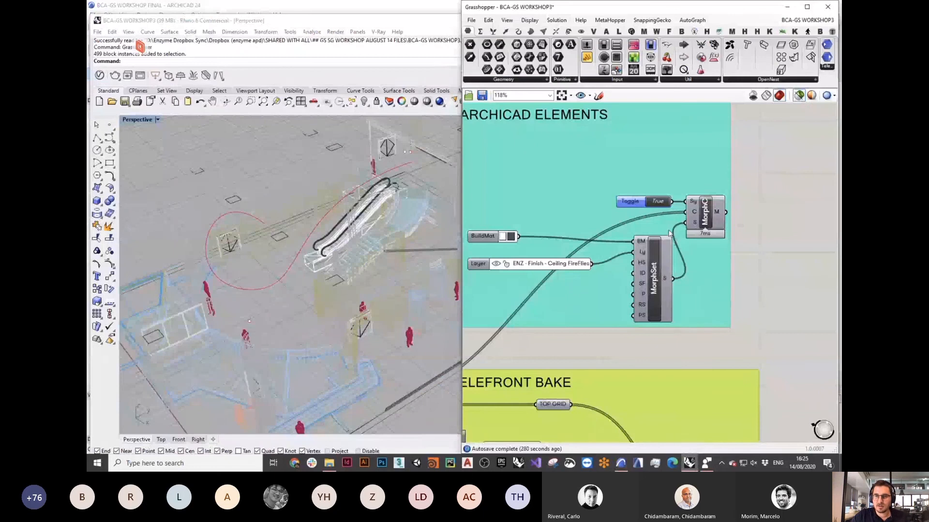
Step: Zoom the Grasshopper canvas out to 5% to show the whole definition, then open Mission Control
{"action": "scroll", "coordinate": [694, 280], "scroll_direction": "down", "scroll_amount": 14}
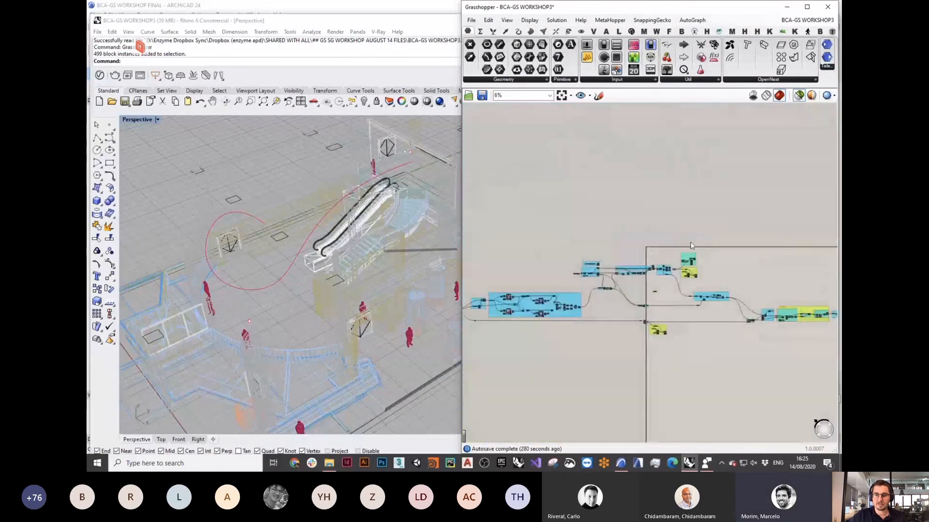
{"action": "right_click_drag", "start_coordinate": [677, 252], "coordinate": [655, 205]}
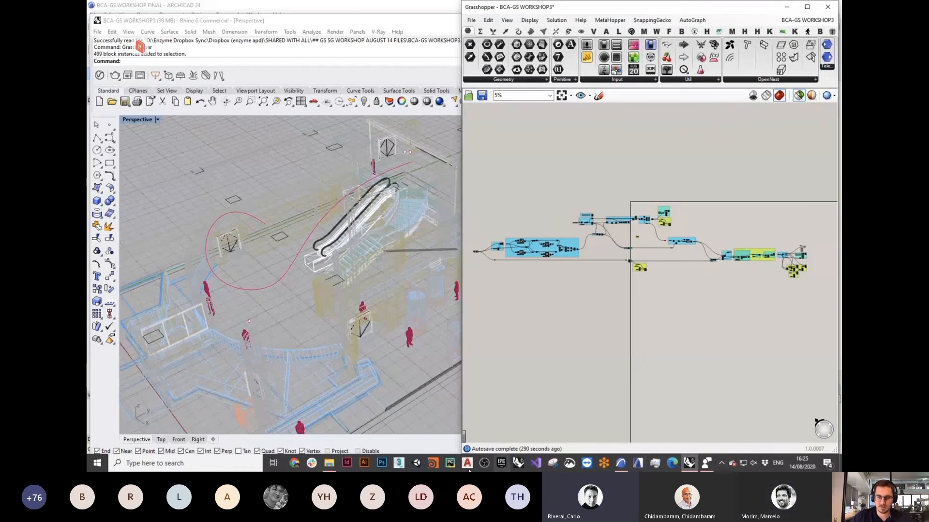
{"action": "key", "text": "ctrl+Up"}
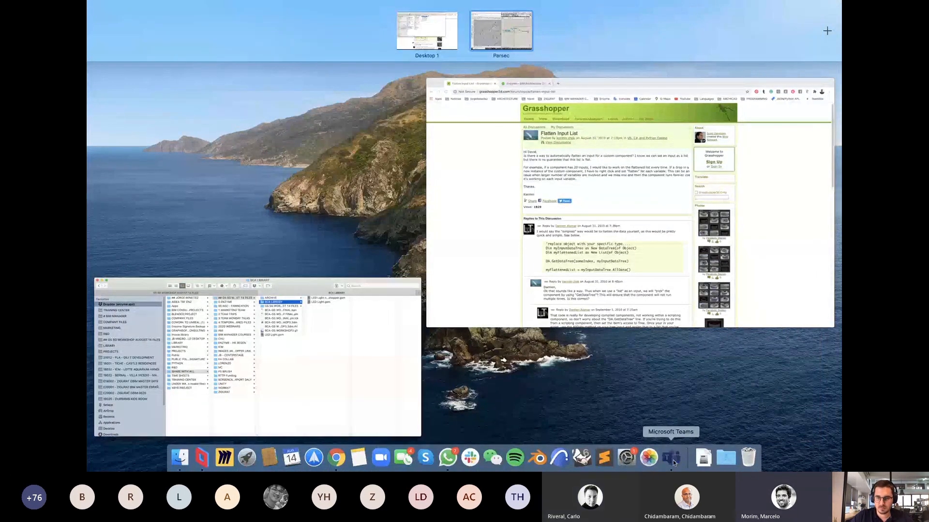
Step: Return to Teams and minimise the call window to reveal slide 38 of the deck
{"action": "left_click", "coordinate": [672, 460]}
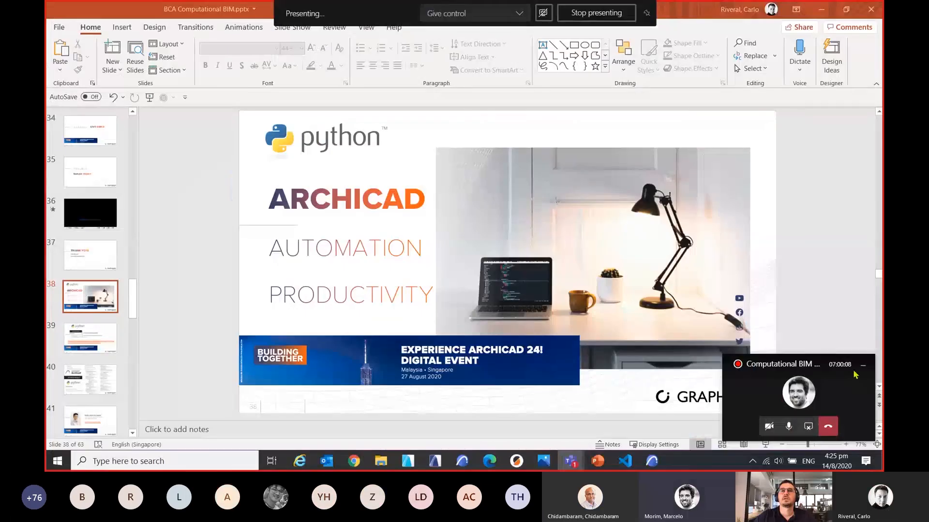
{"action": "left_click", "coordinate": [863, 367]}
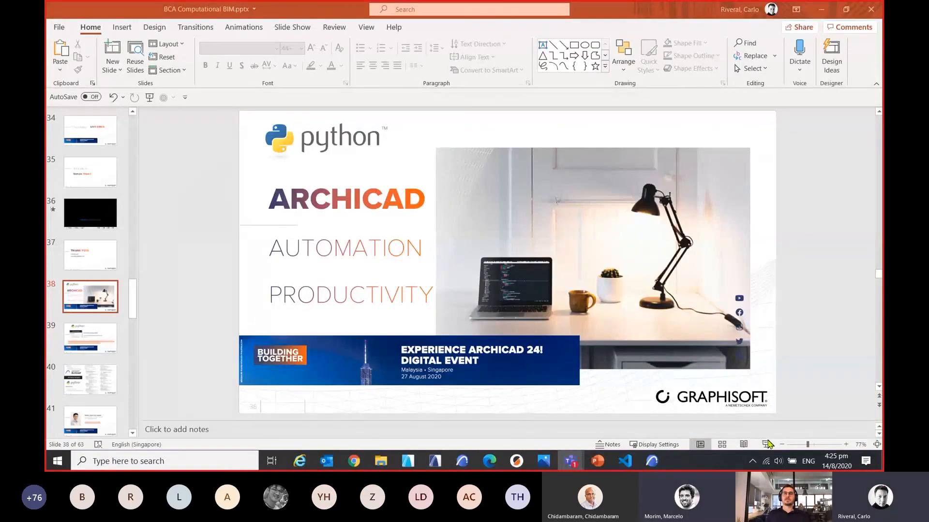